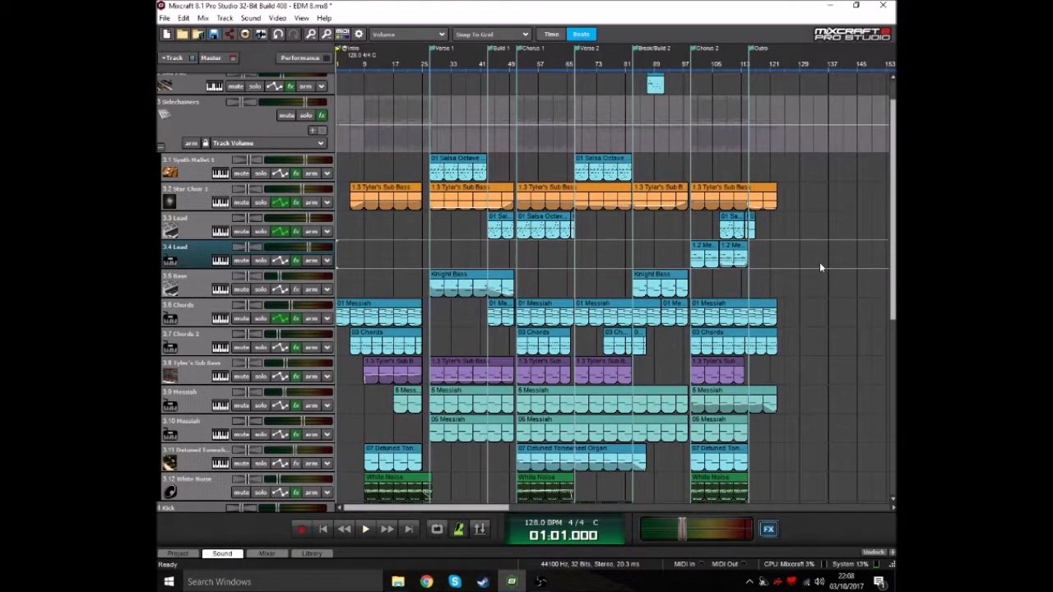
Place the playhead at the start of Verse 1 and look over the surrounding synth and bass tracks.
scroll(732, 225, up, 1)
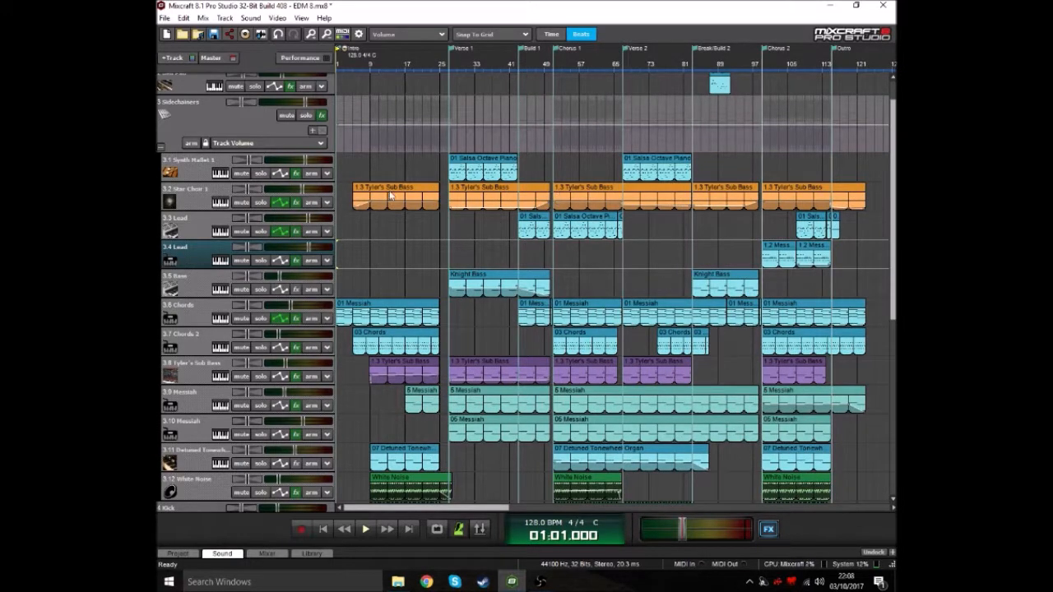
click(448, 73)
scroll(488, 164, up, 2)
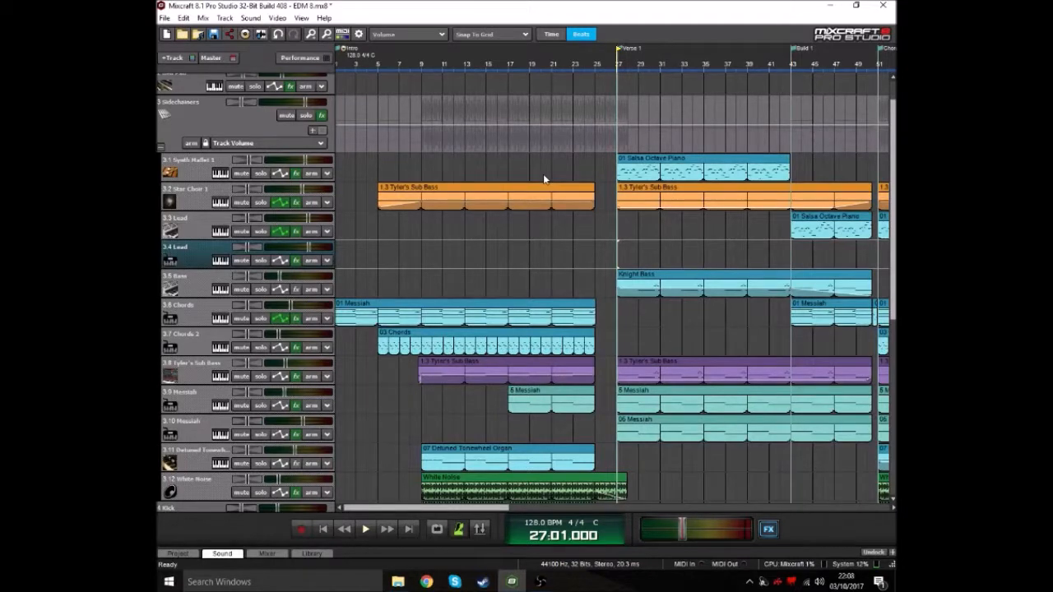
click(671, 64)
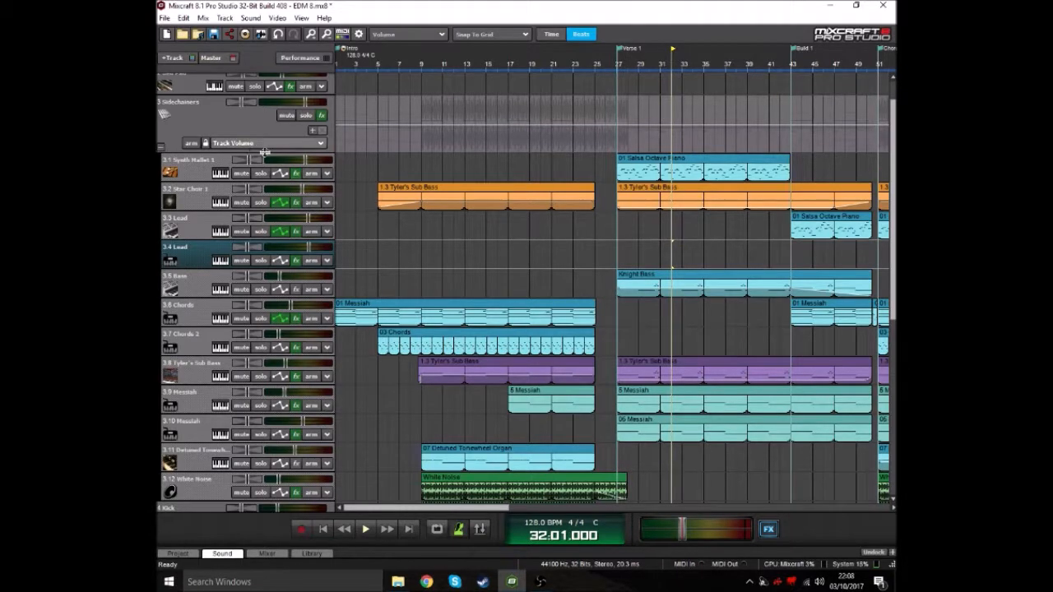
click(620, 73)
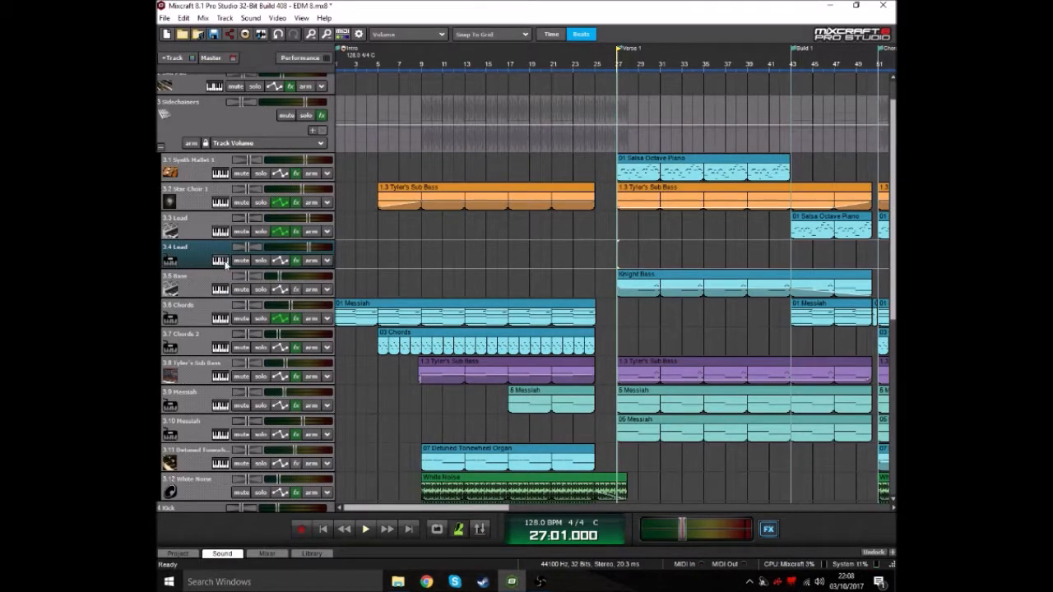
Look over the drum, effects and vocal tracks from the intro through to the Outro.
scroll(511, 309, down, 2)
scroll(518, 313, up, 1)
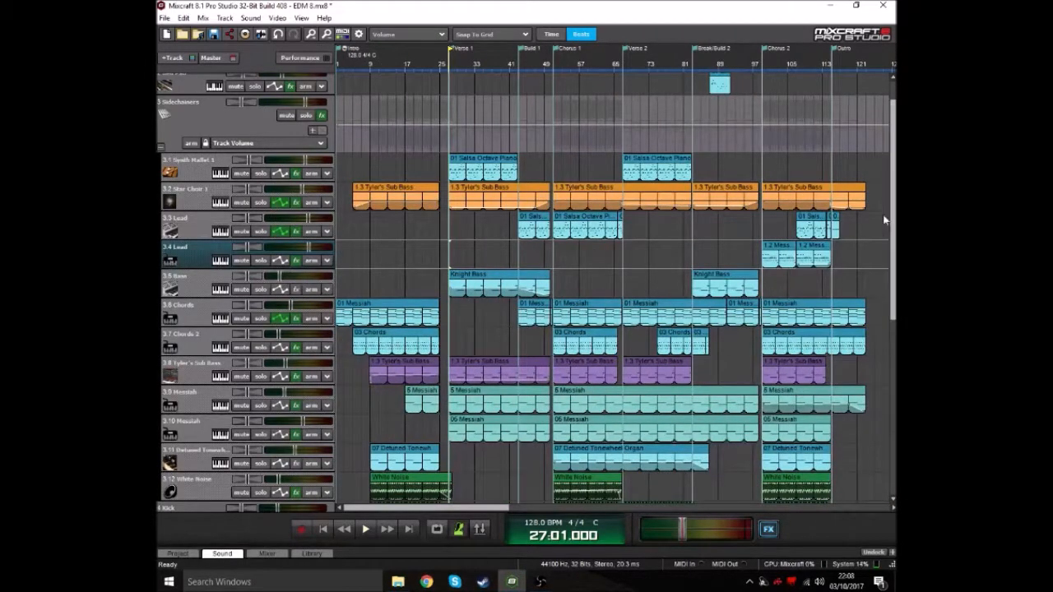
drag(893, 265, 894, 441)
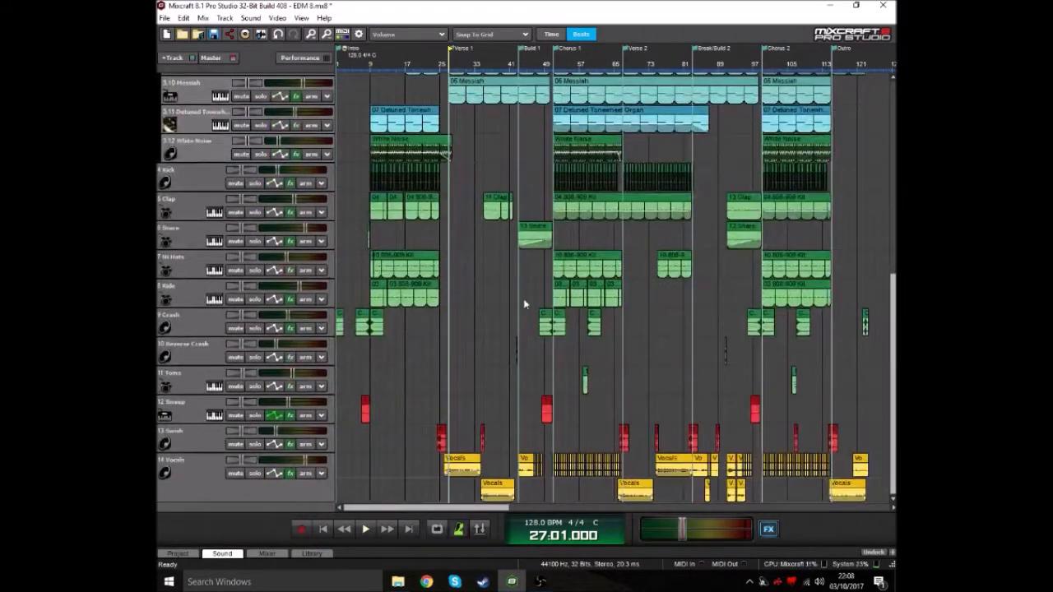
scroll(534, 305, right, 6)
scroll(540, 303, up, 2)
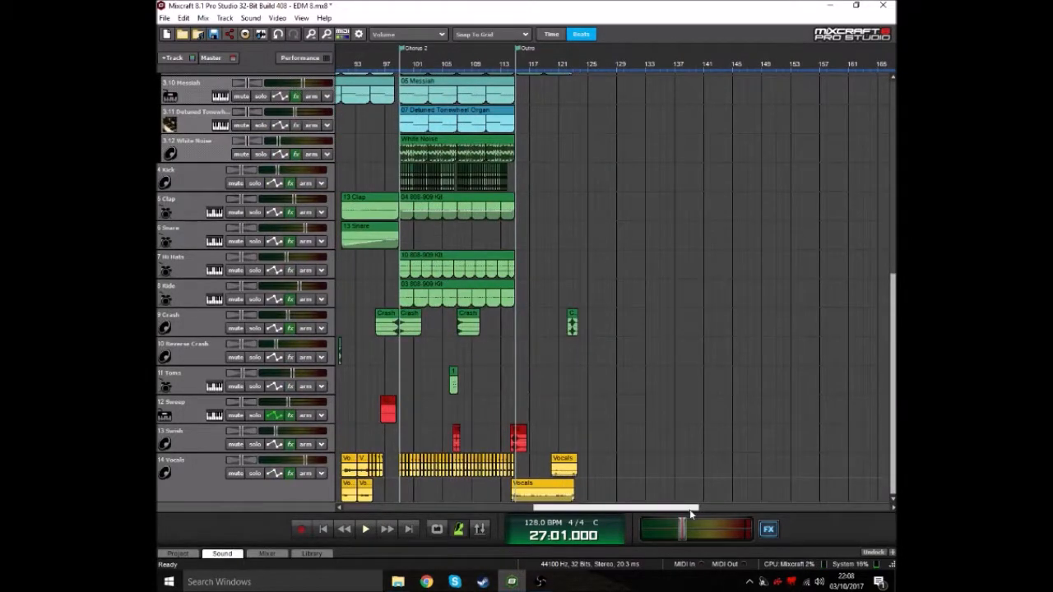
scroll(473, 267, down, 1)
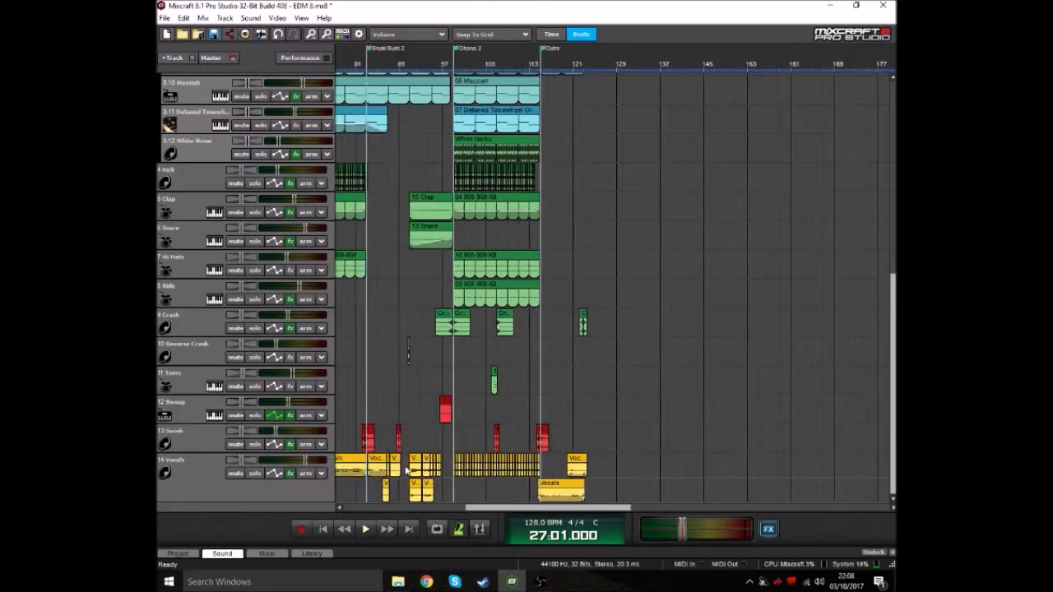
click(324, 529)
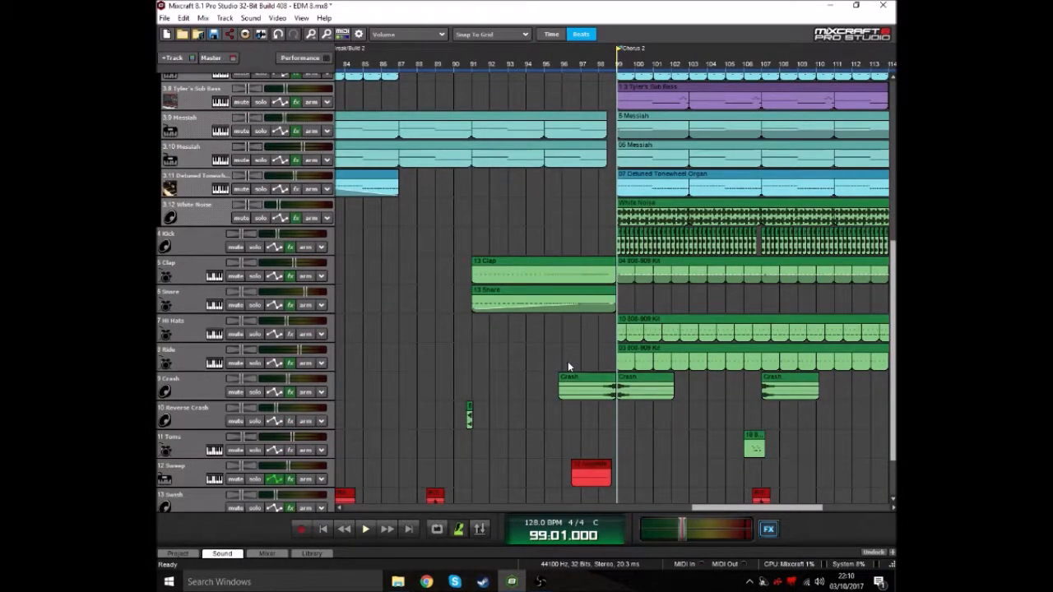
Select the Kick track and examine its clips closely at the start of Chorus 2.
scroll(567, 366, up, 3)
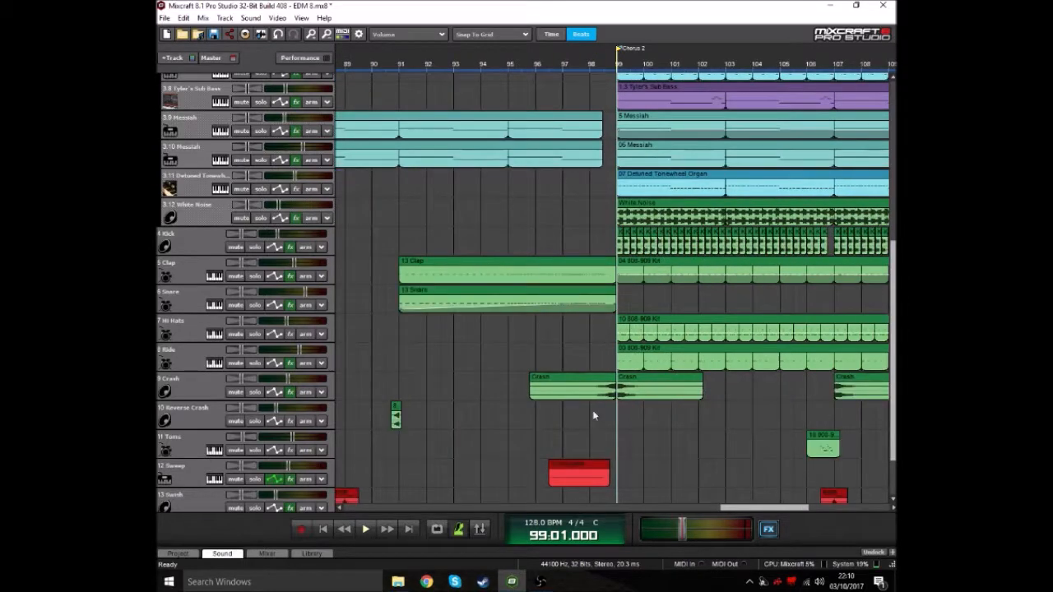
scroll(728, 265, up, 4)
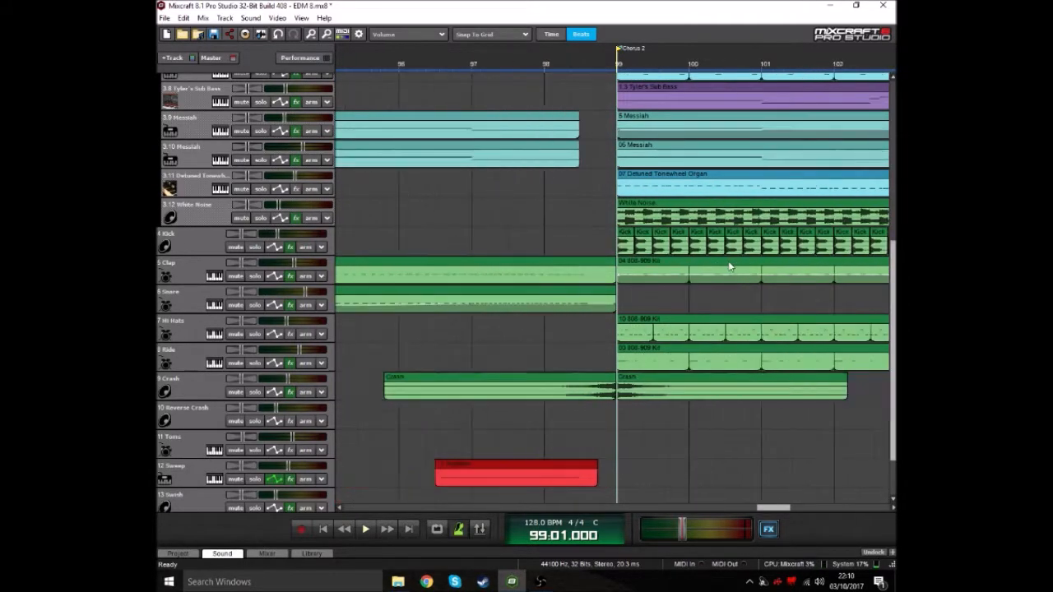
click(218, 237)
scroll(701, 271, down, 2)
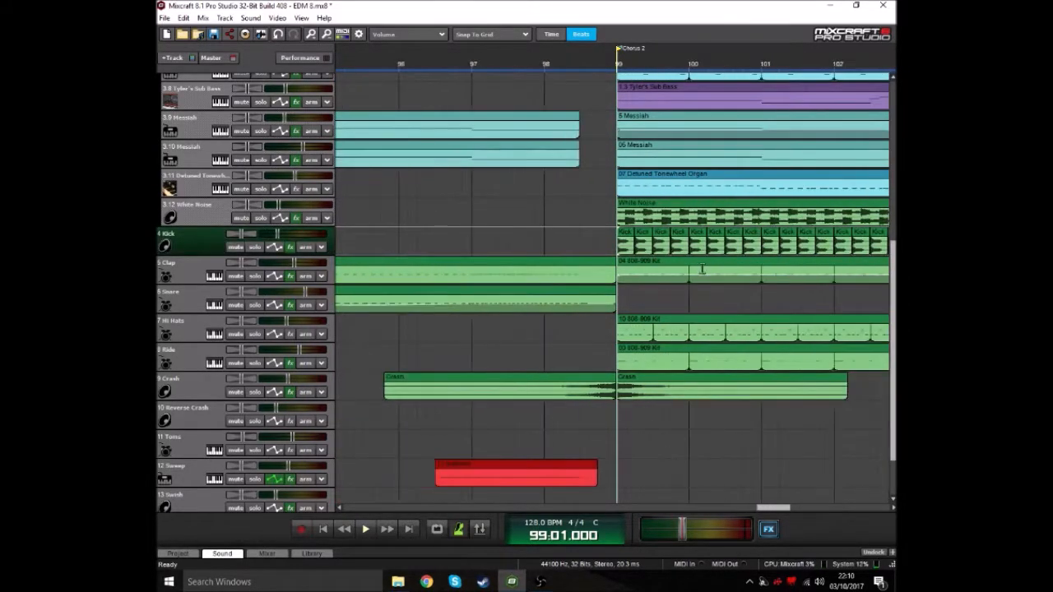
scroll(700, 271, up, 3)
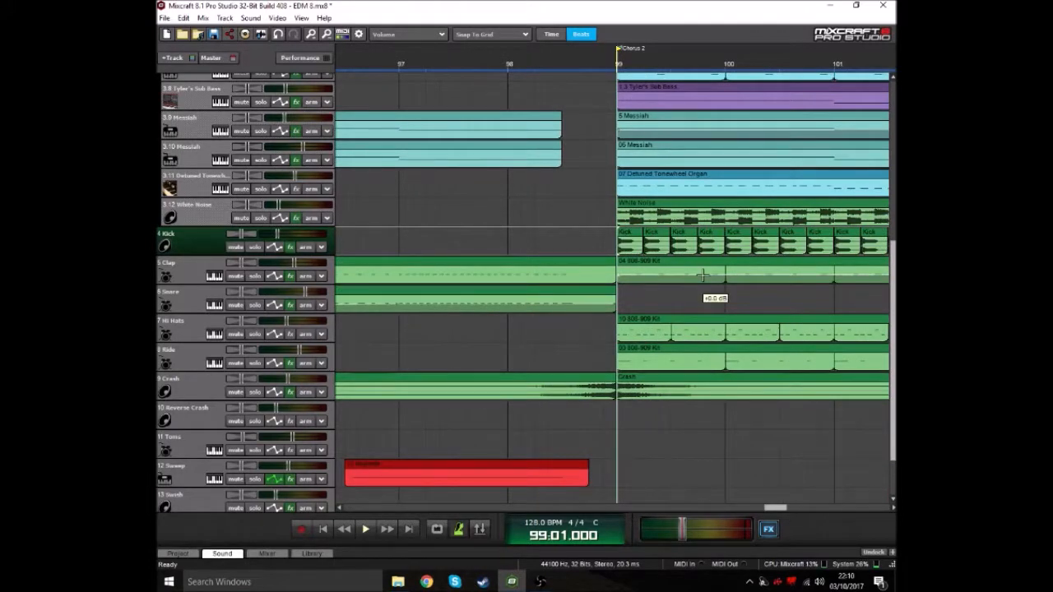
scroll(701, 274, down, 2)
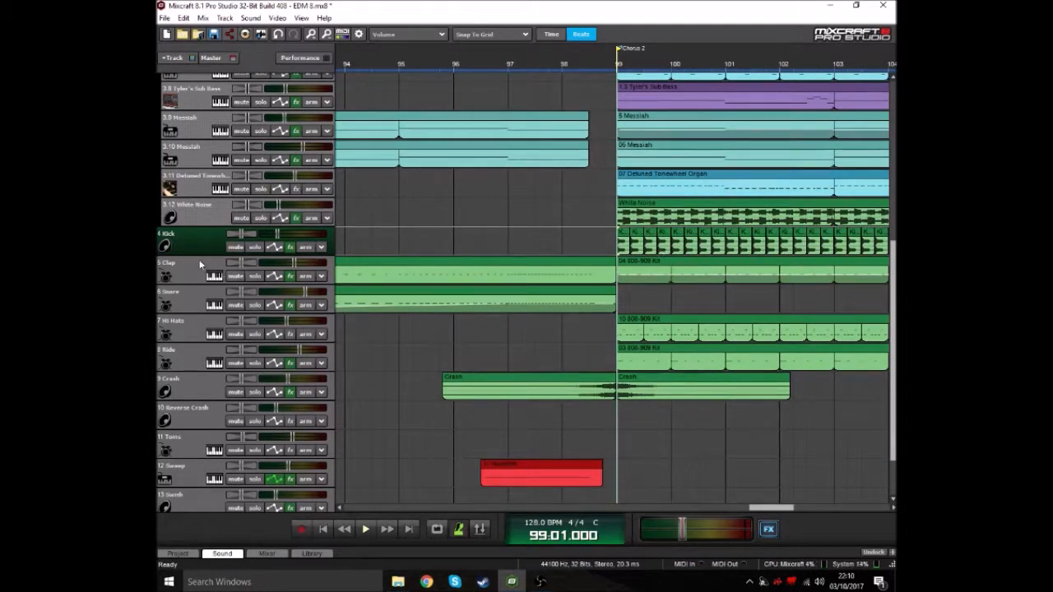
Solo the Kick track, play it from the start of Chorus 2, and turn solo off again.
click(255, 247)
scroll(648, 242, down, 1)
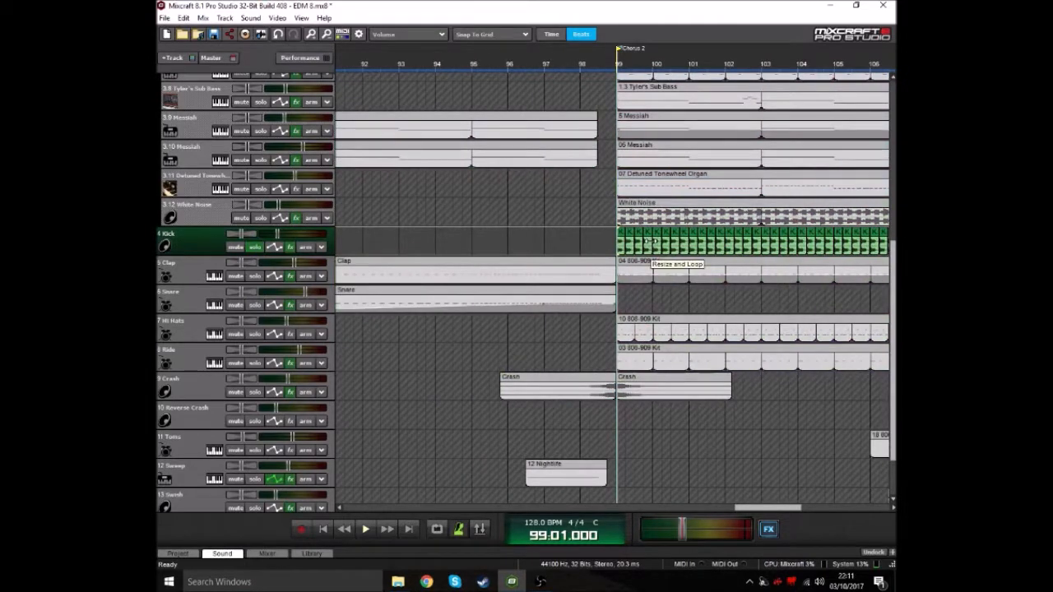
key(space)
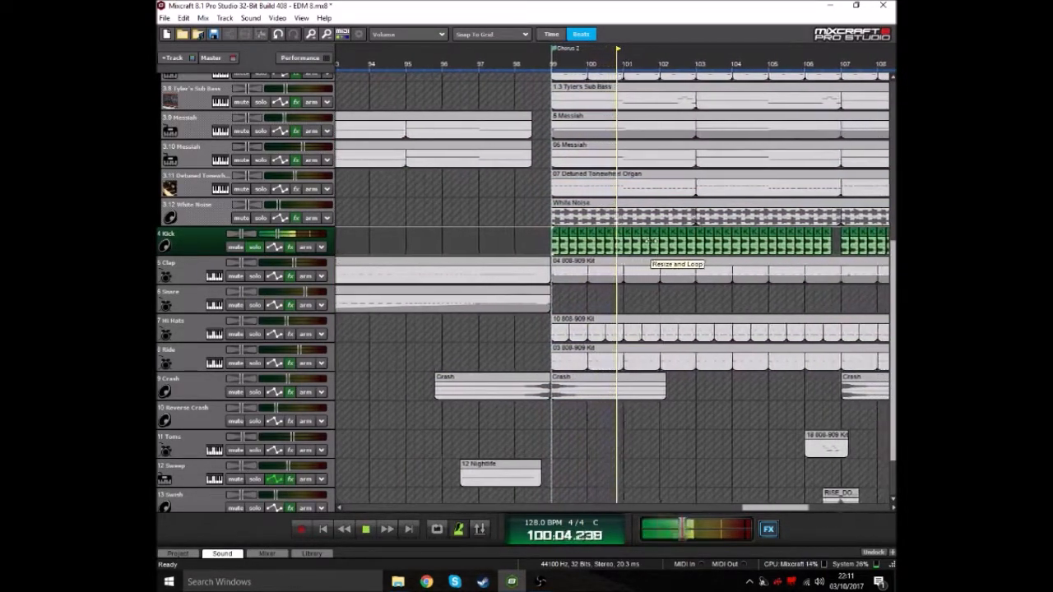
key(space)
click(254, 247)
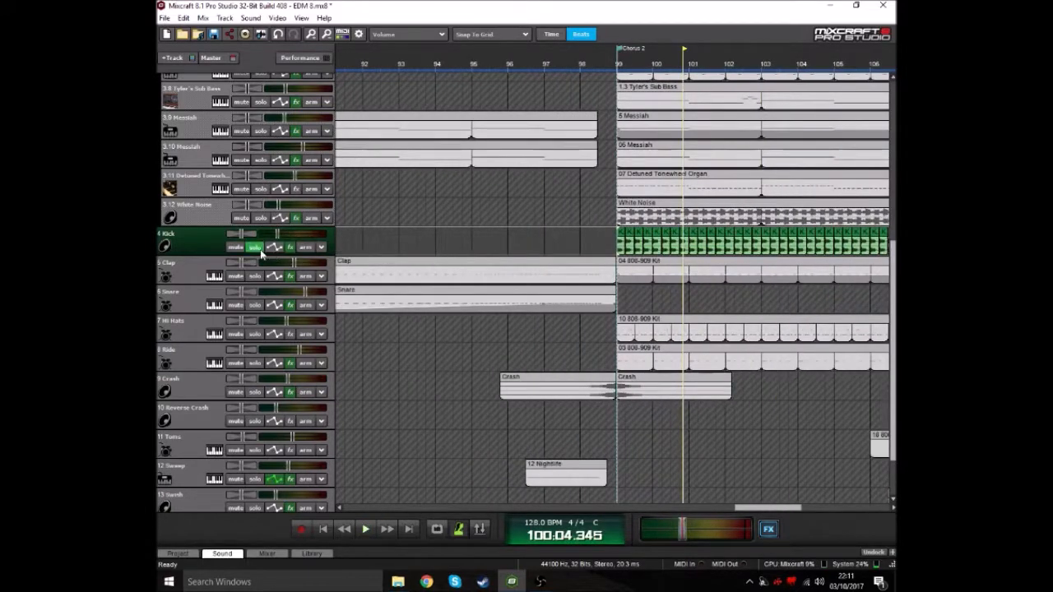
click(259, 249)
Open the sound library and look through the Complextro song kit for its Kick loop.
scroll(602, 254, down, 2)
scroll(649, 267, up, 5)
scroll(658, 271, down, 3)
scroll(659, 247, up, 2)
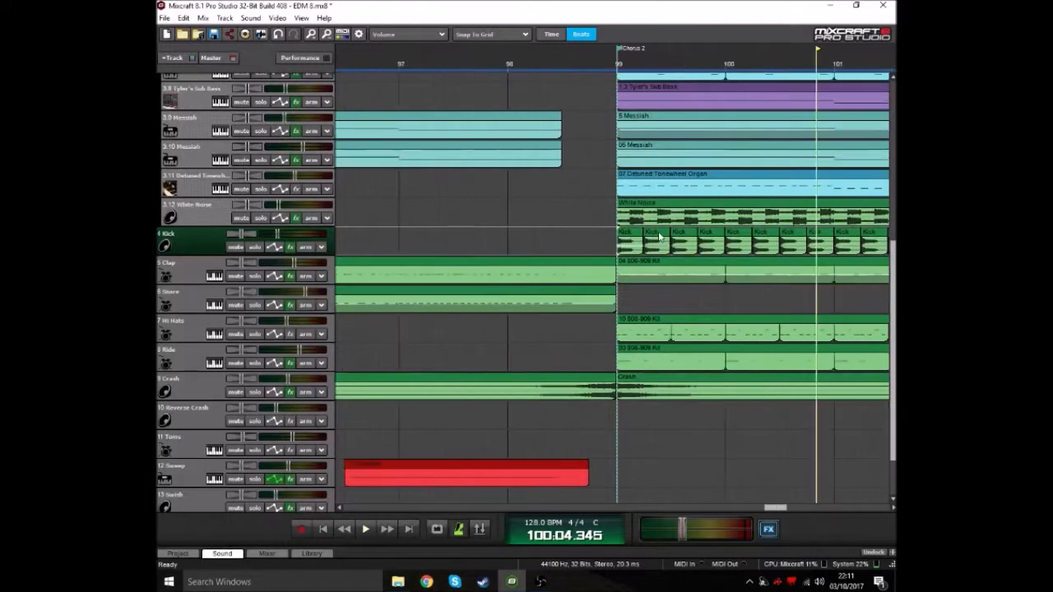
click(325, 553)
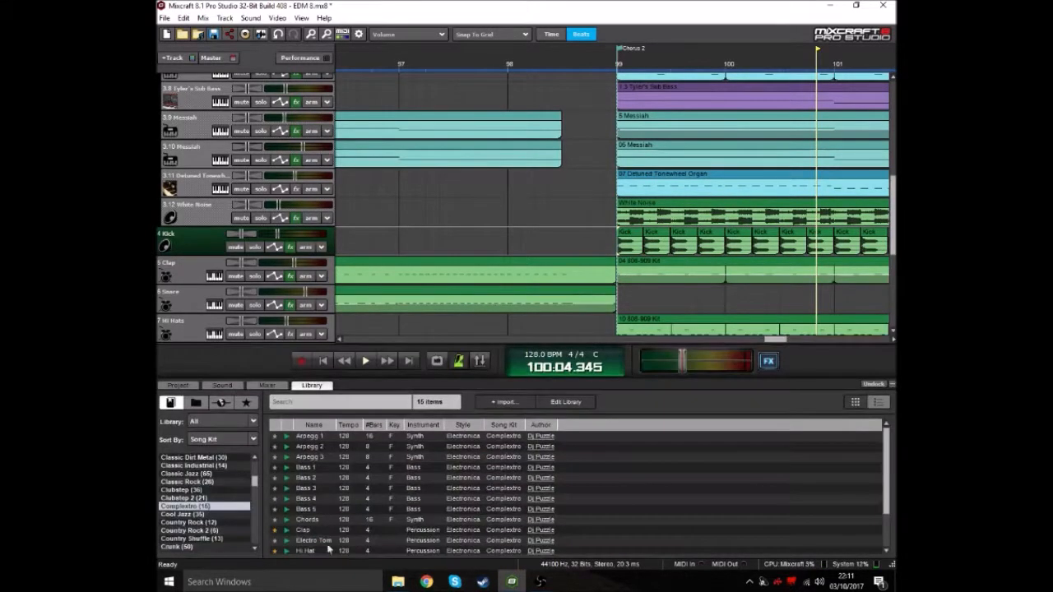
scroll(341, 452, down, 1)
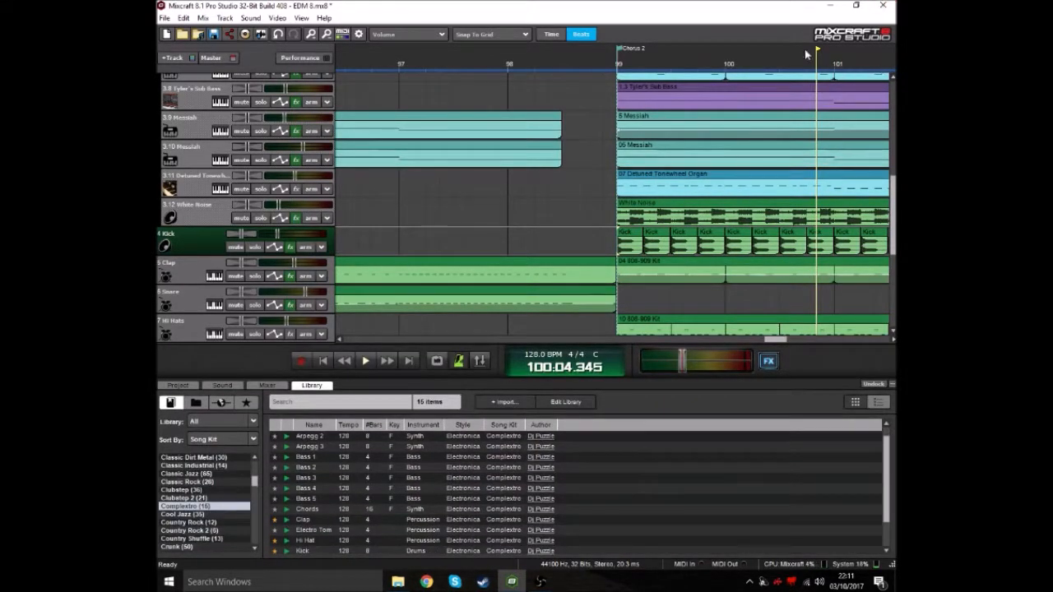
scroll(321, 463, up, 1)
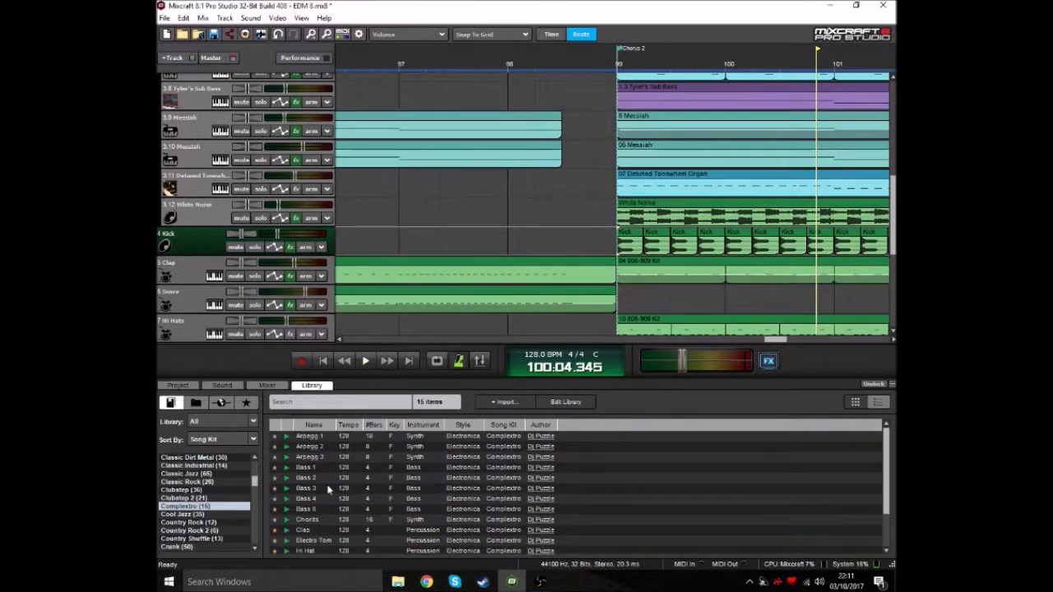
scroll(203, 487, up, 2)
mouse_move(254, 481)
mouse_down()
mouse_move(254, 503)
mouse_move(254, 463)
mouse_up()
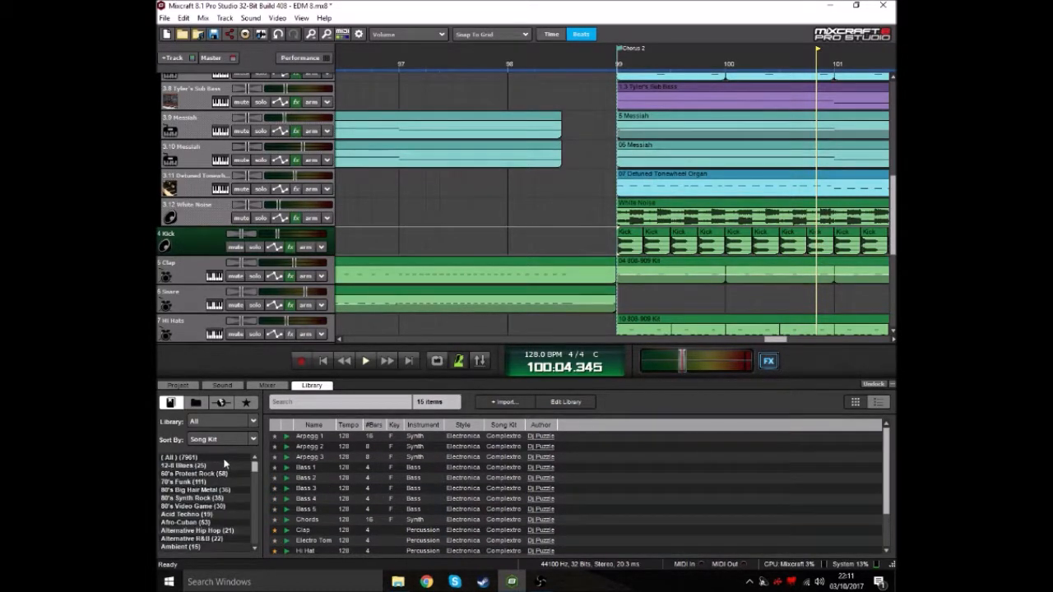
scroll(234, 487, down, 8)
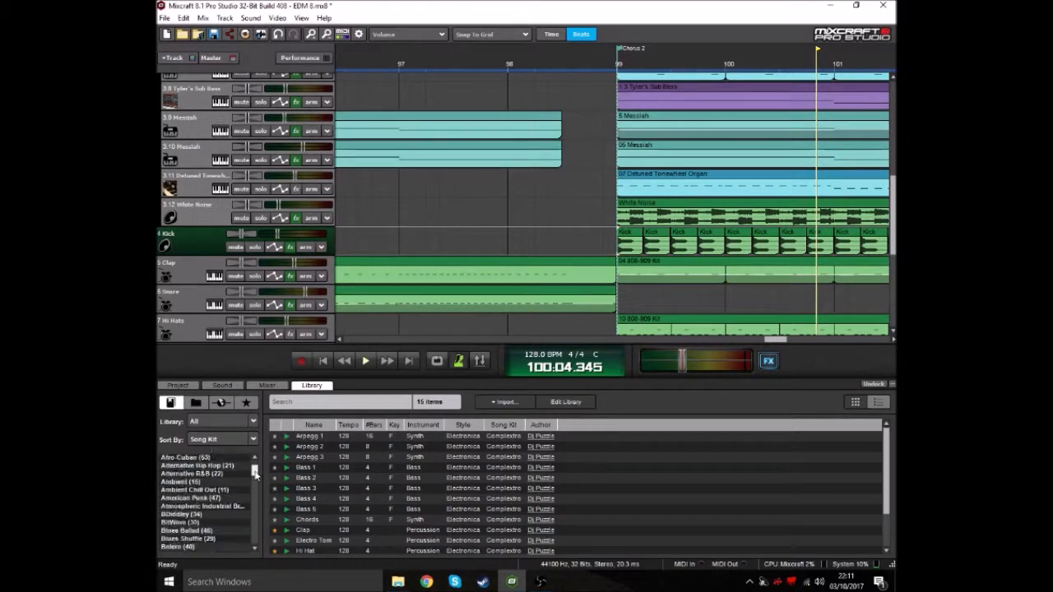
scroll(214, 508, down, 6)
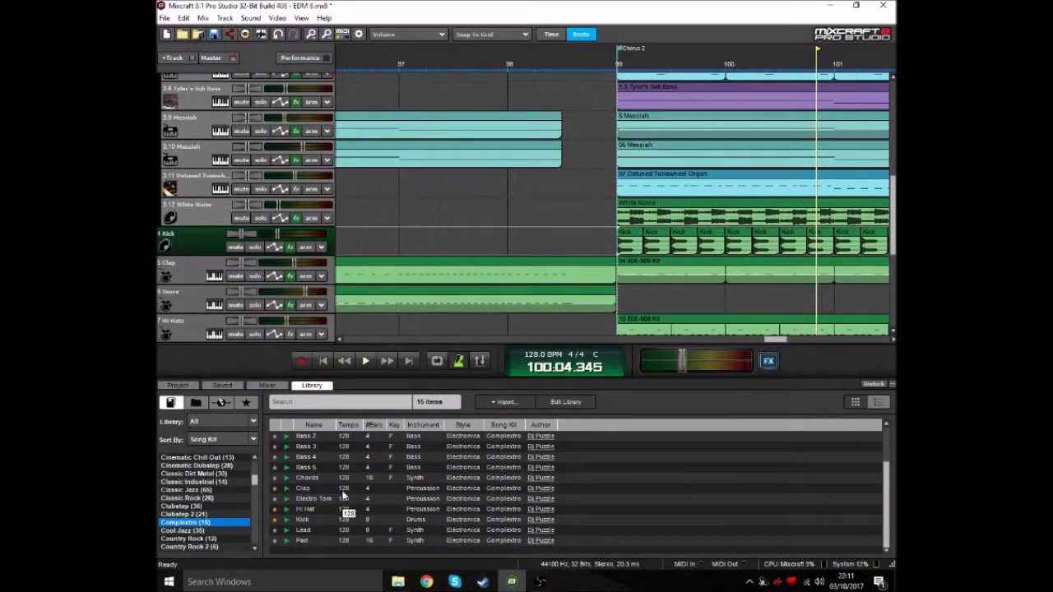
scroll(206, 481, down, 2)
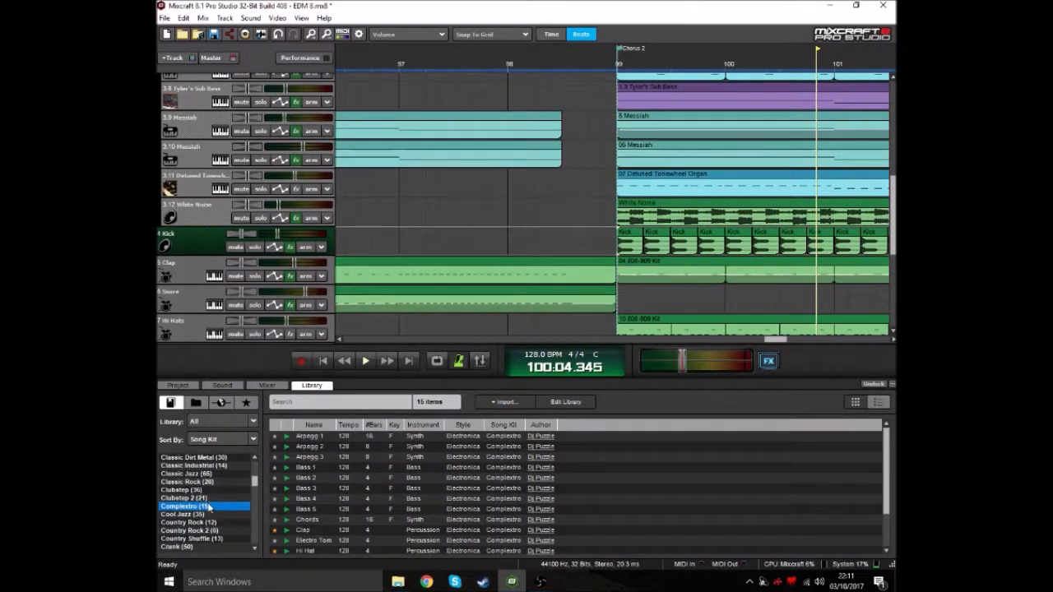
scroll(335, 500, down, 2)
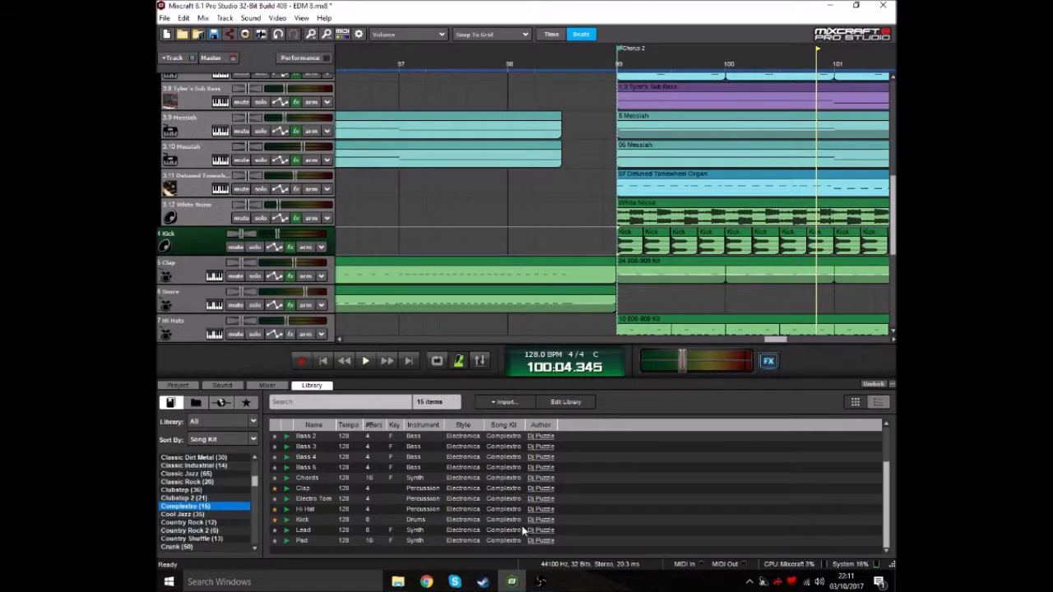
Select the second Kick clip in Chorus 2 and examine how the kicks are cut and spaced on each beat.
click(657, 237)
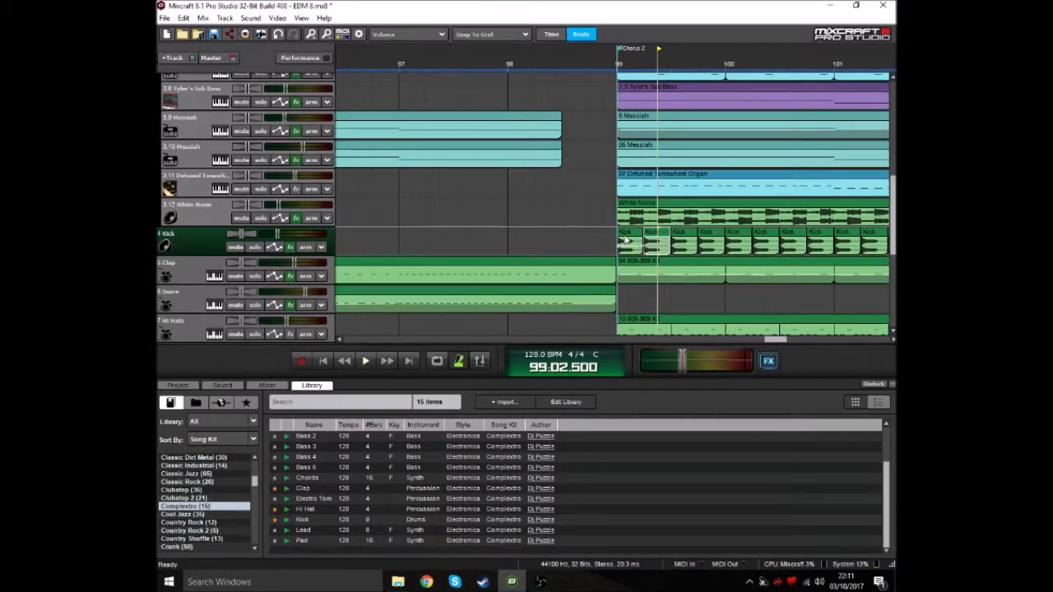
scroll(659, 241, up, 2)
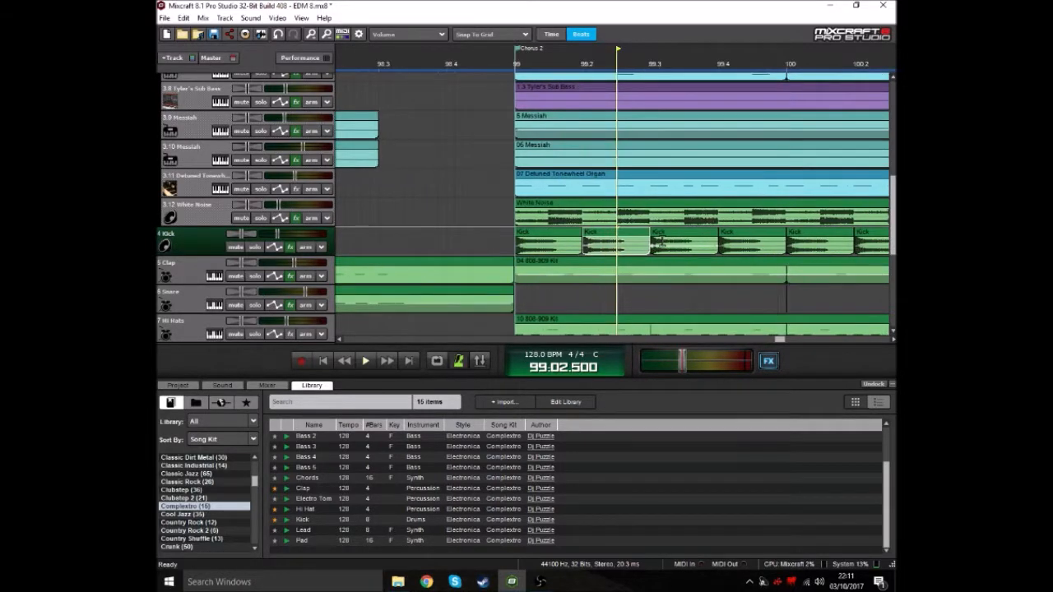
scroll(660, 240, down, 1)
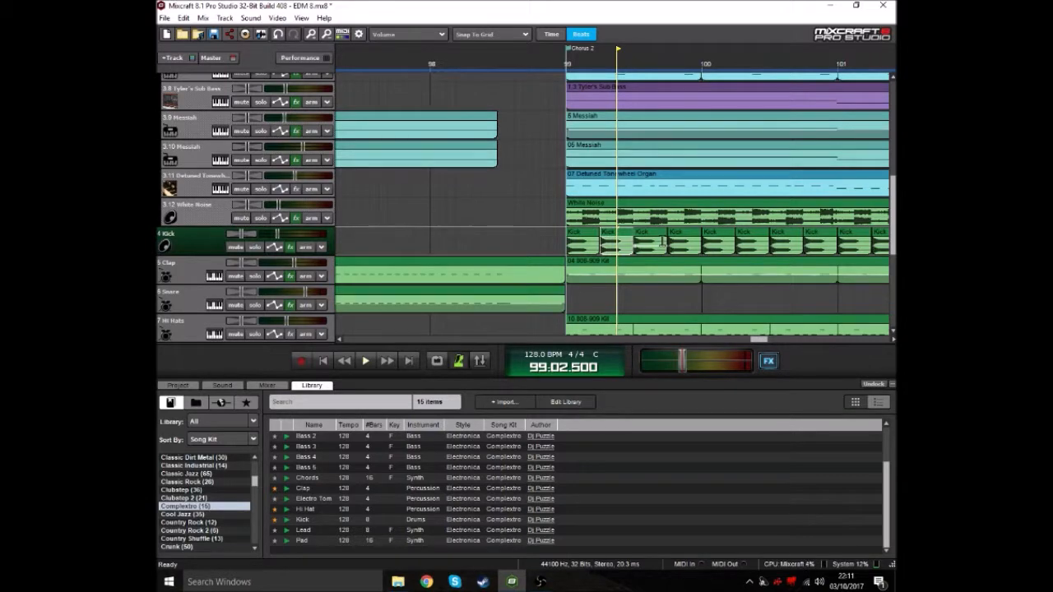
scroll(662, 241, up, 2)
scroll(666, 240, down, 3)
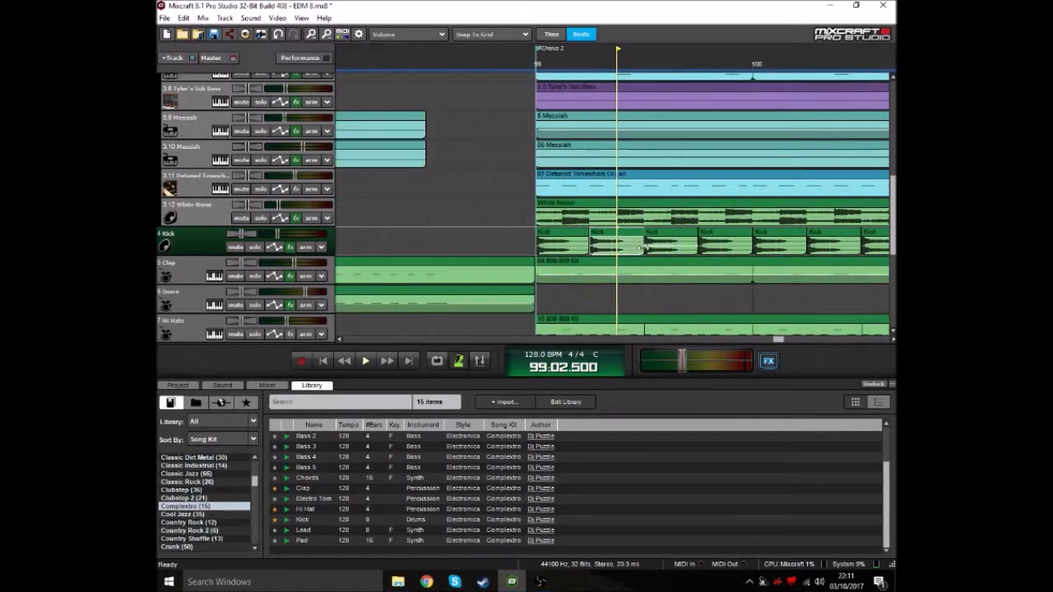
scroll(640, 248, down, 6)
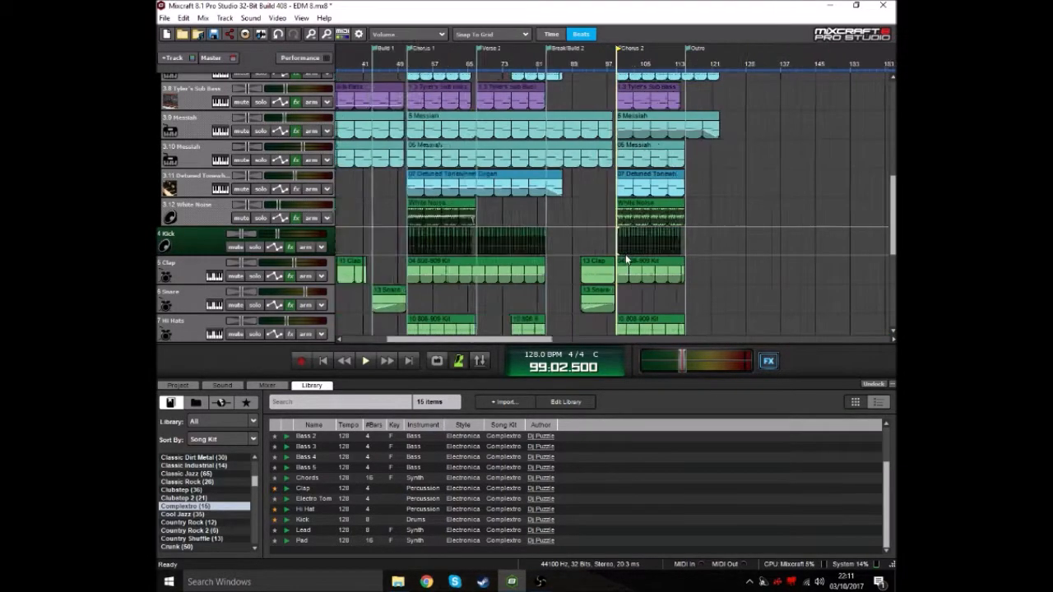
scroll(616, 244, up, 5)
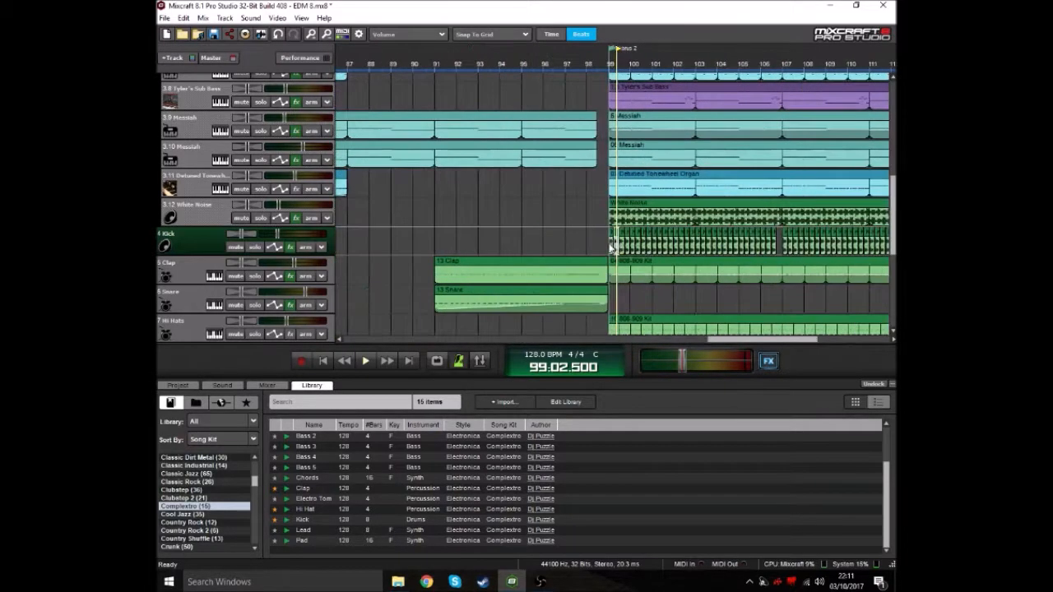
scroll(615, 244, up, 3)
scroll(615, 244, down, 3)
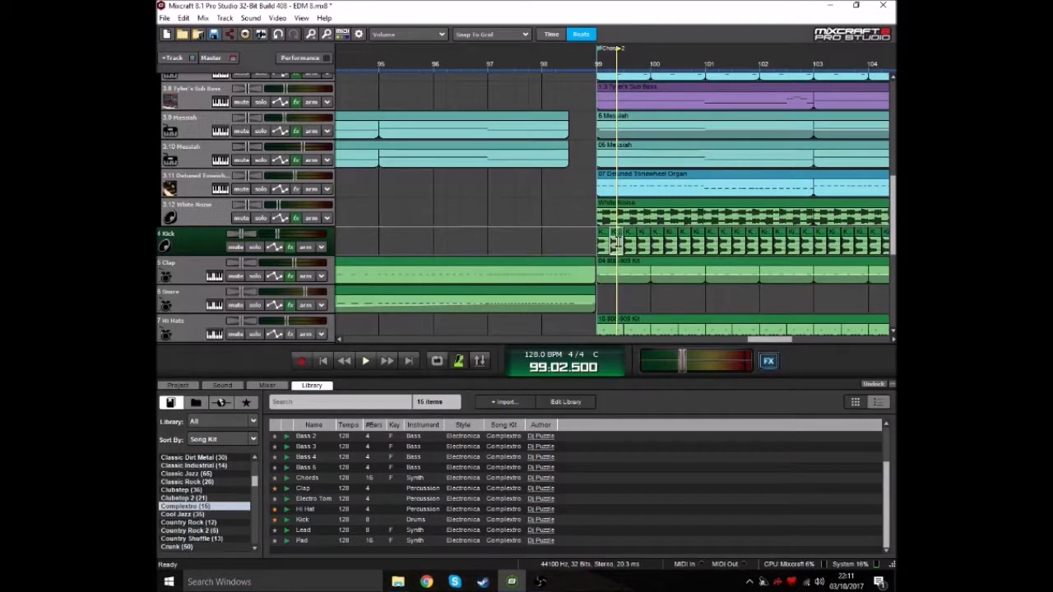
scroll(617, 244, up, 2)
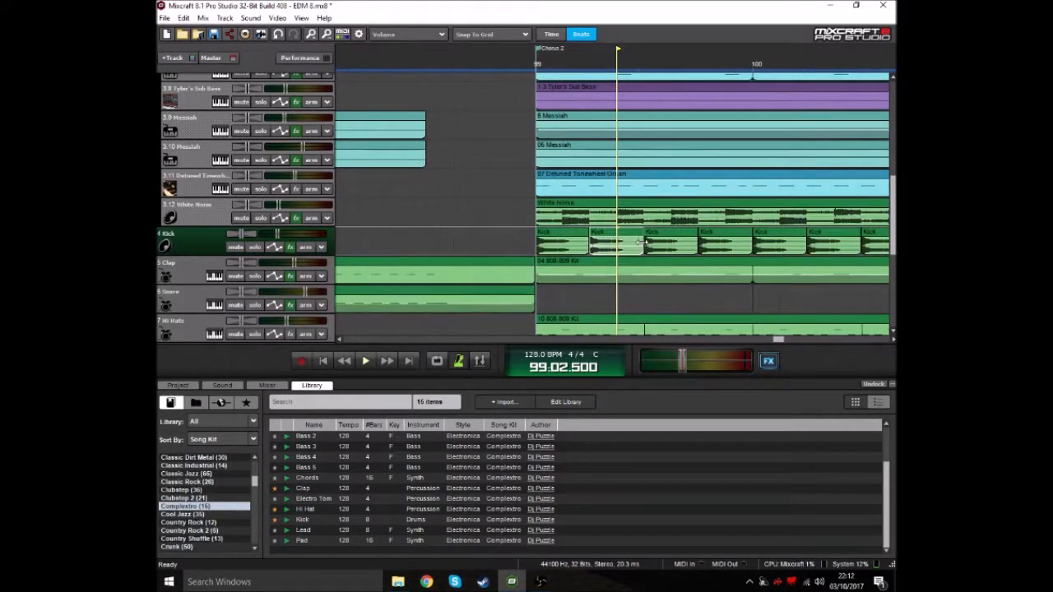
scroll(633, 245, down, 1)
scroll(641, 245, up, 1)
scroll(639, 244, up, 2)
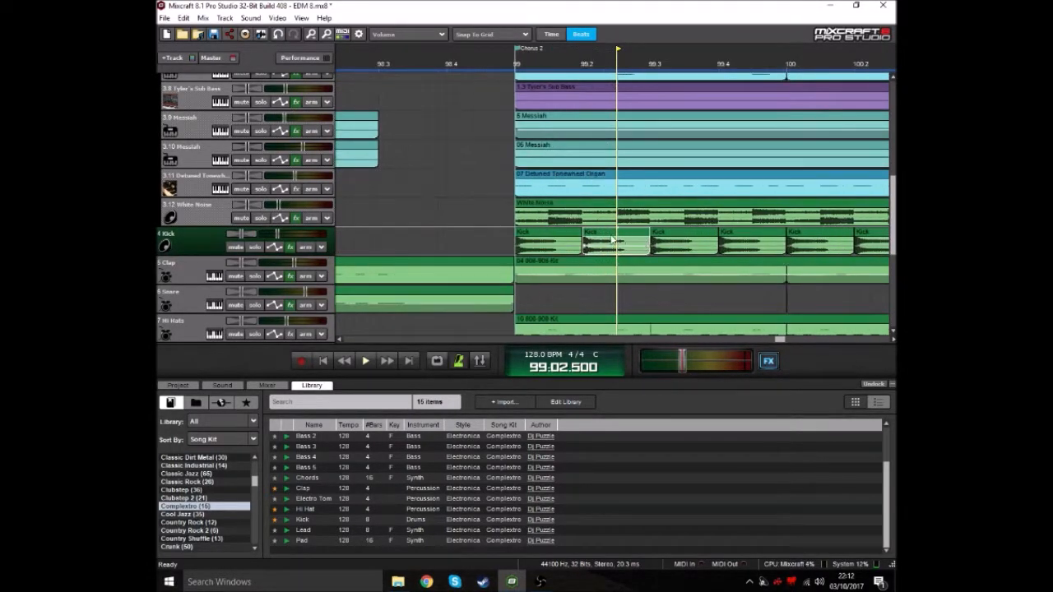
Open the Kick track's effect list and examine the Classic Compressor's settings with its Vocal preset.
scroll(639, 244, down, 1)
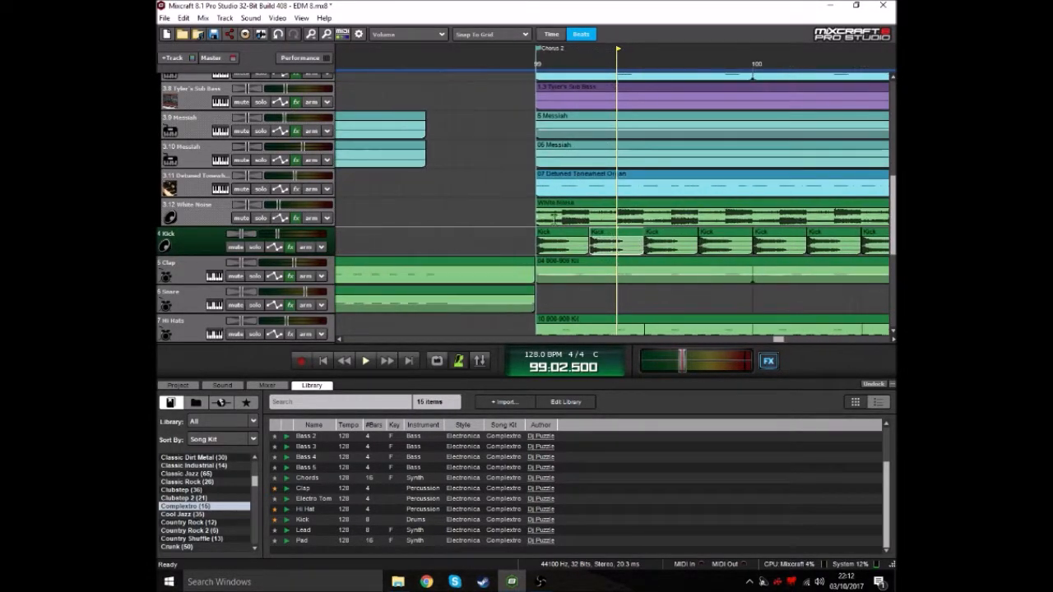
click(290, 248)
drag(500, 210, 485, 286)
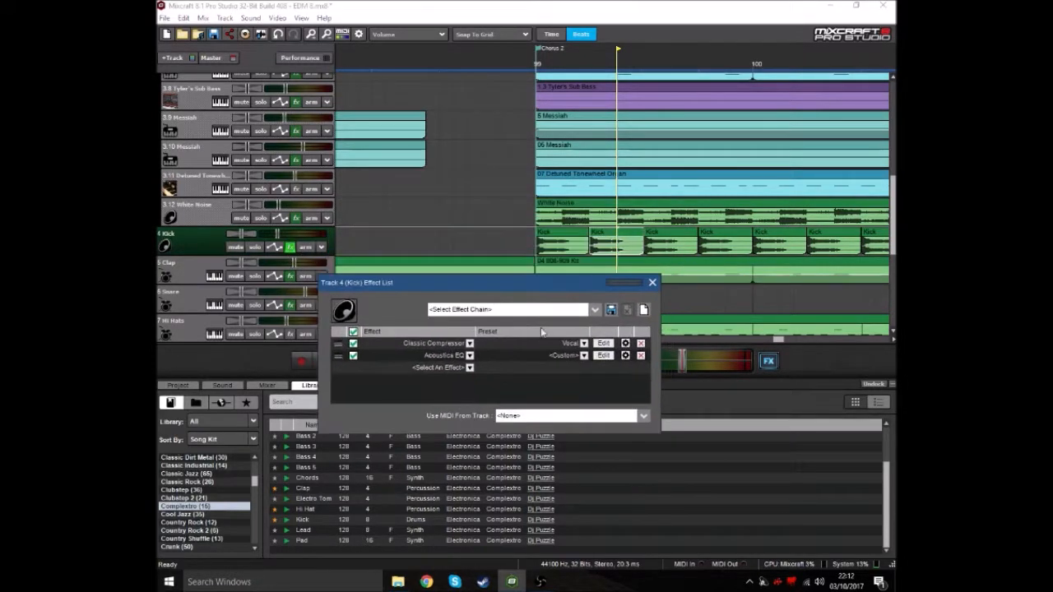
click(603, 343)
drag(527, 165, 468, 384)
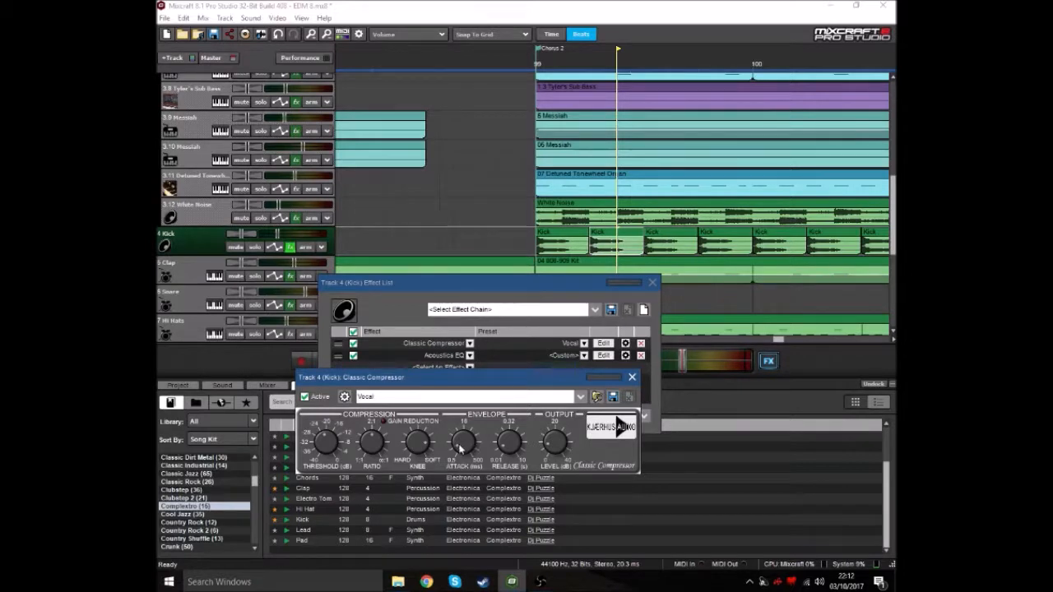
mouse_move(505, 449)
click(632, 379)
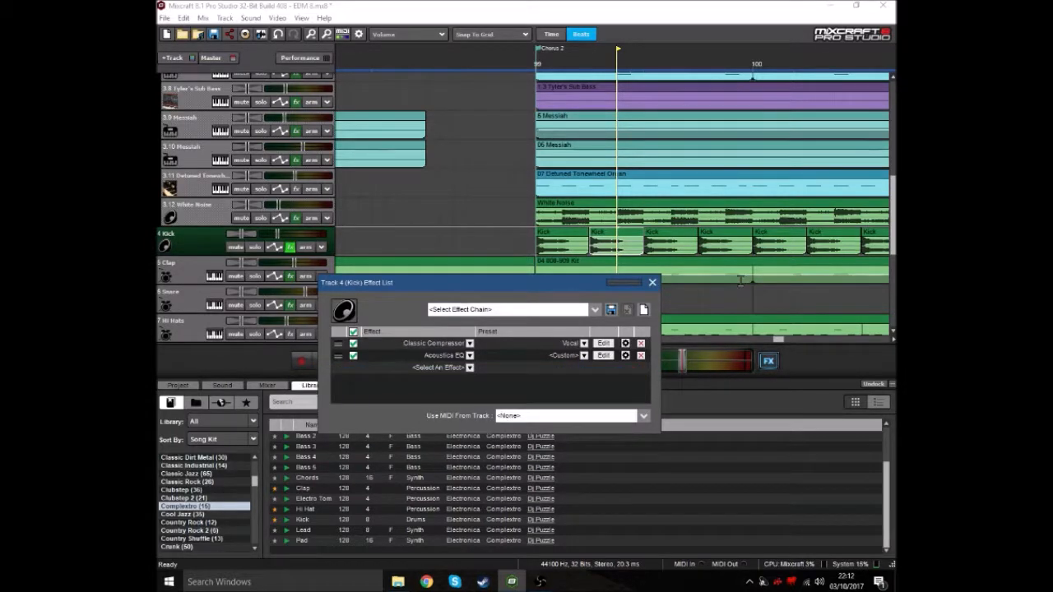
Examine the band levels of the Kick track's Acoustica EQ and close its effect windows.
click(603, 355)
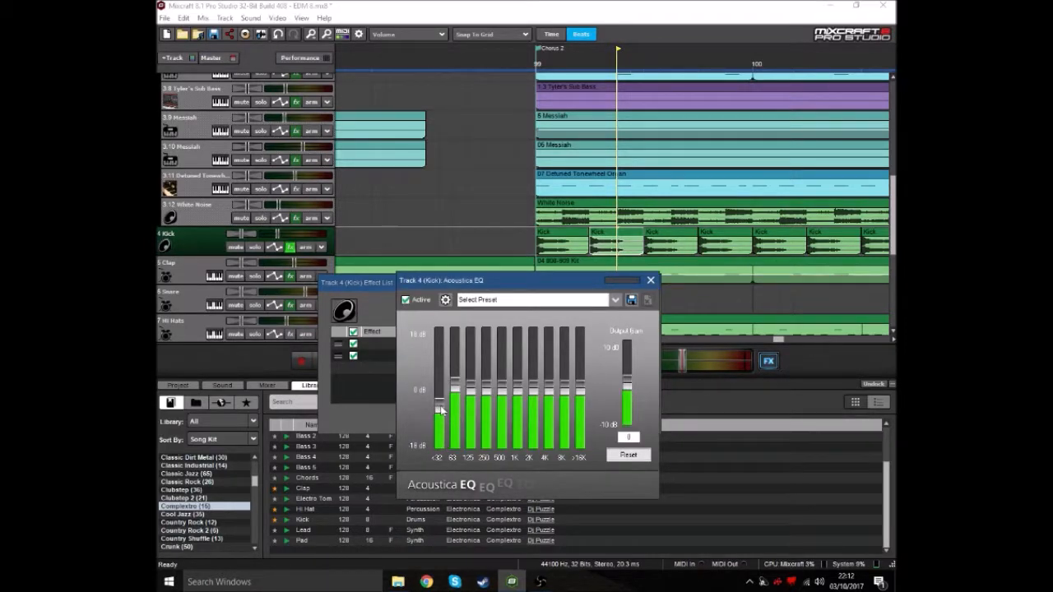
scroll(637, 162, down, 3)
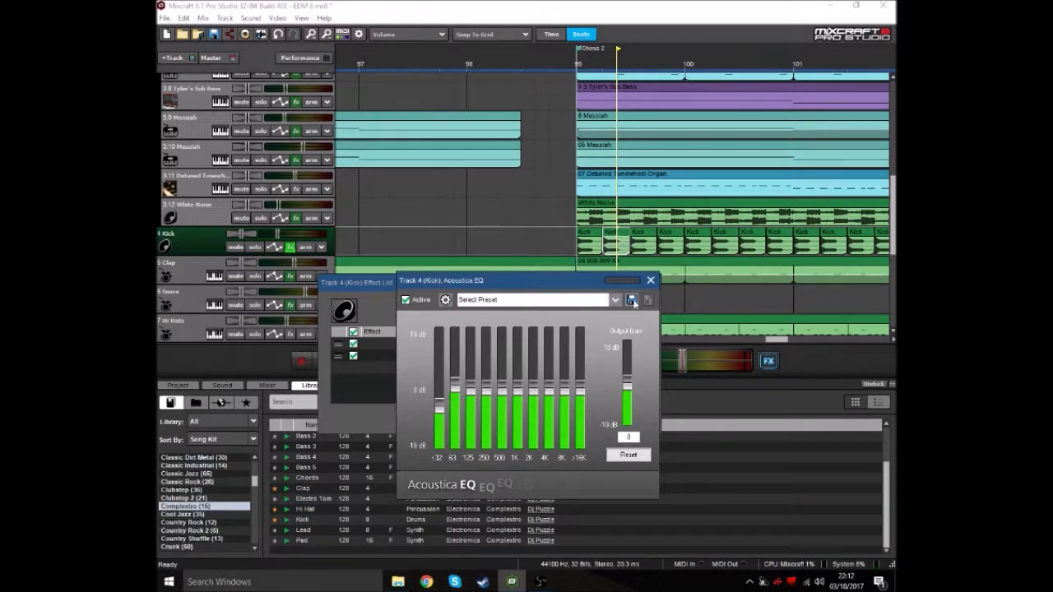
click(649, 281)
click(650, 281)
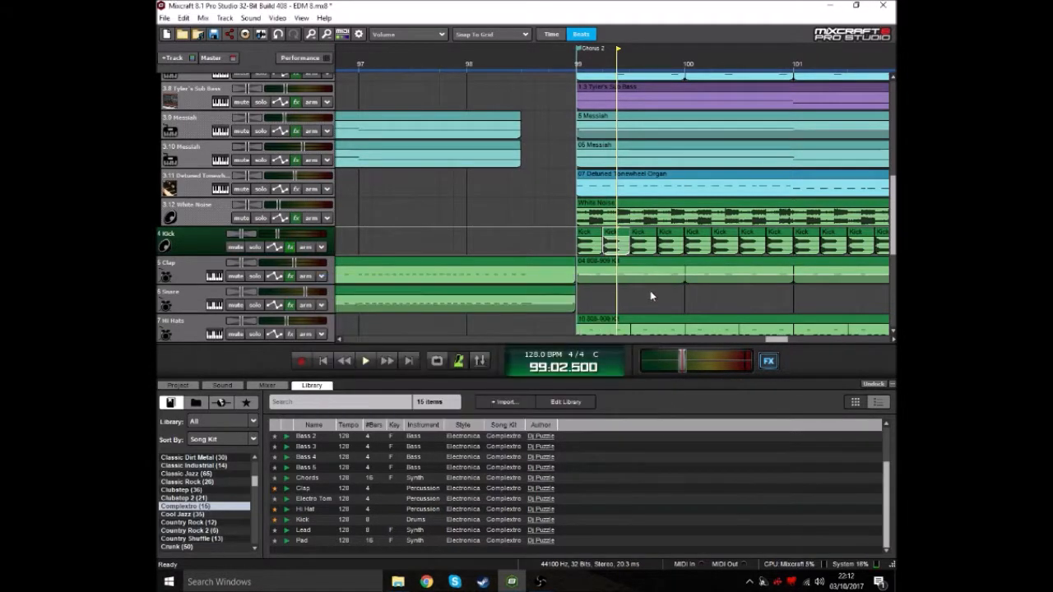
Check the Kick track's volume level and examine its clips around the start of Chorus 2.
scroll(560, 264, down, 2)
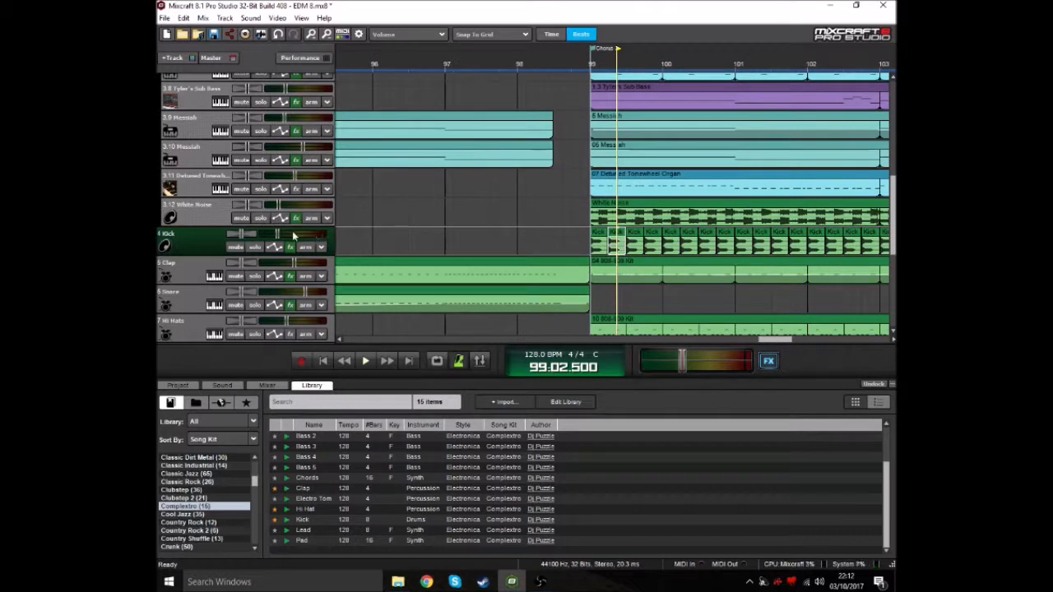
scroll(601, 247, up, 2)
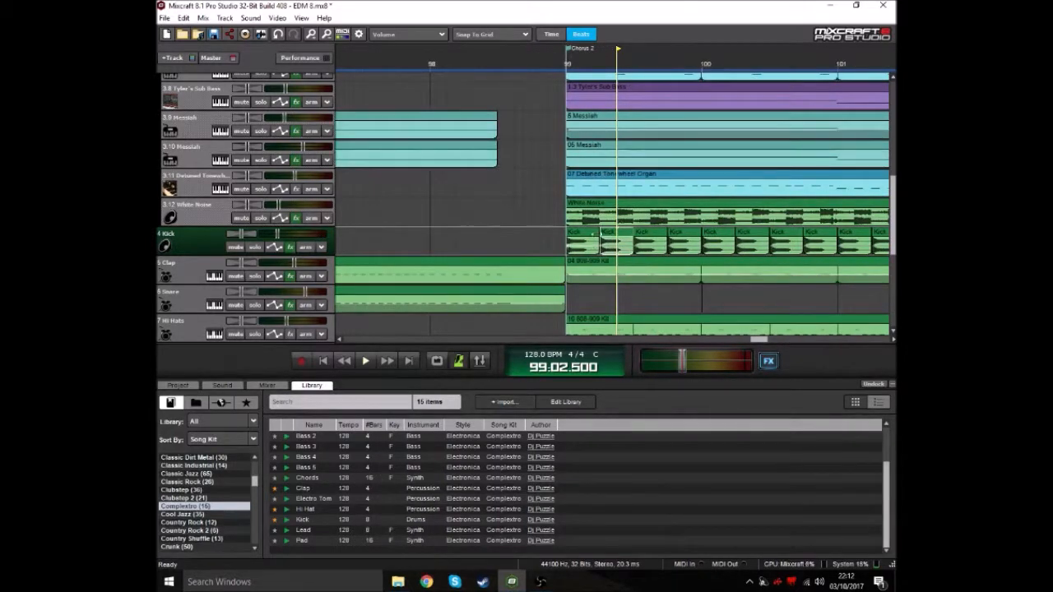
mouse_move(278, 233)
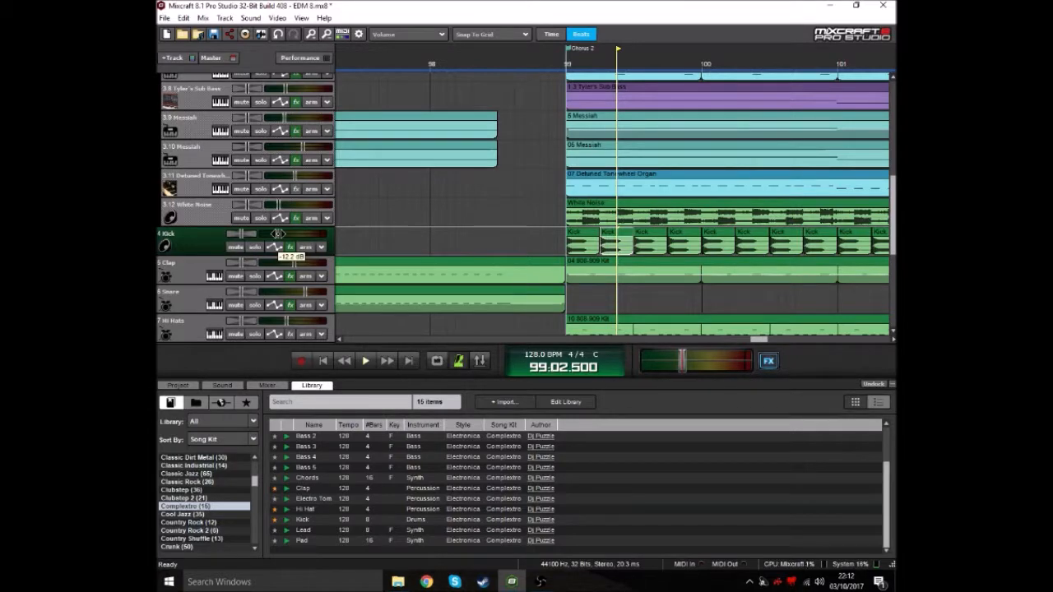
scroll(632, 246, down, 2)
scroll(631, 247, down, 2)
scroll(643, 248, up, 4)
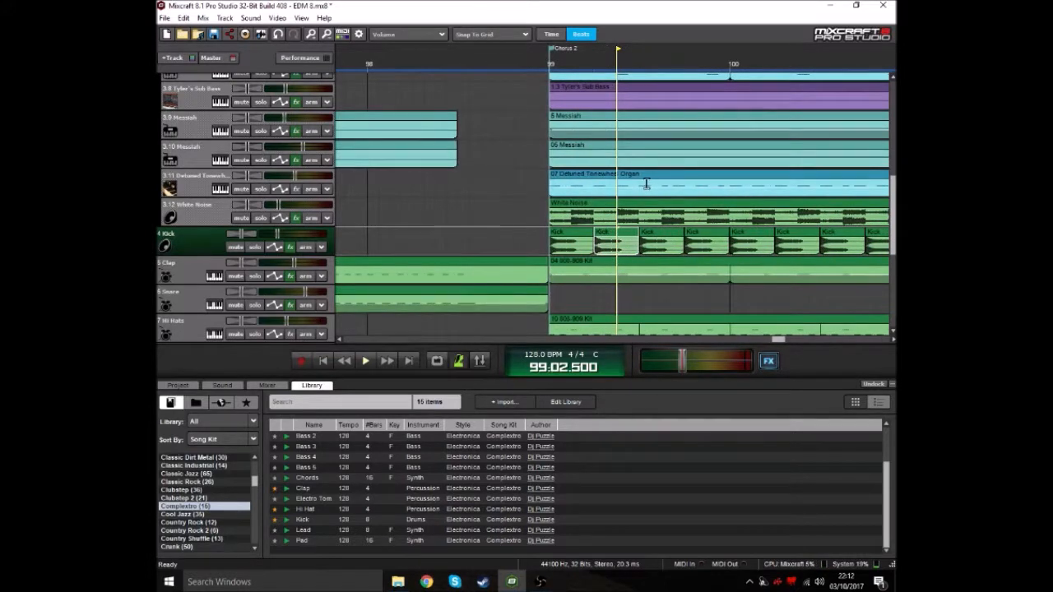
scroll(646, 183, down, 2)
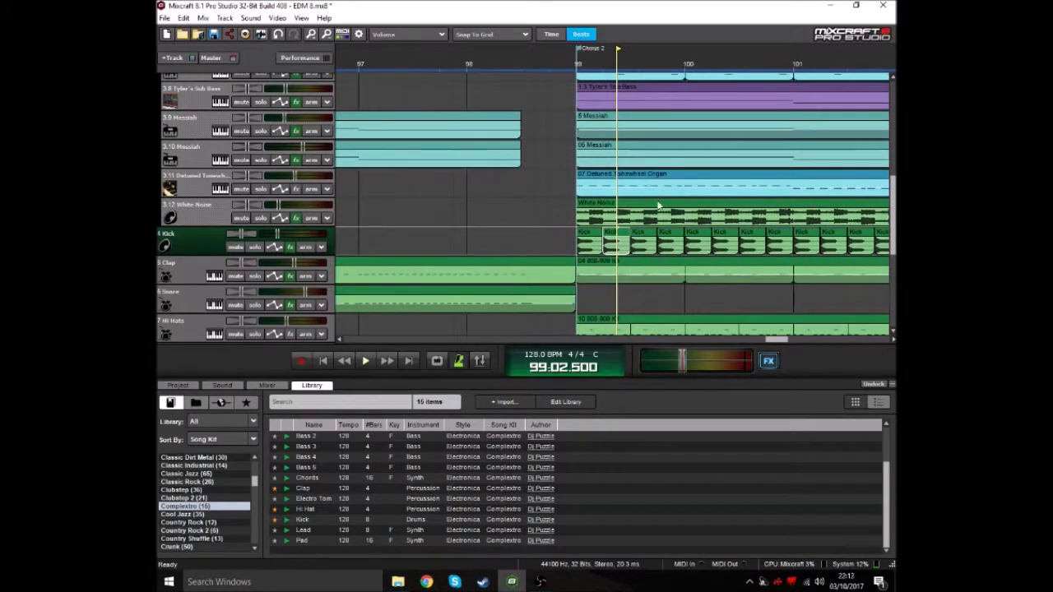
Solo the Clap track and play it from the start of Chorus 2 for about two bars.
click(520, 268)
scroll(520, 267, up, 1)
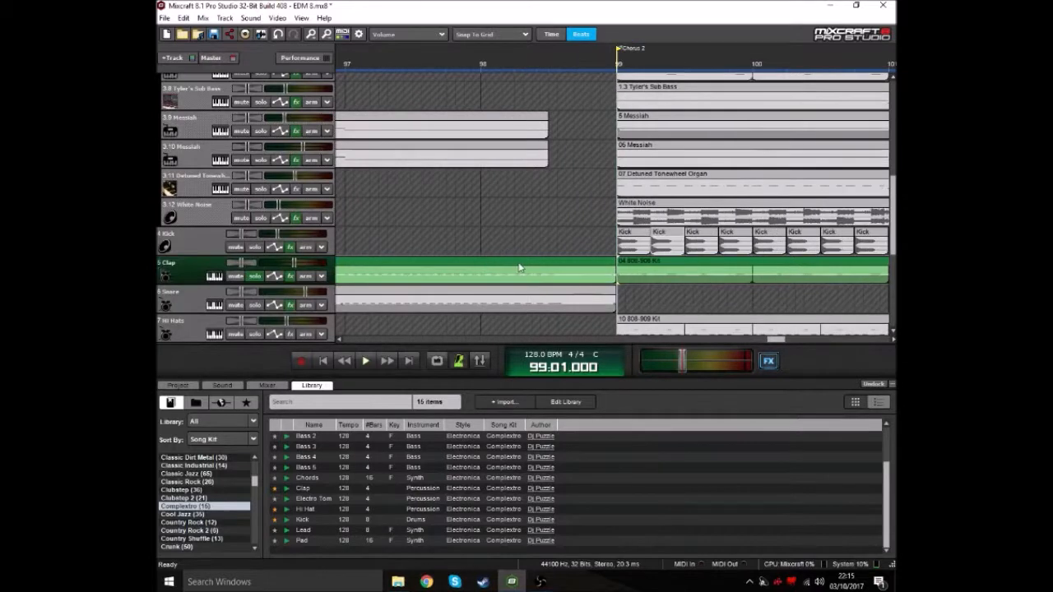
key(space)
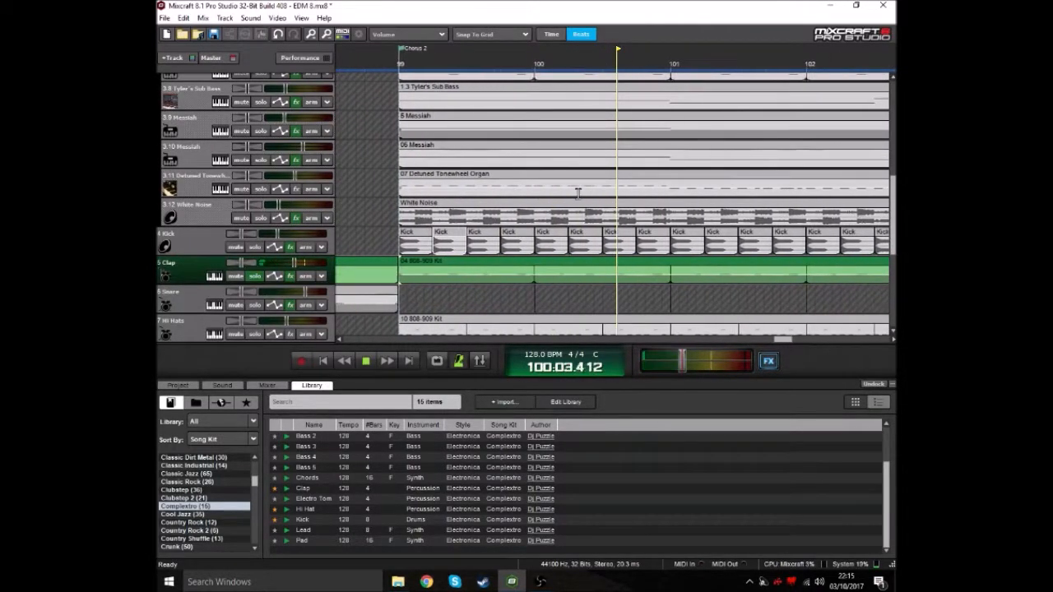
key(space)
scroll(577, 205, down, 3)
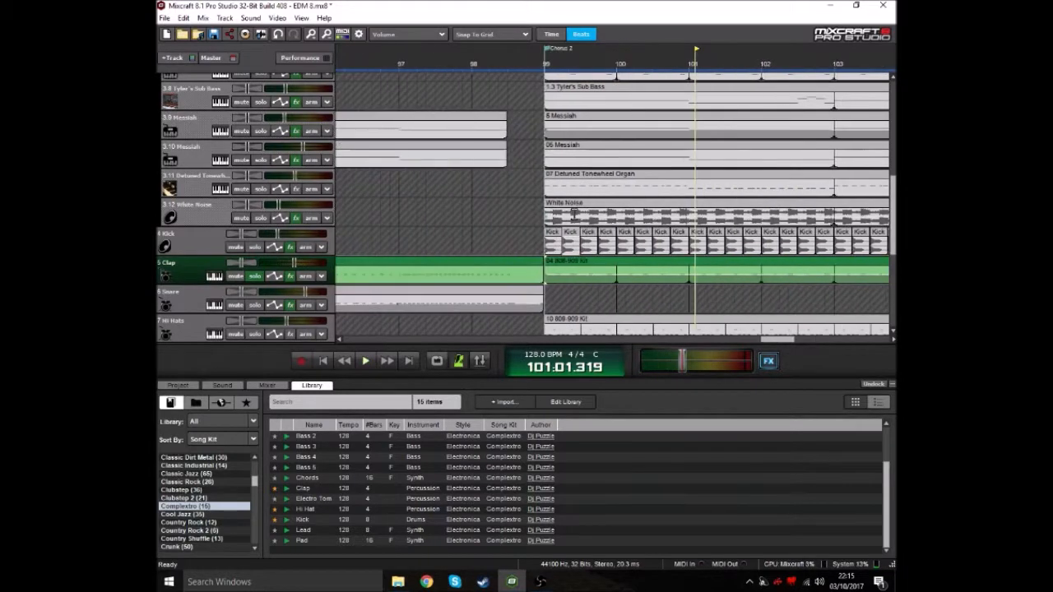
Solo the Kick alongside the Clap, play both from the start of Chorus 2, and turn the Kick's solo off again.
click(255, 247)
click(550, 55)
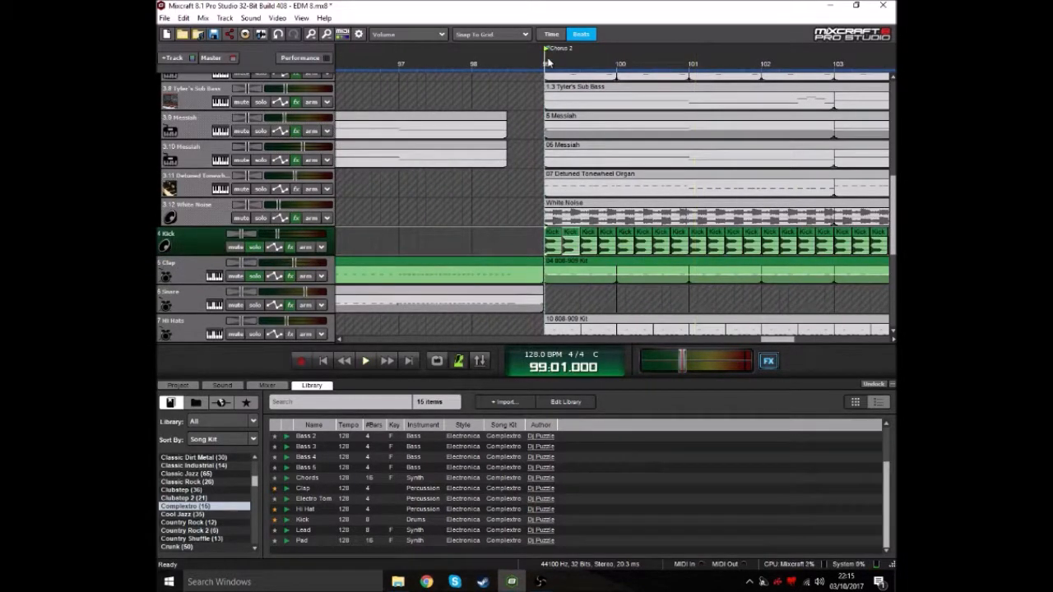
key(space)
scroll(587, 109, up, 2)
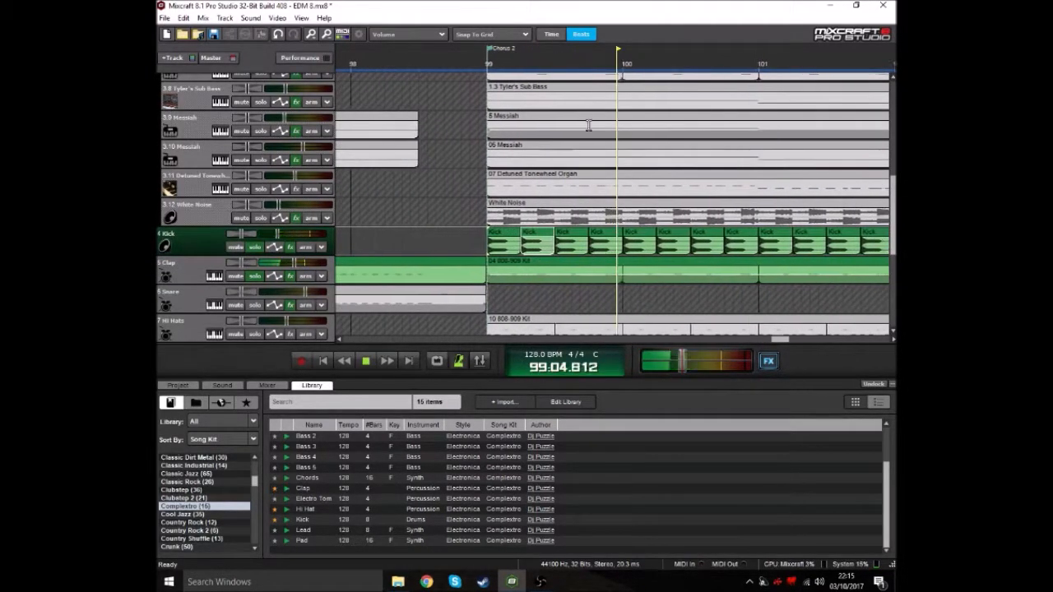
key(space)
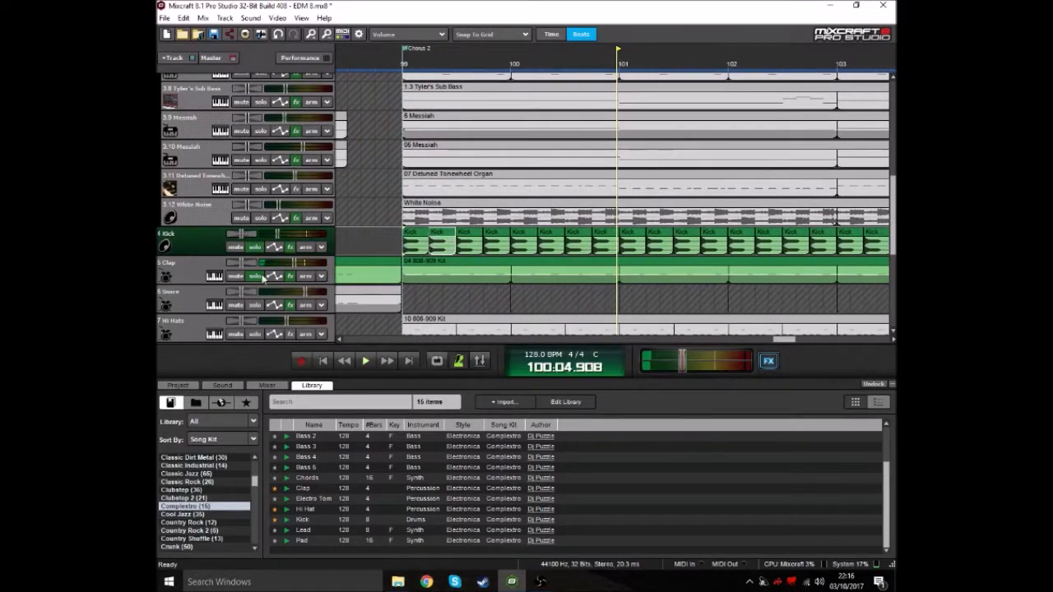
click(256, 247)
Open the Clap track's 808-909 Kit instrument and bring up its Musical Typing keyboard.
click(194, 275)
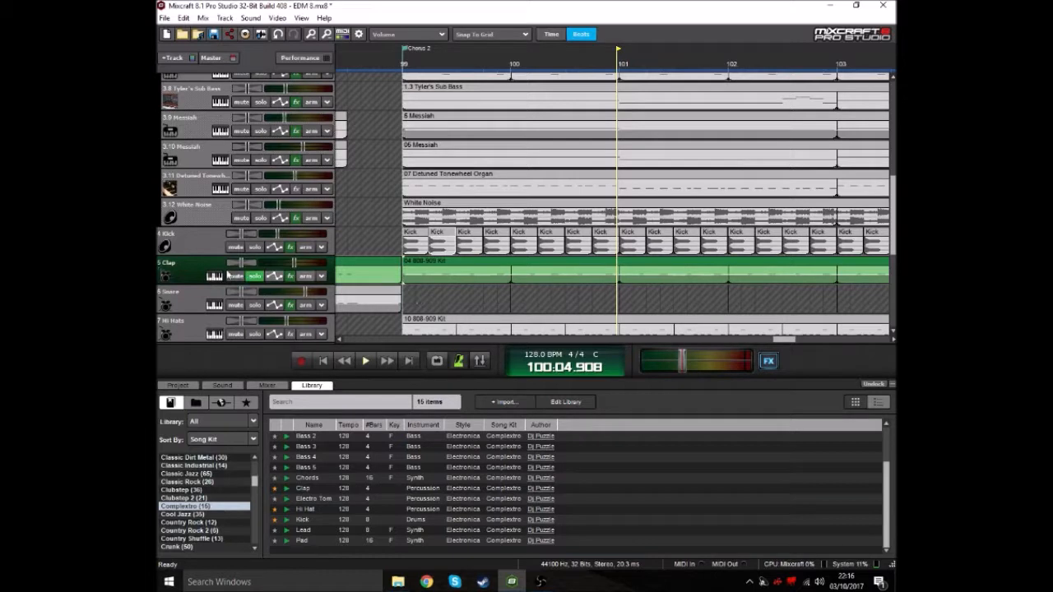
click(213, 277)
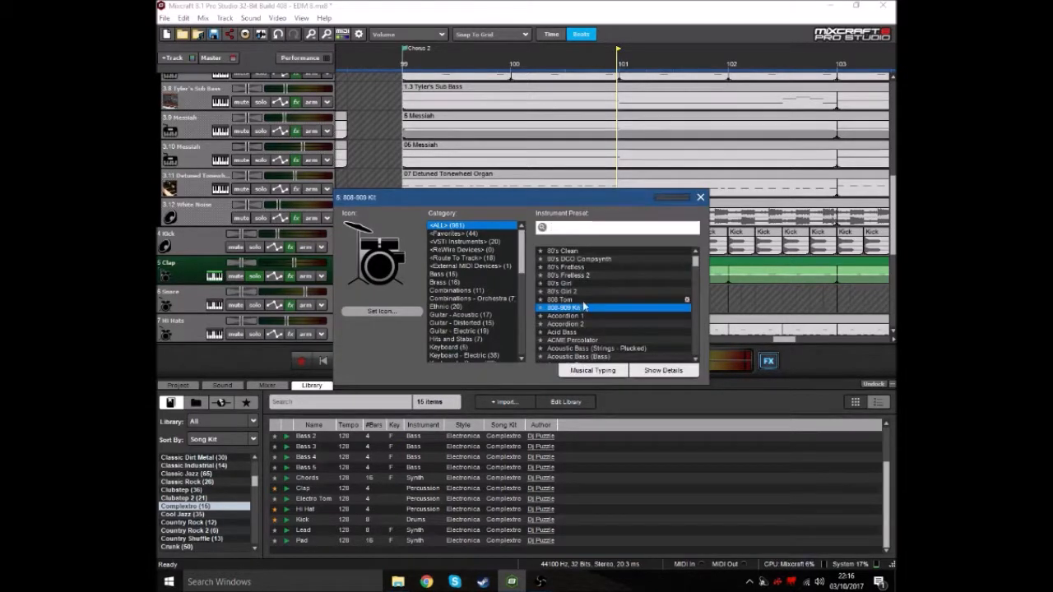
scroll(592, 321, up, 2)
click(592, 370)
drag(615, 201, 604, 245)
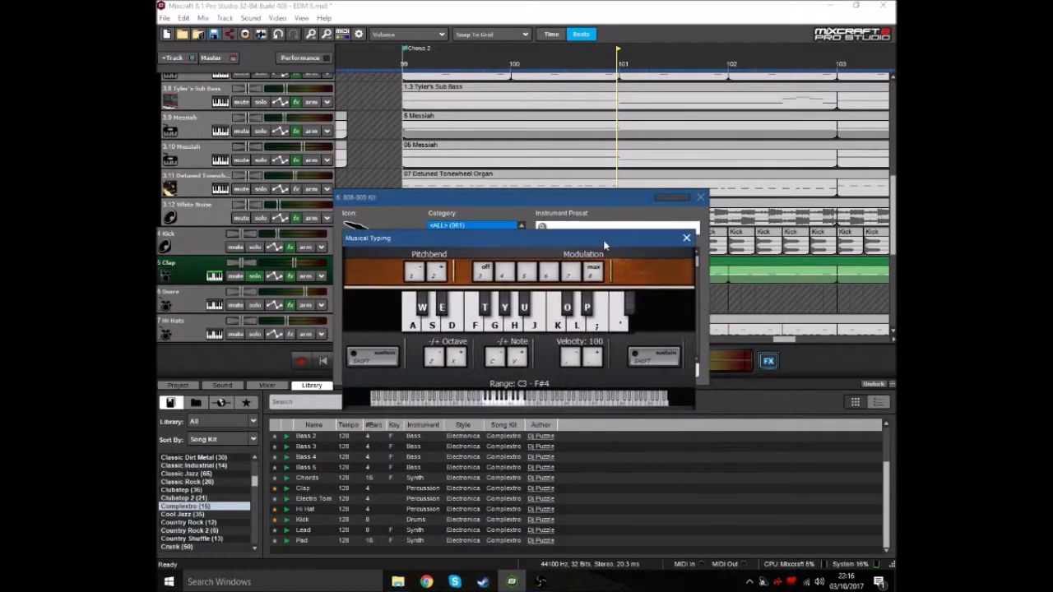
Lower the Musical Typing keyboard one octave, audition the C2 and D#2 drum sounds, and close the instrument windows.
click(435, 362)
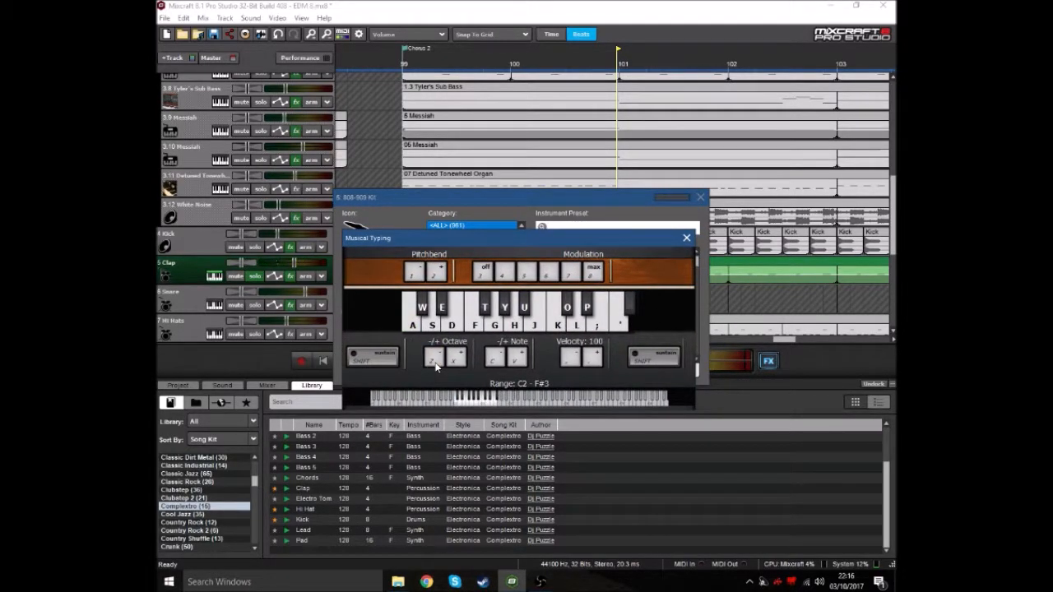
key(a)
key(a)
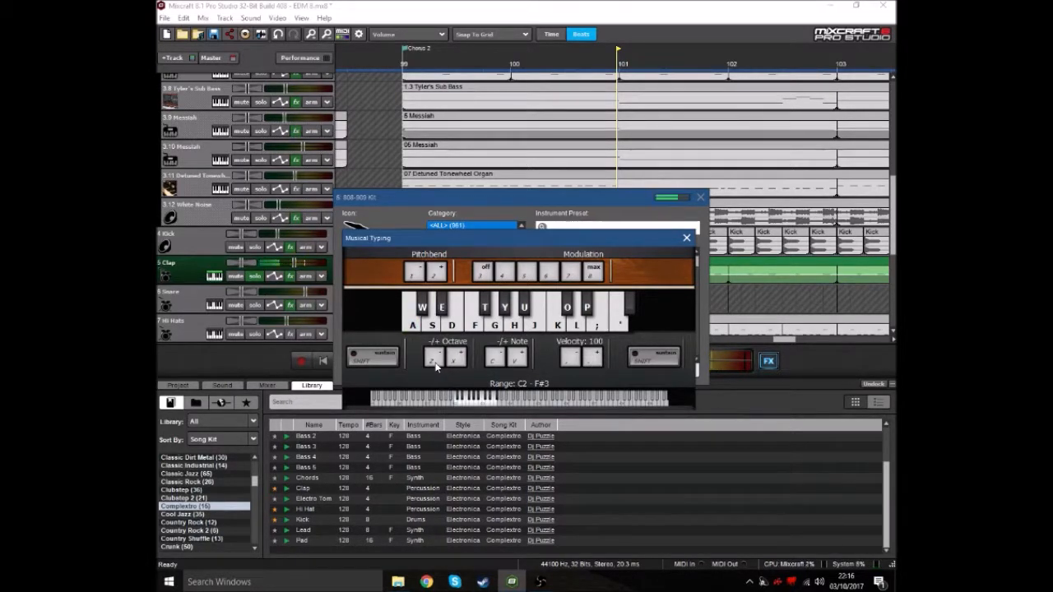
key(e)
key(e)
key(e)
click(686, 239)
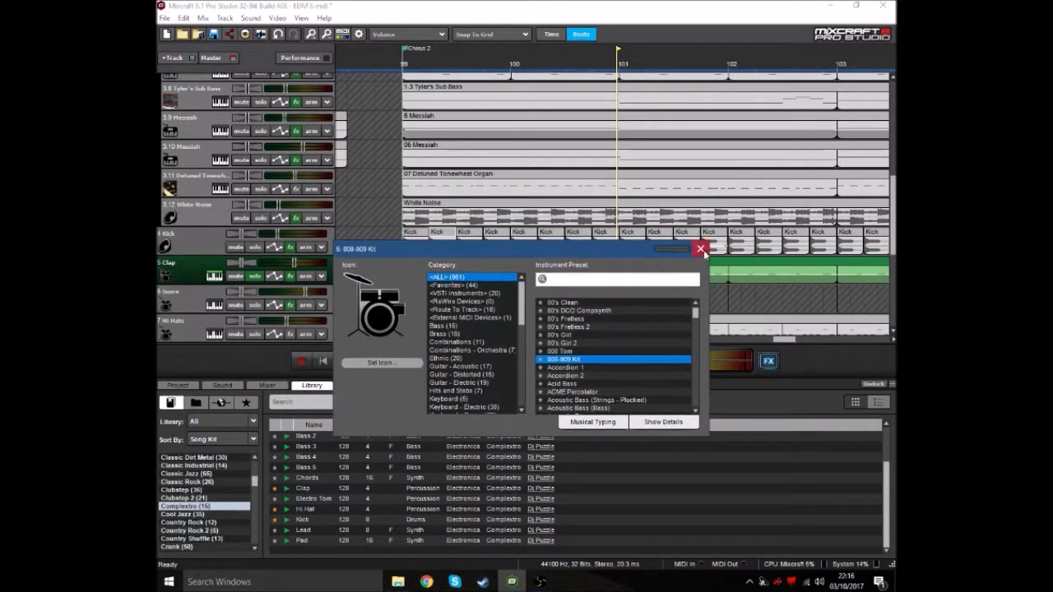
click(700, 249)
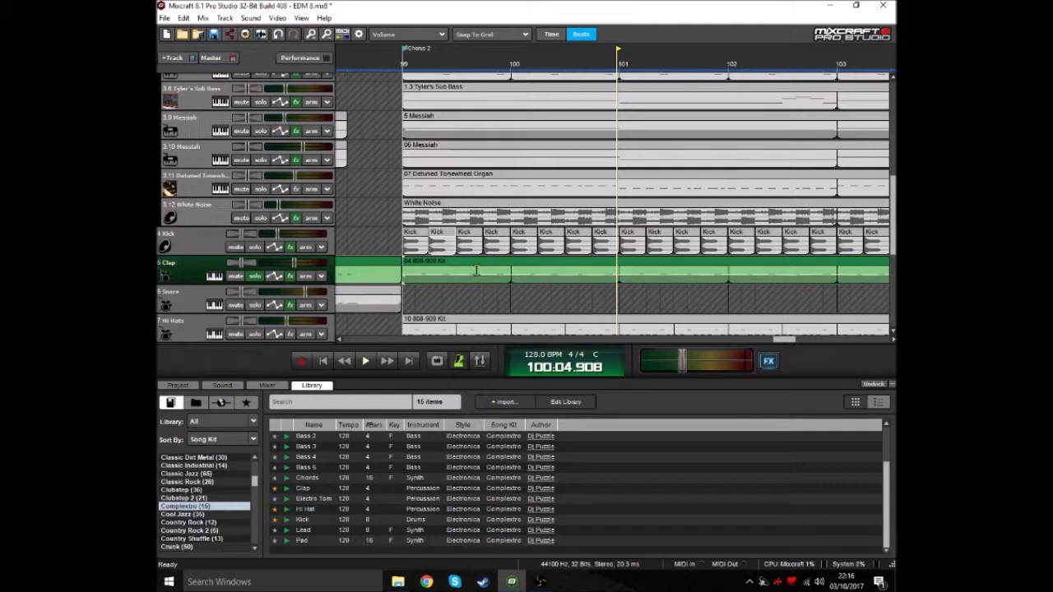
Open the Clap track's effect list and examine the Acoustica Compressor's threshold, ratio, attack, release and gain settings.
click(290, 276)
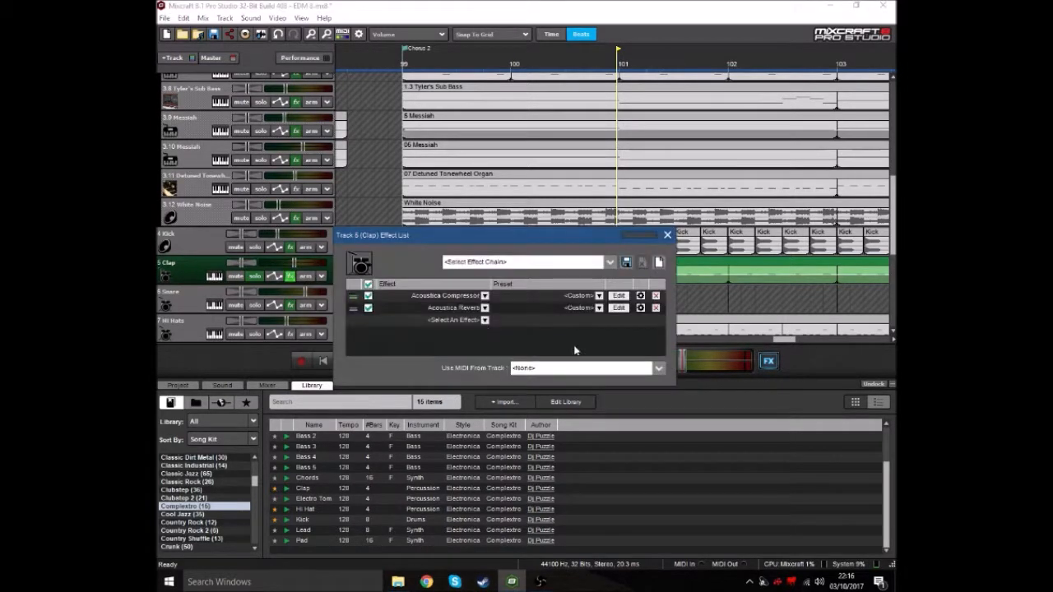
drag(537, 240, 537, 274)
click(619, 329)
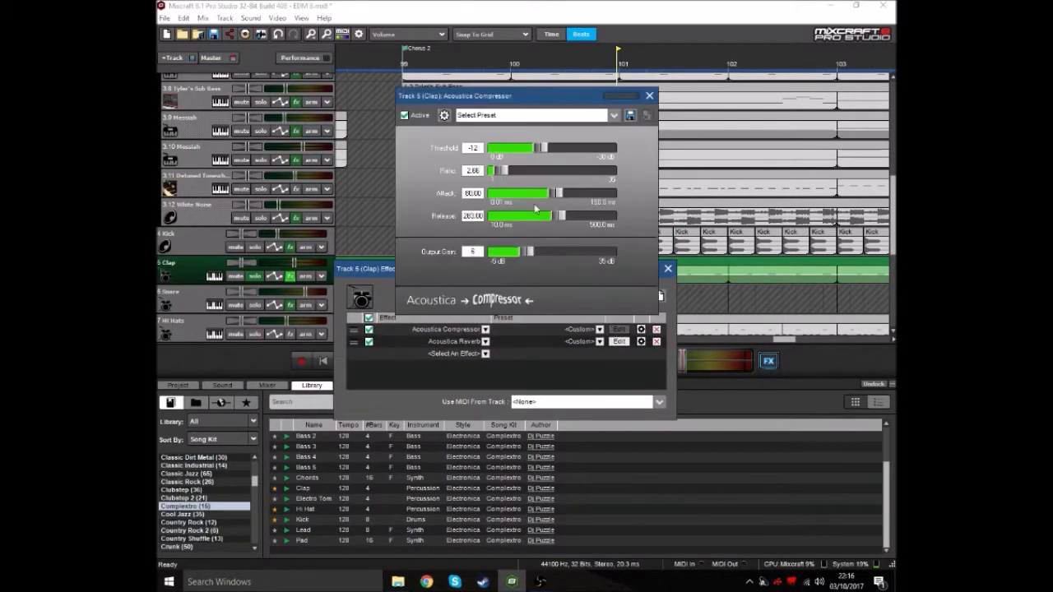
drag(527, 99, 548, 184)
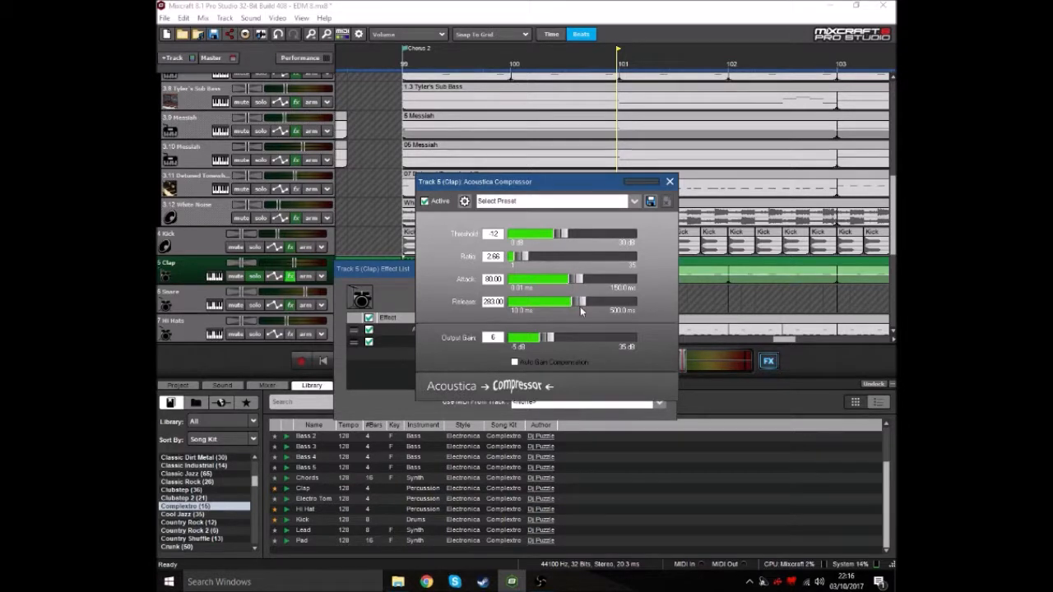
click(669, 181)
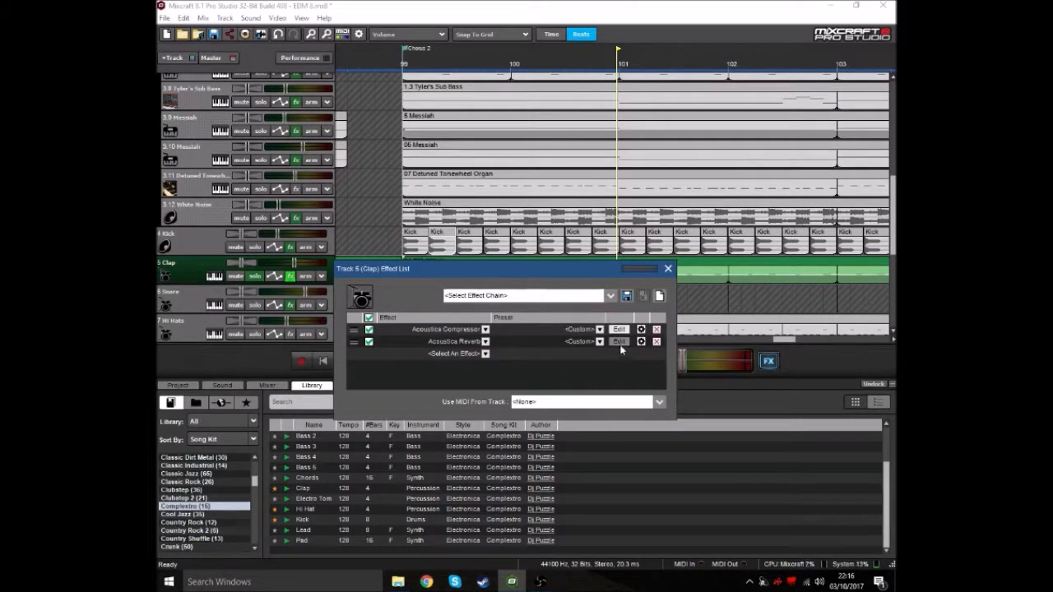
Examine the Clap track's Acoustica Reverb settings, including the wet and dry mix, and close its effect windows.
drag(597, 272, 610, 310)
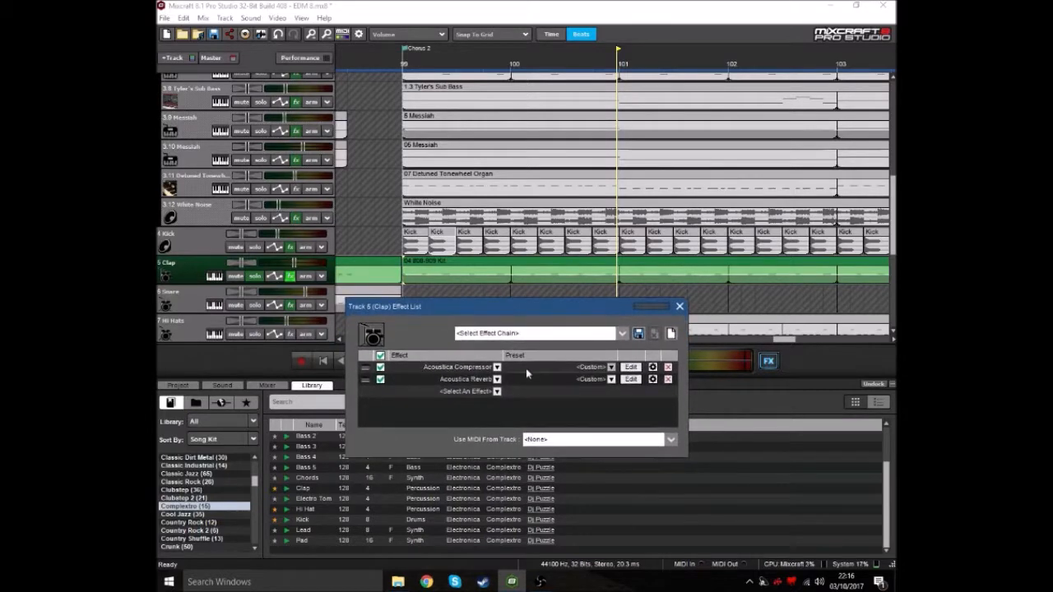
click(630, 379)
drag(530, 97, 569, 239)
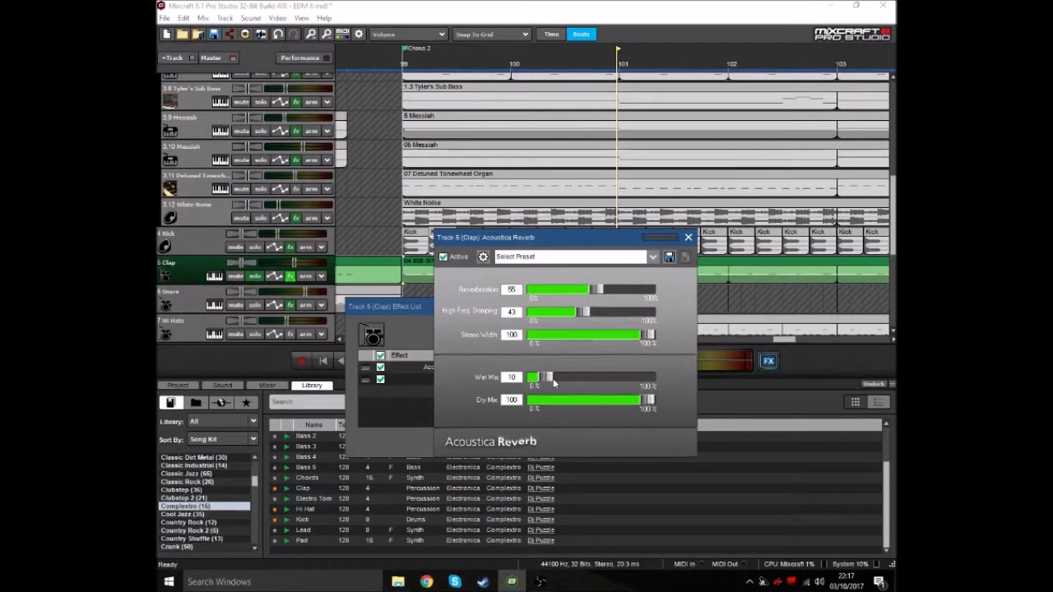
click(688, 237)
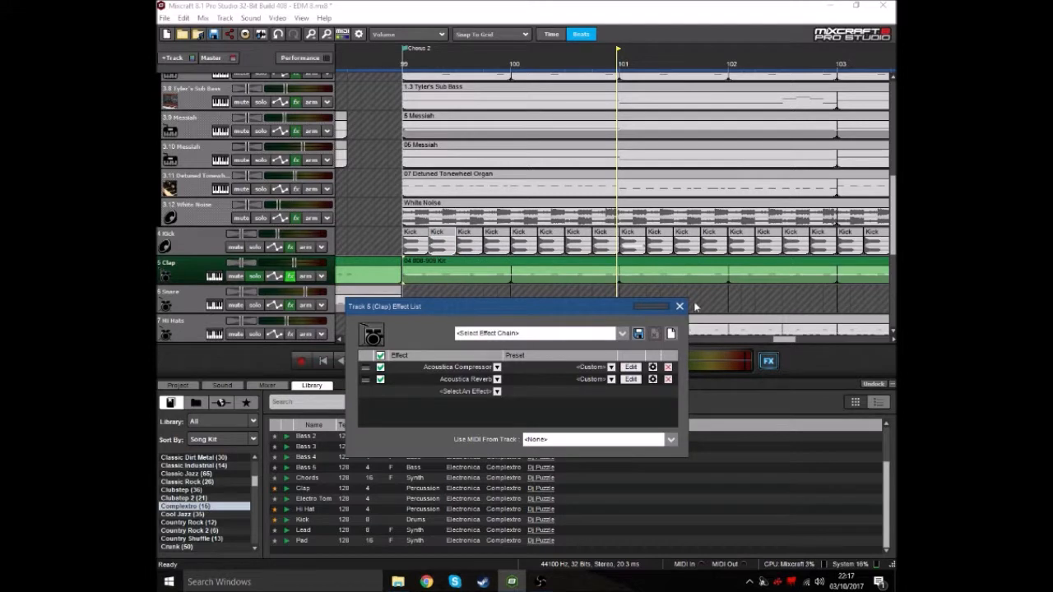
click(679, 305)
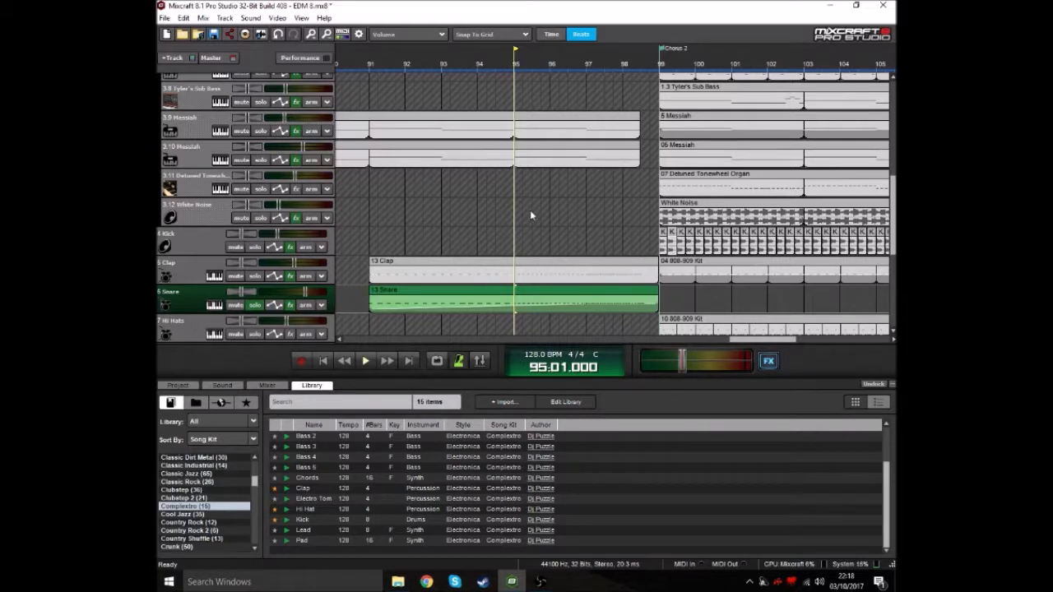
Play the soloed Snare track from bar 95 up to the start of Chorus 2.
key(space)
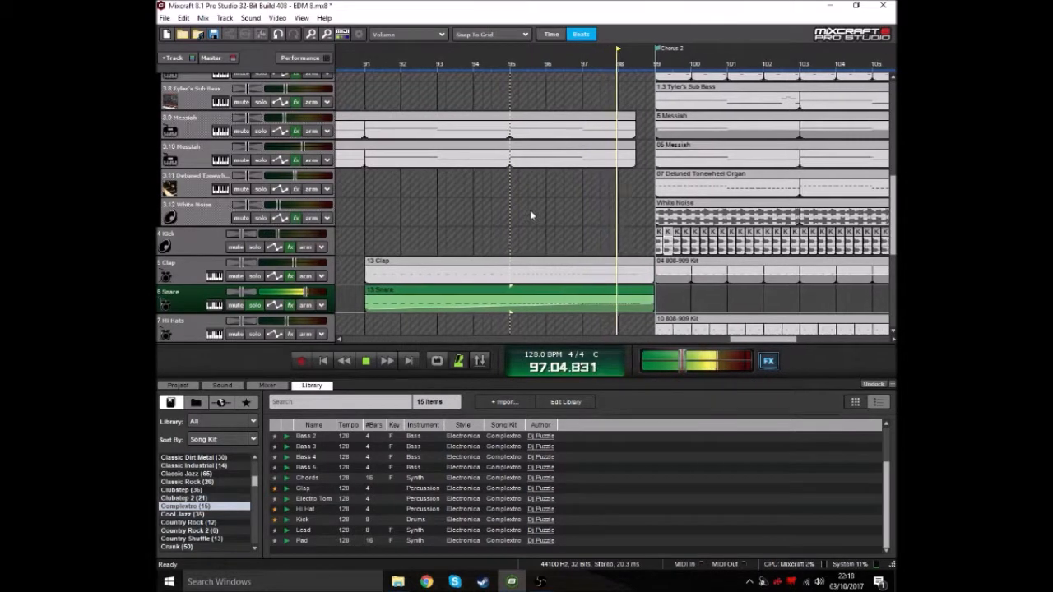
key(space)
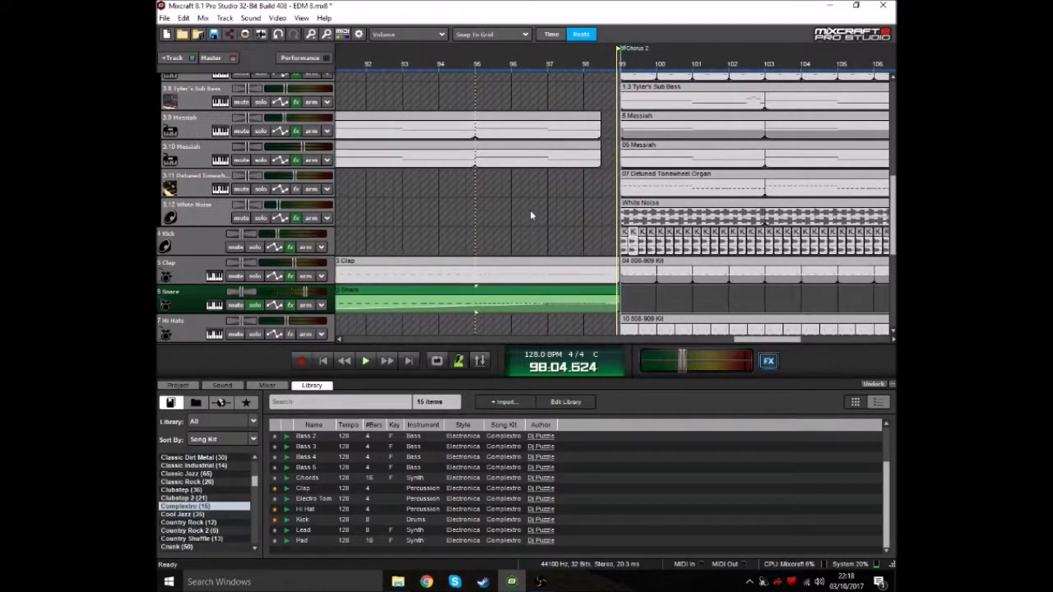
Open the Snare clip leading into Chorus 2 in the piano roll and examine its note pattern and extent.
click(499, 298)
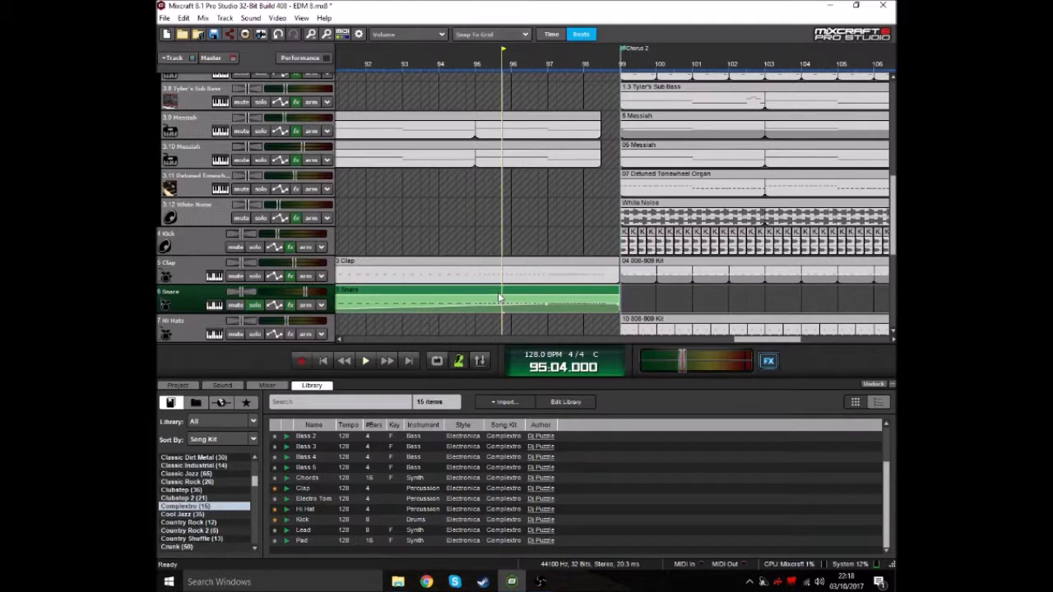
double_click(499, 298)
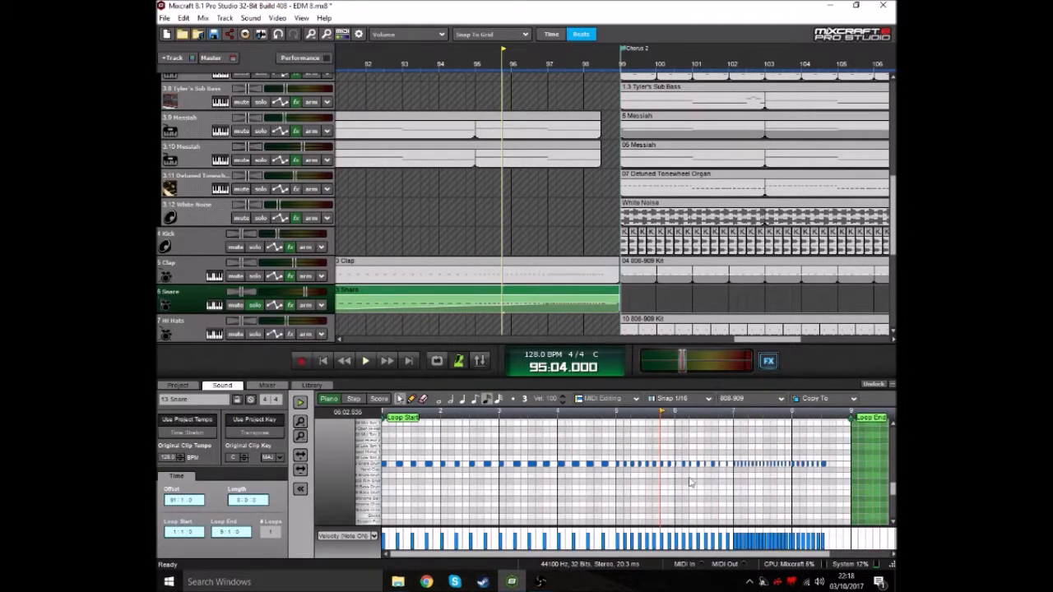
scroll(796, 452, up, 5)
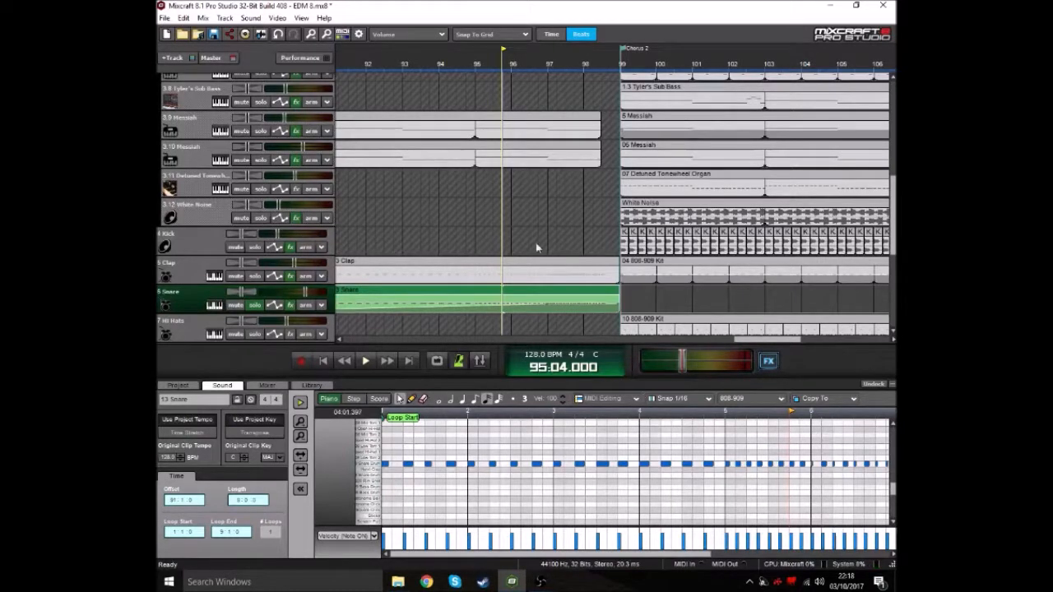
scroll(683, 480, up, 4)
scroll(699, 473, down, 8)
scroll(495, 273, down, 1)
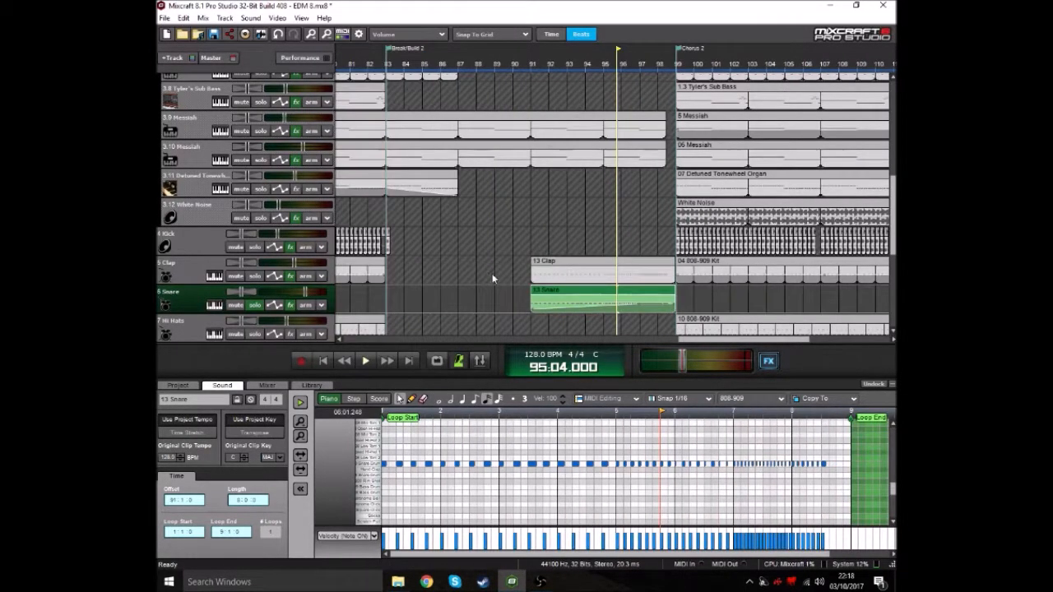
scroll(605, 288, up, 2)
scroll(606, 270, down, 1)
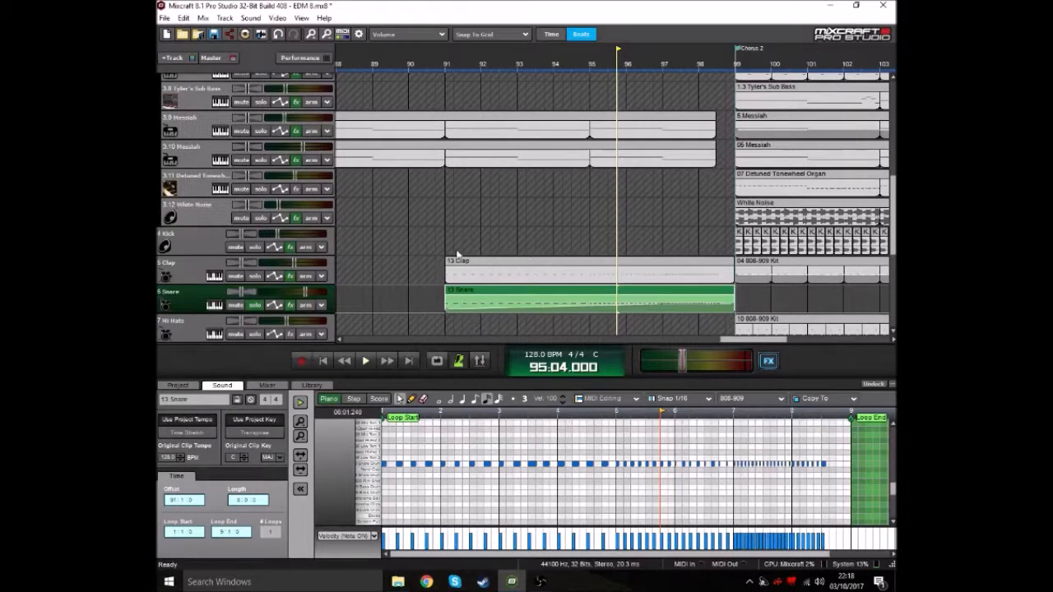
Play the soloed Snare build-up briefly from bar 91 and again from bar 97.
click(448, 66)
key(space)
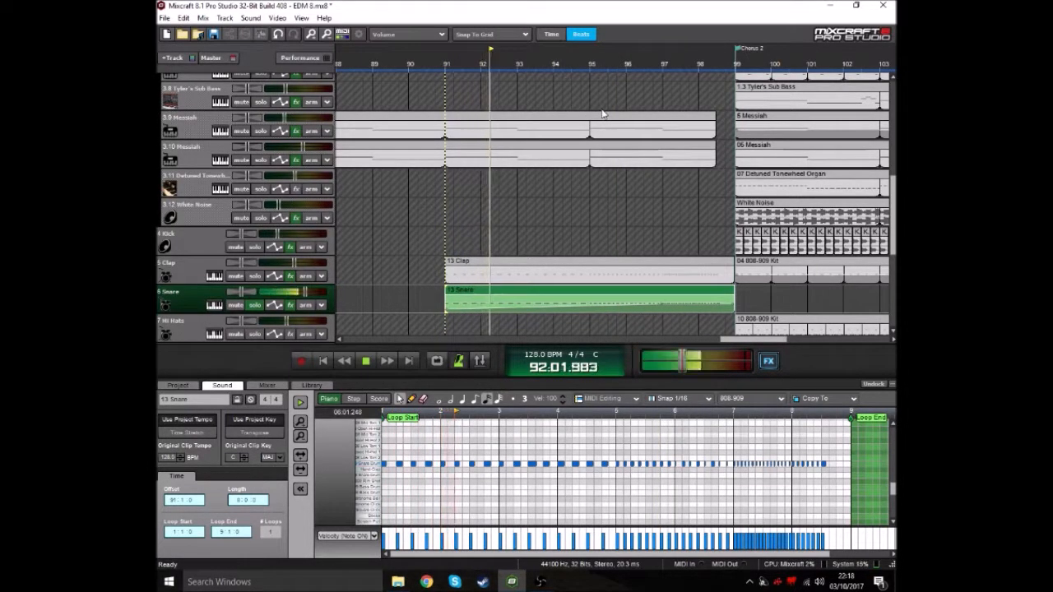
key(space)
click(663, 66)
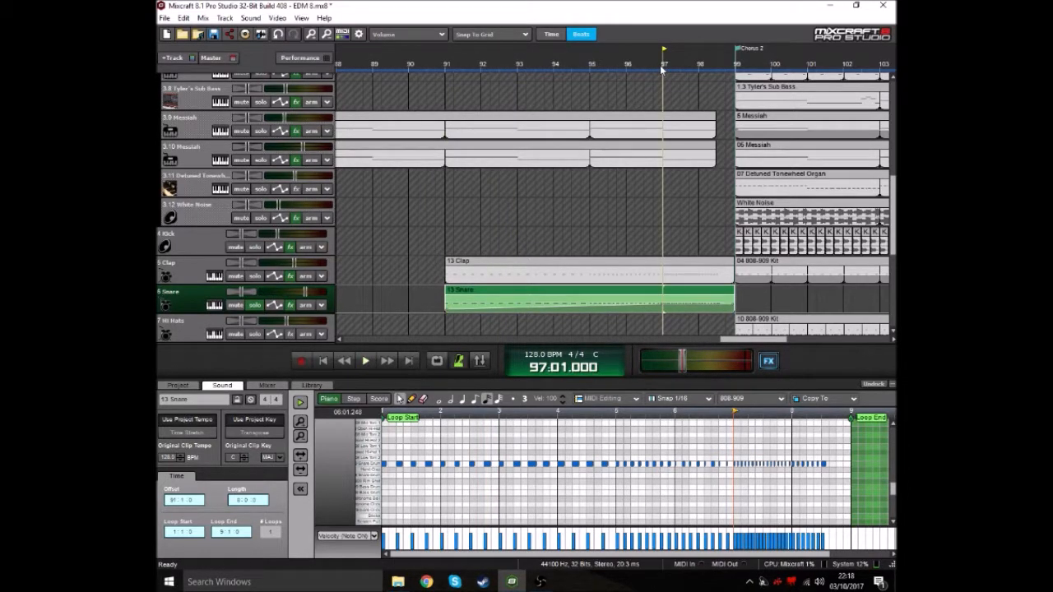
key(space)
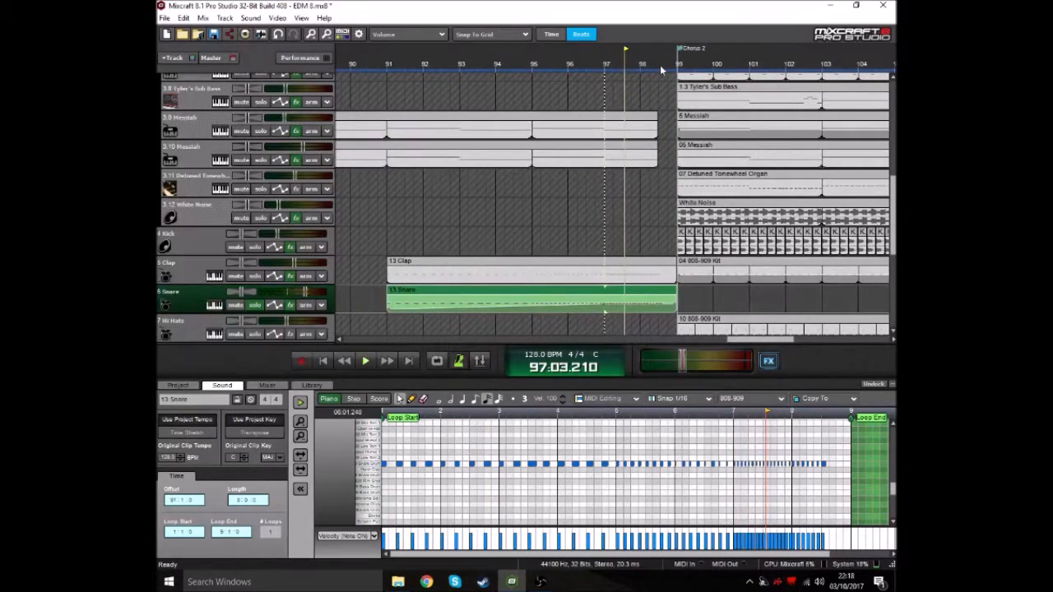
Check the Snare track's instrument preset, close the instrument window, and check the track's volume level.
click(214, 304)
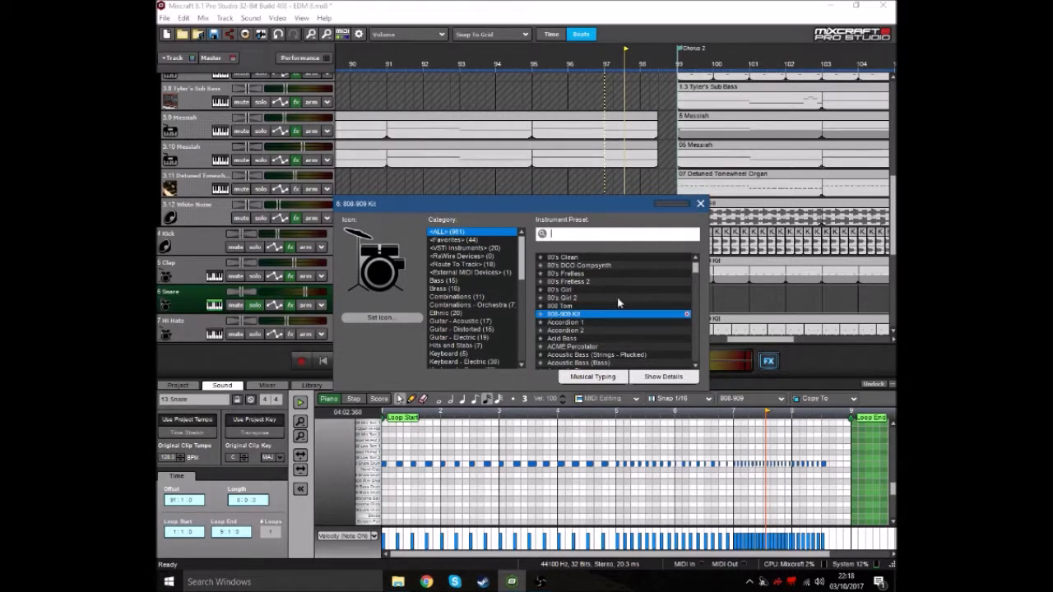
click(700, 203)
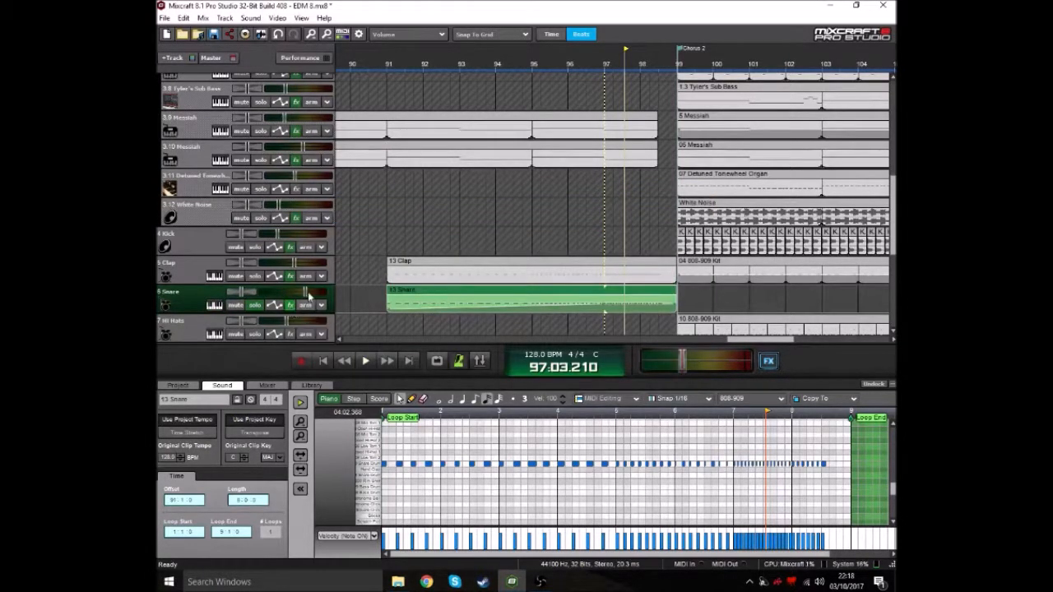
mouse_move(305, 292)
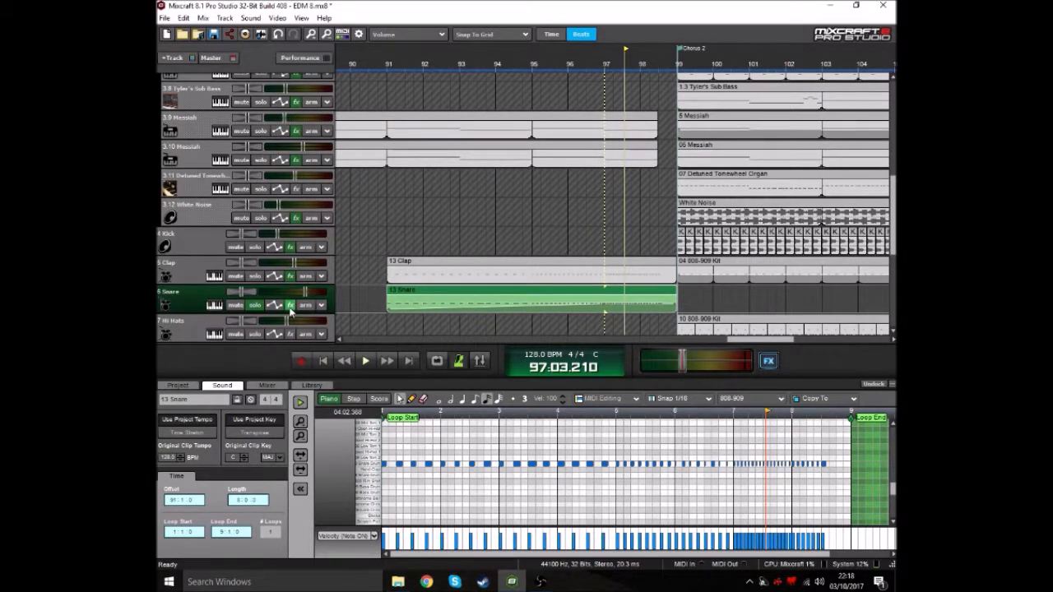
Open the Snare track's effect list and examine the Classic EQ's More Air preset settings.
click(289, 304)
click(619, 324)
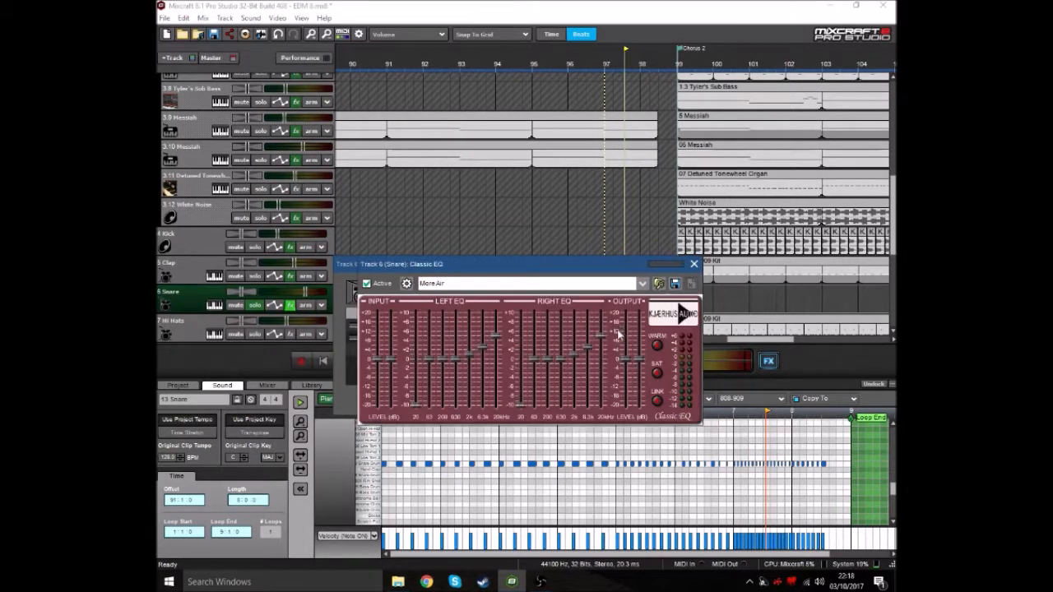
drag(567, 264, 556, 242)
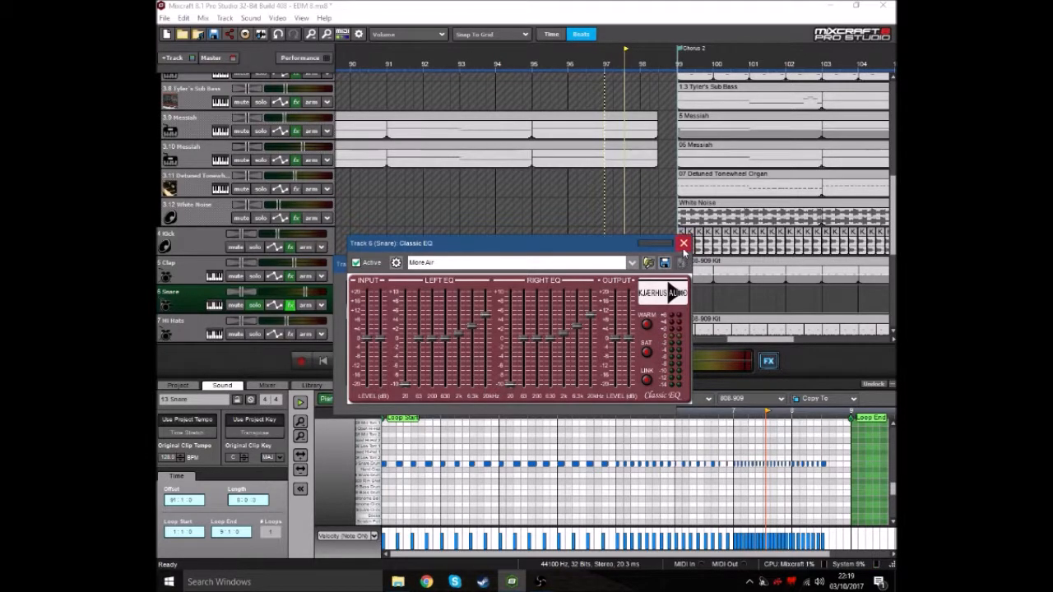
click(683, 242)
Examine the Snare track's Acoustica Reverb settings, including the wet and dry mix, and close its effect windows.
click(619, 338)
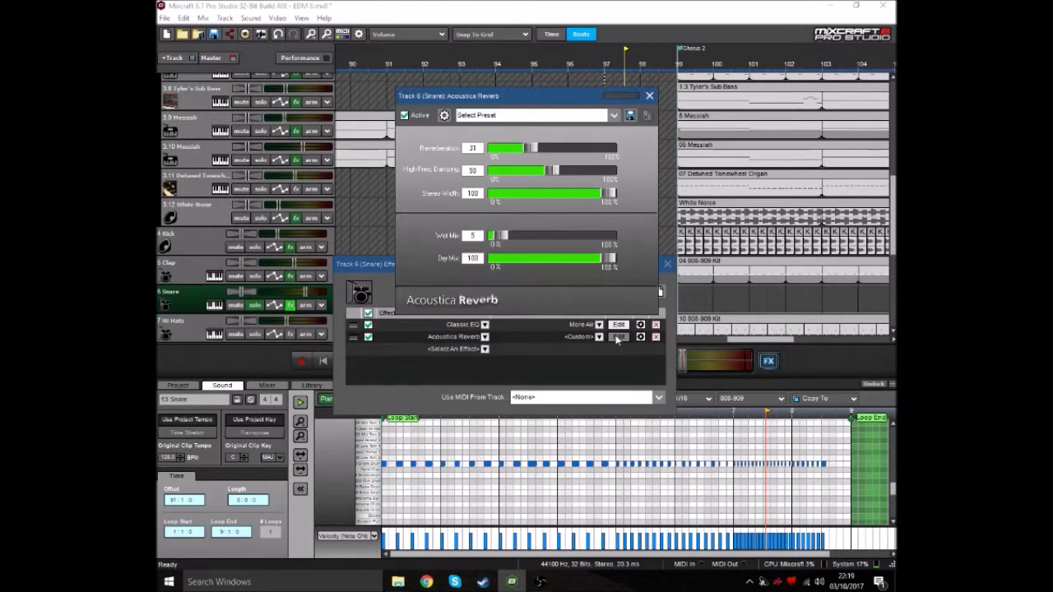
drag(535, 91, 522, 213)
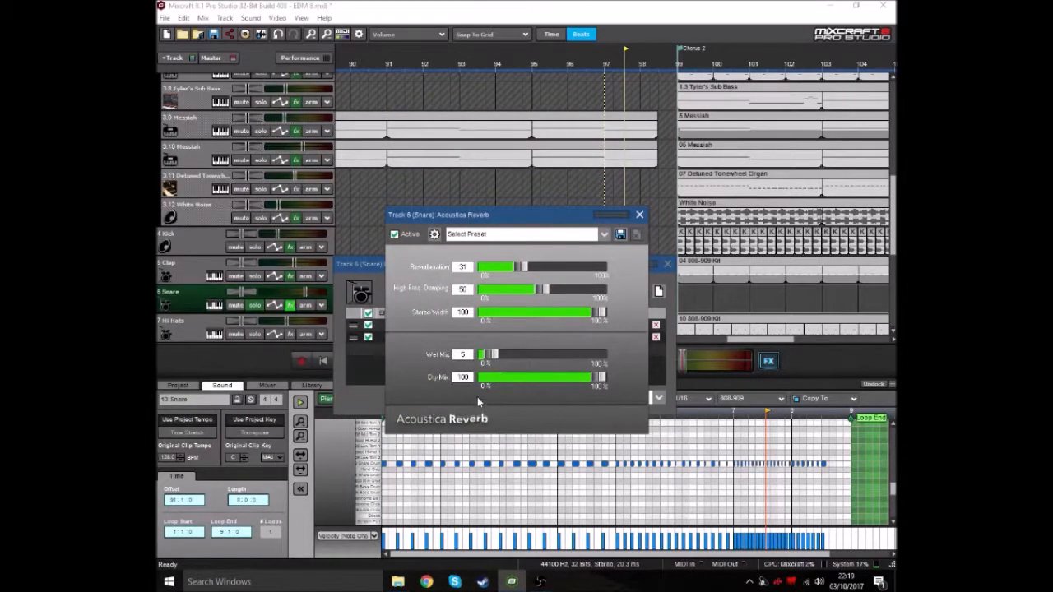
mouse_move(563, 213)
mouse_down()
mouse_move(534, 296)
mouse_move(566, 225)
mouse_up()
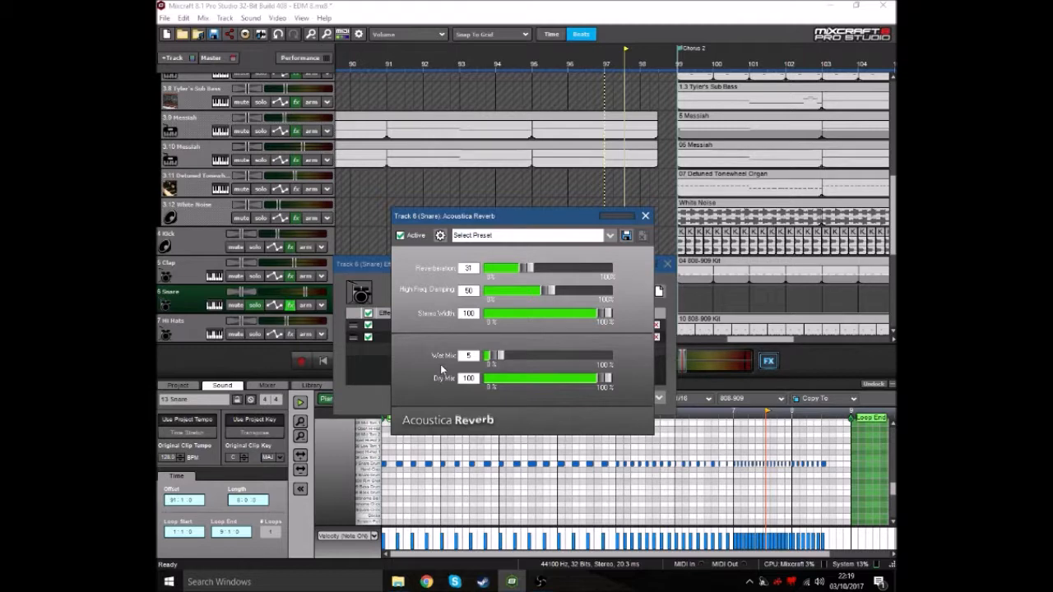
click(645, 216)
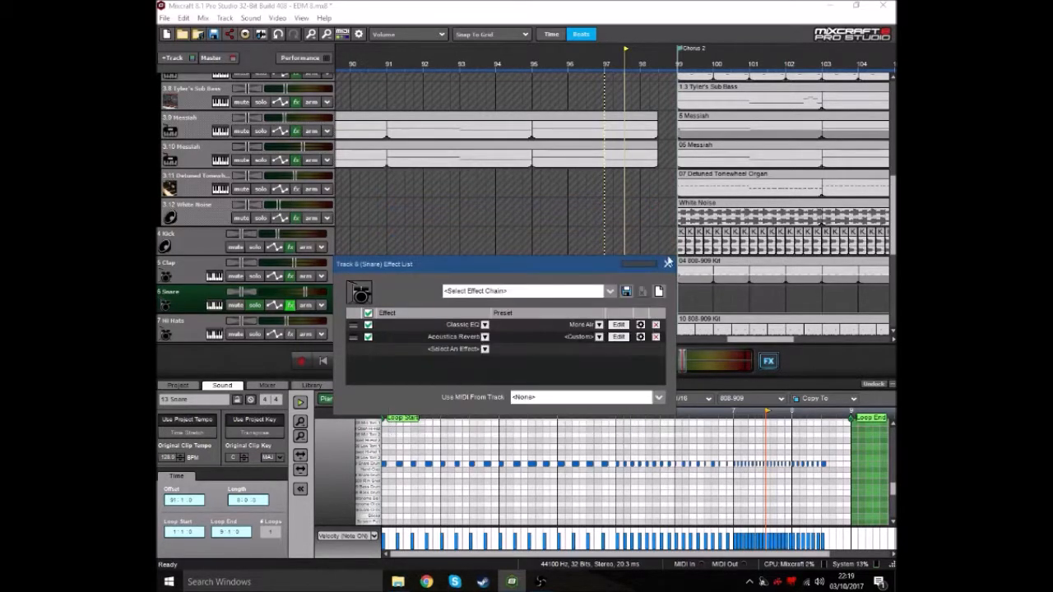
click(666, 264)
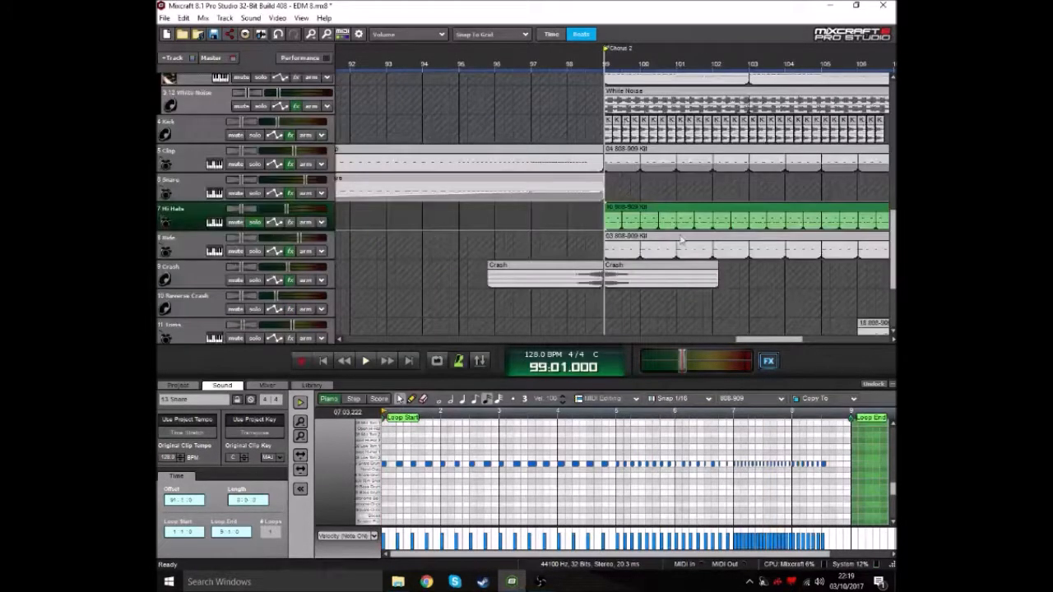
Play the soloed Hi Hats track from the start of Chorus 2, return the playhead to bar 99, and check its volume level.
key(space)
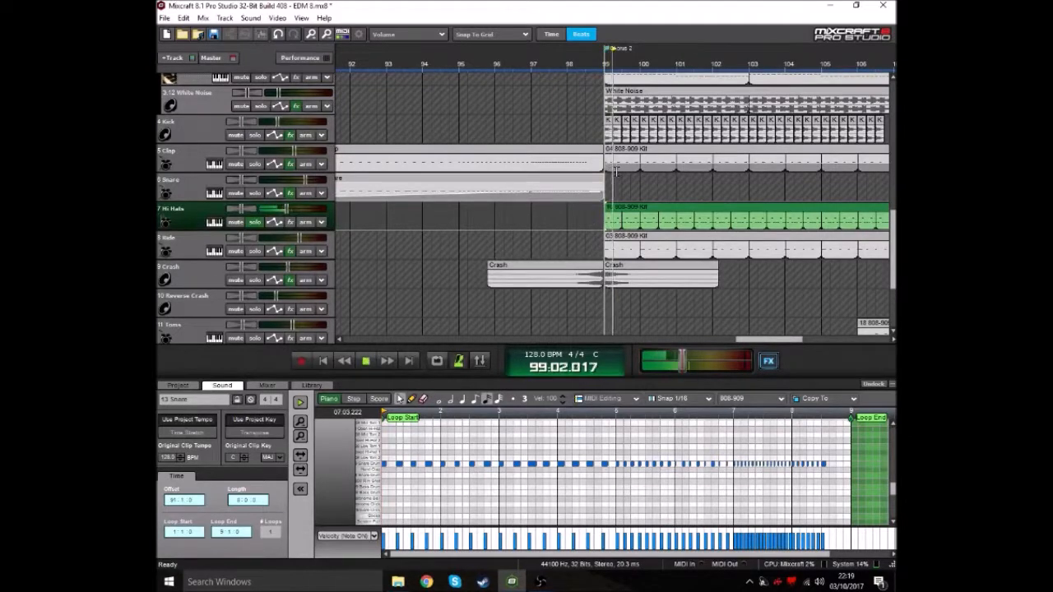
scroll(613, 171, up, 3)
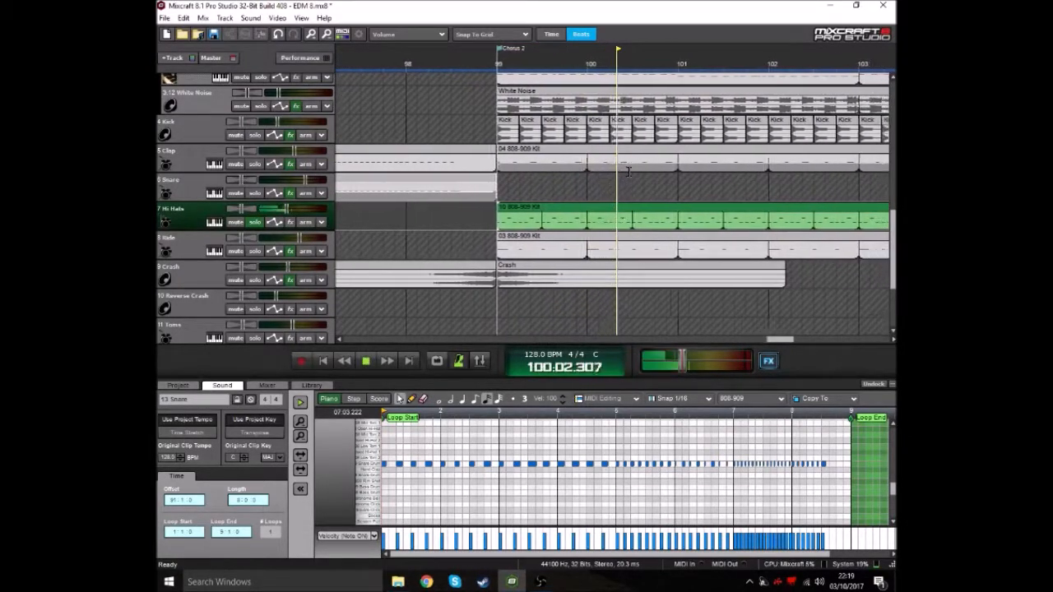
key(space)
scroll(626, 190, down, 3)
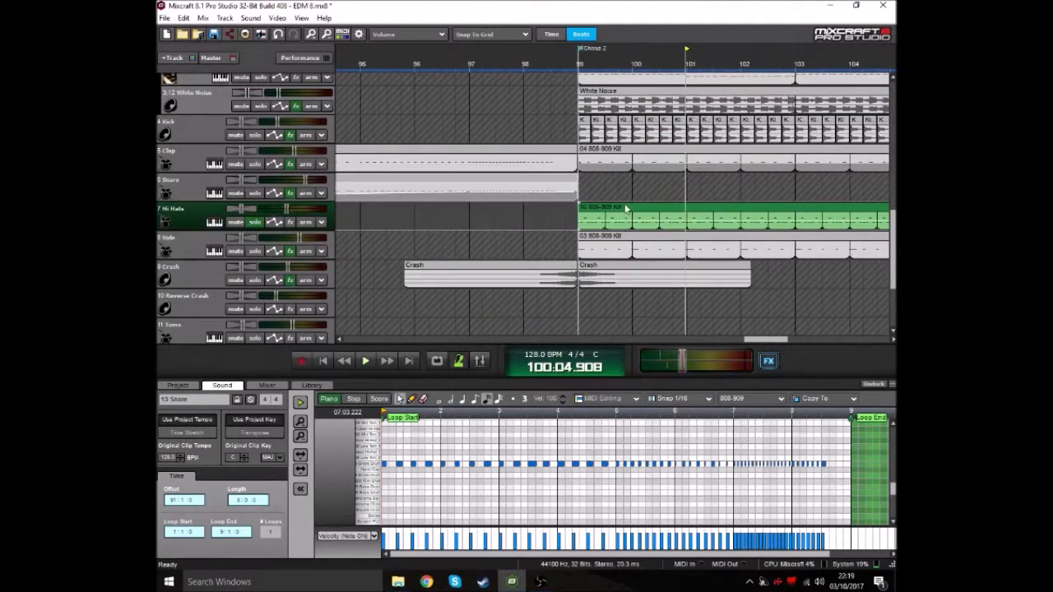
click(619, 73)
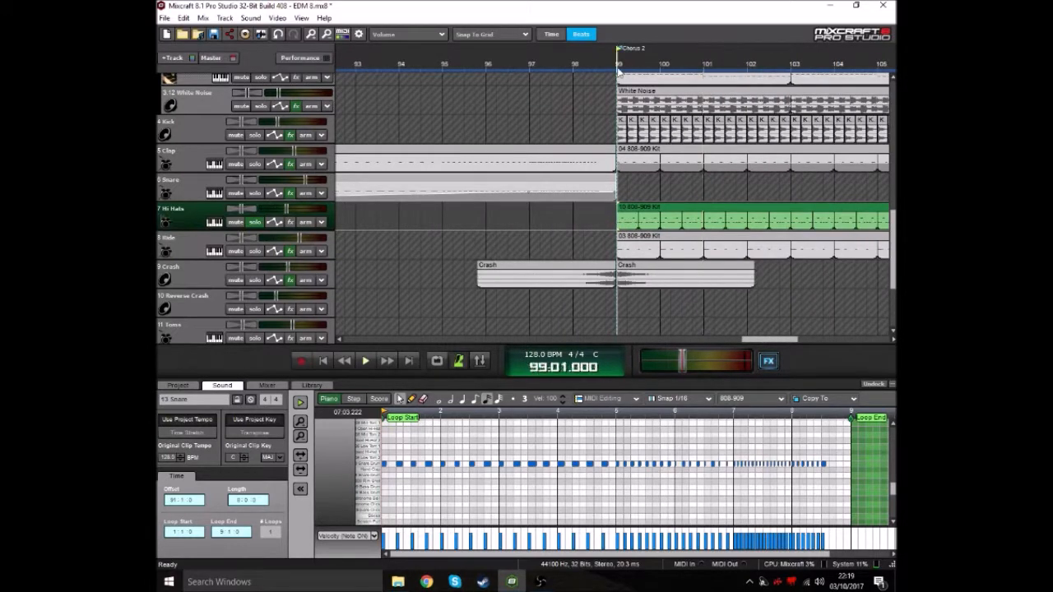
scroll(680, 258, up, 2)
scroll(679, 258, down, 1)
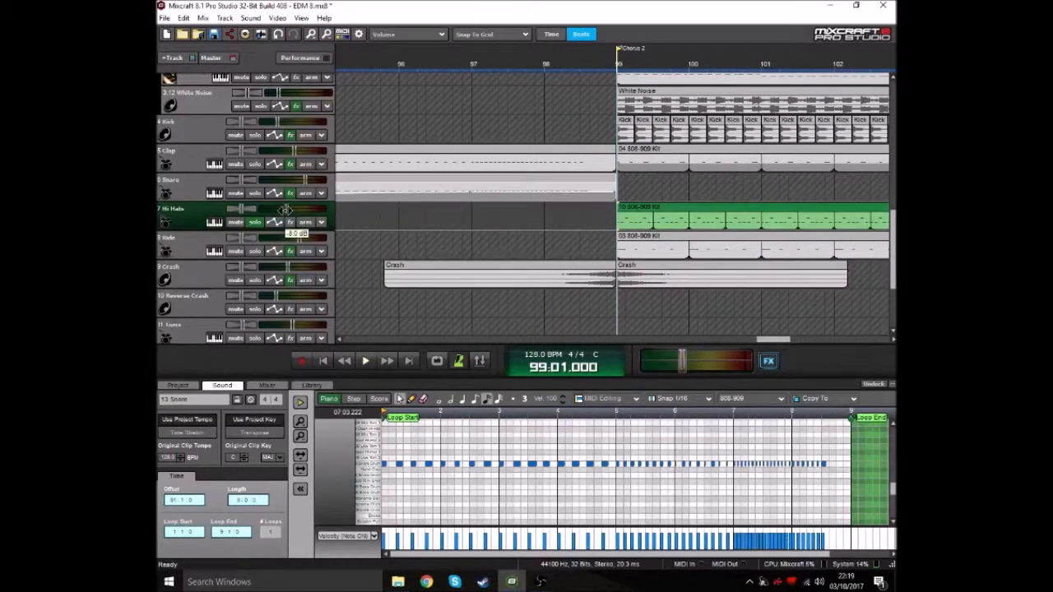
scroll(674, 215, up, 2)
scroll(674, 215, down, 1)
mouse_move(285, 209)
Switch the solo from the Hi Hats to the Ride track and play it from the start of Chorus 2.
click(255, 223)
click(256, 252)
click(255, 223)
scroll(705, 202, down, 1)
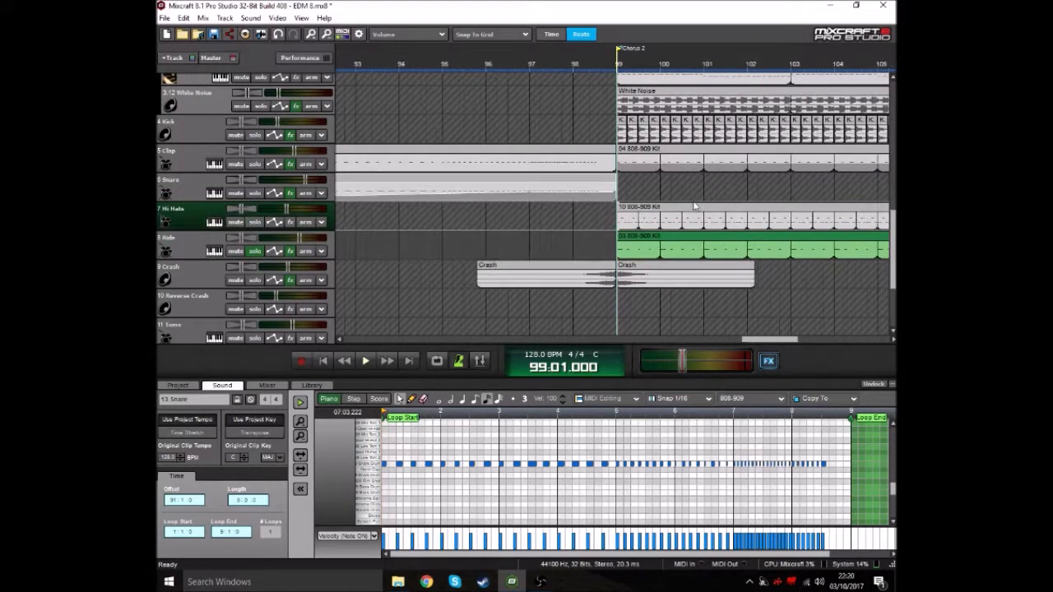
scroll(678, 163, up, 2)
key(space)
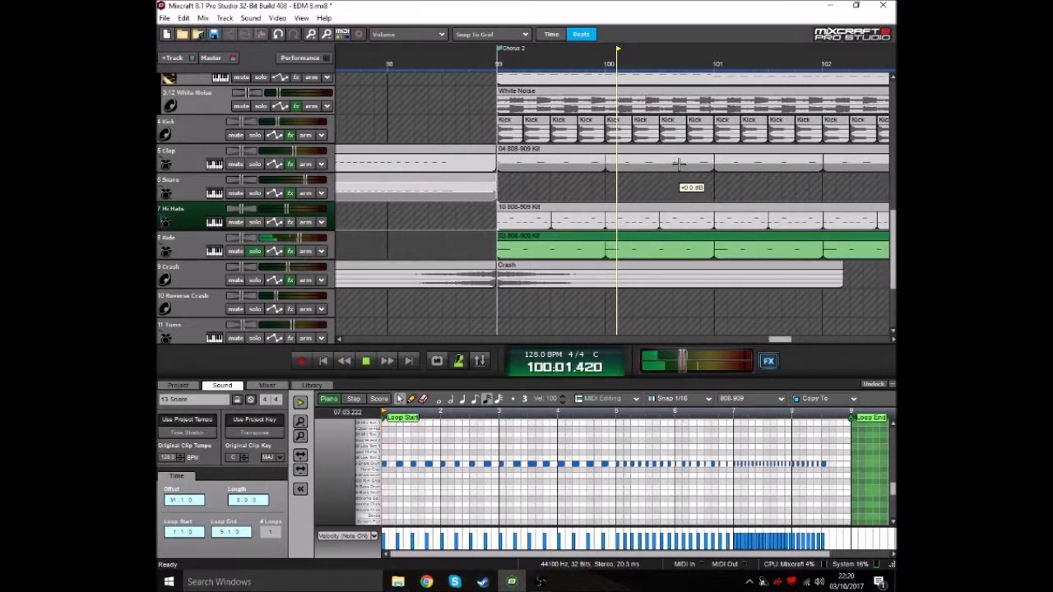
key(space)
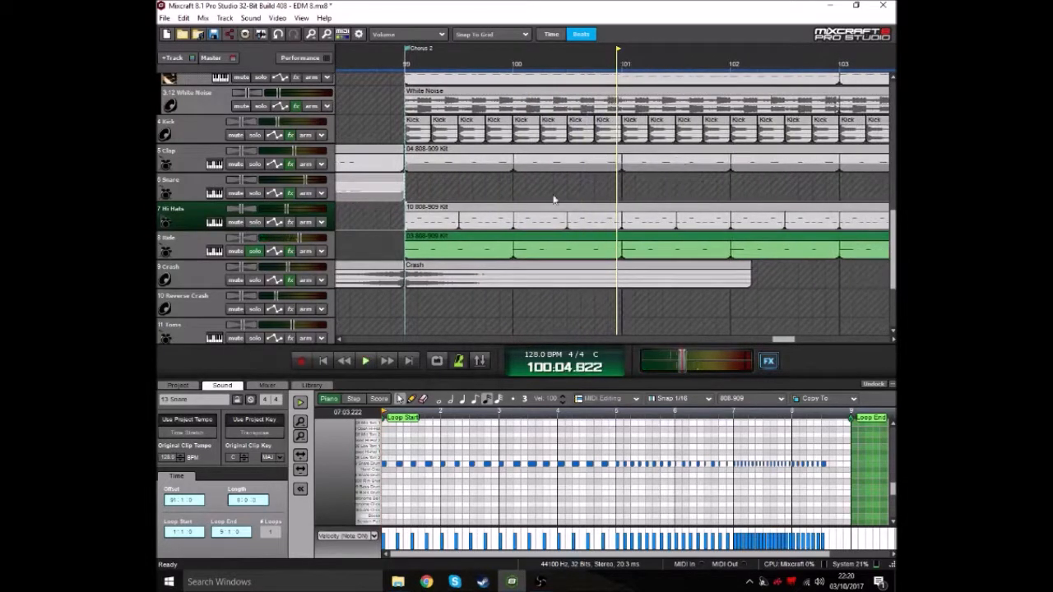
Lower the Ride track's volume slightly and check its volume and panning levels.
scroll(603, 221, left, 5)
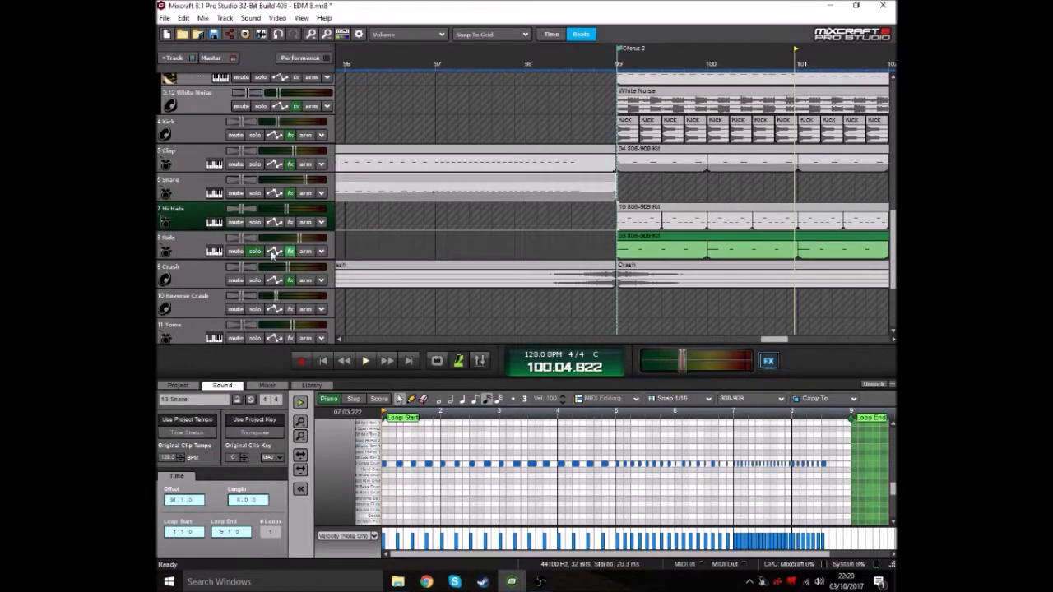
click(296, 238)
mouse_move(298, 238)
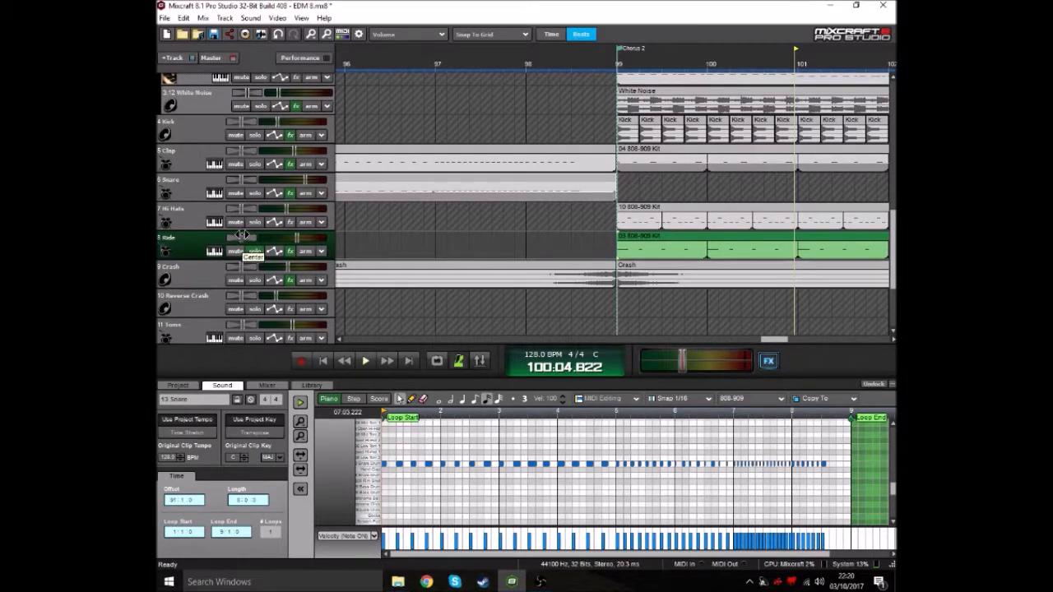
Examine the Ride track's Acoustica Reverb settings, including reverberation, damping, stereo width and mix, and close its effect windows.
click(290, 250)
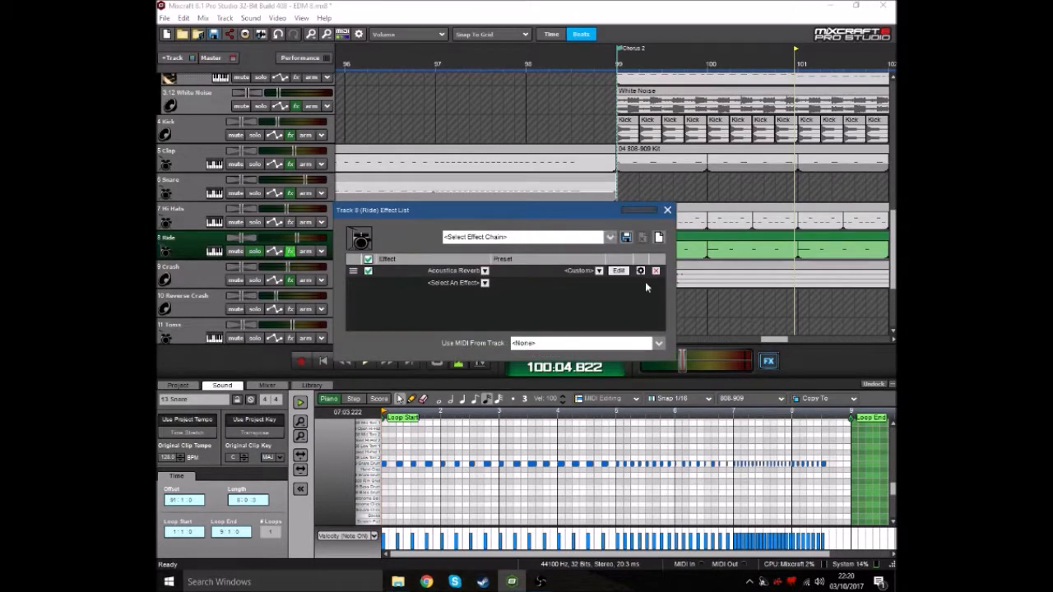
click(617, 270)
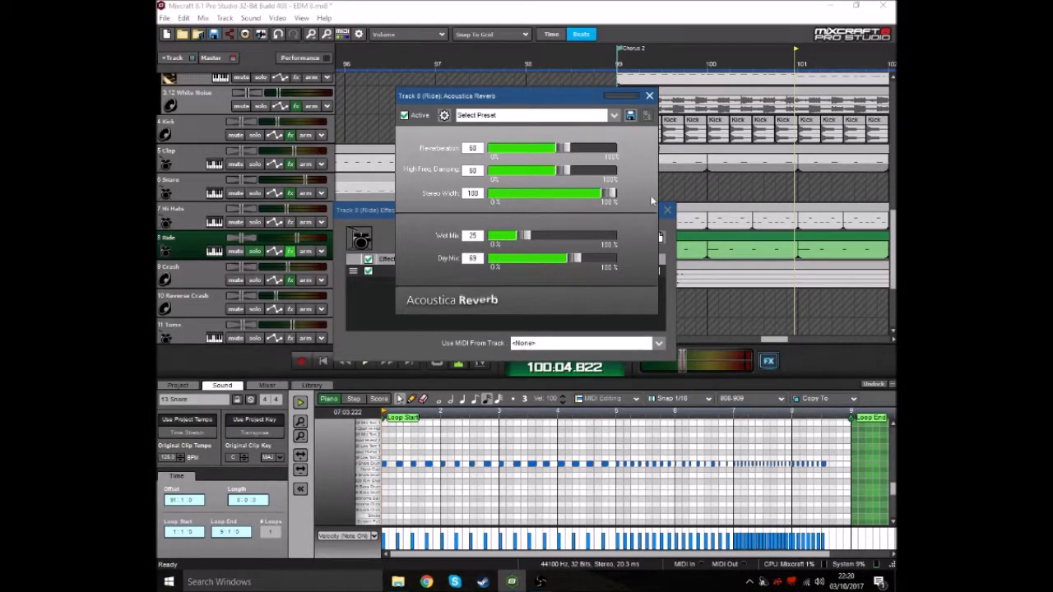
click(649, 96)
click(667, 210)
Solo the Crash track, play it from the start of Chorus 2, and return the playhead to bar 99.
scroll(598, 230, down, 2)
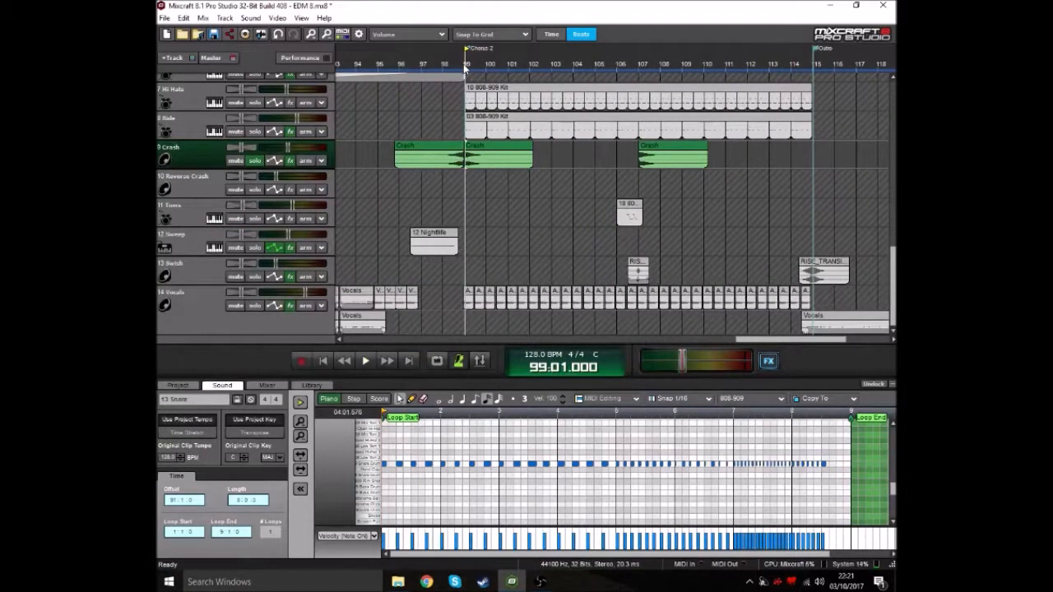
key(space)
scroll(532, 261, up, 2)
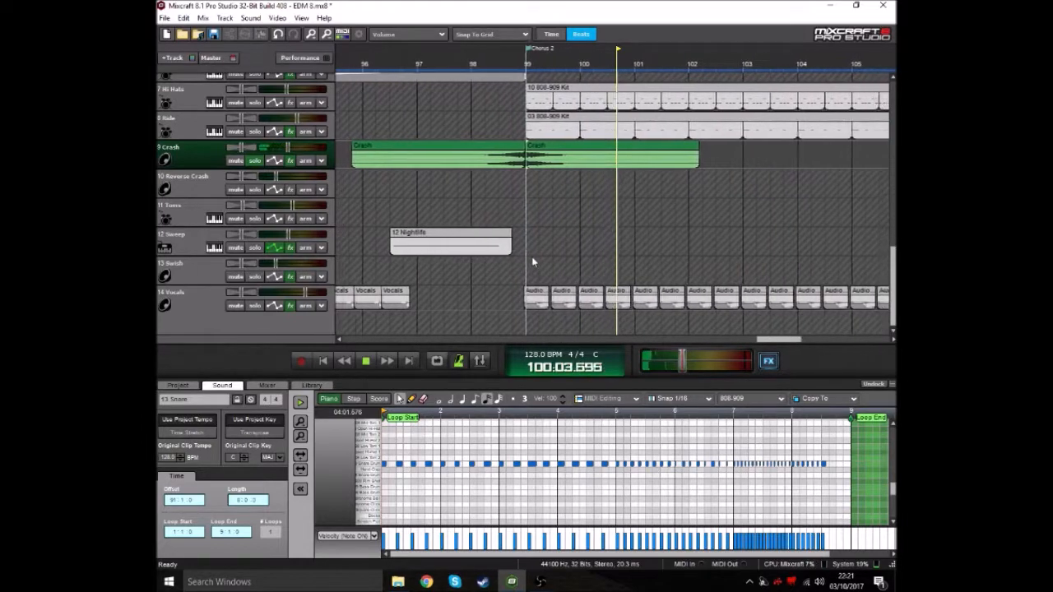
scroll(533, 261, down, 1)
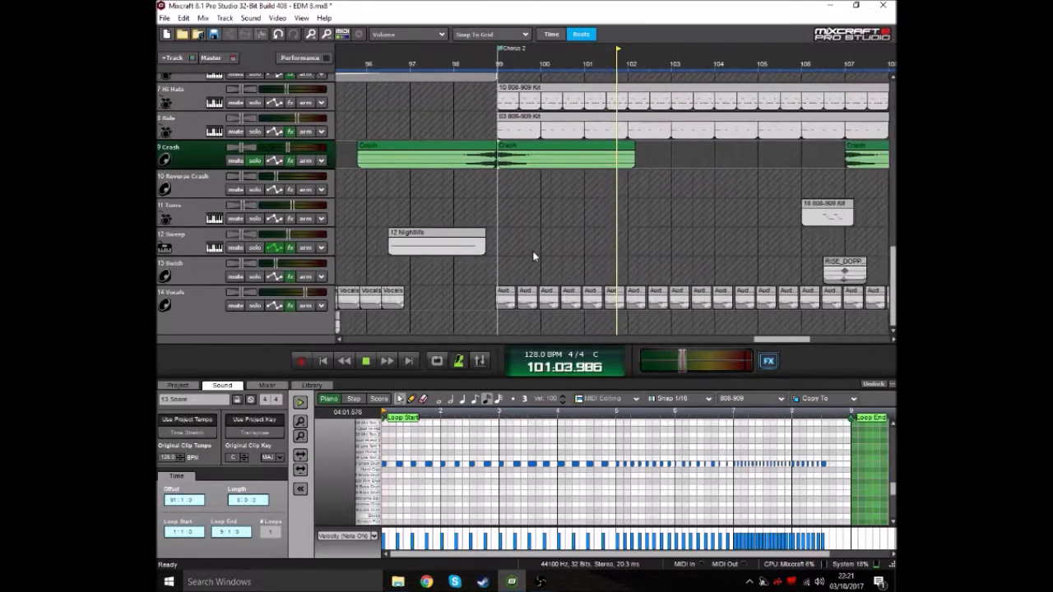
key(space)
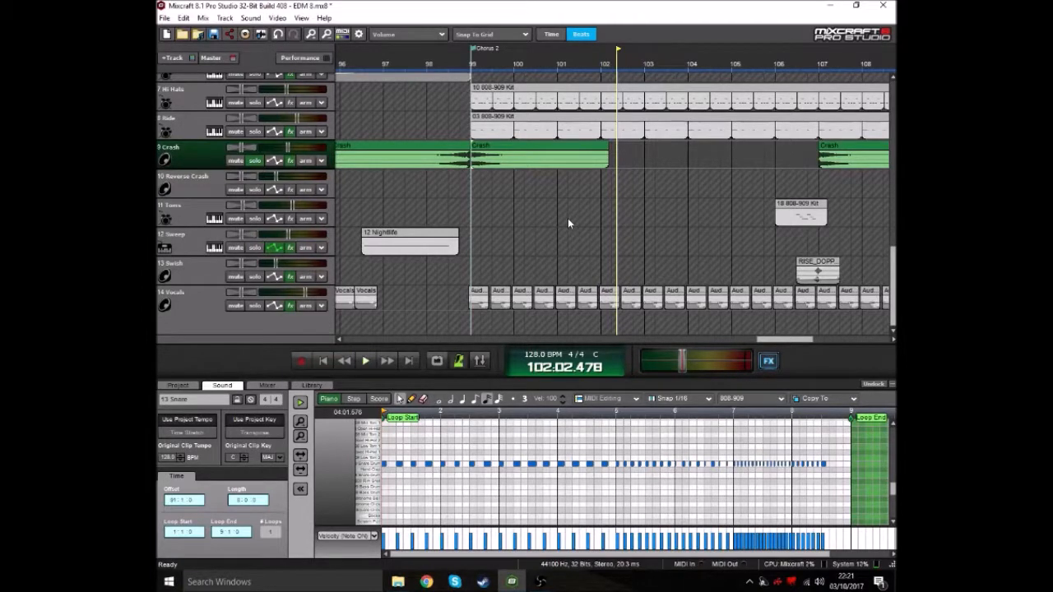
click(473, 63)
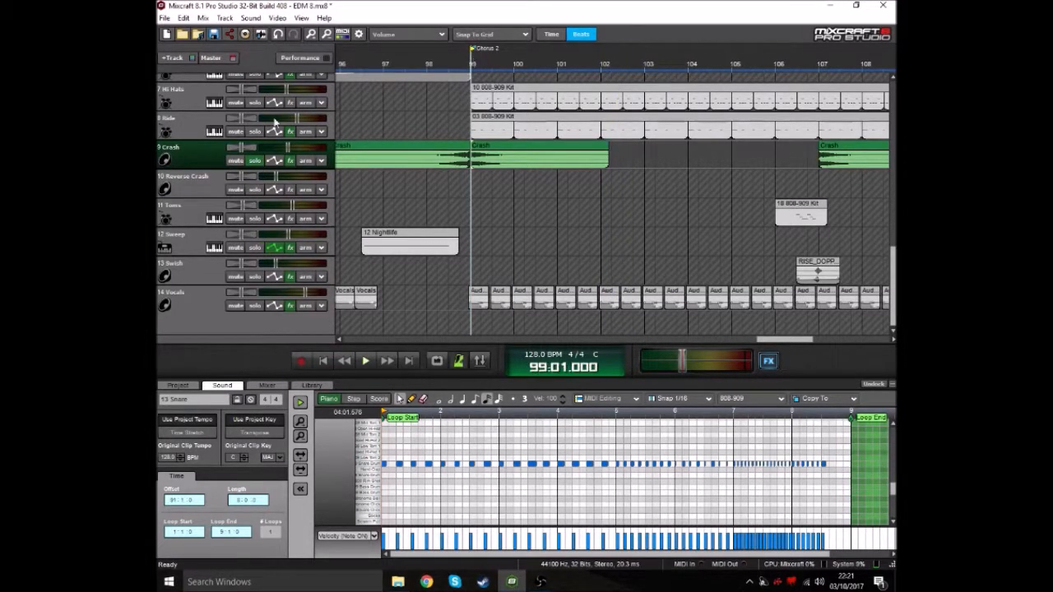
Examine the Crash track's Acoustica Reverb settings and the Basic High Boost preset in its Acoustica EQ.
click(290, 160)
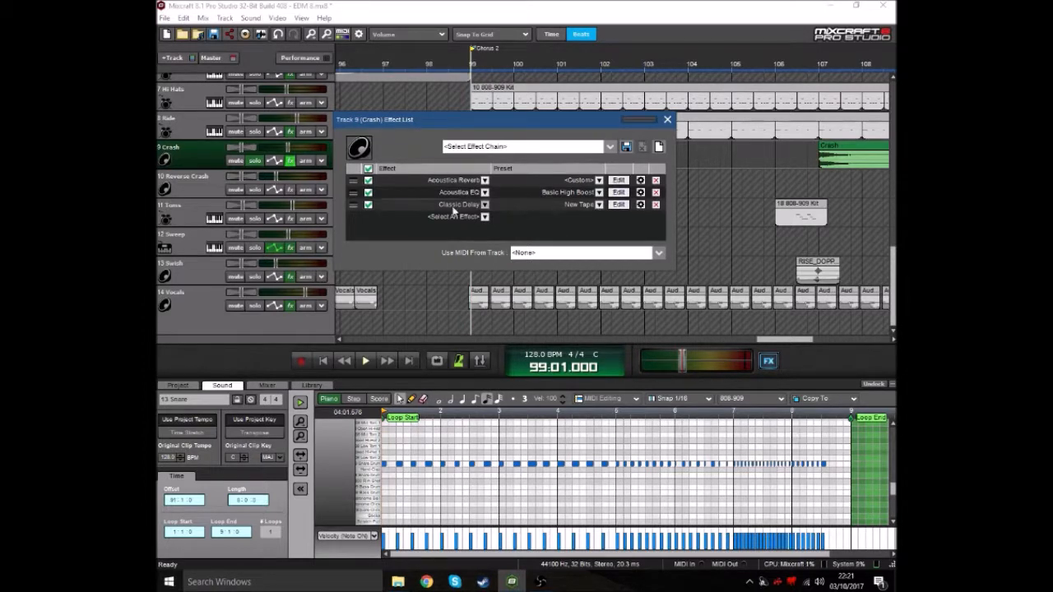
click(618, 180)
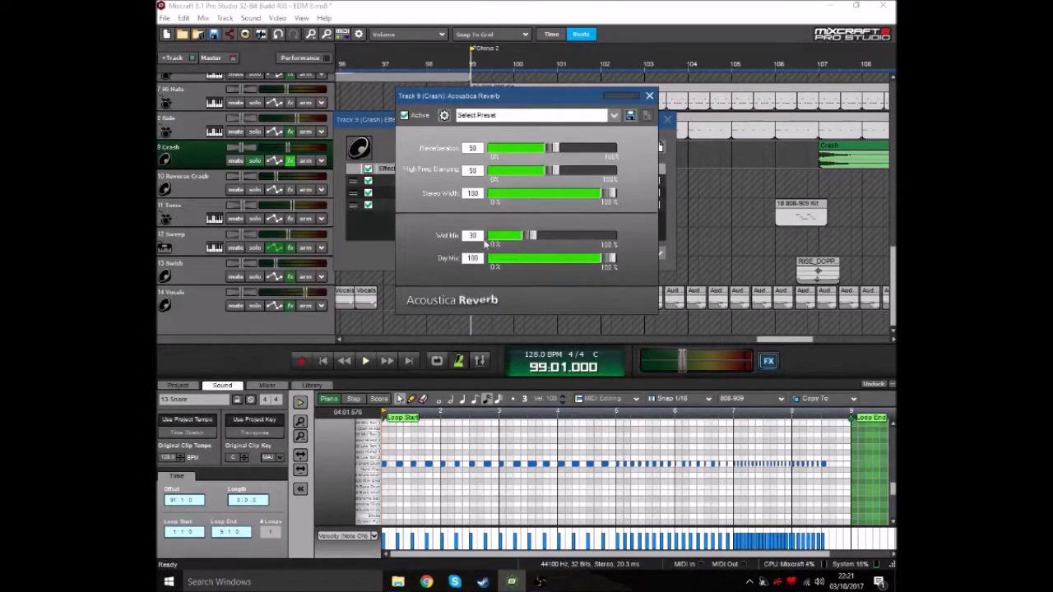
click(649, 96)
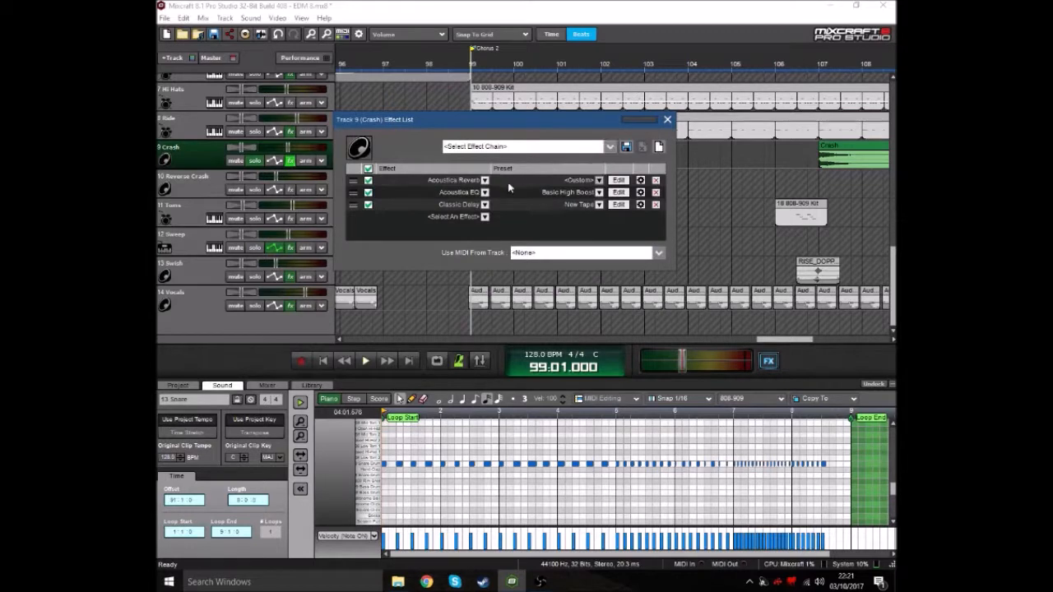
click(628, 200)
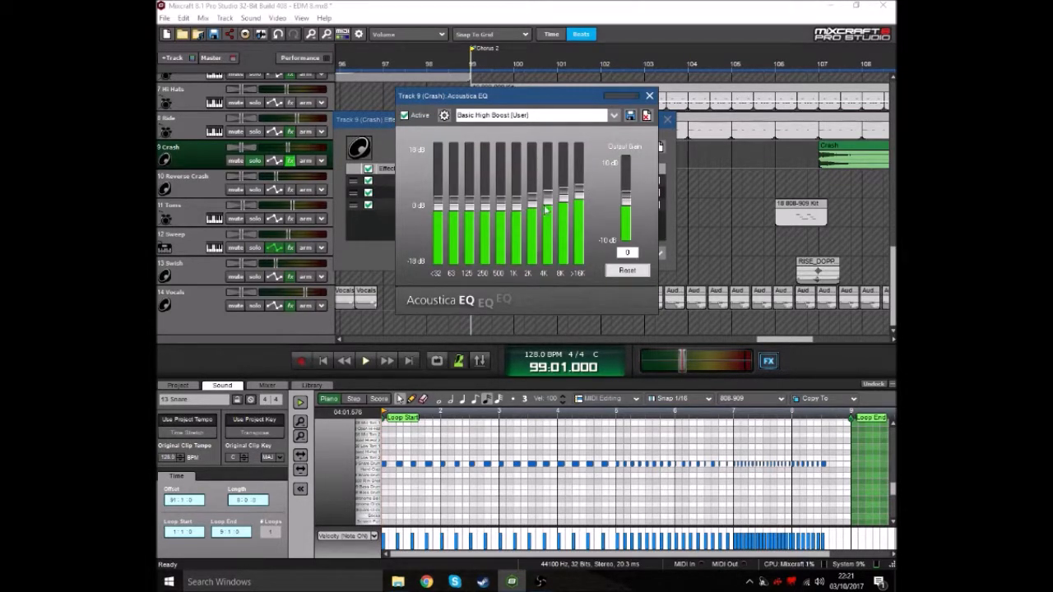
click(649, 96)
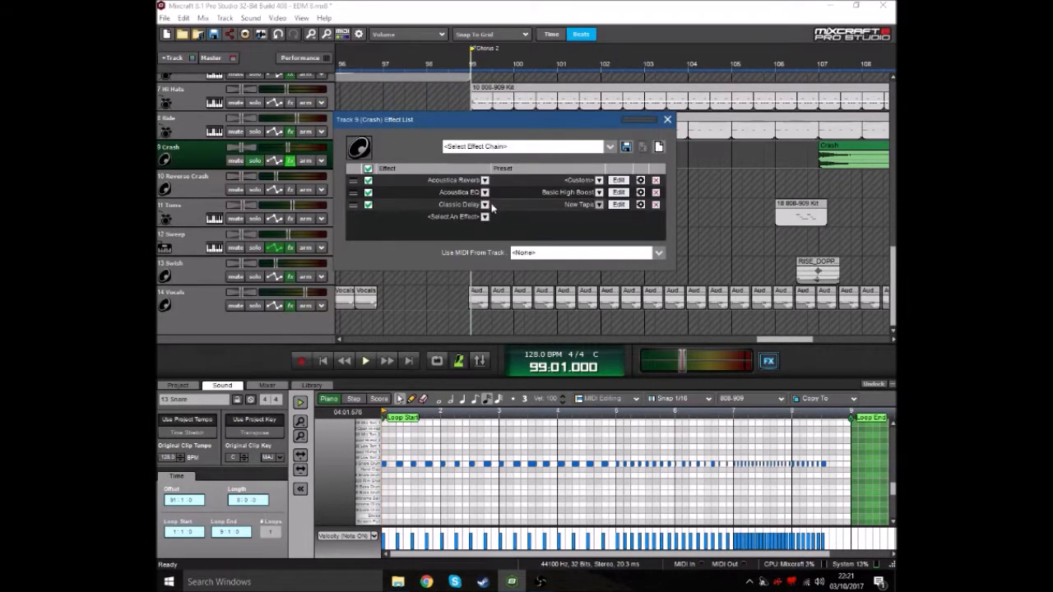
Examine the Crash track's Classic Delay settings with the New Tape preset, and close its effect windows.
click(618, 204)
drag(590, 155, 583, 276)
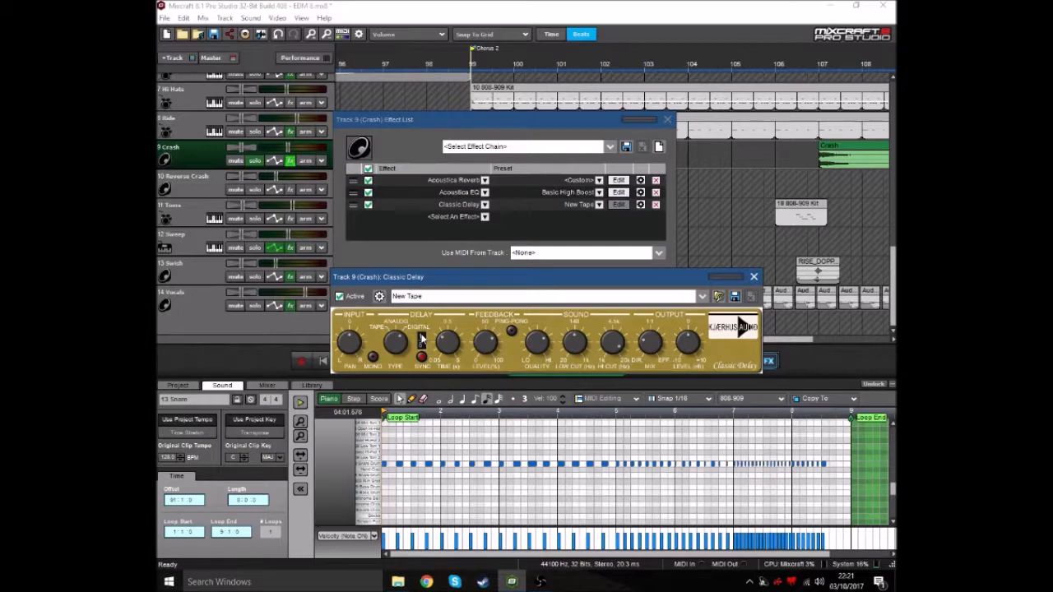
click(753, 277)
click(667, 120)
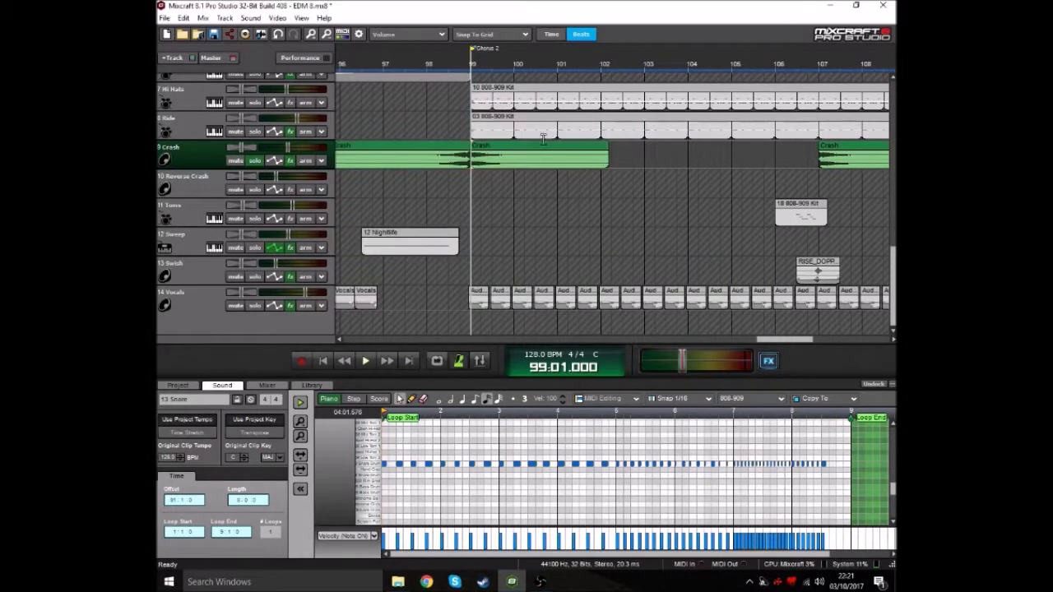
Locate the source file of the Crash clip at the start of Chorus 2 in its folder, and bring up the loop library.
click(537, 153)
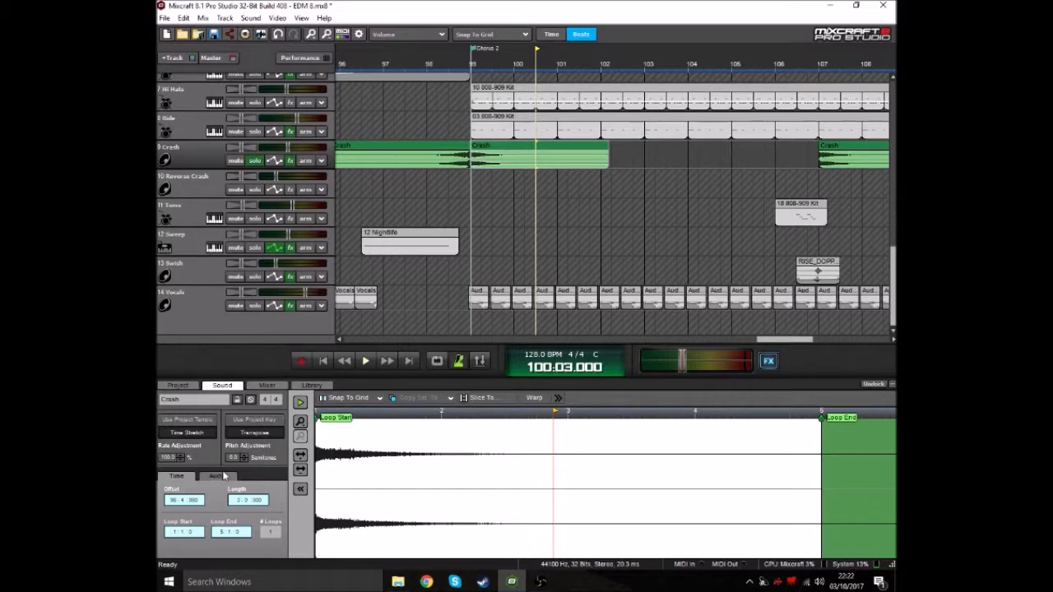
click(218, 476)
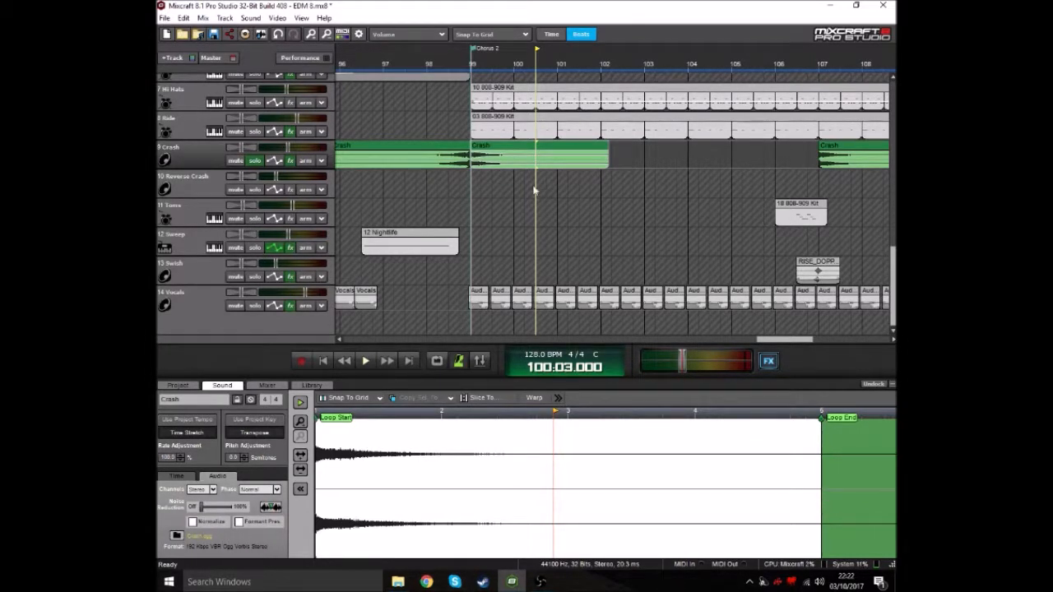
click(178, 535)
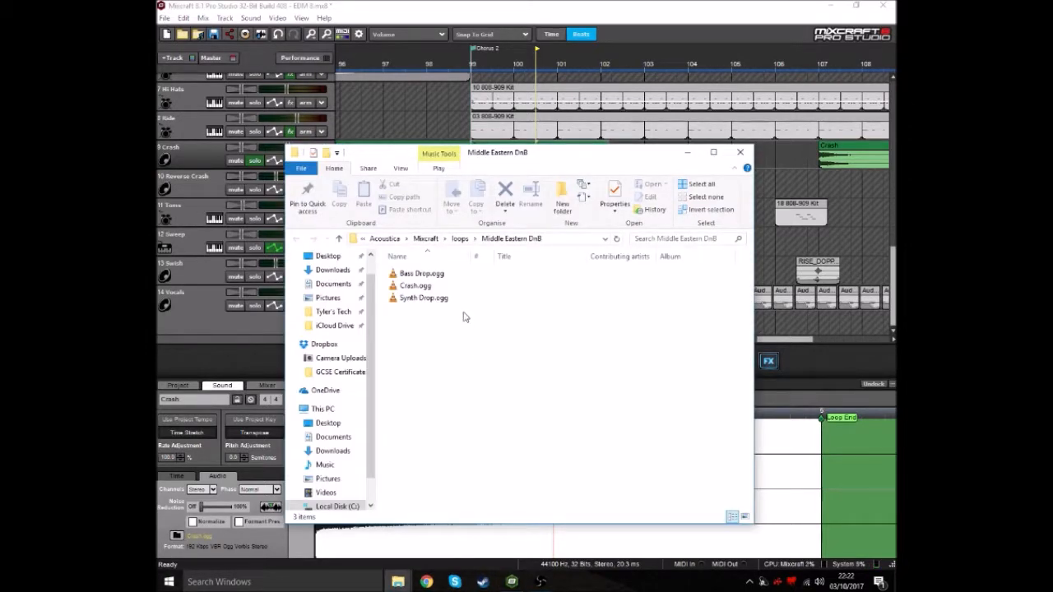
click(739, 151)
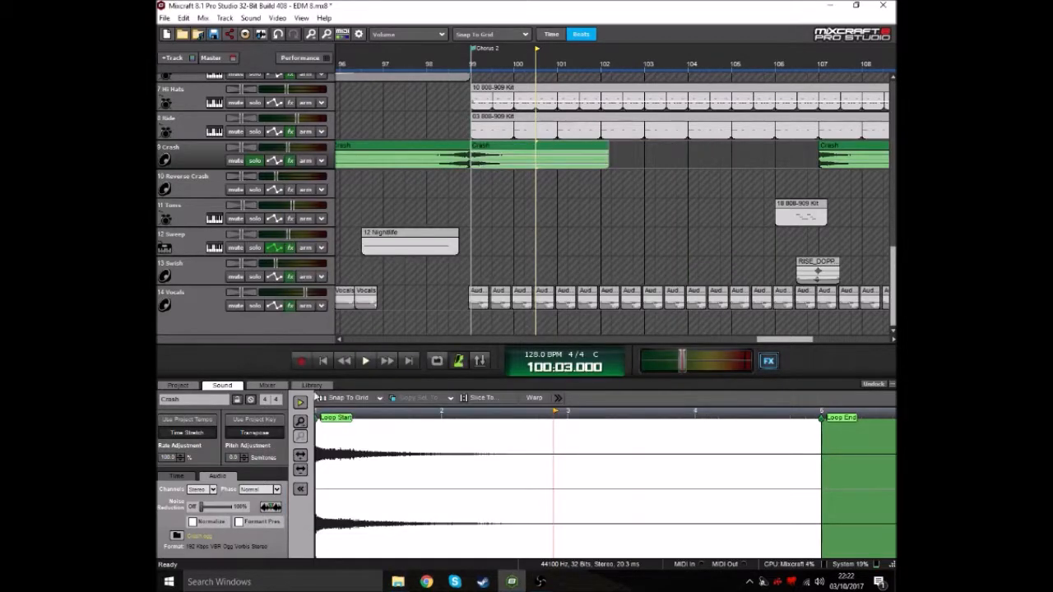
click(312, 385)
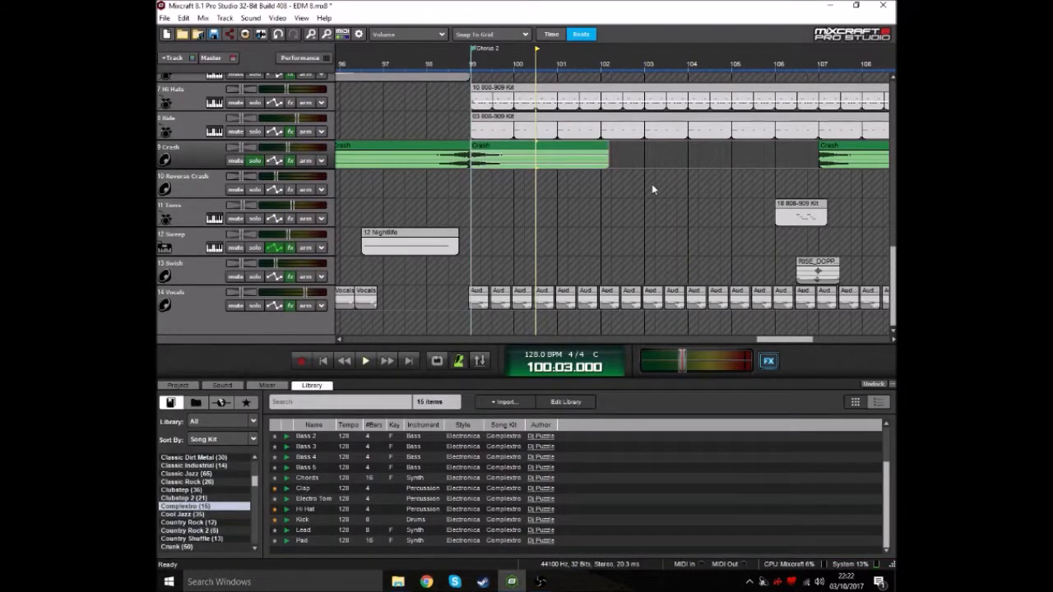
Find the Reverse Crash clip before bar 91, select its track and turn off the Crash track's solo.
scroll(651, 186, down, 4)
scroll(652, 189, up, 5)
scroll(644, 199, down, 2)
scroll(644, 200, up, 2)
scroll(649, 203, down, 2)
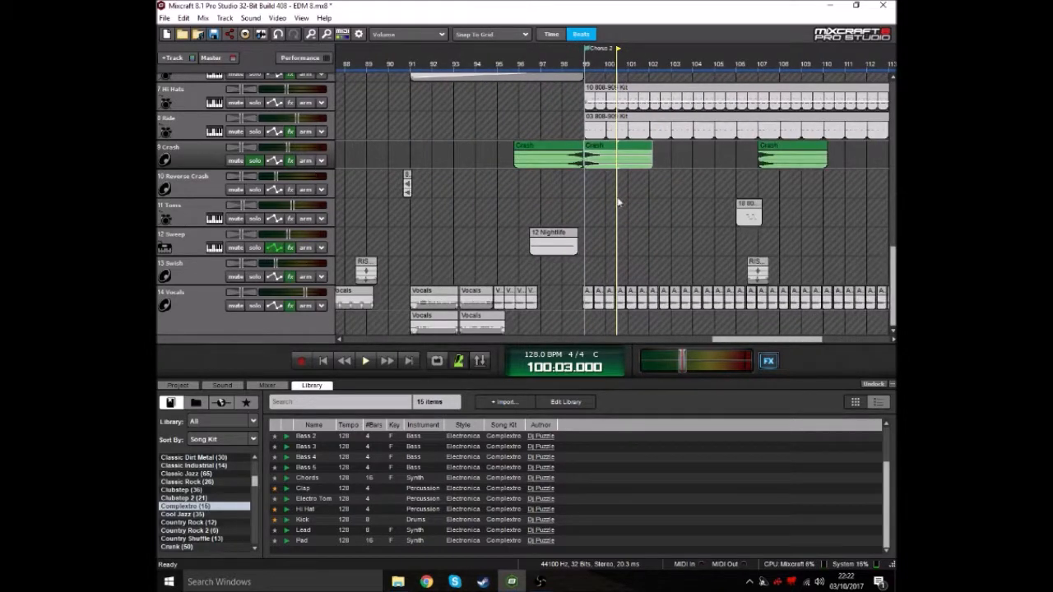
scroll(614, 196, down, 3)
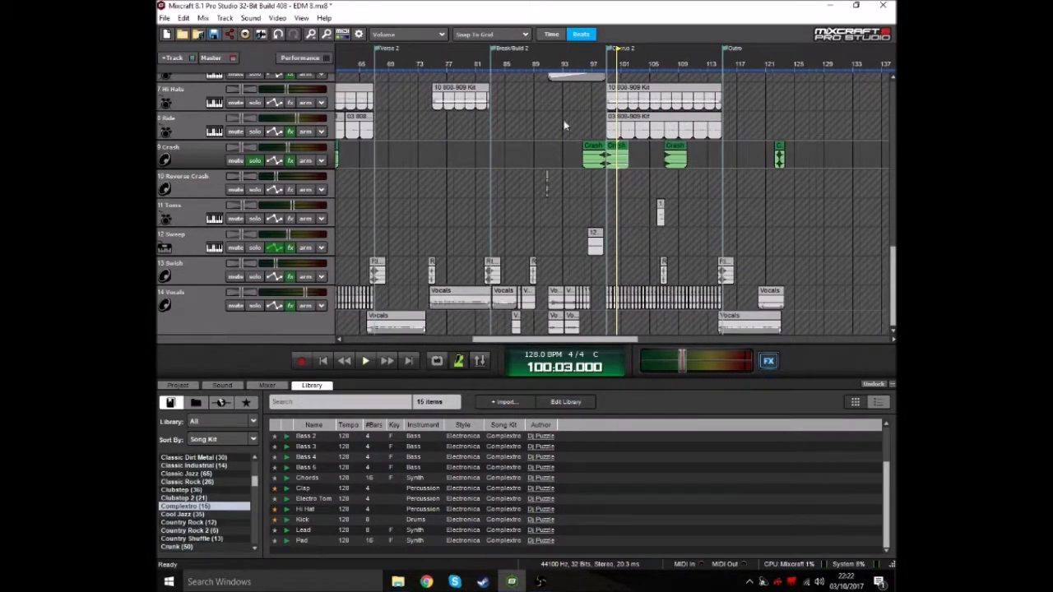
click(550, 154)
scroll(518, 168, up, 4)
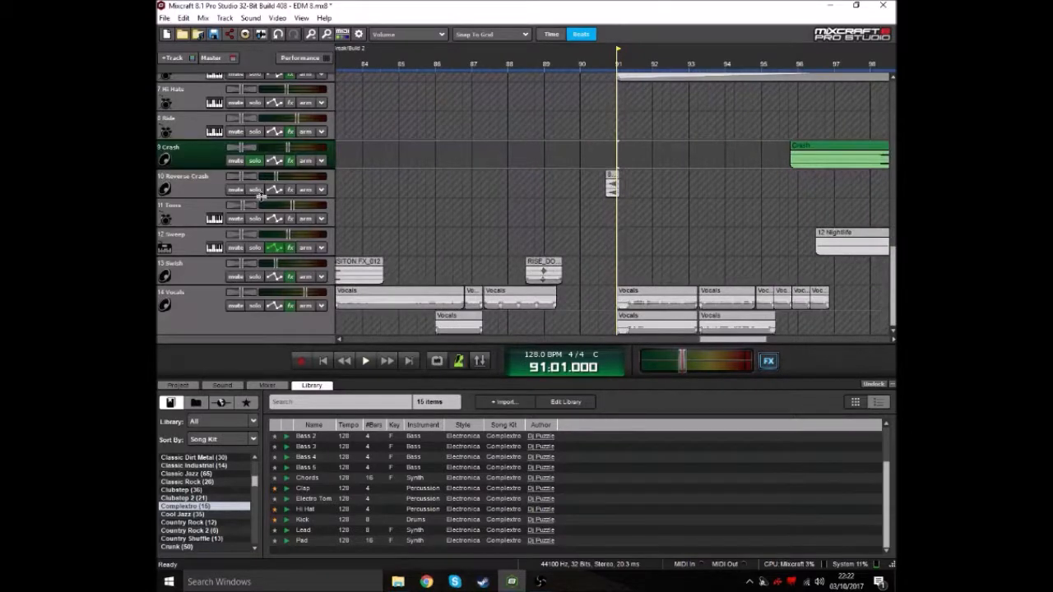
click(218, 181)
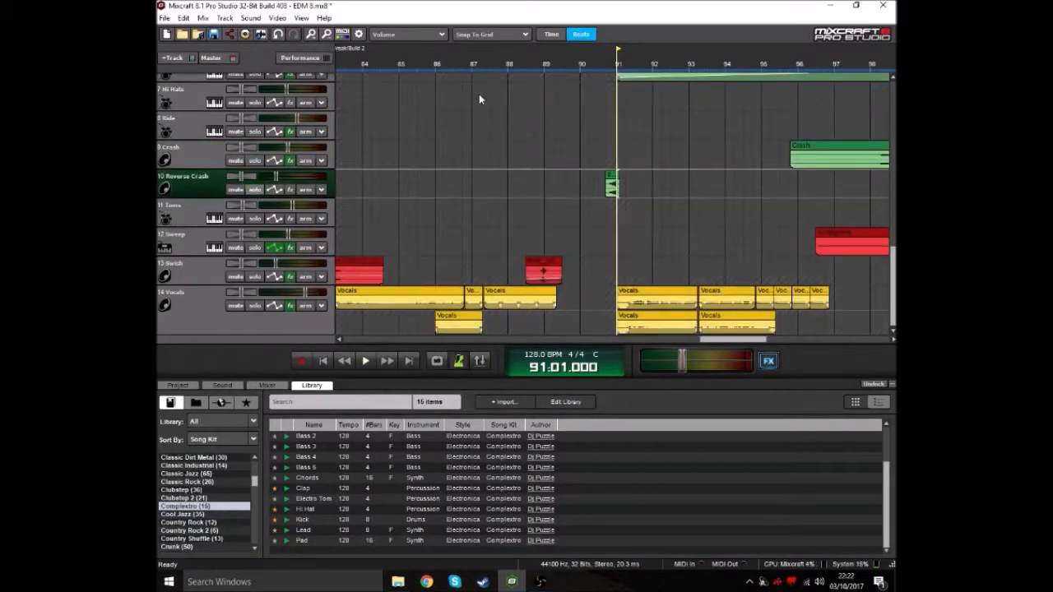
Play the full mix from bar 88 through the Reverse Crash clip and stop just after bar 91.
click(580, 71)
scroll(599, 156, down, 3)
mouse_move(893, 270)
mouse_down()
mouse_move(893, 102)
mouse_move(893, 268)
mouse_up()
scroll(726, 199, up, 3)
scroll(620, 152, down, 6)
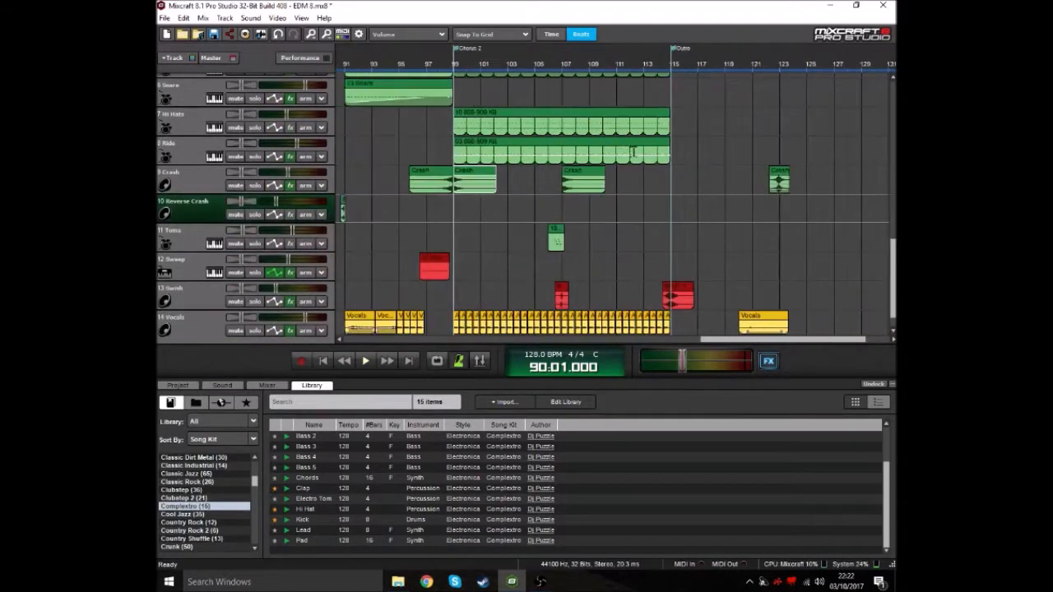
click(517, 73)
scroll(517, 74, up, 4)
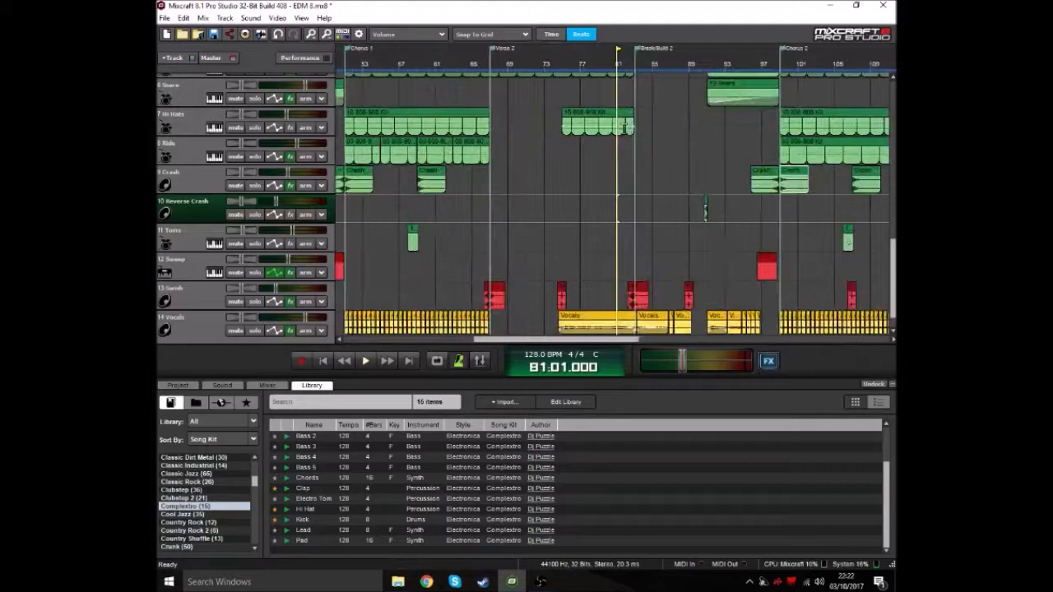
click(745, 69)
key(space)
scroll(729, 188, up, 2)
scroll(700, 182, up, 1)
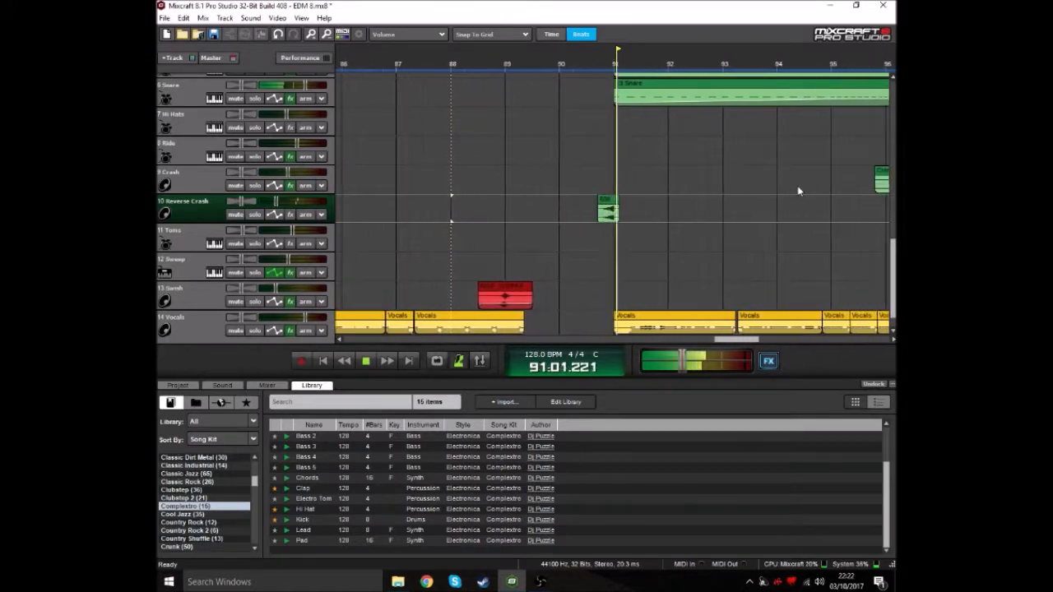
key(space)
Solo the Reverse Crash track and play its 808 reverse cymbal clip twice from bar 90.
scroll(729, 184, down, 2)
scroll(714, 205, up, 2)
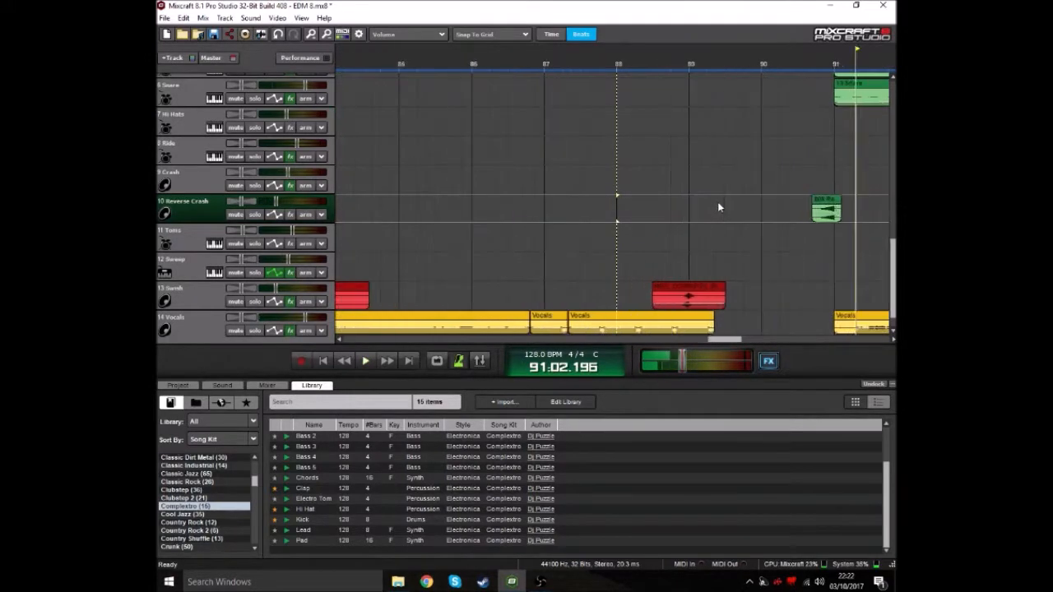
scroll(804, 197, down, 1)
click(738, 61)
scroll(640, 183, up, 3)
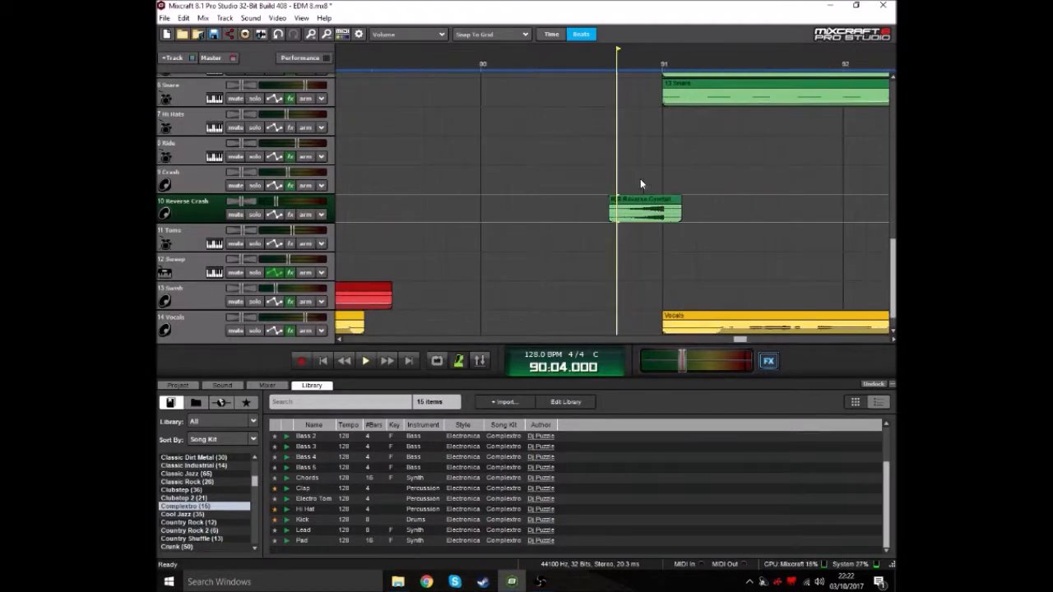
click(550, 65)
click(254, 214)
key(space)
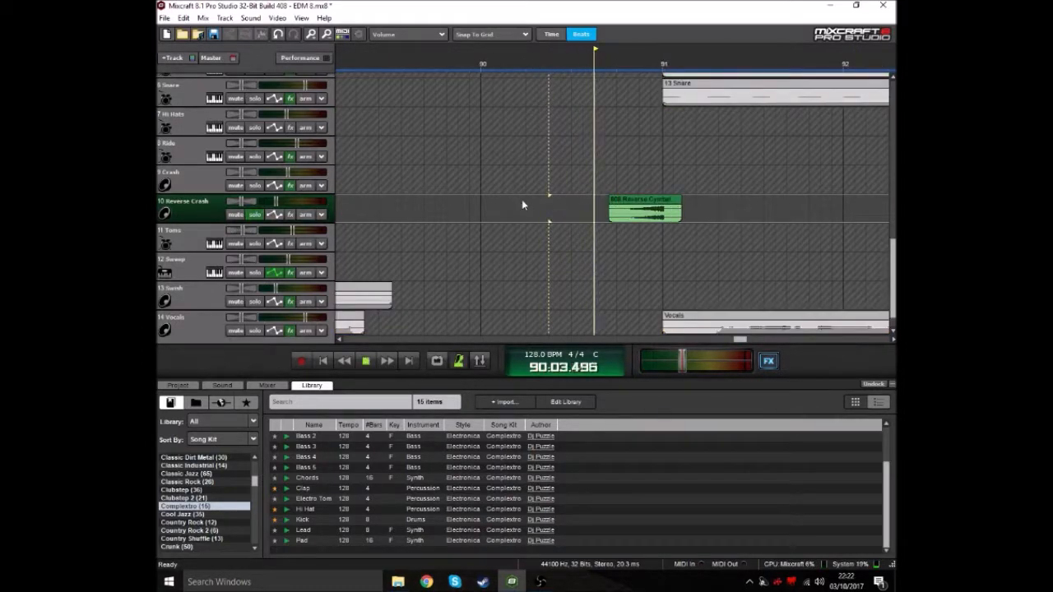
click(529, 61)
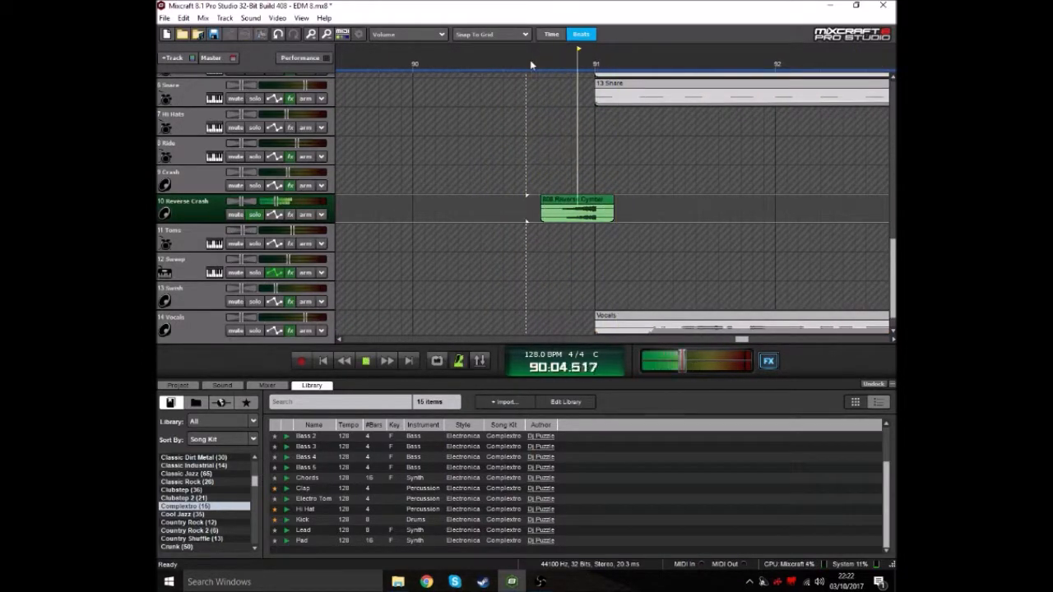
key(space)
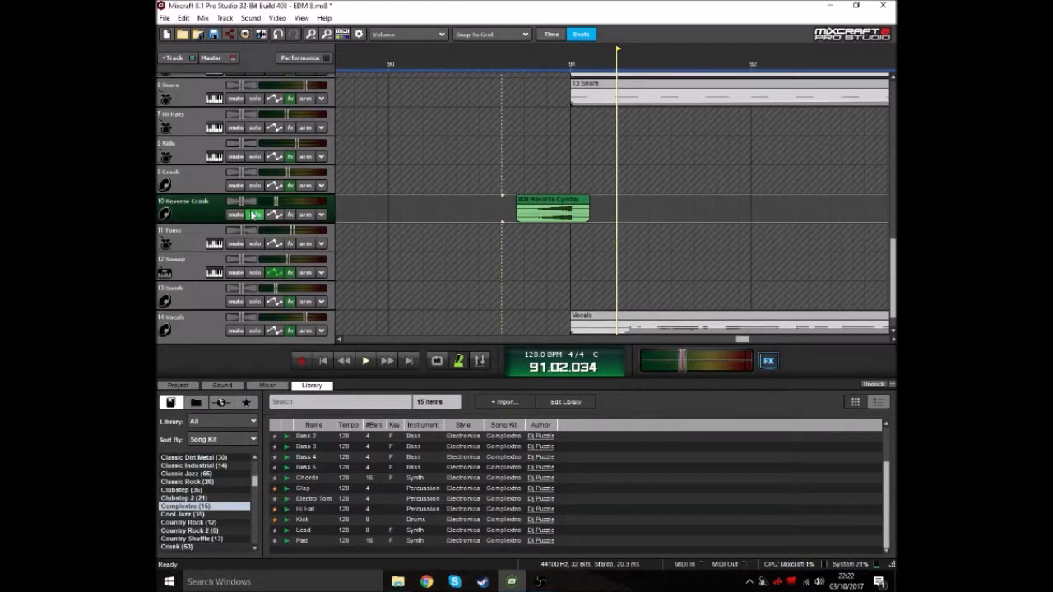
Replay the Reverse Crash clip before bar 91, turn off the track's solo and check its volume level.
click(489, 69)
key(space)
click(254, 215)
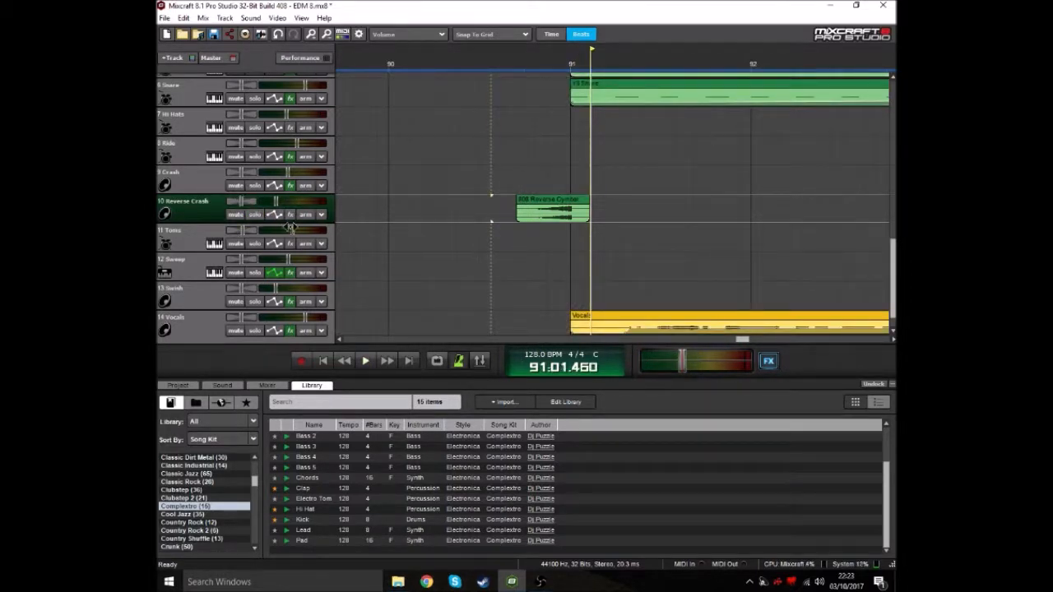
mouse_move(275, 204)
scroll(682, 199, down, 1)
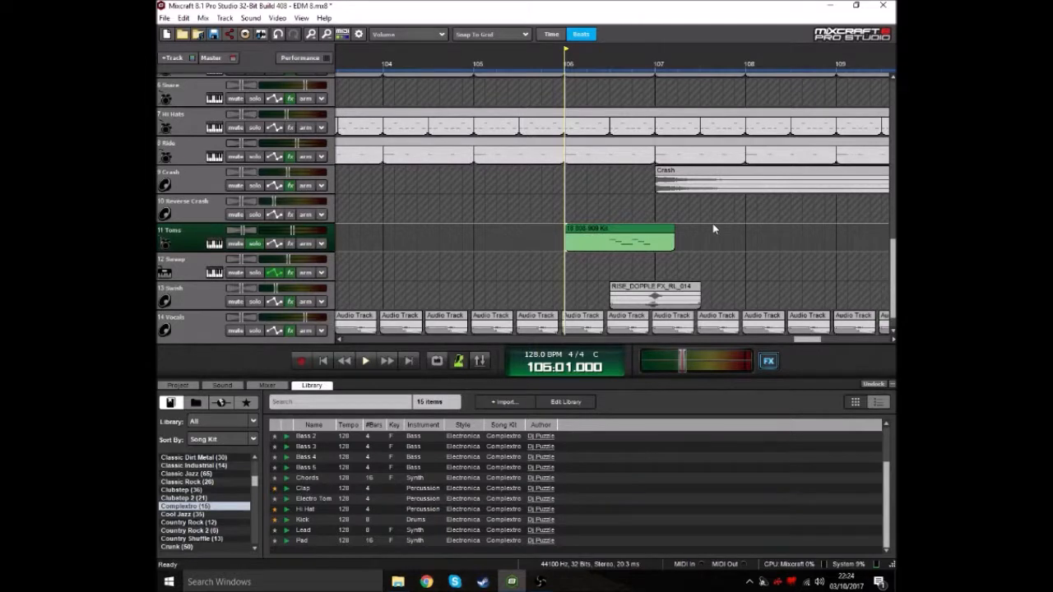
Play the soloed Toms clip from bar 106, stop after bar 107 and return the playhead to bar 106.
key(space)
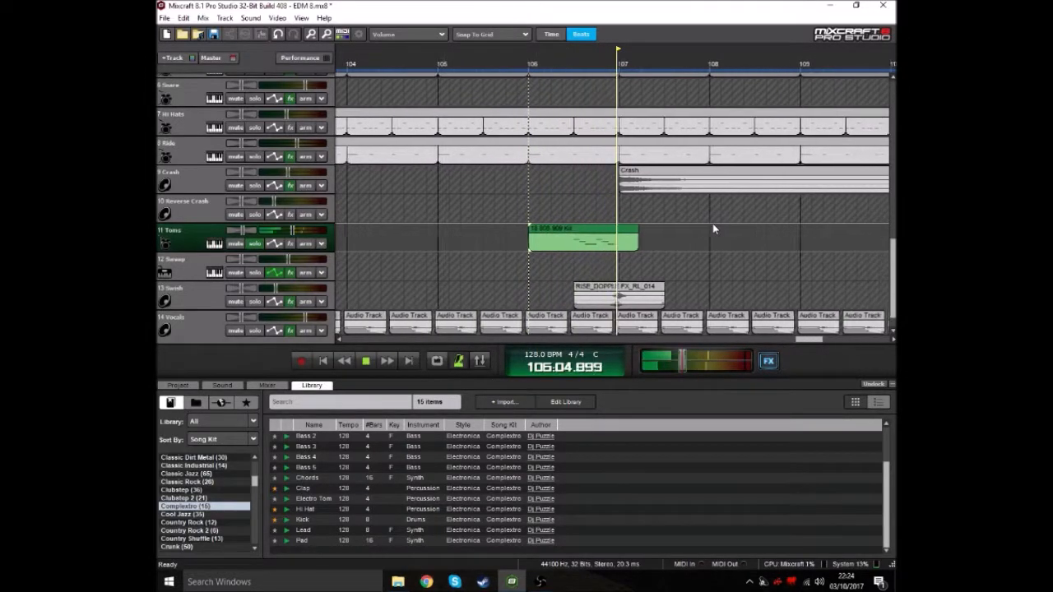
key(space)
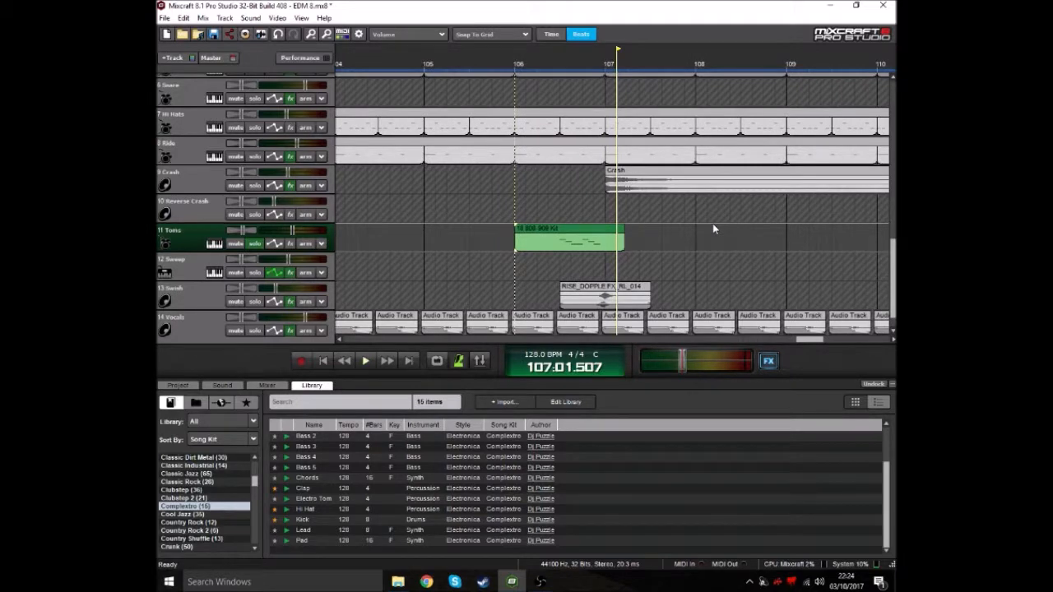
click(516, 66)
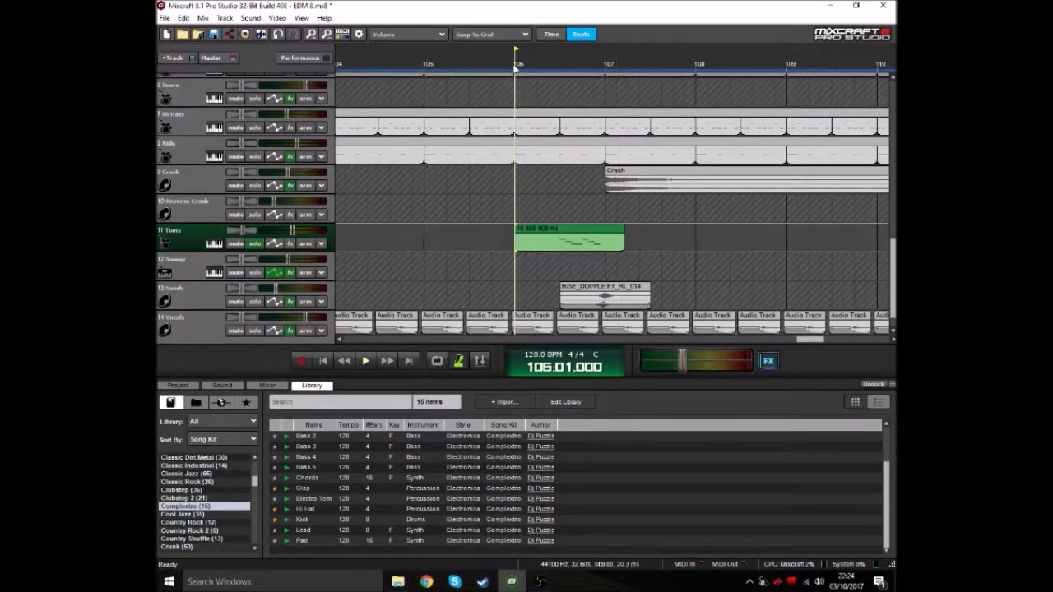
Open the Toms track's Dance Kit instrument, audition its sounds with Musical Typing, and close both windows.
click(214, 245)
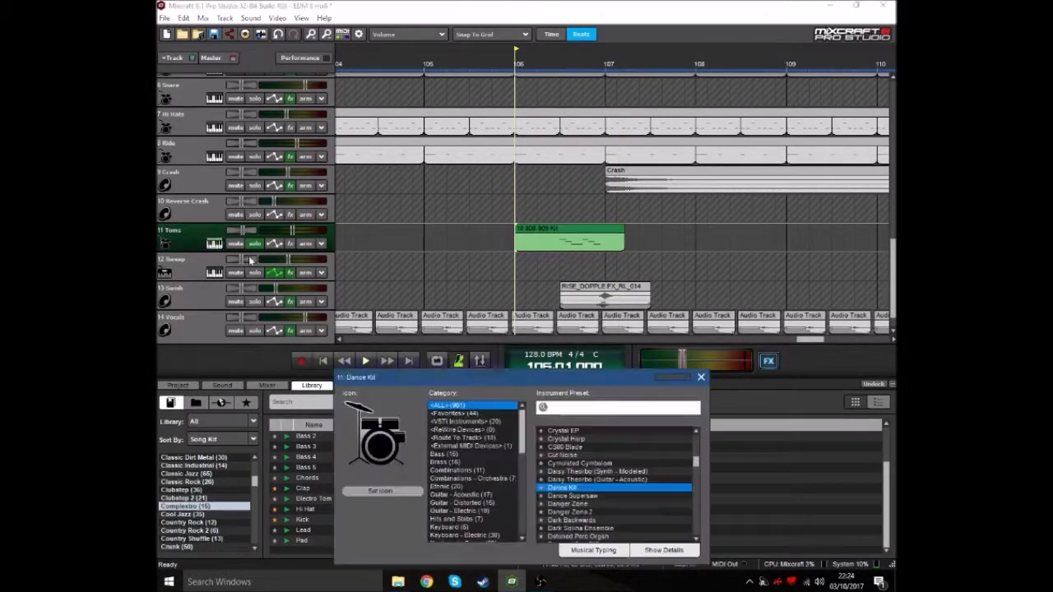
click(595, 549)
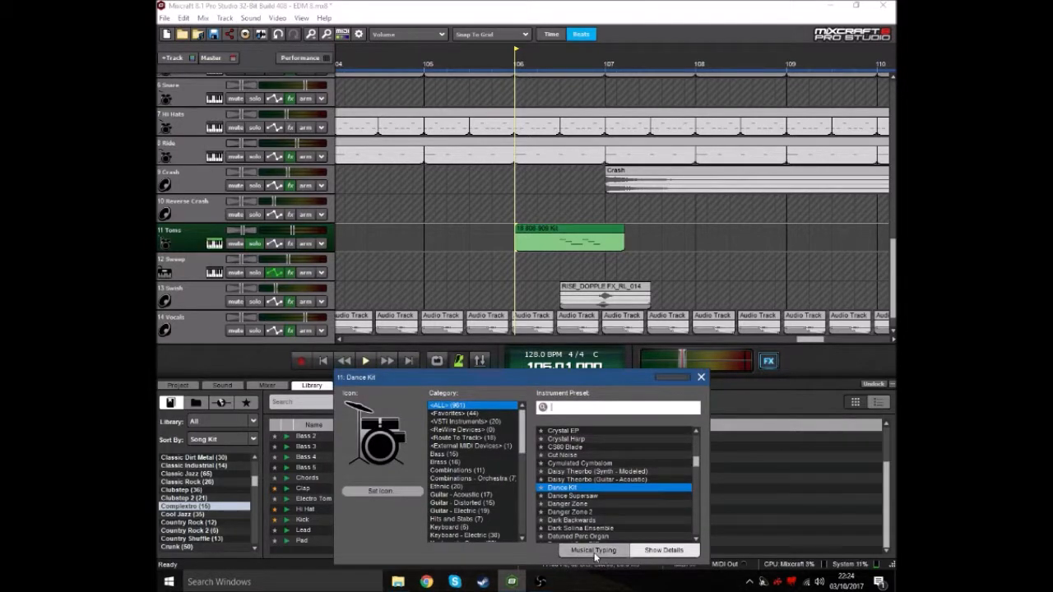
drag(562, 240, 551, 280)
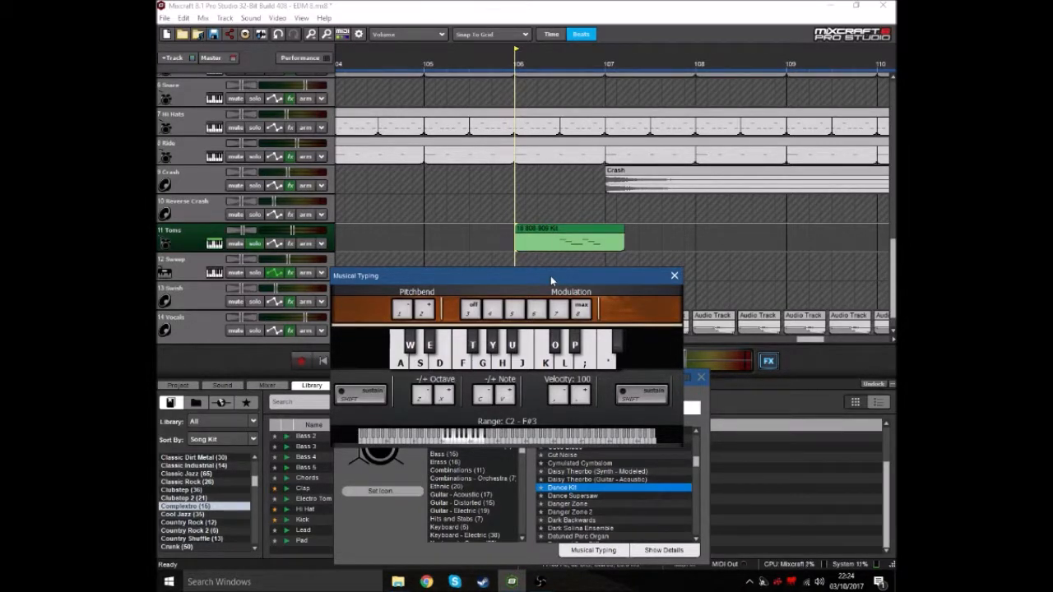
key(h)
key(g)
click(673, 275)
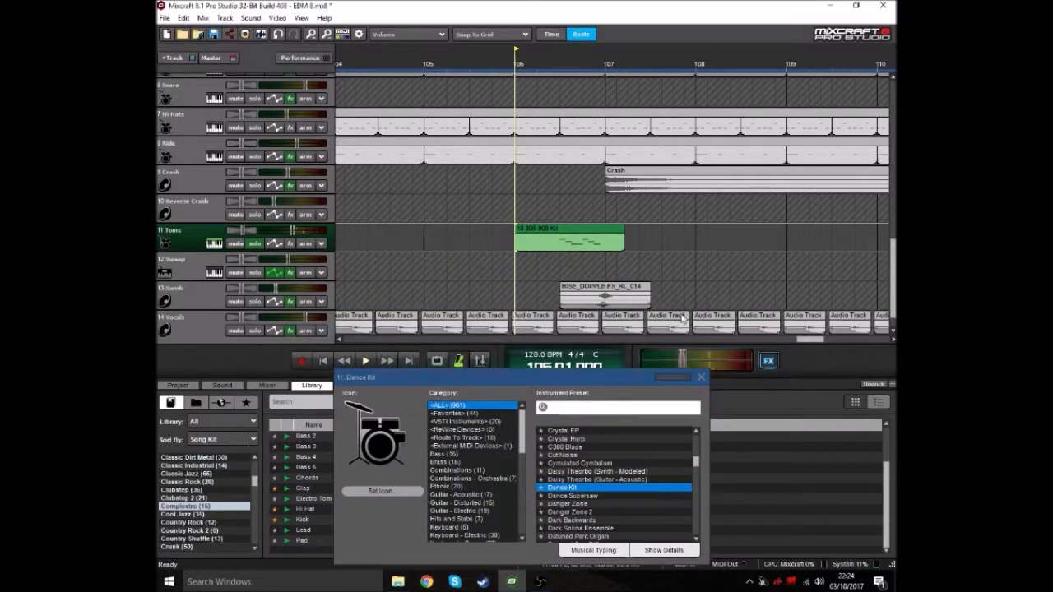
click(700, 377)
Place the playhead on the Toms clip at bar 106, beat 2.
scroll(649, 91, down, 2)
click(660, 76)
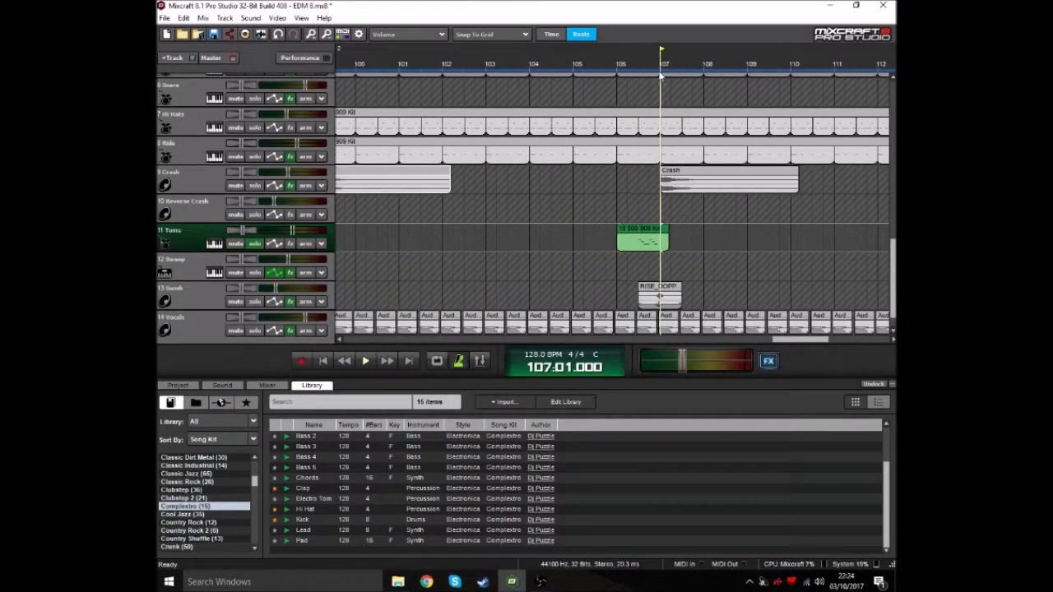
scroll(634, 197, up, 3)
scroll(629, 194, down, 2)
click(573, 74)
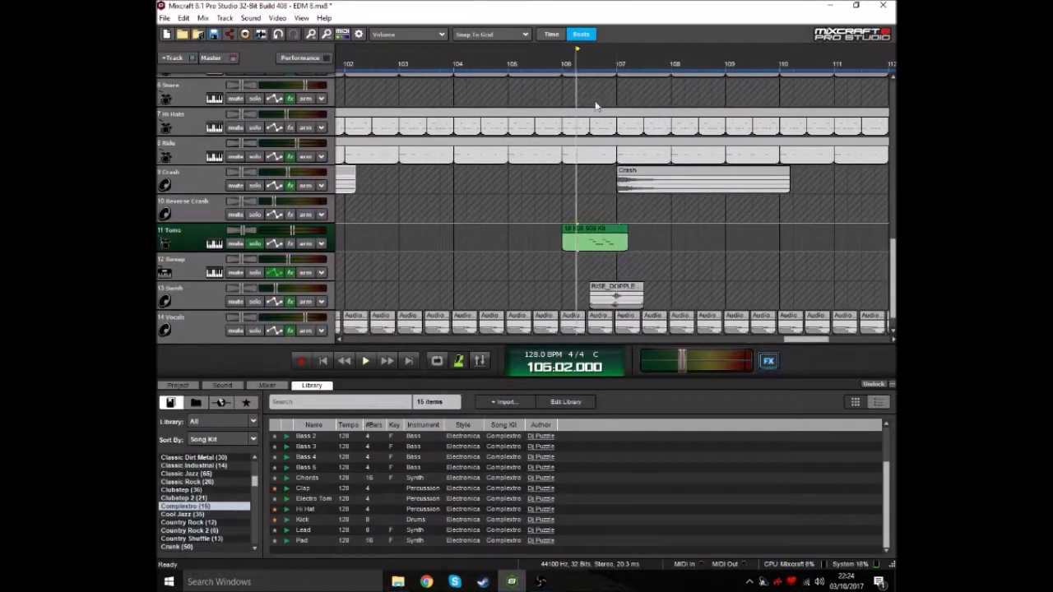
Play the Toms clip within the full mix from bar 106, stop after bar 107 and toggle the Toms track's solo.
key(space)
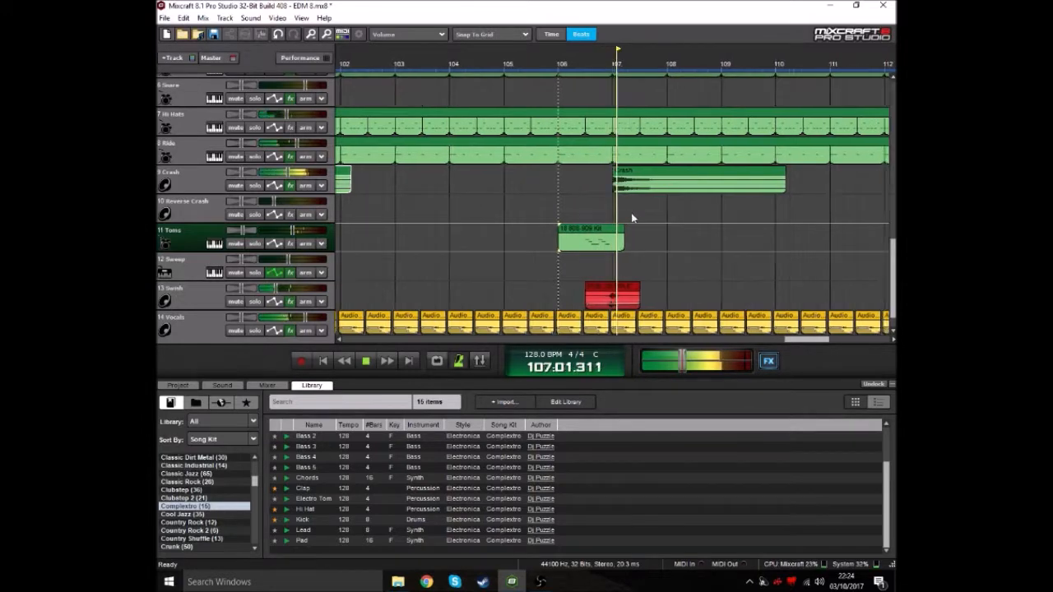
key(space)
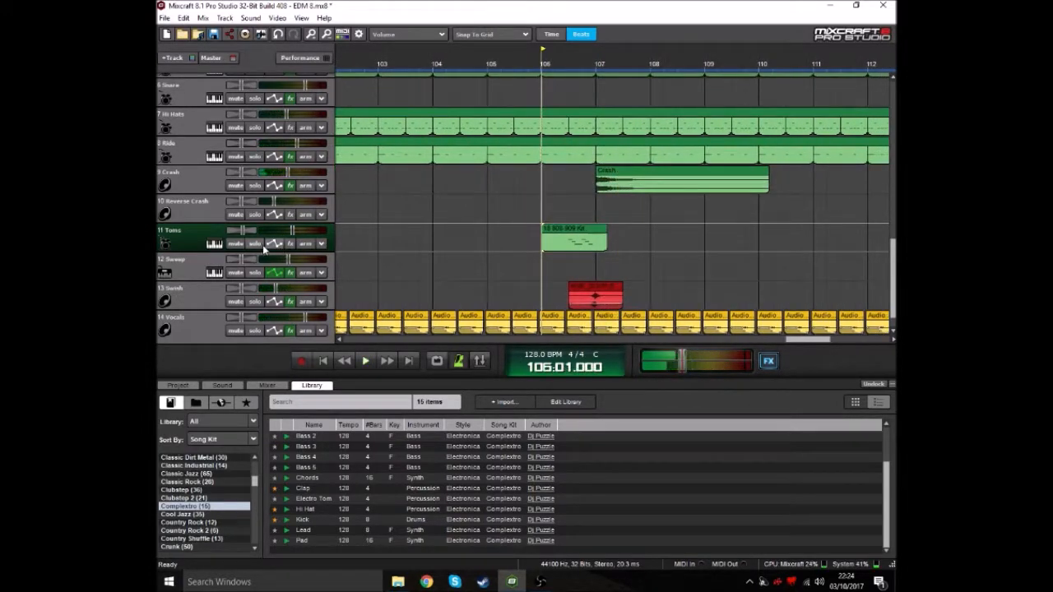
click(255, 244)
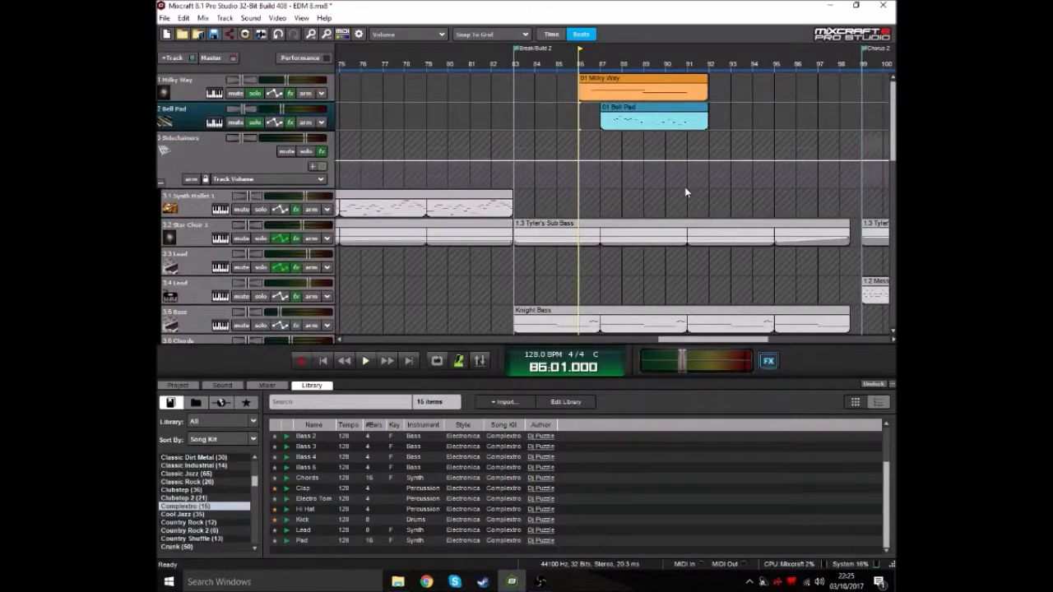
Examine the track list and the arrangement from Break/Build 2 to the Outro around the Milky Way and Bell Pad clips.
scroll(685, 191, down, 5)
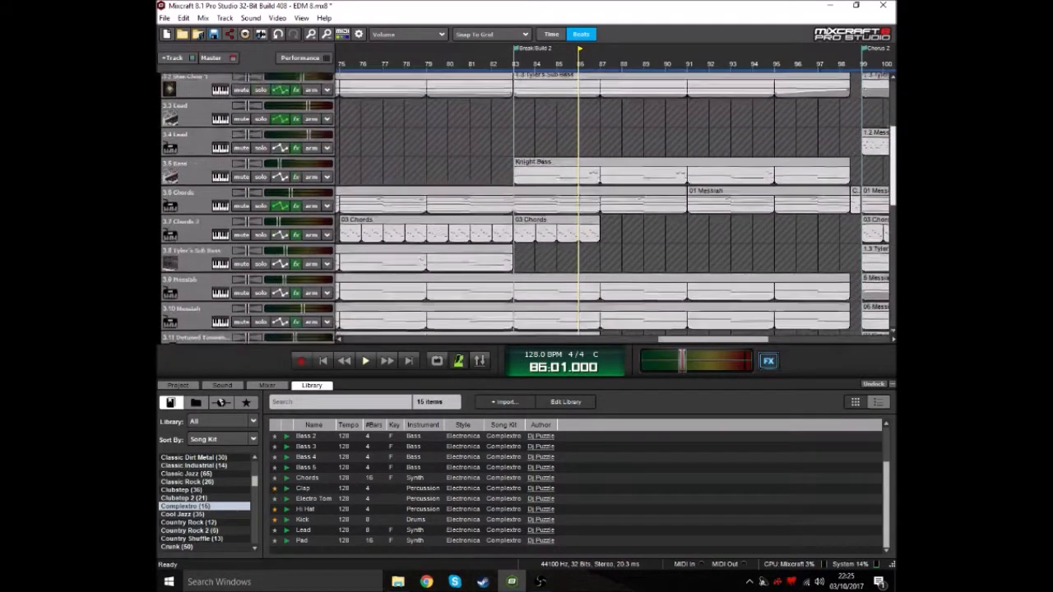
scroll(526, 205, up, 2)
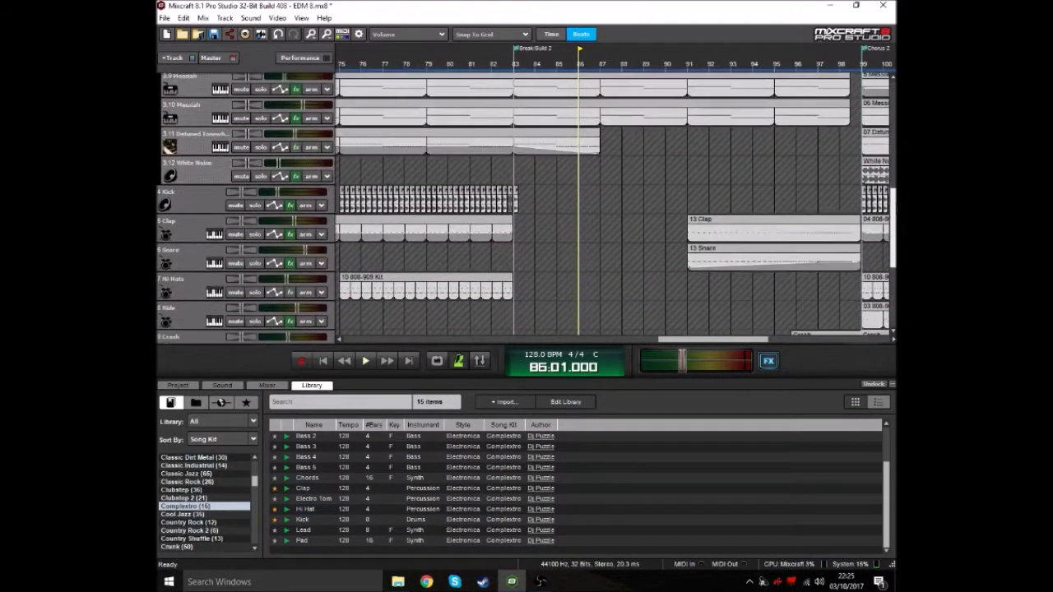
scroll(723, 143, up, 3)
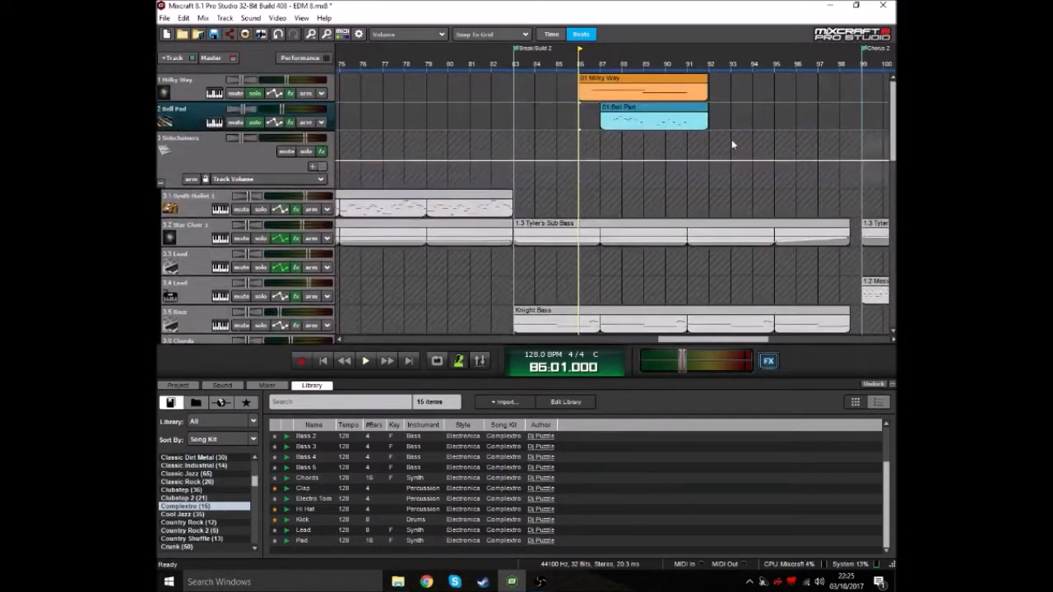
scroll(721, 149, right, 5)
scroll(722, 145, down, 4)
scroll(601, 132, up, 4)
scroll(600, 132, down, 3)
click(437, 63)
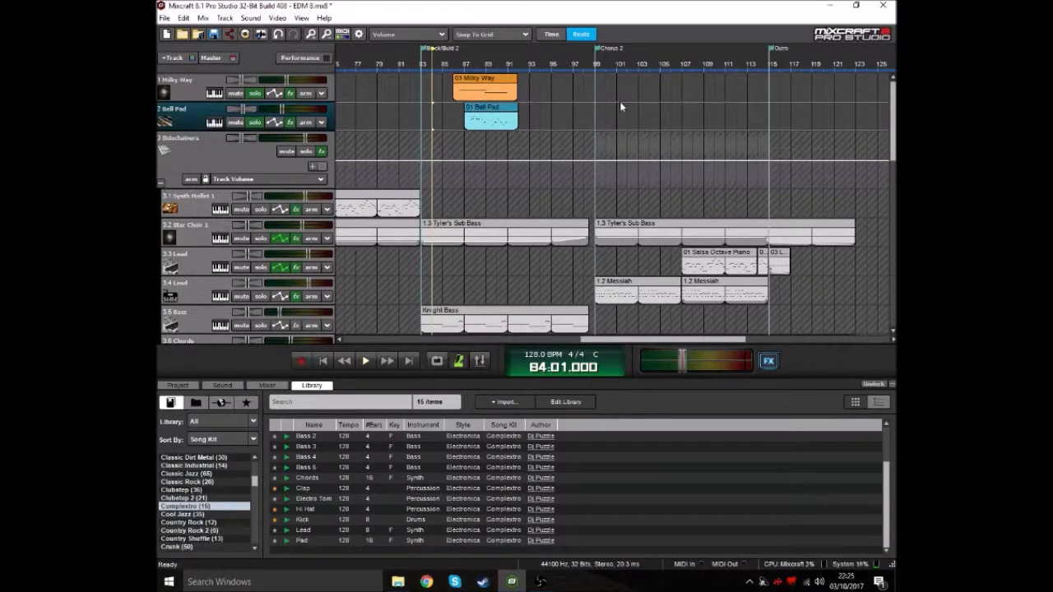
scroll(617, 101, right, 5)
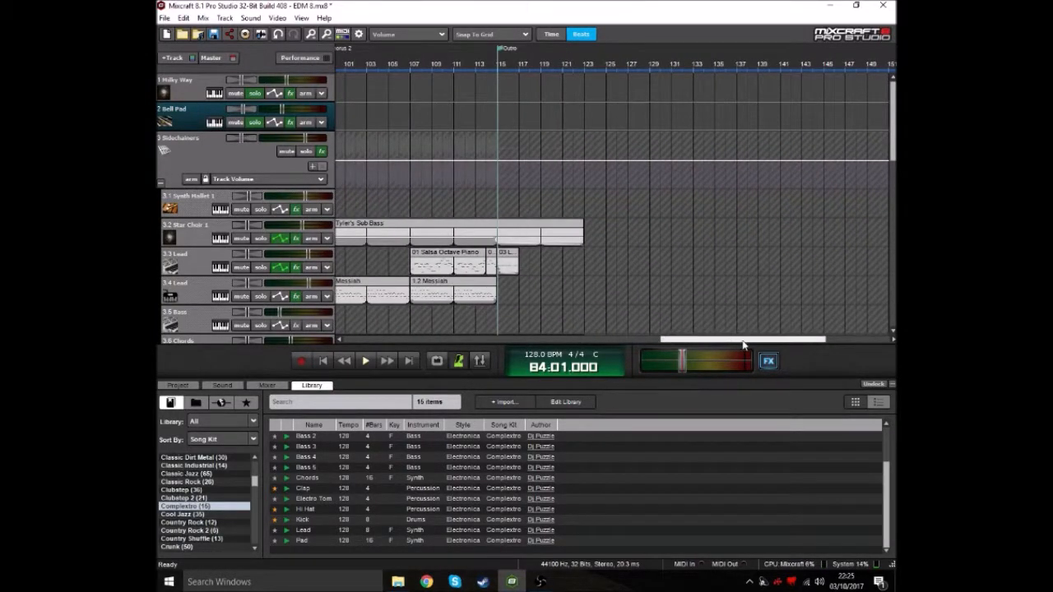
scroll(567, 121, left, 7)
Turn off the Milky Way and Bell Pad solos and play the full mix from bar 85 through their clips.
click(520, 74)
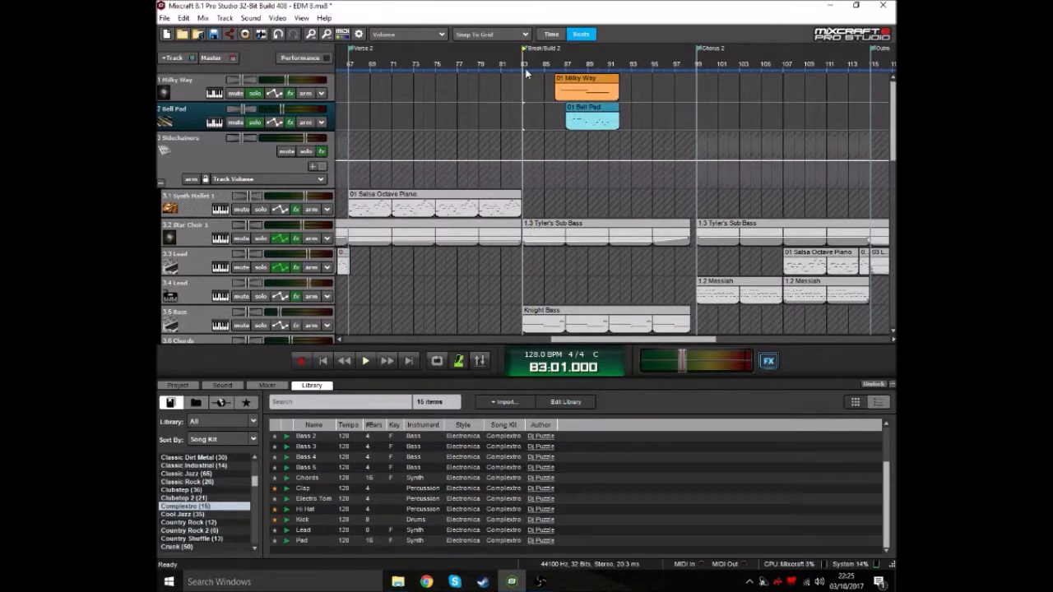
click(539, 66)
click(259, 95)
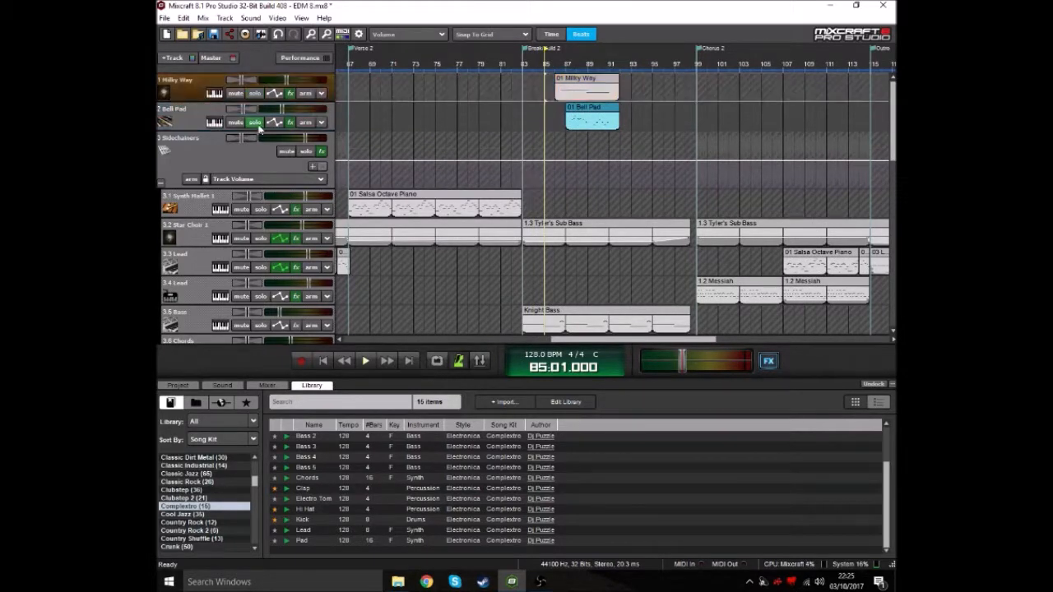
click(255, 122)
key(space)
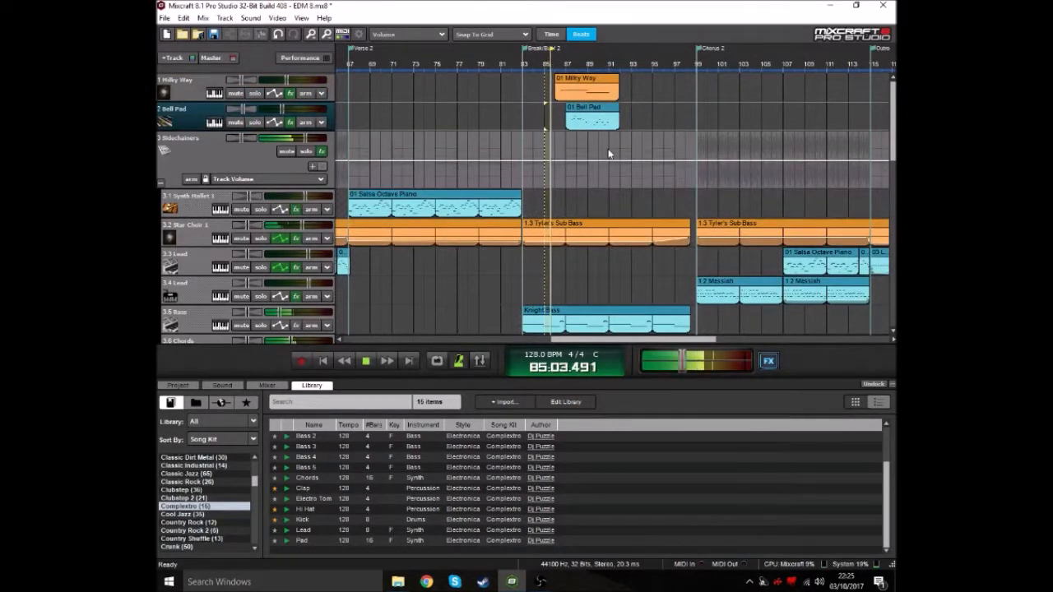
scroll(633, 155, up, 3)
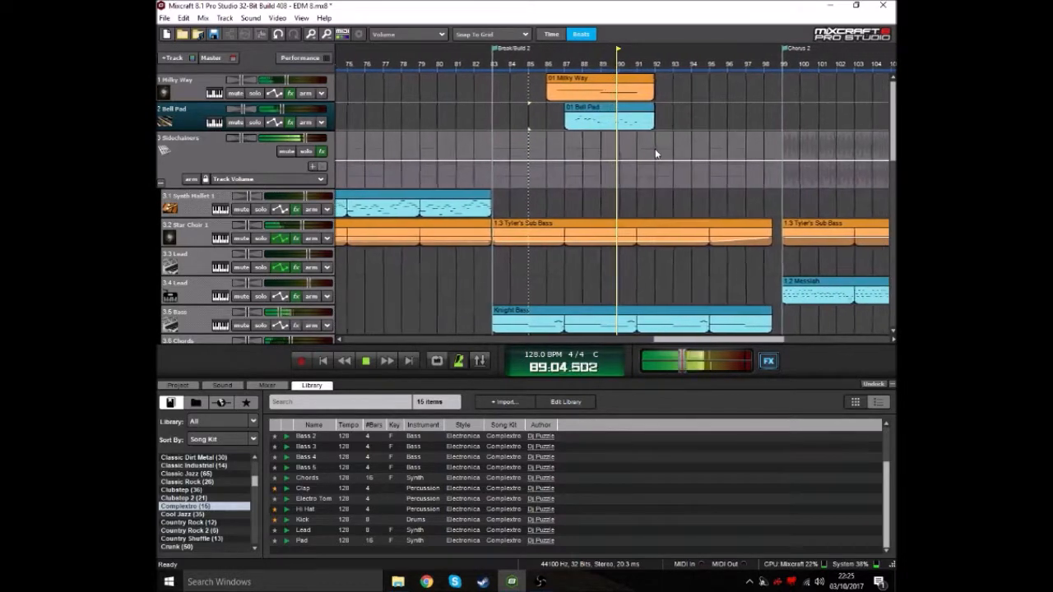
key(space)
Solo the Milky Way and Bell Pad tracks and play them together from bar 86, stopping in bar 91.
click(526, 53)
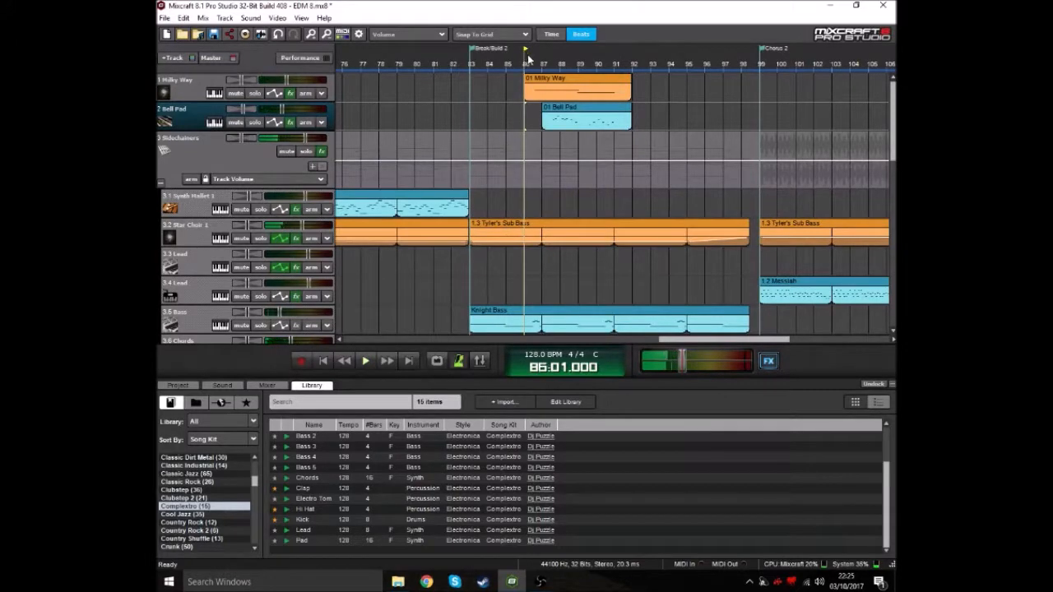
click(255, 93)
click(255, 122)
key(space)
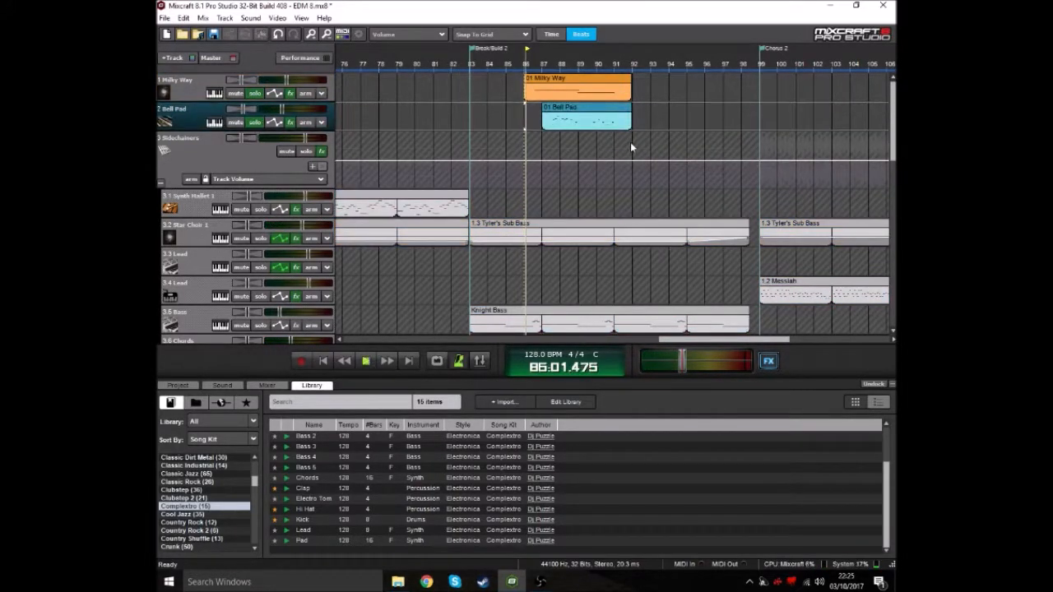
scroll(630, 141, up, 3)
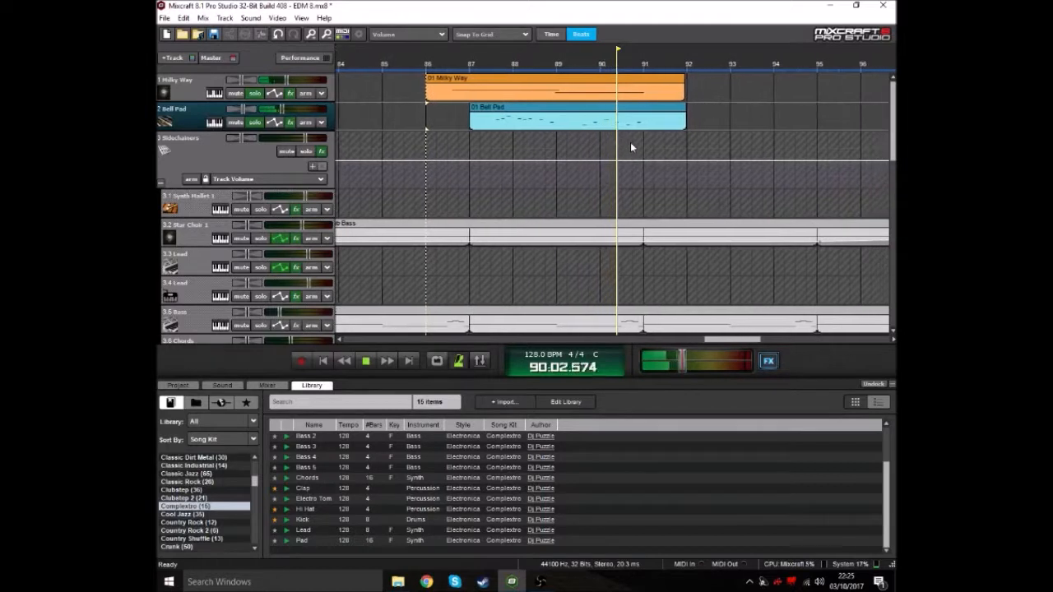
key(space)
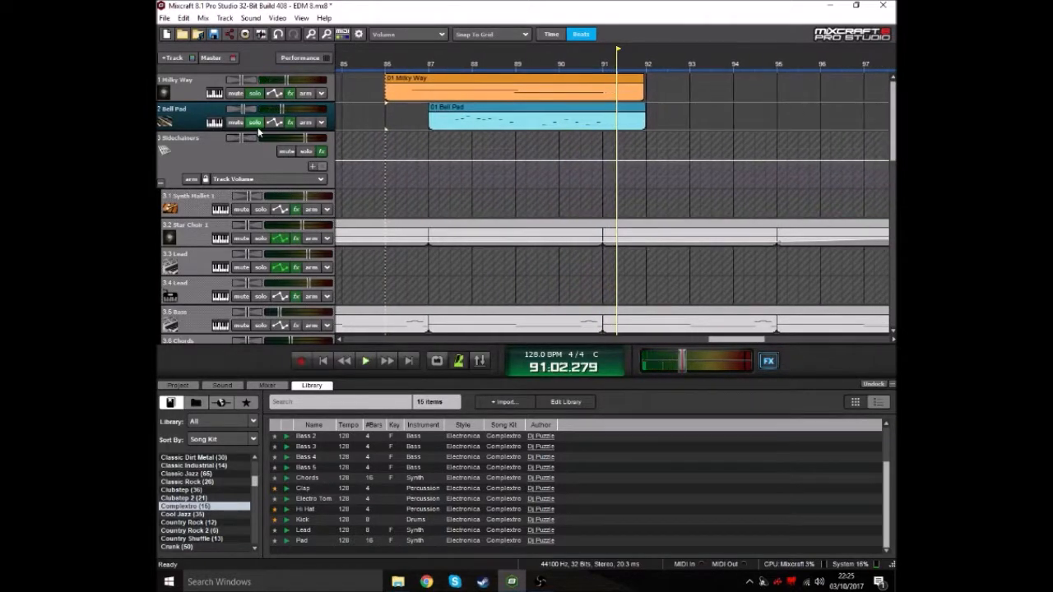
Turn off the Bell Pad track's solo and place the playhead at bar 85, beat 4, just before the Milky Way clip.
click(255, 122)
click(192, 96)
click(387, 62)
click(418, 63)
click(375, 56)
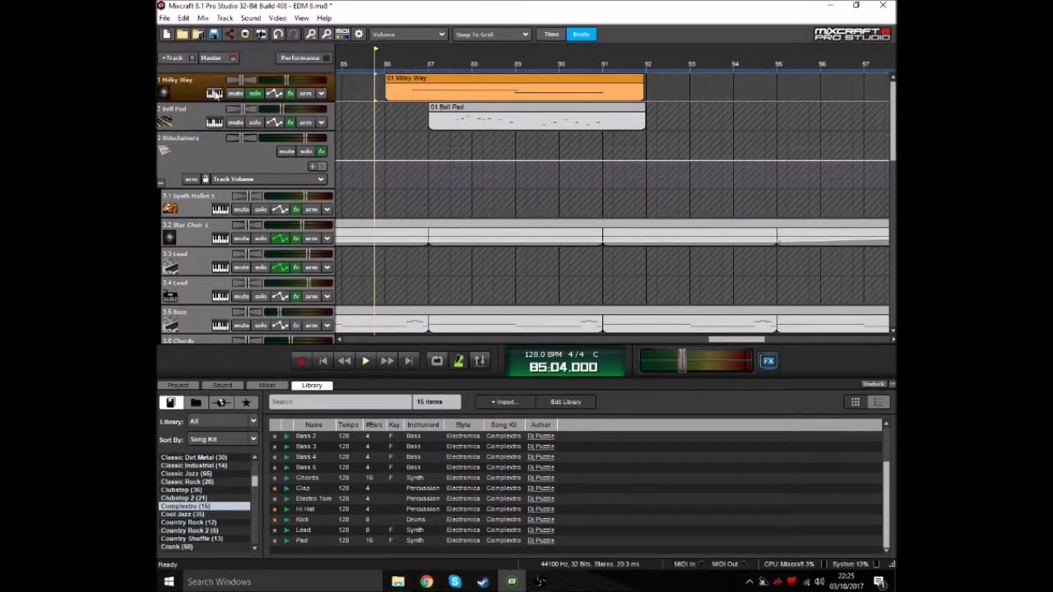
Review the Milky Way track's Classic Reverb and its instrument preset with full details, then close the windows.
click(214, 94)
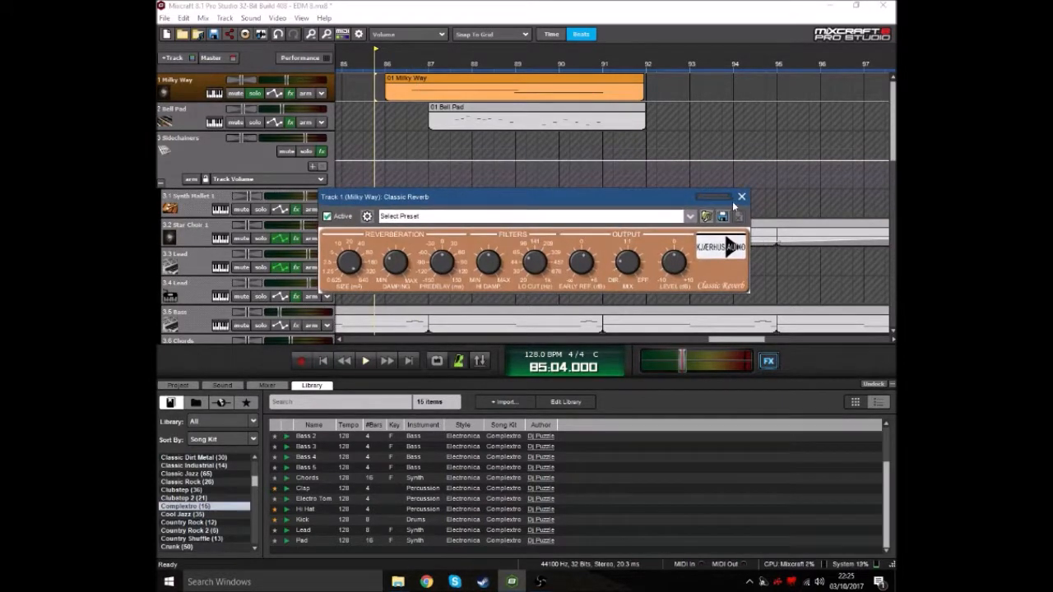
click(741, 197)
click(213, 93)
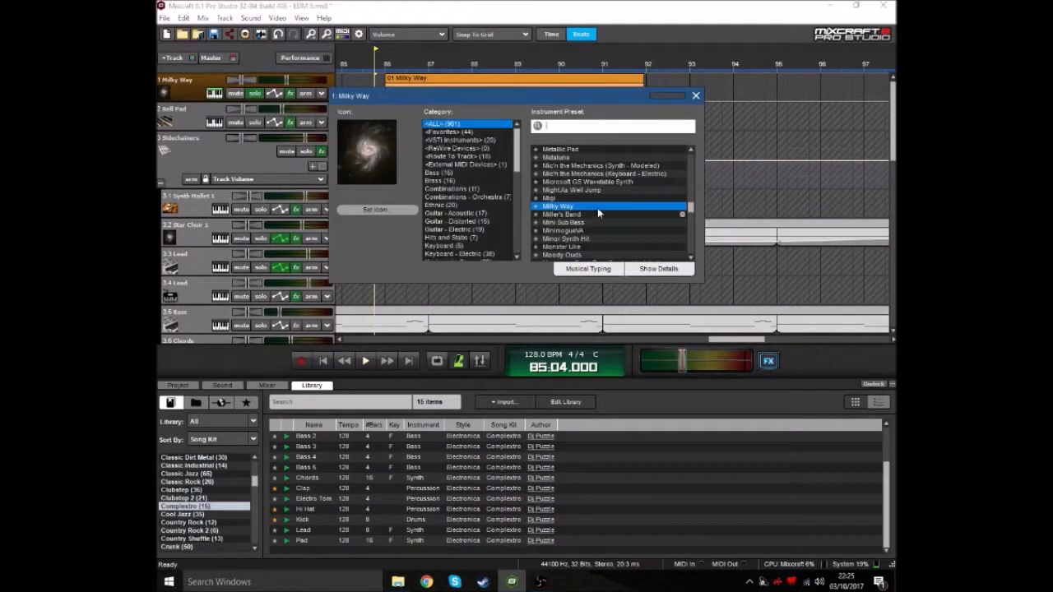
click(655, 269)
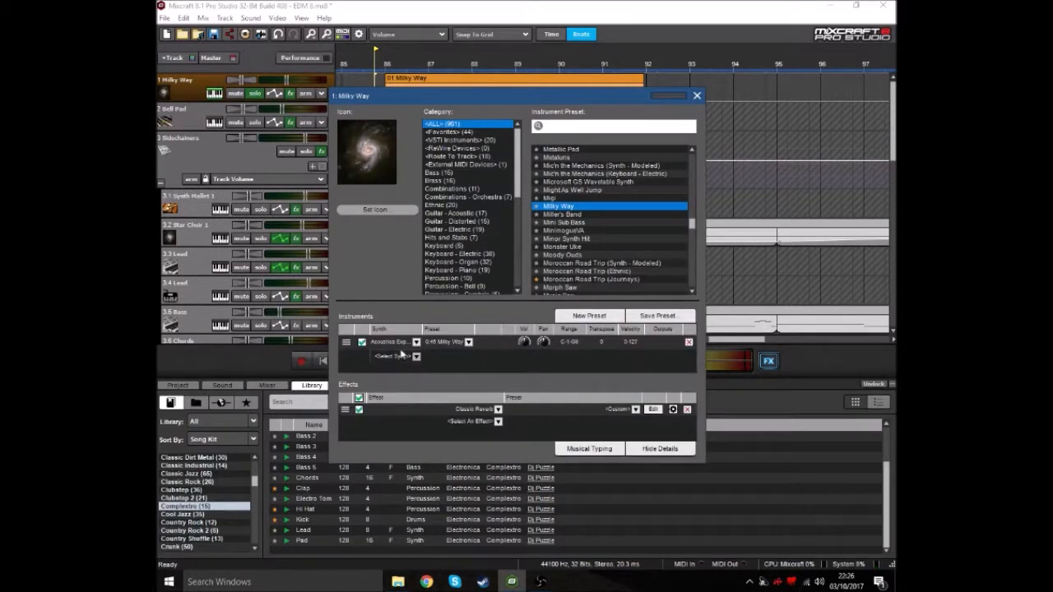
scroll(617, 210, up, 5)
scroll(616, 201, down, 4)
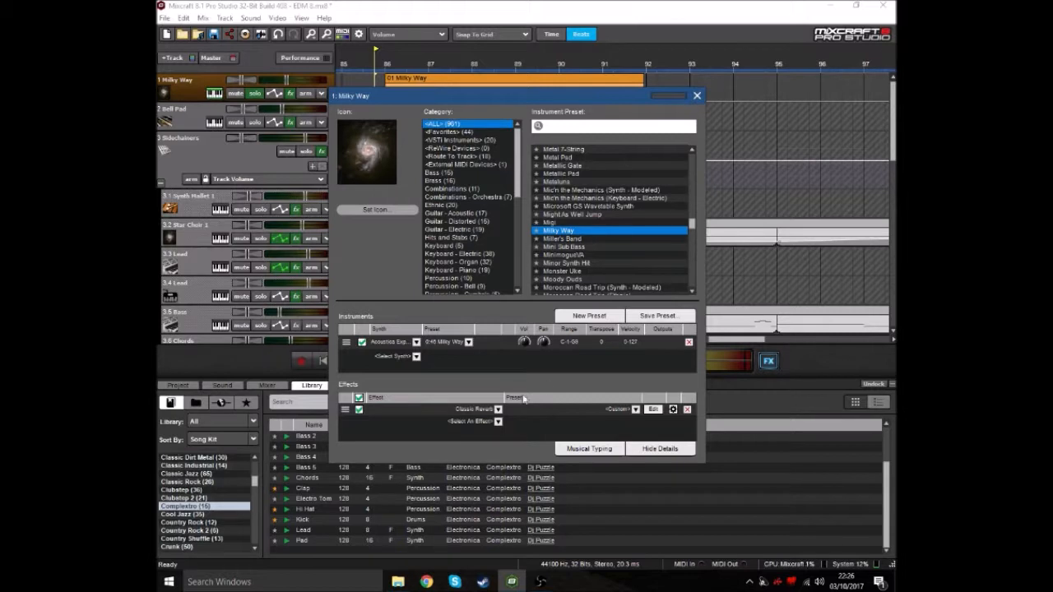
drag(563, 99, 581, 108)
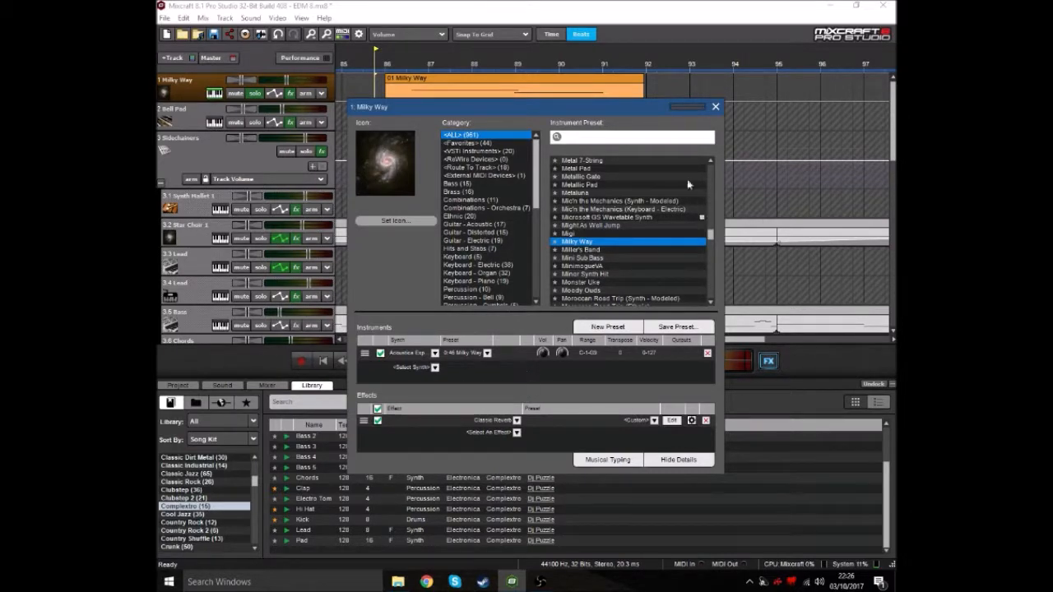
click(714, 107)
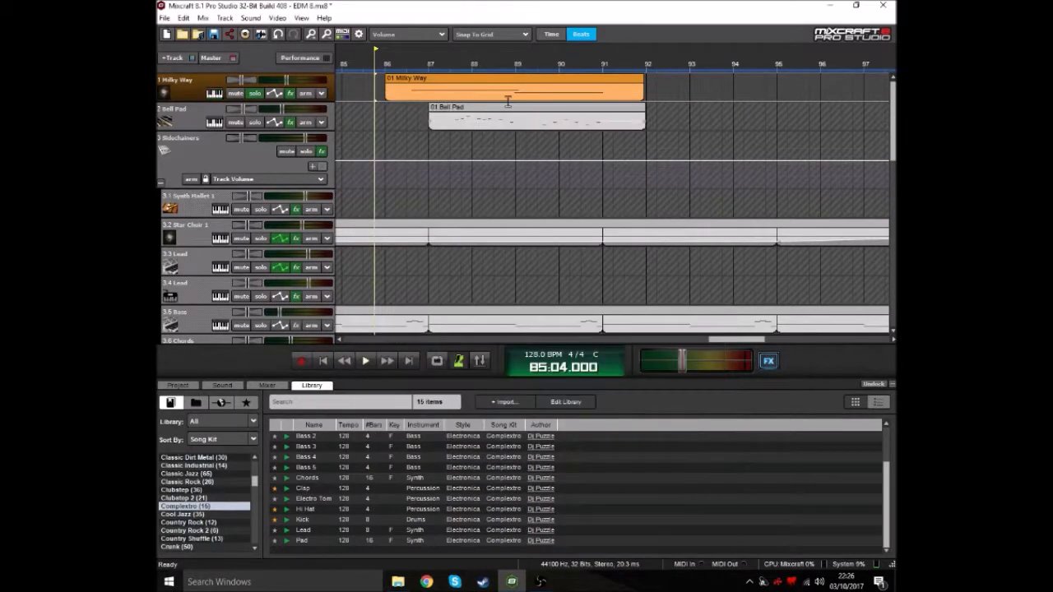
Inspect the Acoustica Reverb settings in the Milky Way track's effect list and close both windows.
click(290, 93)
click(618, 112)
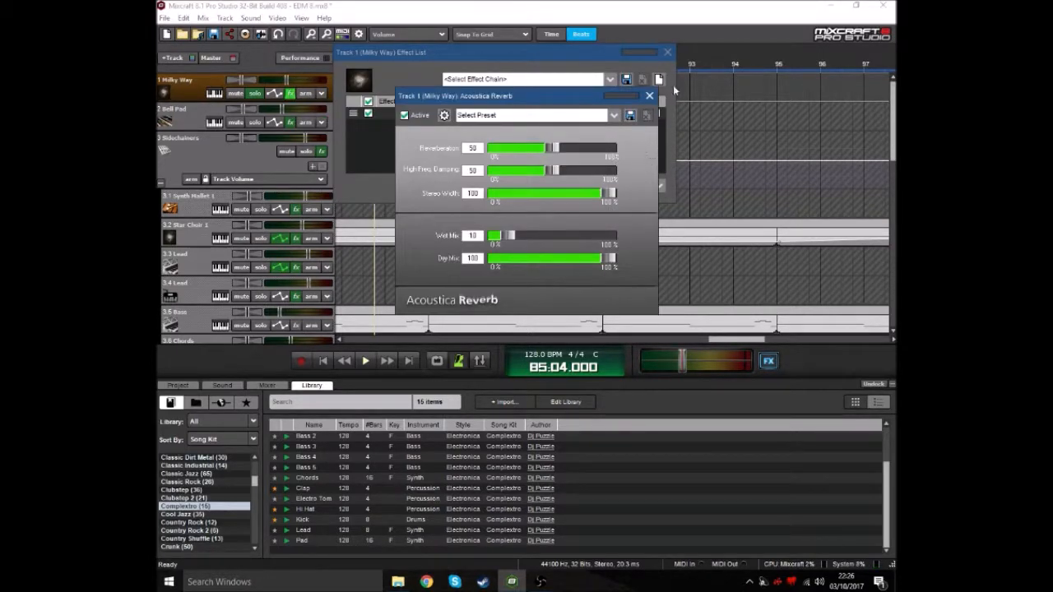
click(649, 95)
click(667, 52)
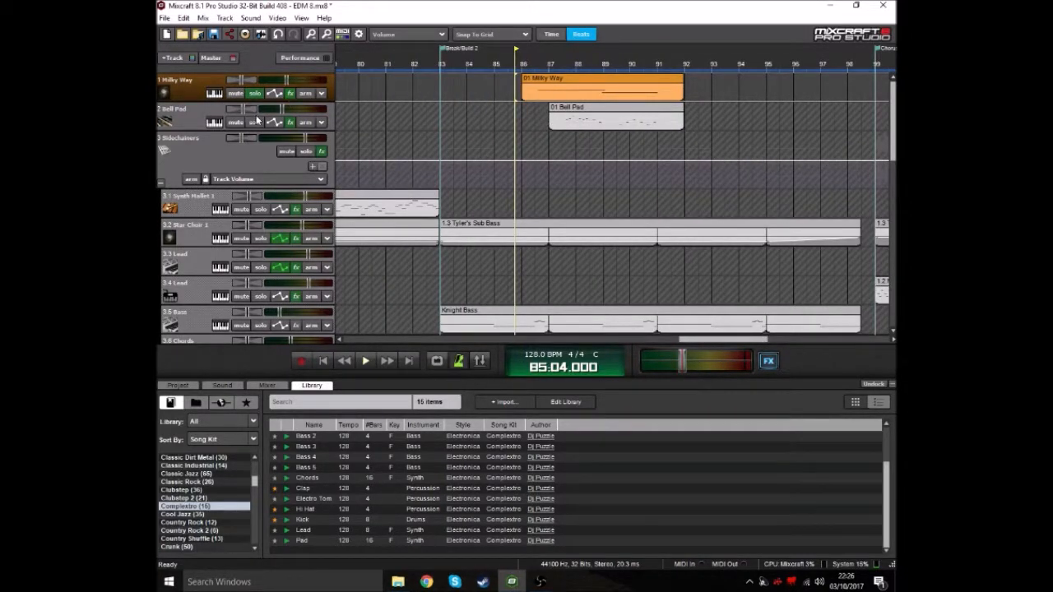
Solo the Bell Pad track in place of Milky Way and place the playhead at bar 86, beat 4.
click(258, 121)
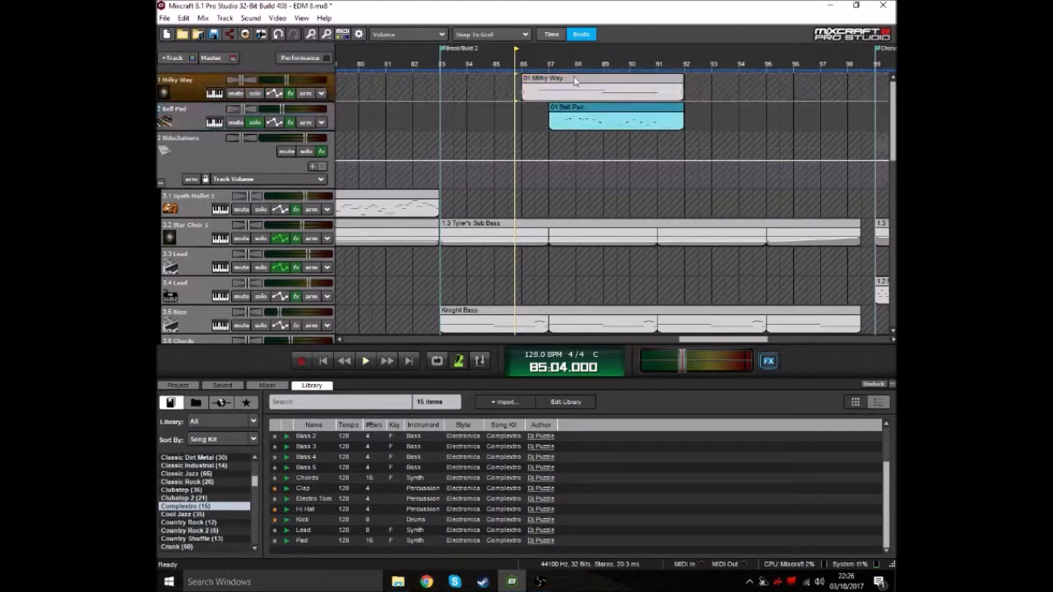
scroll(591, 148, up, 1)
click(664, 64)
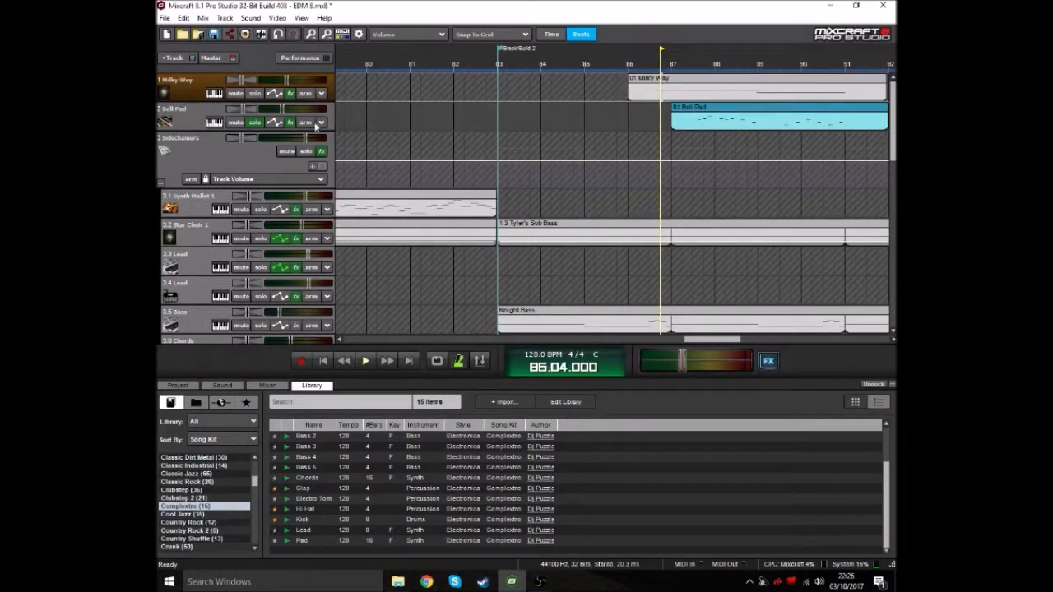
Open the Bell Pad track's instrument details, look through its layered synths and close the window.
click(206, 124)
right_click(200, 122)
click(197, 121)
click(214, 123)
click(656, 387)
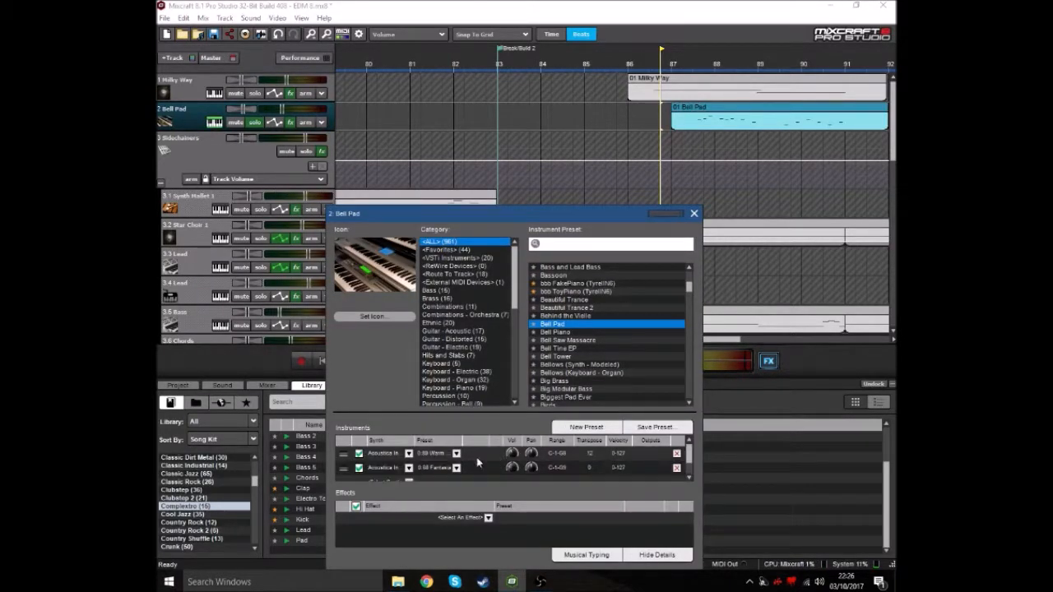
scroll(483, 467, down, 1)
scroll(483, 467, up, 1)
scroll(484, 467, down, 1)
scroll(484, 468, up, 1)
click(693, 213)
Place the playhead near the start of the Bell Pad clip in bar 87.
scroll(700, 156, down, 1)
click(635, 56)
scroll(676, 192, up, 2)
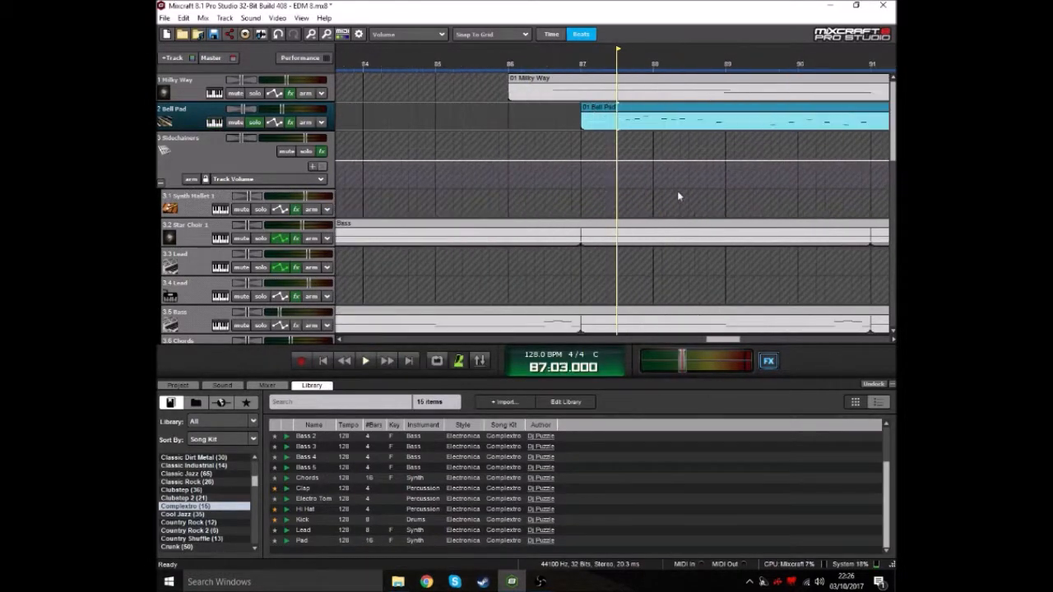
click(590, 60)
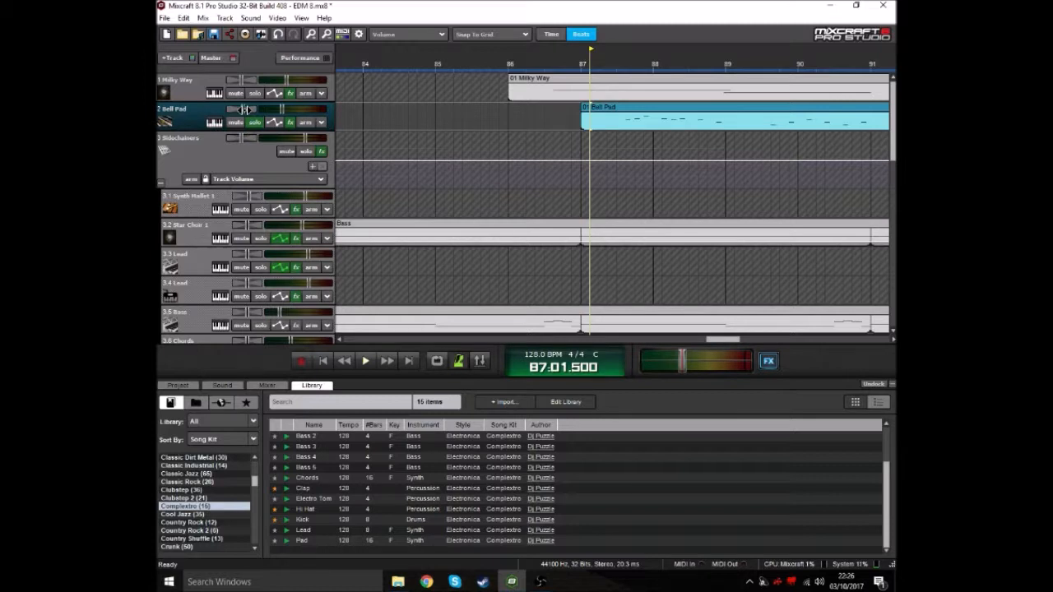
Inspect the Acoustica Reverb settings in the Bell Pad track's effect list and close both windows.
click(289, 121)
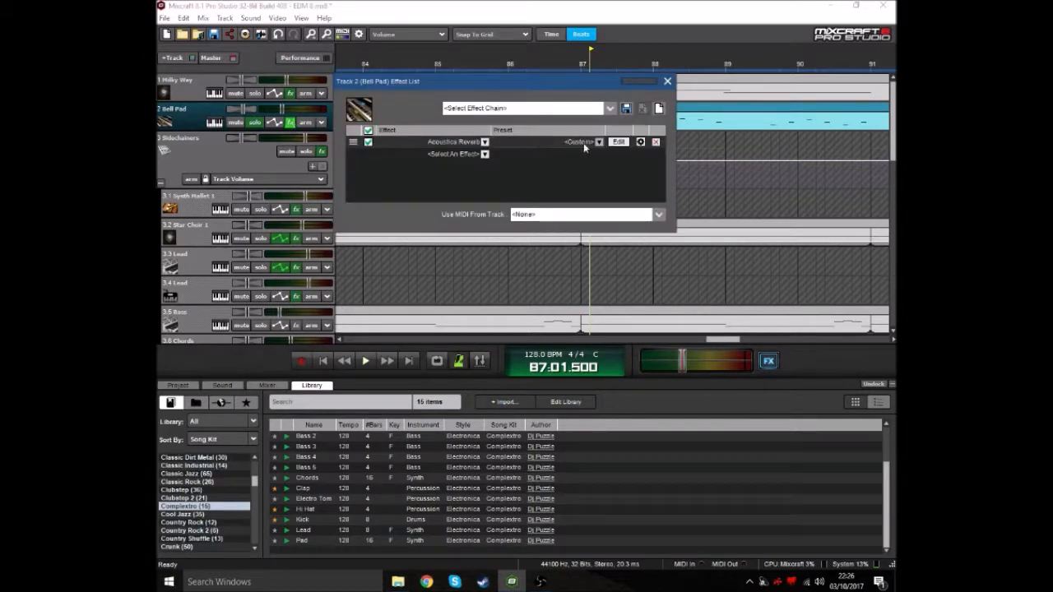
click(618, 141)
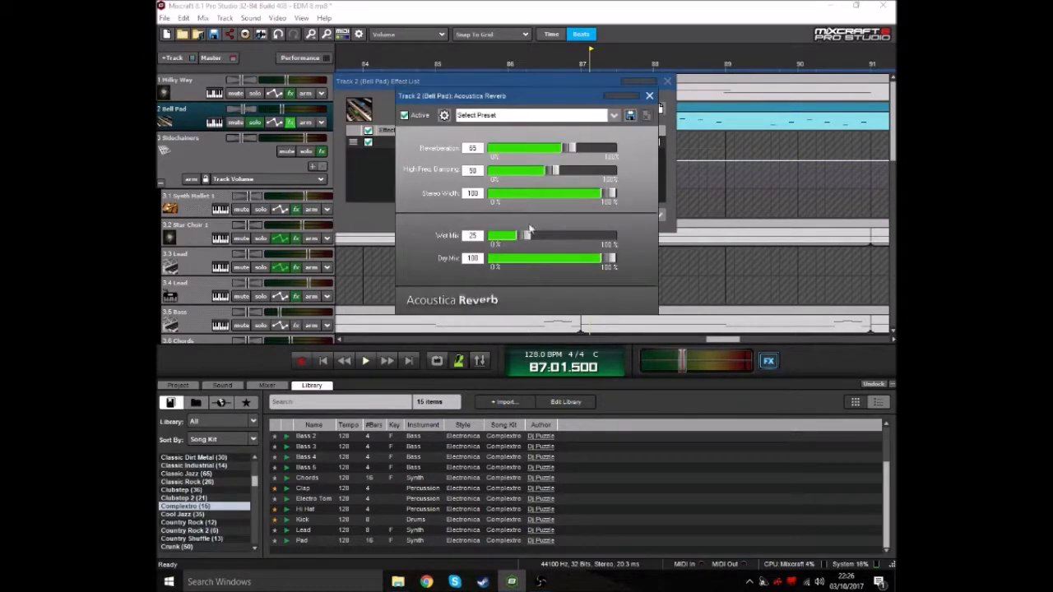
click(649, 96)
click(667, 81)
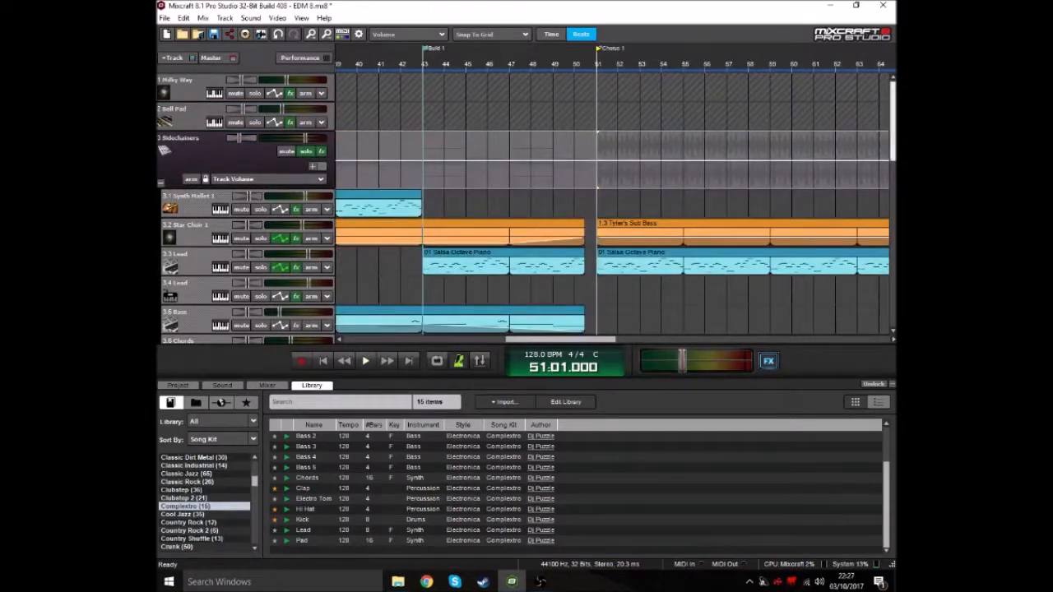
Look through the Sidechainers submix's child tracks, from Synth Mallet 1 down to White Noise, across the arrangement.
scroll(842, 143, down, 4)
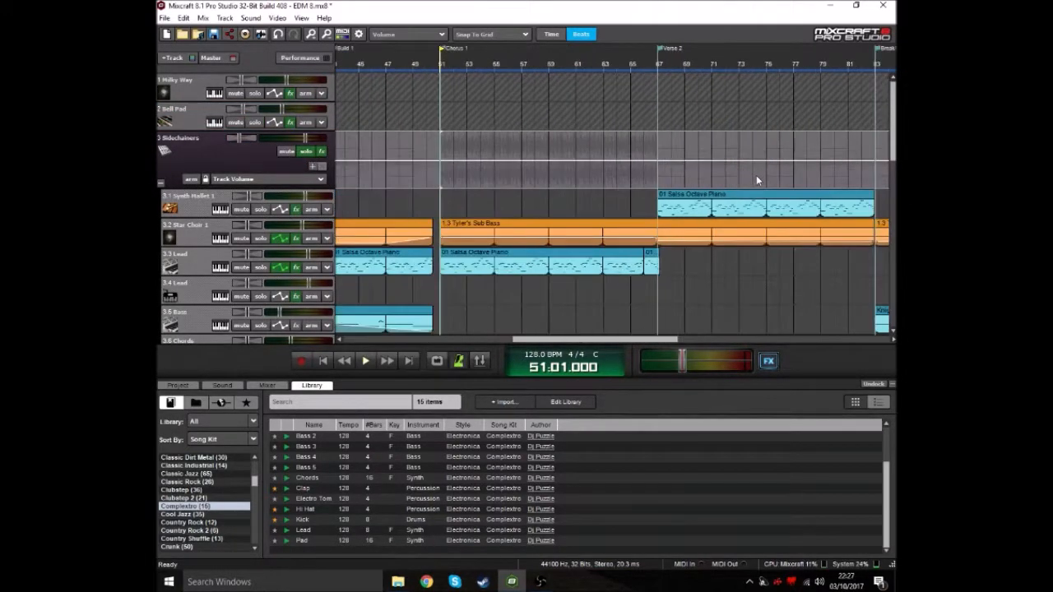
drag(893, 141, 893, 217)
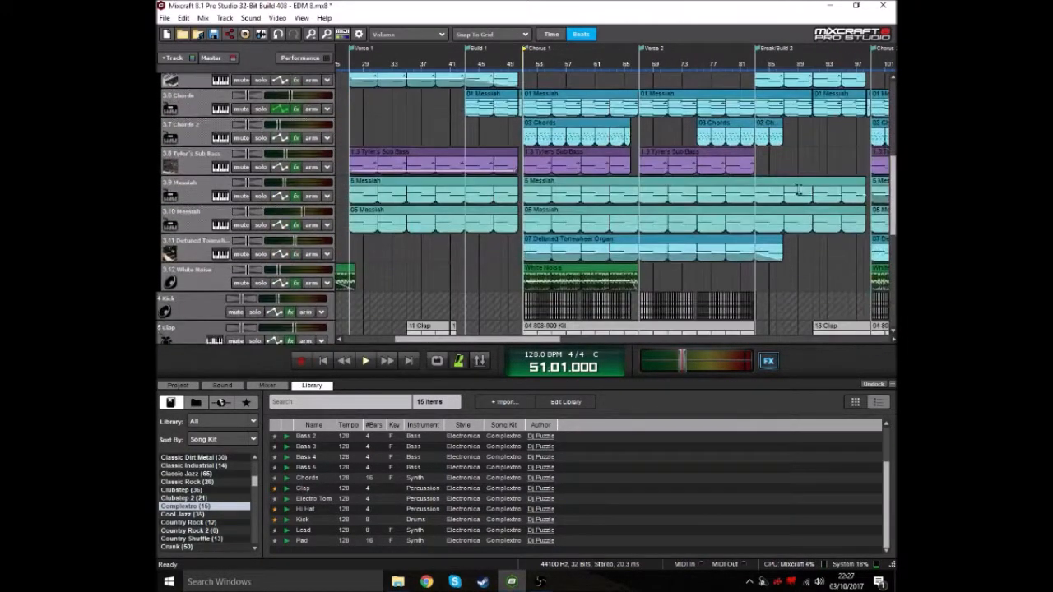
scroll(797, 190, up, 3)
scroll(729, 191, down, 2)
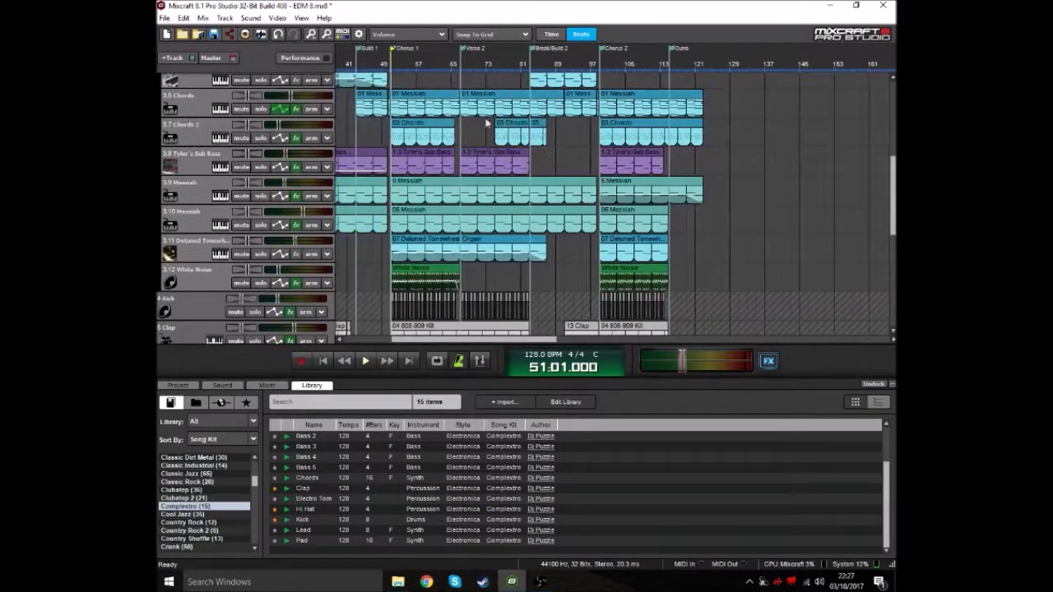
click(402, 71)
click(393, 65)
scroll(658, 167, up, 2)
drag(893, 201, 894, 133)
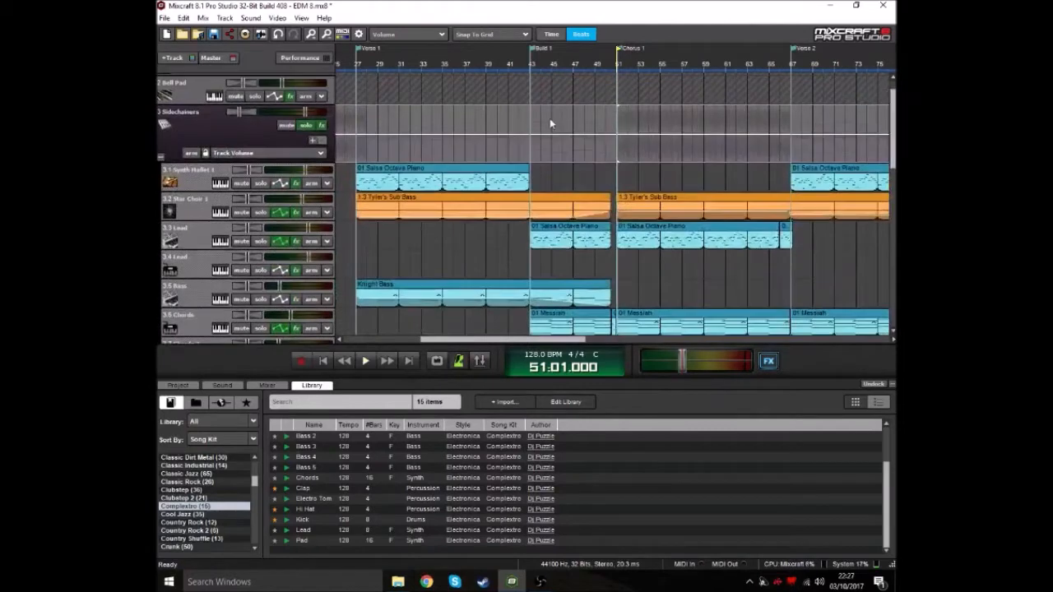
scroll(549, 116, right, 1)
scroll(550, 123, down, 1)
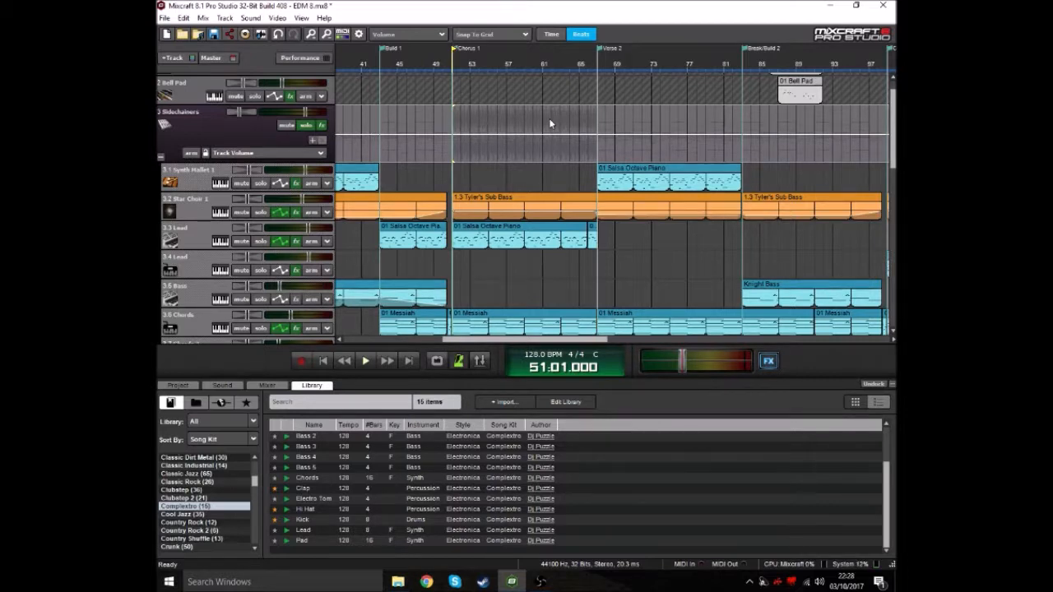
Place the playhead at the start of Chorus 1 in bar 51 and audition the soloed Sidechainers submix.
click(600, 75)
click(631, 68)
click(452, 67)
scroll(547, 199, up, 1)
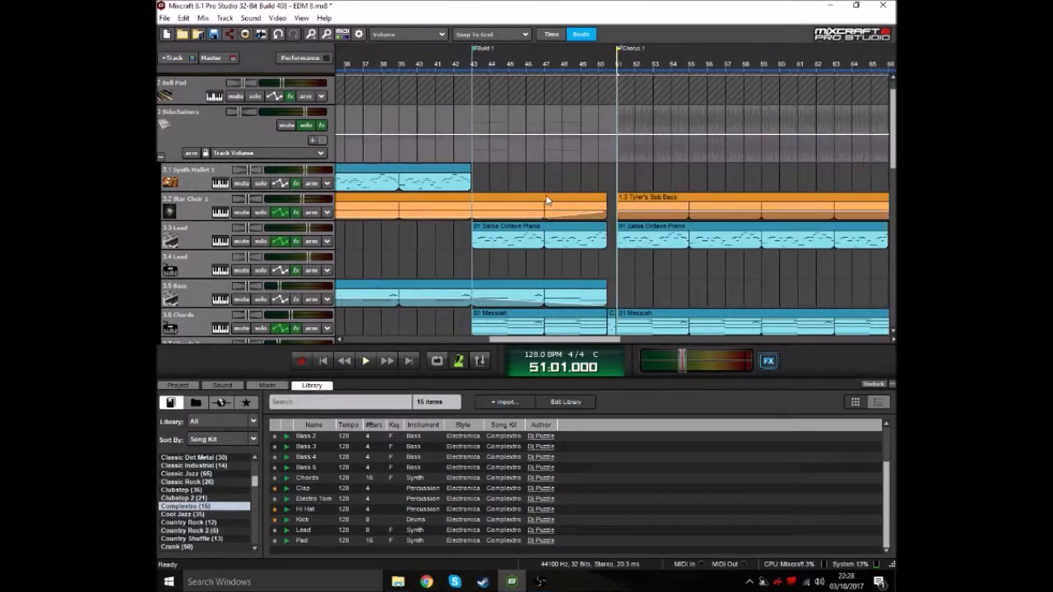
key(space)
scroll(655, 169, down, 1)
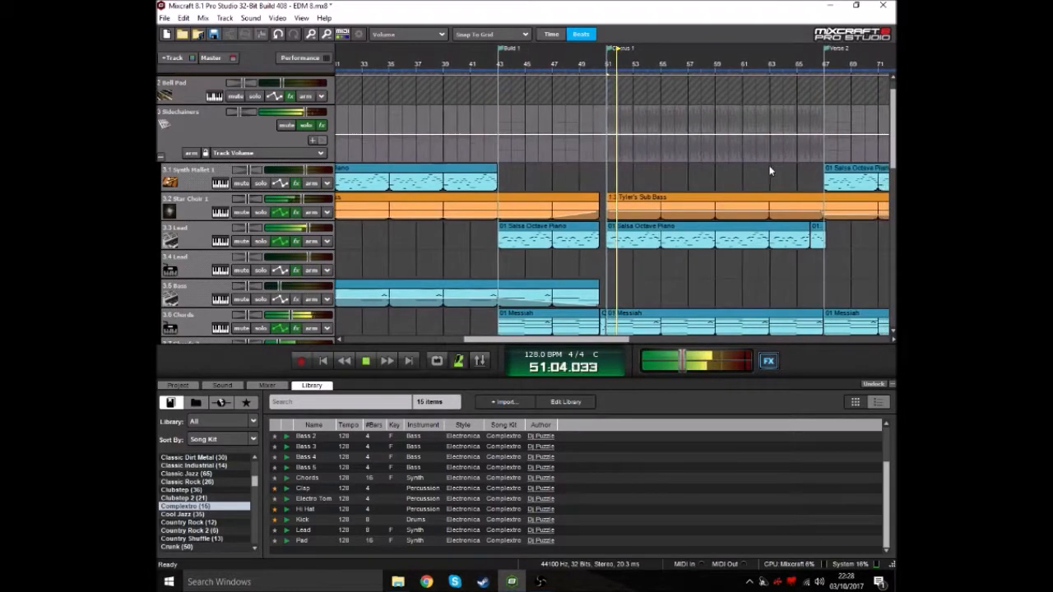
key(space)
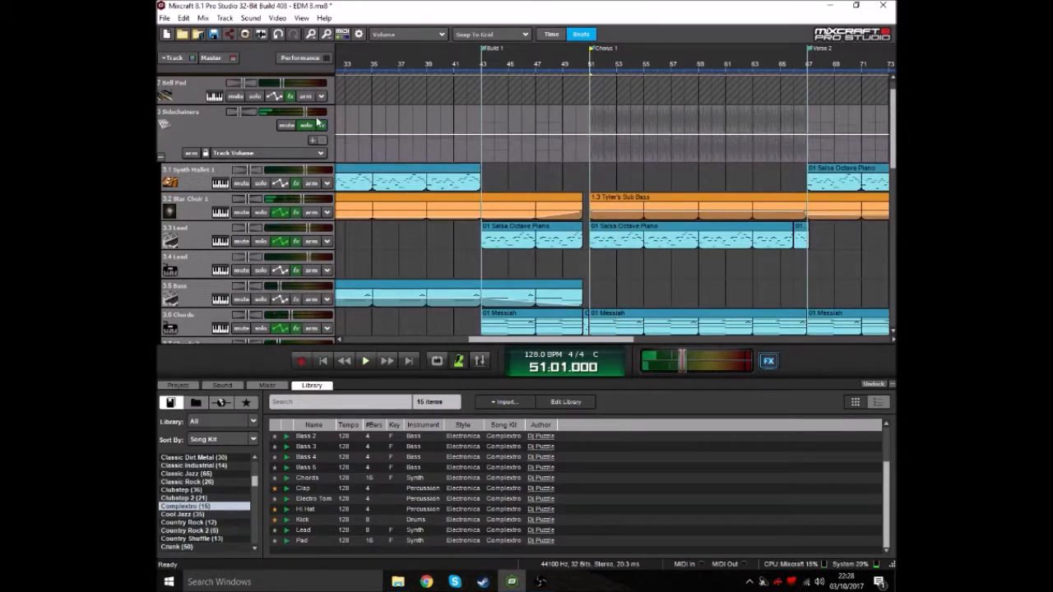
Open the Sidechainers effect list, inspect the first NastyVCS effect and close its editor.
click(320, 124)
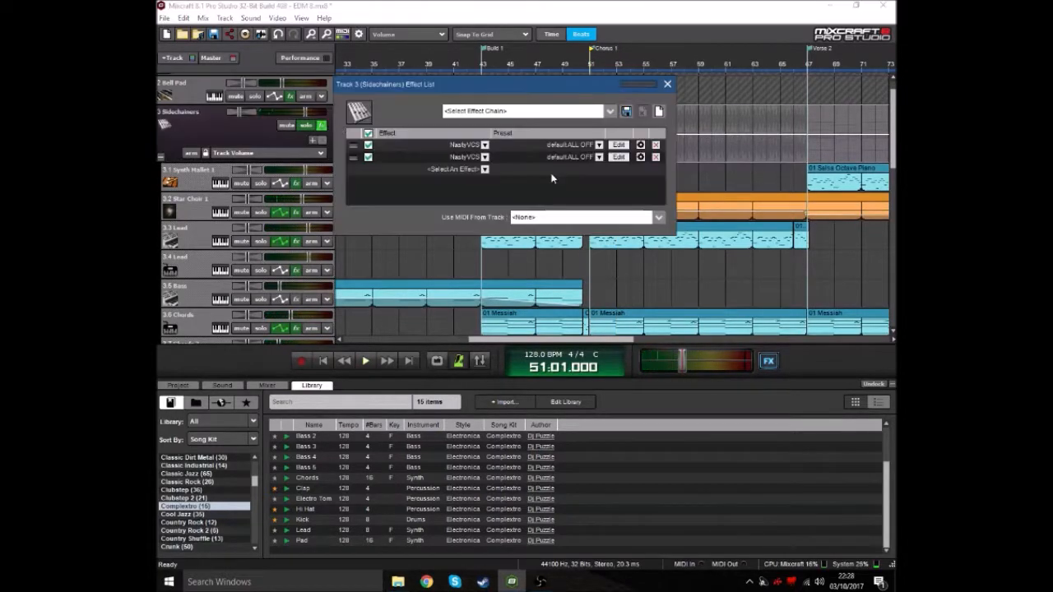
click(618, 145)
click(808, 250)
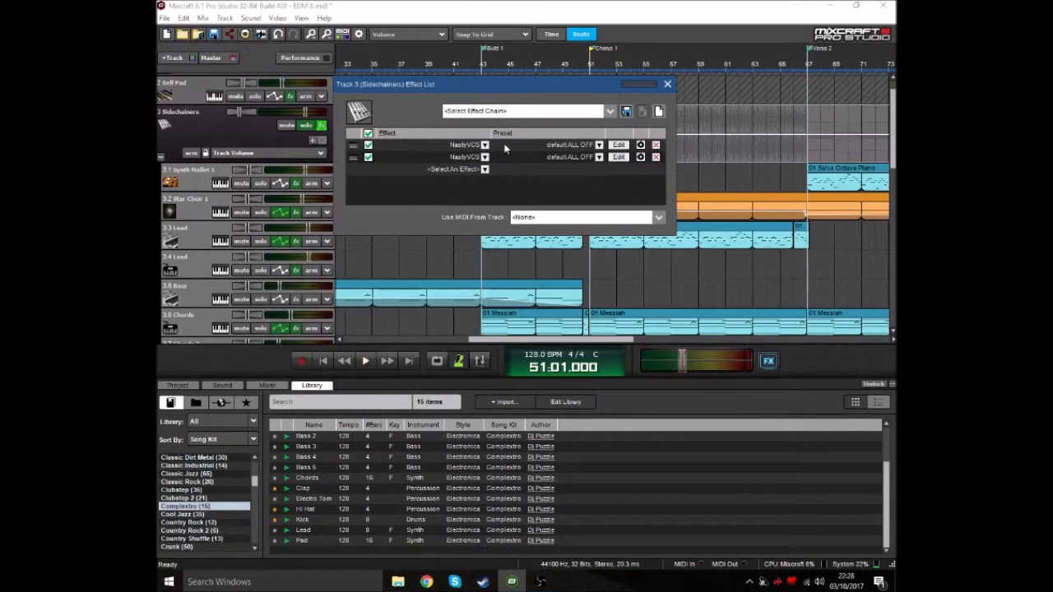
Bypass both NastyVCS effects and play Chorus 1 without them, moving the effect list clear of the tracks.
click(367, 144)
click(368, 158)
key(space)
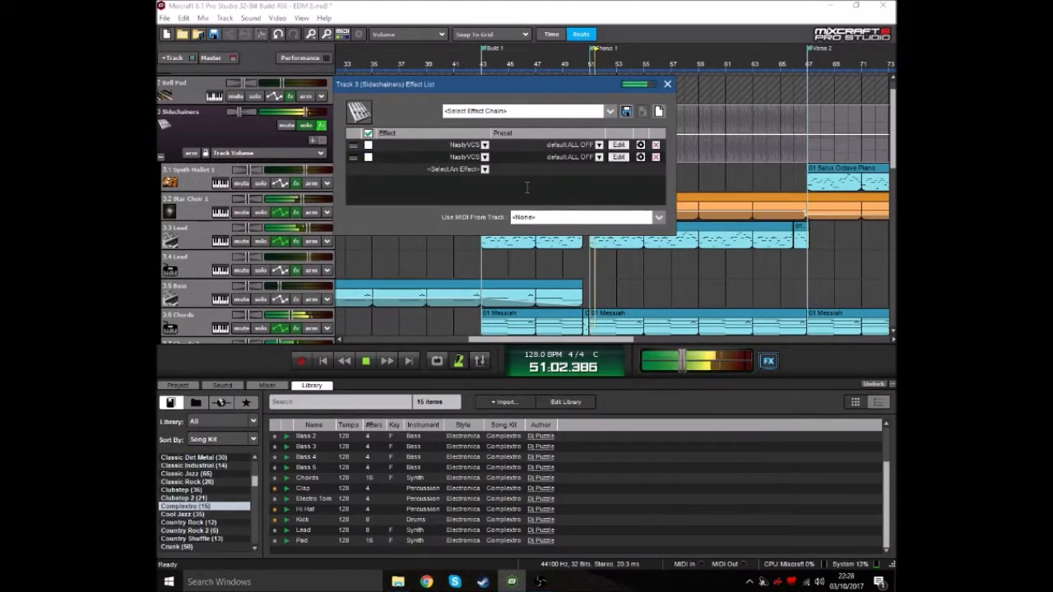
drag(534, 88, 622, 234)
key(space)
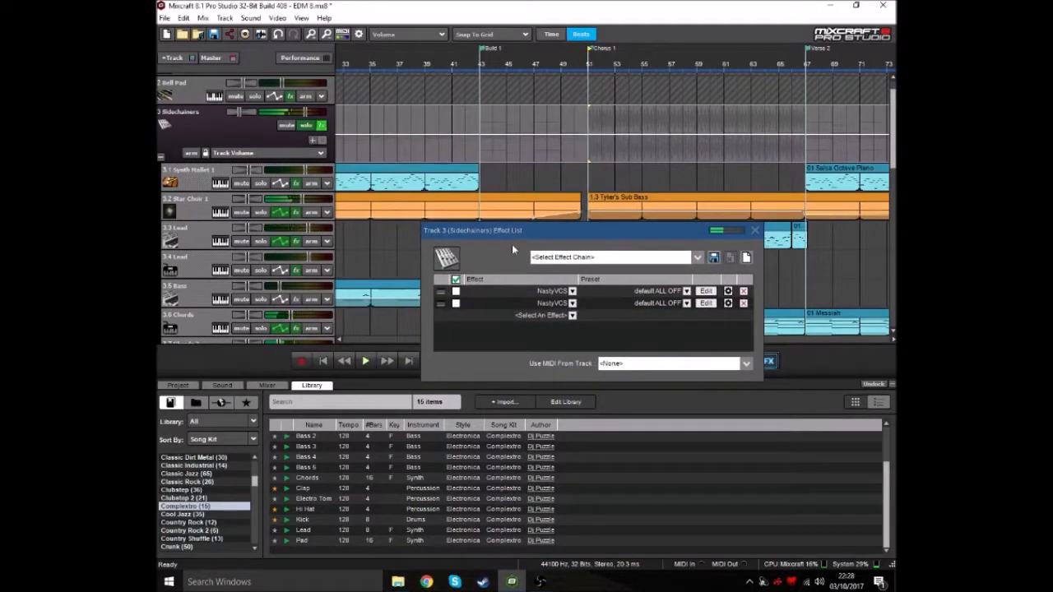
Re-enable both NastyVCS effects and play the start of Chorus 1 with them active.
click(455, 292)
click(456, 303)
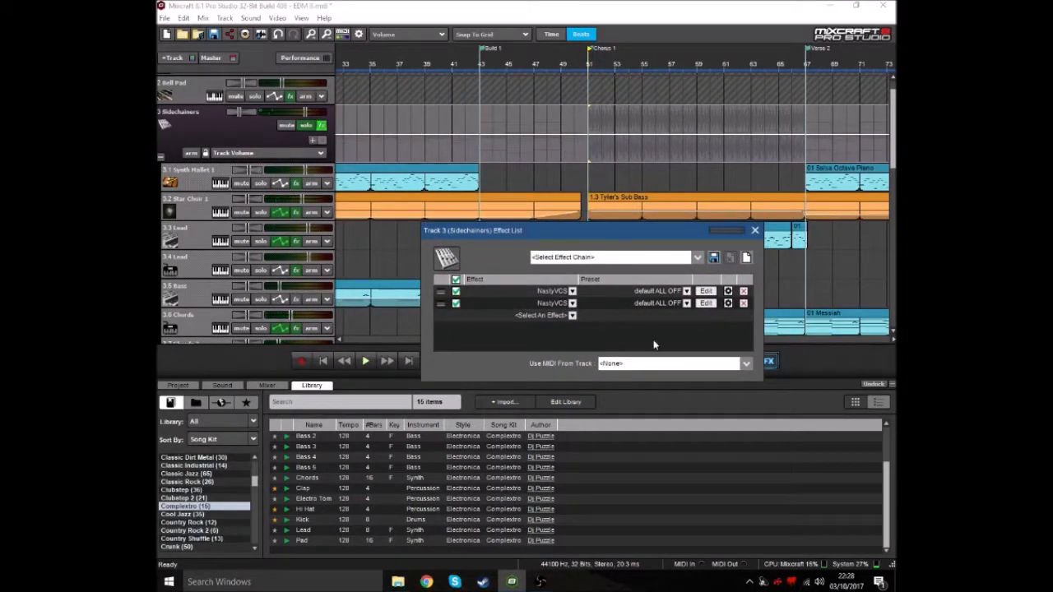
key(space)
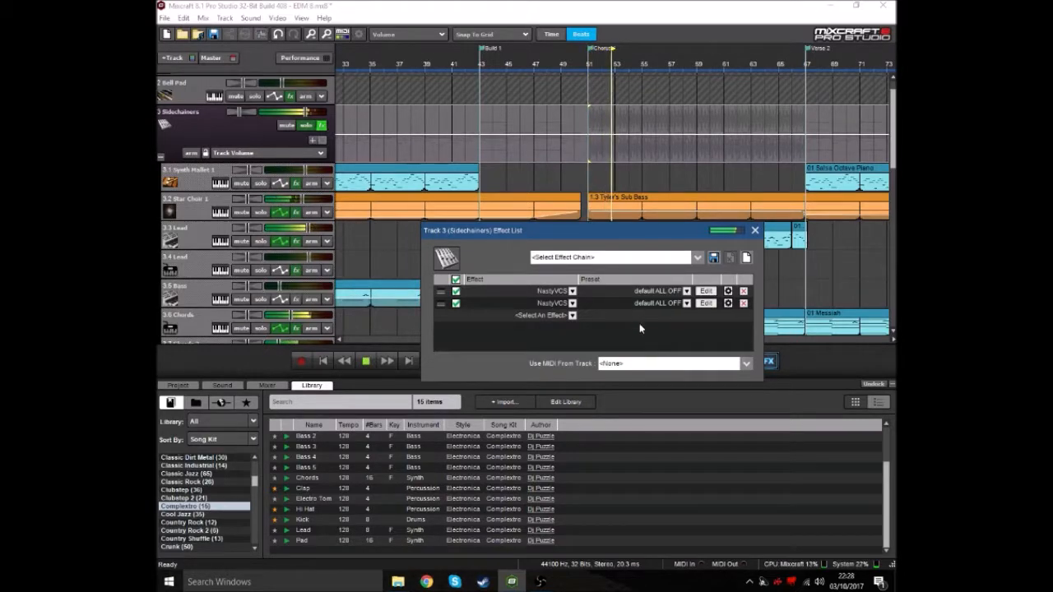
key(space)
Solo the Kick track together with the Sidechainers while playing Chorus 1, and unsolo it after stopping playback.
scroll(740, 132, down, 10)
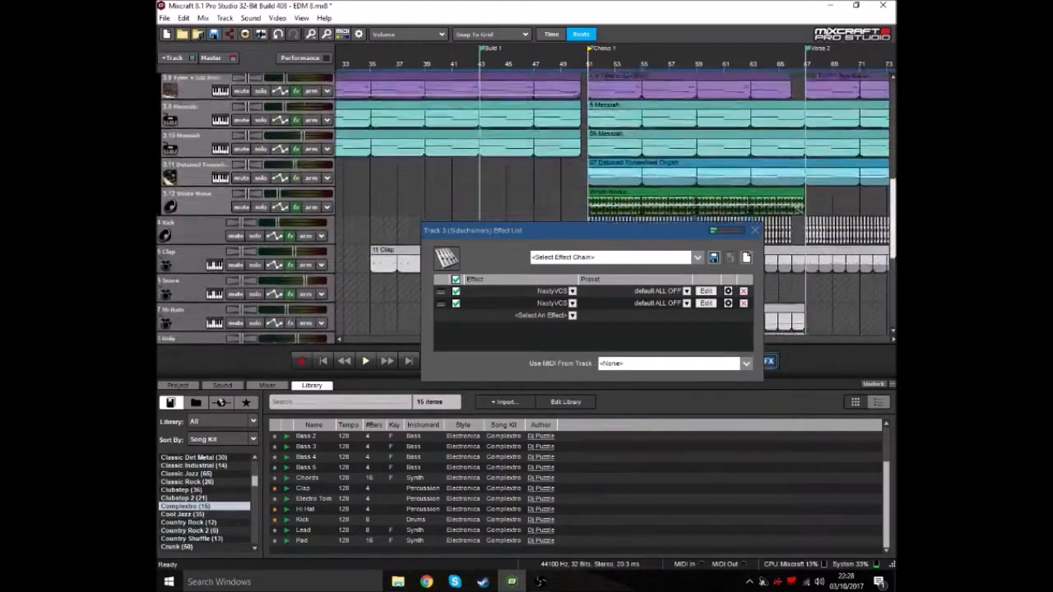
scroll(248, 183, down, 1)
click(247, 183)
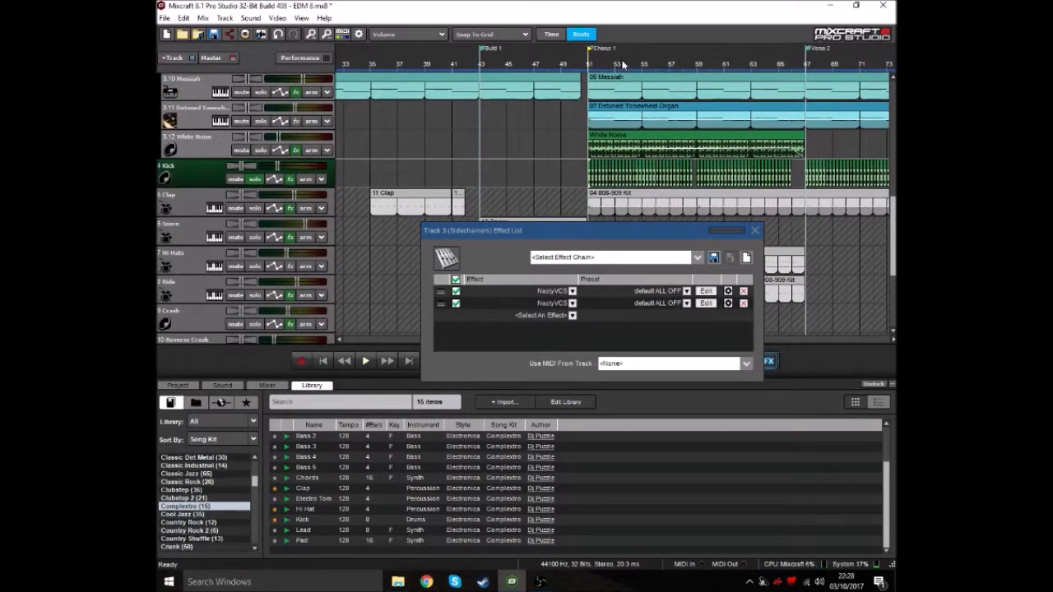
key(space)
click(256, 179)
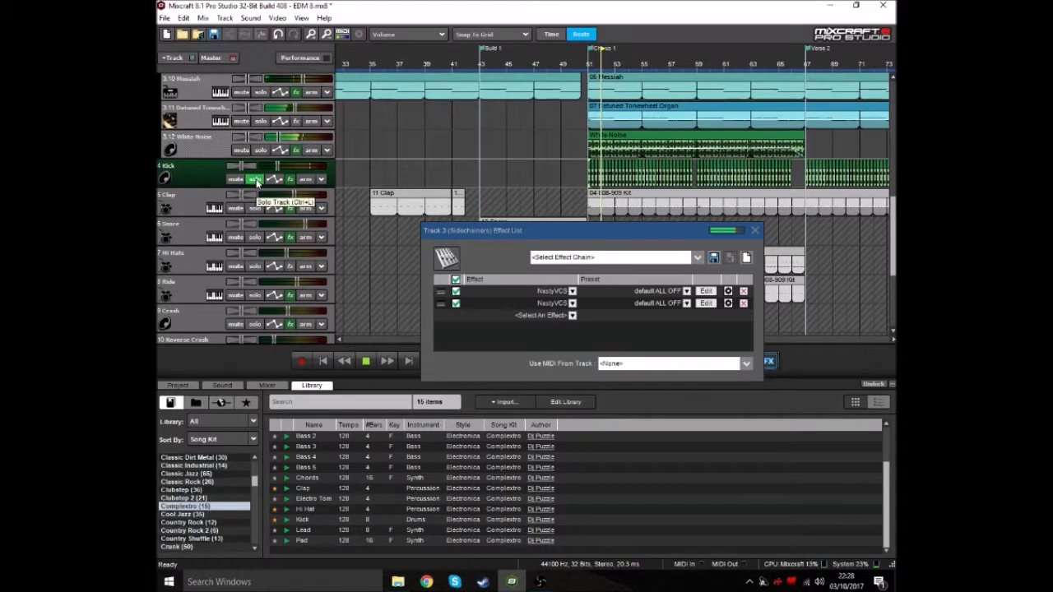
key(space)
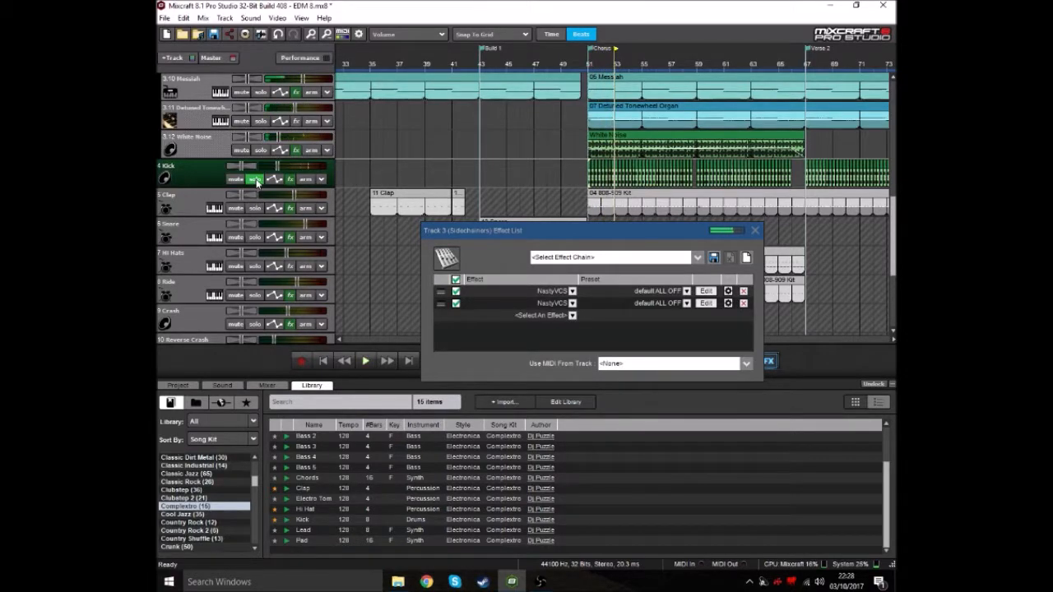
click(256, 179)
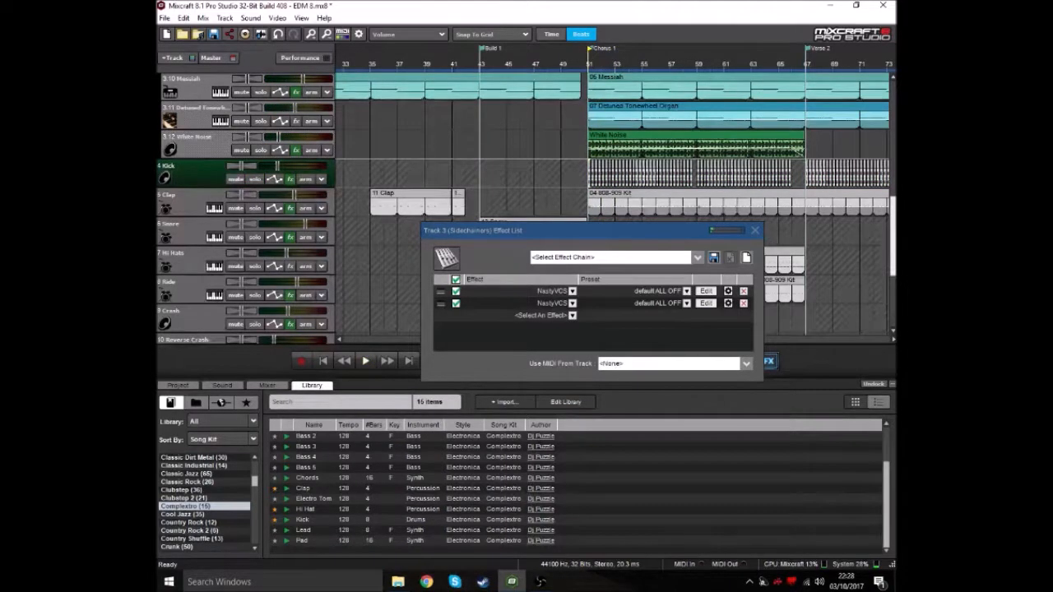
Close the Sidechainers effect list and examine which tracks belong to the submix from Chorus 1 through the Outro.
scroll(356, 258, up, 5)
click(755, 230)
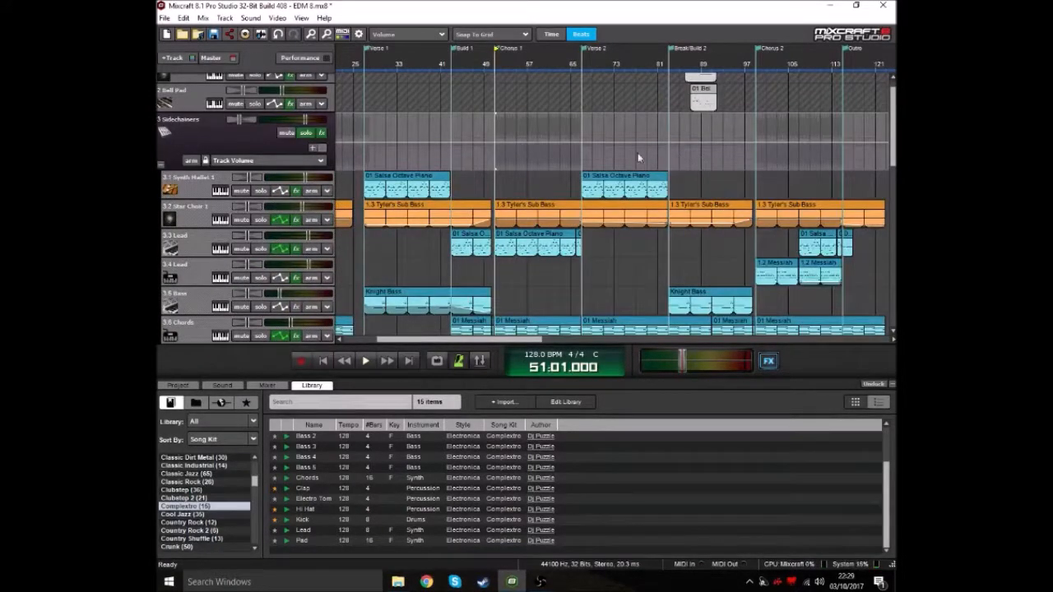
scroll(618, 153, right, 3)
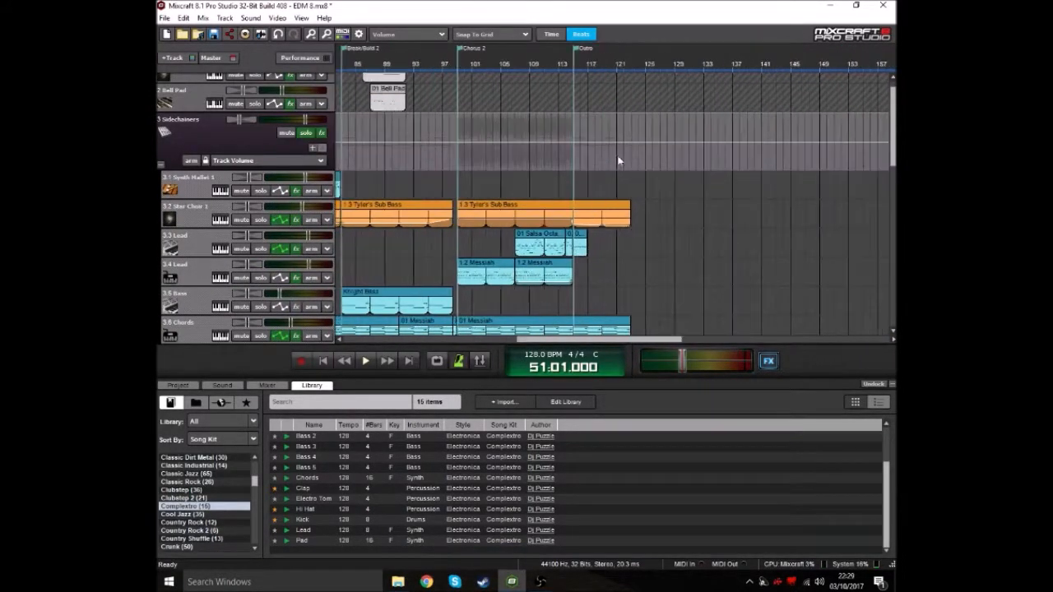
drag(573, 339, 502, 344)
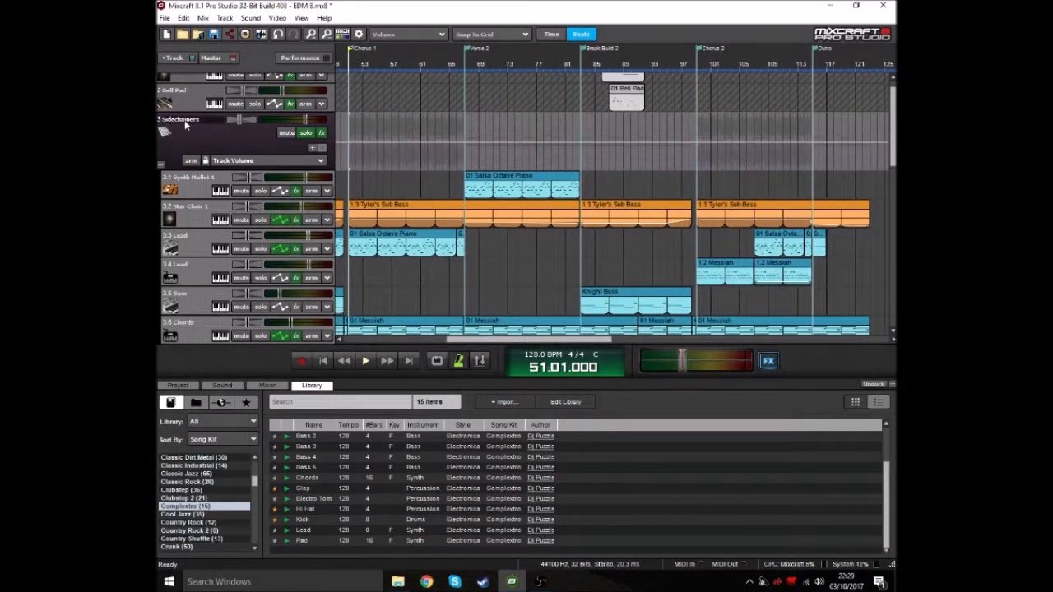
drag(892, 123, 893, 179)
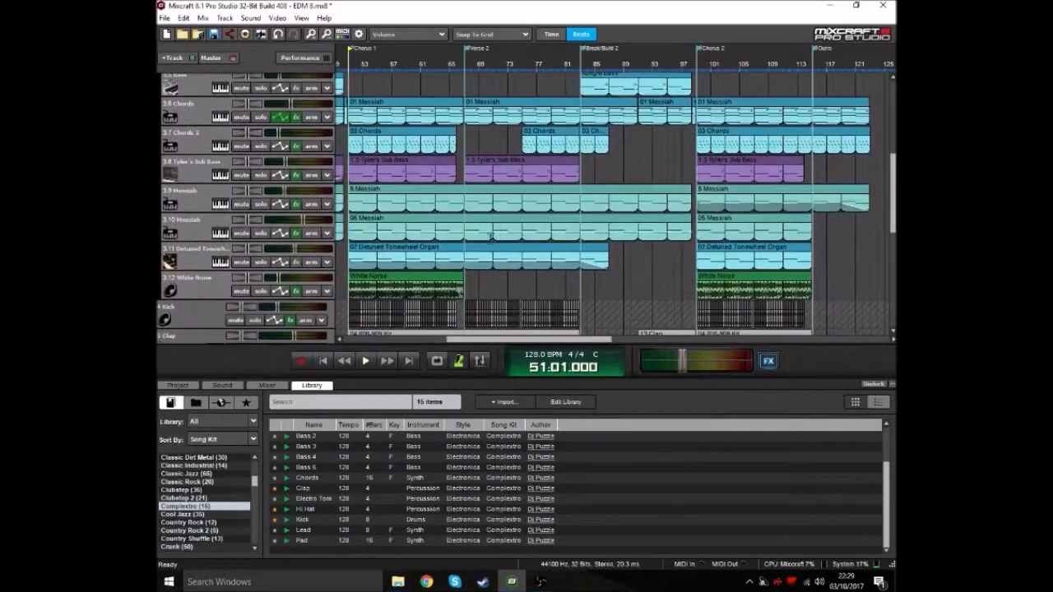
click(382, 72)
scroll(703, 144, up, 5)
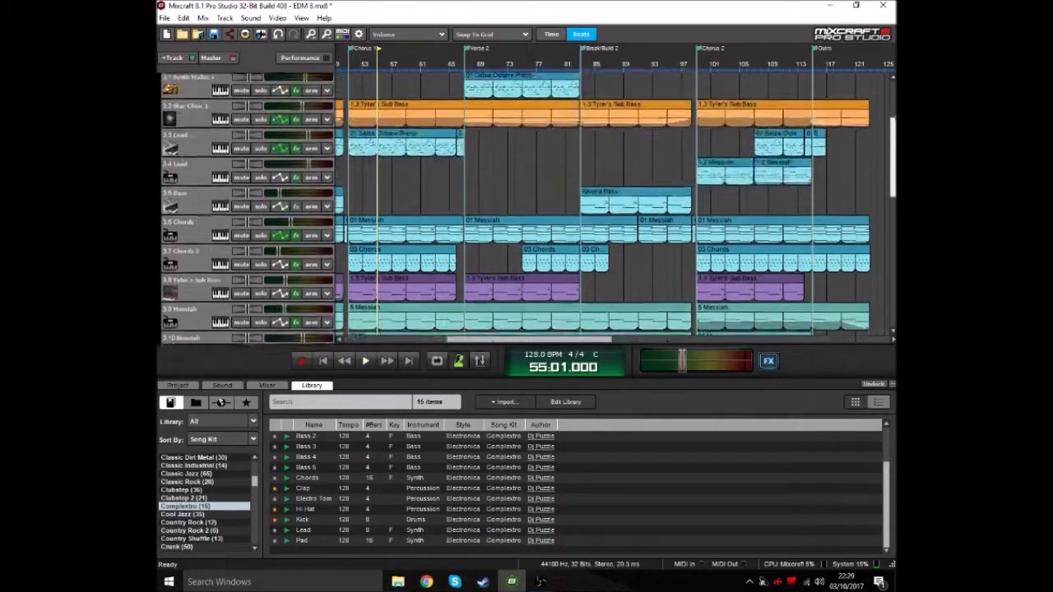
scroll(246, 152, up, 3)
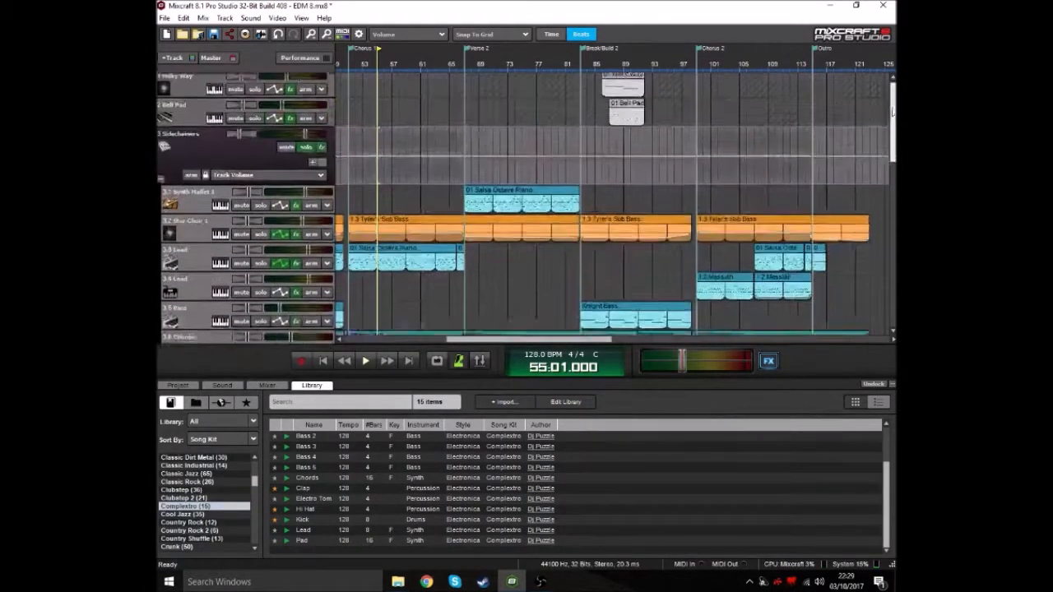
Reopen the Sidechainers effect list to review its two NastyVCS entries and close it.
click(321, 151)
drag(604, 252, 573, 193)
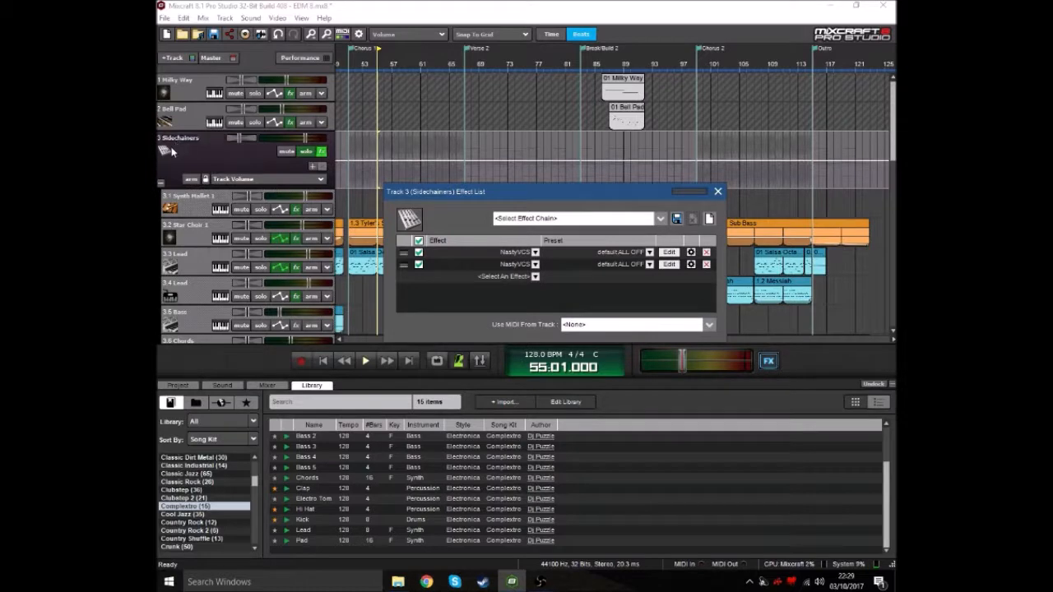
click(216, 149)
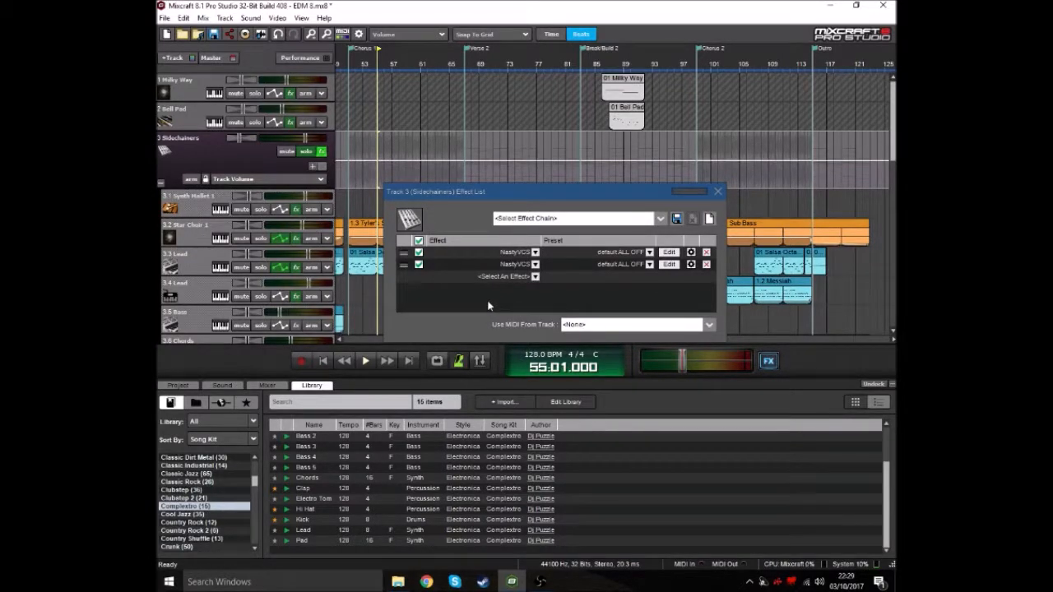
click(716, 191)
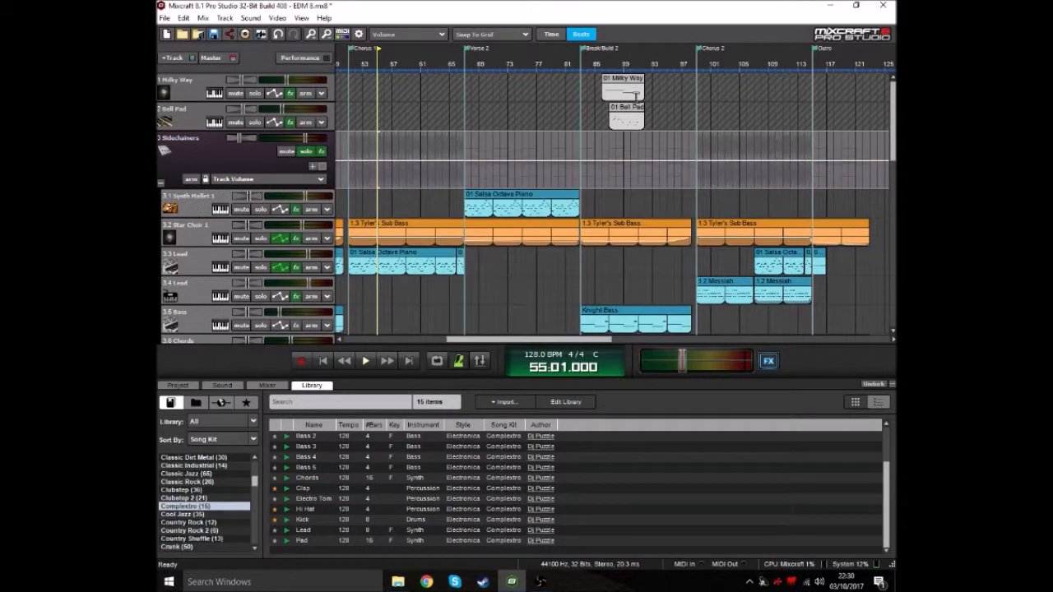
Place the playhead at Verse 2 in bar 67, solo Synth Mallet 1 and audition its pattern.
click(465, 68)
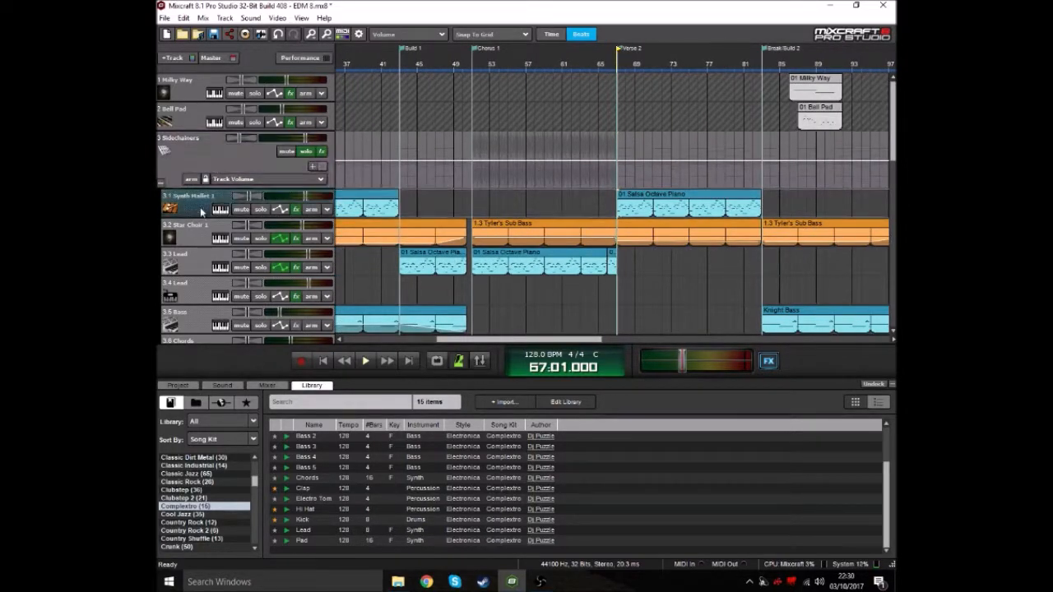
scroll(555, 170, up, 1)
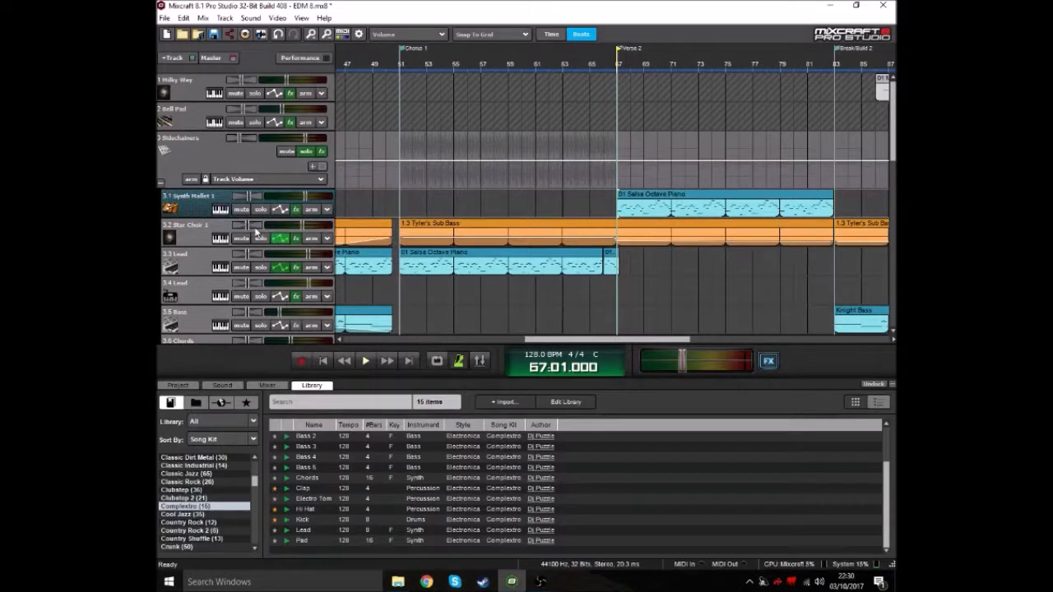
click(261, 210)
key(space)
scroll(664, 145, up, 1)
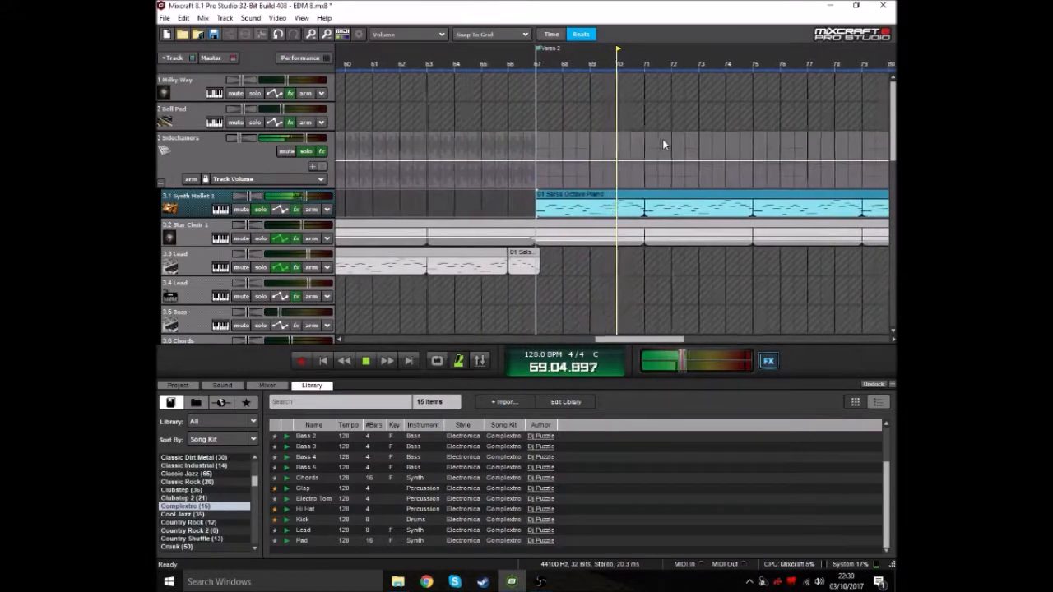
key(space)
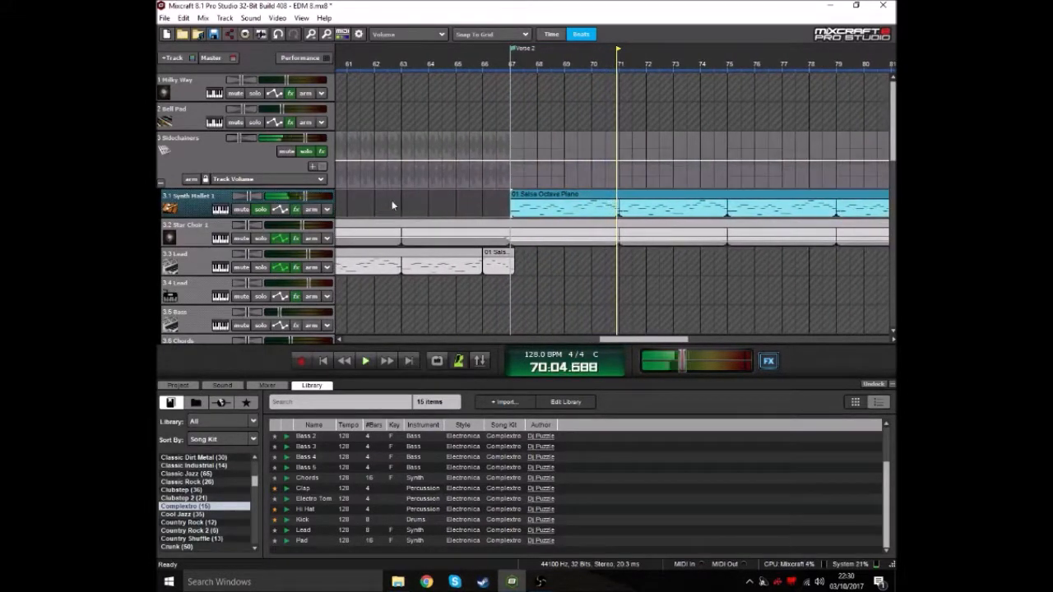
Return the playhead to bar 67 and open the Classic Reverb settings of the Synth Mallet 1 track.
scroll(651, 162, down, 6)
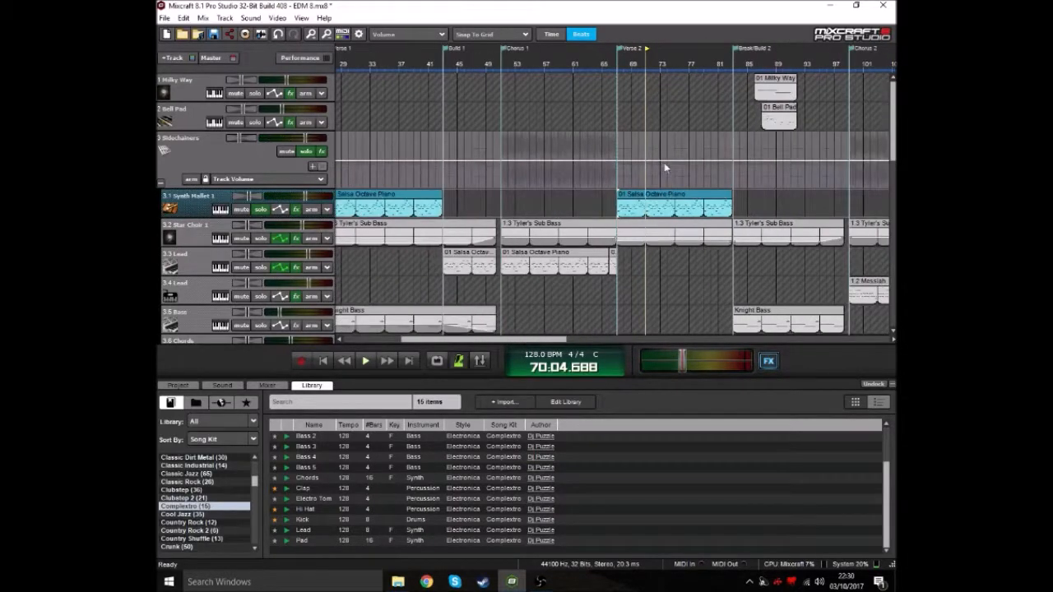
scroll(656, 154, up, 2)
click(618, 64)
scroll(653, 112, up, 3)
click(227, 212)
drag(552, 248, 443, 251)
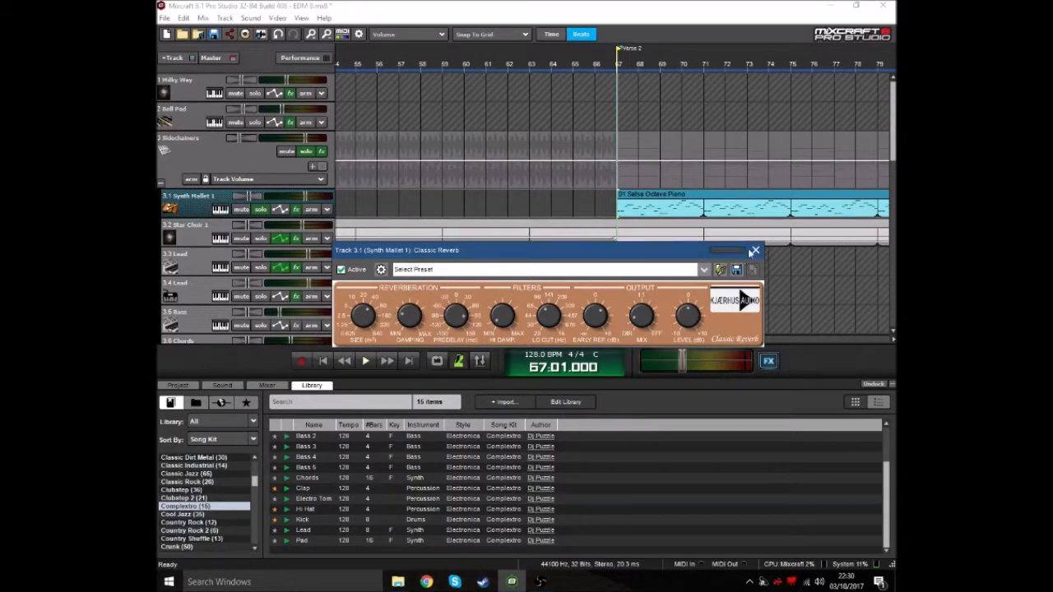
Deactivate the Classic Reverb on Synth Mallet 1 and audition Verse 2 without it.
click(341, 270)
scroll(622, 159, up, 1)
key(space)
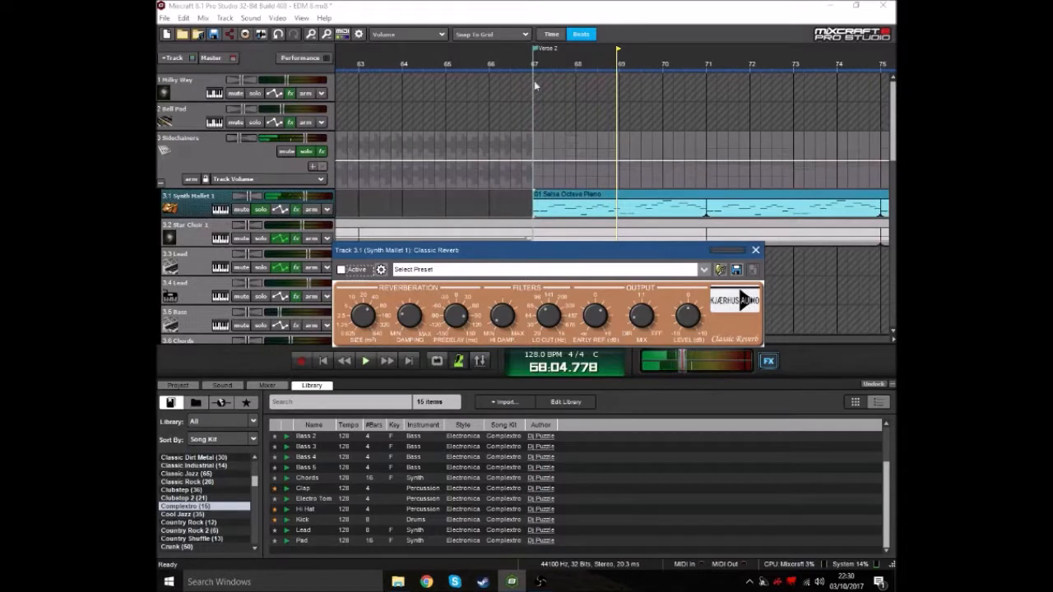
Reactivate the Classic Reverb on Synth Mallet 1, audition Verse 2 from bar 67 and close the effect.
click(532, 70)
click(341, 270)
key(space)
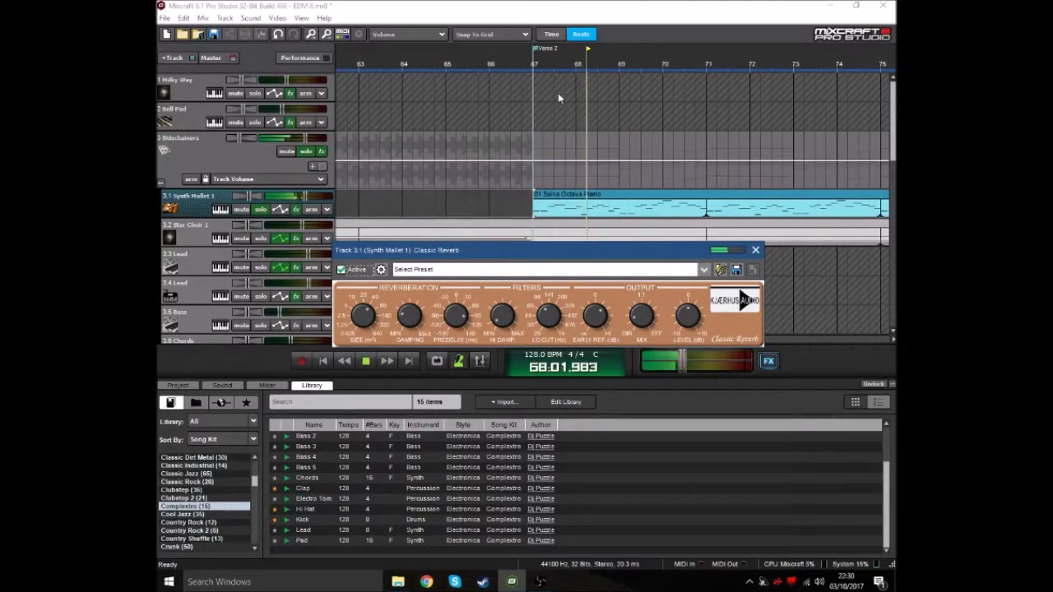
key(space)
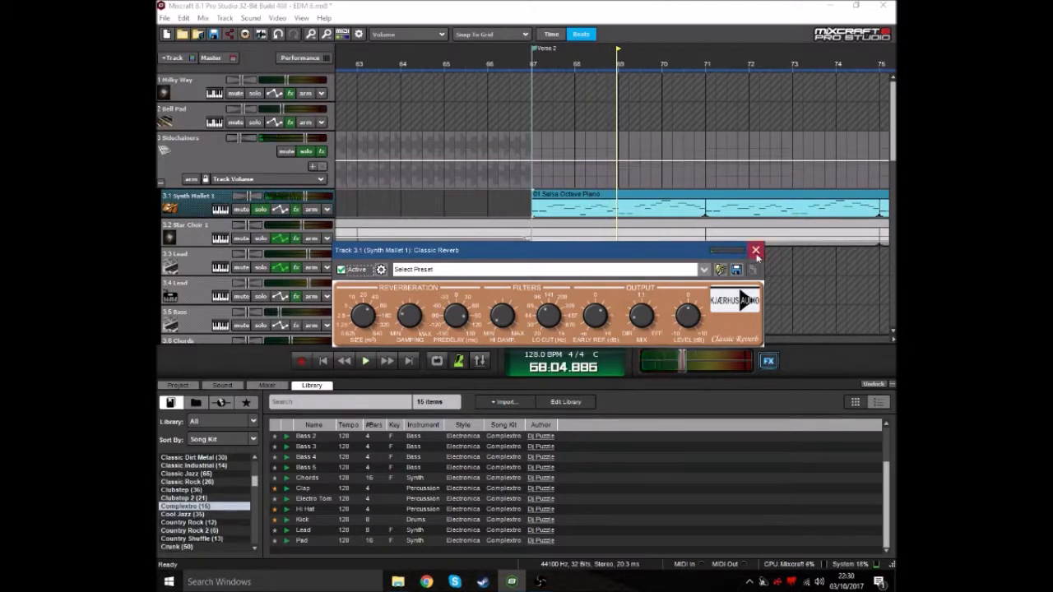
click(755, 250)
Return the playhead to bar 67, check Synth Mallet 1's volume level and turn off its solo.
click(534, 58)
scroll(586, 188, up, 2)
scroll(590, 191, down, 5)
scroll(638, 190, up, 4)
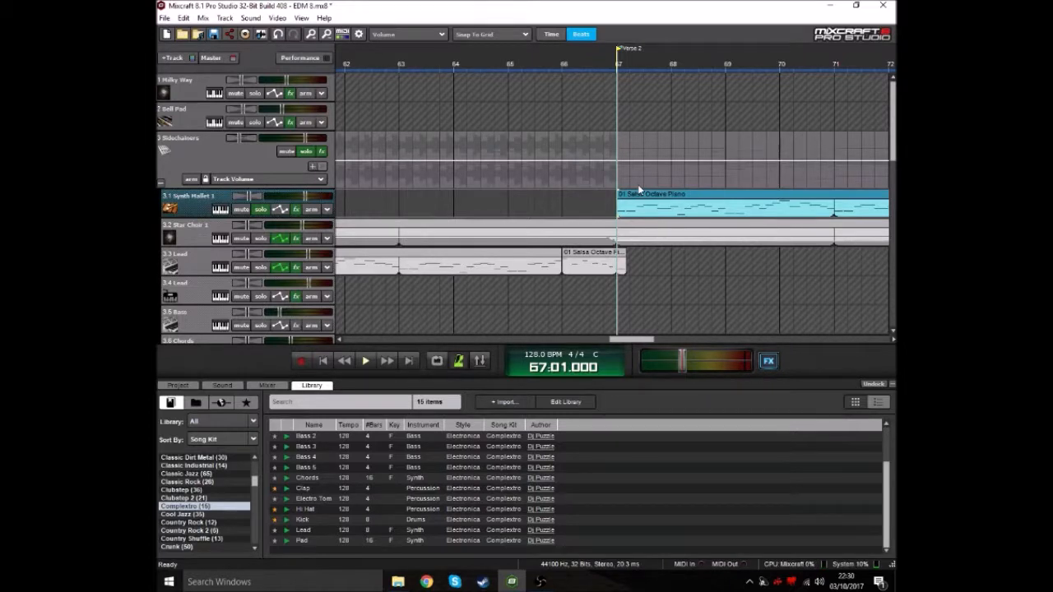
mouse_move(304, 195)
scroll(662, 206, down, 3)
scroll(687, 208, up, 3)
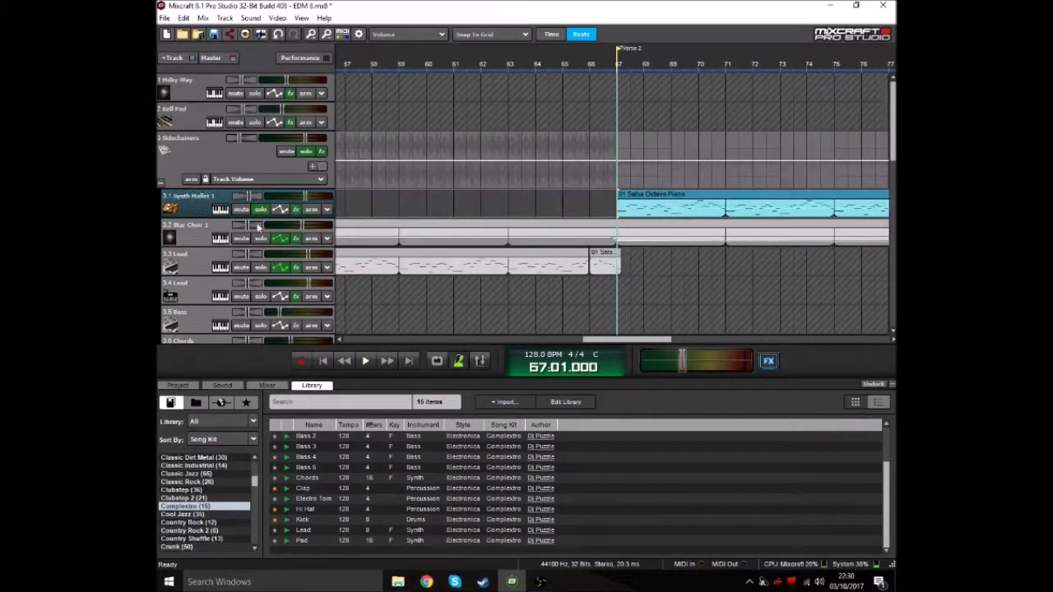
click(261, 210)
Select and solo the Star Choir 1 track and audition its part from Verse 2 at bar 67.
scroll(708, 186, down, 5)
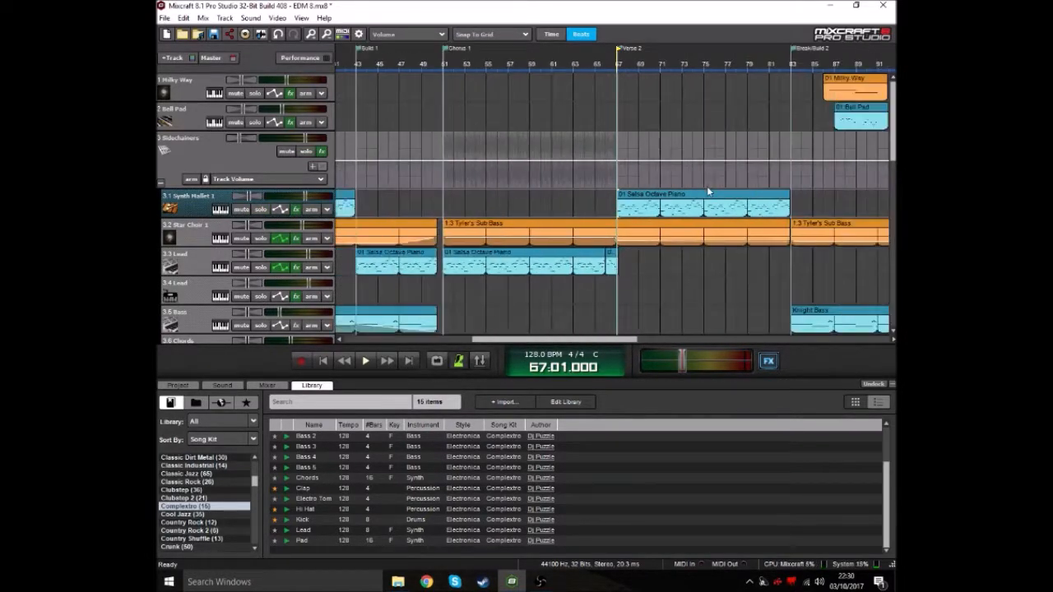
scroll(702, 186, up, 4)
scroll(689, 230, down, 4)
scroll(687, 230, down, 2)
scroll(685, 226, up, 5)
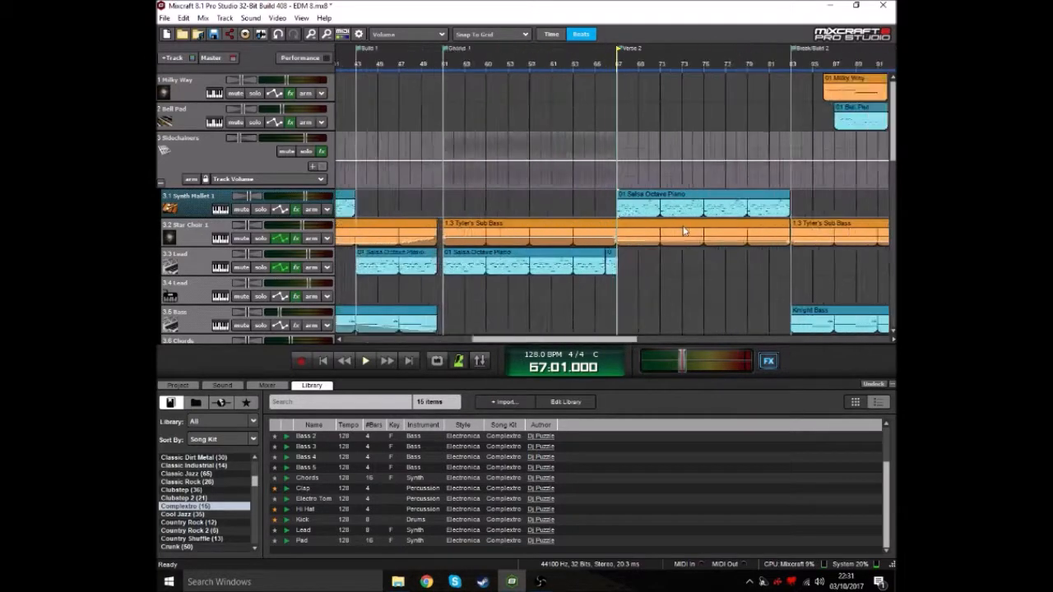
click(190, 239)
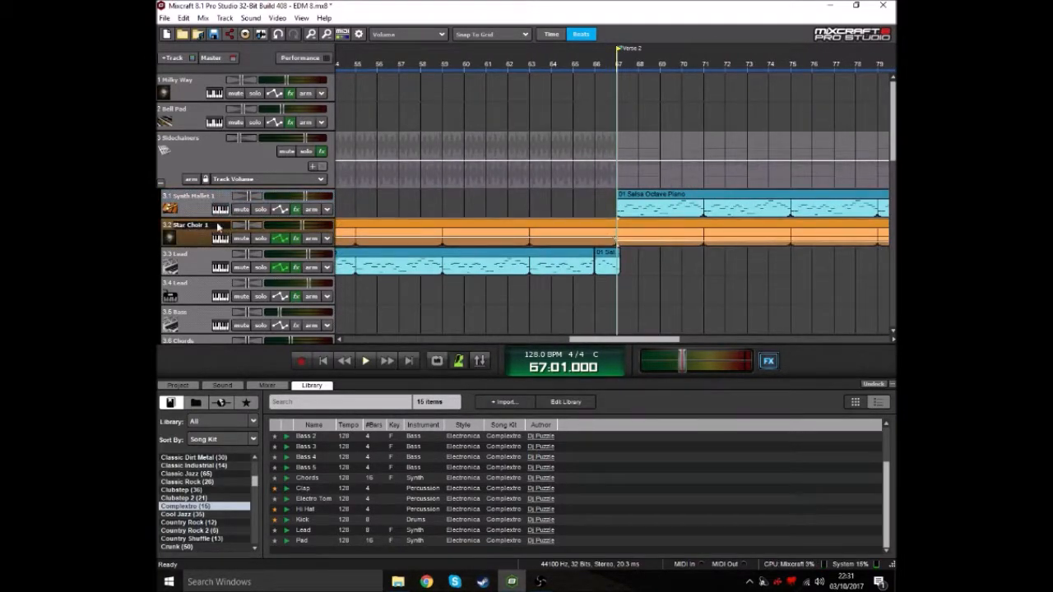
scroll(679, 175, down, 1)
scroll(684, 178, up, 3)
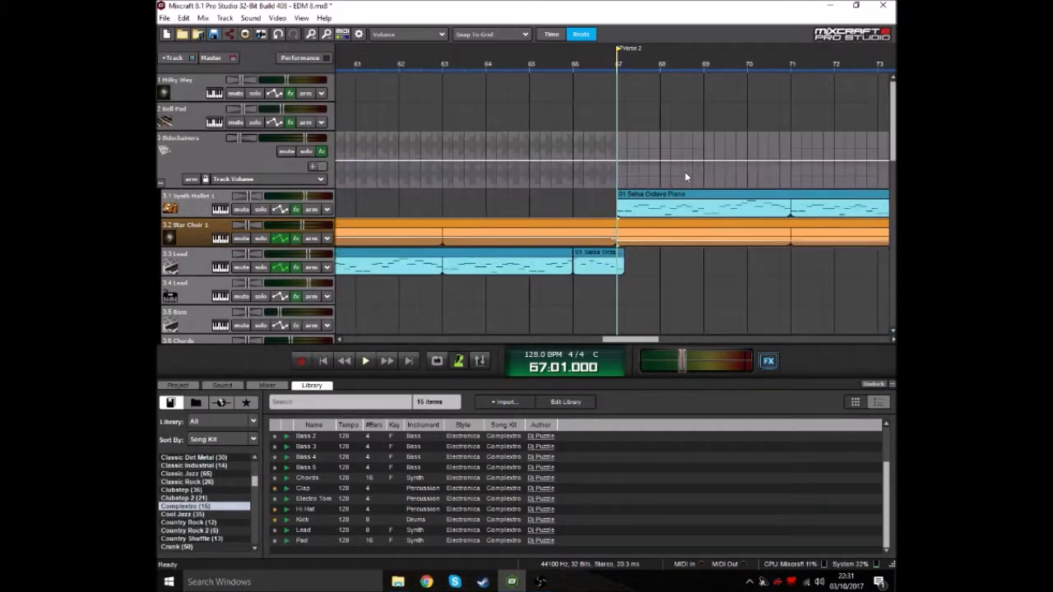
click(260, 237)
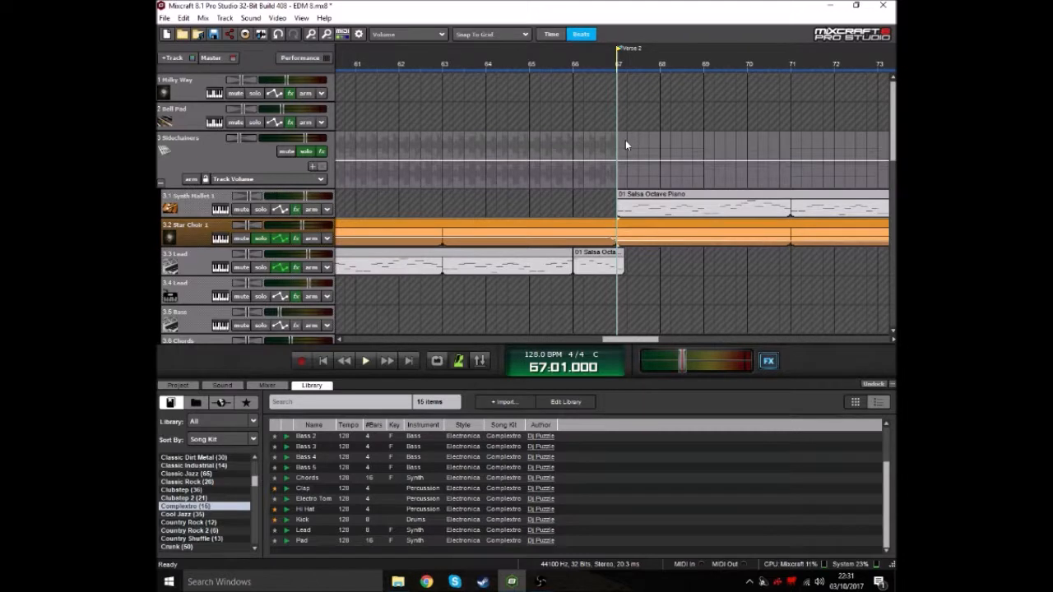
key(space)
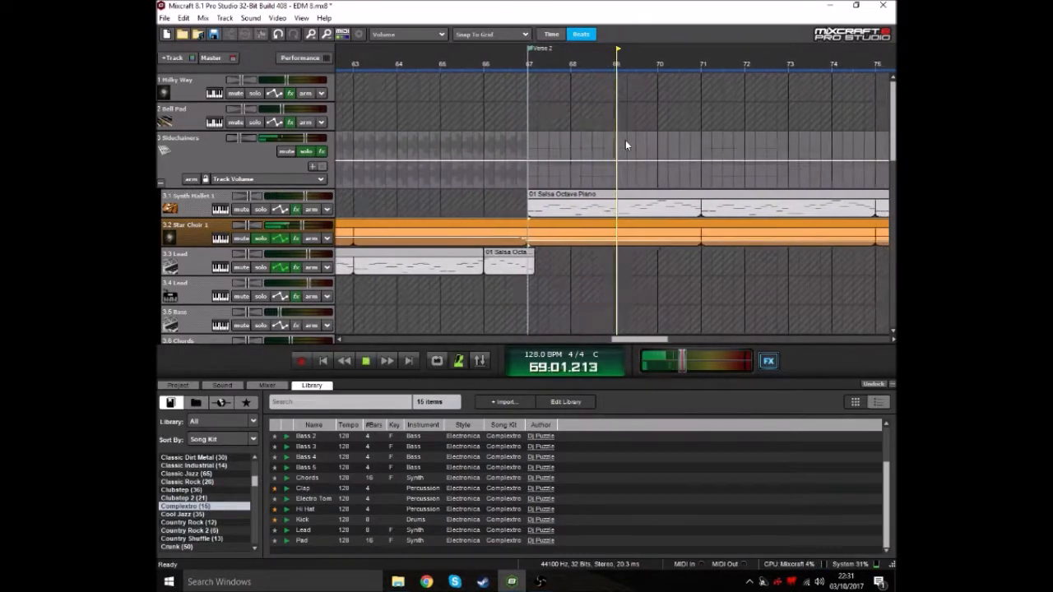
key(space)
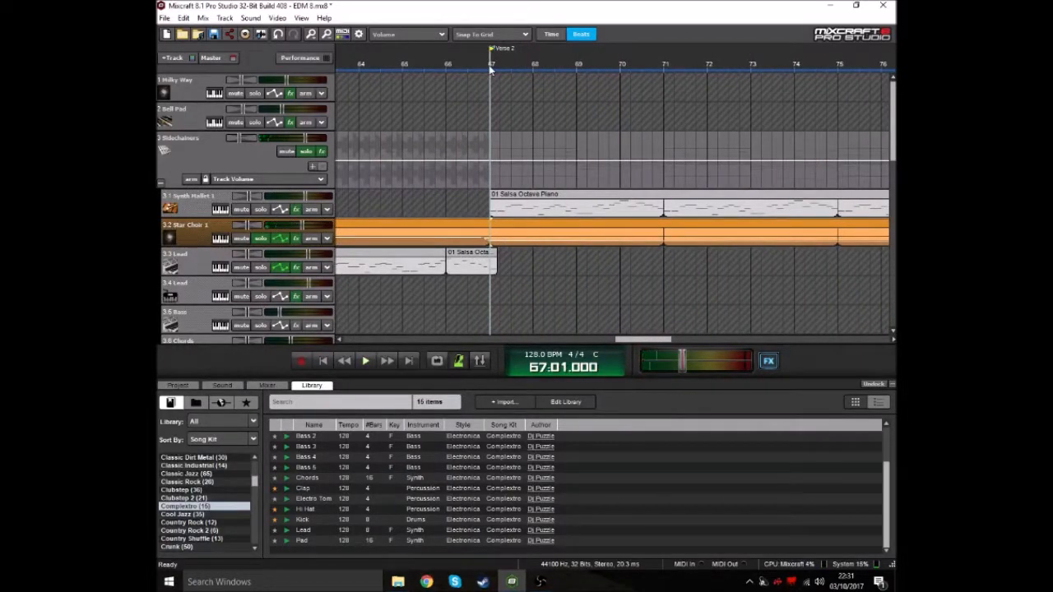
Open Star Choir 1's effects, review the Classic Chorus settings and close them.
scroll(568, 202, down, 10)
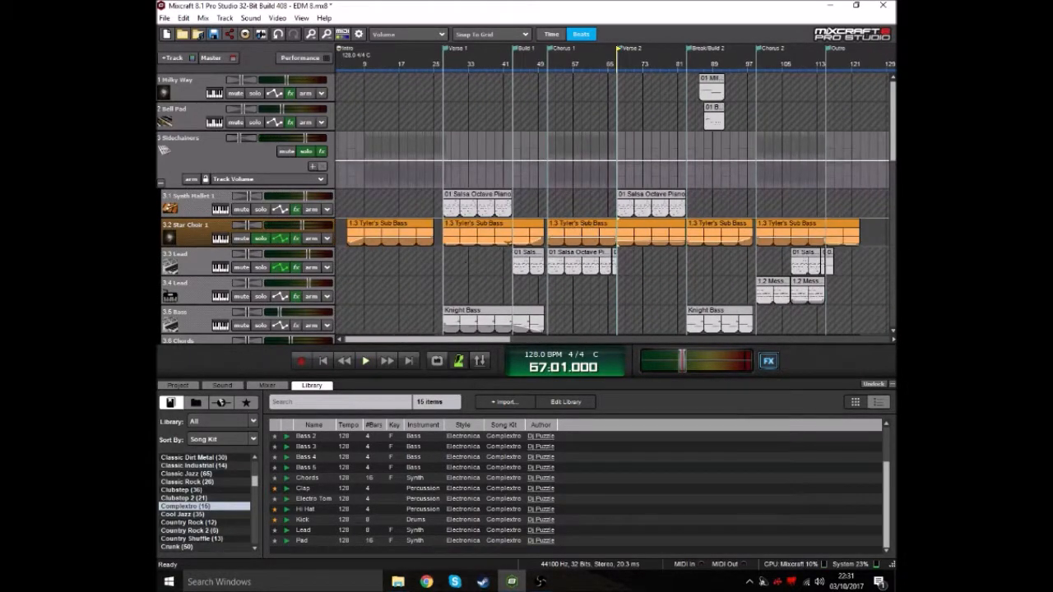
scroll(578, 175, up, 4)
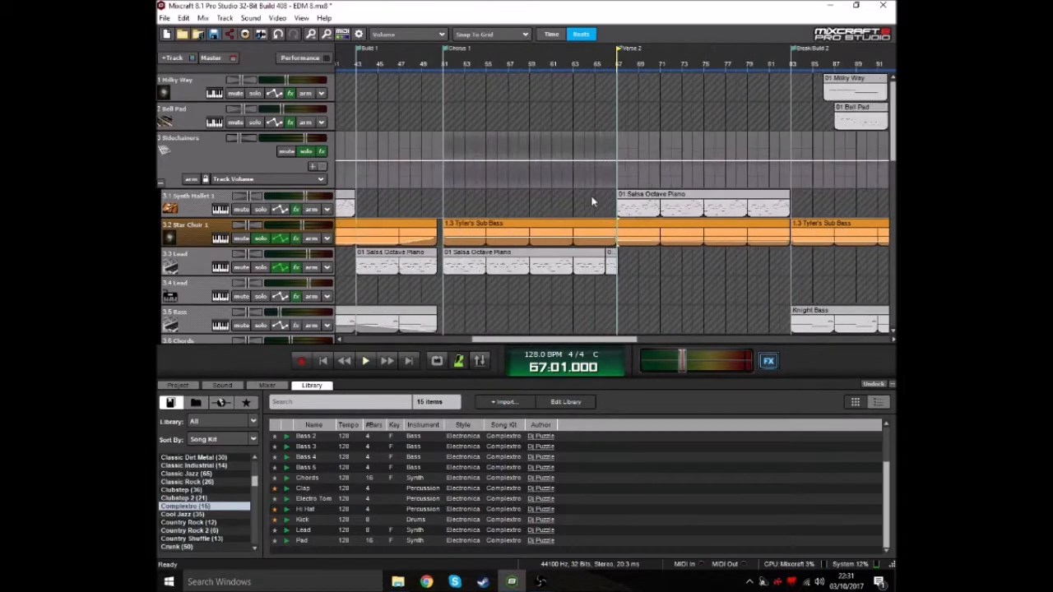
scroll(608, 218, up, 4)
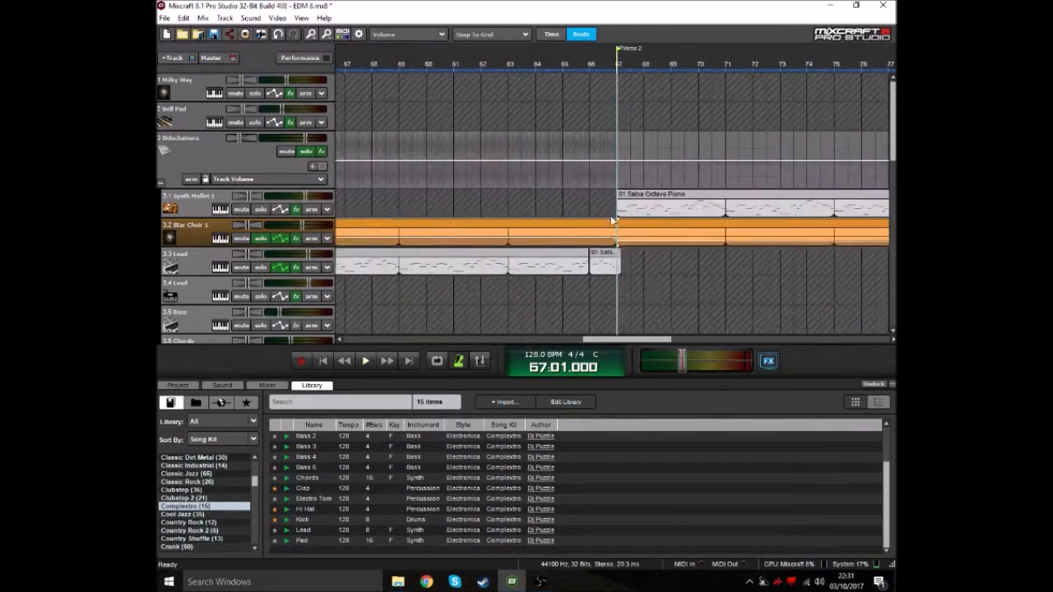
drag(662, 341, 672, 340)
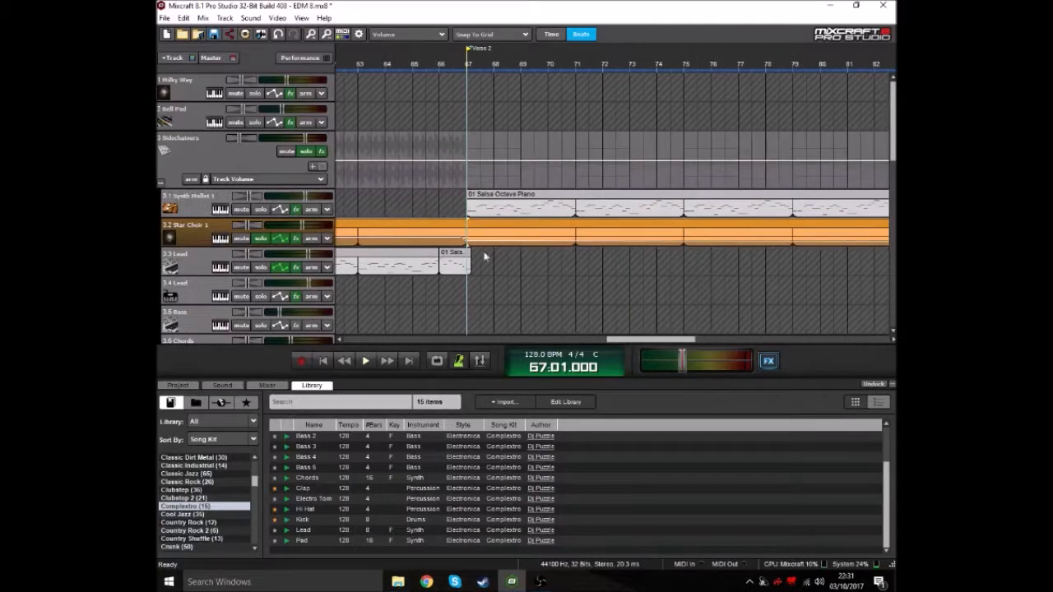
right_click(226, 240)
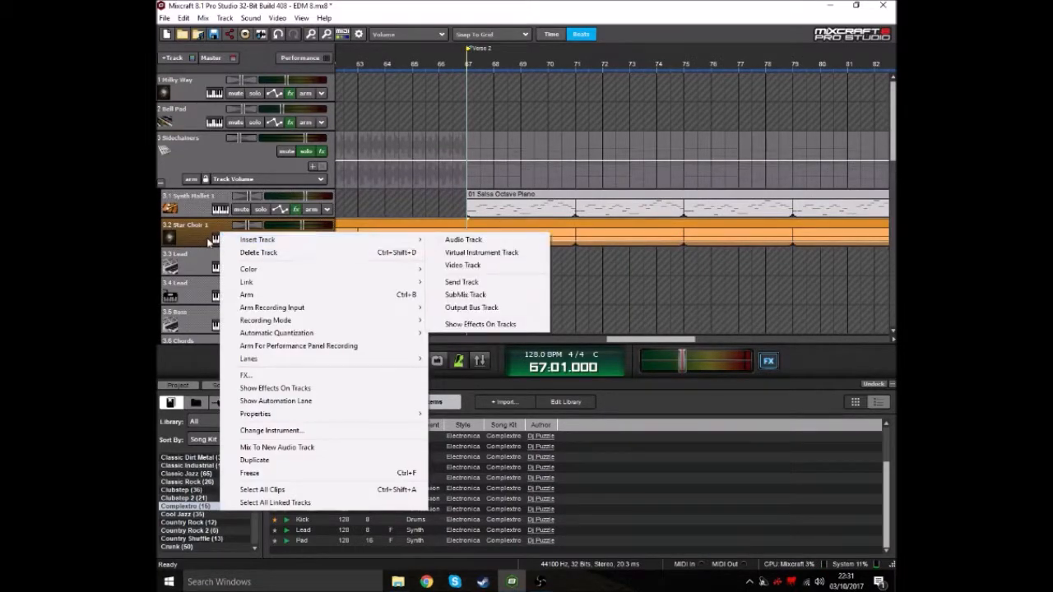
click(245, 375)
drag(570, 242, 539, 273)
drag(691, 250, 696, 175)
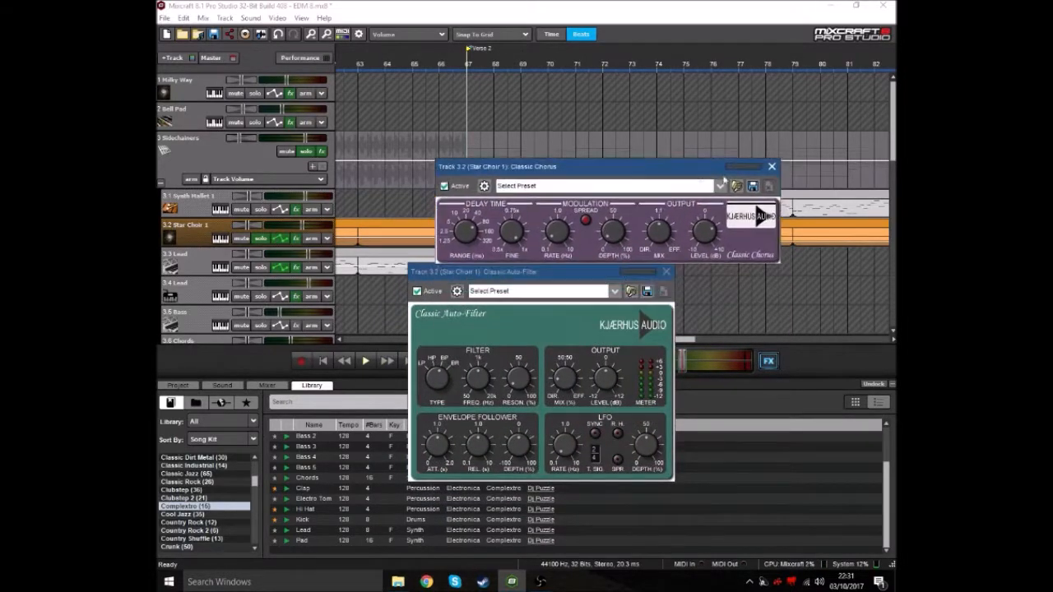
click(773, 166)
Review the Classic Auto-Filter settings of Star Choir 1 and close them.
mouse_move(566, 275)
mouse_down()
mouse_move(556, 134)
mouse_move(592, 134)
mouse_move(571, 132)
mouse_move(551, 198)
mouse_move(551, 279)
mouse_move(555, 256)
mouse_up()
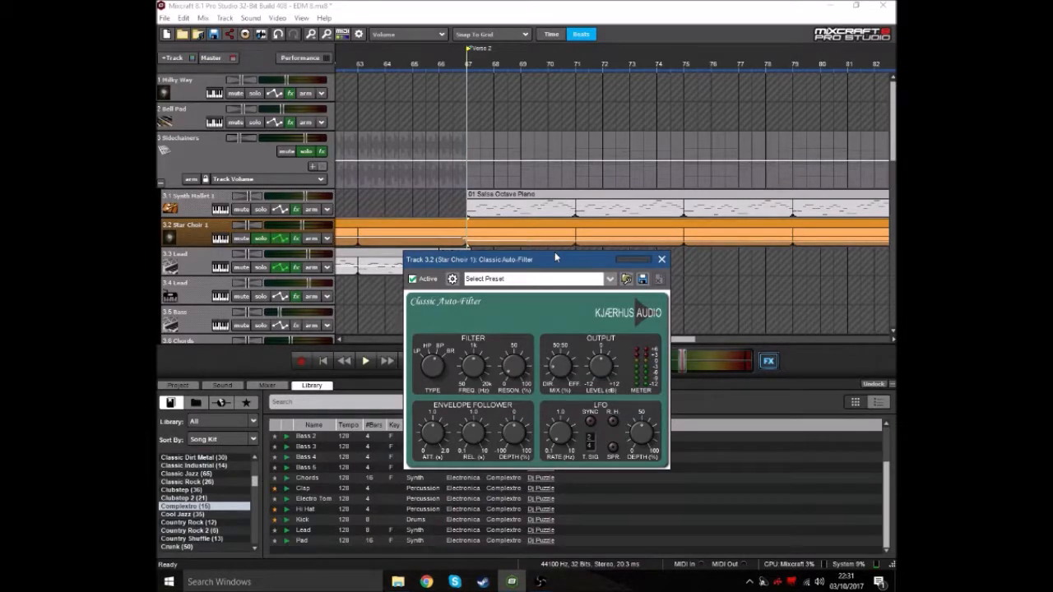
drag(555, 257, 616, 175)
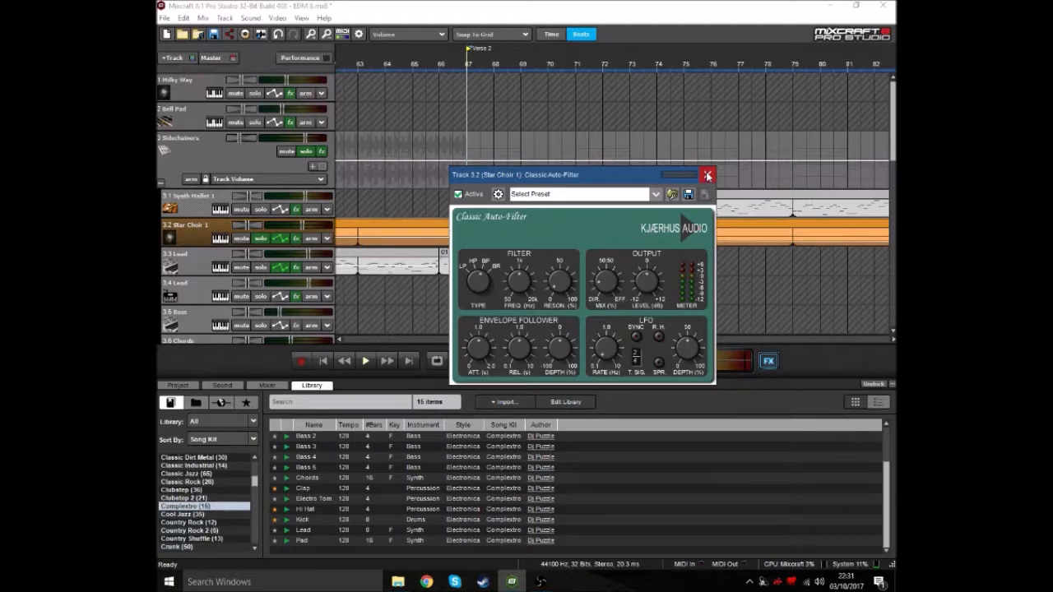
click(707, 175)
scroll(593, 228, down, 3)
scroll(575, 255, up, 5)
scroll(495, 230, down, 3)
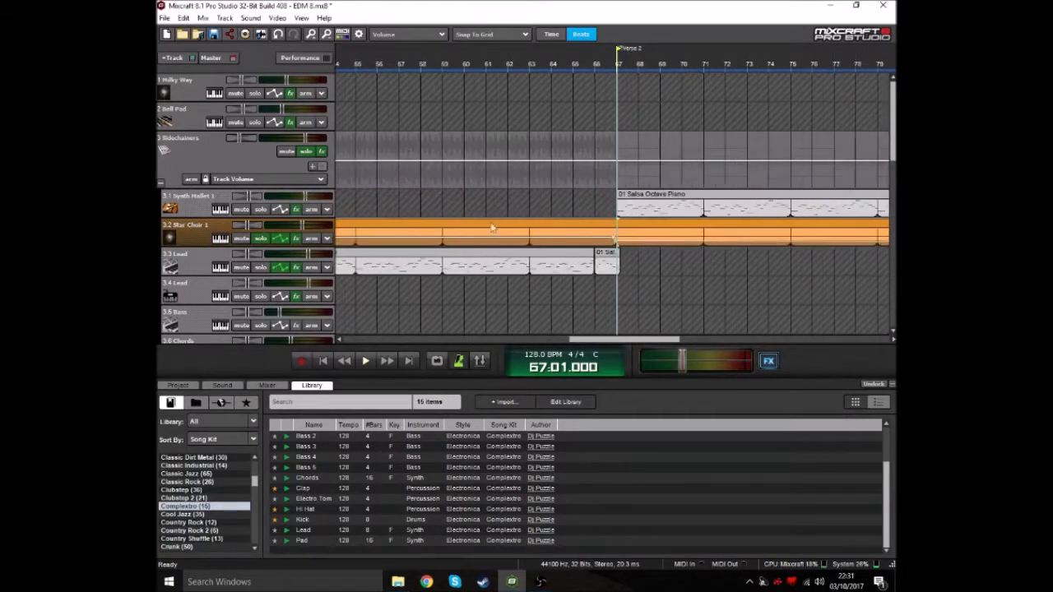
Check Star Choir 1's volume level and show its Track Volume automation lane.
mouse_move(303, 225)
click(288, 239)
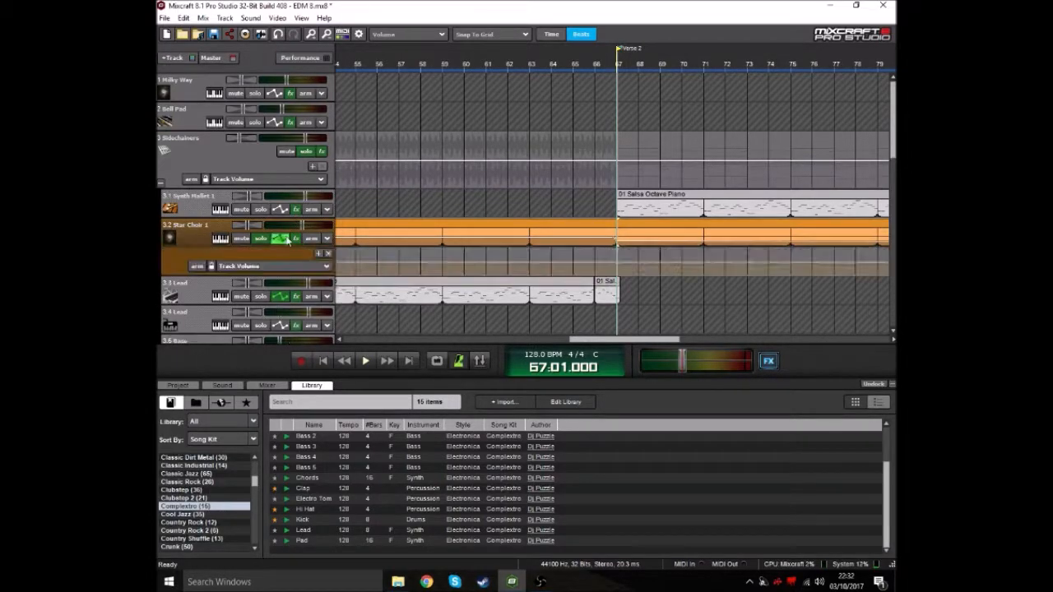
scroll(518, 239, down, 5)
scroll(518, 239, up, 5)
Place the playhead at bar 50 and audition Star Choir 1's volume automation leading into Chorus 1.
click(391, 73)
scroll(500, 165, up, 3)
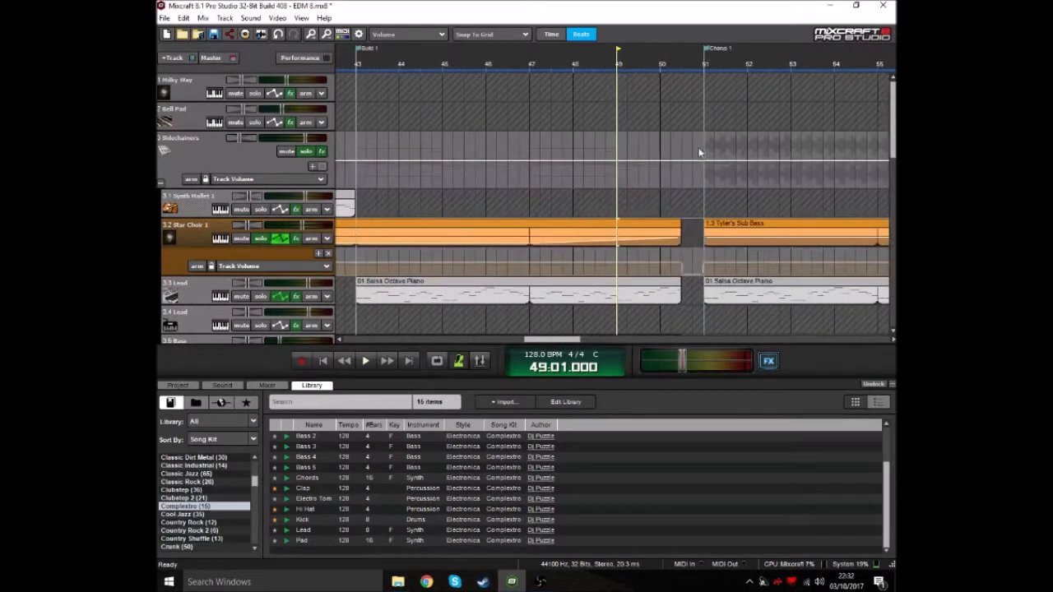
click(654, 79)
scroll(673, 147, up, 4)
key(space)
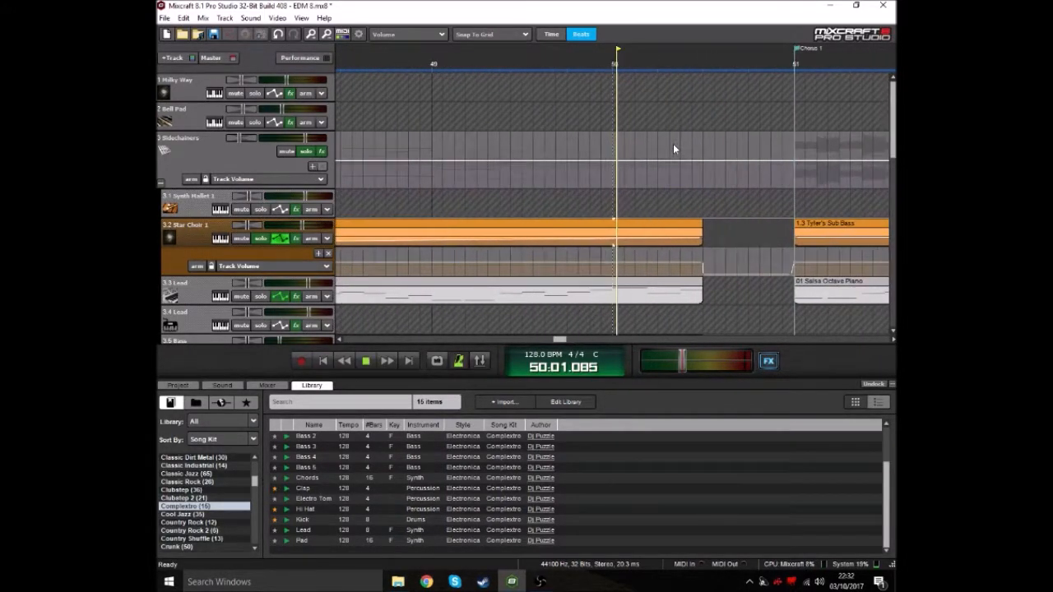
key(space)
scroll(650, 156, down, 3)
scroll(664, 228, up, 6)
scroll(733, 208, down, 9)
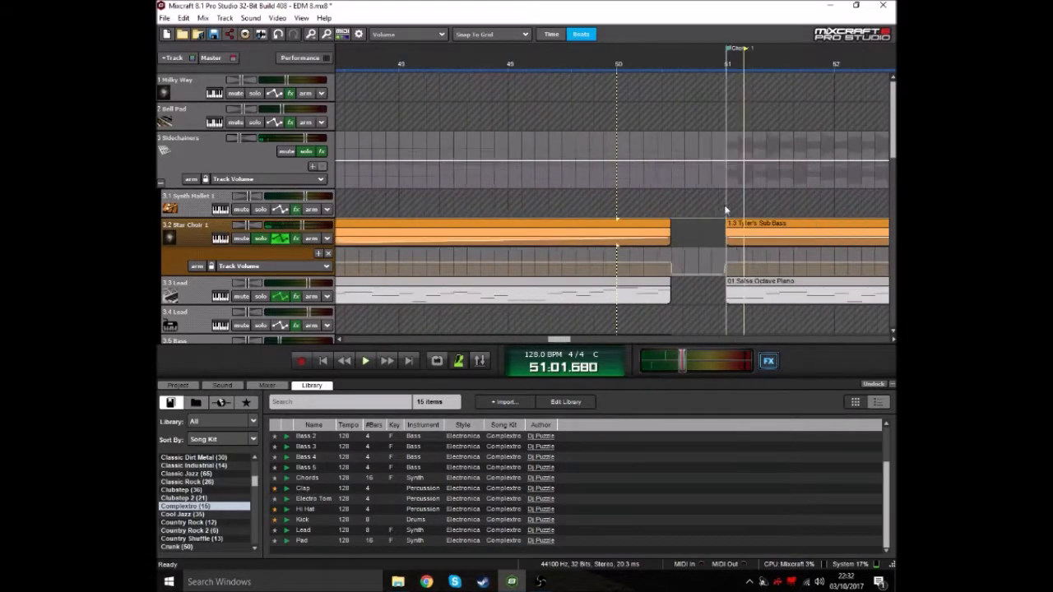
Turn off Star Choir 1's solo and hide its automation lane.
click(761, 62)
scroll(702, 169, up, 2)
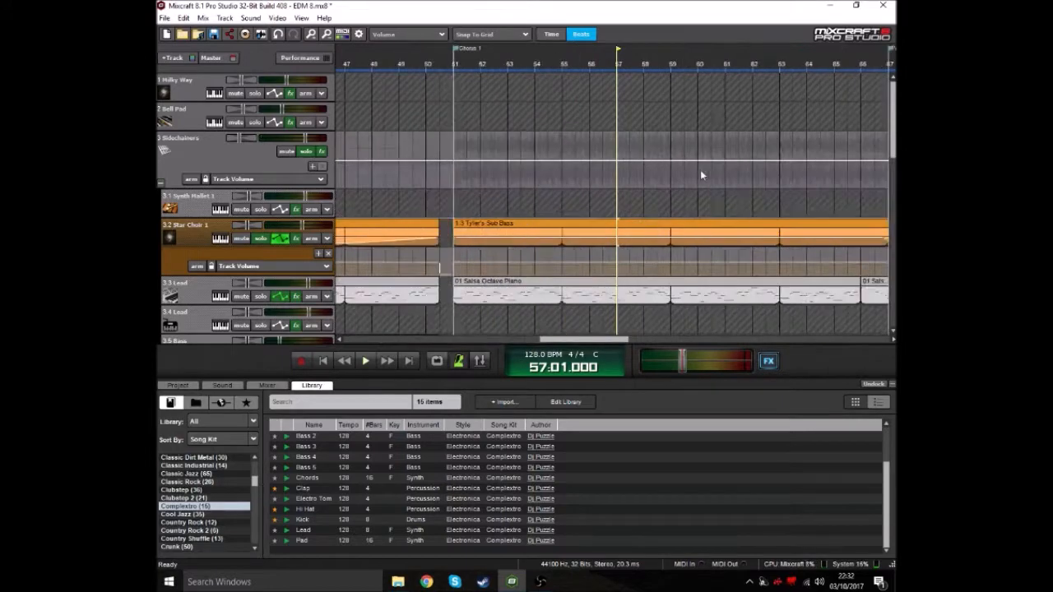
click(259, 239)
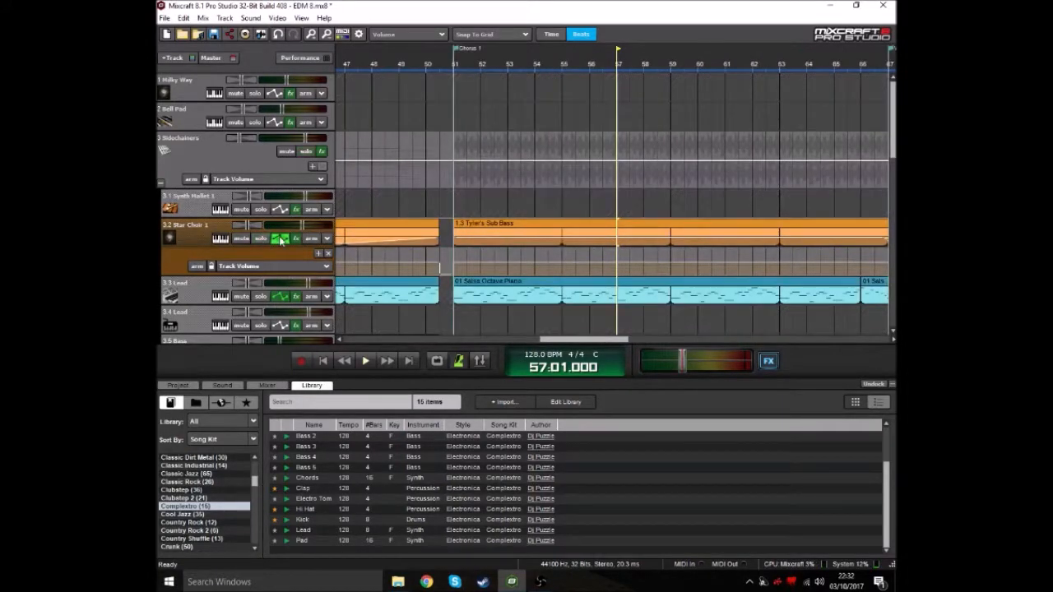
click(280, 239)
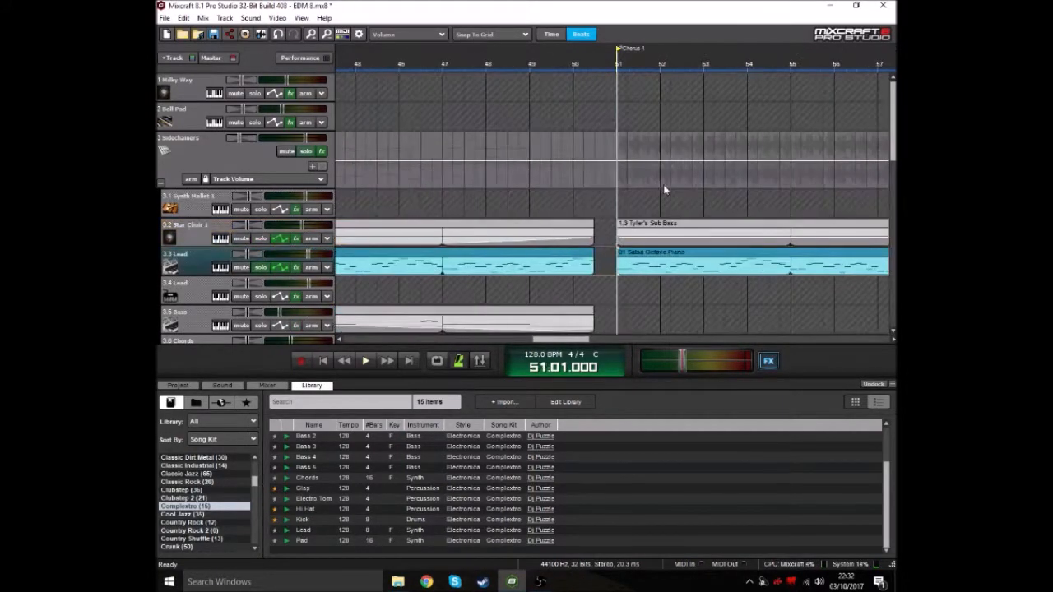
Audition the soloed Lead track 3.3 from Chorus 1 at bar 51 and examine its pattern.
scroll(663, 186, down, 2)
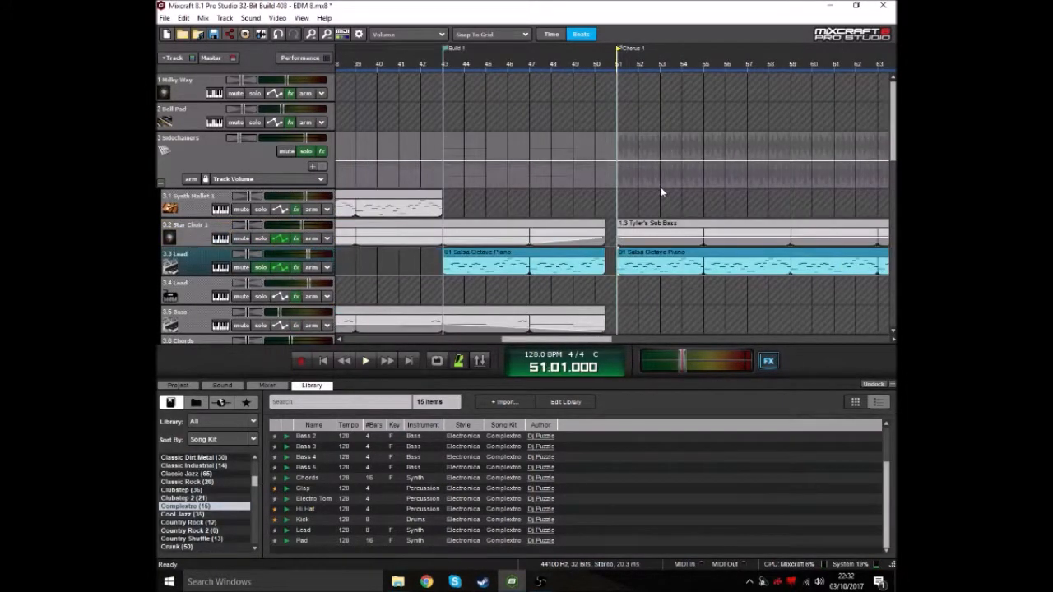
scroll(668, 194, down, 2)
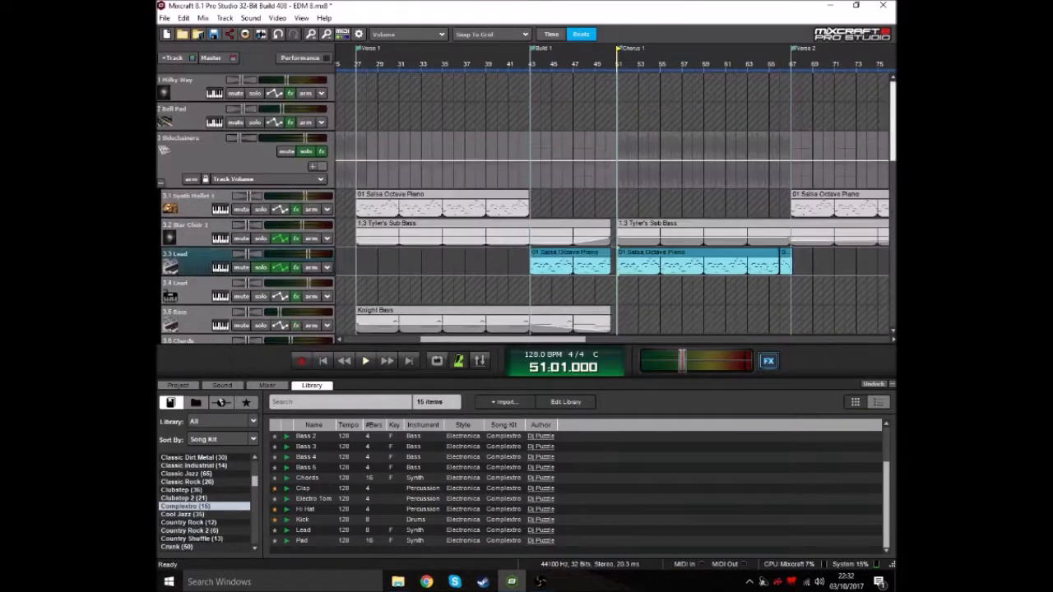
scroll(734, 240, up, 3)
scroll(709, 235, down, 2)
key(space)
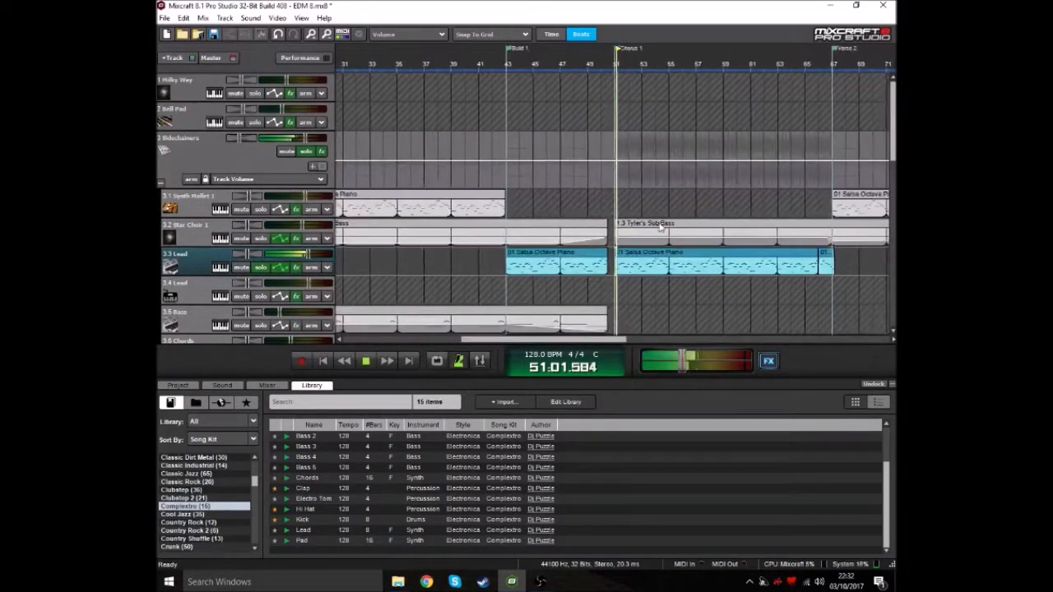
scroll(680, 202, up, 3)
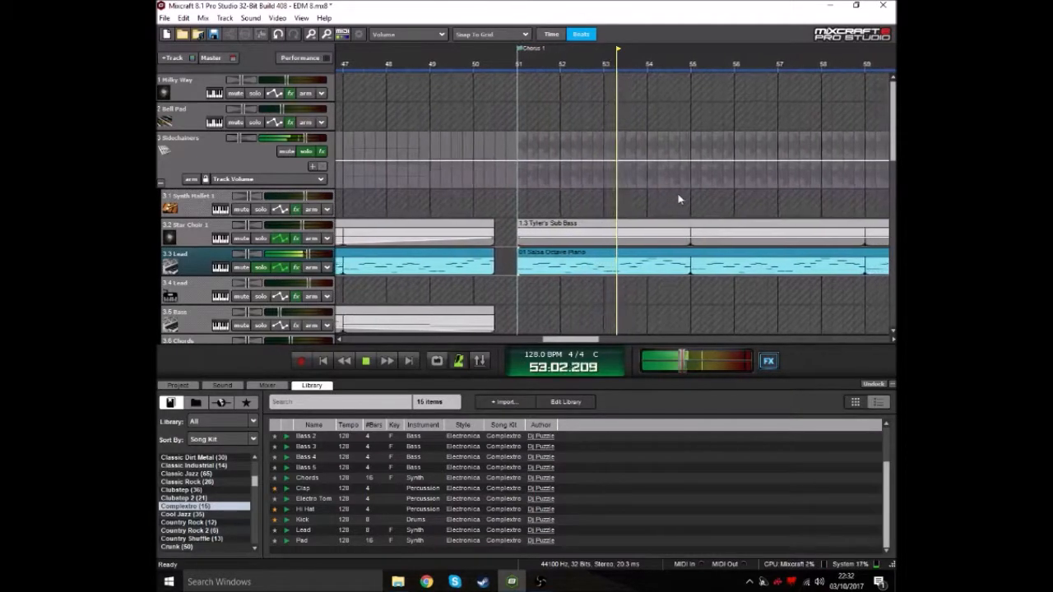
scroll(665, 204, down, 4)
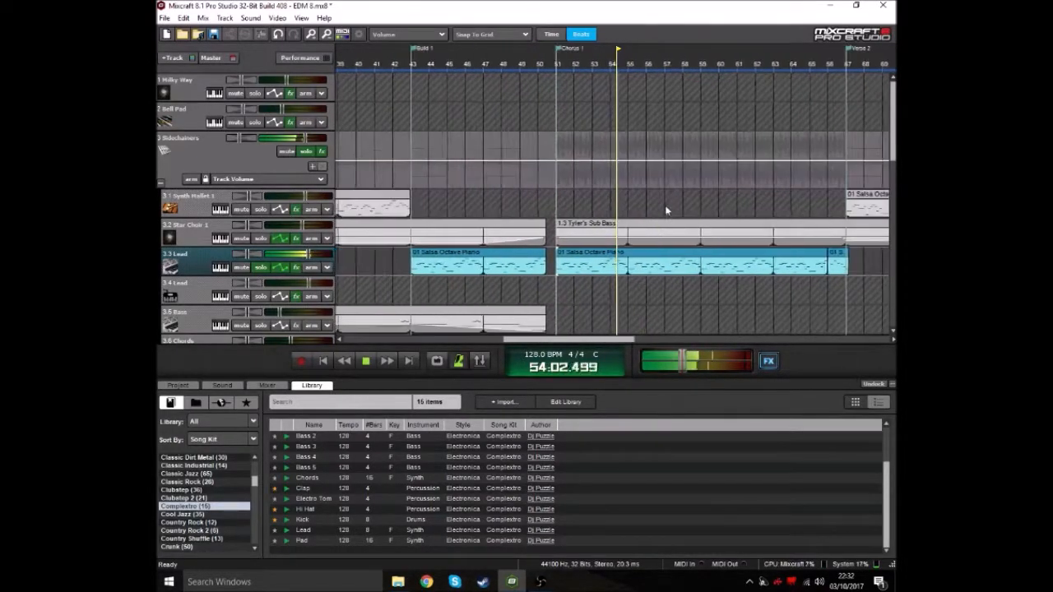
scroll(654, 220, up, 4)
key(space)
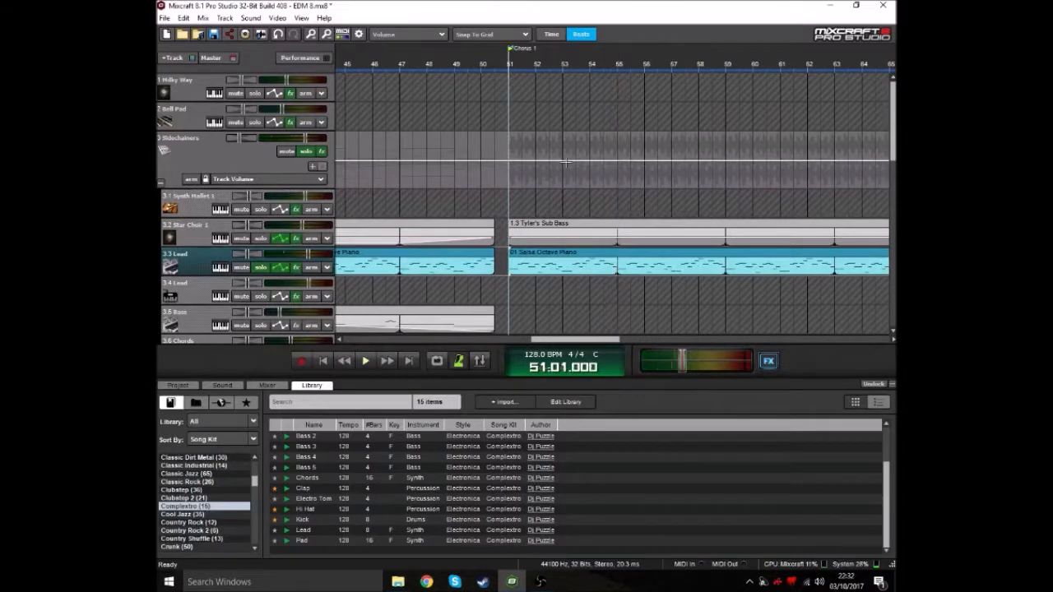
Open Lead track 3.3's Messiah synth and Acoustica Reverb and arrange their windows to examine the settings.
scroll(592, 199, down, 3)
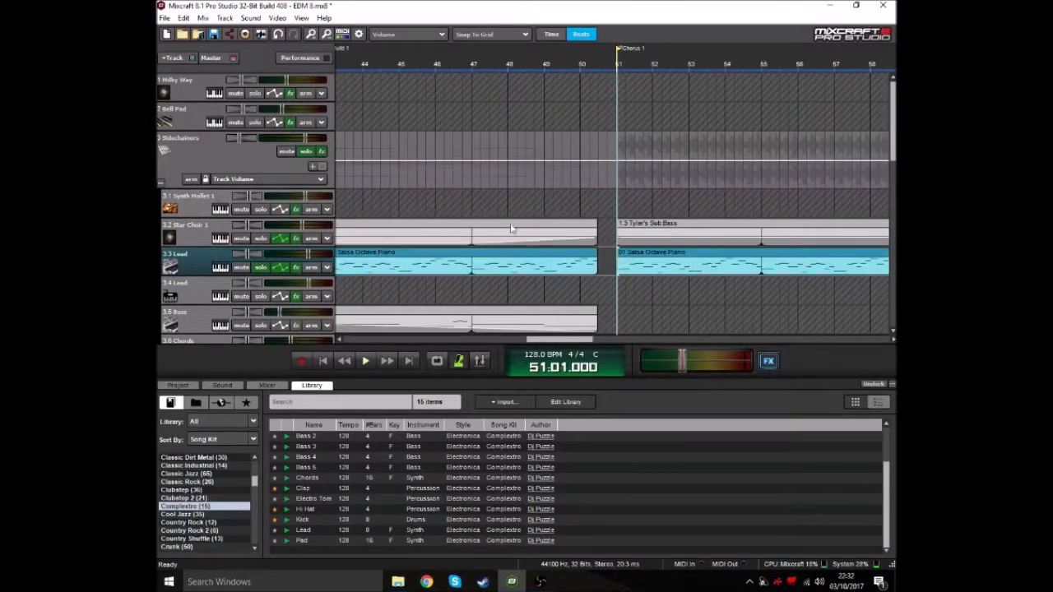
click(220, 267)
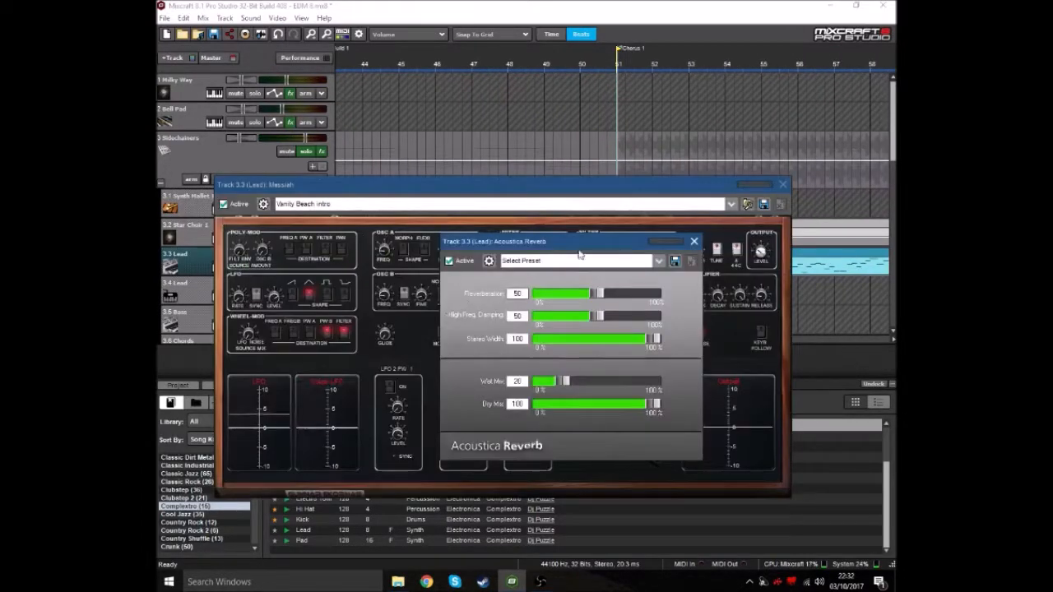
drag(604, 248, 524, 303)
drag(546, 185, 600, 127)
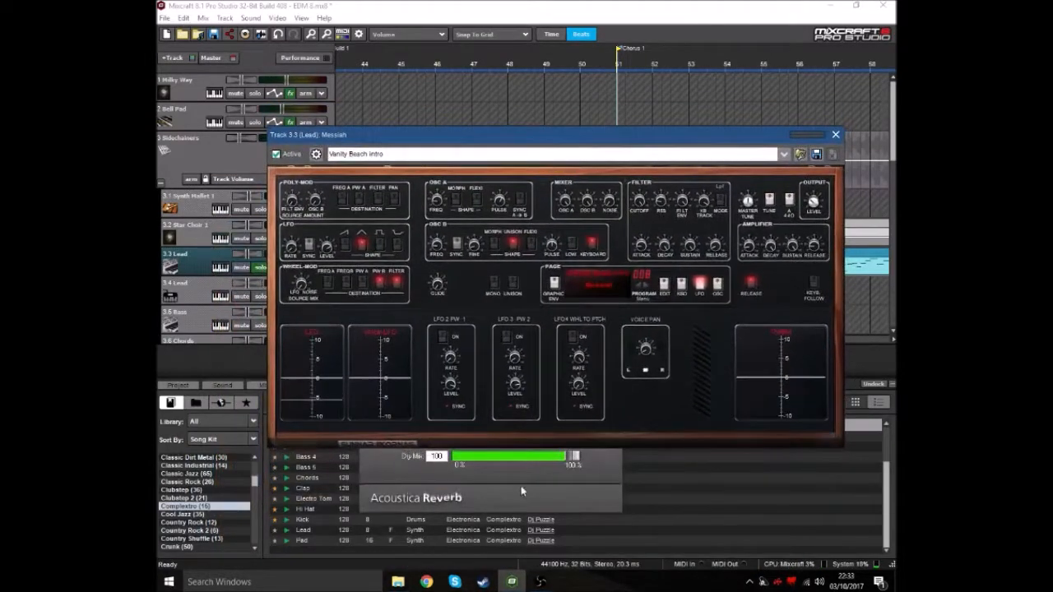
drag(586, 135, 552, 384)
drag(538, 304, 639, 171)
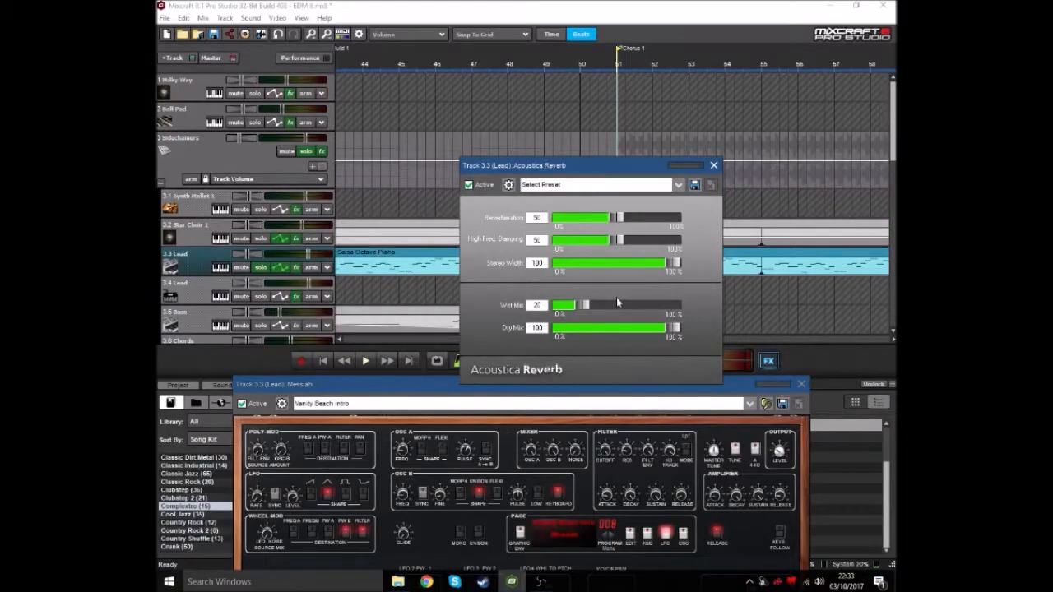
Close Acoustica Reverb and inspect the Edit and keyboard pages of Lead track 3.3's Messiah synth.
click(713, 164)
drag(630, 385, 616, 153)
click(630, 299)
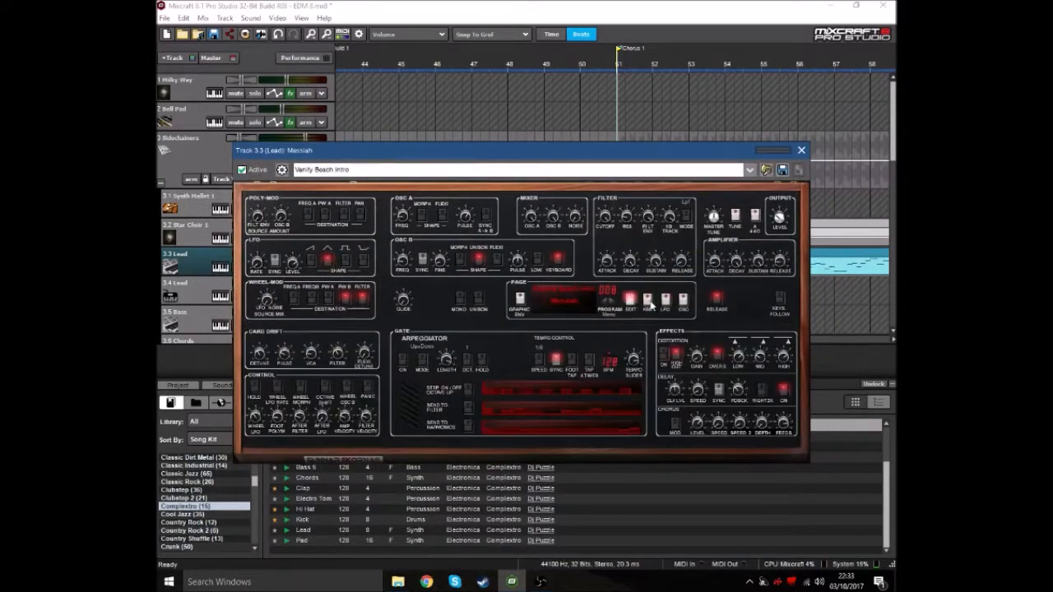
click(647, 300)
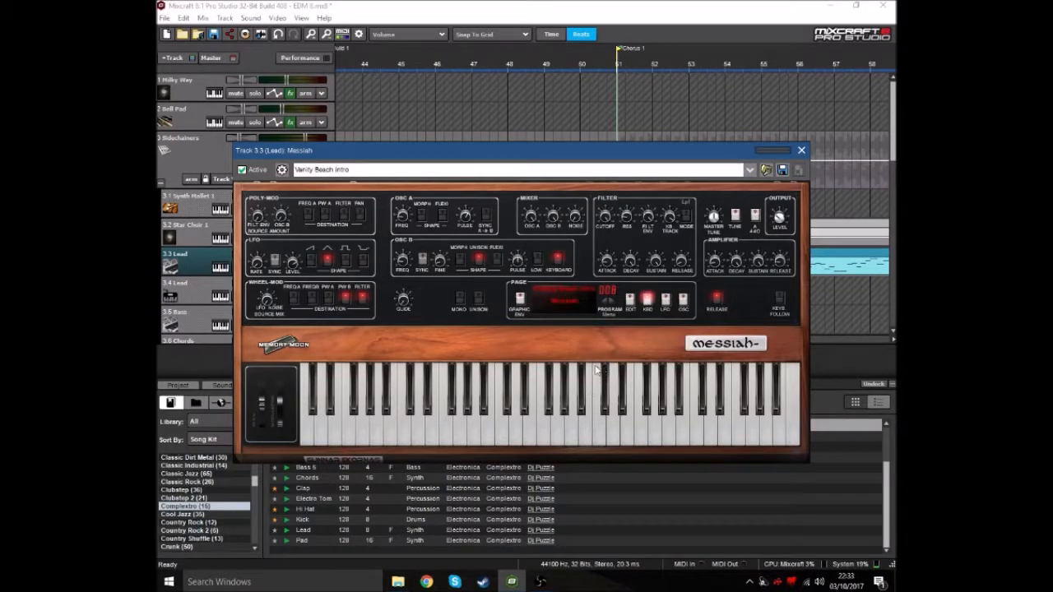
drag(670, 146, 651, 171)
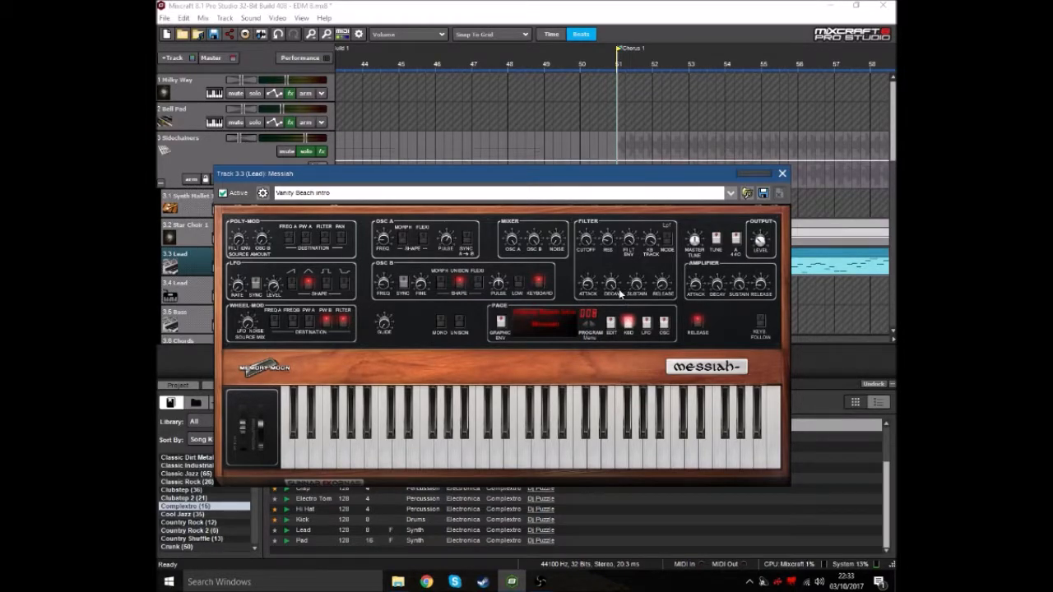
drag(589, 178, 629, 195)
mouse_move(569, 450)
mouse_down()
mouse_move(446, 463)
mouse_move(699, 473)
mouse_up()
mouse_move(576, 191)
mouse_down()
mouse_move(580, 234)
mouse_move(585, 190)
mouse_up()
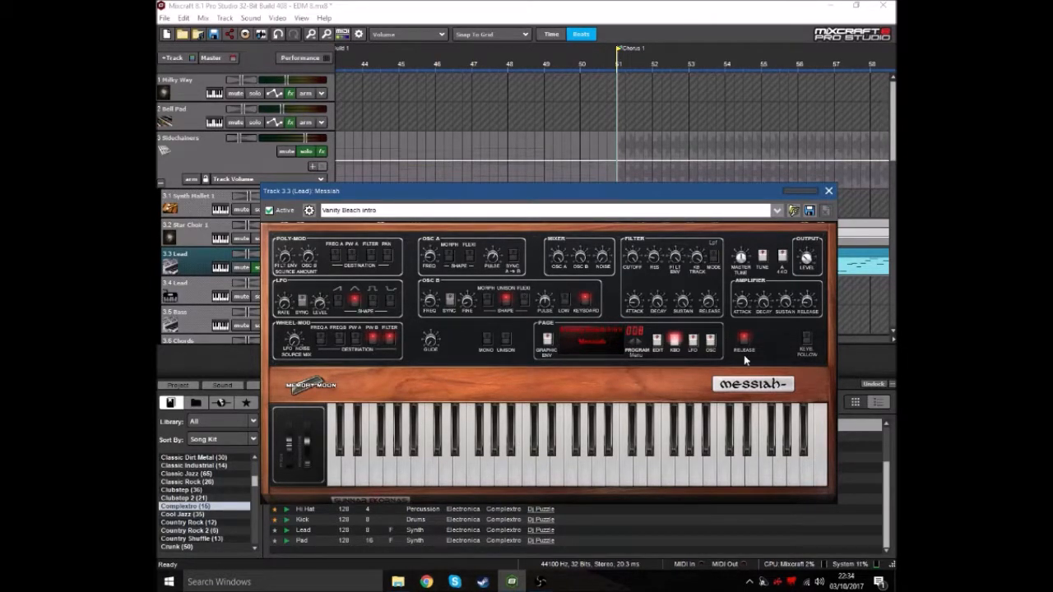
Review the Edit, LFO and oscillator pages of Lead track 3.3's Messiah synth and close it.
click(657, 341)
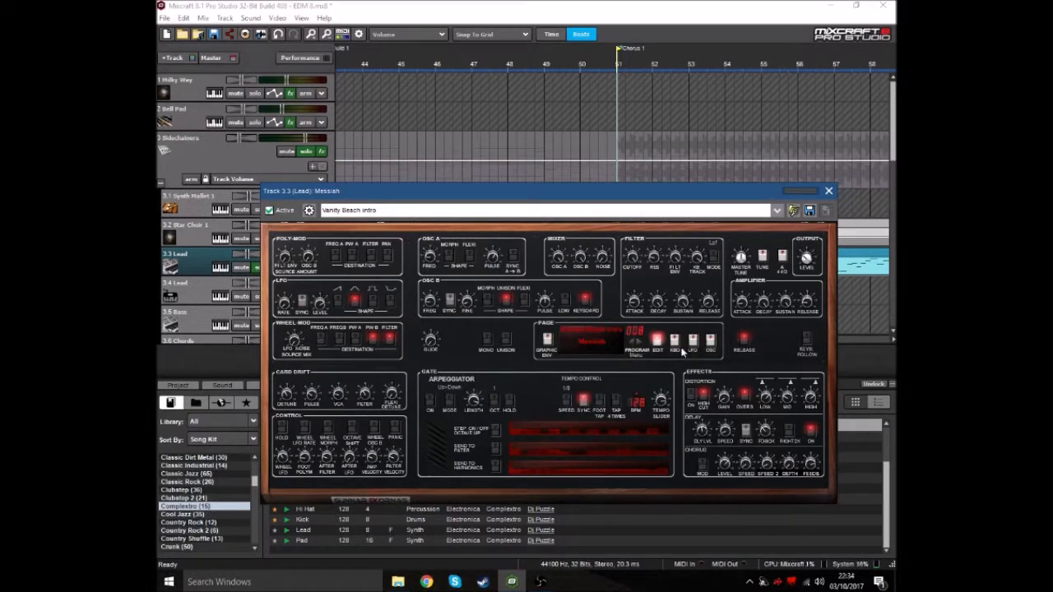
click(691, 342)
click(710, 340)
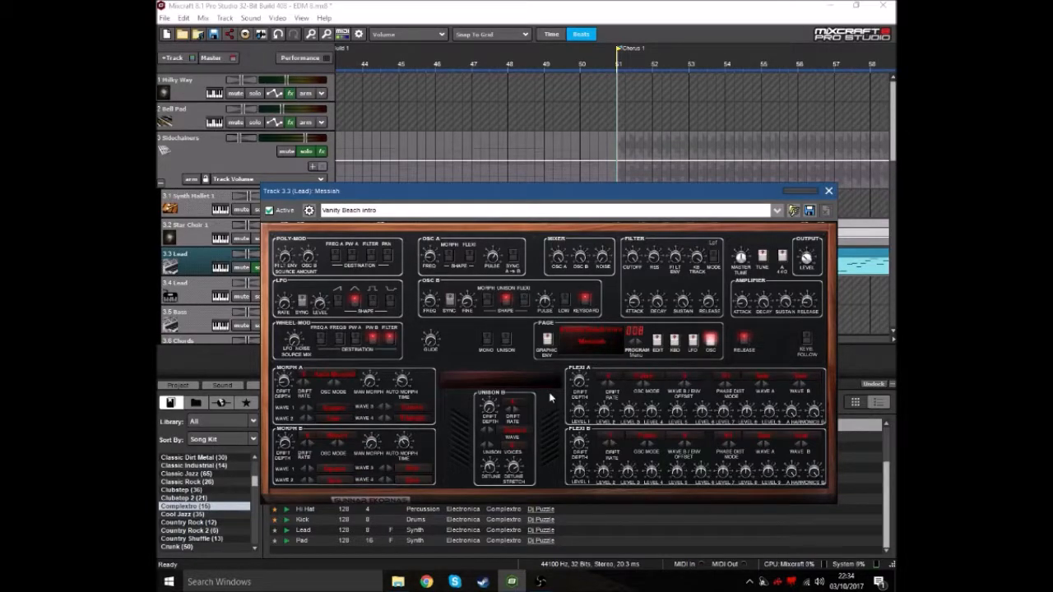
click(828, 190)
Turn off solo on Lead track 3.3 and solo Lead track 3.4.
scroll(619, 219, down, 2)
scroll(618, 219, down, 3)
click(261, 279)
click(261, 269)
click(260, 296)
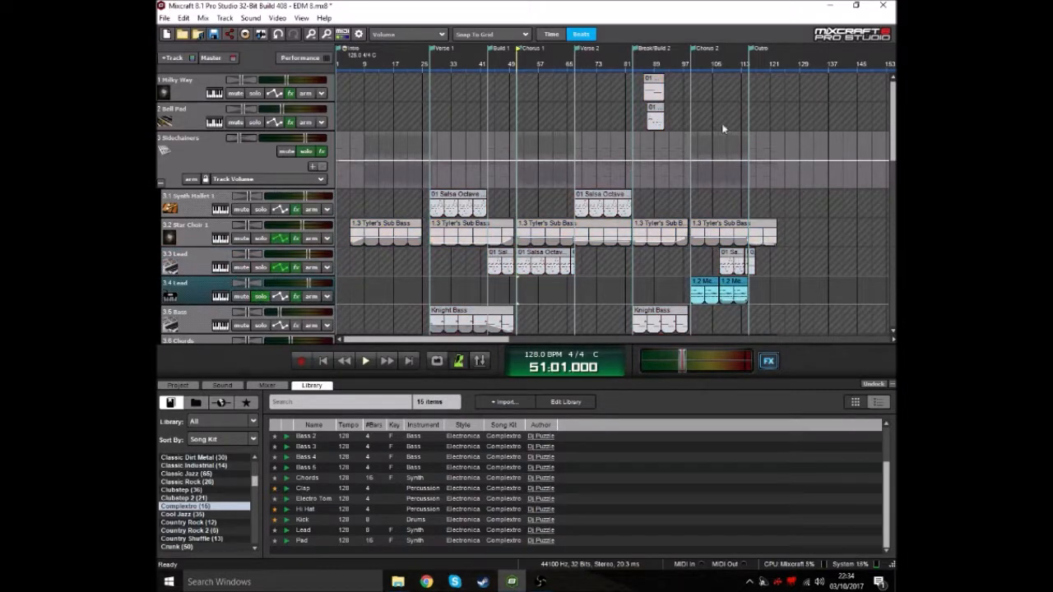
Audition the soloed Lead track 3.4 from the start of Chorus 2 at bar 99 and examine its pattern.
click(696, 77)
scroll(658, 159, up, 3)
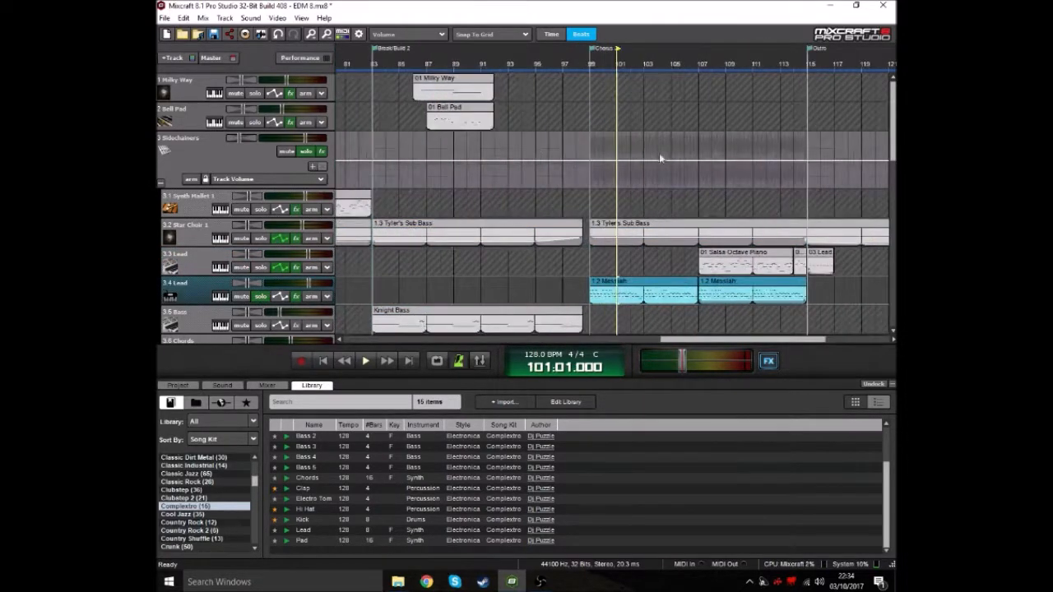
click(582, 75)
scroll(740, 207, up, 2)
key(space)
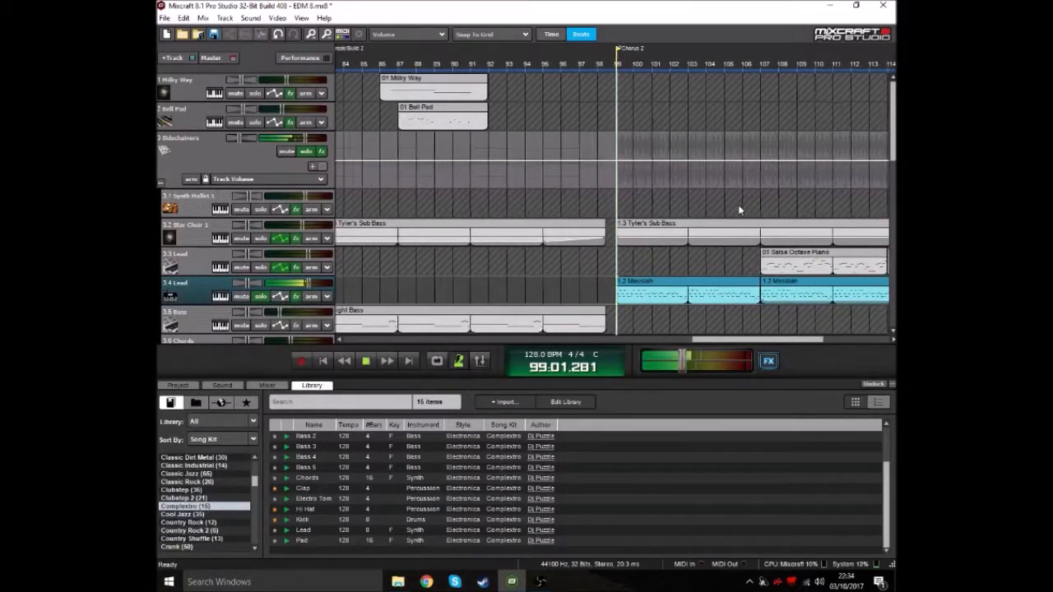
scroll(740, 210, up, 2)
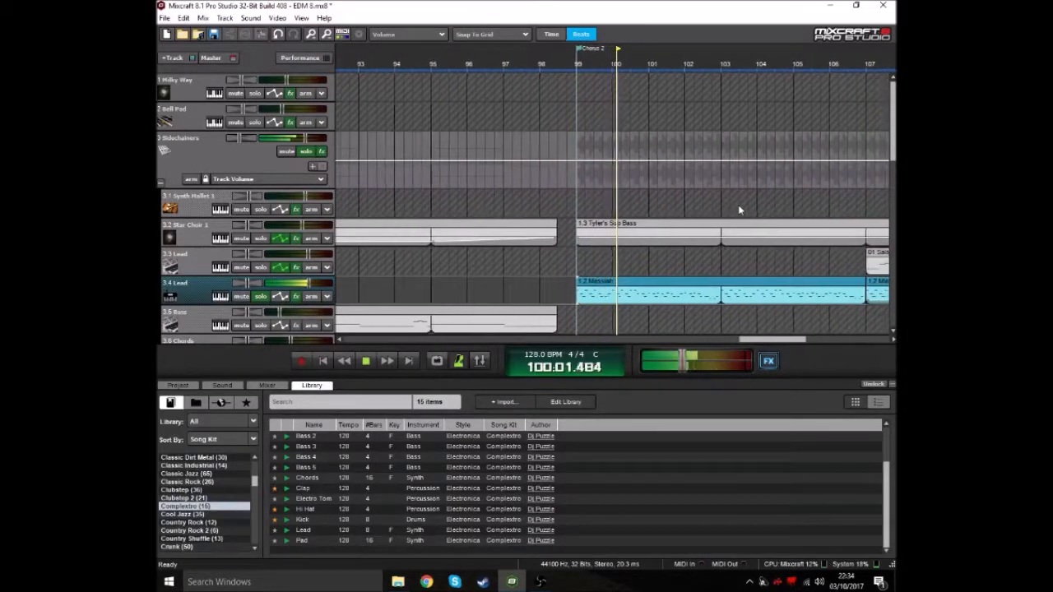
scroll(740, 216, down, 3)
scroll(742, 220, up, 3)
scroll(740, 222, up, 2)
scroll(740, 223, down, 3)
scroll(738, 226, up, 2)
scroll(736, 228, down, 2)
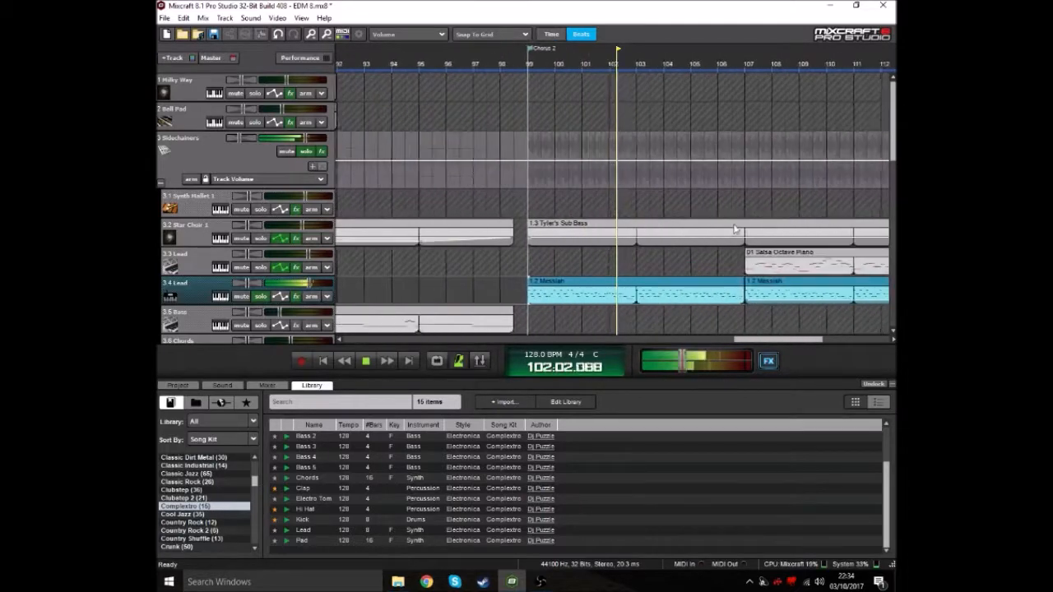
key(space)
right_click(218, 297)
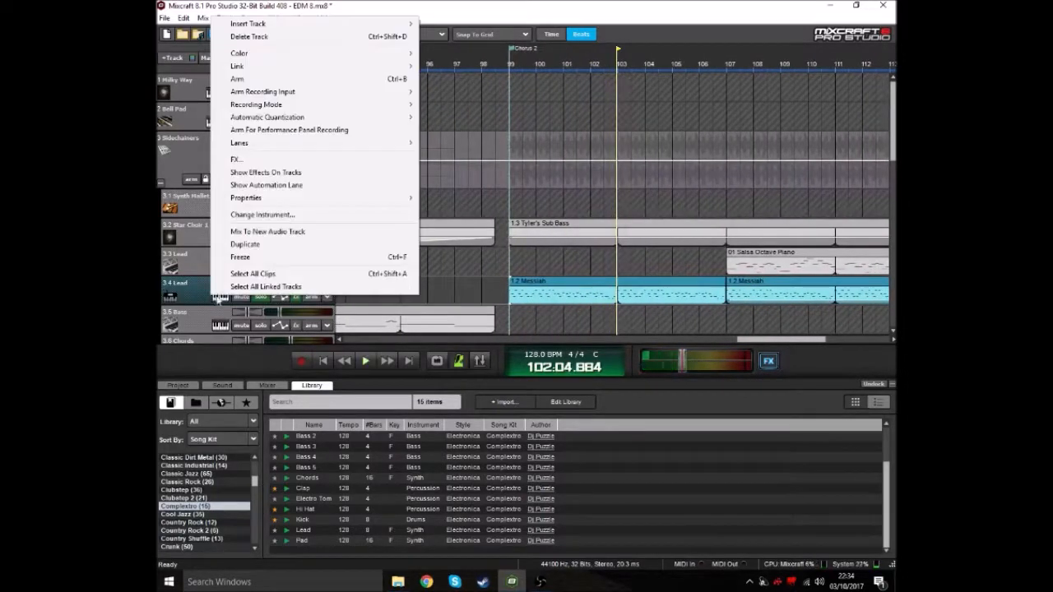
click(167, 296)
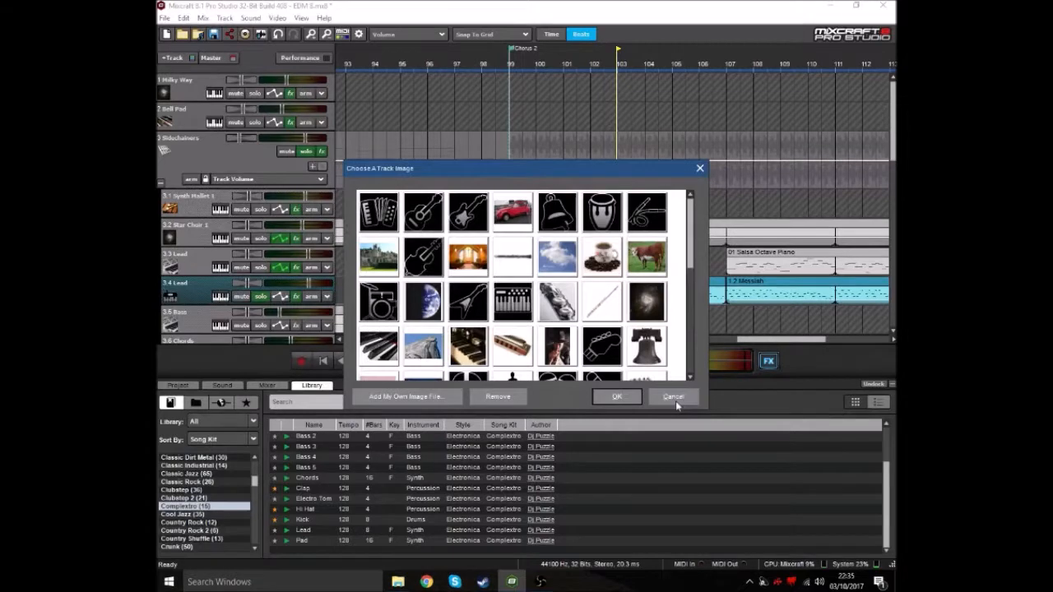
click(673, 397)
Open Lead track 3.4's Messiah synth, review its oscillator, keyboard and LFO pages, and close it.
click(220, 296)
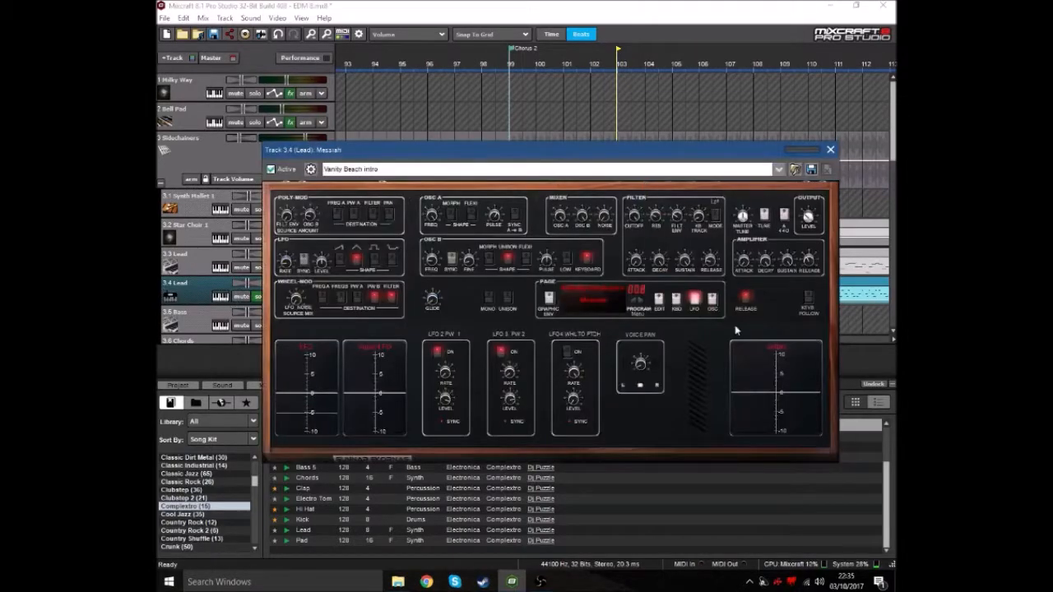
click(712, 298)
click(675, 298)
click(693, 301)
click(675, 297)
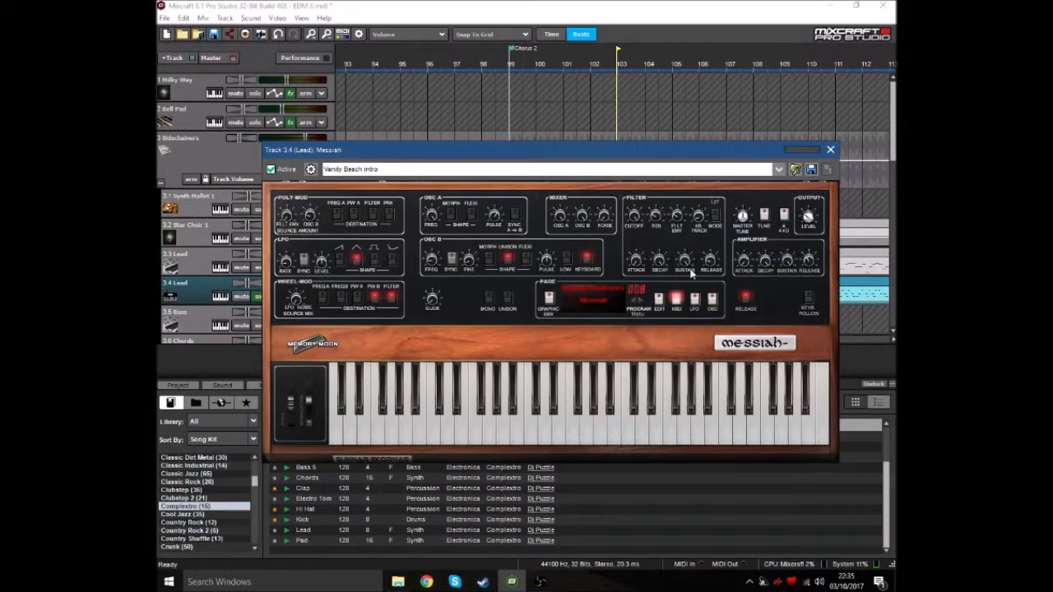
click(830, 152)
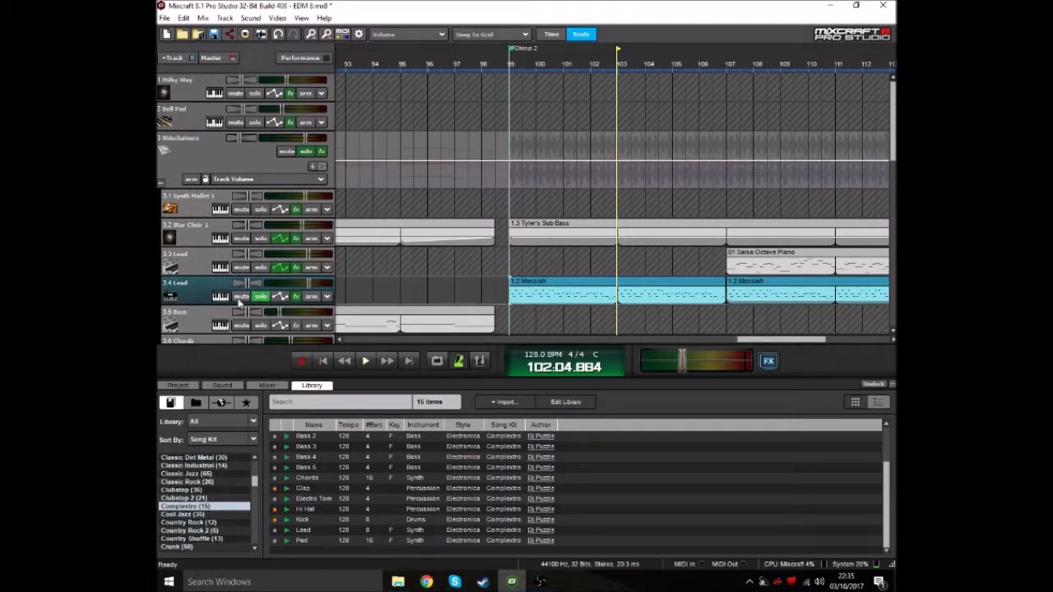
Place the playhead at bar 107 and audition the soloed Lead track 3.4 in the second half of Chorus 2.
click(189, 272)
click(196, 294)
click(201, 265)
scroll(660, 200, down, 2)
scroll(660, 200, up, 3)
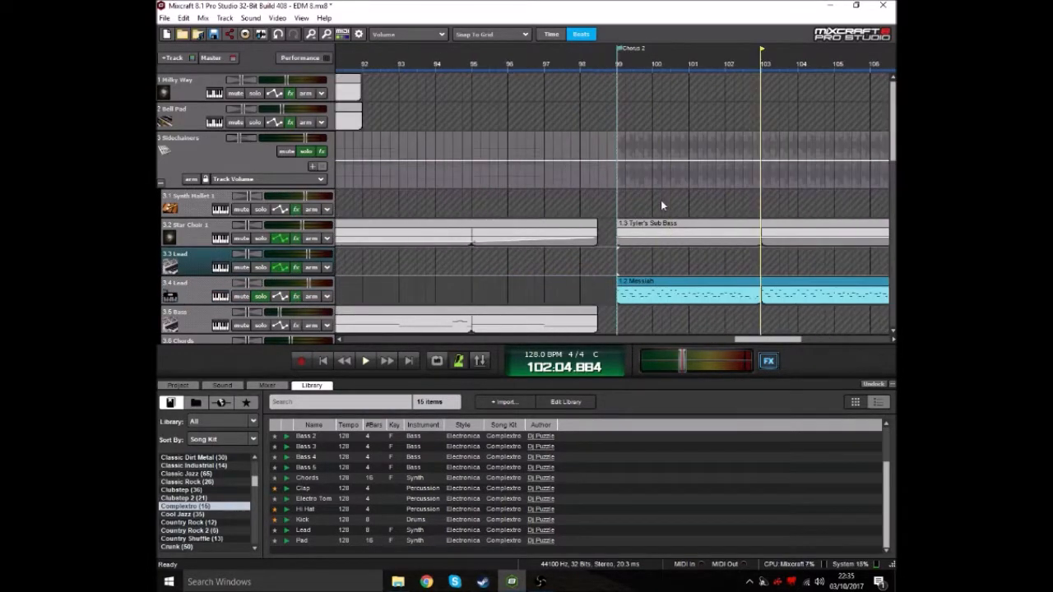
scroll(660, 199, down, 2)
click(764, 69)
scroll(794, 180, up, 2)
scroll(773, 181, down, 1)
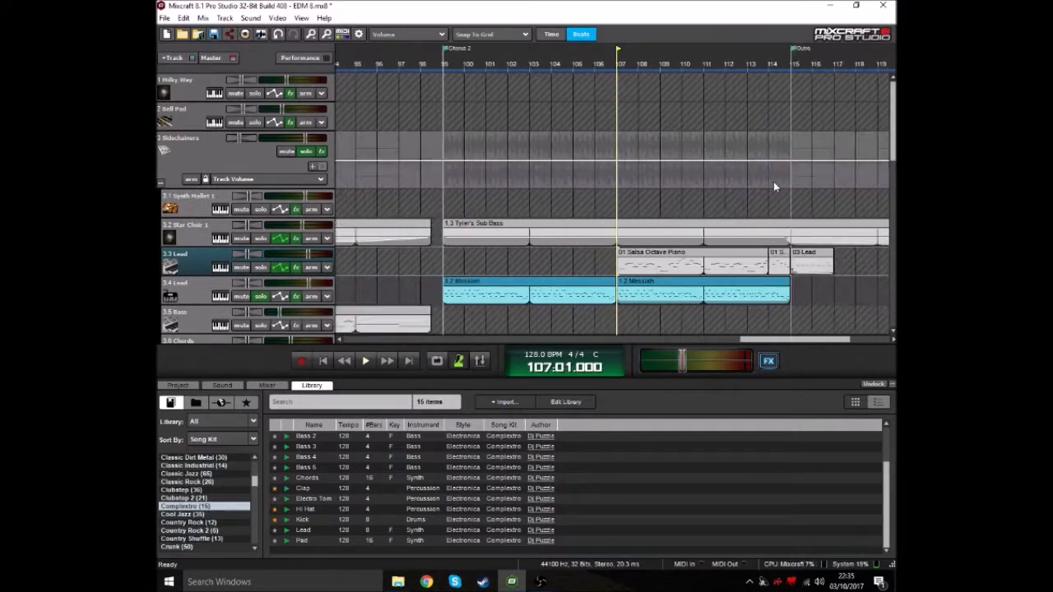
scroll(715, 176, up, 1)
key(space)
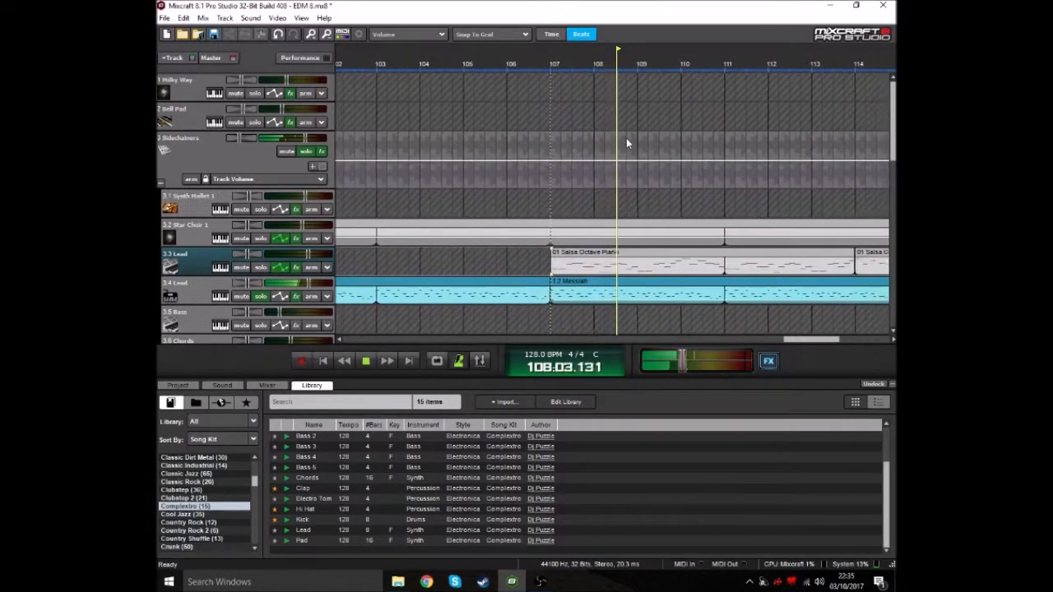
key(space)
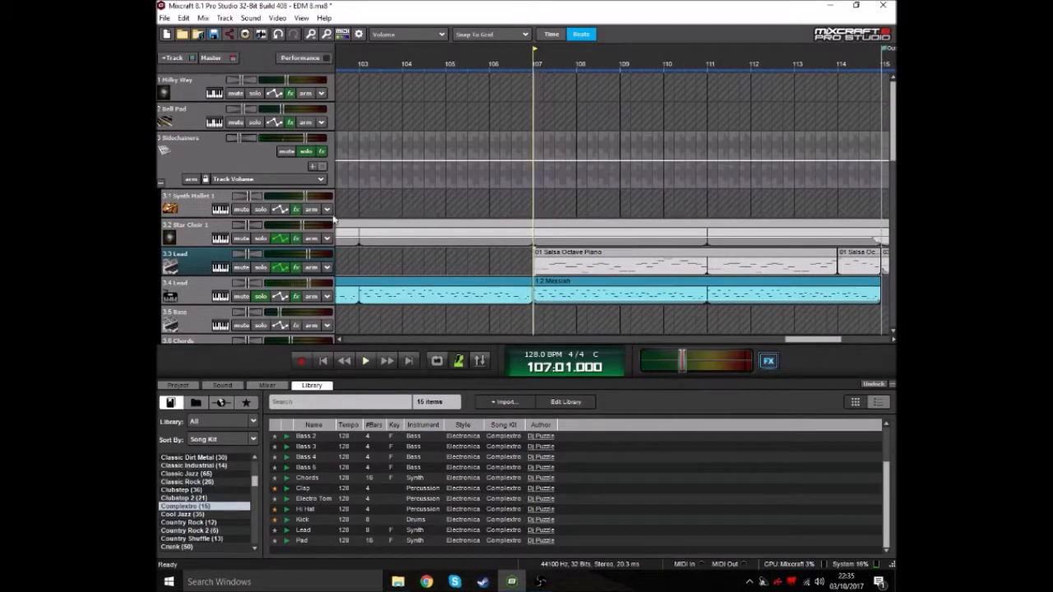
Solo Lead track 3.3 alongside Lead track 3.4 and audition both together from bar 107.
click(258, 269)
key(space)
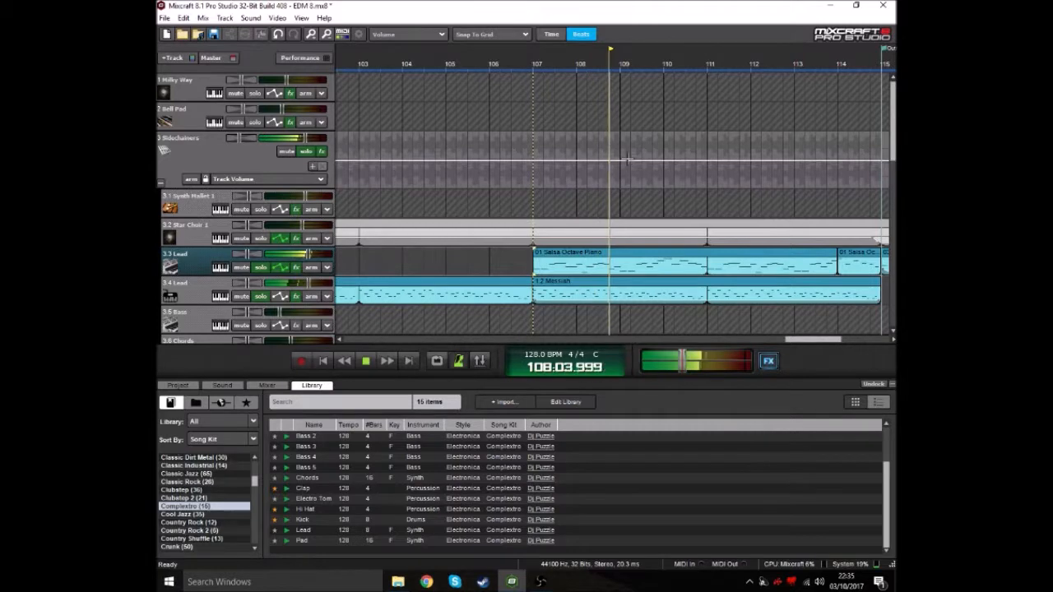
key(space)
Turn off solo on both Lead tracks and place the playhead at the start of Chorus 2, bar 99.
click(260, 296)
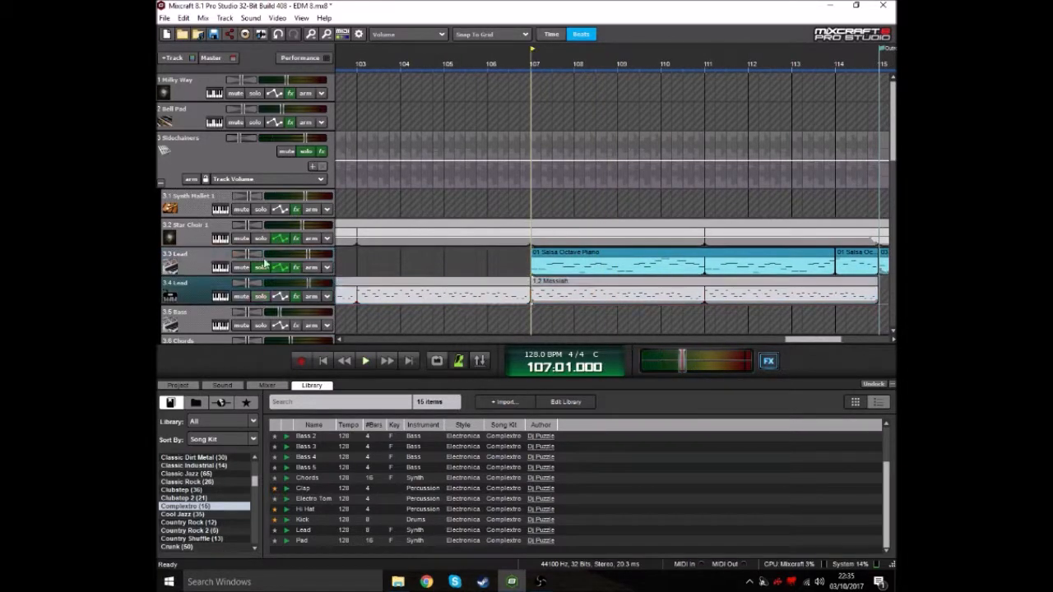
click(260, 267)
scroll(557, 224, down, 2)
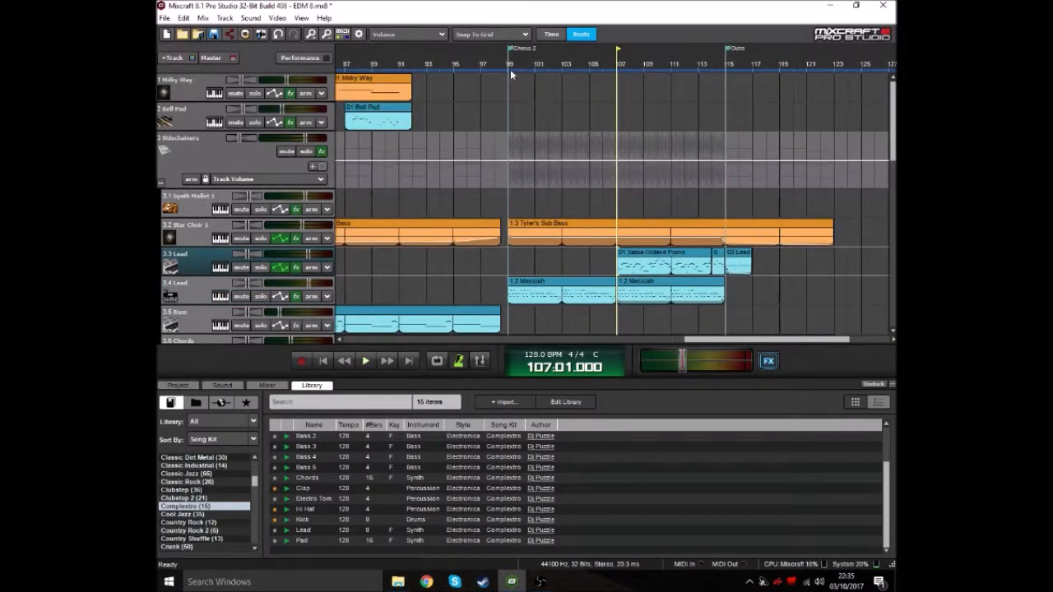
click(510, 72)
scroll(600, 173, up, 1)
scroll(608, 247, up, 2)
scroll(613, 267, down, 3)
scroll(683, 253, up, 2)
Audition the soloed Bass track 3.5 from Verse 1 at bar 27 and return the playhead to that marker.
scroll(699, 252, down, 1)
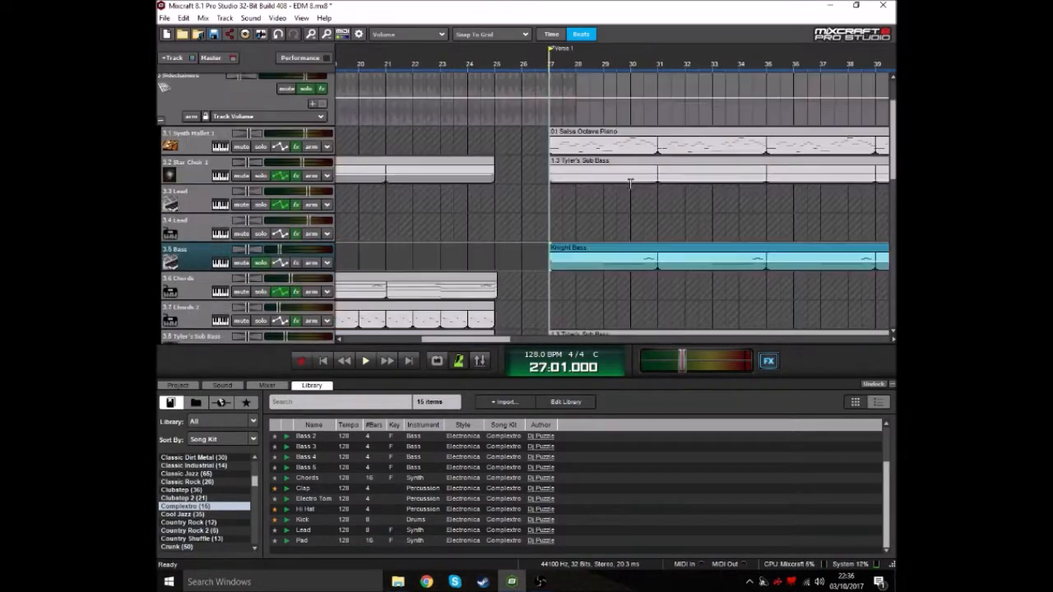
scroll(617, 213, down, 2)
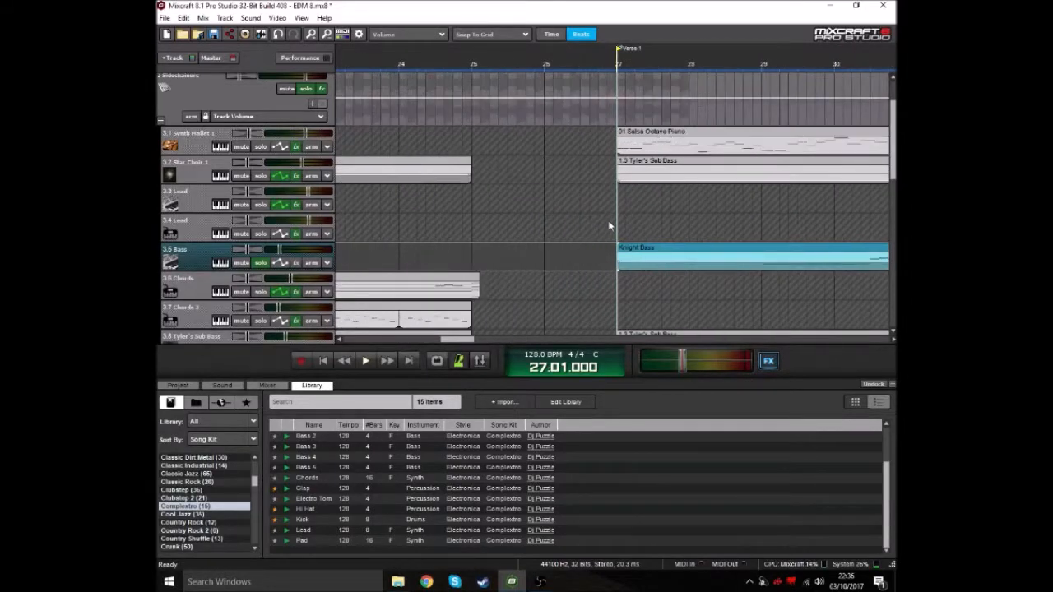
key(space)
scroll(616, 212, up, 3)
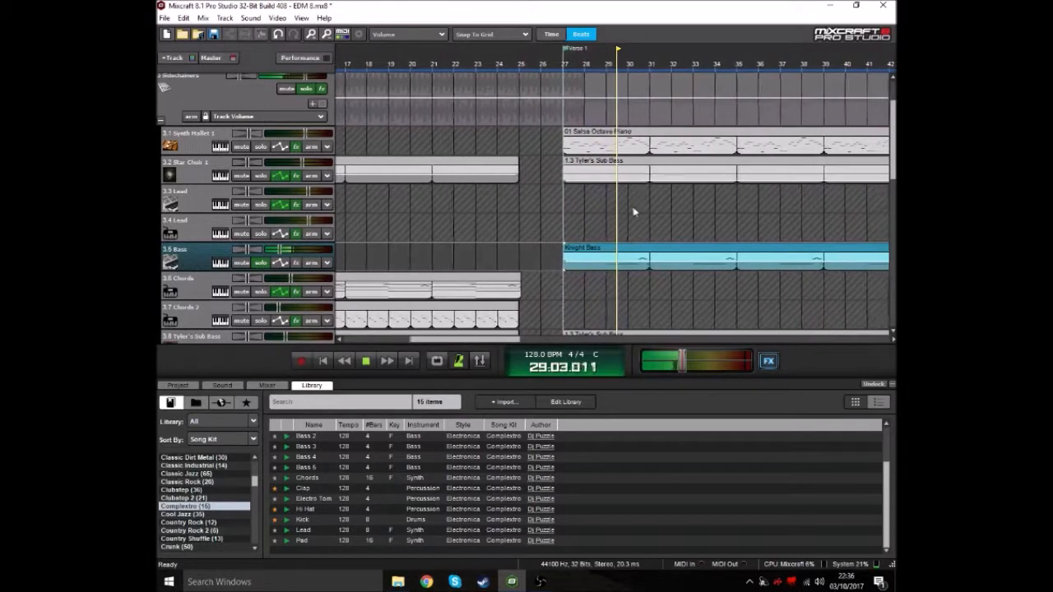
scroll(640, 213, up, 3)
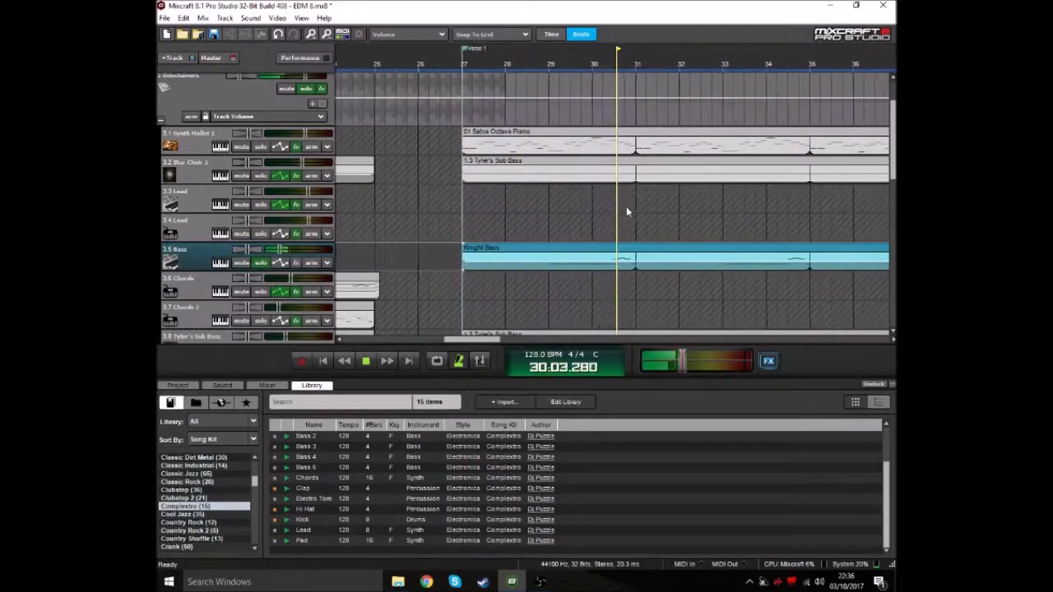
key(space)
click(443, 48)
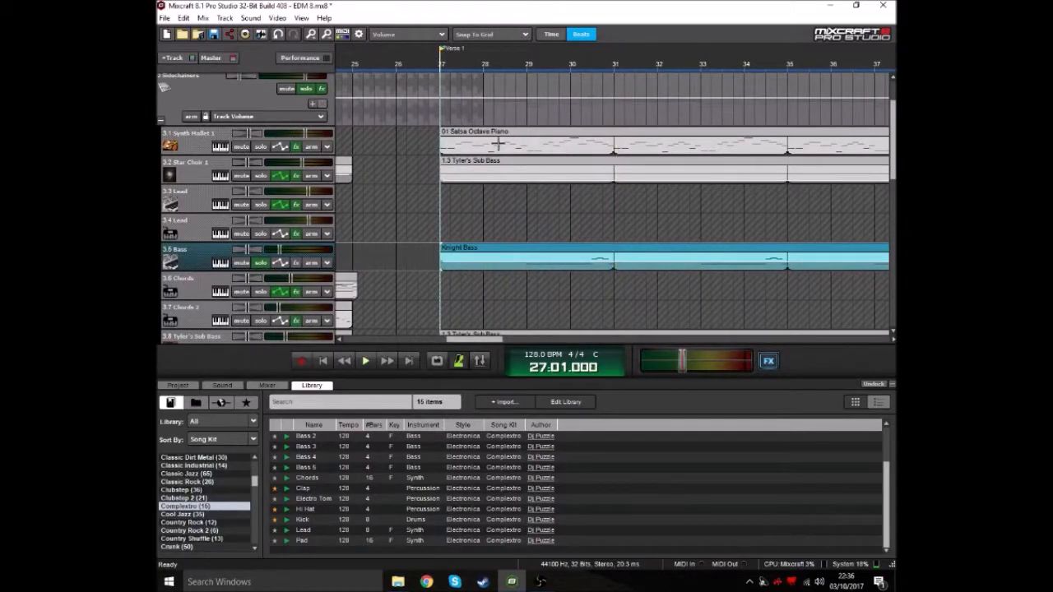
Examine the Knight Bass clips across the arrangement and place the playhead at Break/Build 2, bar 83.
scroll(569, 180, down, 2)
scroll(569, 181, down, 2)
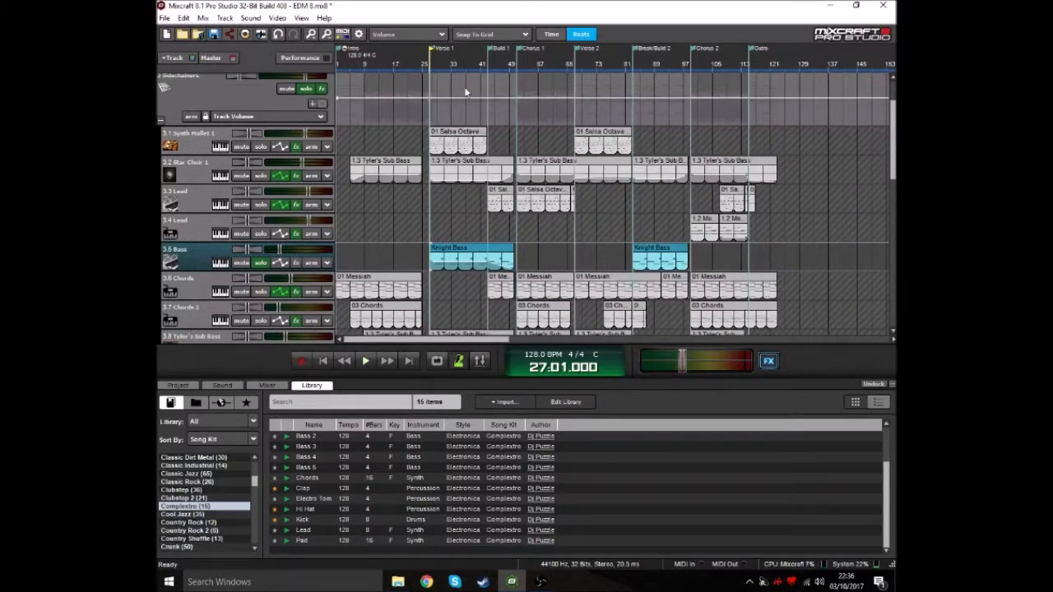
scroll(671, 86, up, 2)
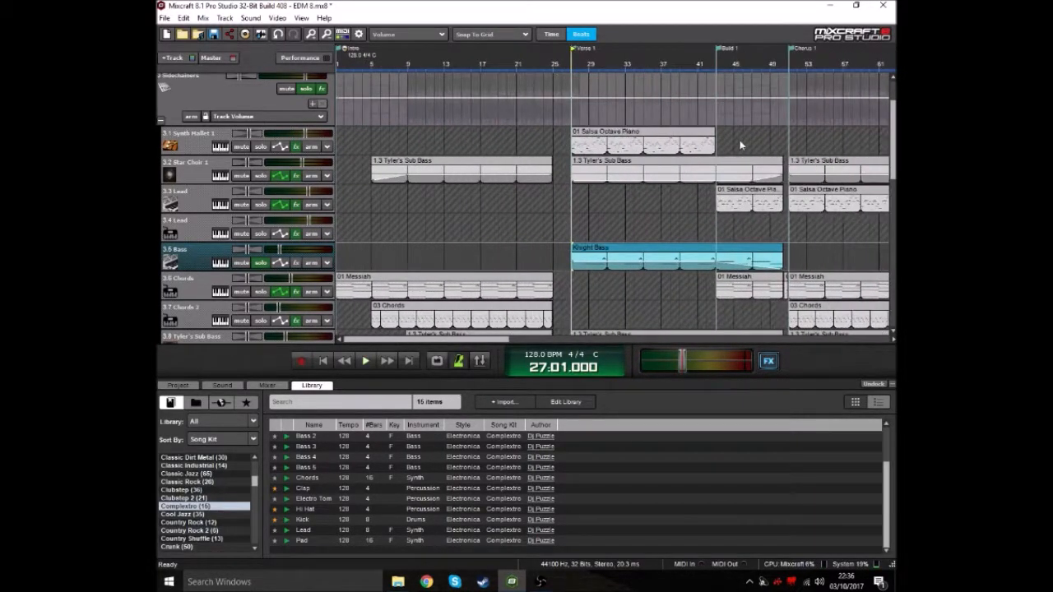
scroll(740, 145, down, 1)
click(697, 70)
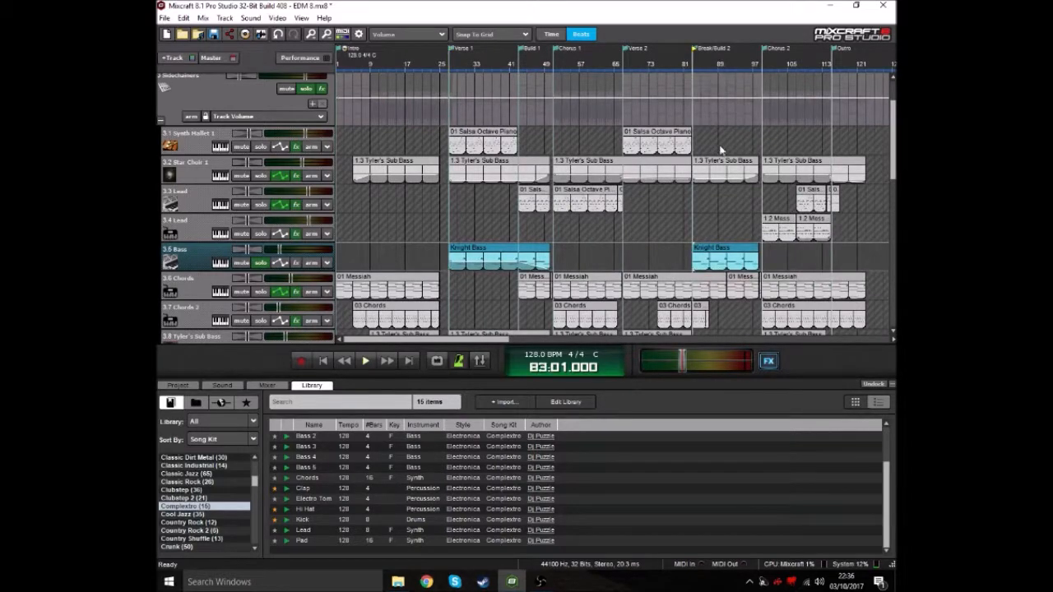
Locate the first Knight Bass clip in the arrangement and place the playhead at the start of Verse 1, bar 27.
scroll(732, 141, down, 2)
click(402, 71)
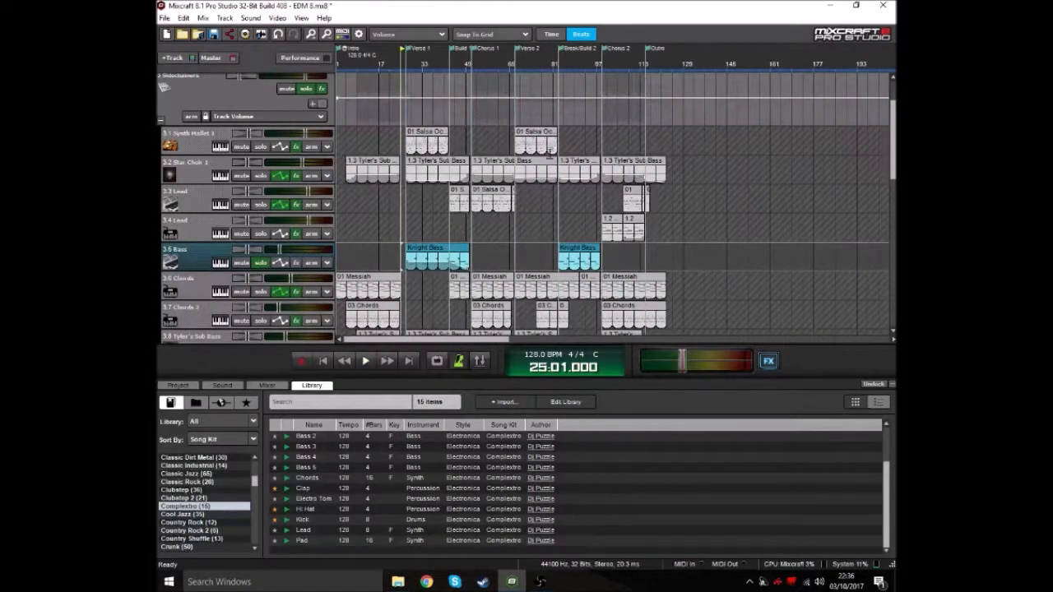
scroll(645, 169, up, 2)
click(621, 71)
scroll(621, 70, up, 2)
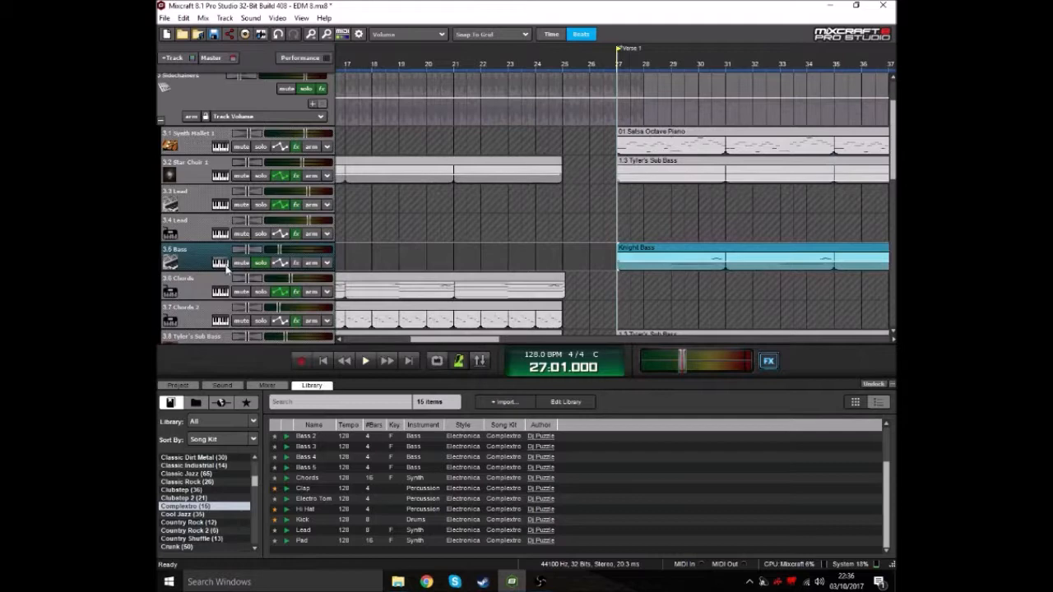
Open the Renegade instrument of Bass track 3.5 and reposition its window to examine the Bass - Knight preset.
click(220, 261)
drag(498, 225, 510, 179)
drag(650, 190, 640, 223)
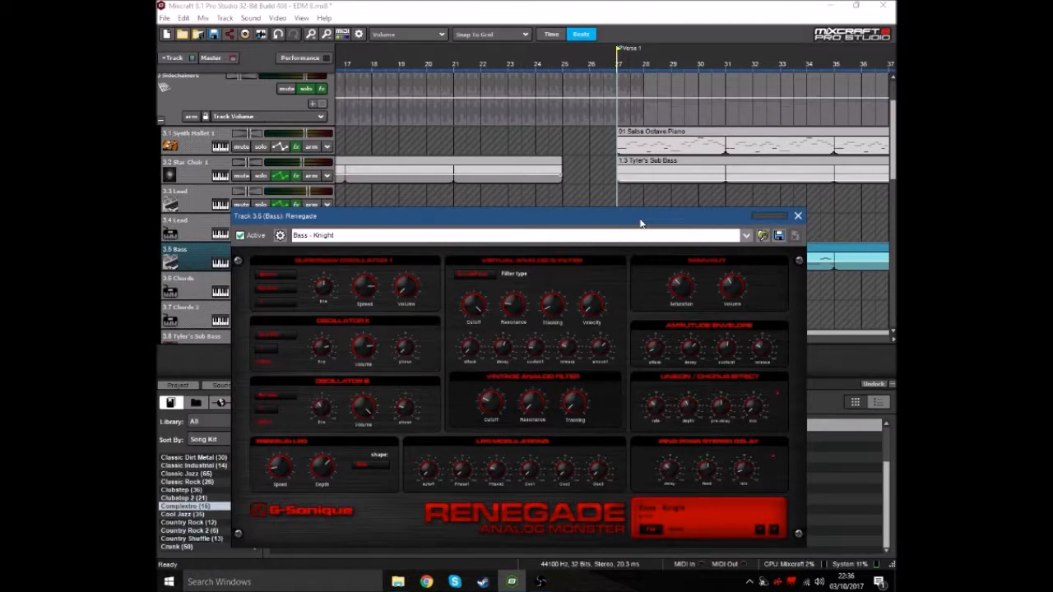
drag(640, 223, 650, 153)
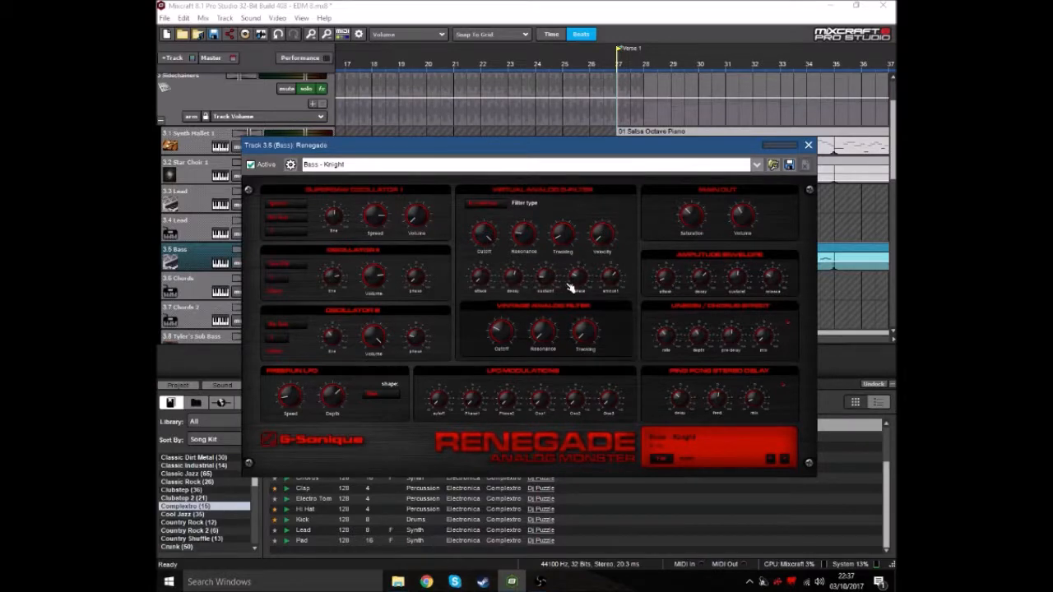
drag(591, 153, 599, 193)
drag(601, 170, 577, 141)
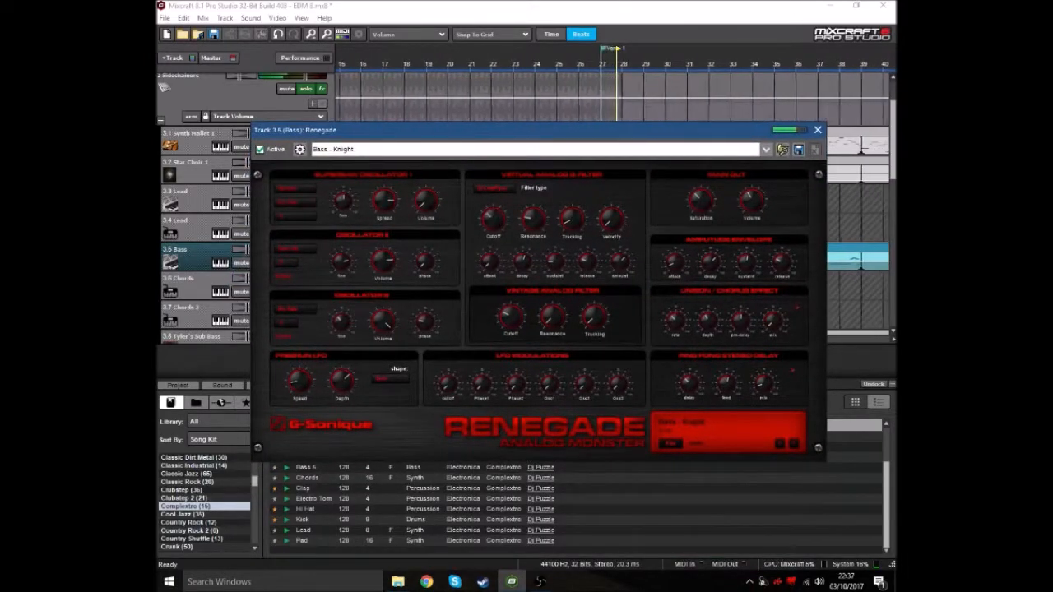
Audition the soloed Bass track 3.5 through Verse 1 while keeping the Renegade controls in view.
key(space)
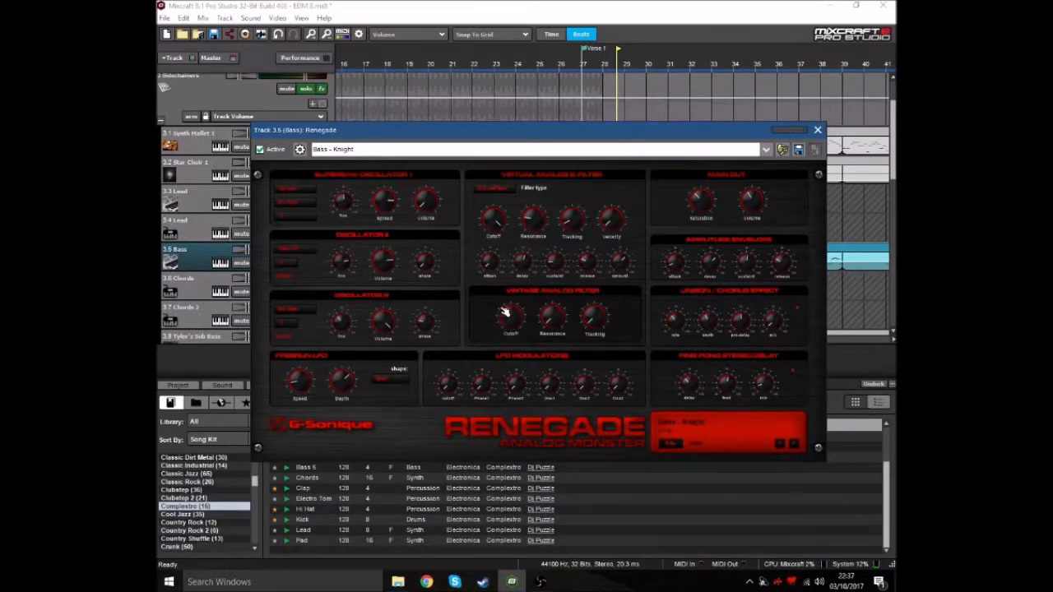
drag(623, 133, 662, 172)
click(579, 66)
key(space)
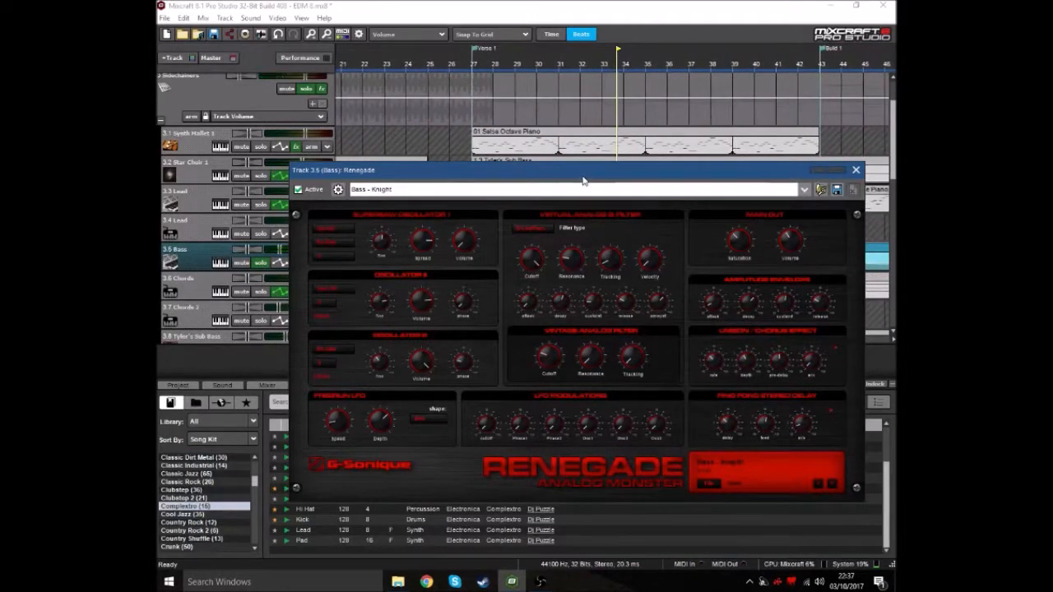
drag(582, 177, 576, 172)
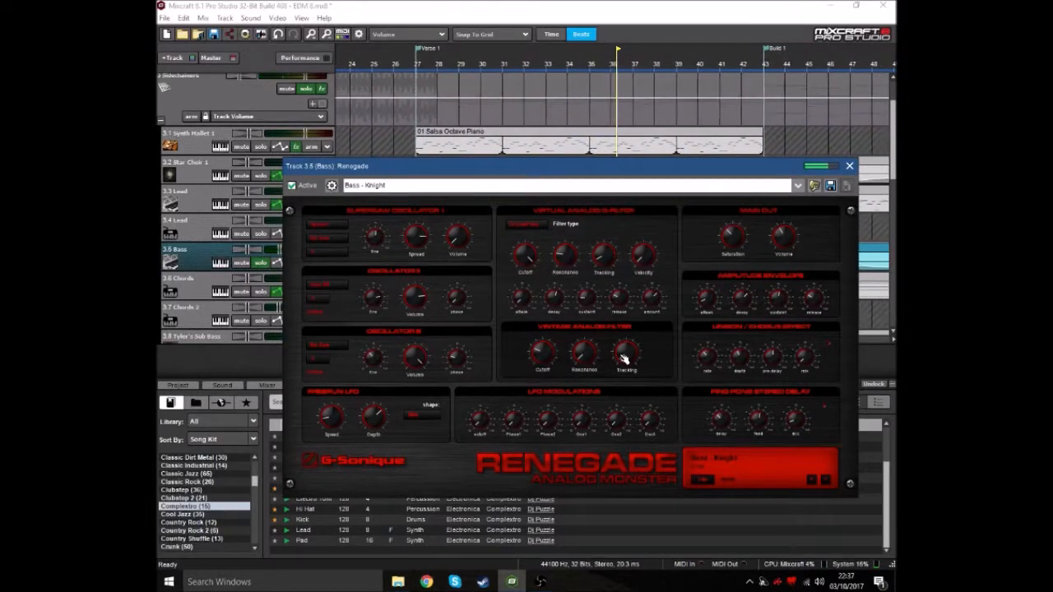
Close the Renegade instrument window and turn off solo on Bass track 3.5.
drag(576, 172, 547, 185)
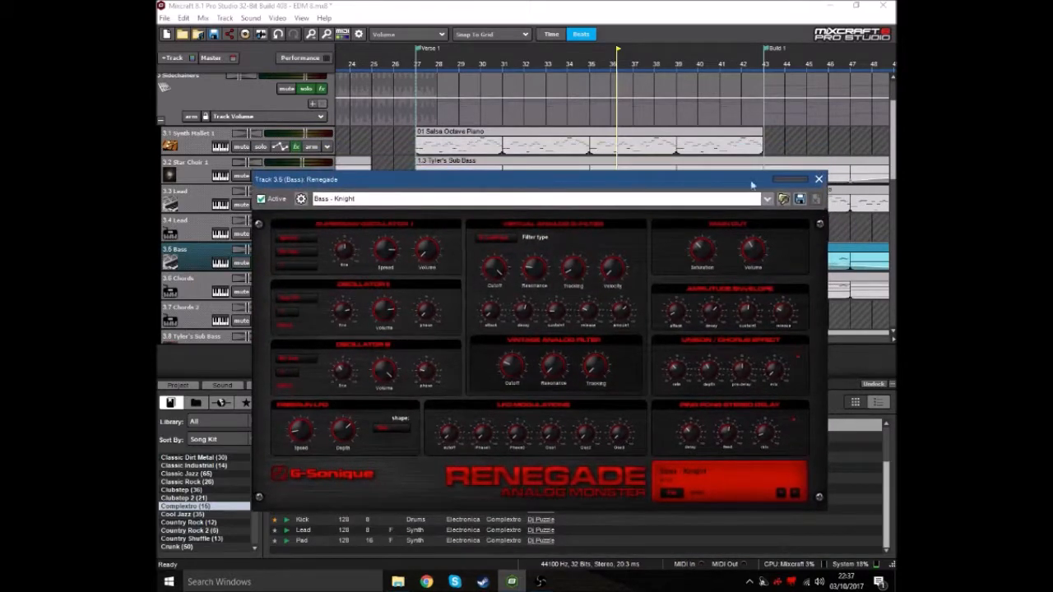
click(818, 179)
click(260, 262)
Place the playhead at the start of Chorus 1, bar 51, and select Chords track 3.6.
scroll(583, 234, down, 4)
click(613, 75)
scroll(612, 76, up, 4)
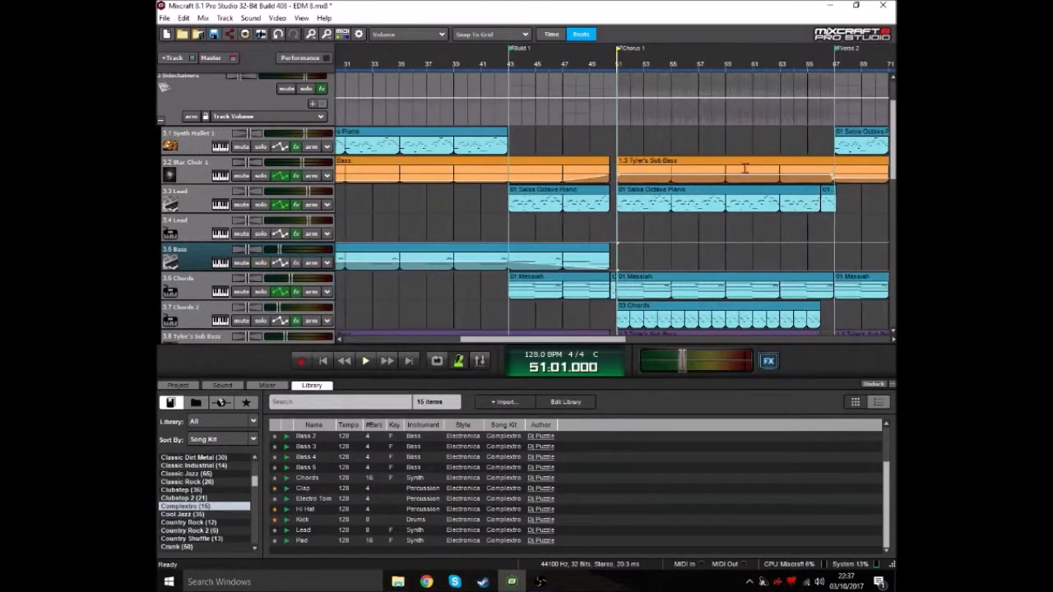
click(208, 293)
Audition Chords track 3.6 in solo from bar 9 of the Intro to about bar 13.
scroll(613, 193, down, 4)
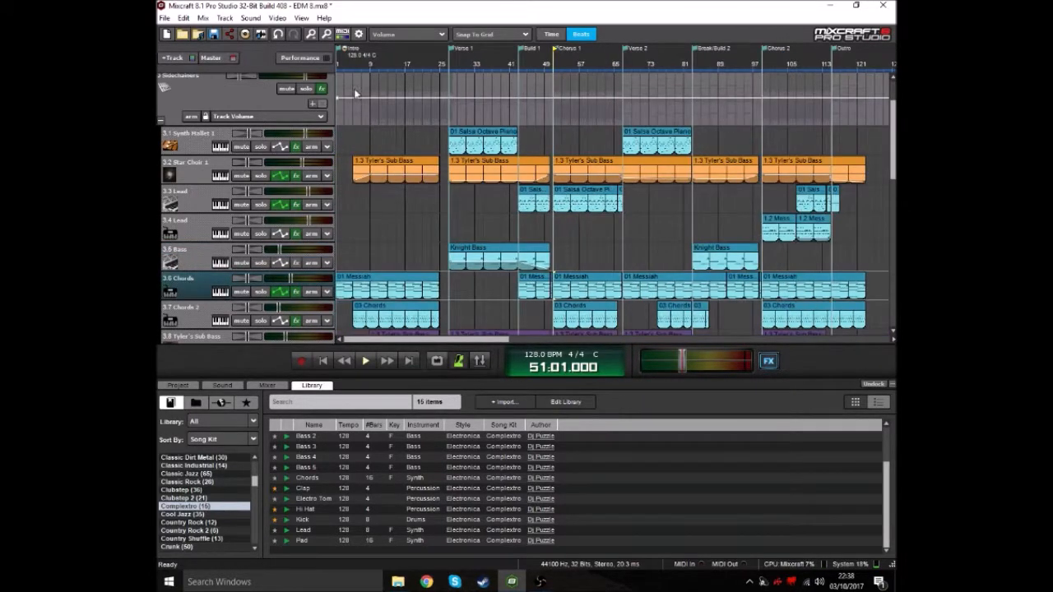
click(373, 65)
scroll(462, 198, up, 3)
click(514, 193)
key(space)
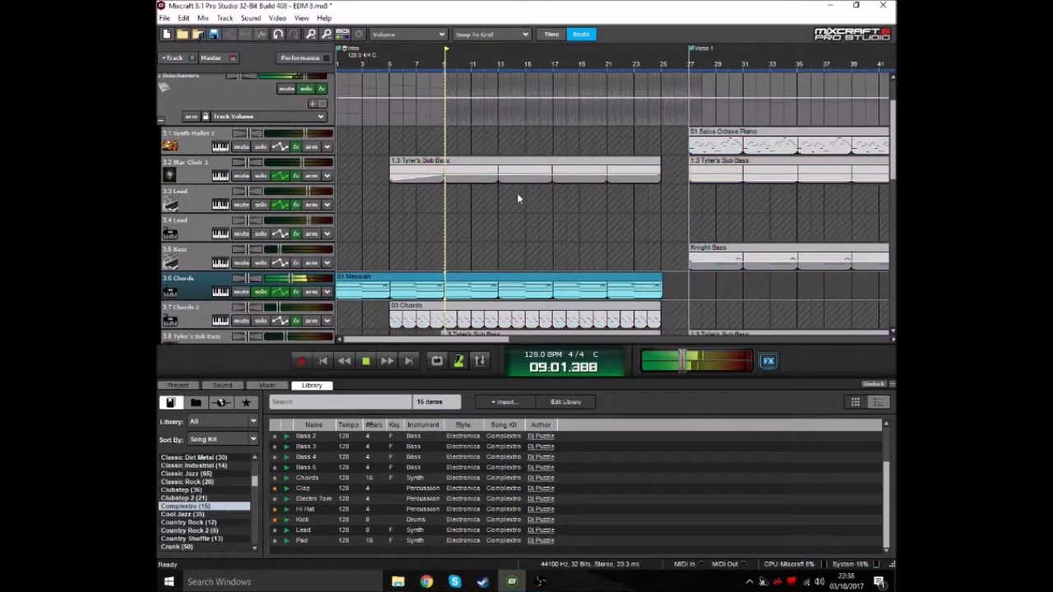
scroll(524, 193, up, 3)
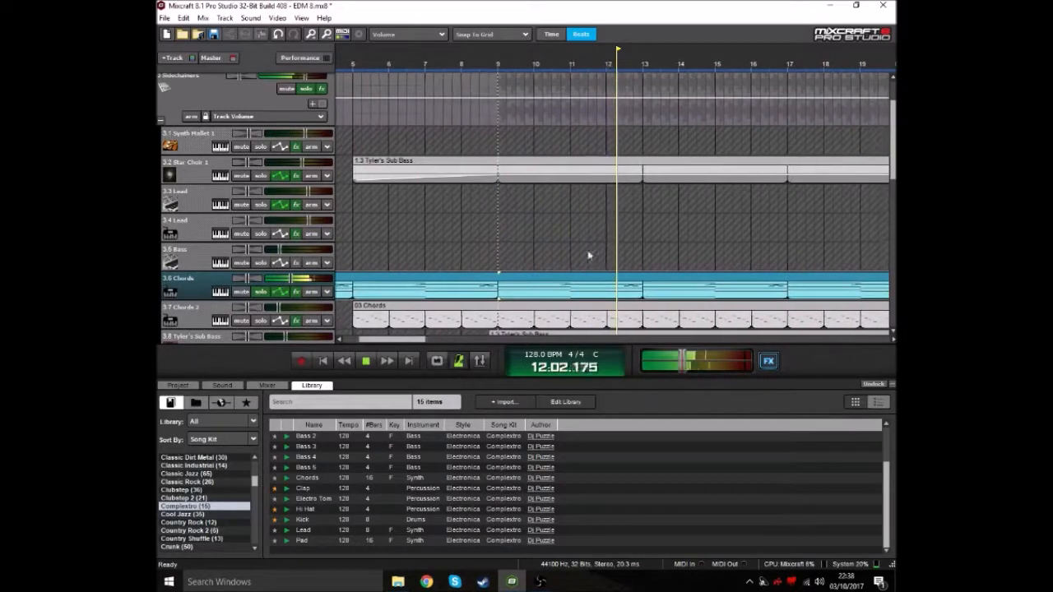
key(space)
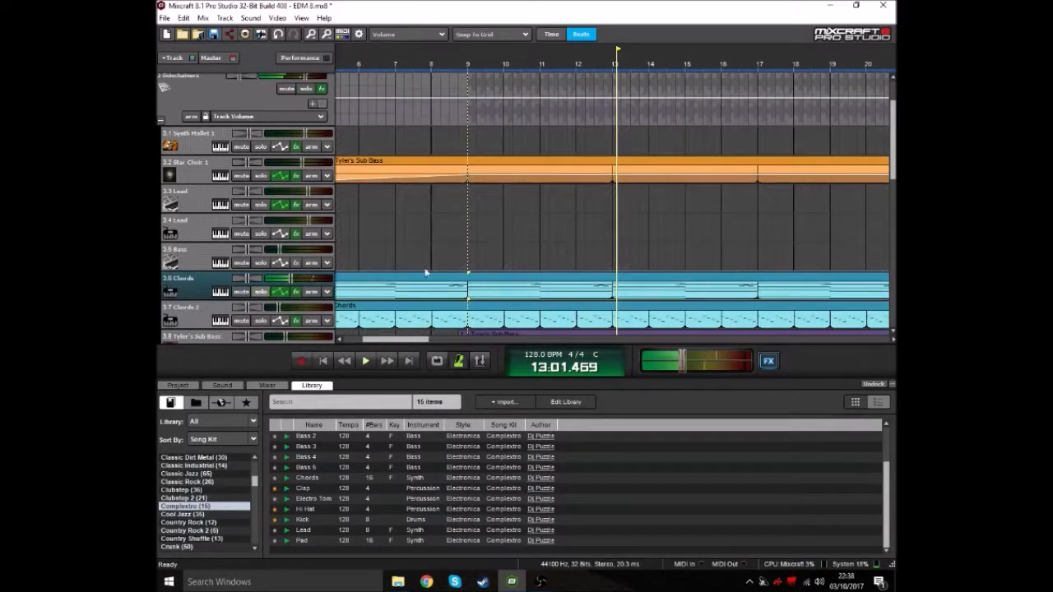
Open the Intro's 01 Messiah clip on Chords track 3.6 in the piano roll and bring its chord notes into view.
double_click(508, 280)
scroll(509, 463, down, 2)
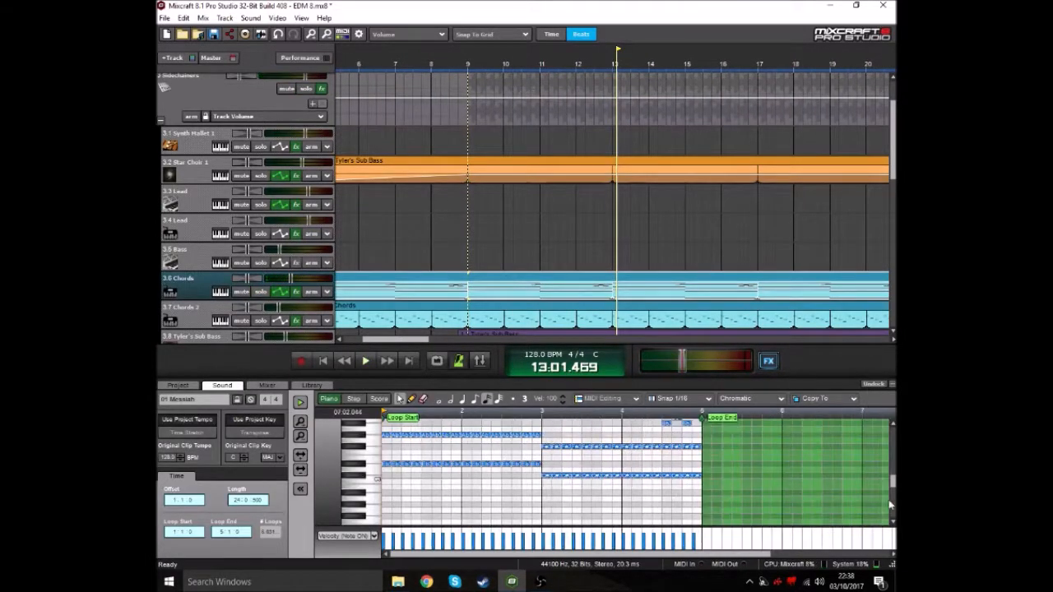
mouse_move(892, 485)
mouse_down()
mouse_move(894, 470)
mouse_move(893, 491)
mouse_move(889, 482)
mouse_up()
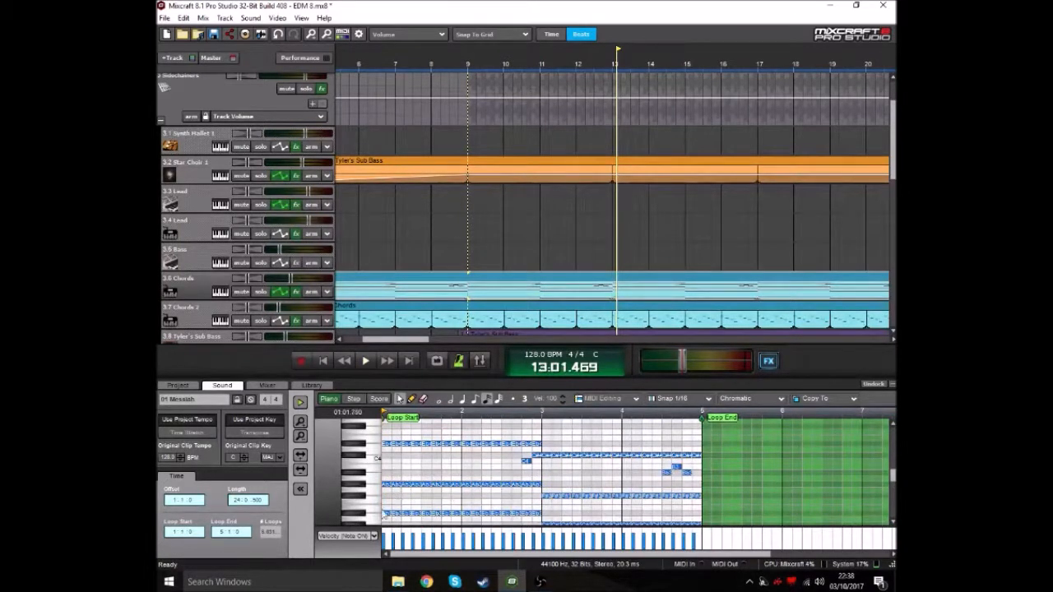
Sound individual notes of the Messiah chords on the piano roll's keyboard and examine the clip's extent across the Intro.
click(360, 497)
click(365, 446)
click(365, 446)
click(353, 472)
click(353, 472)
click(363, 461)
scroll(540, 177, down, 6)
scroll(555, 192, up, 7)
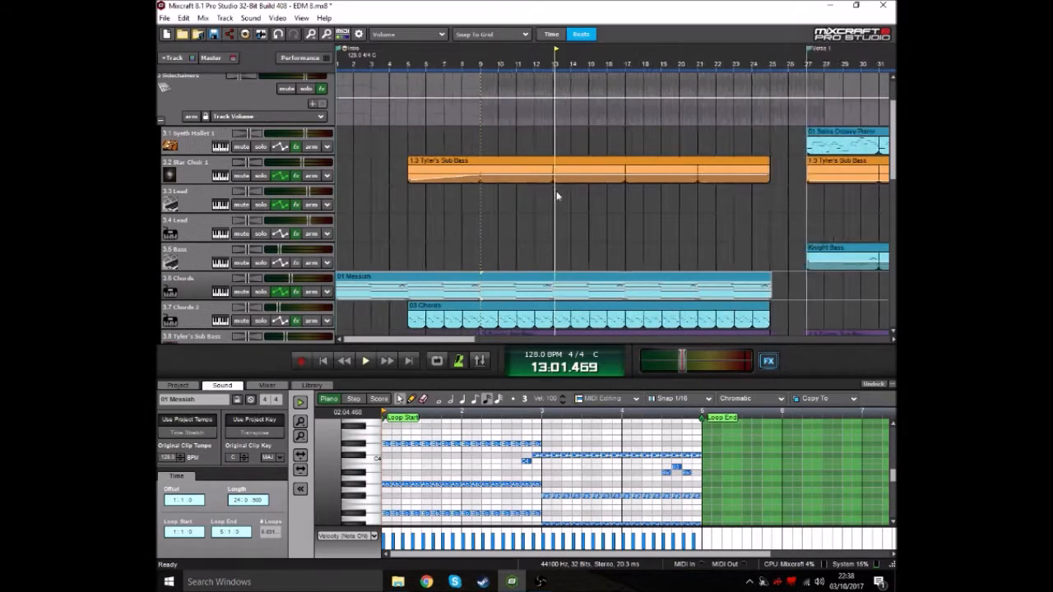
Open the Messiah synth window of the Chords track to view its settings.
scroll(590, 217, down, 1)
scroll(592, 218, up, 3)
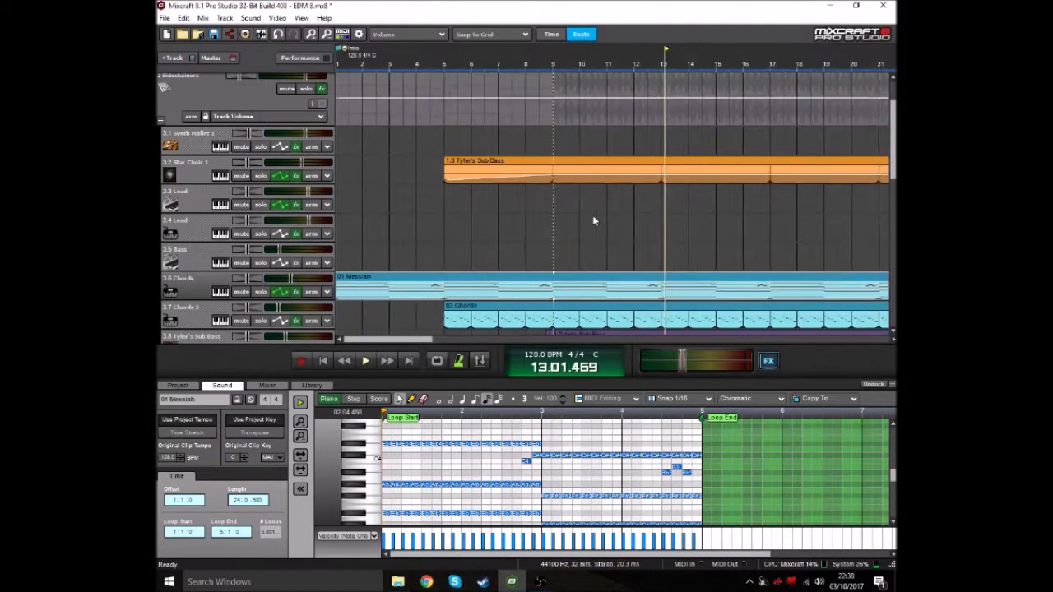
scroll(605, 217, down, 3)
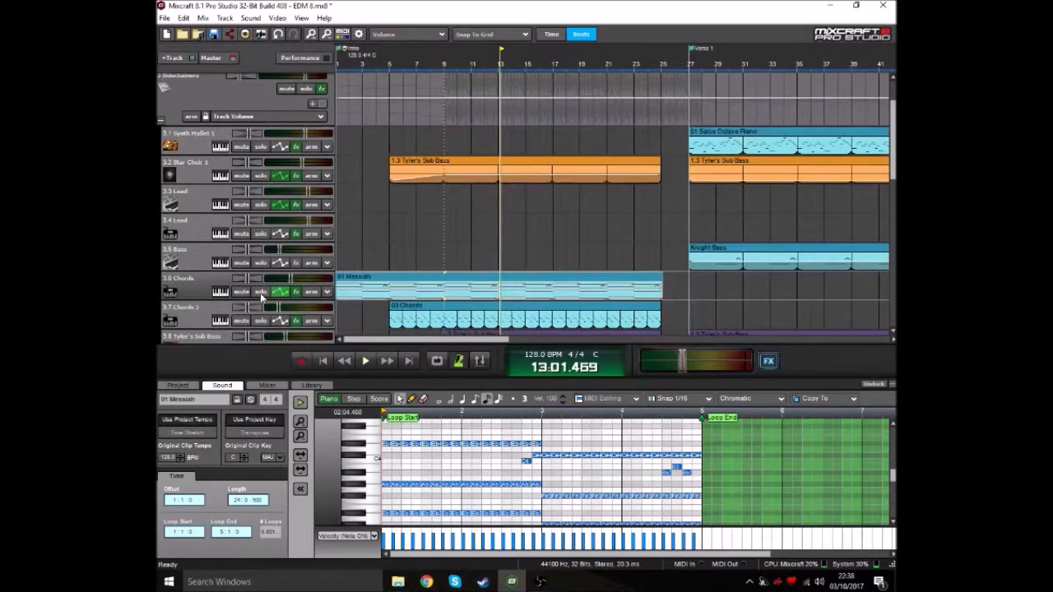
click(199, 293)
scroll(539, 214, up, 2)
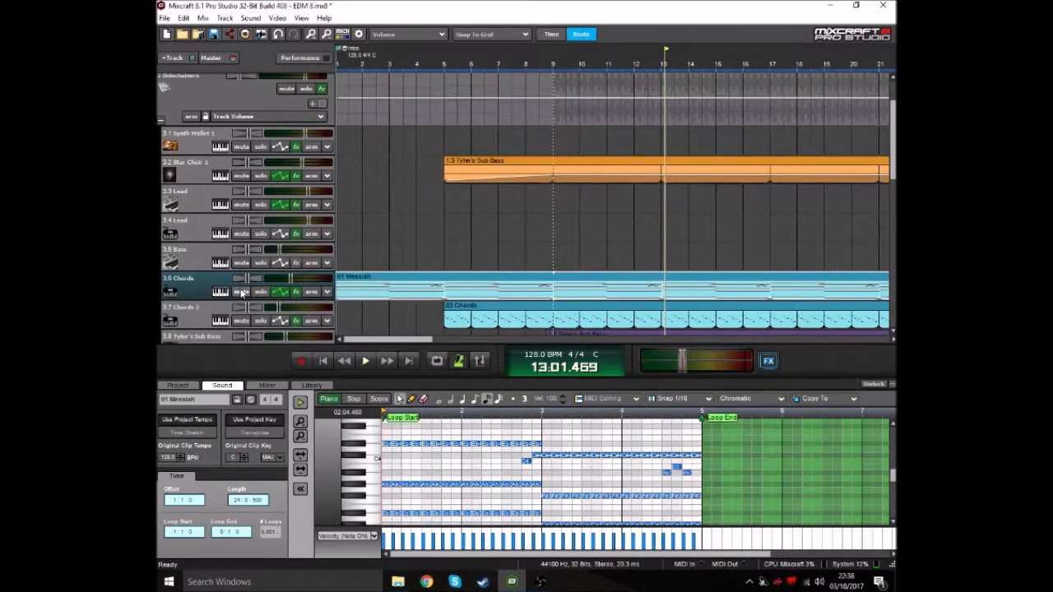
right_click(209, 296)
click(189, 292)
click(222, 292)
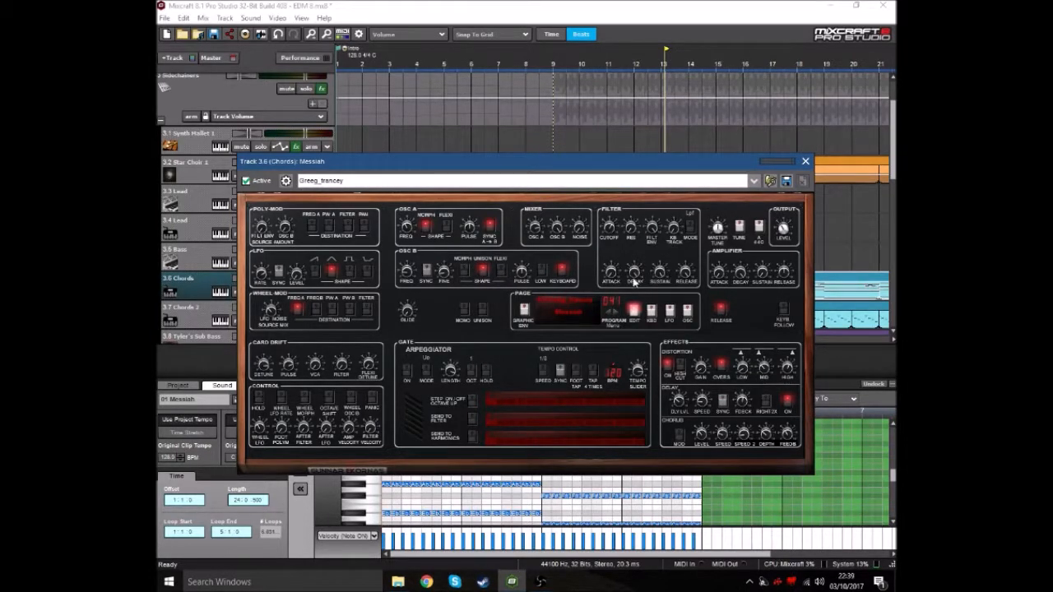
click(608, 274)
View the Messiah preset list for the Chords track, keep Greeg_trancey, and close the synth window.
drag(691, 162, 674, 342)
click(674, 359)
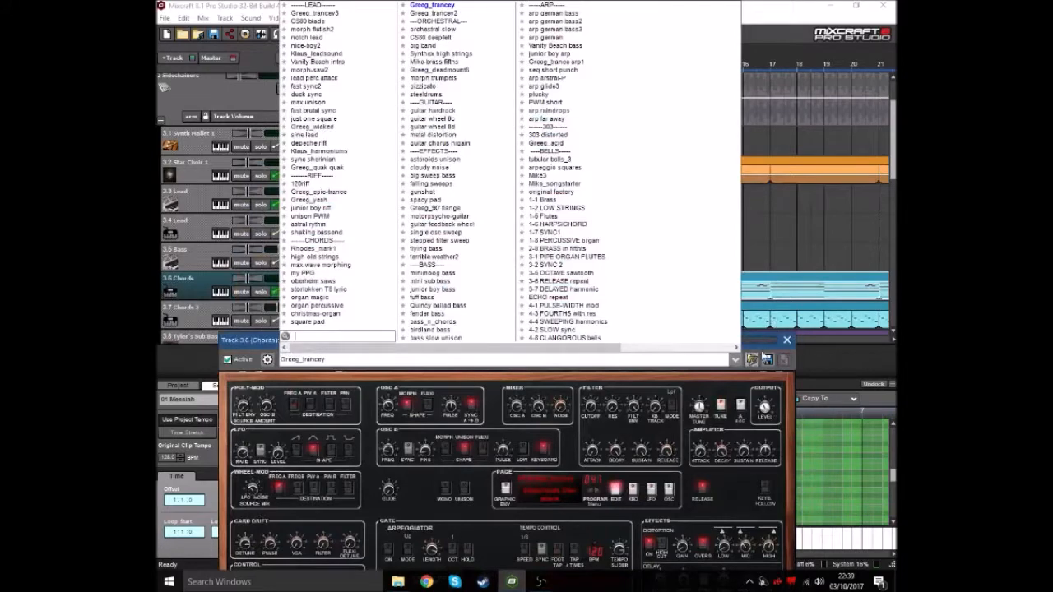
click(788, 342)
drag(712, 346, 735, 169)
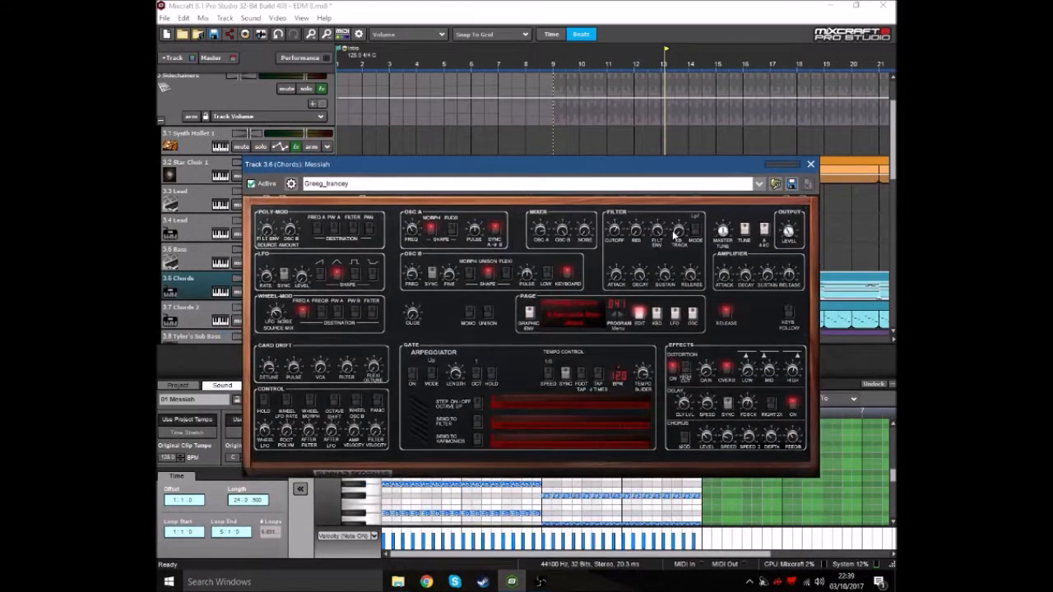
drag(675, 164, 656, 145)
click(799, 142)
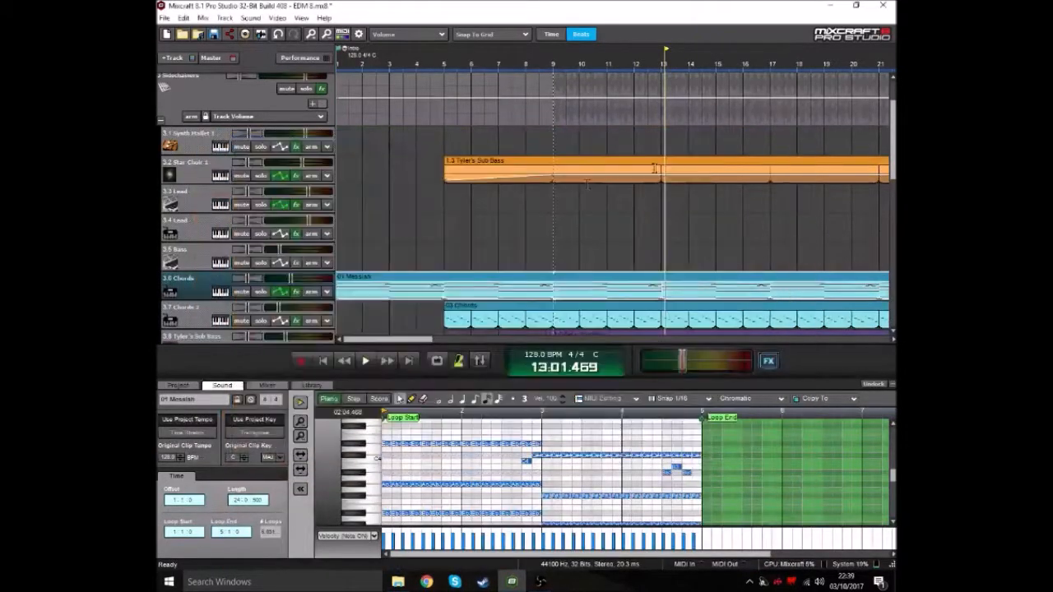
Check the Acoustica Reverb and Acoustica EQ settings in the Chords track's effect list, and close the windows.
click(295, 292)
click(617, 312)
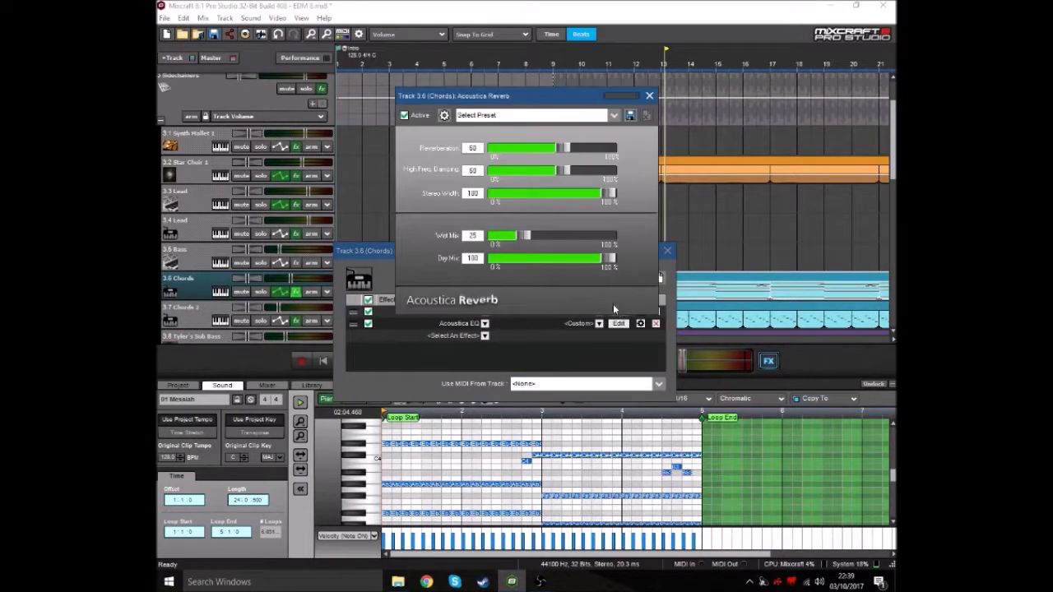
drag(639, 96, 637, 144)
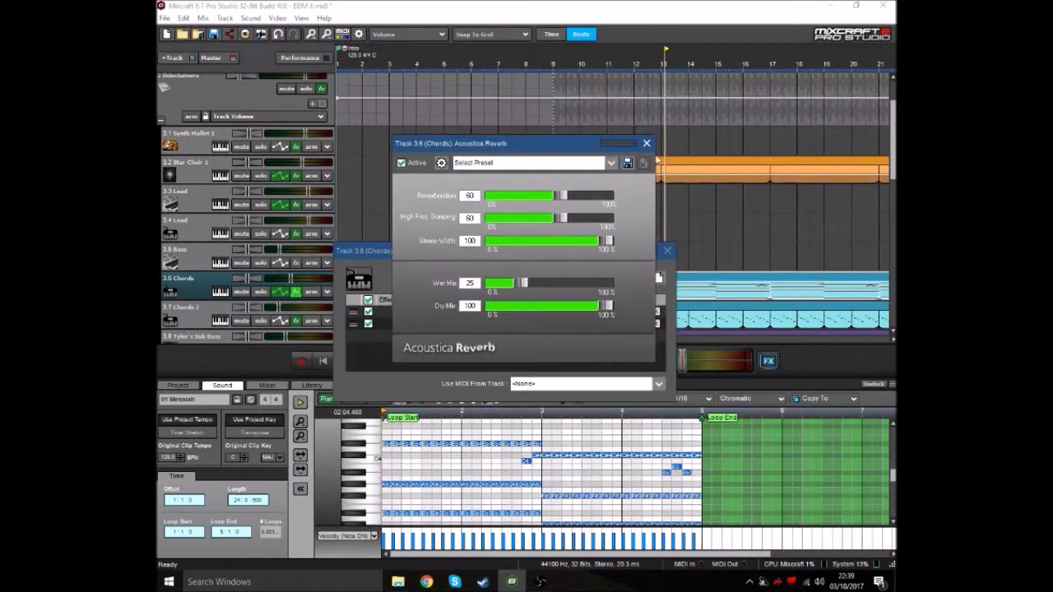
click(646, 144)
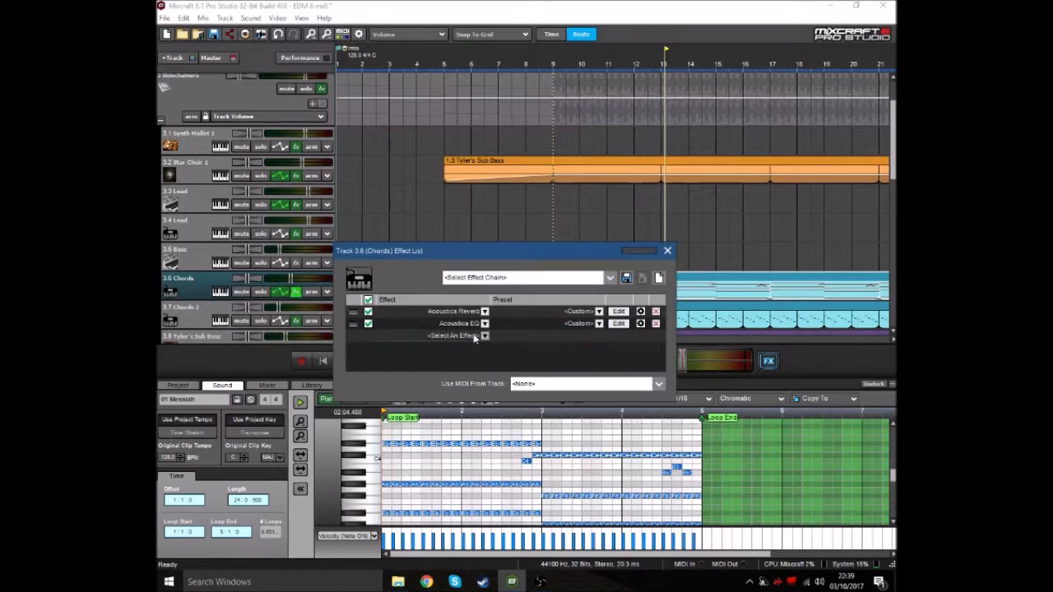
click(618, 323)
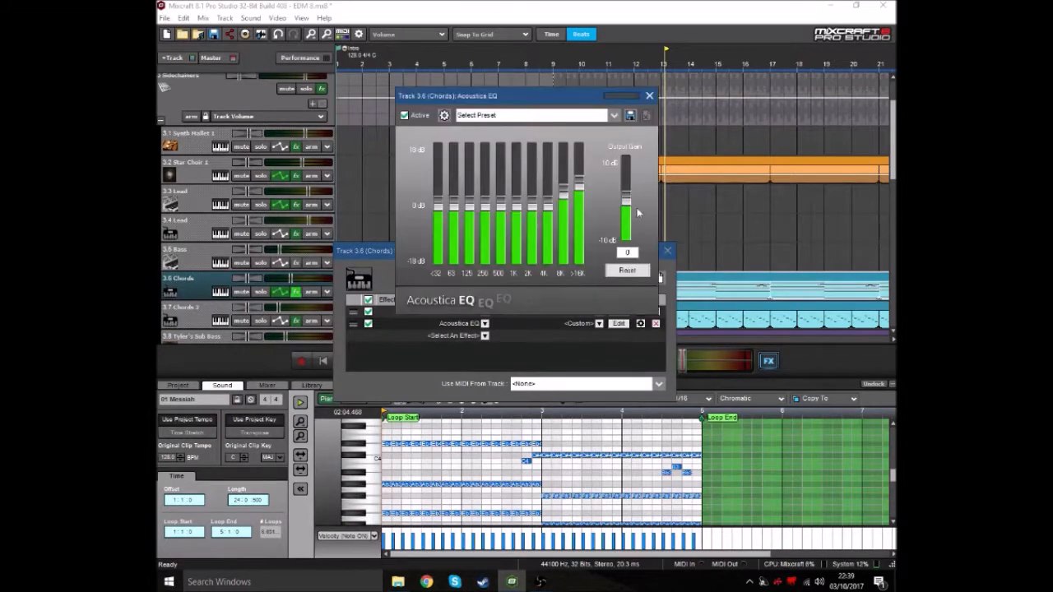
click(650, 96)
click(667, 250)
scroll(609, 260, down, 1)
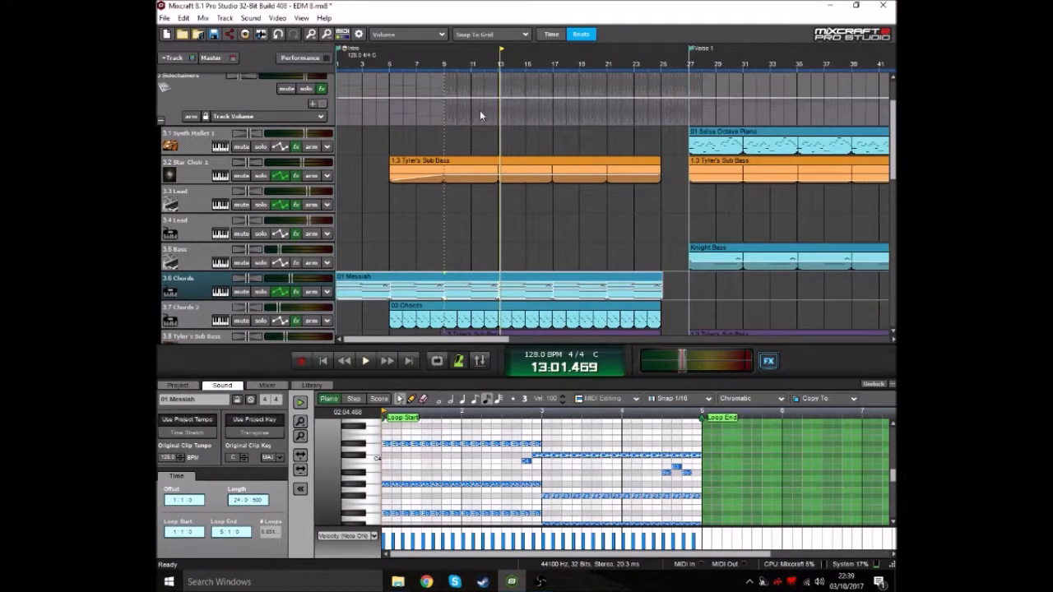
Move the playhead to the start of Chorus 1 at bar 51.
click(499, 72)
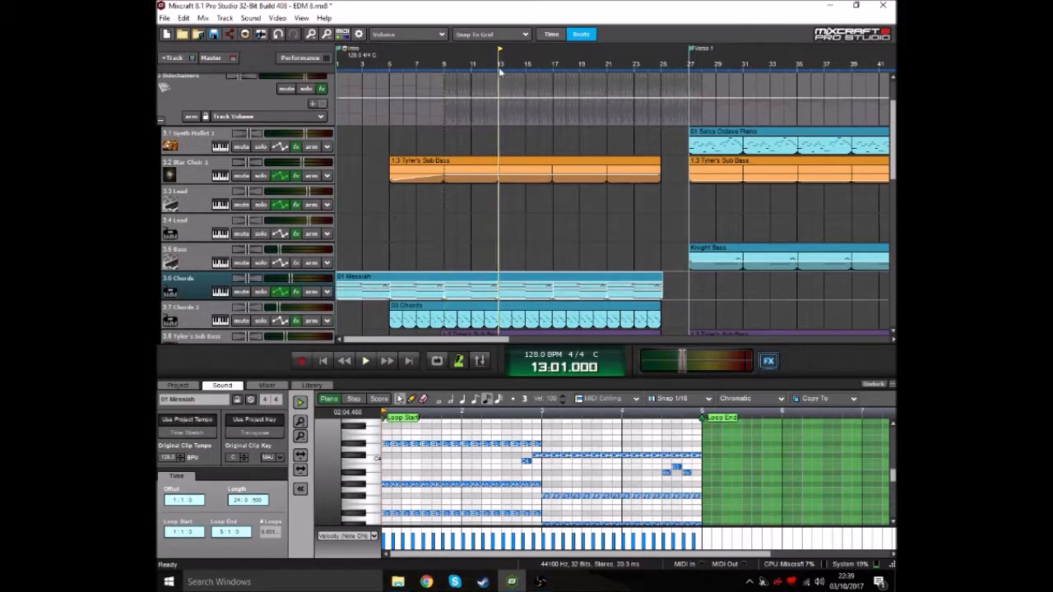
click(552, 72)
scroll(552, 220, up, 1)
scroll(552, 230, down, 2)
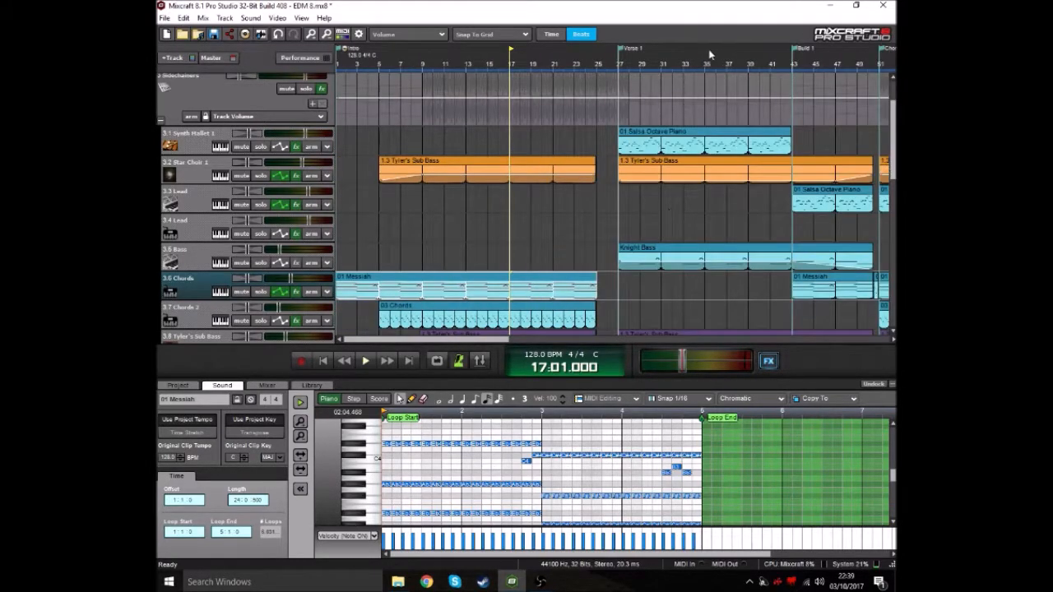
scroll(686, 150, down, 1)
scroll(686, 150, down, 1)
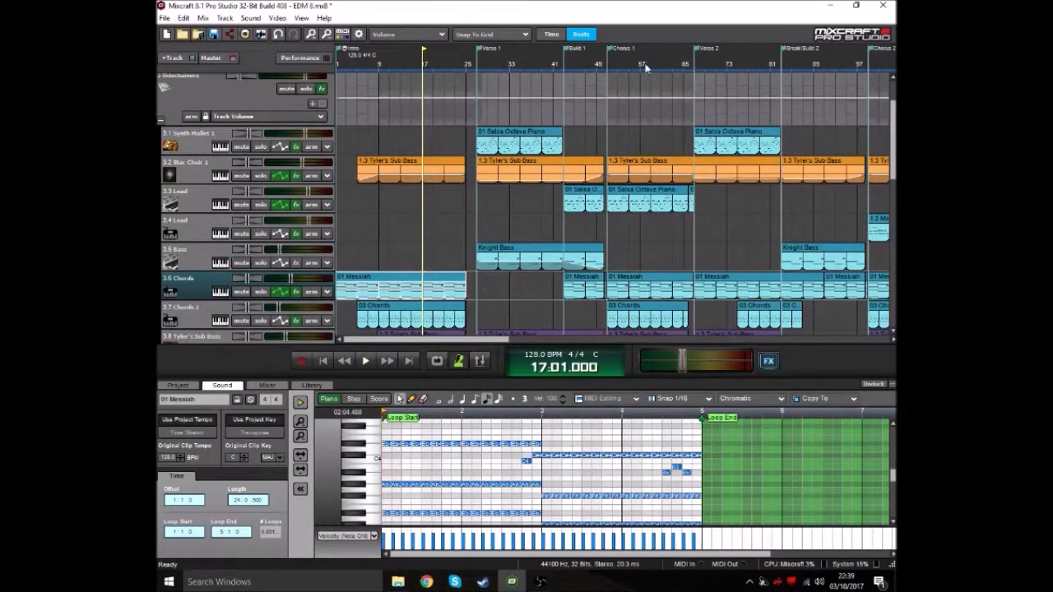
click(608, 70)
Play the start of Chorus 1 with the Chords track and the 3.3 Lead track soloed, then stop and unsolo both.
click(433, 200)
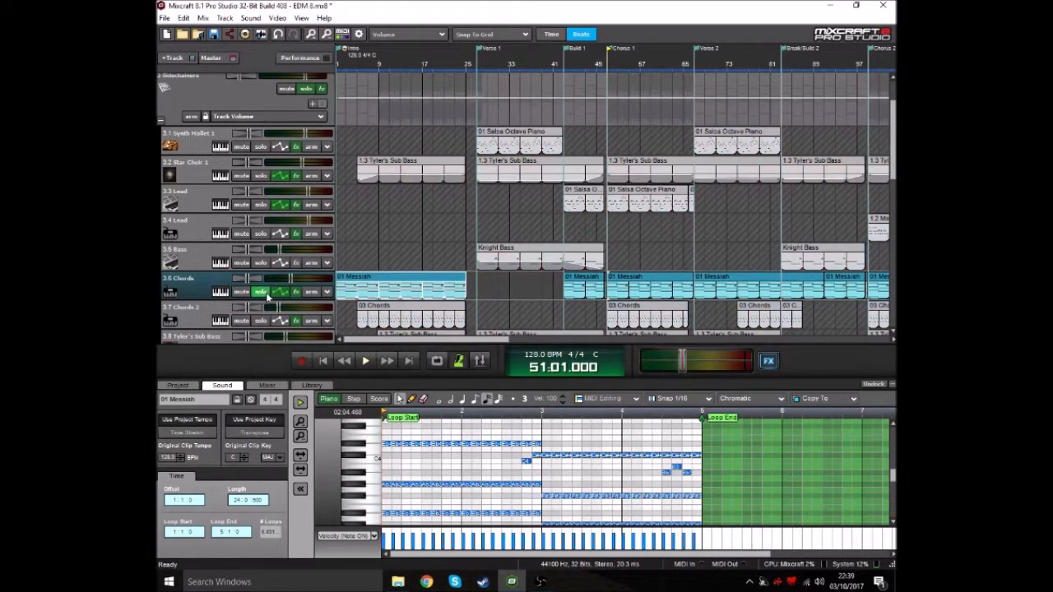
click(261, 204)
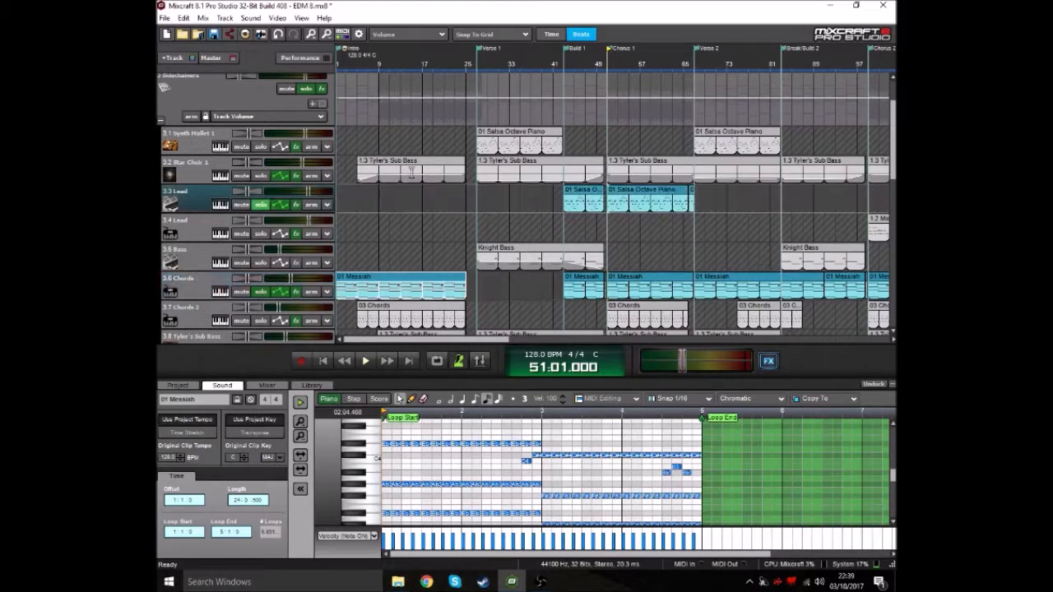
key(space)
scroll(635, 200, up, 4)
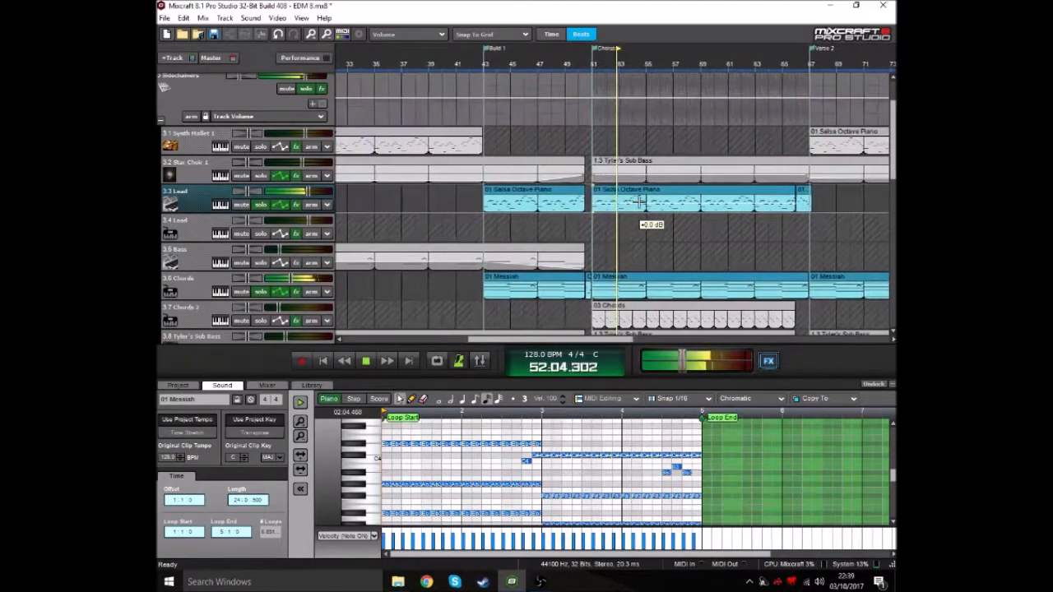
scroll(630, 222, up, 3)
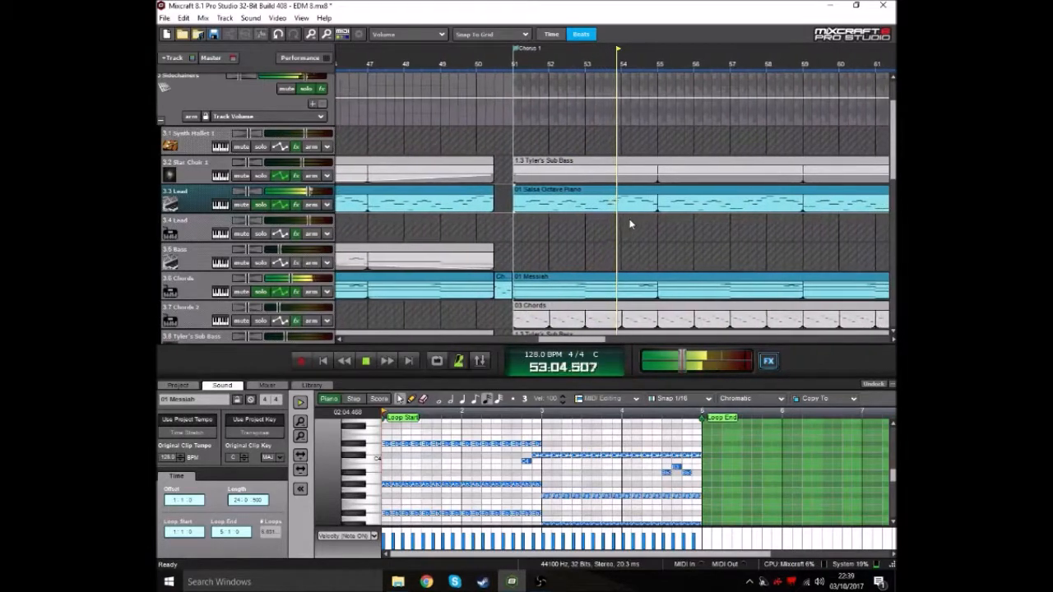
key(space)
click(436, 177)
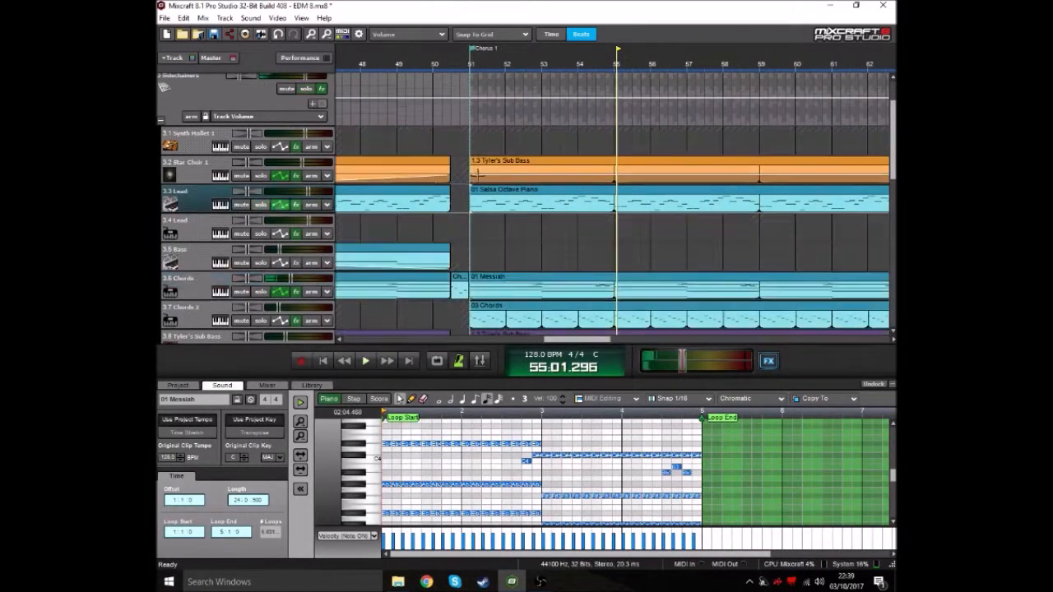
Review the effects used on the Chords track once more and close its effect list.
scroll(621, 236, down, 4)
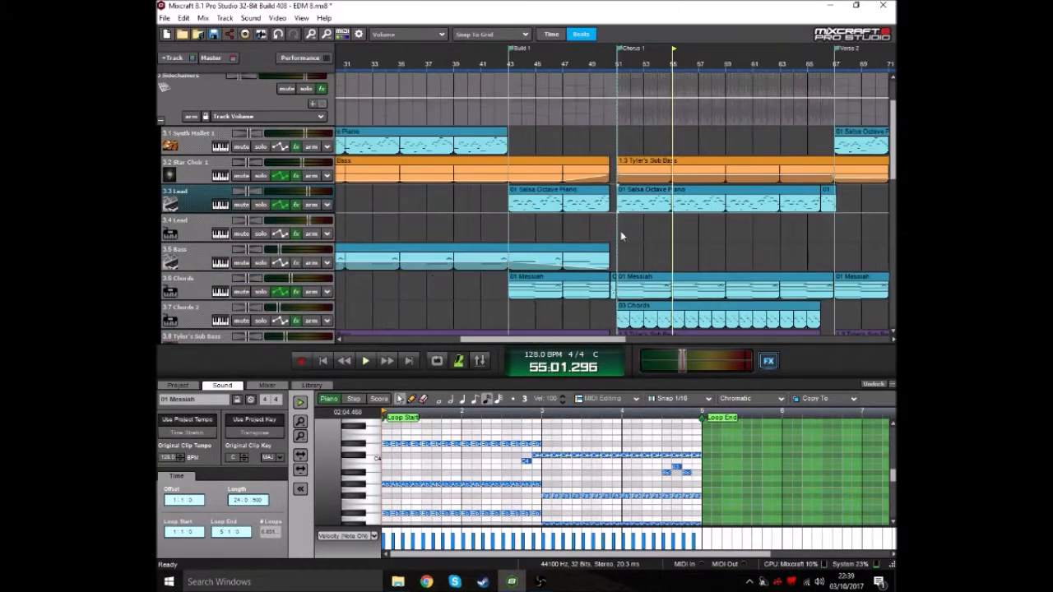
click(248, 278)
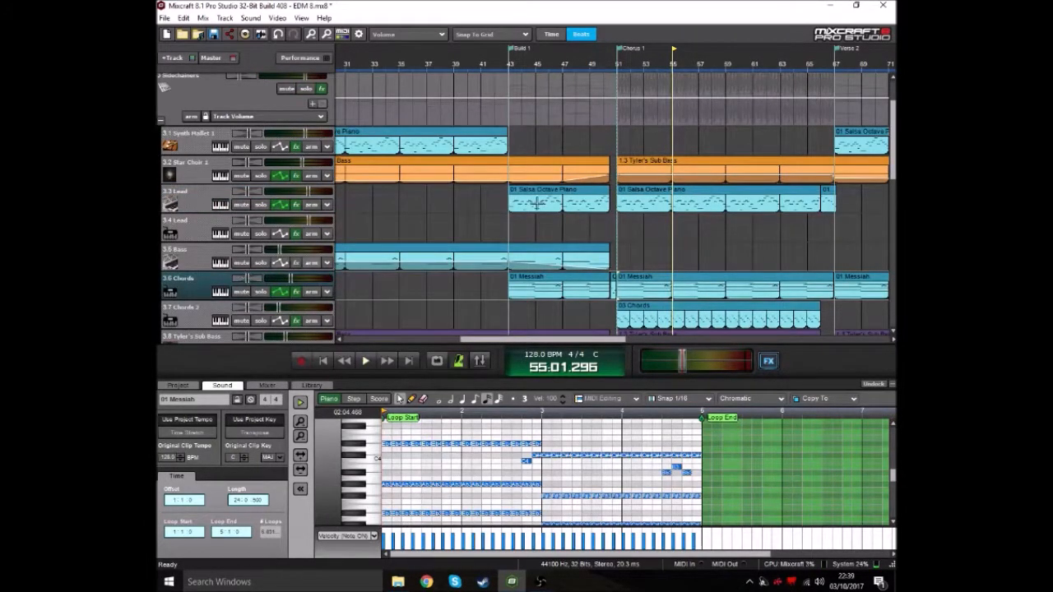
click(296, 291)
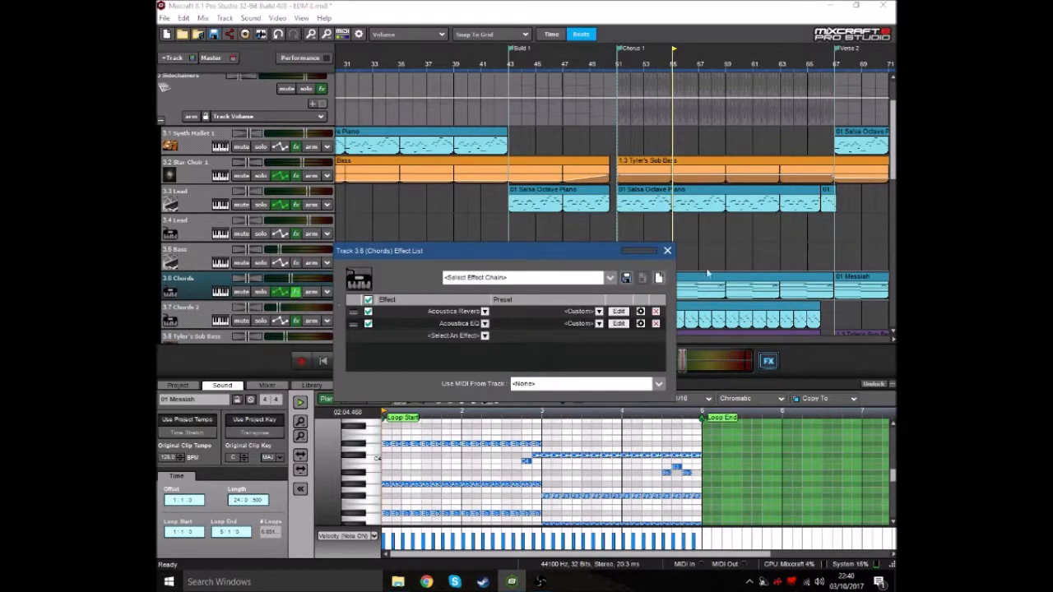
click(667, 250)
Survey the arrangement around Chorus 1 and across the whole song, placing the playhead at bar 5.
scroll(675, 258, up, 2)
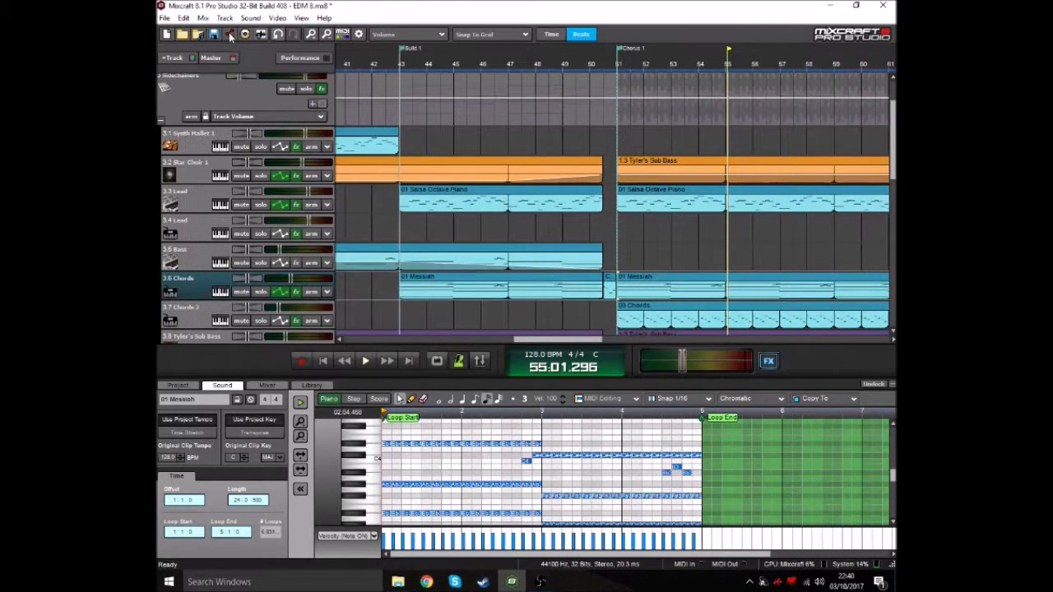
scroll(592, 219, down, 3)
scroll(613, 219, up, 4)
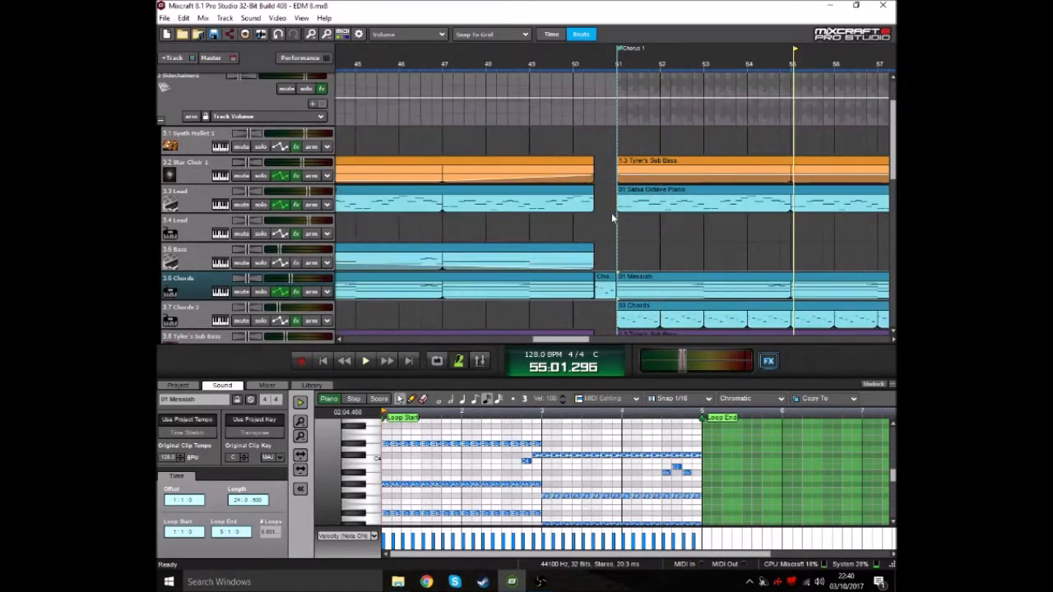
scroll(592, 219, down, 6)
scroll(583, 219, up, 1)
scroll(539, 219, up, 1)
scroll(428, 181, down, 3)
click(351, 72)
scroll(554, 218, up, 3)
scroll(554, 218, up, 1)
scroll(553, 218, down, 1)
scroll(461, 245, down, 2)
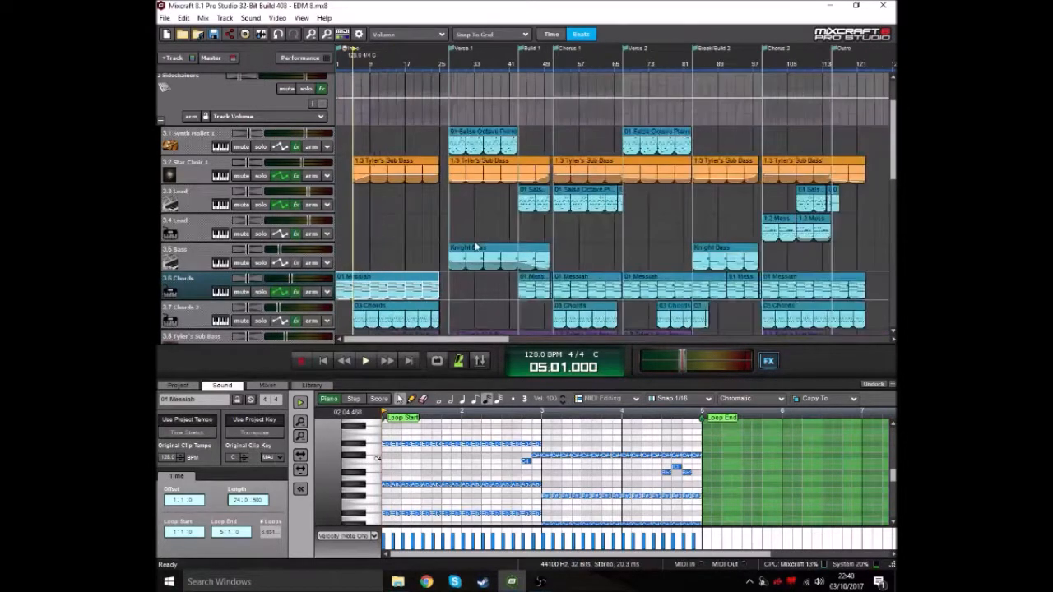
Solo the Chords 2 track and play it from the start of Chorus 1 at bar 51.
click(549, 71)
scroll(634, 209, up, 3)
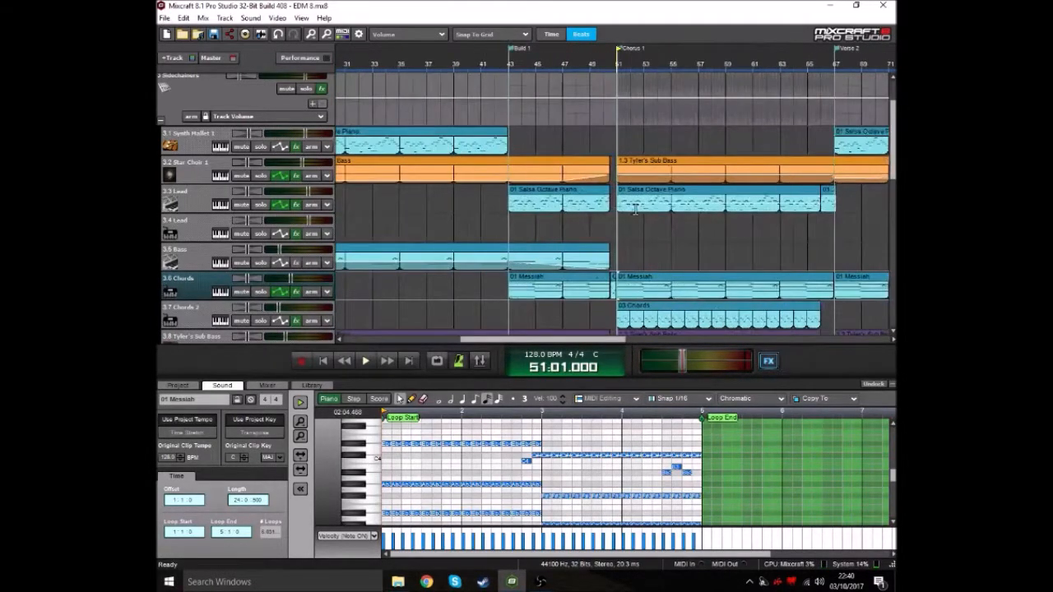
scroll(637, 212, down, 2)
scroll(641, 216, down, 1)
scroll(658, 226, up, 3)
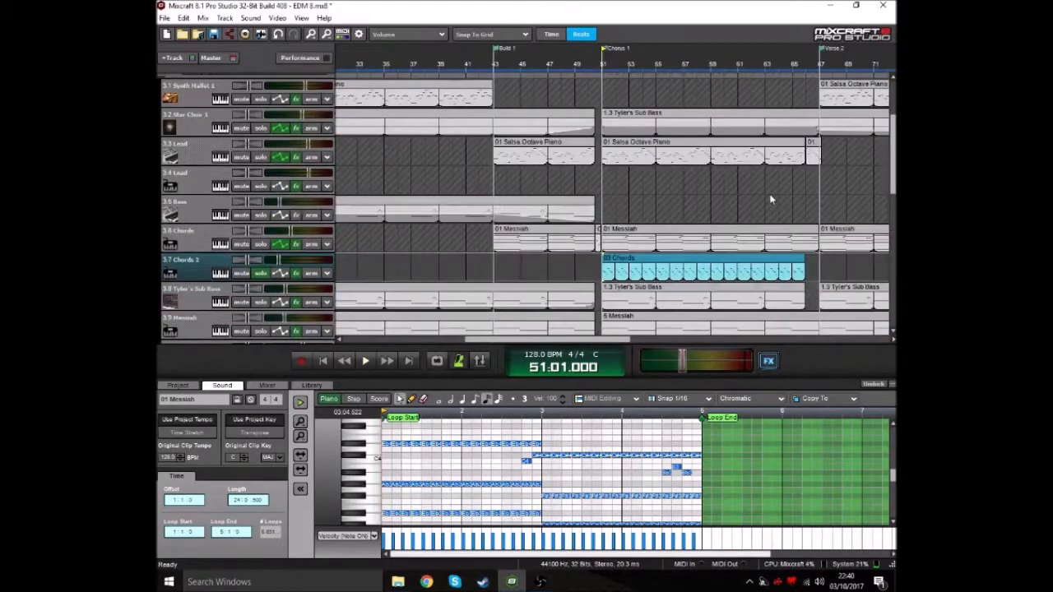
scroll(744, 208, down, 2)
scroll(745, 211, up, 4)
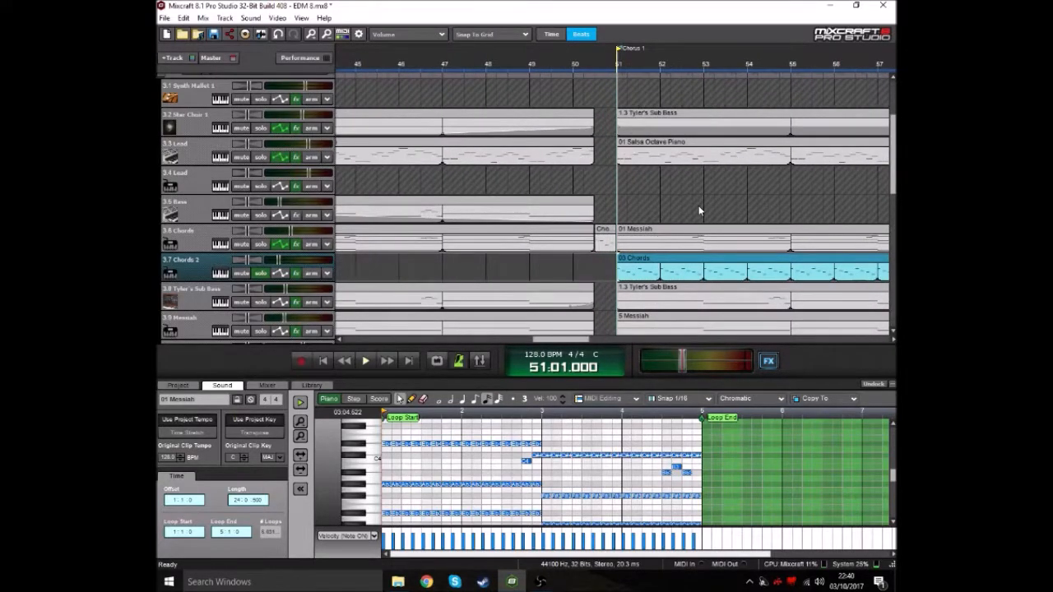
key(space)
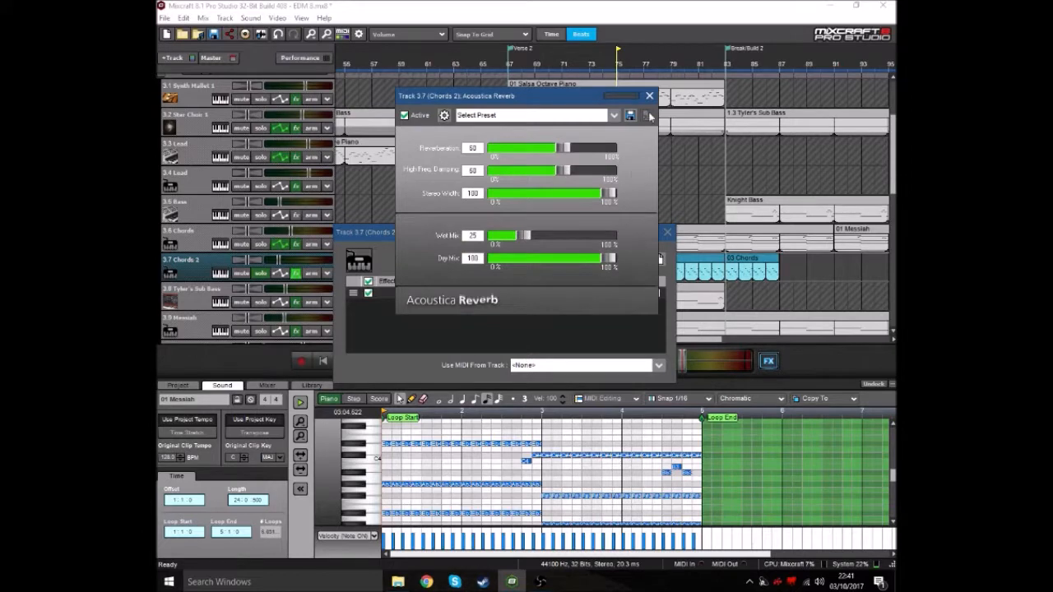
Close the Chords 2 reverb and effect list windows, and view that track's Messiah synth settings.
click(649, 95)
click(667, 232)
click(187, 242)
click(197, 271)
click(221, 272)
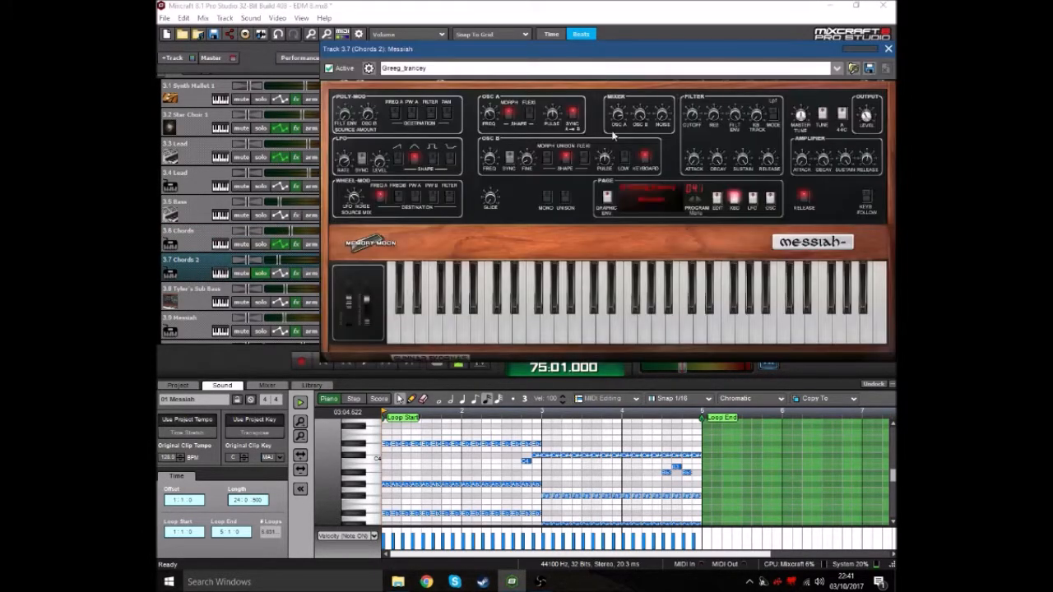
drag(840, 51, 737, 150)
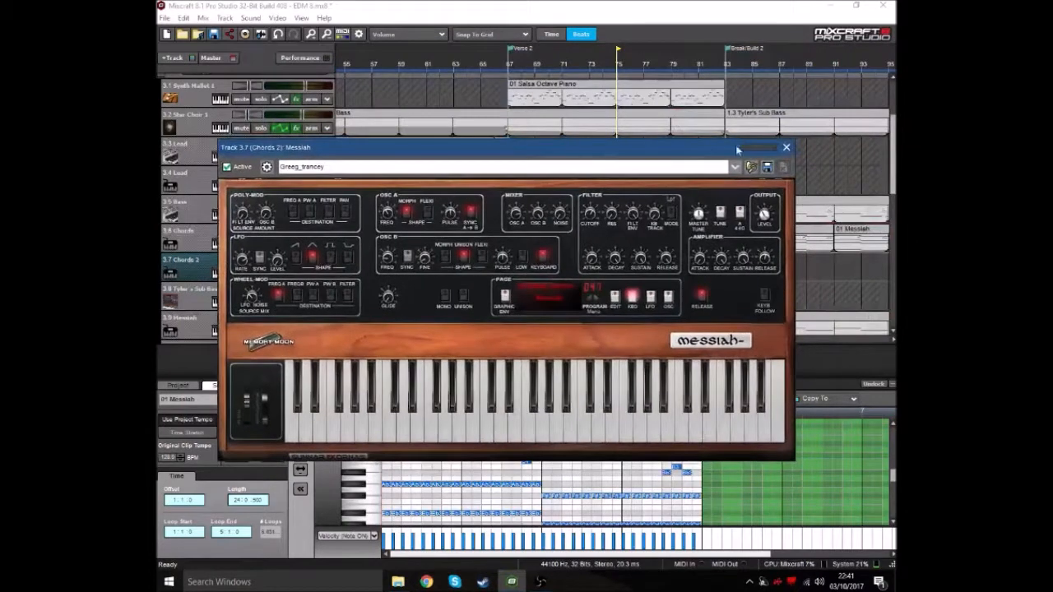
click(787, 148)
Compare the Messiah synth settings of the Chords track with those of the Chords 2 track.
click(186, 244)
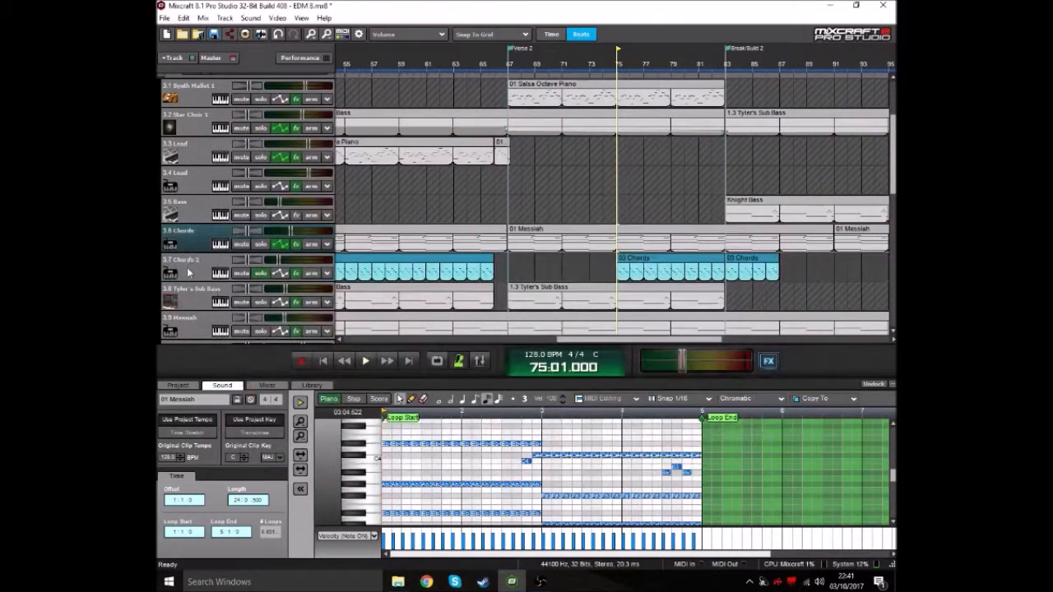
click(219, 244)
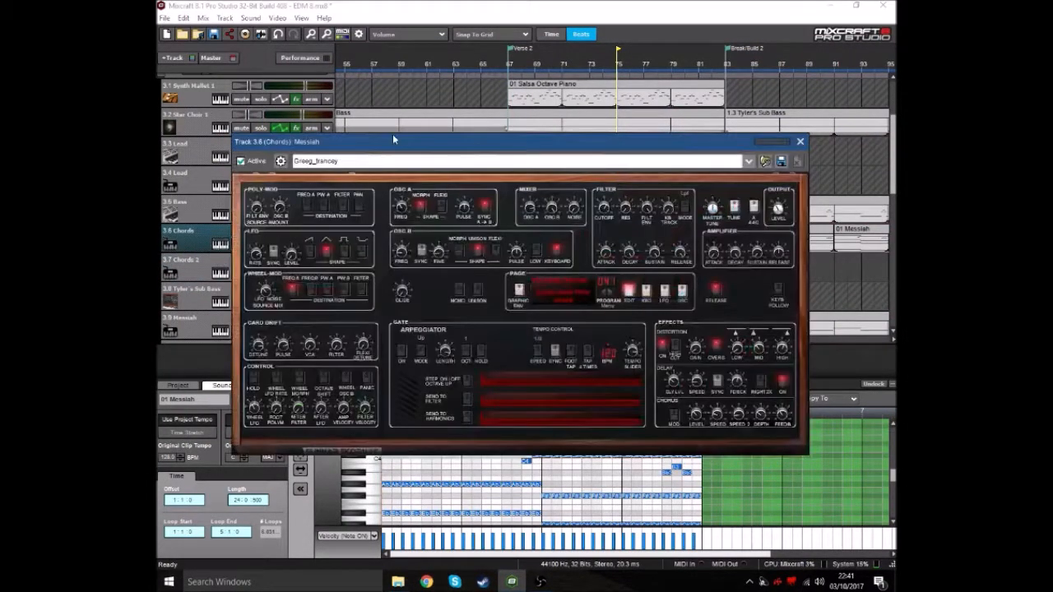
double_click(194, 276)
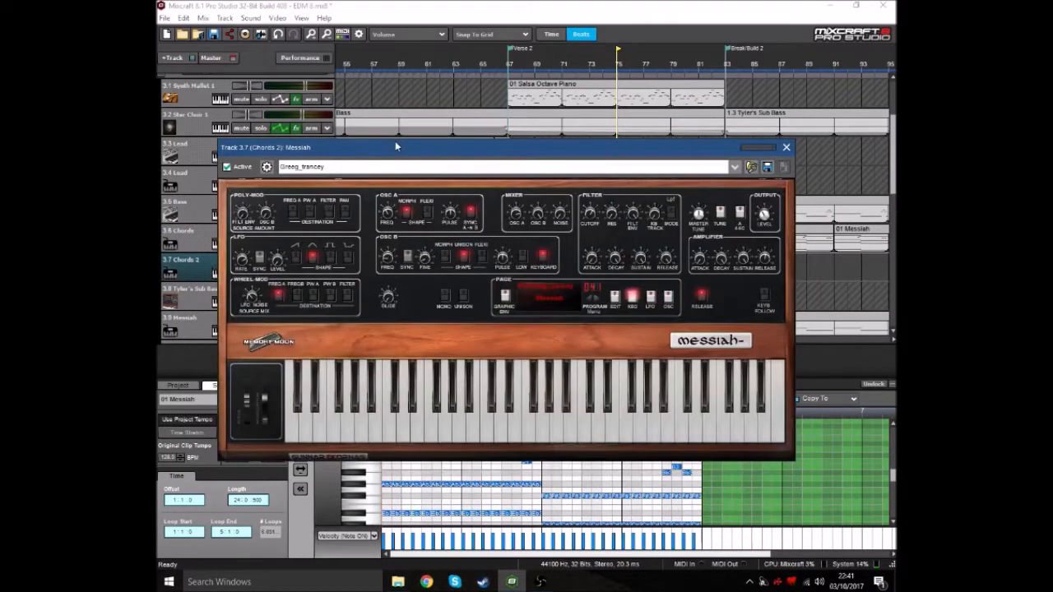
Close the Chords 2 track's Messiah synth window and place the playhead at the start of Chorus 1, bar 51.
drag(394, 146, 396, 117)
mouse_move(640, 117)
mouse_down()
mouse_move(627, 170)
mouse_move(641, 119)
mouse_up()
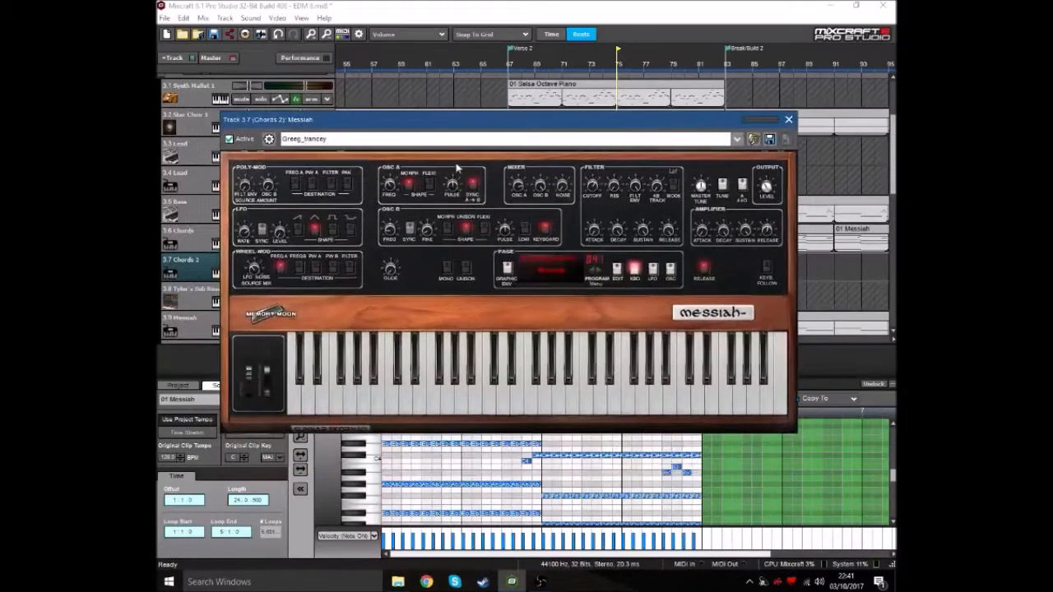
click(788, 121)
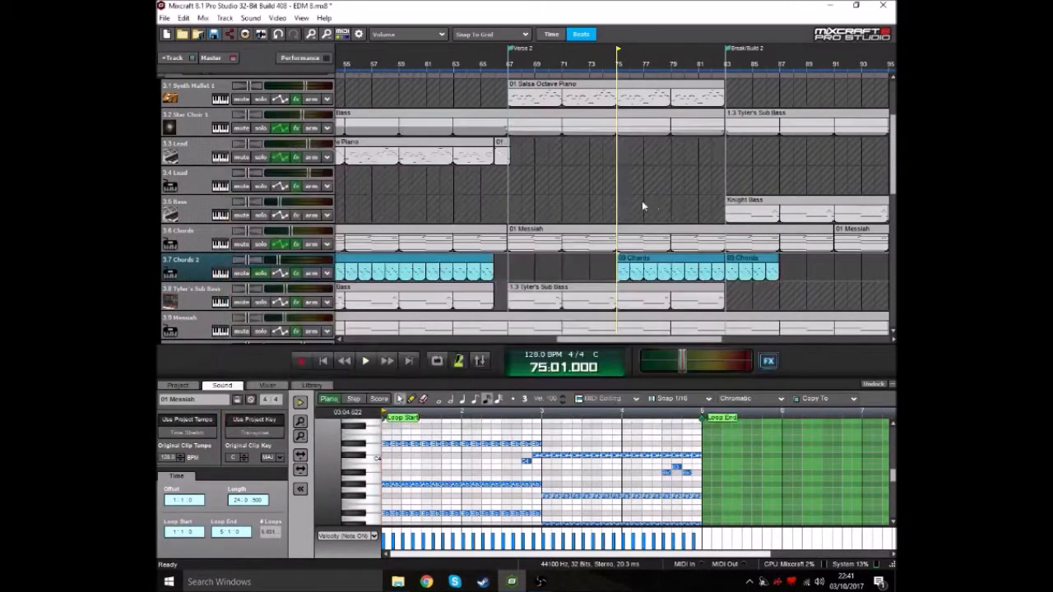
scroll(606, 167, down, 2)
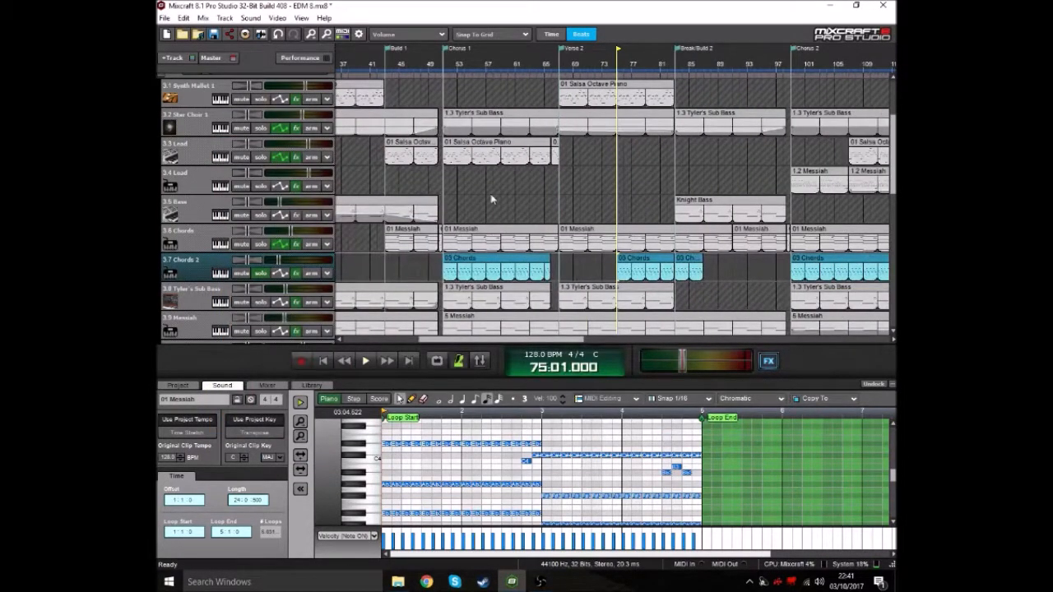
click(447, 76)
scroll(415, 257, up, 3)
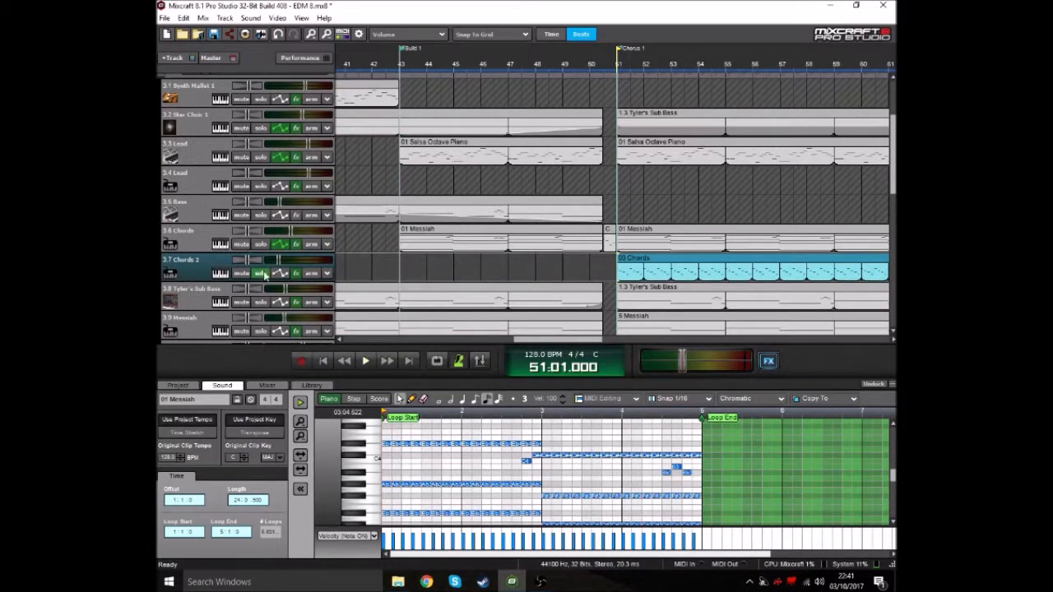
Check the Chords 2 track's effect list, leaving its effects as they are.
click(296, 273)
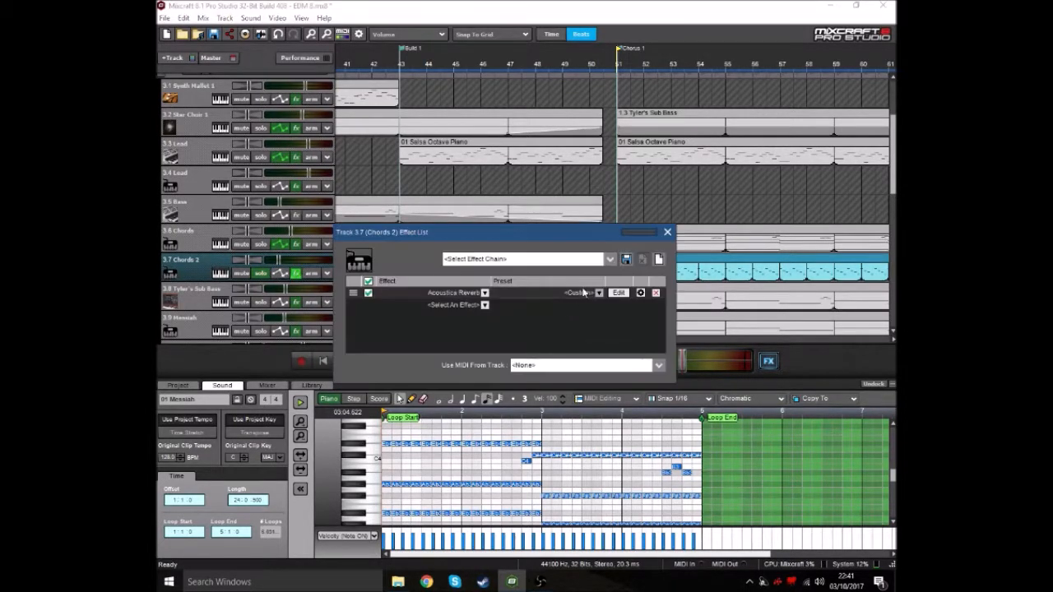
click(667, 234)
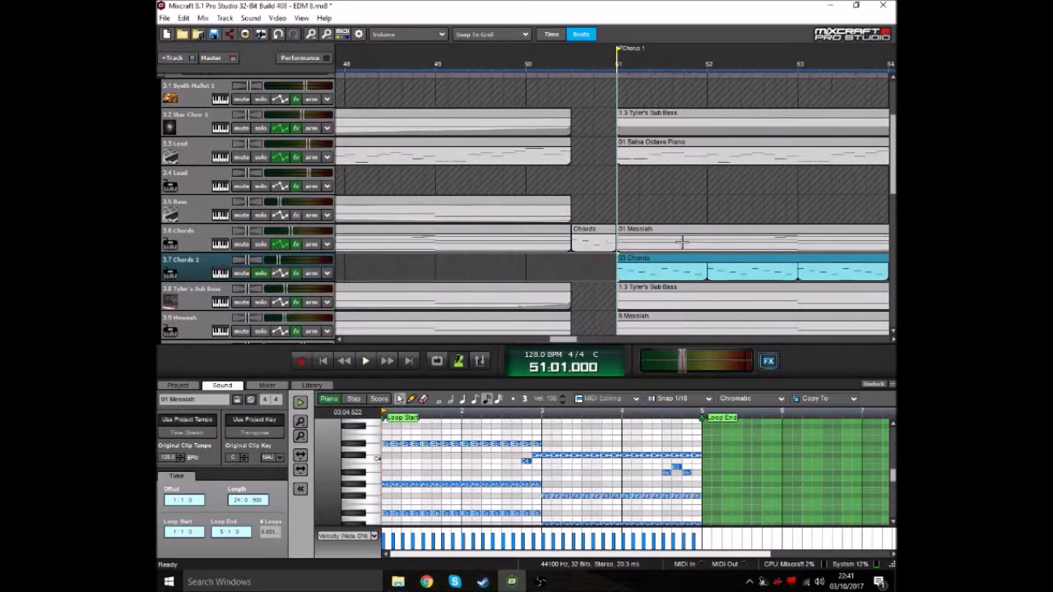
scroll(676, 262, up, 3)
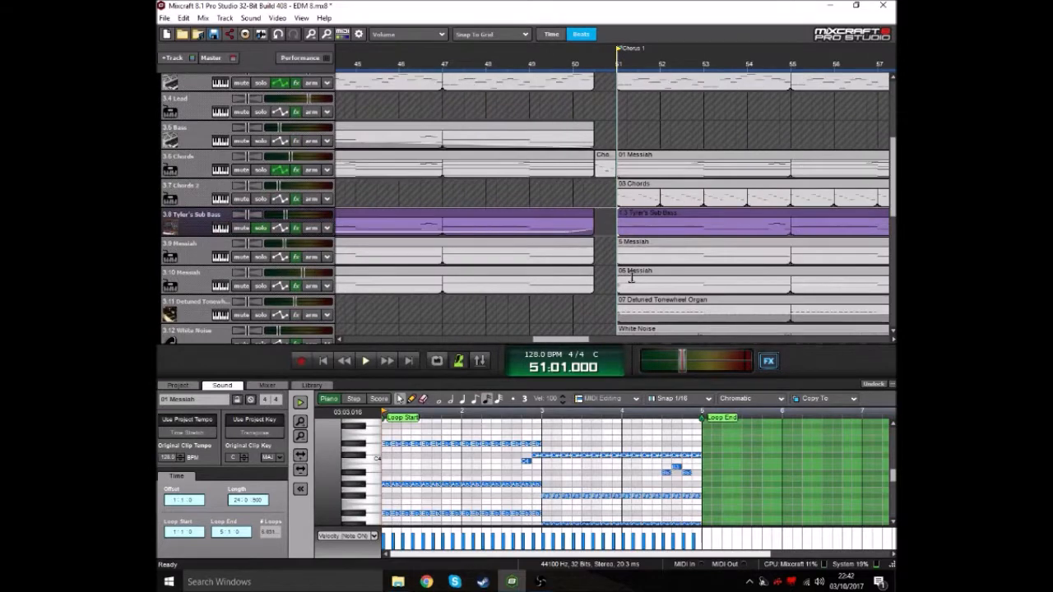
Listen to the soloed Tyler's Sub Bass track from the start of Chorus 1, and return the playhead to bar 51.
scroll(633, 283, down, 2)
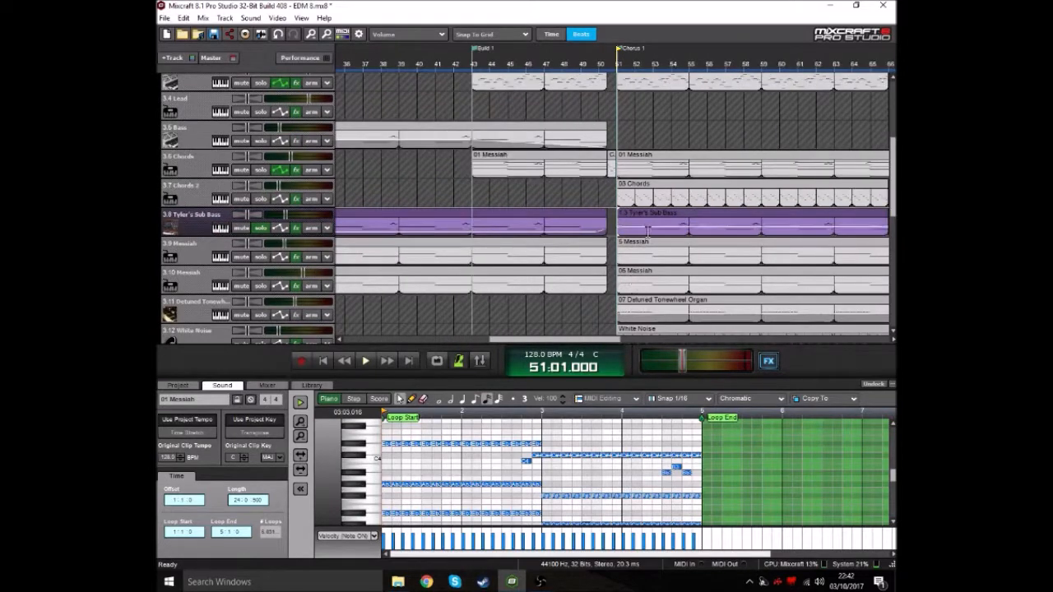
scroll(647, 232, up, 4)
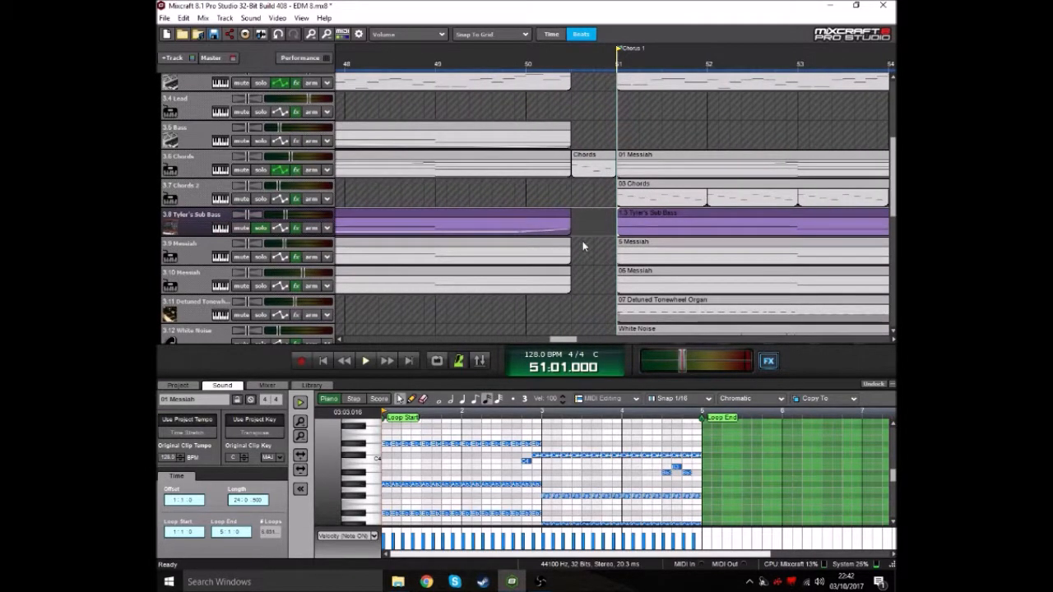
scroll(584, 238, down, 1)
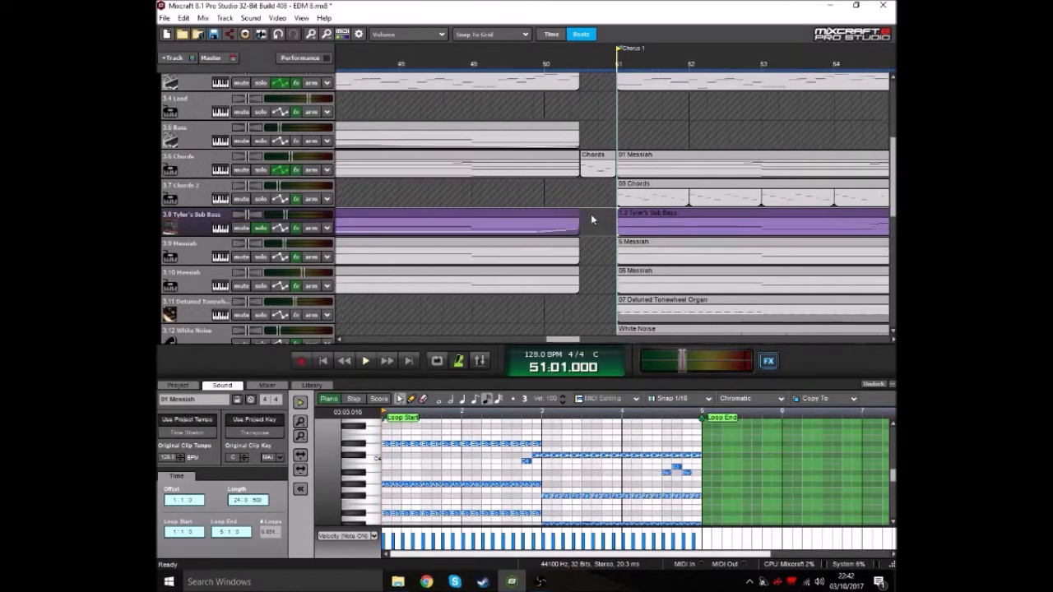
key(space)
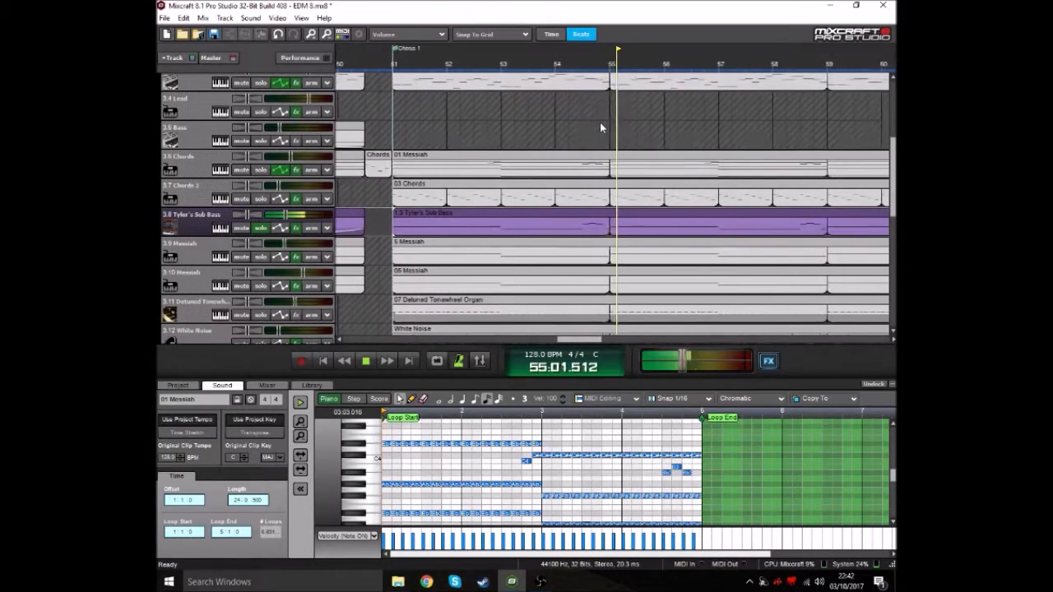
key(space)
click(394, 65)
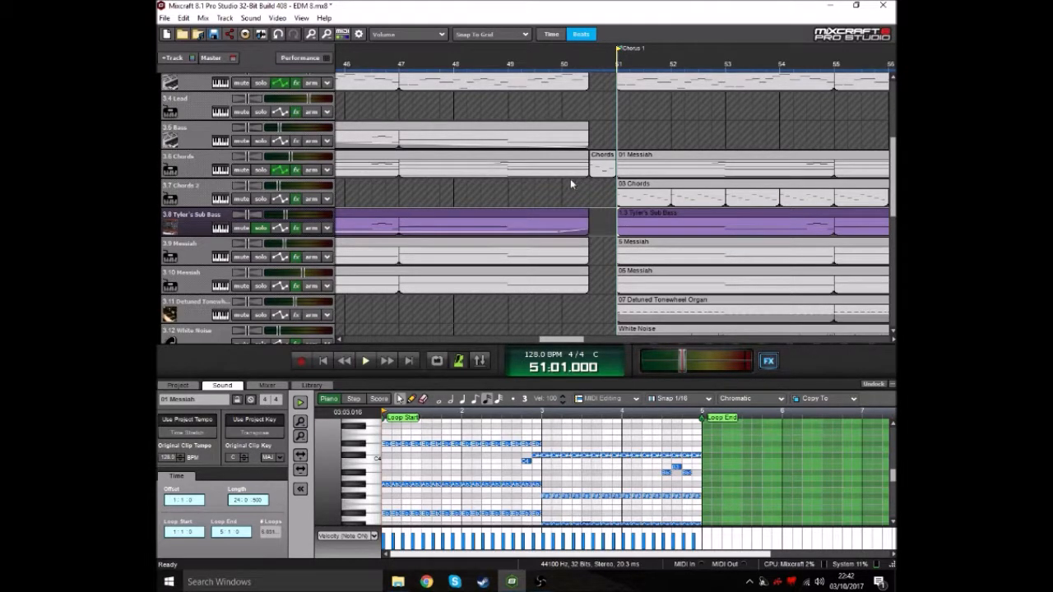
Review the Tyler's Sub Bass track's MinimogueVA oscillator, filter and modifier settings, and close the synth window.
click(222, 229)
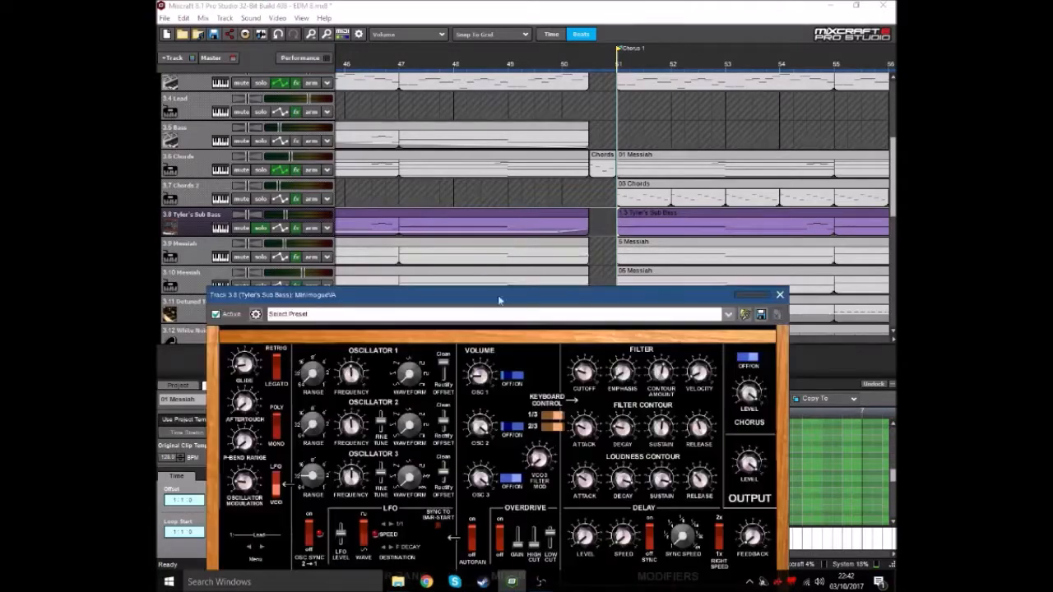
drag(499, 300, 553, 108)
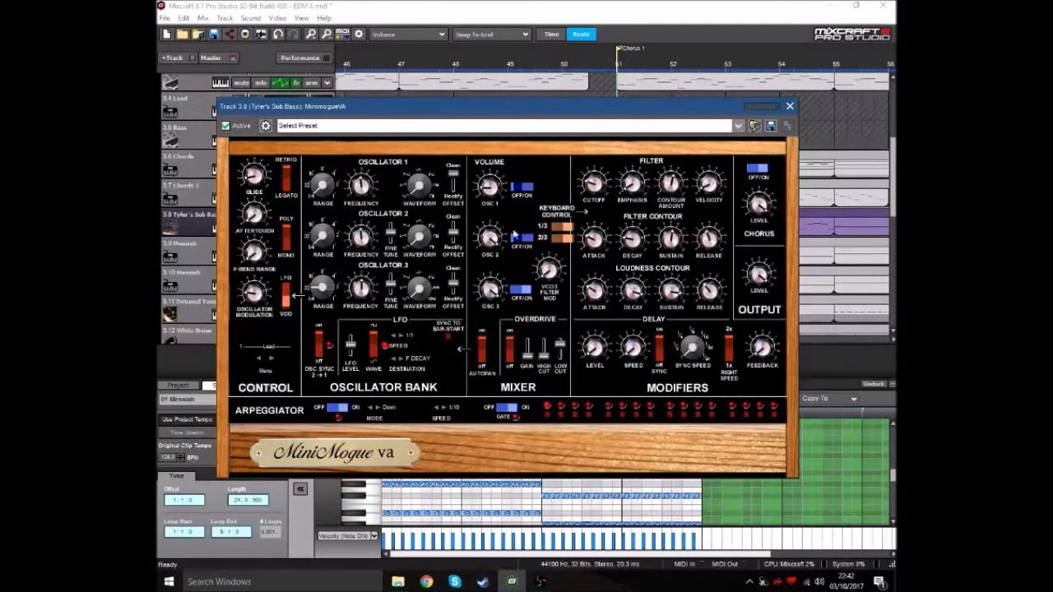
mouse_move(518, 108)
mouse_down()
mouse_move(510, 129)
mouse_move(523, 115)
mouse_up()
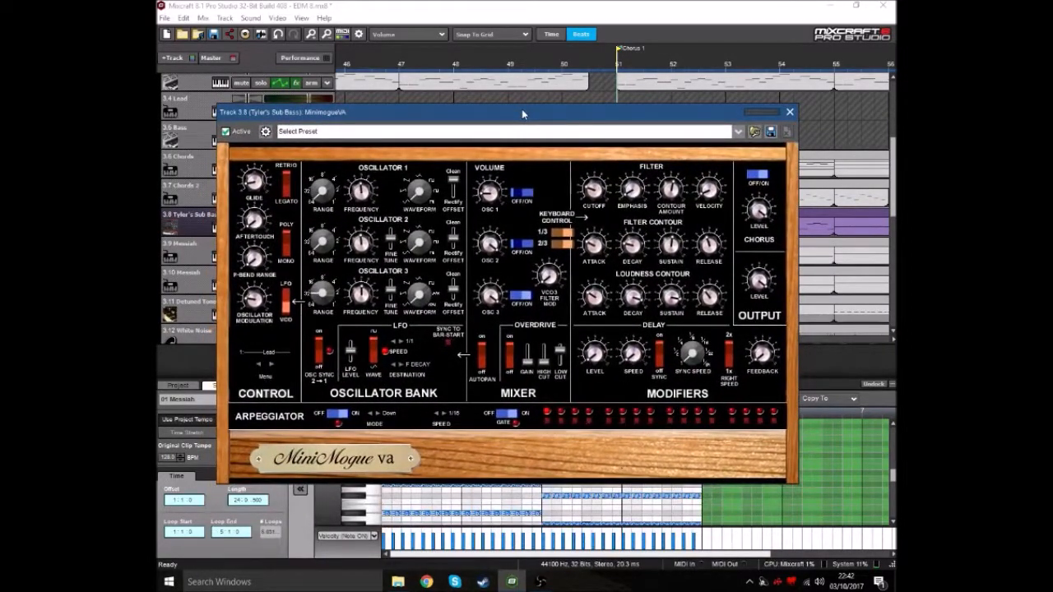
drag(545, 118, 528, 133)
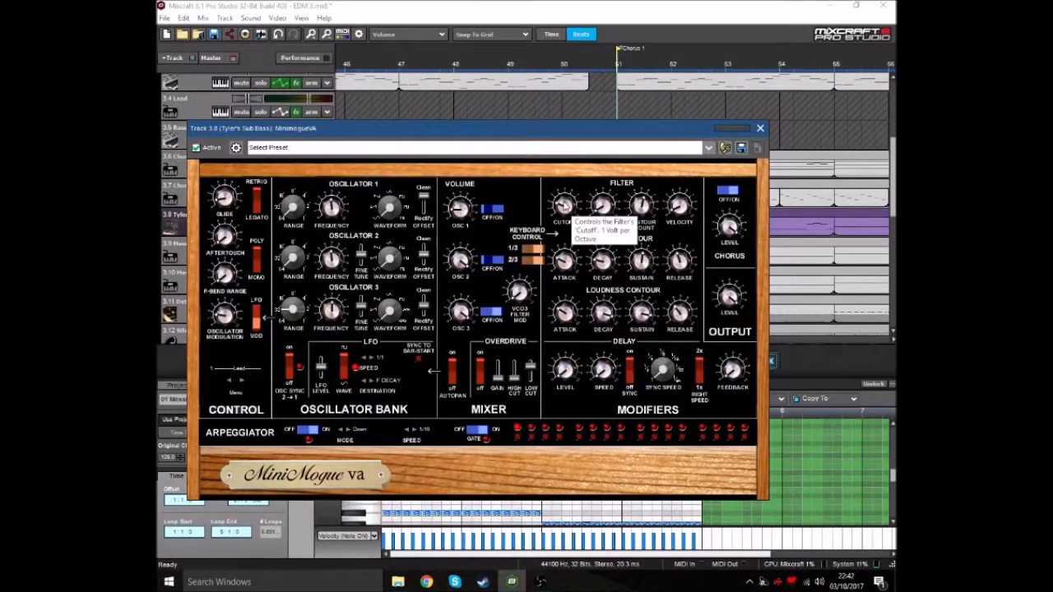
drag(577, 135, 588, 163)
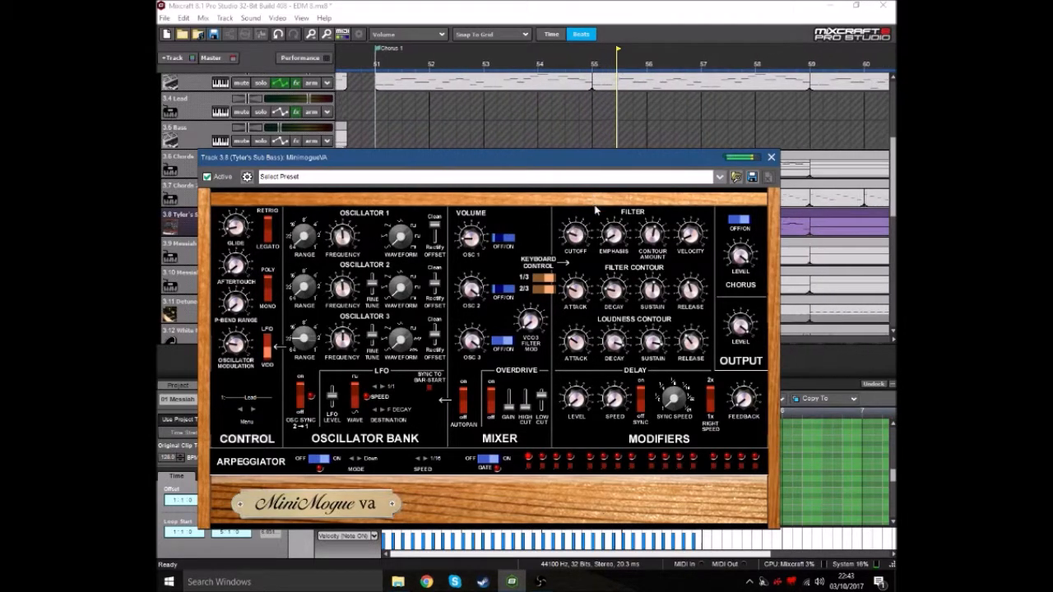
drag(599, 158, 613, 138)
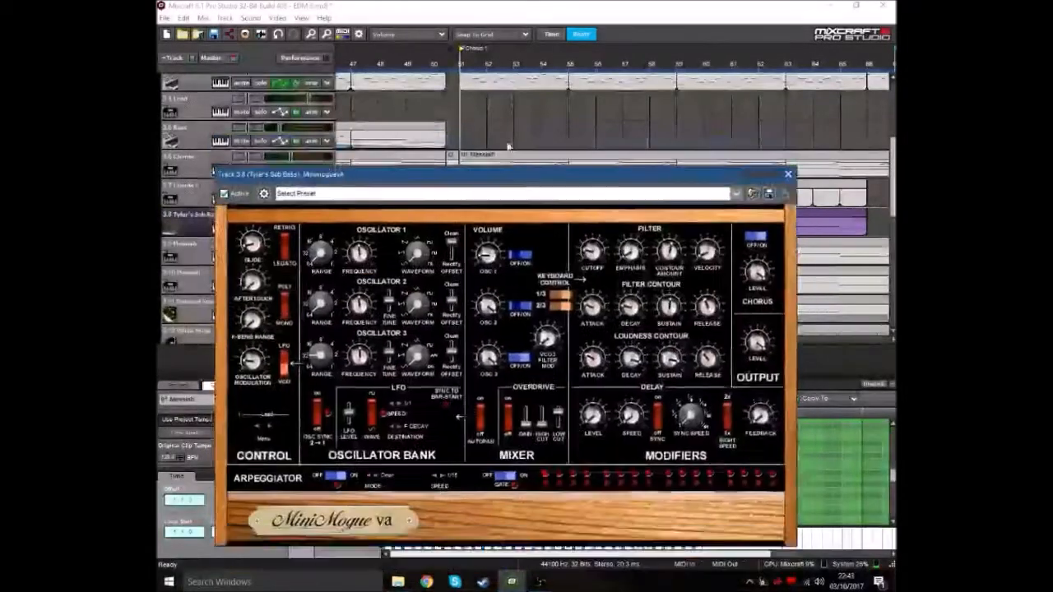
drag(508, 174, 507, 116)
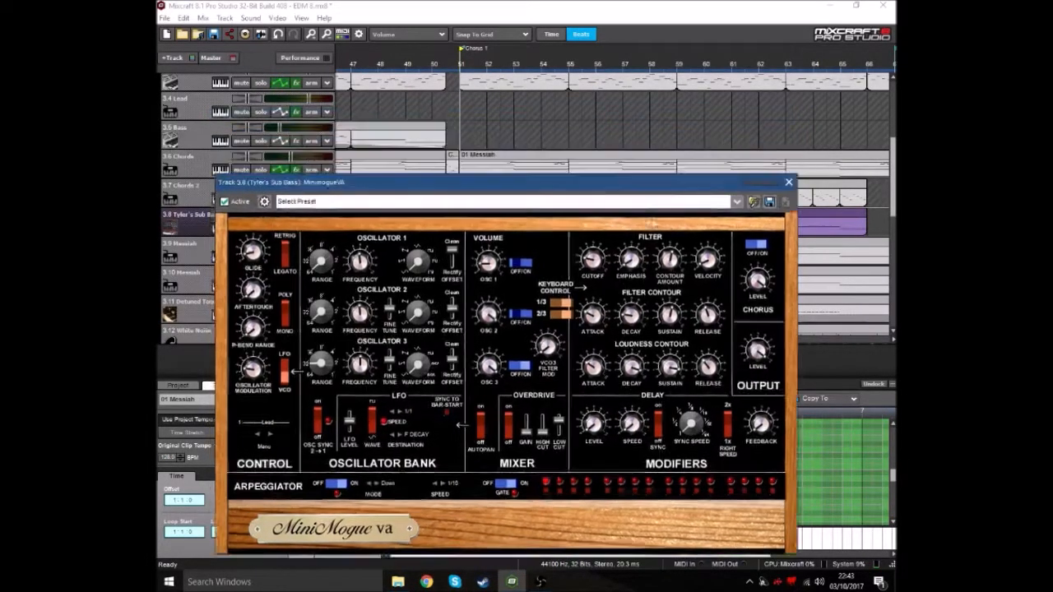
drag(649, 222, 658, 146)
click(798, 148)
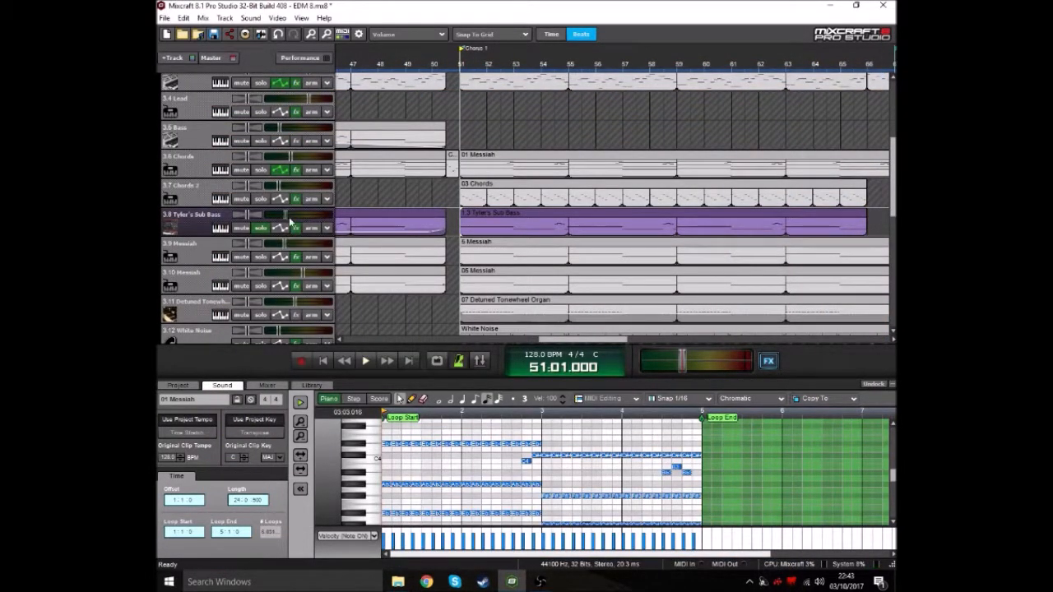
Inspect the Acoustica EQ band levels on the Tyler's Sub Bass track, and close the EQ and effect list windows.
click(260, 228)
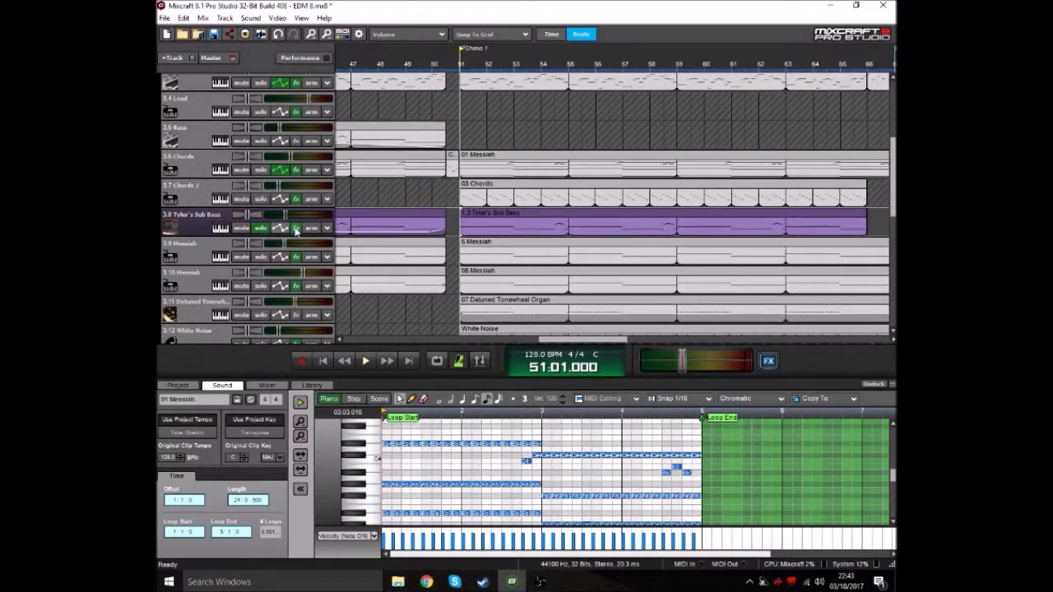
click(296, 228)
click(626, 248)
drag(543, 102, 550, 160)
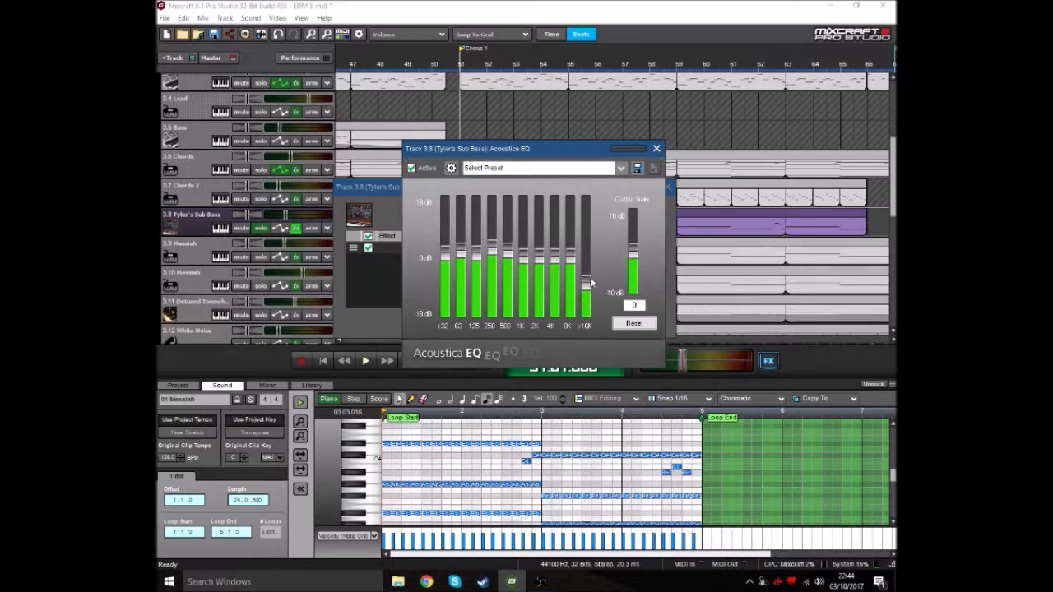
click(656, 149)
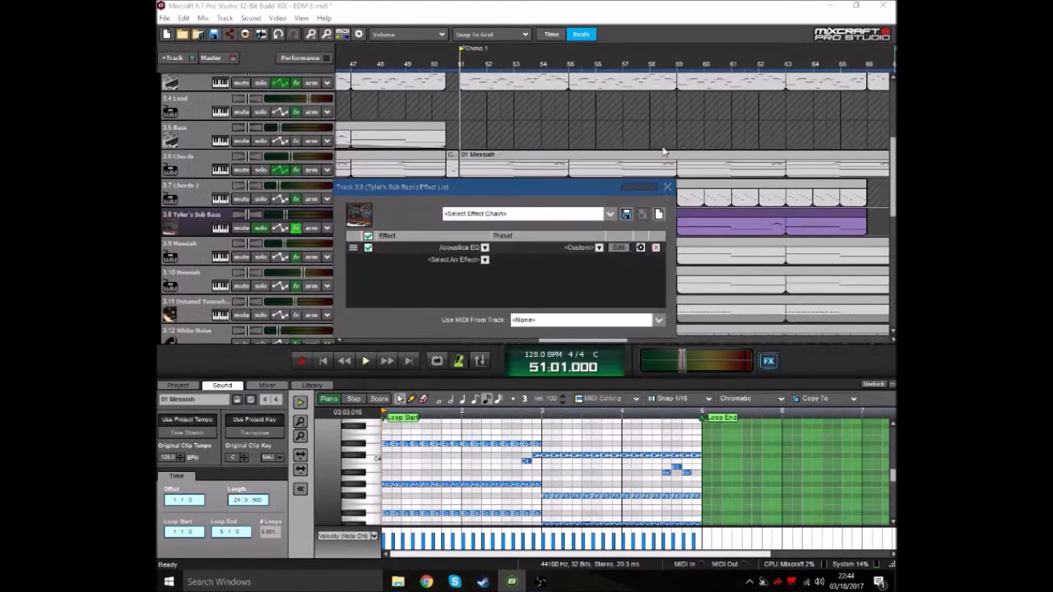
click(669, 187)
Solo the Messiah track 3.9, play it from the start of Chorus 1, and return the playhead to bar 51.
scroll(511, 220, down, 3)
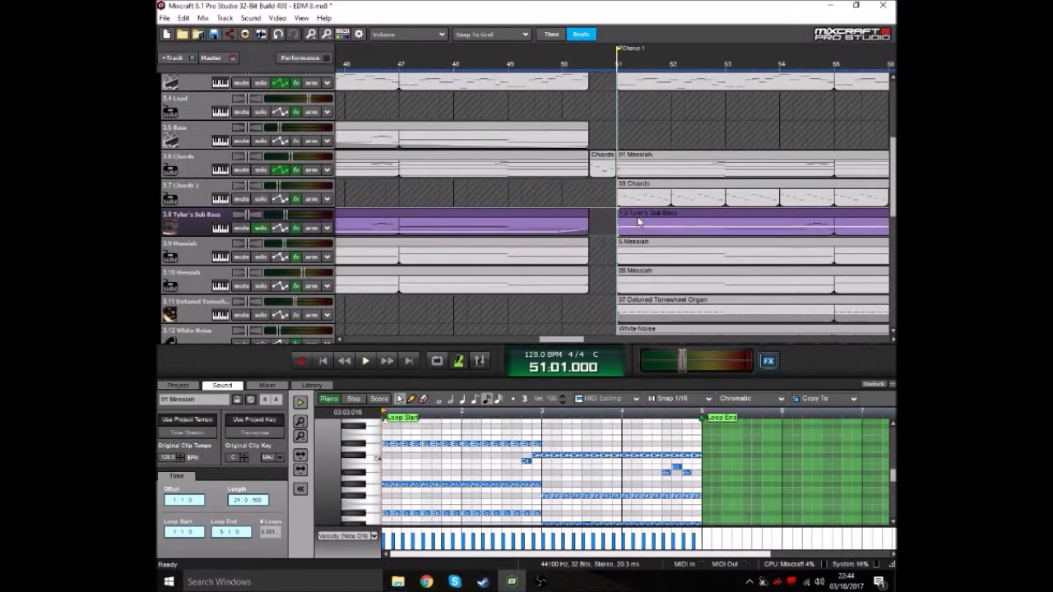
scroll(511, 220, up, 3)
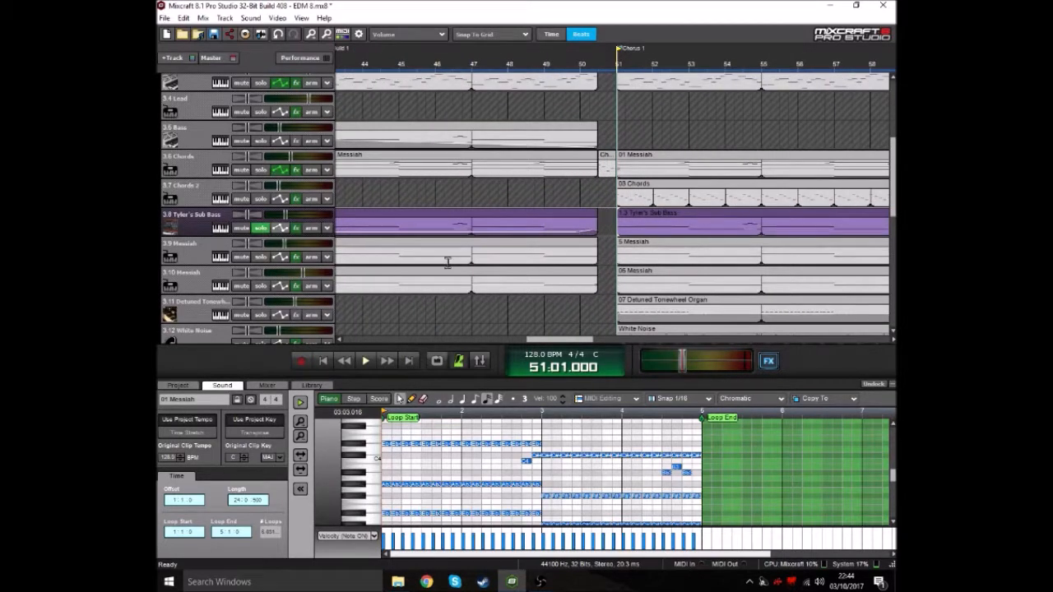
click(658, 256)
scroll(666, 259, down, 2)
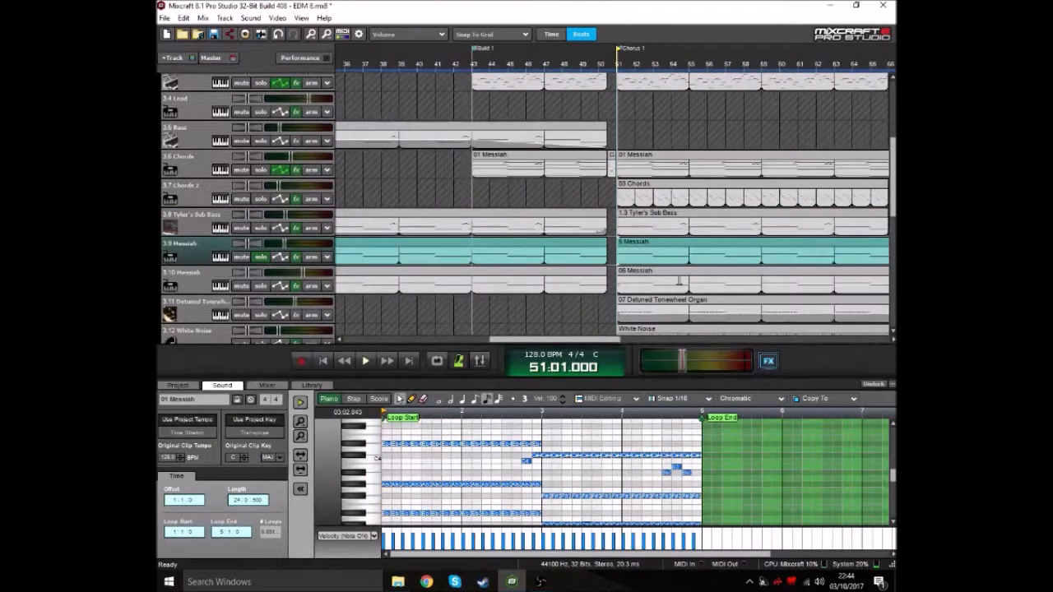
scroll(739, 250, up, 3)
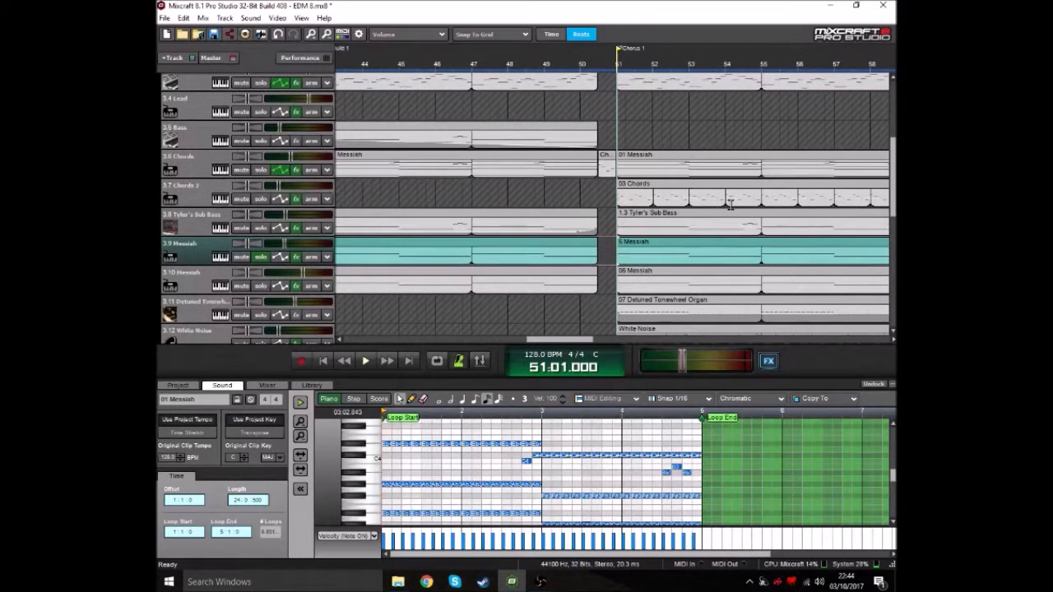
key(space)
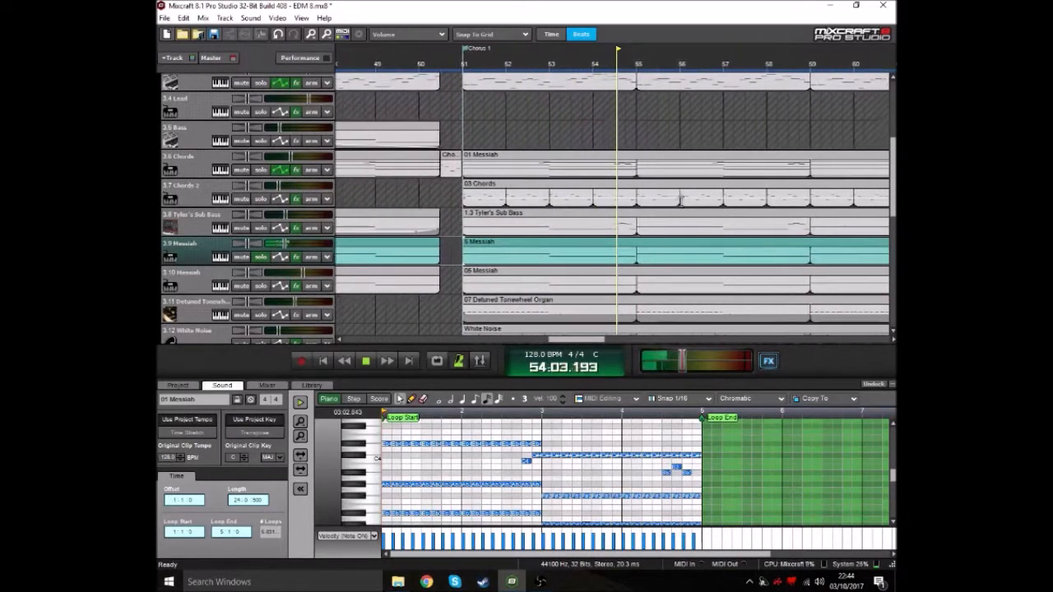
key(space)
click(442, 69)
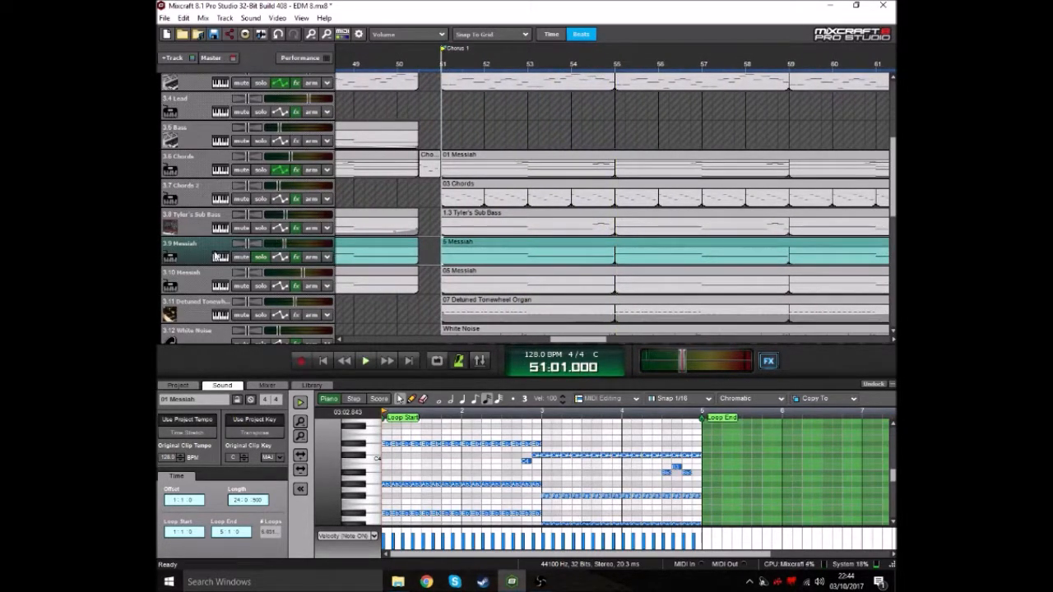
View track 3.9's Messiah synth and look through its edit, LFO and keyboard pages, ending on the edit page with the arpeggiator.
click(219, 257)
drag(496, 326, 477, 191)
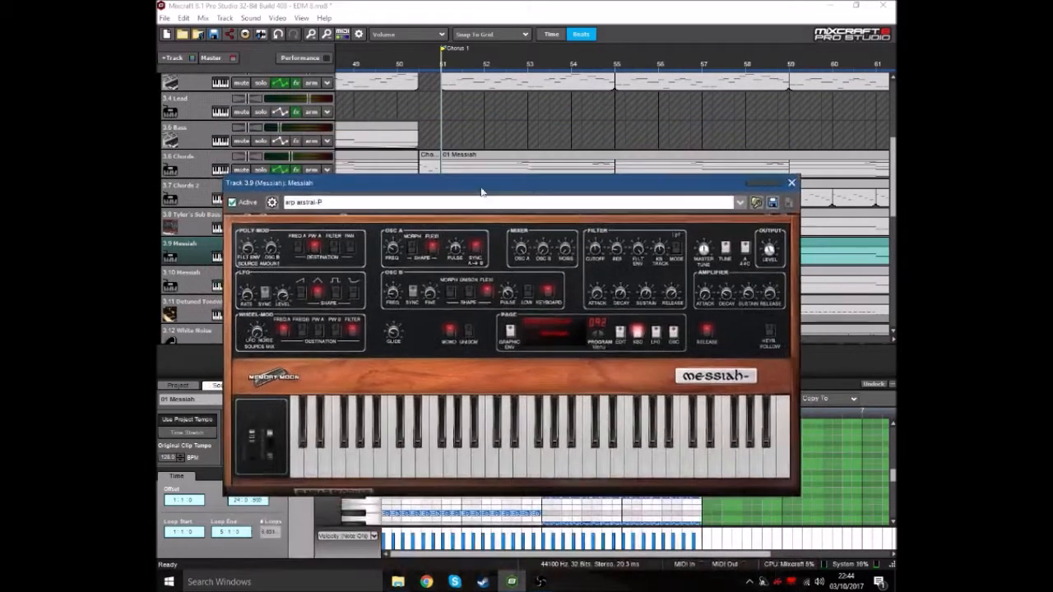
click(621, 333)
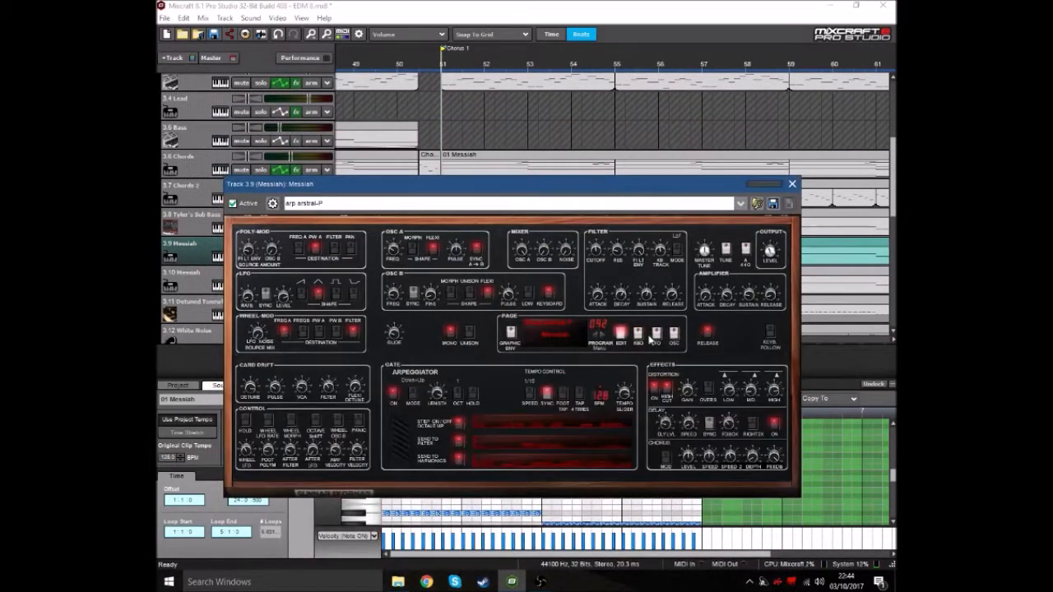
click(657, 335)
click(638, 334)
click(621, 333)
drag(679, 187, 684, 160)
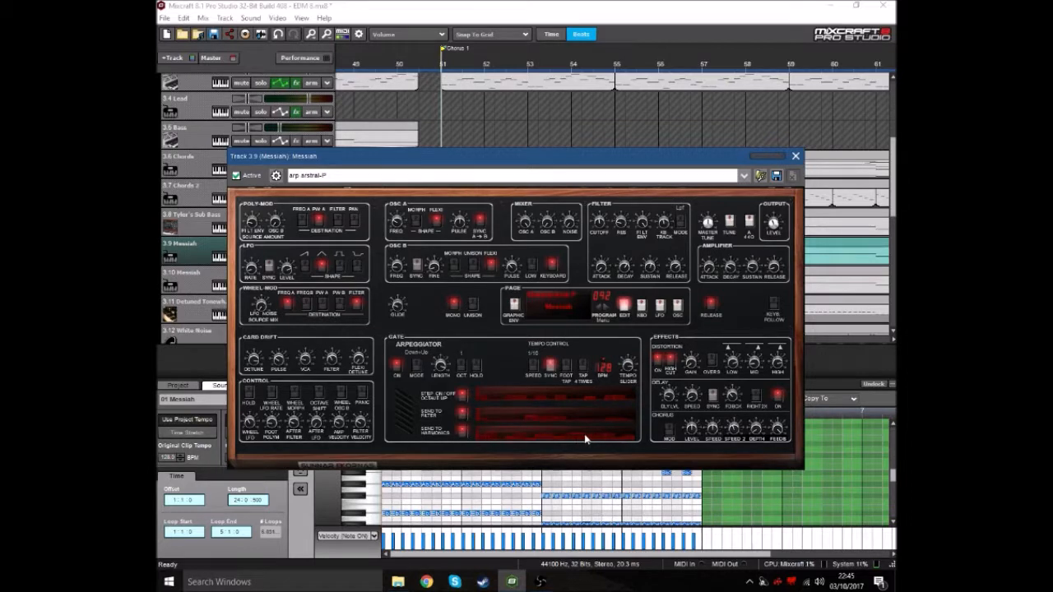
Play track 3.9 from bar 51 with its arpeggiator settings in view, and examine the harmonics step lane.
key(space)
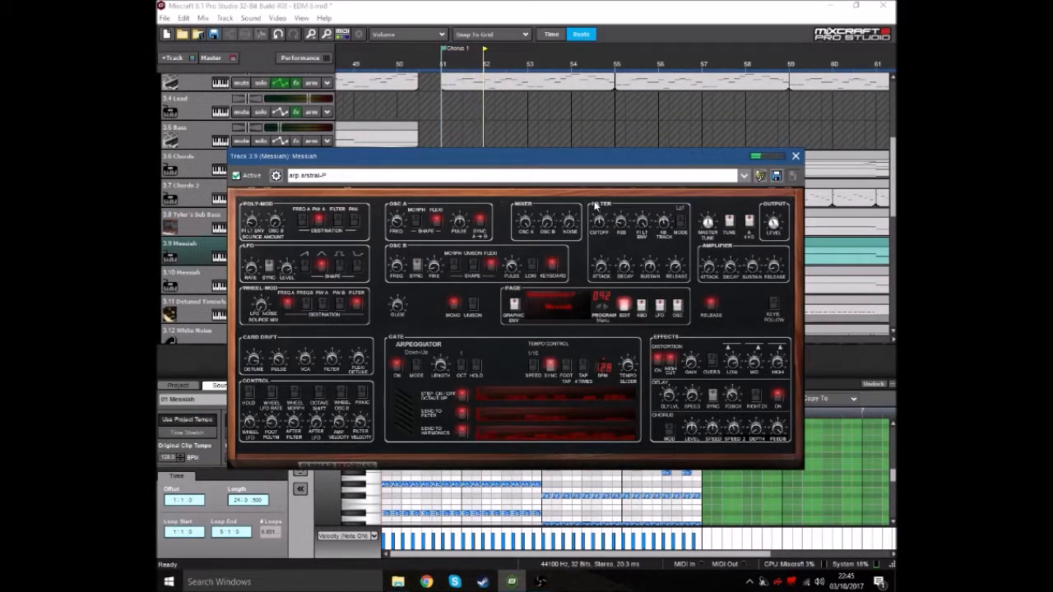
key(space)
click(442, 72)
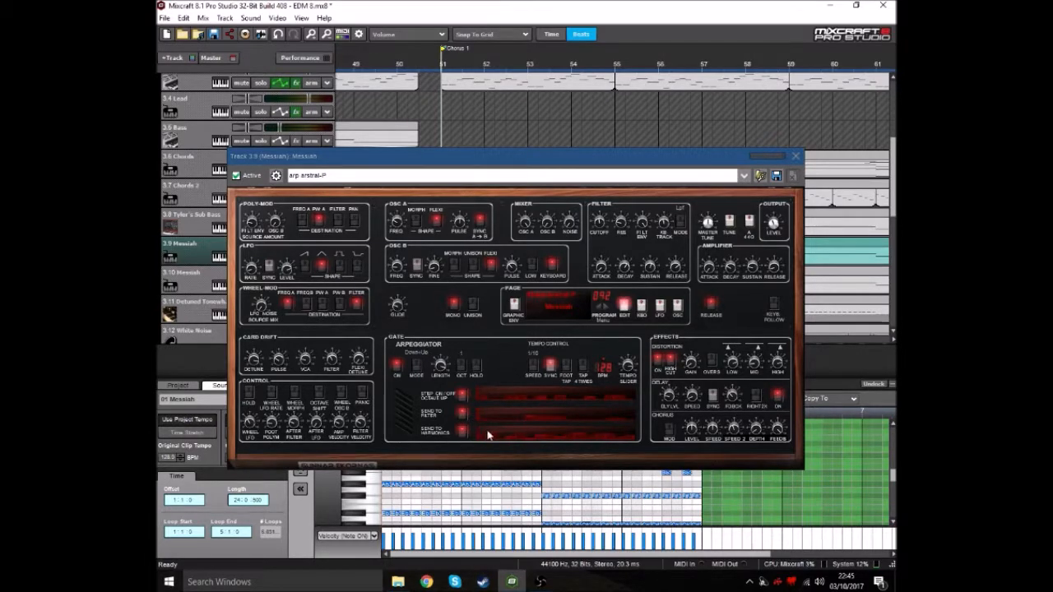
click(630, 440)
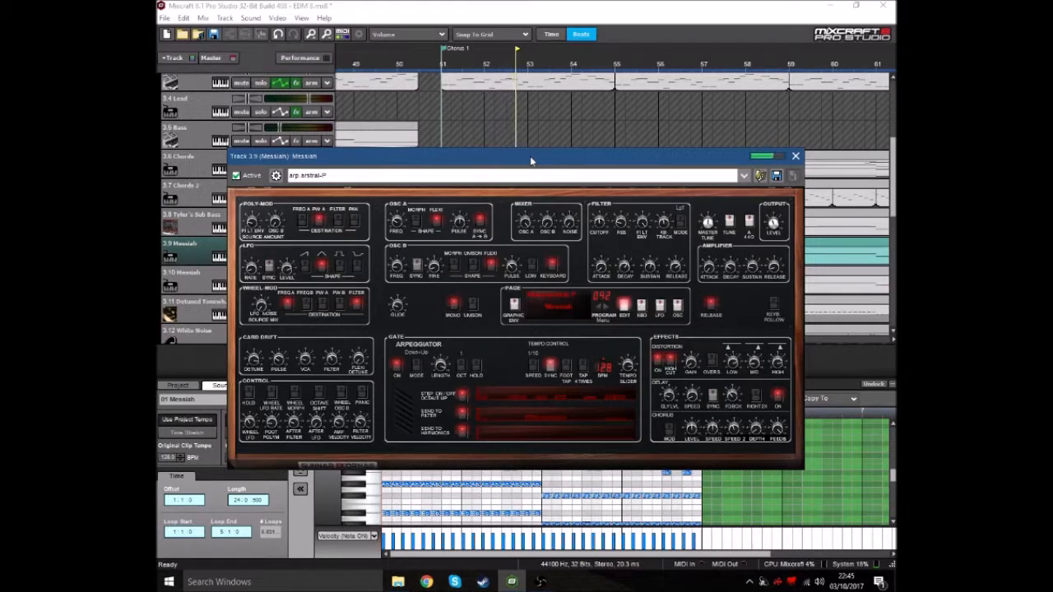
Replay track 3.9 from bar 51 with its arpeggiator step lanes in view, and return the playhead to bar 51.
key(space)
click(444, 67)
click(605, 414)
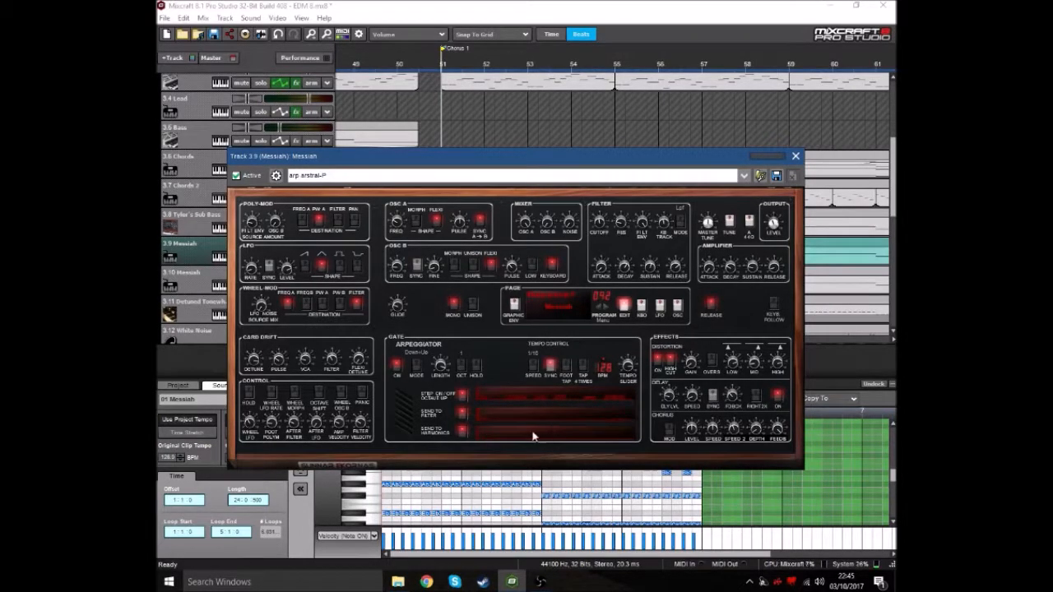
key(space)
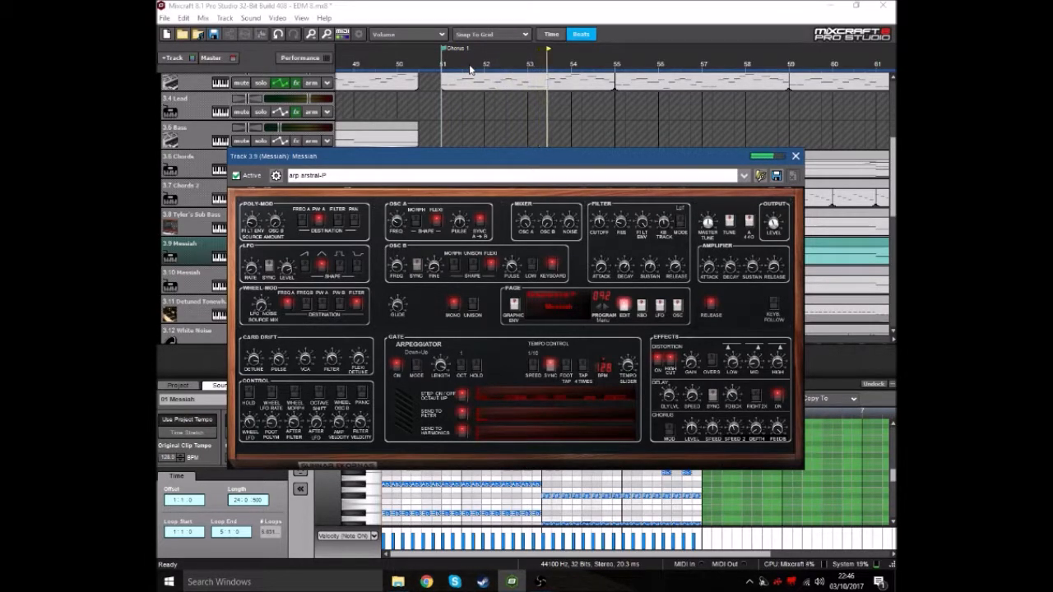
click(444, 67)
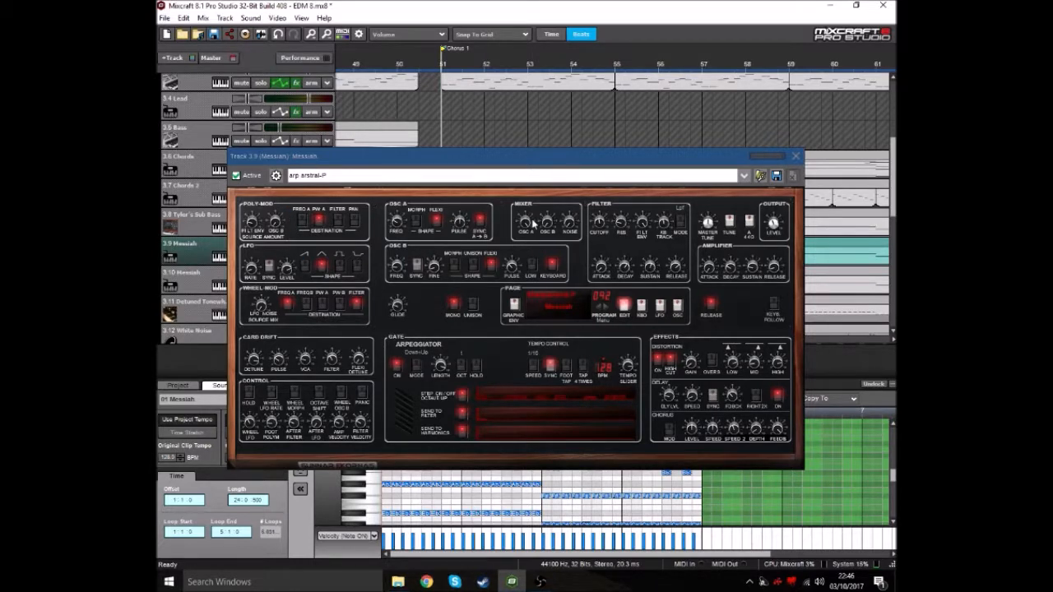
Change the steps in the step on/off lane of track 3.9's Messiah arpeggiator, and close the synth window.
drag(625, 395, 594, 400)
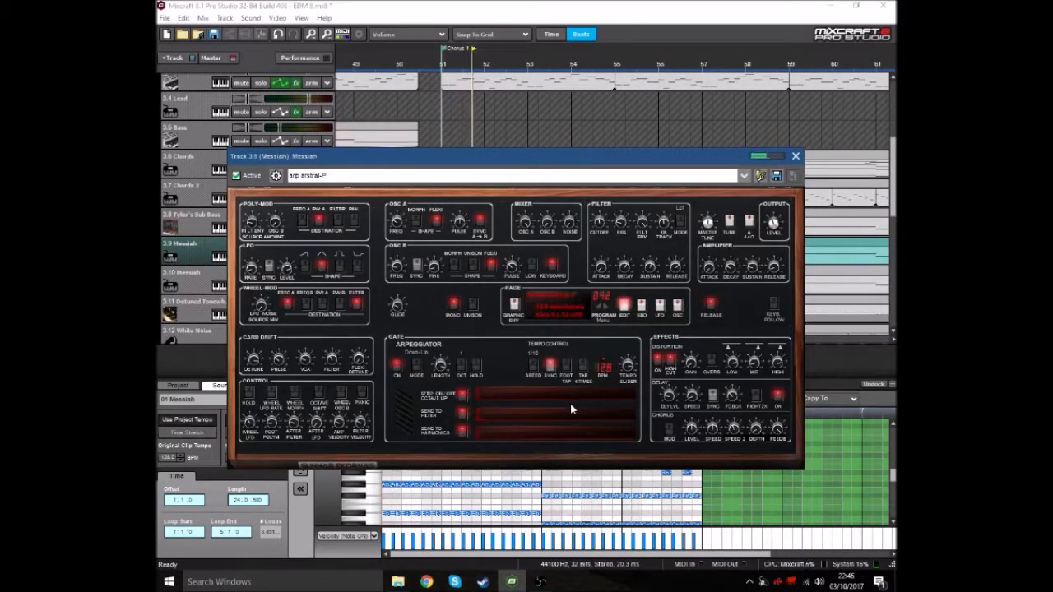
drag(551, 157, 549, 104)
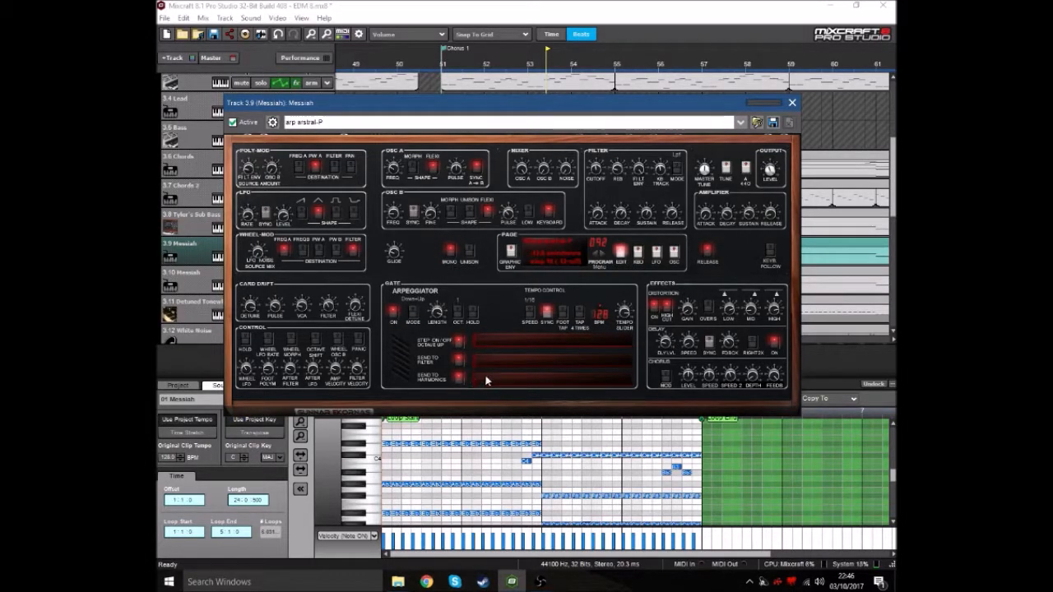
click(792, 105)
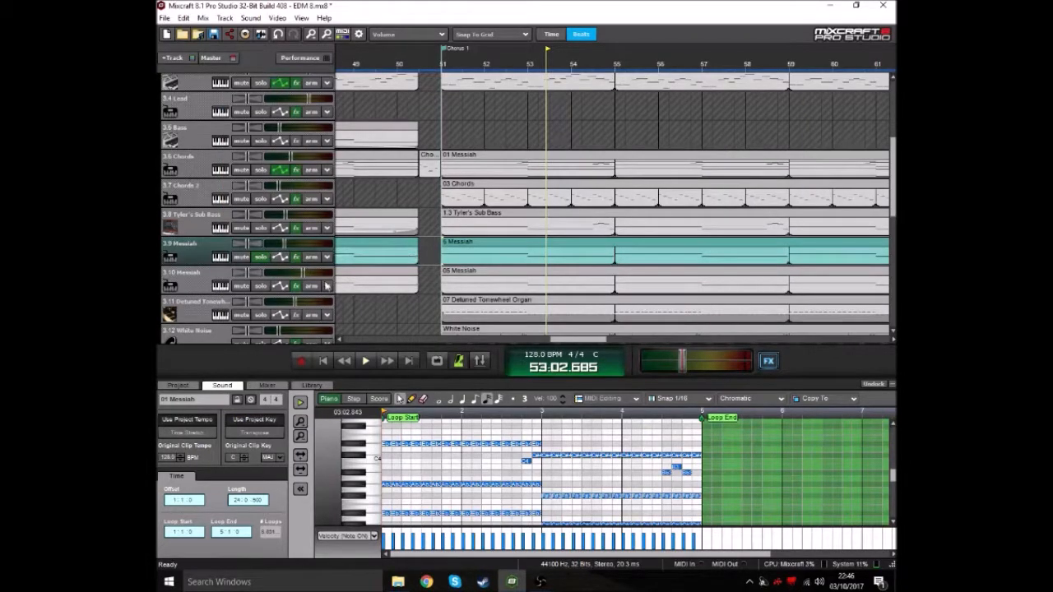
Solo the Messiah track 3.10, play it in Chorus 1, and return the playhead to bar 51.
click(235, 279)
click(466, 115)
key(space)
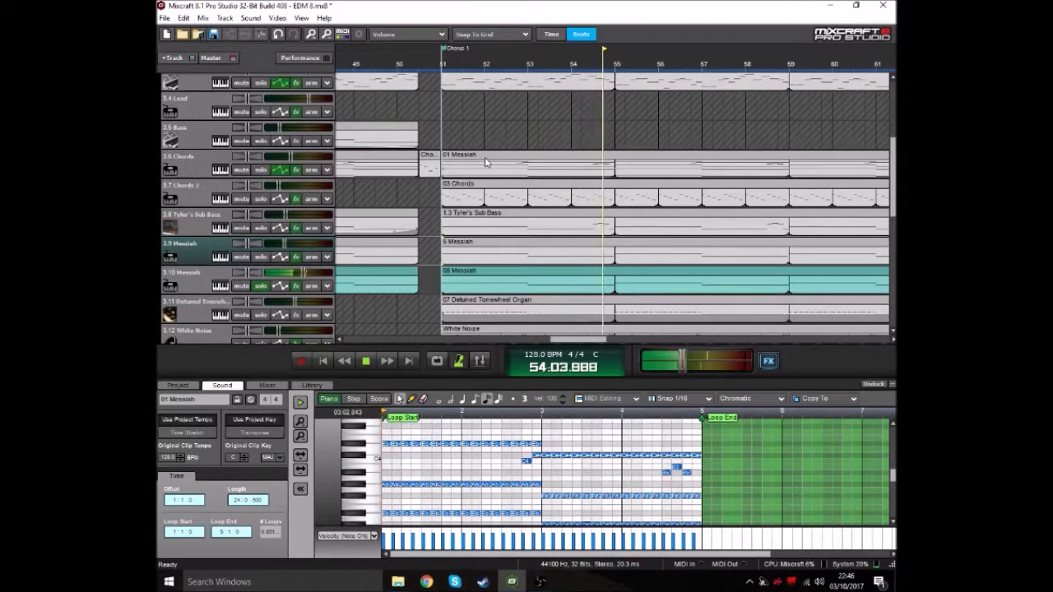
key(space)
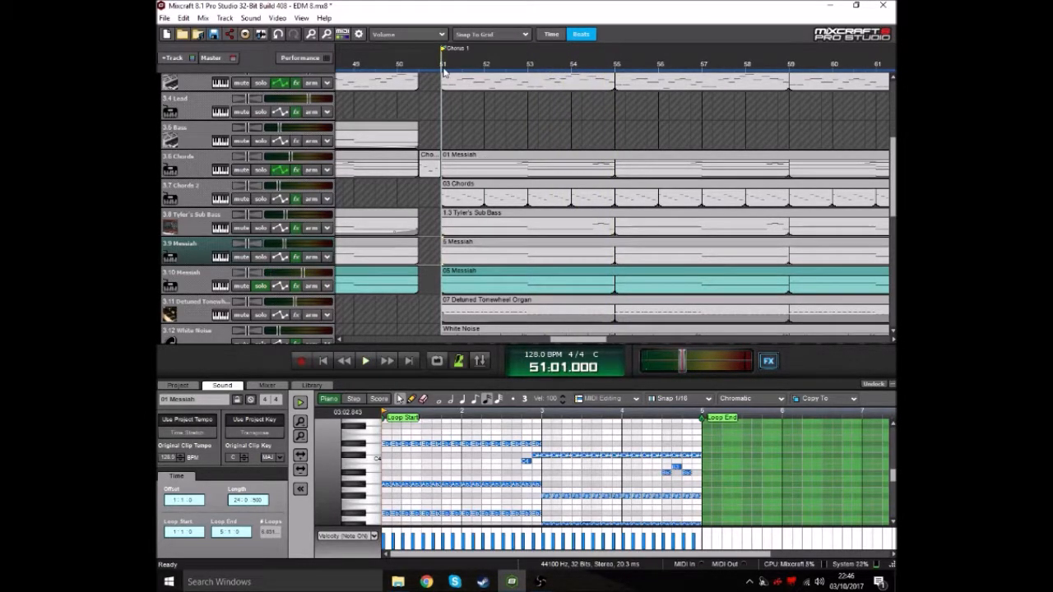
View track 3.10's Messiah synth with its plucky preset, look over the LFO and edit pages, and close the synth window.
click(197, 283)
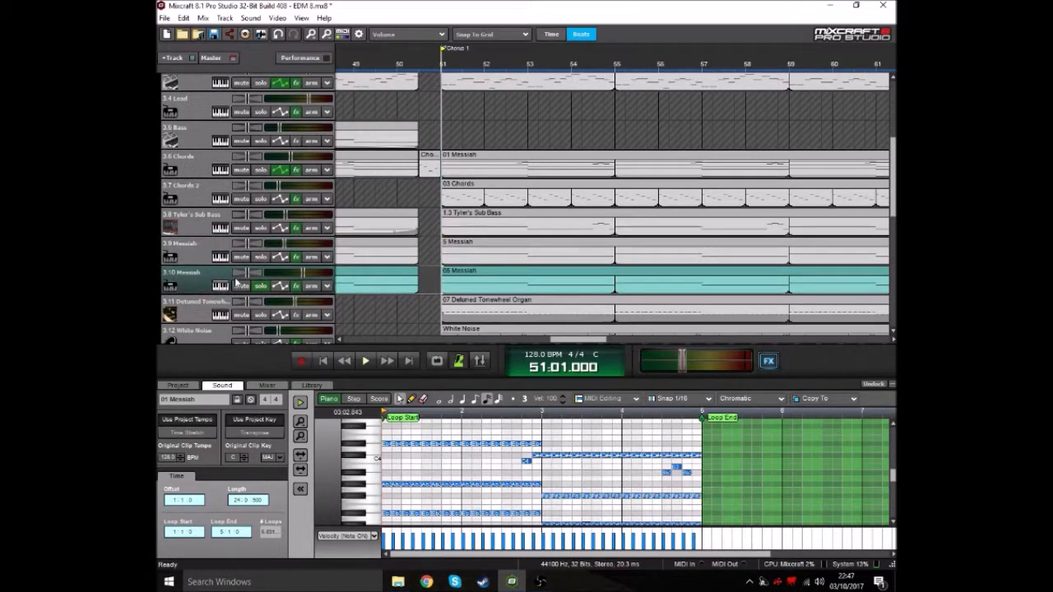
click(220, 285)
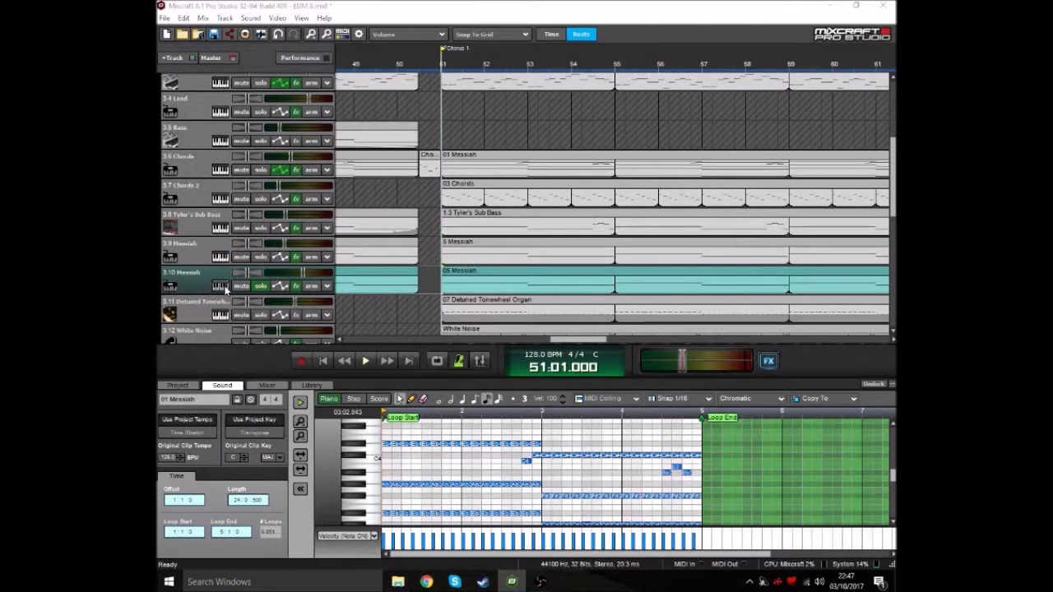
drag(531, 428, 587, 152)
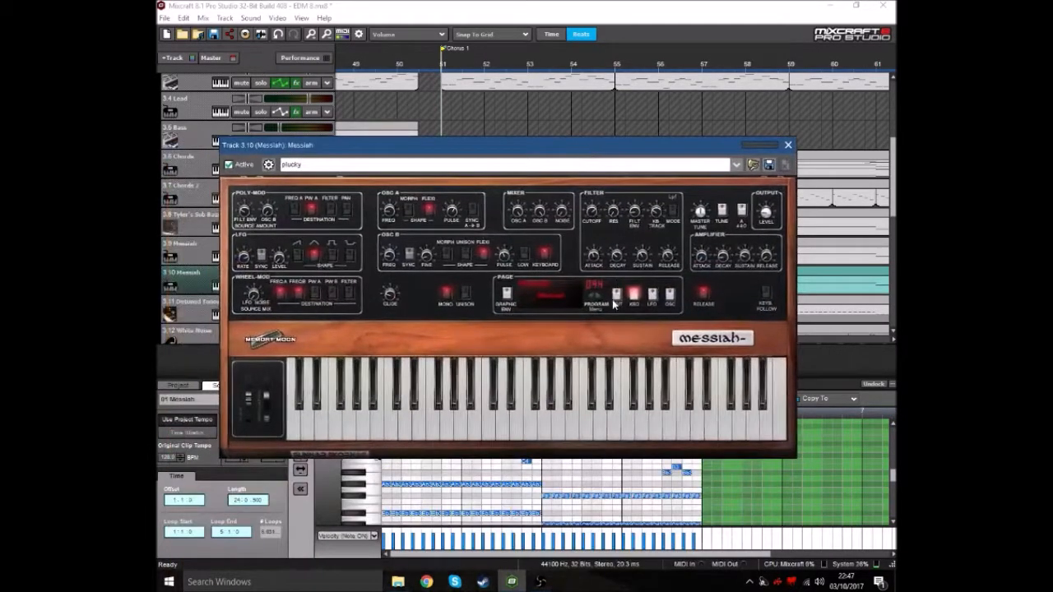
click(651, 295)
click(619, 294)
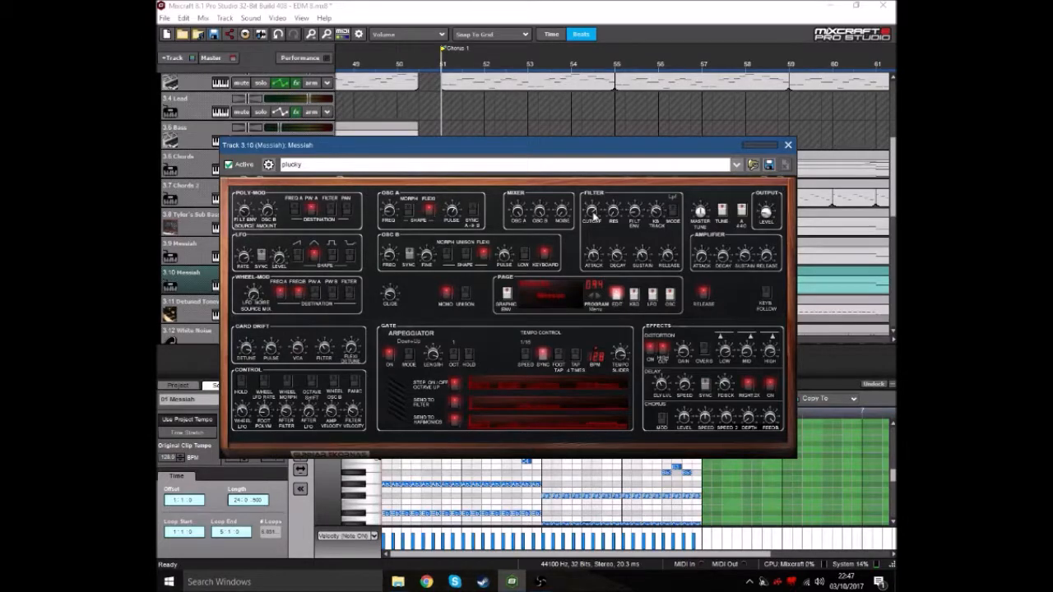
mouse_move(757, 145)
mouse_down()
mouse_move(754, 202)
mouse_move(763, 162)
mouse_up()
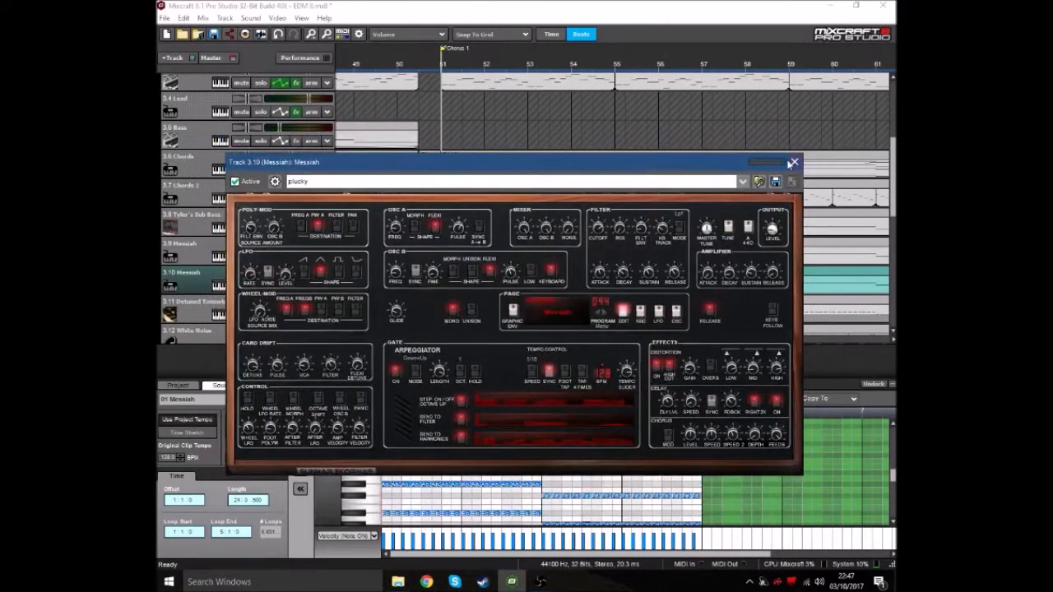
click(792, 163)
scroll(695, 245, down, 3)
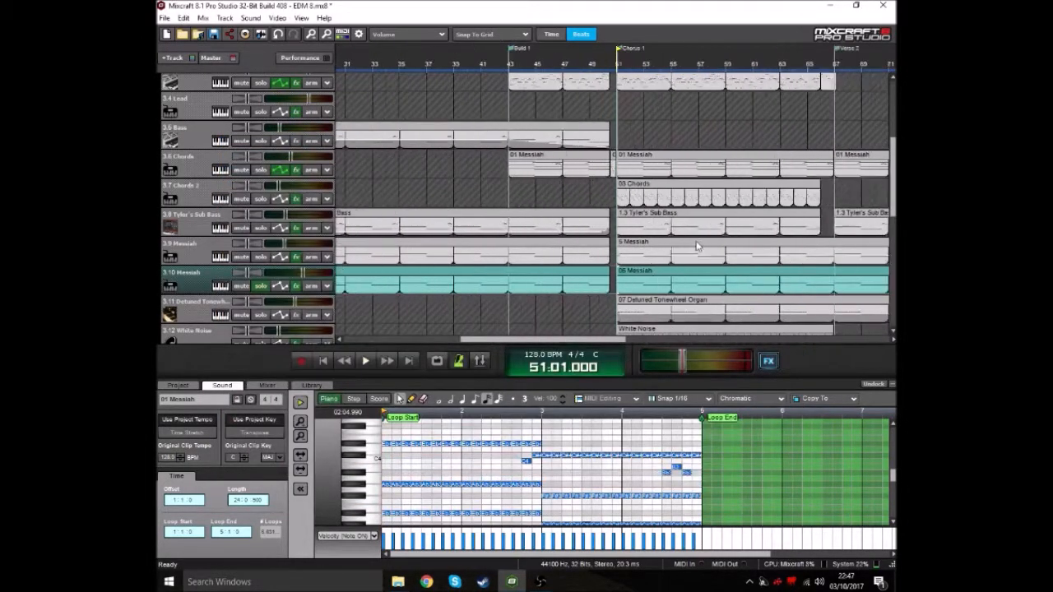
scroll(696, 245, up, 2)
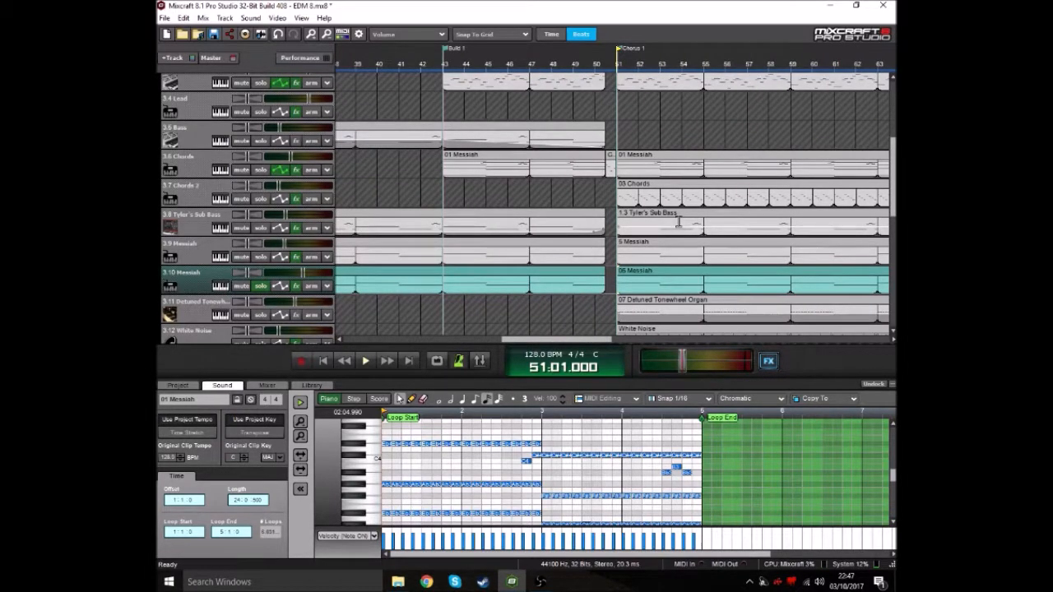
click(643, 66)
click(658, 68)
click(616, 61)
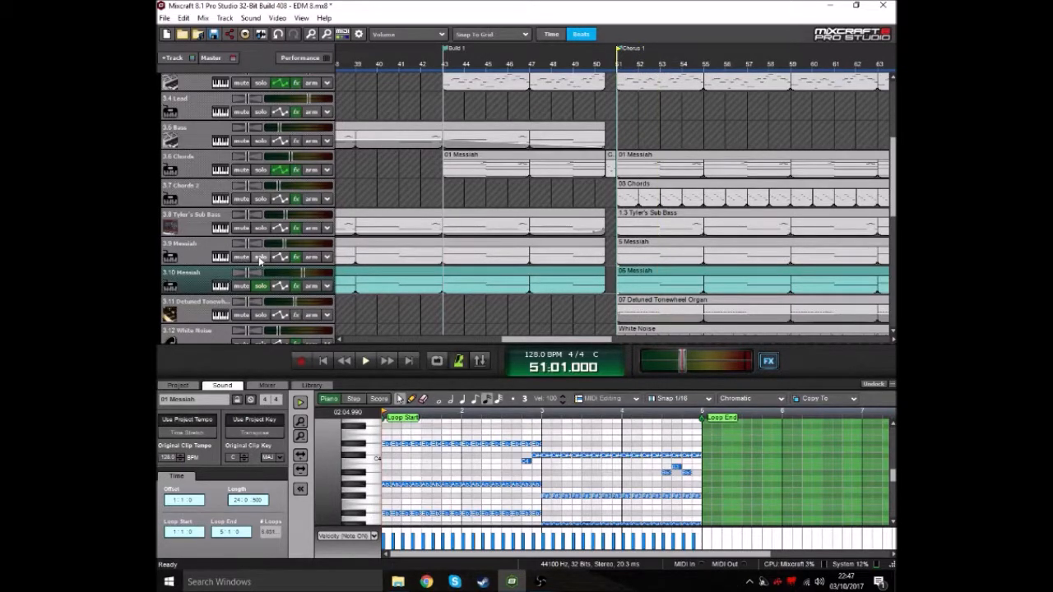
Turn off solo on track 3.10 and select all clips in the project.
click(255, 251)
click(260, 284)
key(ctrl+a)
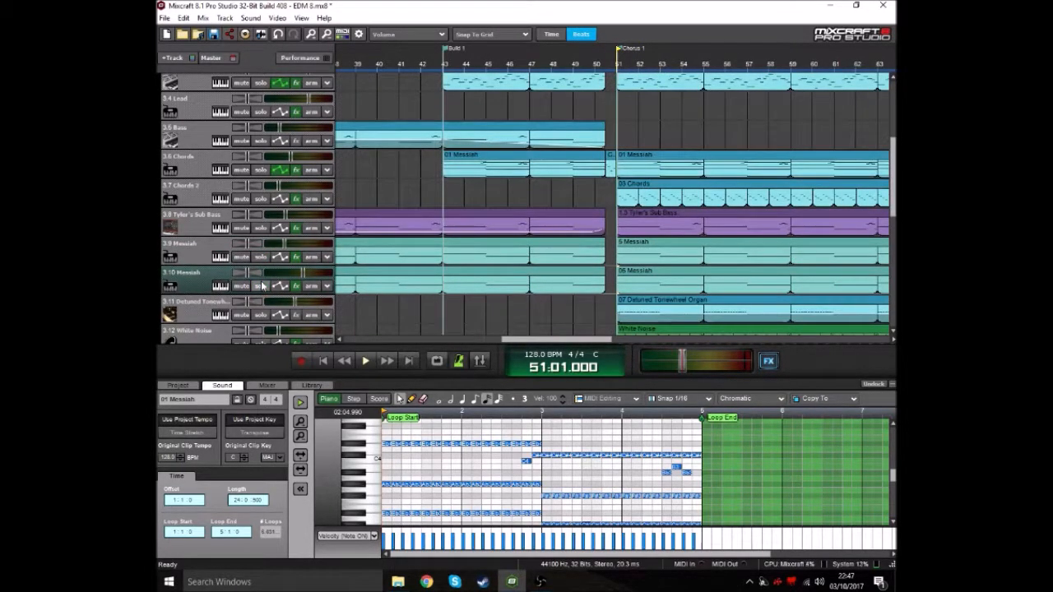
click(247, 257)
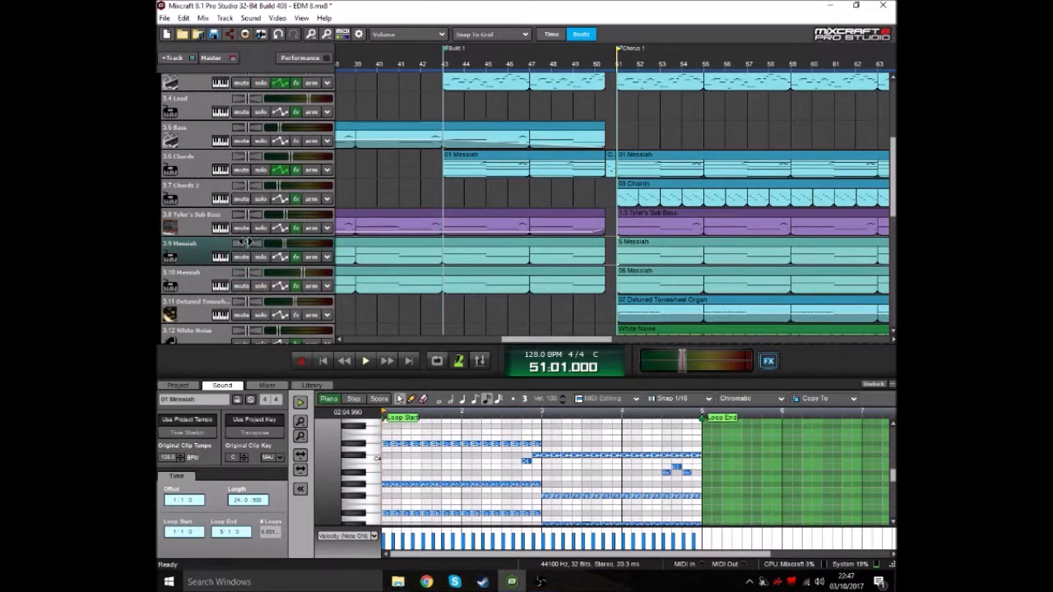
Check track 3.10's volume and inspect its Acoustica EQ band levels, closing the EQ and effect list windows.
click(304, 272)
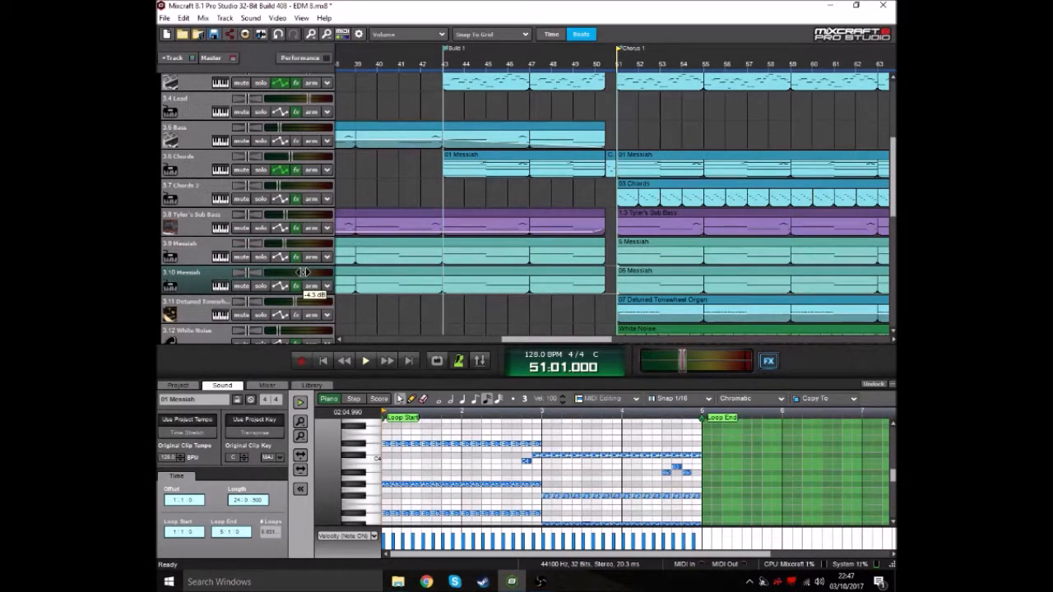
click(296, 285)
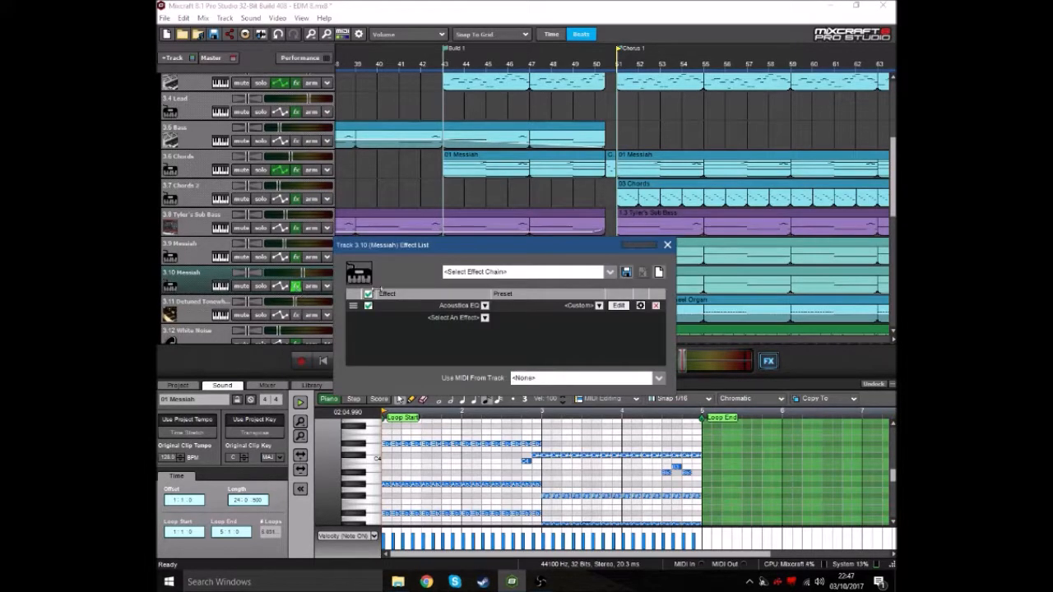
click(619, 305)
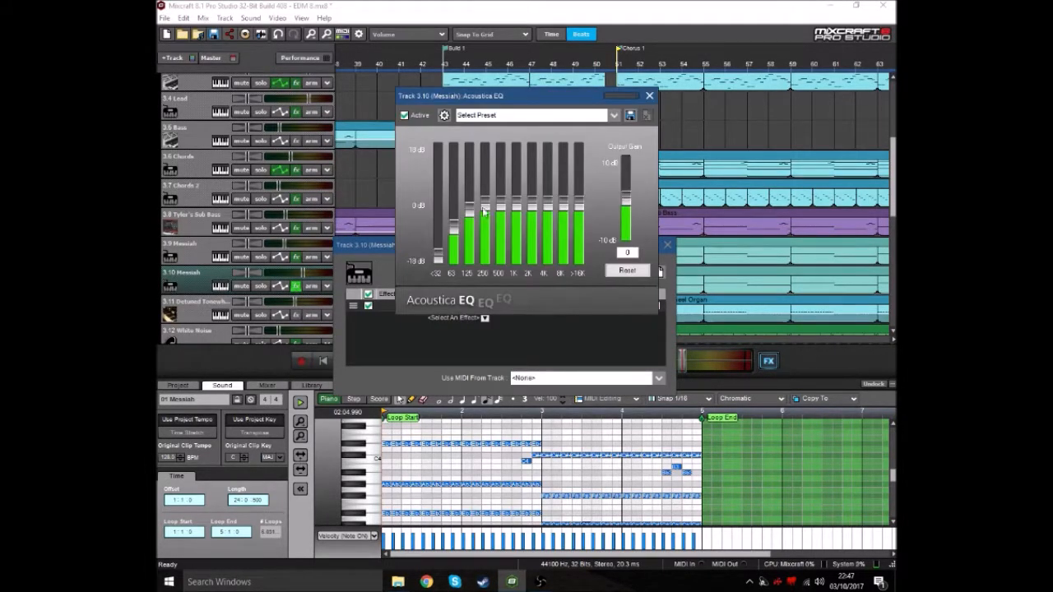
drag(535, 102, 551, 136)
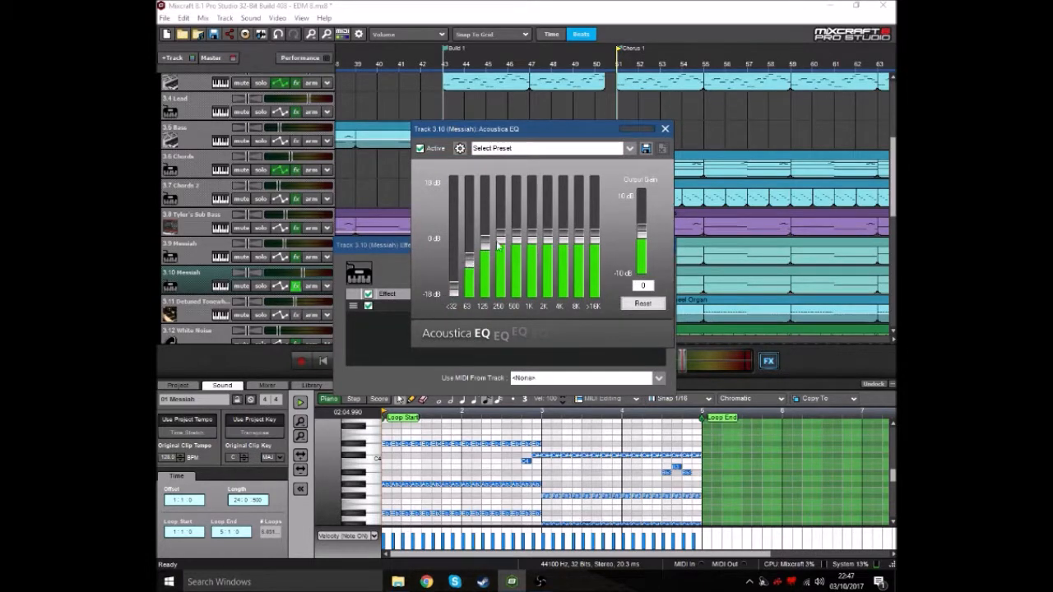
click(665, 128)
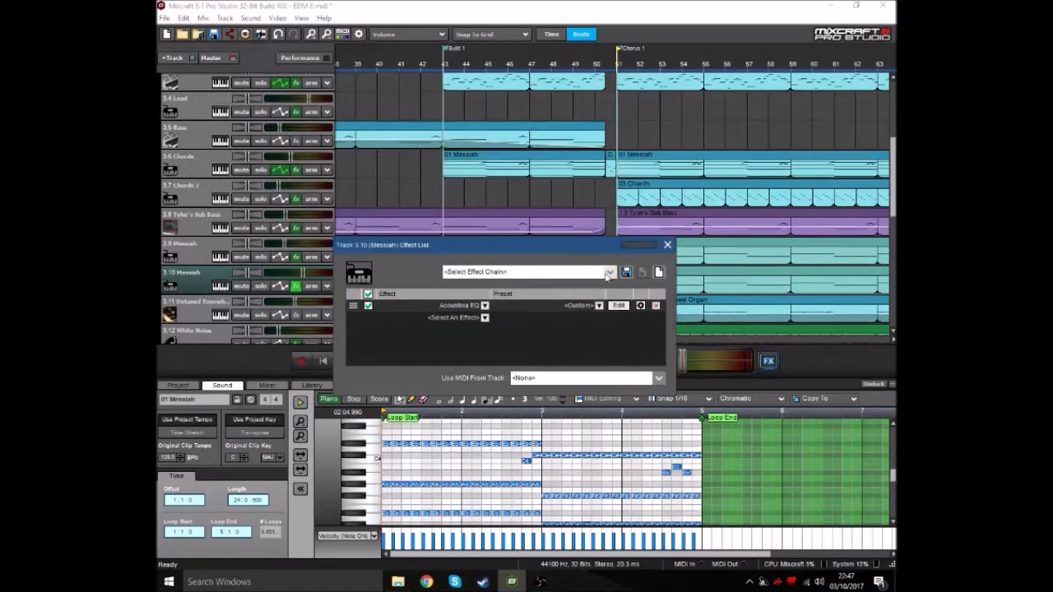
click(665, 247)
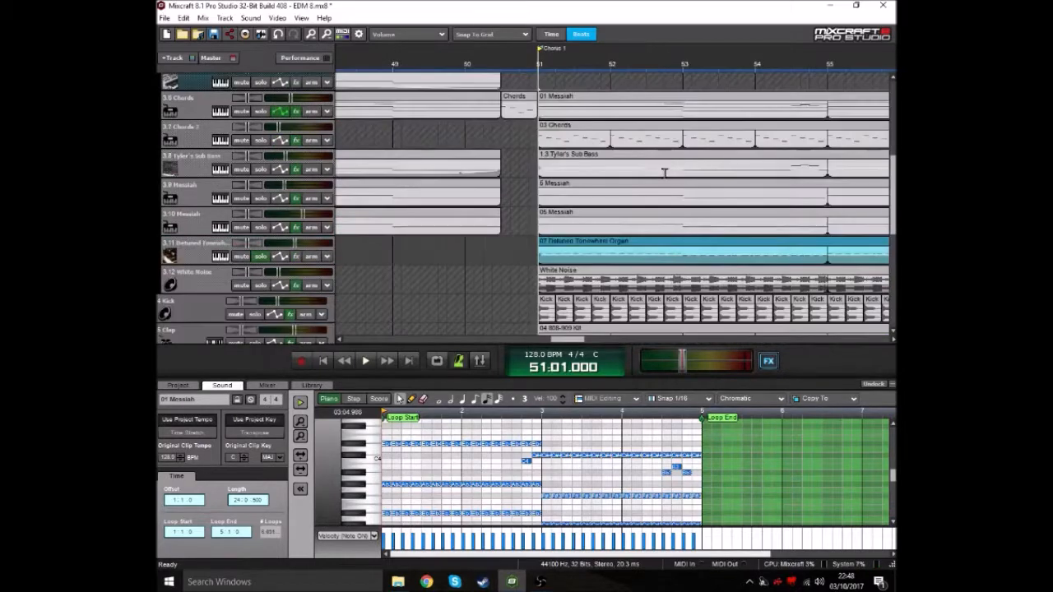
Play the soloed Detuned Tonewheel Organ track 3.11 from the start of Chorus 1, and return the playhead to bar 51.
scroll(618, 224, down, 2)
scroll(619, 244, up, 3)
scroll(619, 246, down, 4)
scroll(630, 250, up, 5)
scroll(633, 249, down, 4)
scroll(636, 244, up, 4)
key(space)
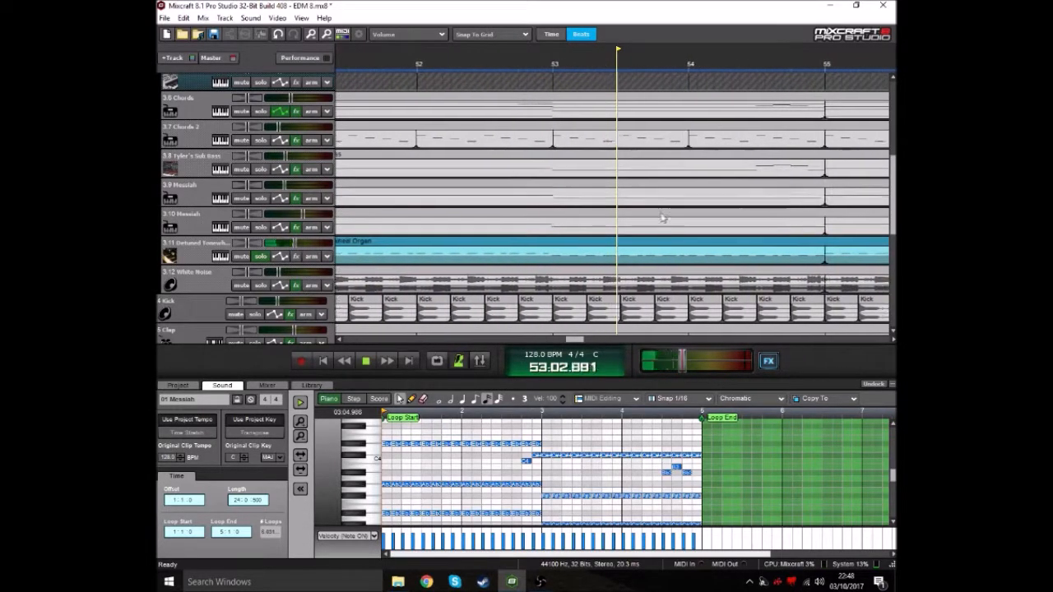
scroll(649, 232, down, 3)
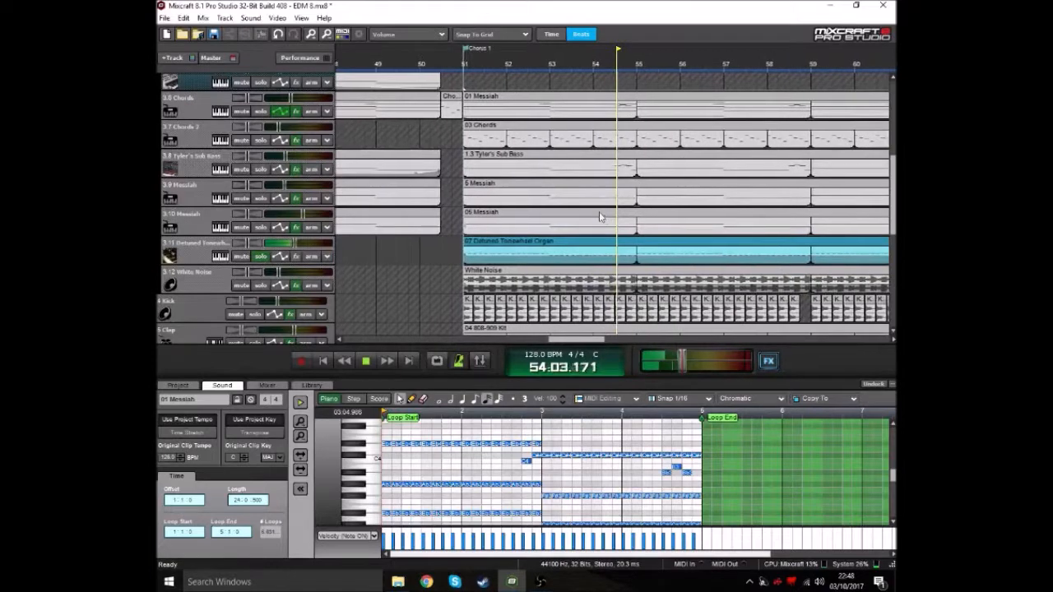
key(space)
click(452, 66)
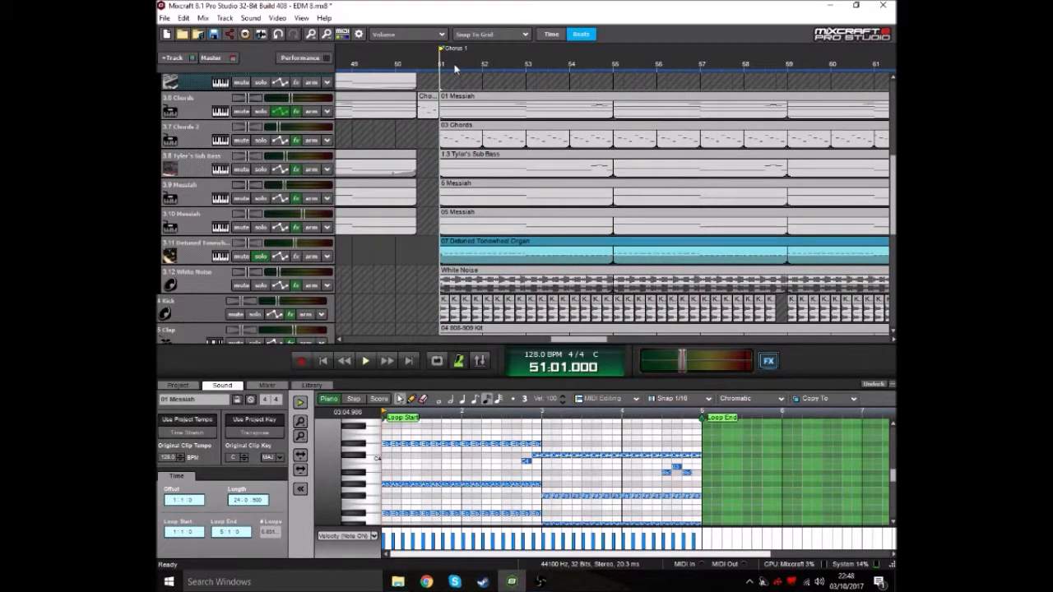
scroll(538, 124, up, 3)
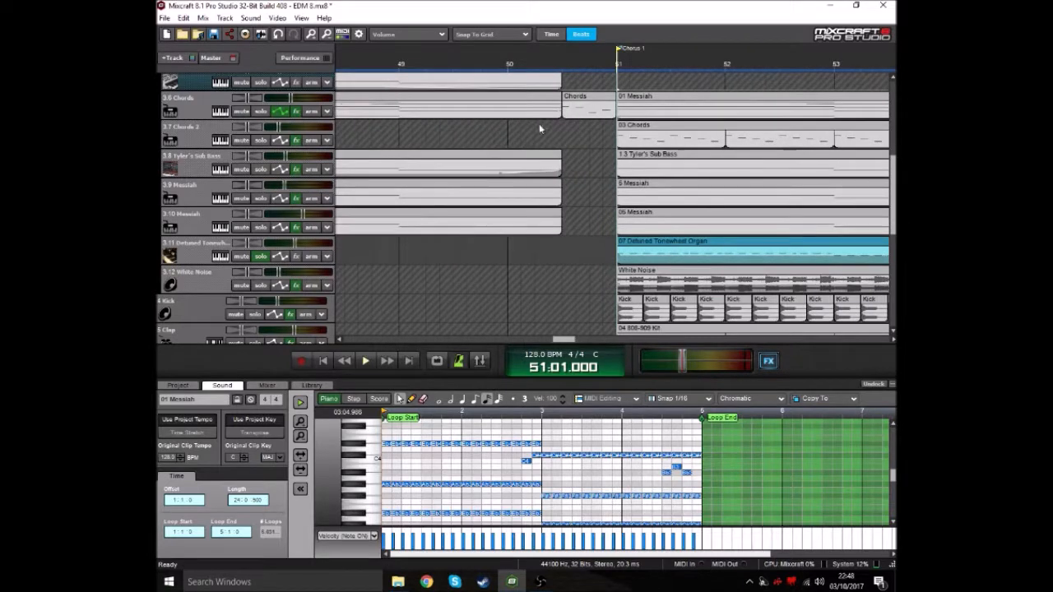
scroll(658, 186, down, 5)
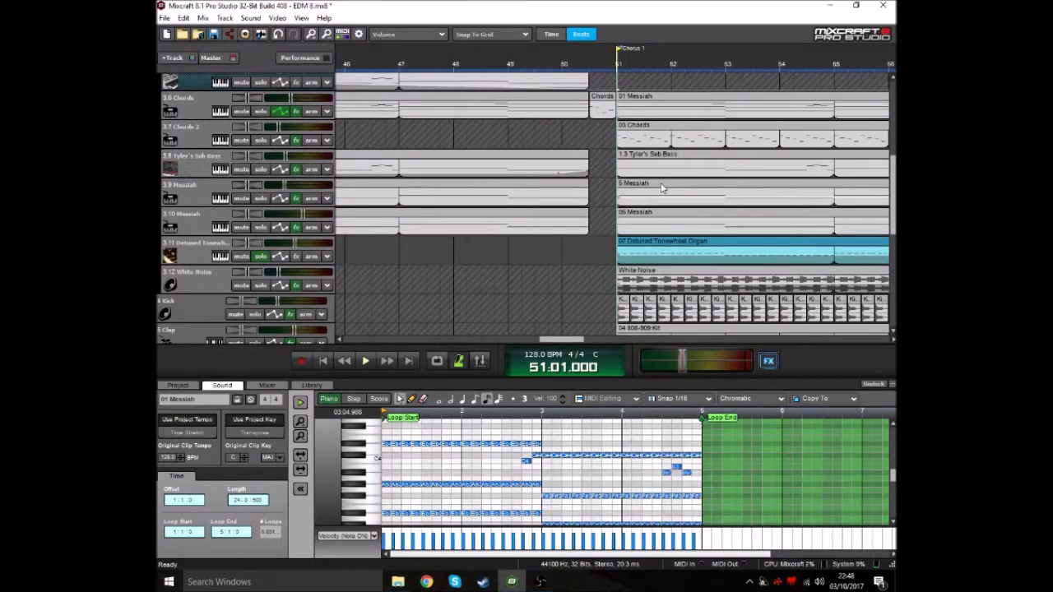
scroll(662, 189, up, 2)
scroll(703, 194, down, 2)
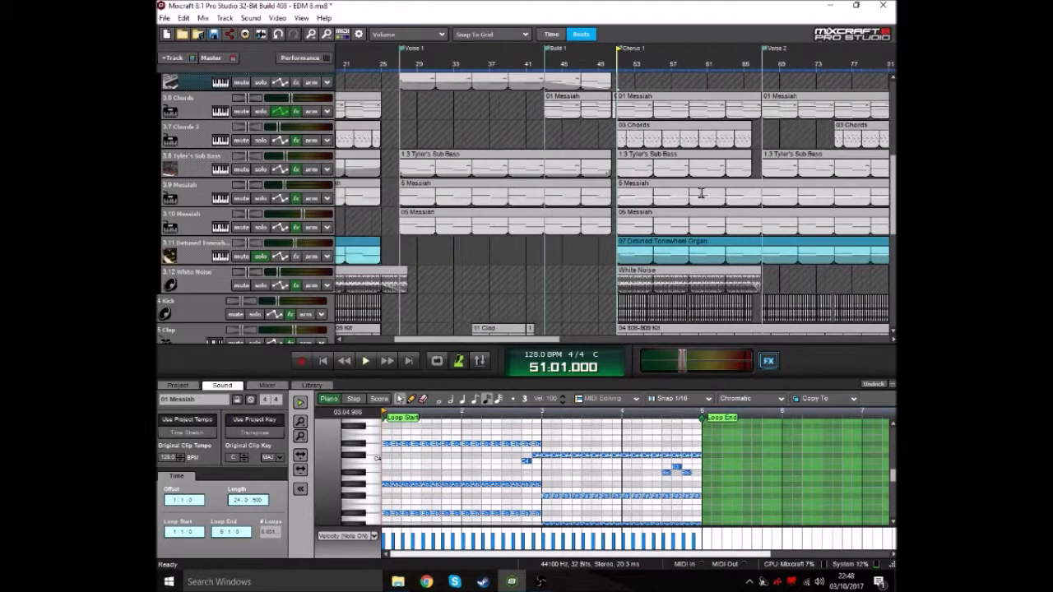
scroll(705, 195, up, 6)
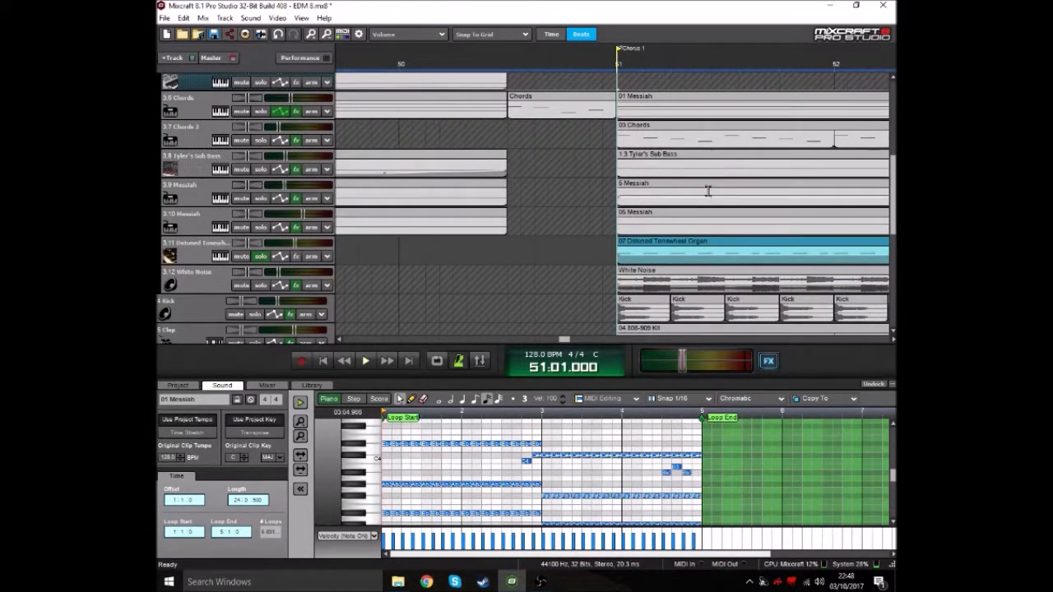
scroll(689, 197, down, 6)
scroll(689, 204, up, 4)
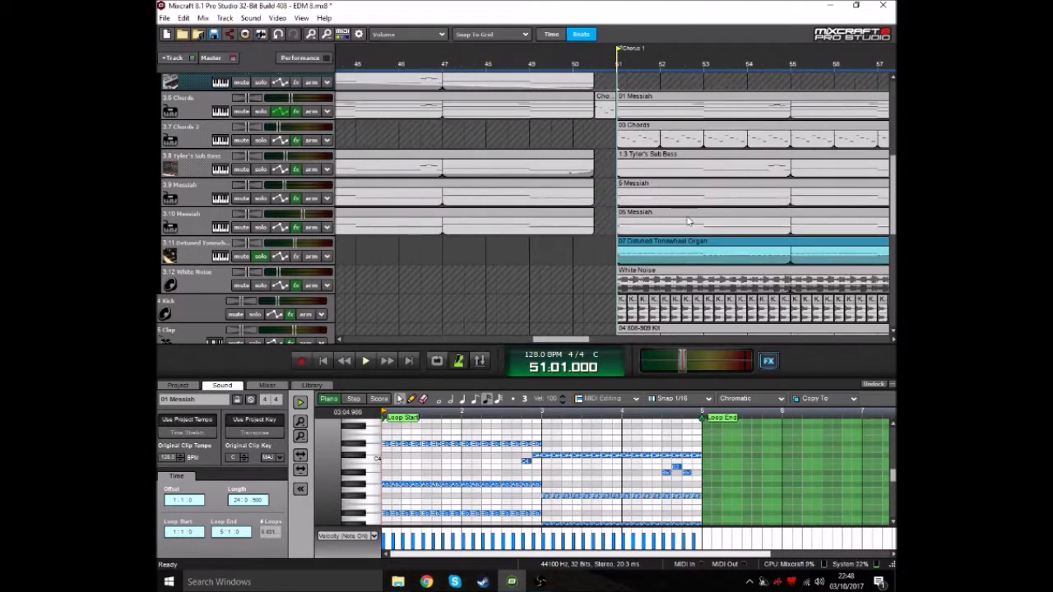
Select the Detuned Tonewheel Organ track 3.11 and place the playhead at bar 53.
click(289, 244)
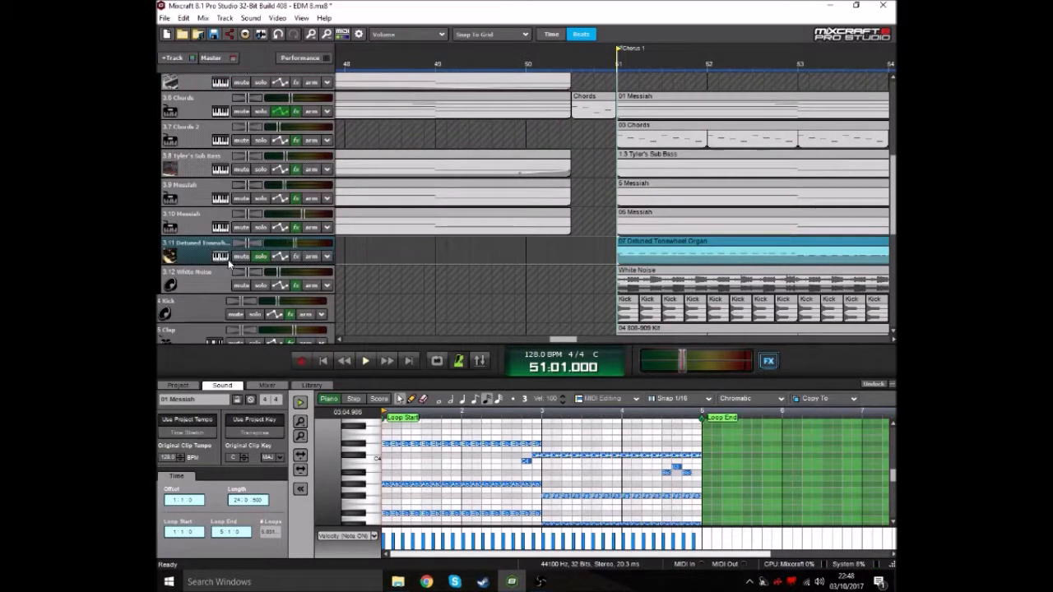
scroll(659, 119, down, 3)
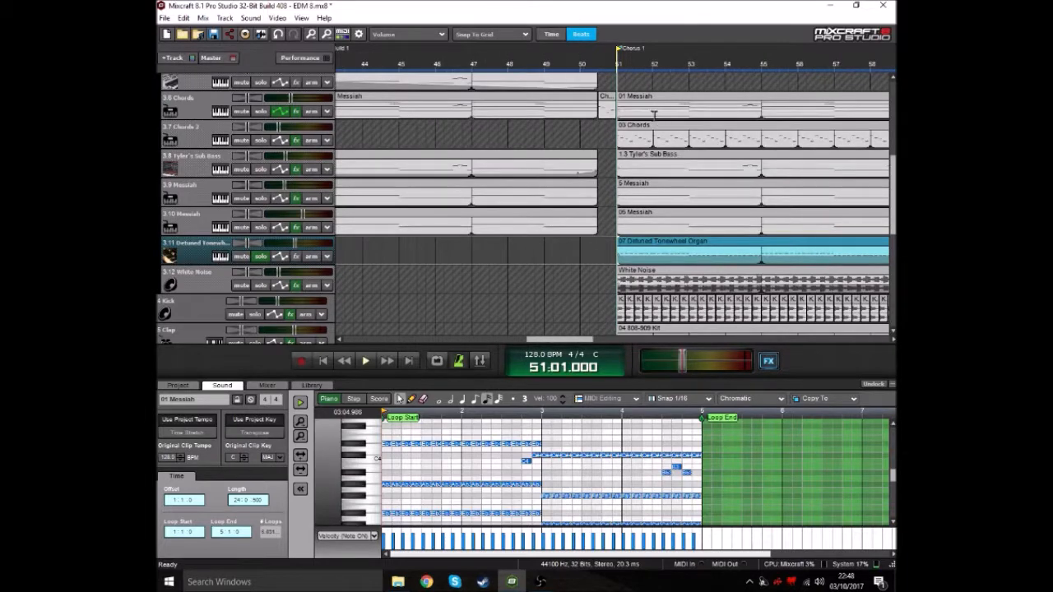
click(647, 62)
click(687, 72)
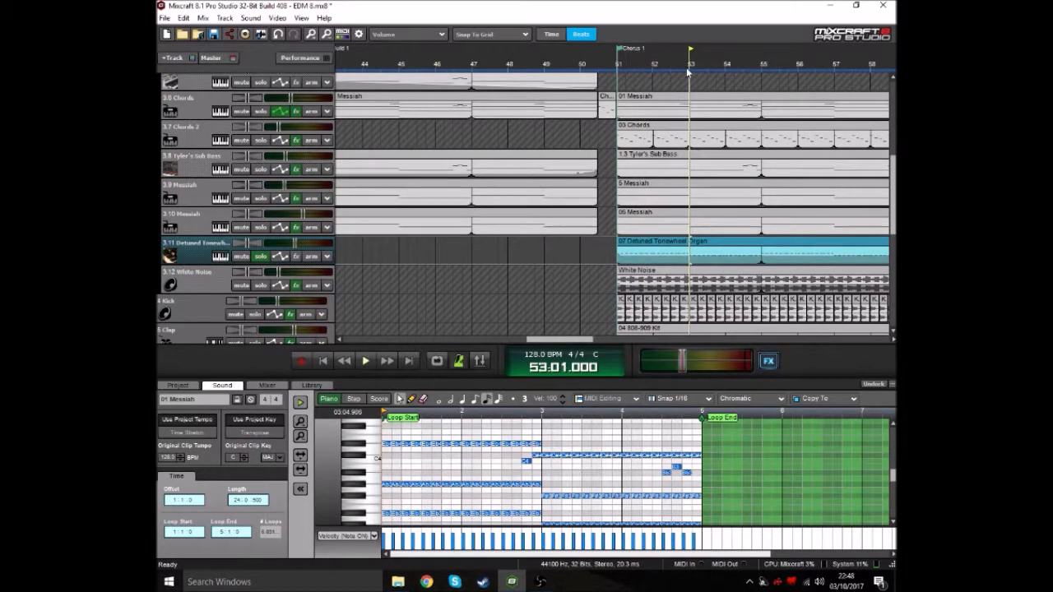
Return the playhead to bar 51 and switch solo from the Detuned Tonewheel Organ track to White Noise track 3.12.
click(620, 70)
scroll(688, 205, up, 2)
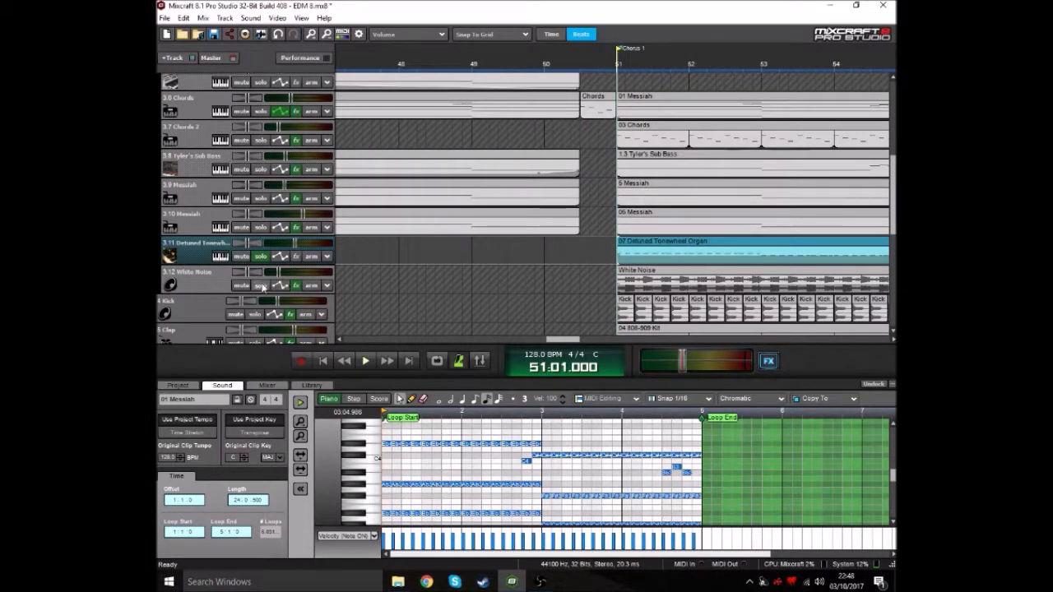
click(262, 285)
click(263, 257)
scroll(712, 250, up, 3)
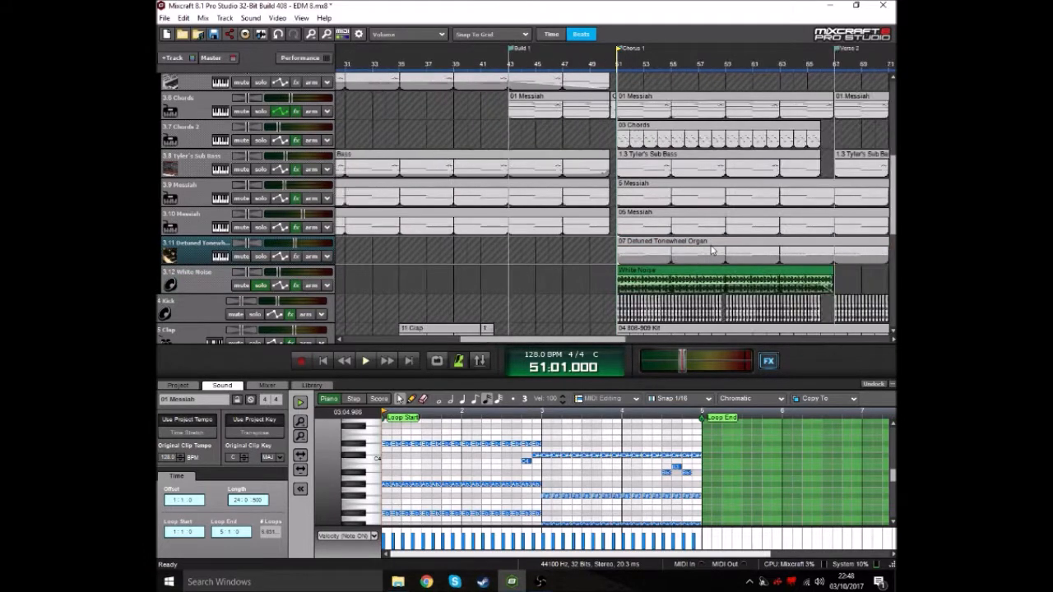
Show the loop library and play the soloed White Noise track from the start of Chorus 1.
scroll(712, 250, down, 2)
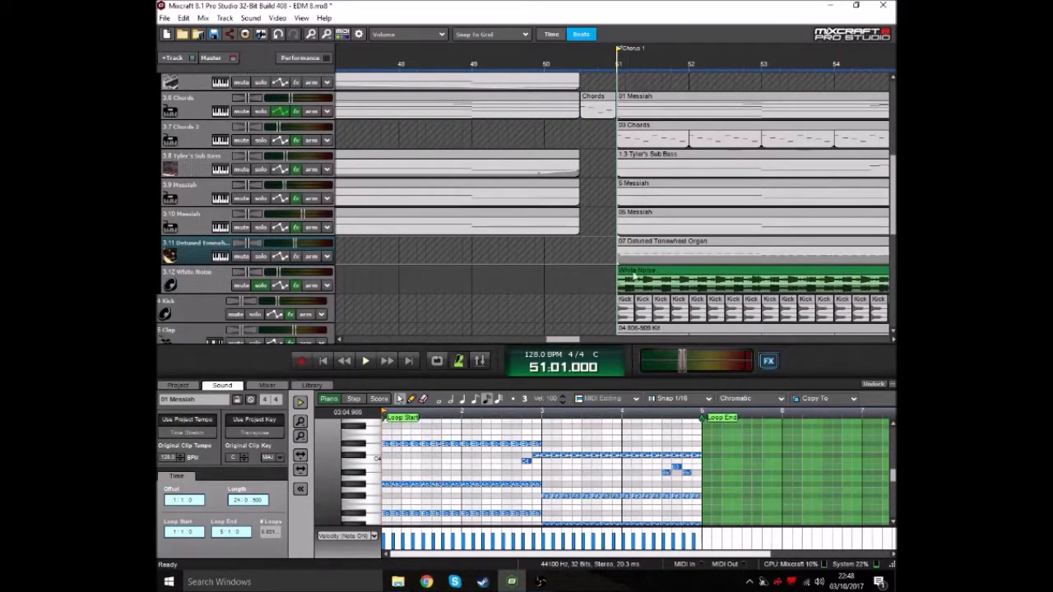
click(312, 385)
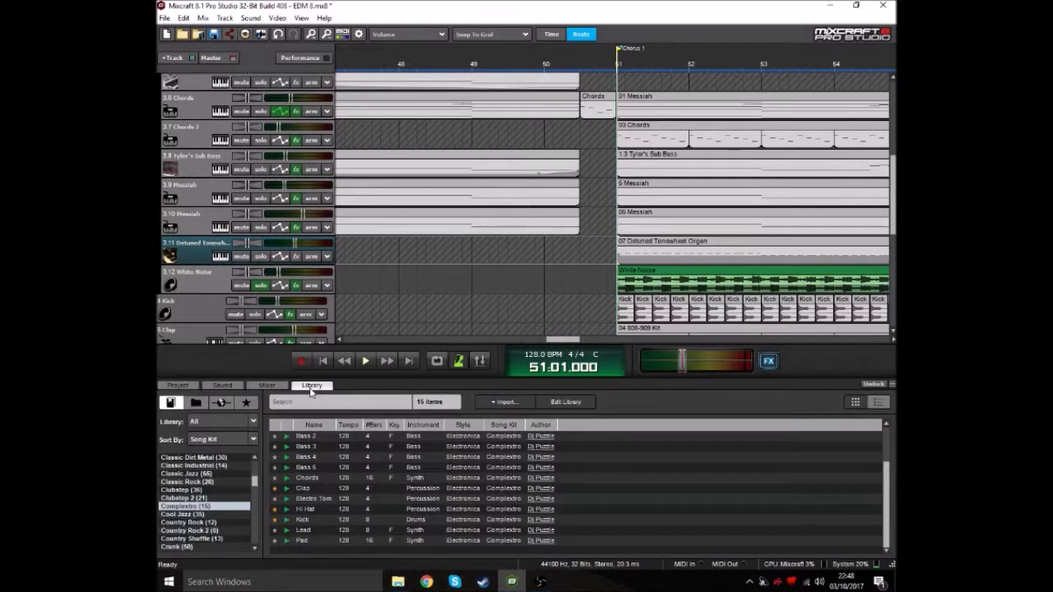
scroll(623, 241, up, 4)
key(space)
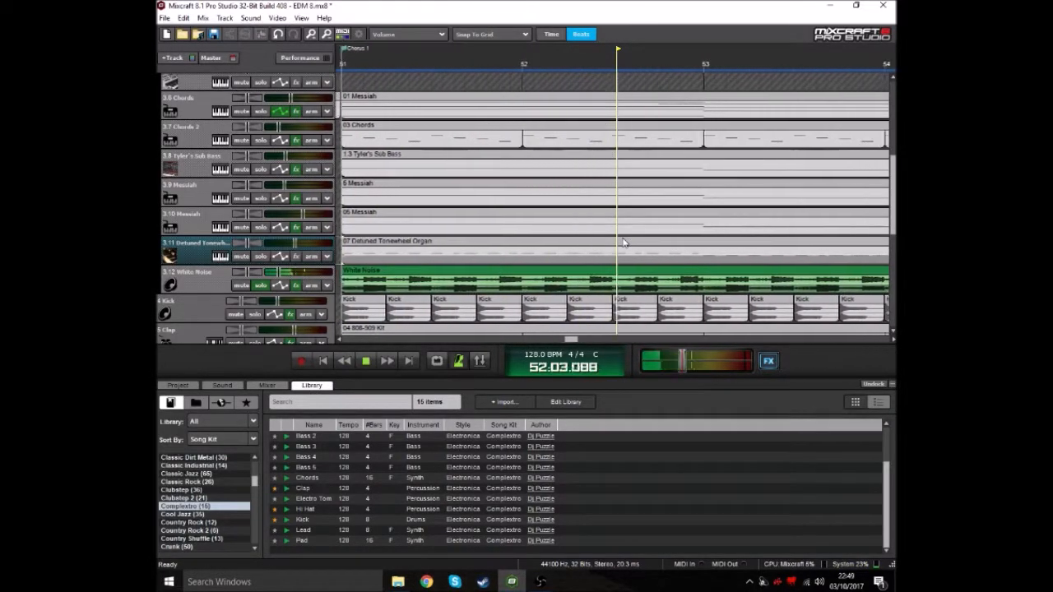
key(space)
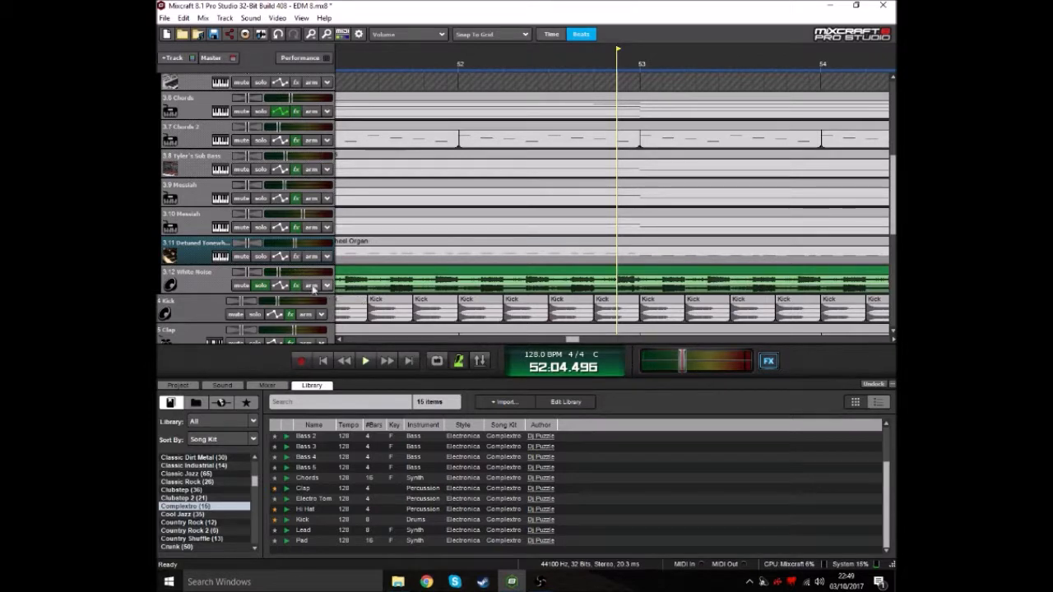
Check the White Noise track's volume and inspect its Acoustica Reverb settings, closing the reverb and effect list windows.
mouse_move(281, 271)
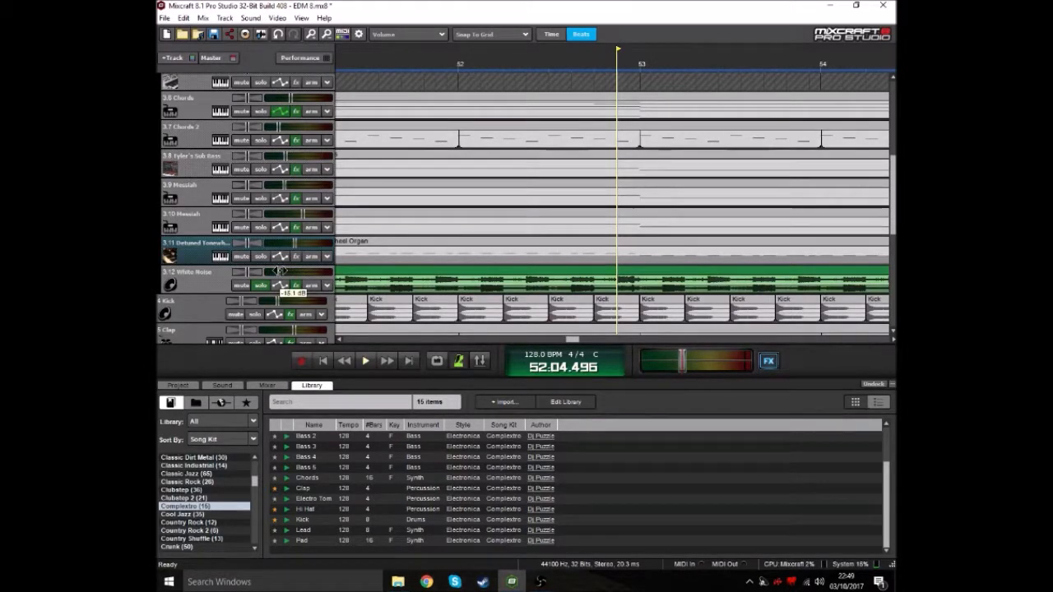
scroll(465, 280, down, 1)
click(298, 285)
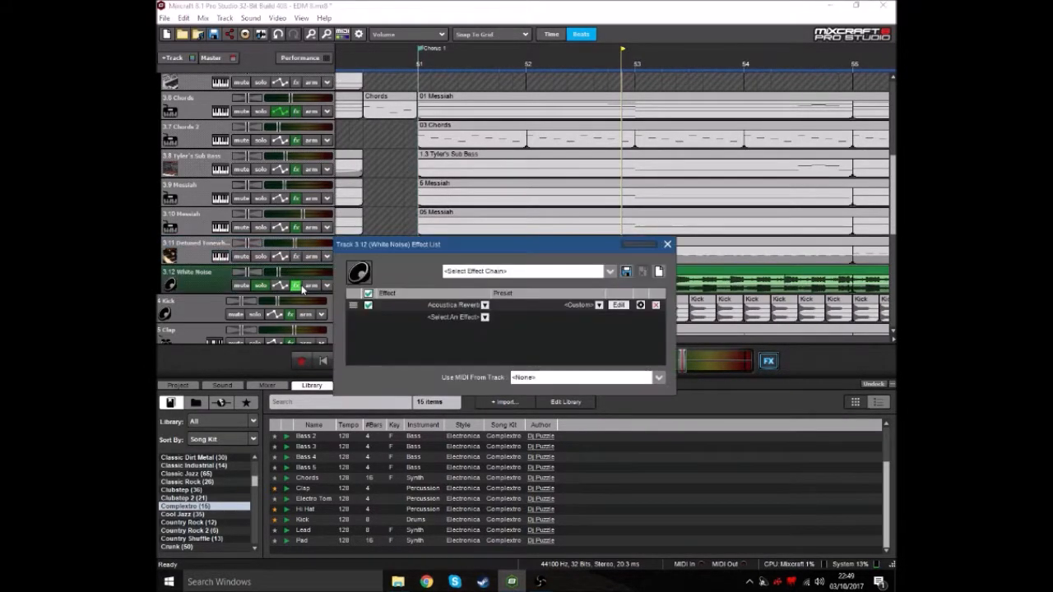
click(613, 307)
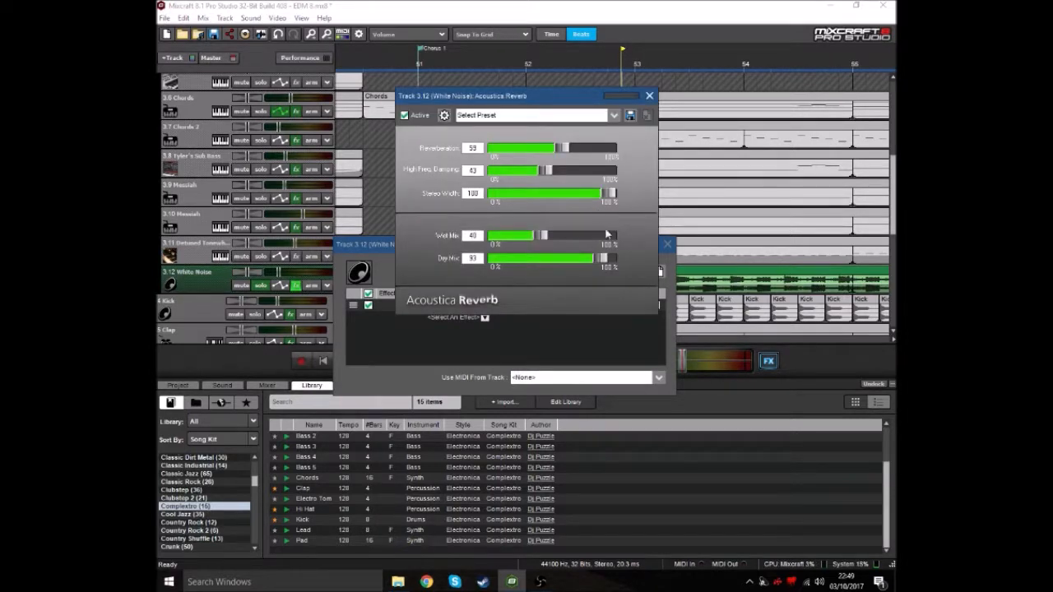
drag(588, 104, 580, 186)
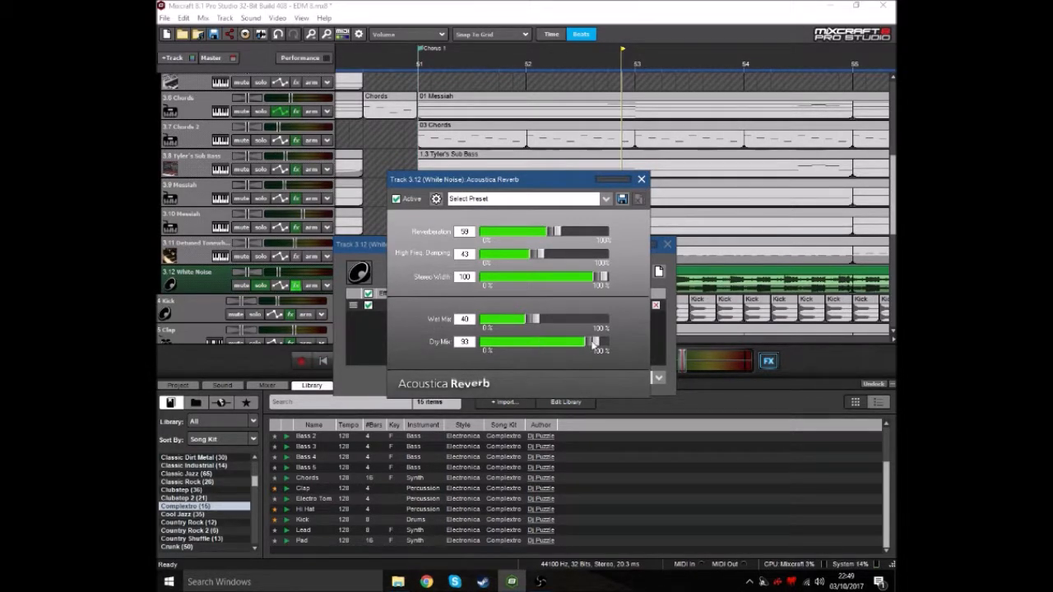
click(642, 180)
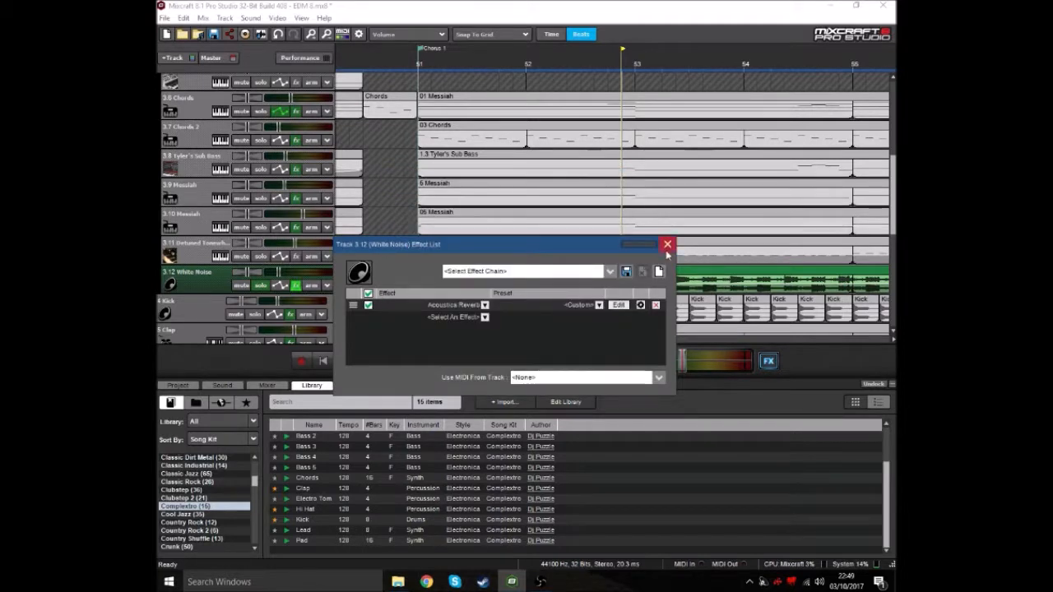
click(698, 212)
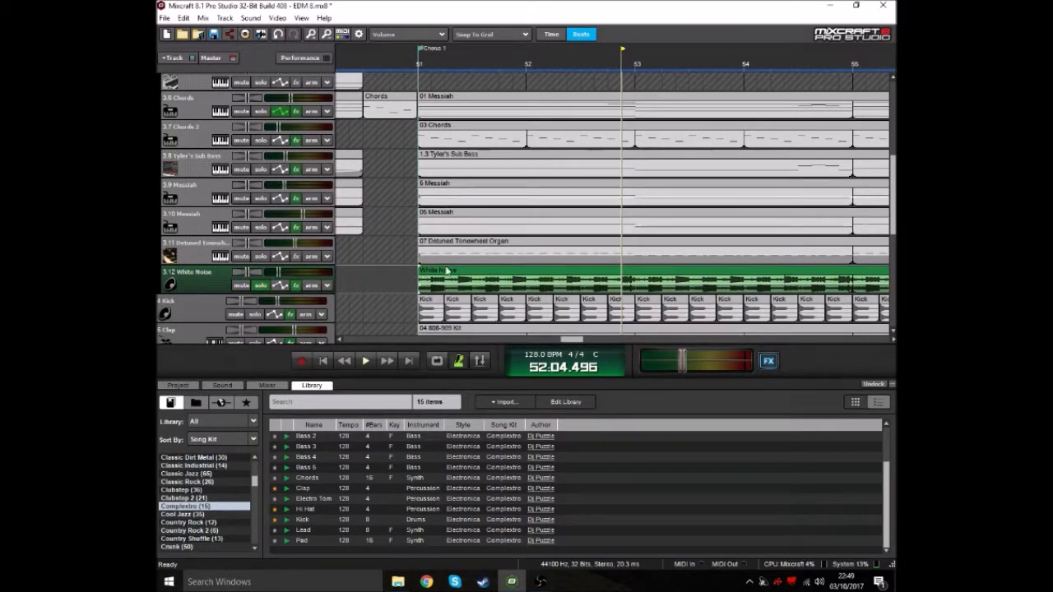
Open the White Noise clip's audio properties and view its source file's folder, closing the folder window.
double_click(445, 278)
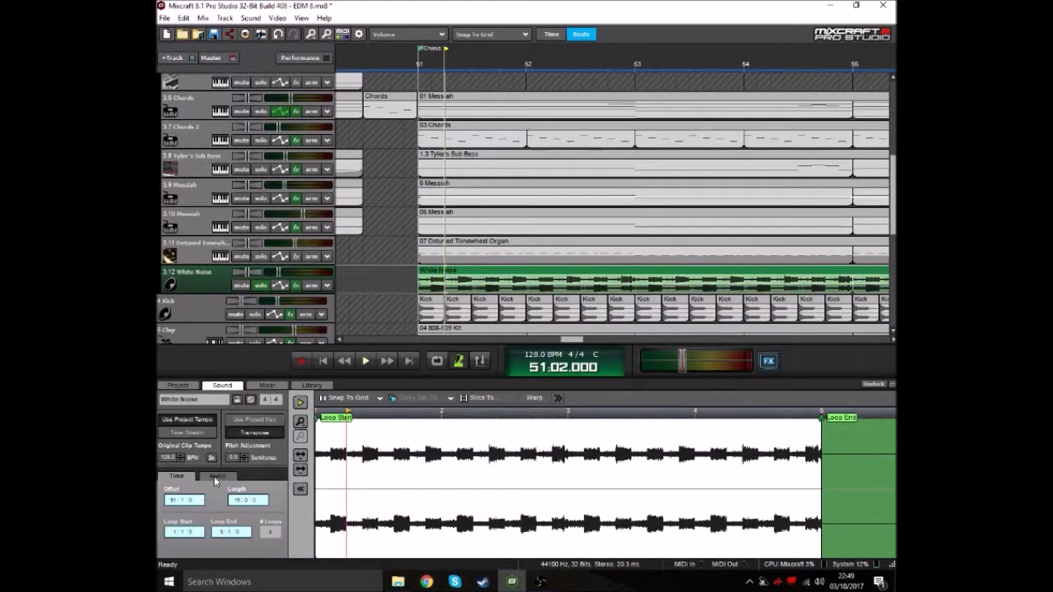
click(217, 475)
click(176, 536)
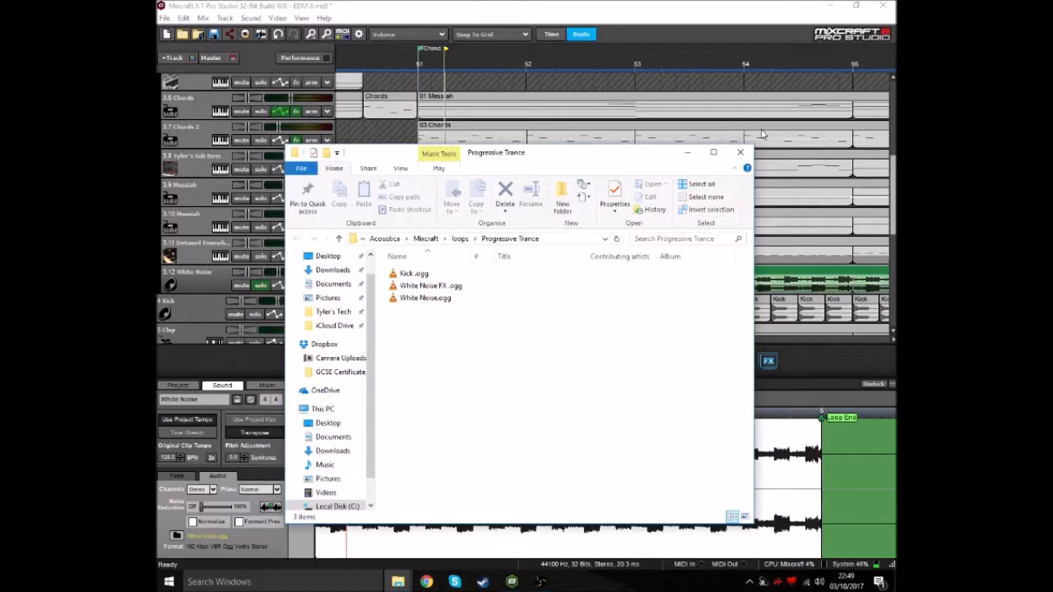
click(739, 152)
Turn off solo on White Noise track 3.12 and return the playhead to the start of Chorus 1.
click(430, 69)
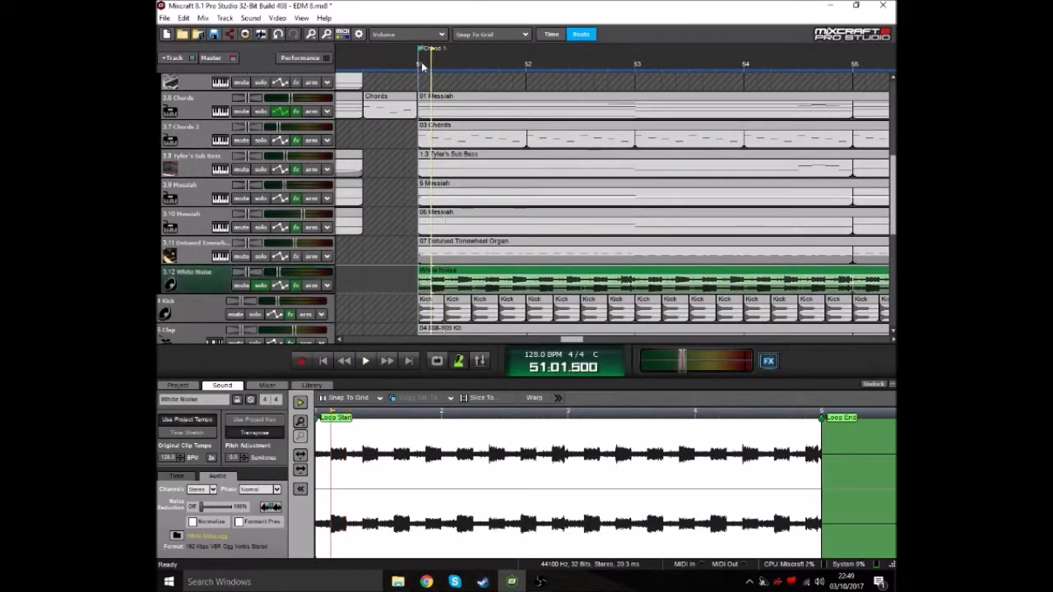
click(420, 66)
click(527, 66)
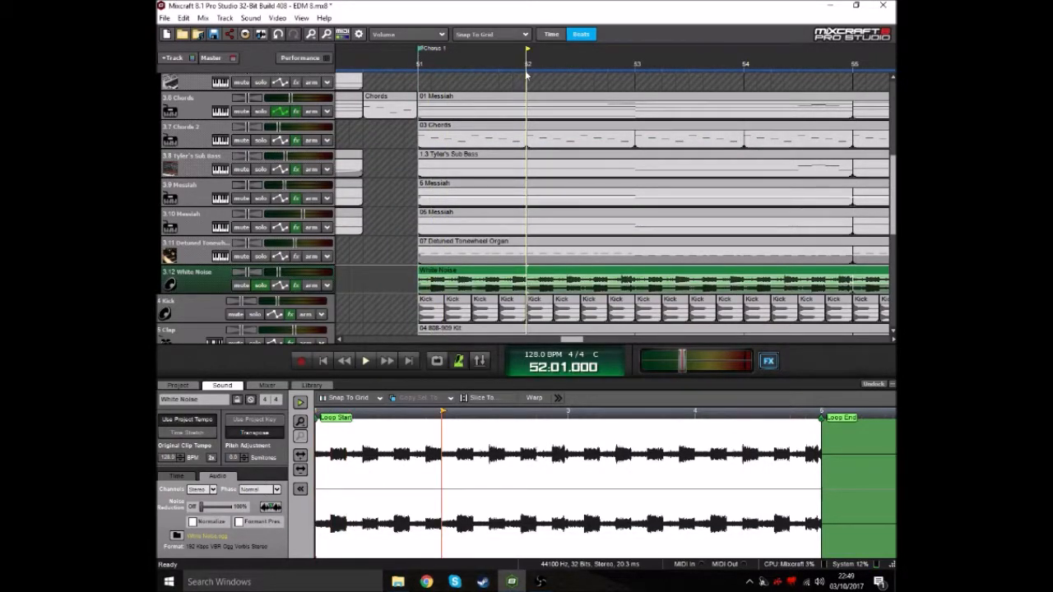
click(435, 63)
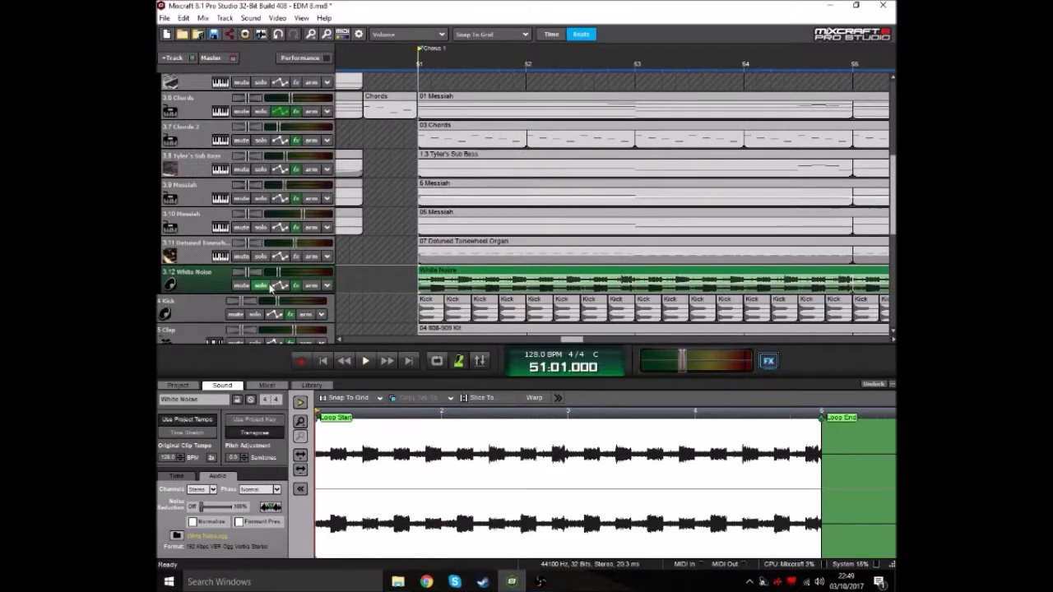
scroll(653, 222, down, 5)
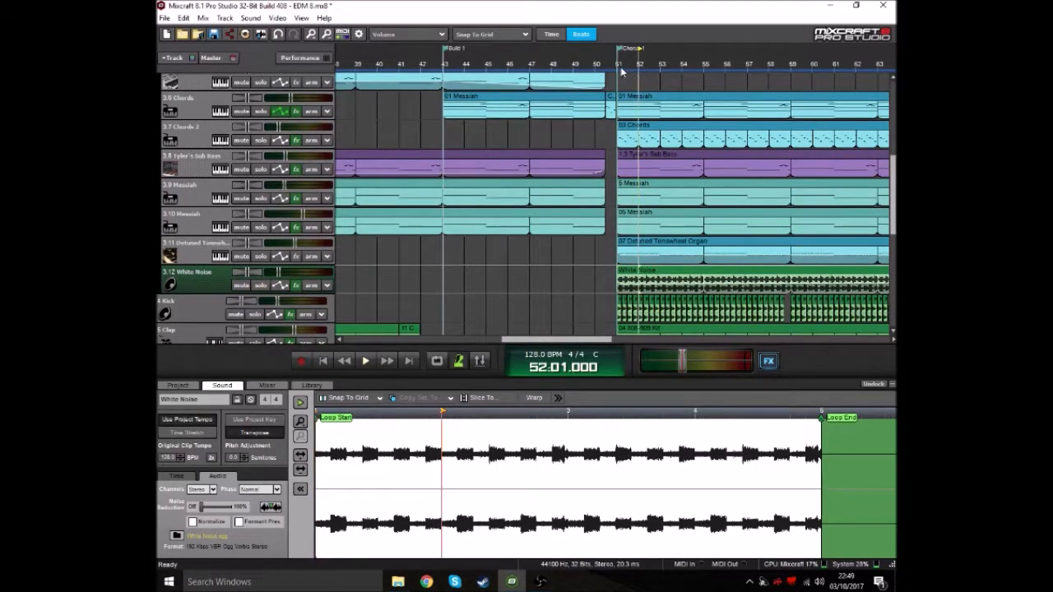
scroll(687, 245, up, 3)
scroll(687, 245, down, 2)
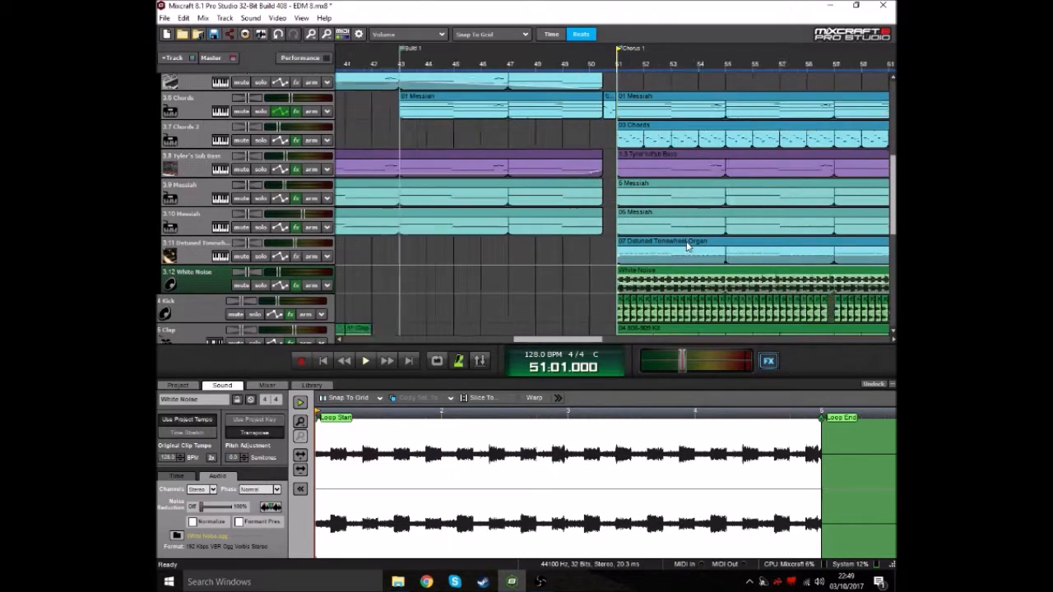
scroll(691, 244, down, 4)
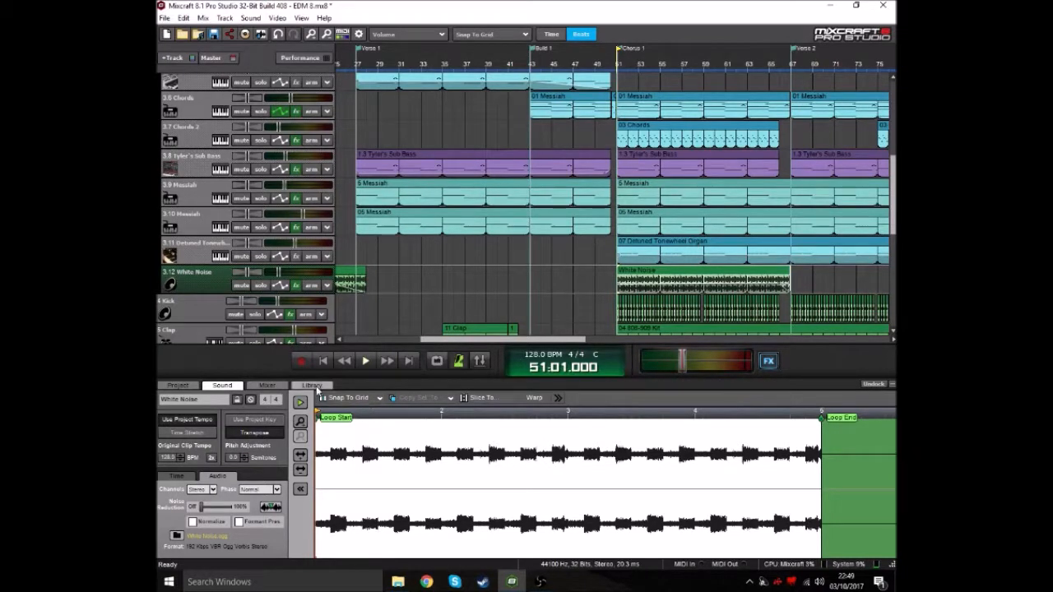
Browse the song kits in the loop library from Complextro on to the Film Score and Funk kits.
click(312, 385)
scroll(201, 486, down, 6)
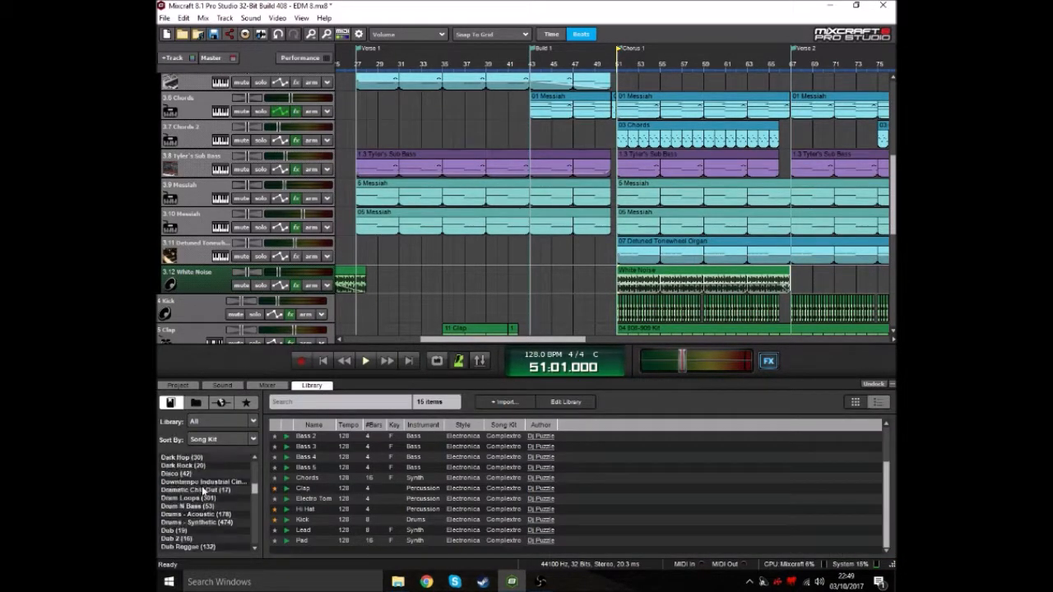
scroll(207, 490, down, 5)
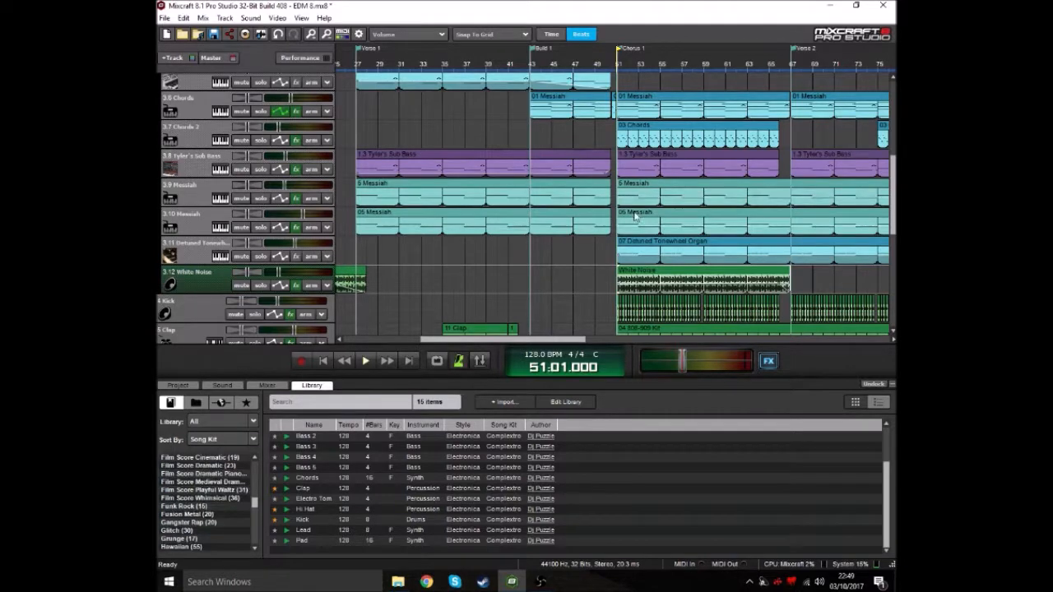
Play the soloed Sweep clip on track 12 from 48:03 and place the playhead just before it at 48:02.500.
scroll(633, 215, down, 2)
scroll(633, 216, up, 3)
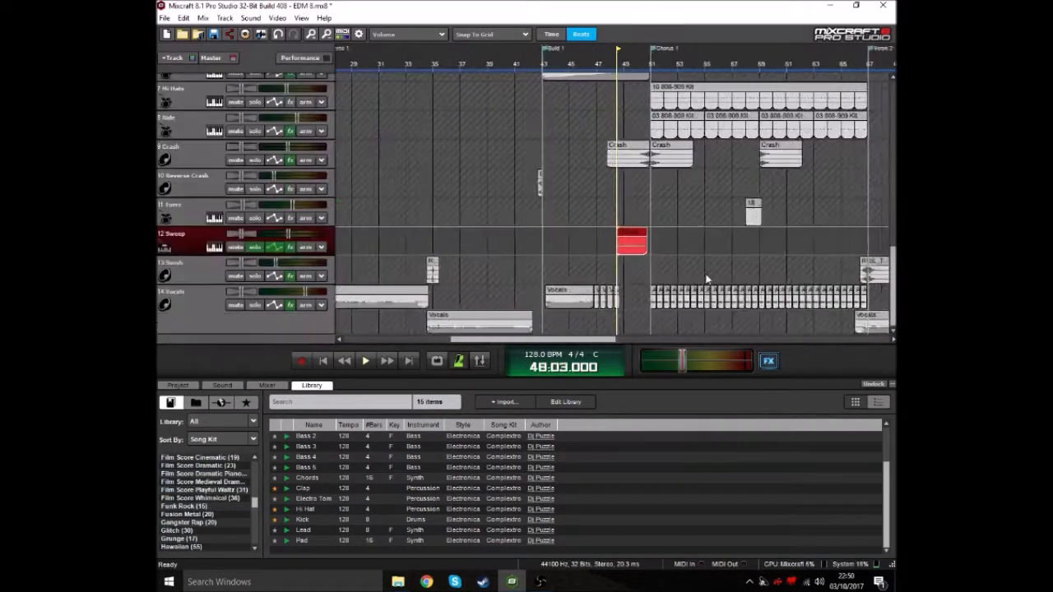
scroll(691, 259, up, 3)
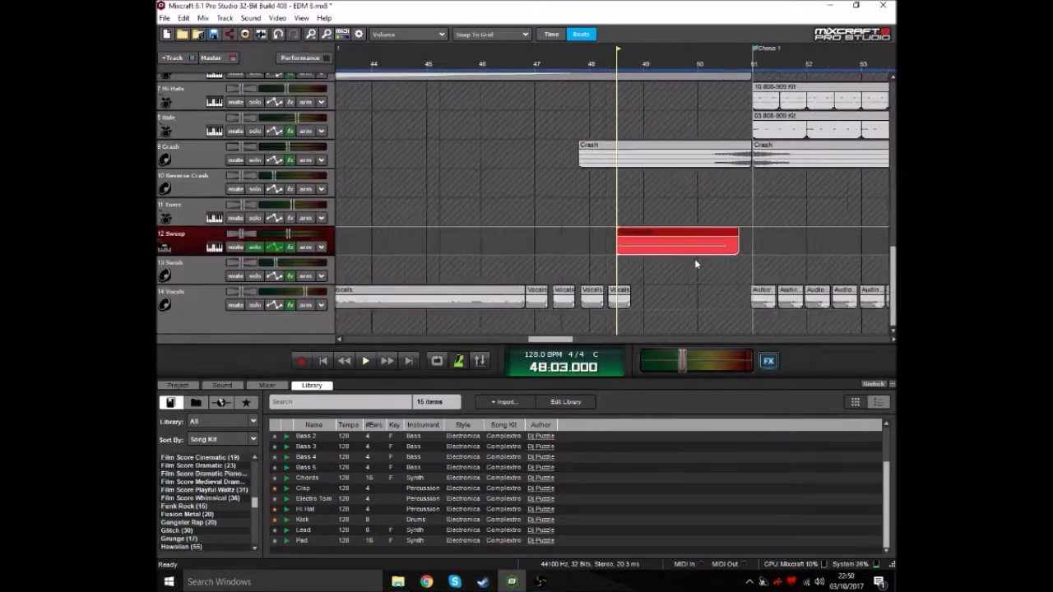
scroll(690, 257, down, 1)
scroll(683, 251, up, 4)
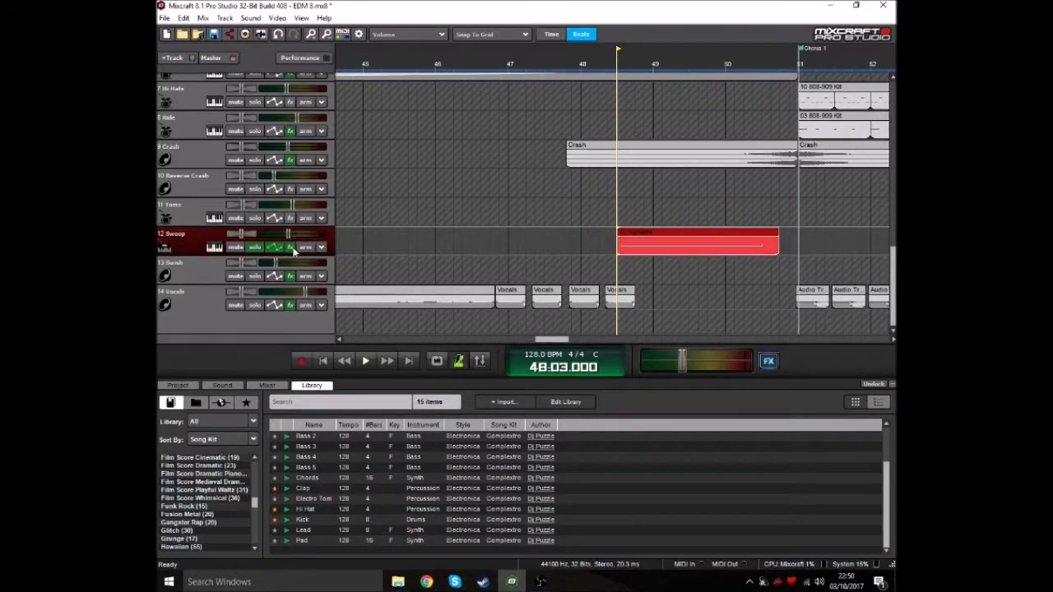
scroll(622, 210, down, 1)
scroll(619, 230, up, 2)
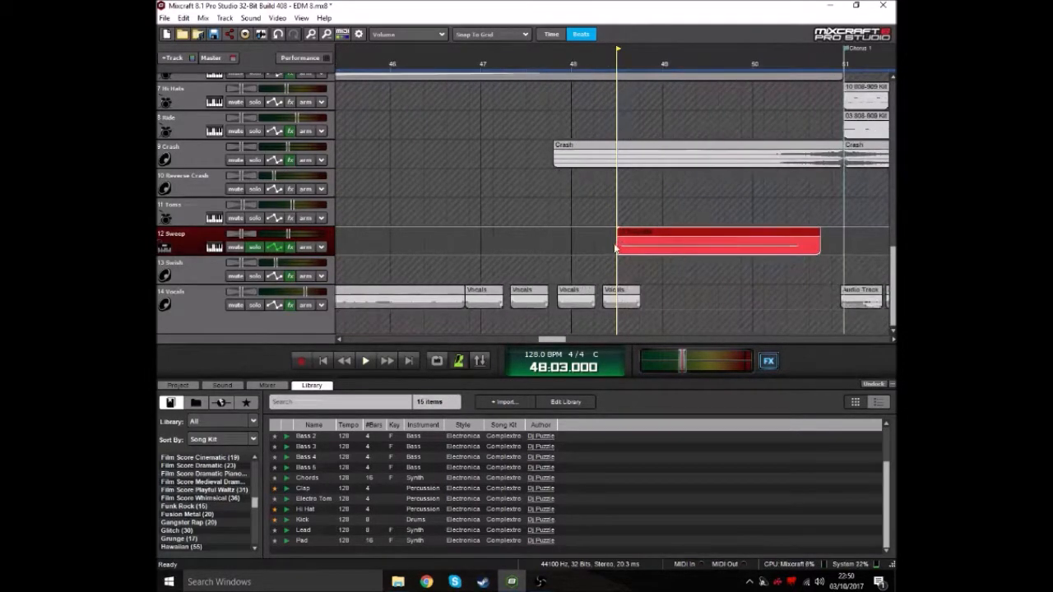
key(space)
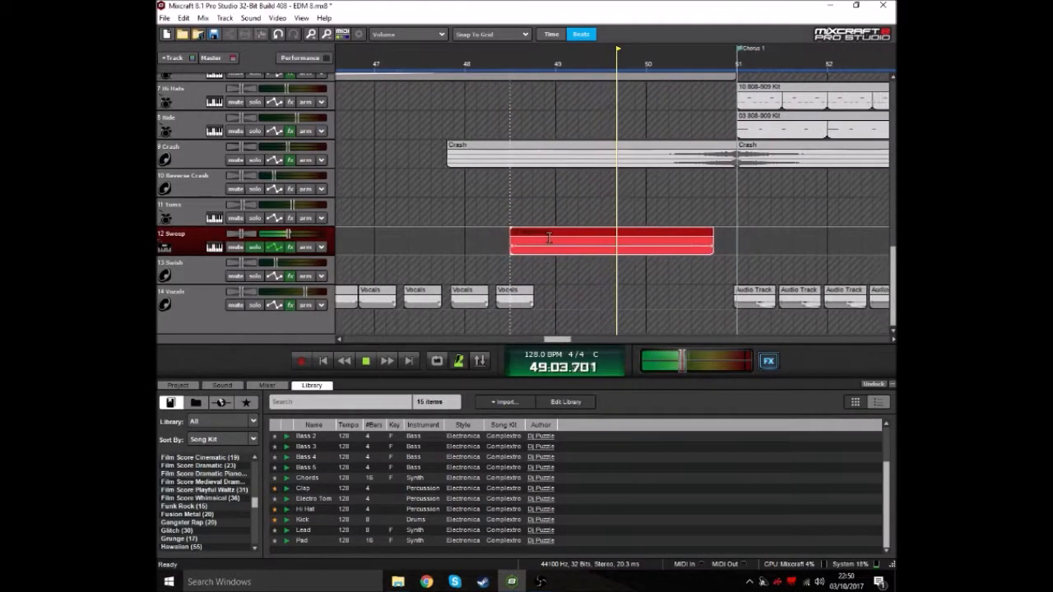
key(space)
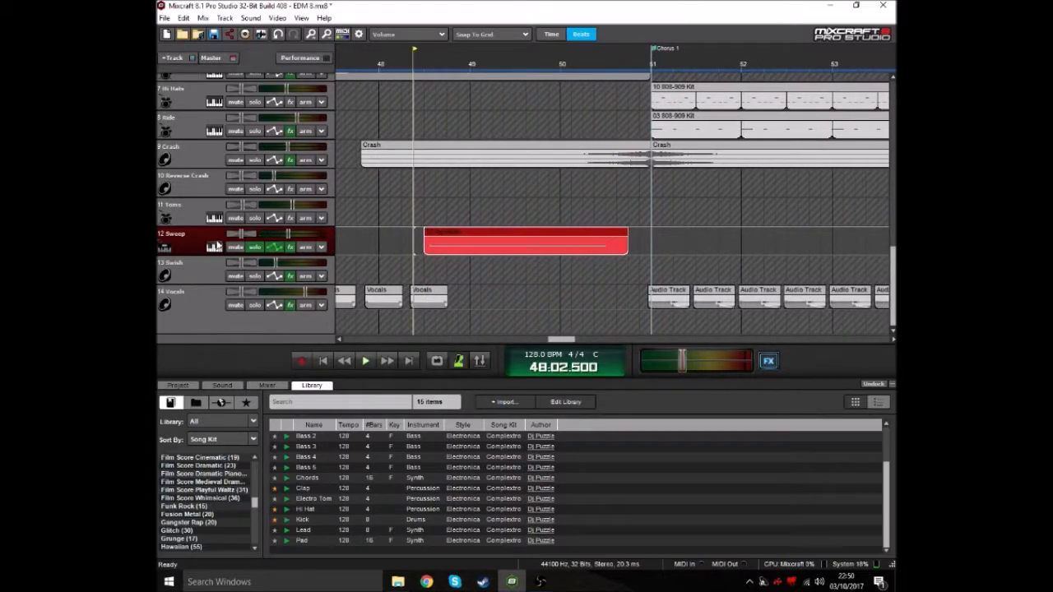
Open the Nightlife synth on Sweep track 12 and examine its INIT preset's filter, LFO, oscillator and control settings.
click(213, 247)
drag(436, 66, 441, 122)
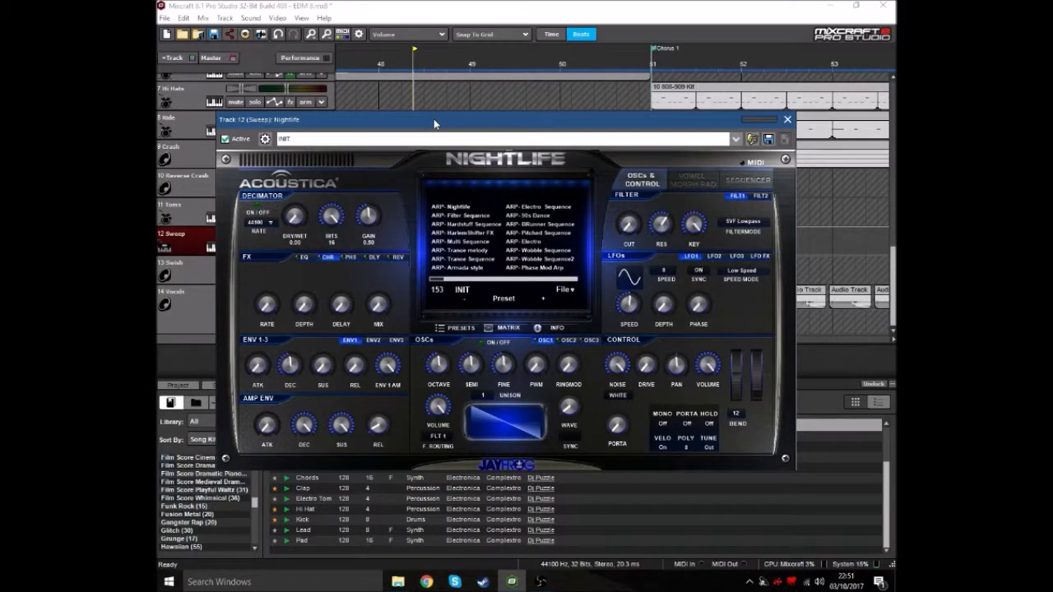
drag(555, 123, 566, 142)
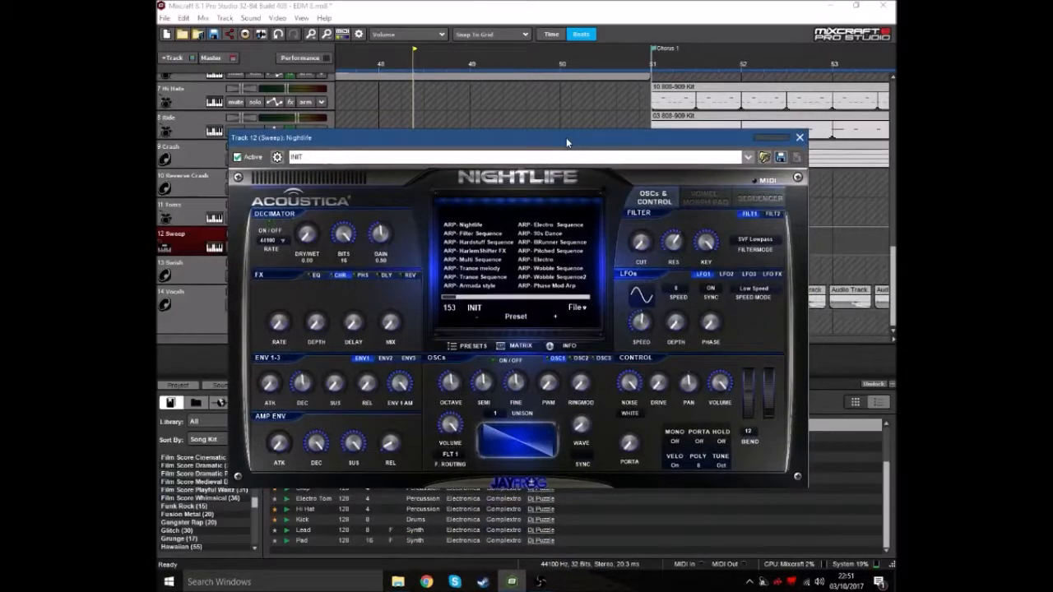
drag(565, 137, 567, 99)
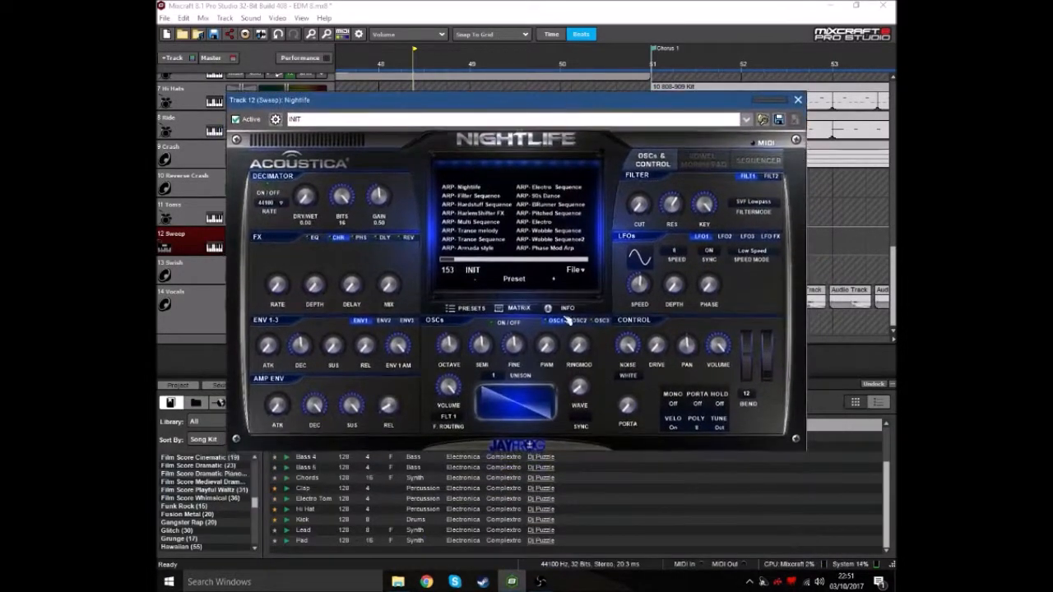
drag(492, 103, 486, 126)
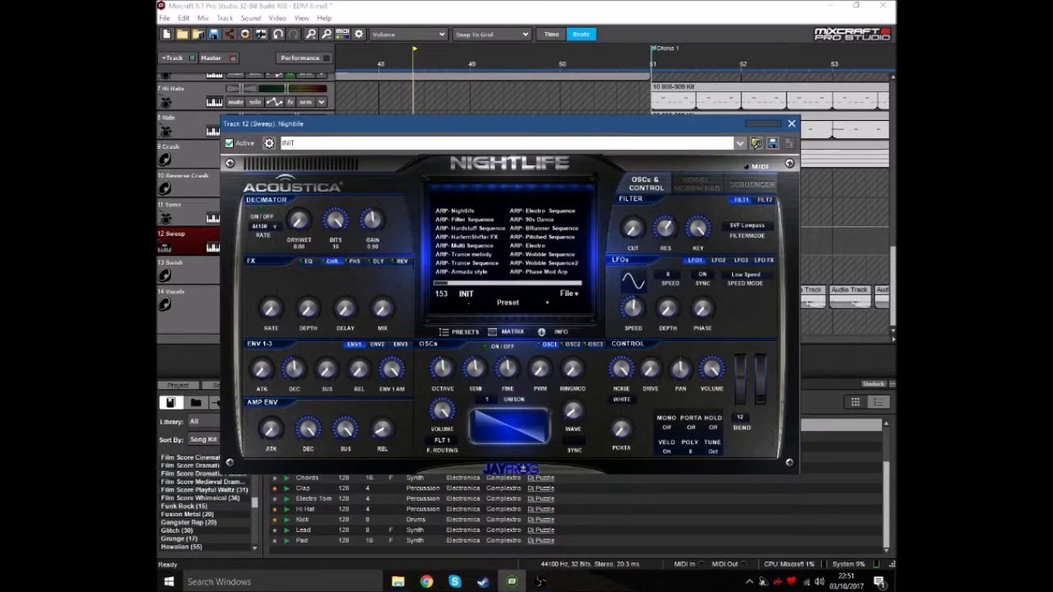
drag(596, 130, 639, 110)
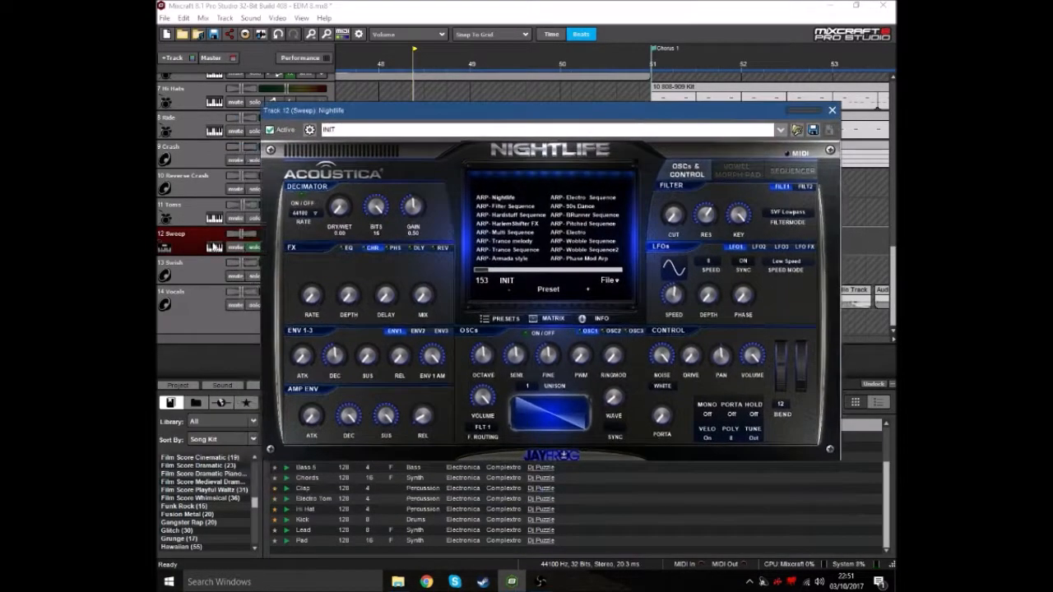
Open the Musical Typing keyboard, position it clear of Nightlife's filter controls and audition an F note.
click(214, 247)
click(594, 521)
click(700, 169)
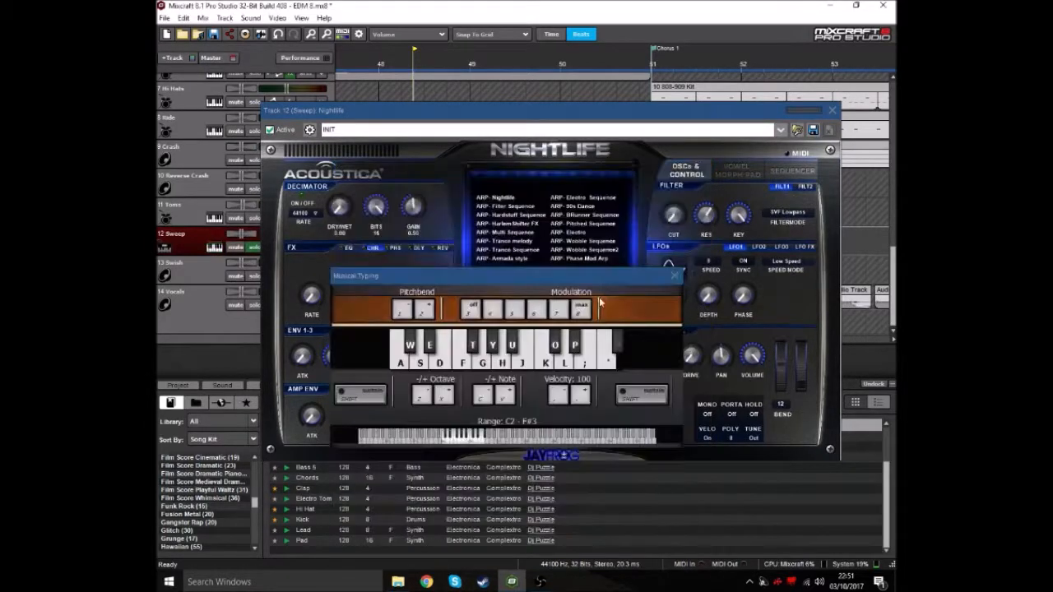
drag(604, 278, 606, 304)
key(f)
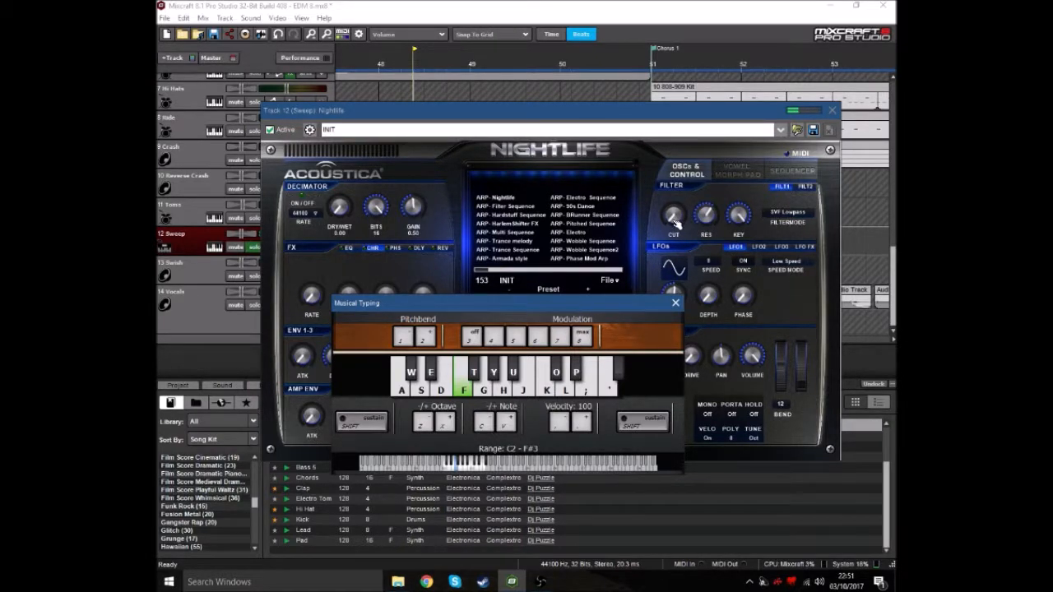
Audition the filter cutoff by adjusting the CUT knob while the F note sounds, and close the Nightlife window.
click(675, 221)
mouse_move(674, 220)
mouse_down()
mouse_move(675, 172)
mouse_move(674, 251)
mouse_move(674, 214)
mouse_up()
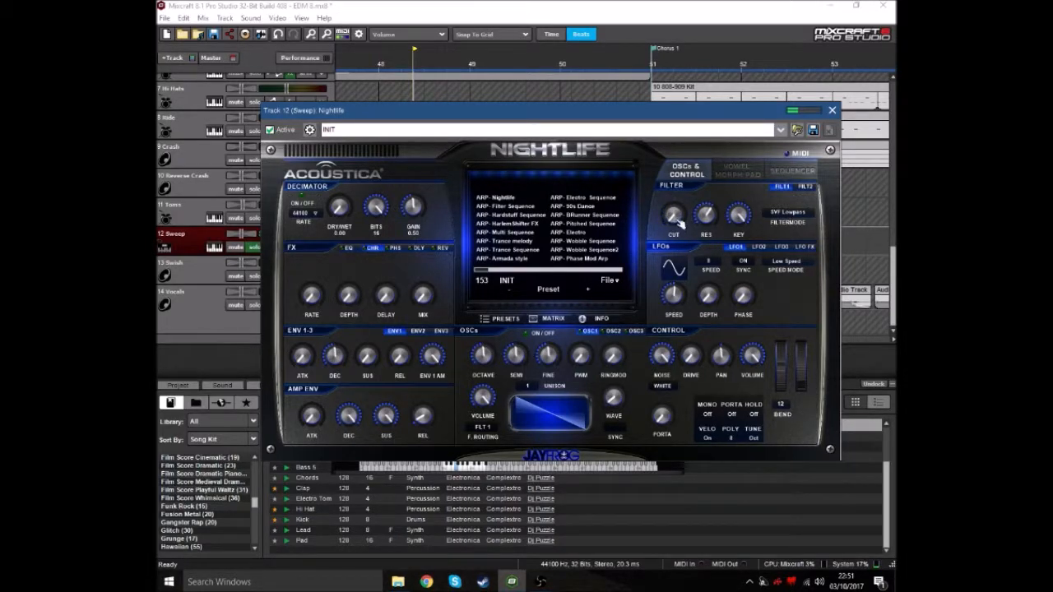
mouse_move(653, 117)
mouse_down()
mouse_move(635, 275)
mouse_move(634, 144)
mouse_move(625, 144)
mouse_move(629, 214)
mouse_move(638, 124)
mouse_up()
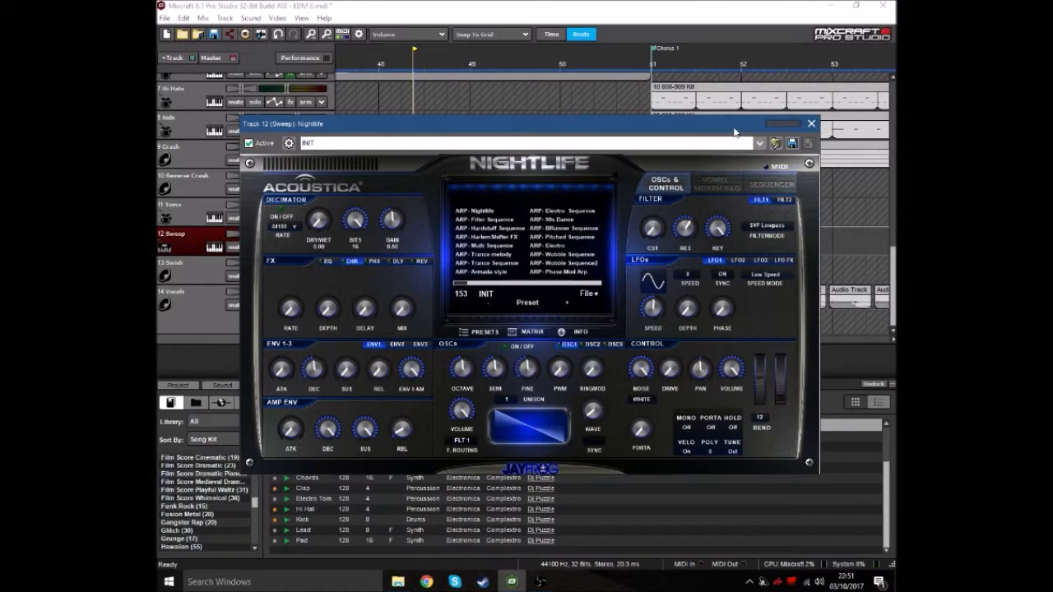
drag(733, 128, 749, 187)
click(829, 183)
Show the Cutoff1 (Nightlife) automation lane on Sweep track 12 and close the Musical Typing keyboard.
click(275, 247)
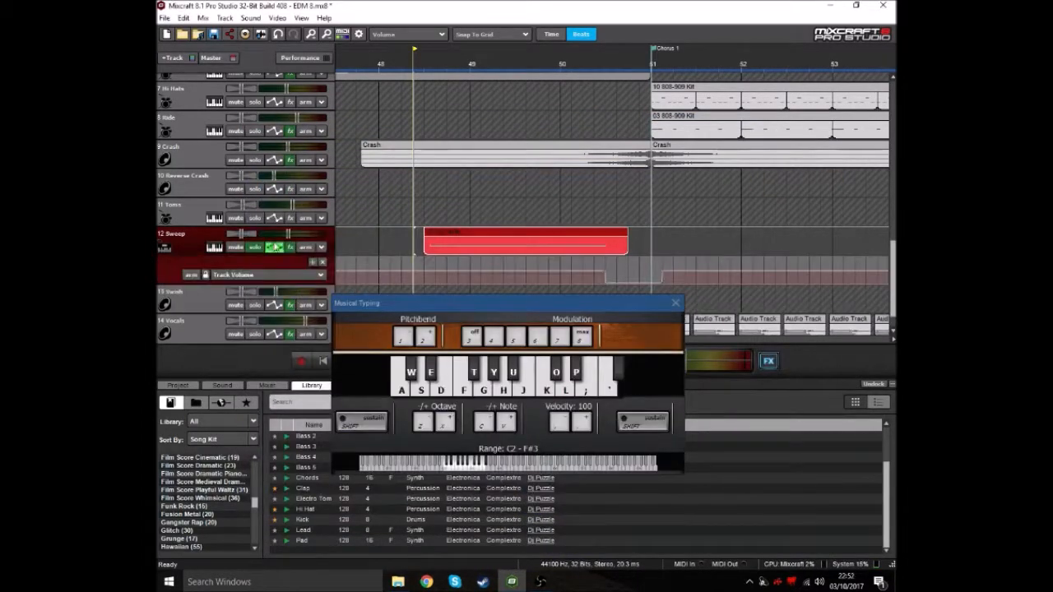
click(276, 275)
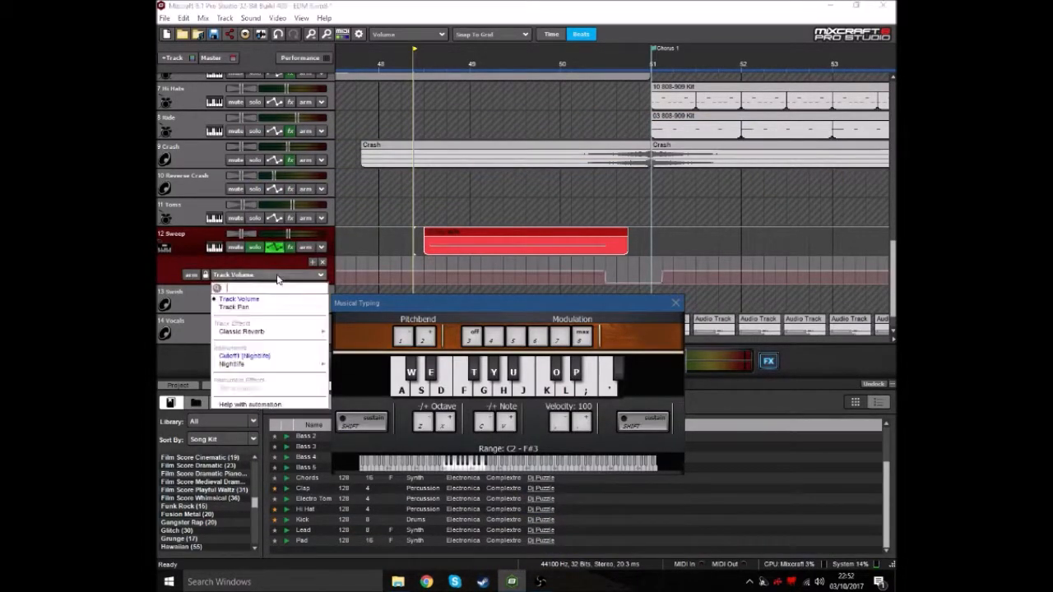
click(255, 357)
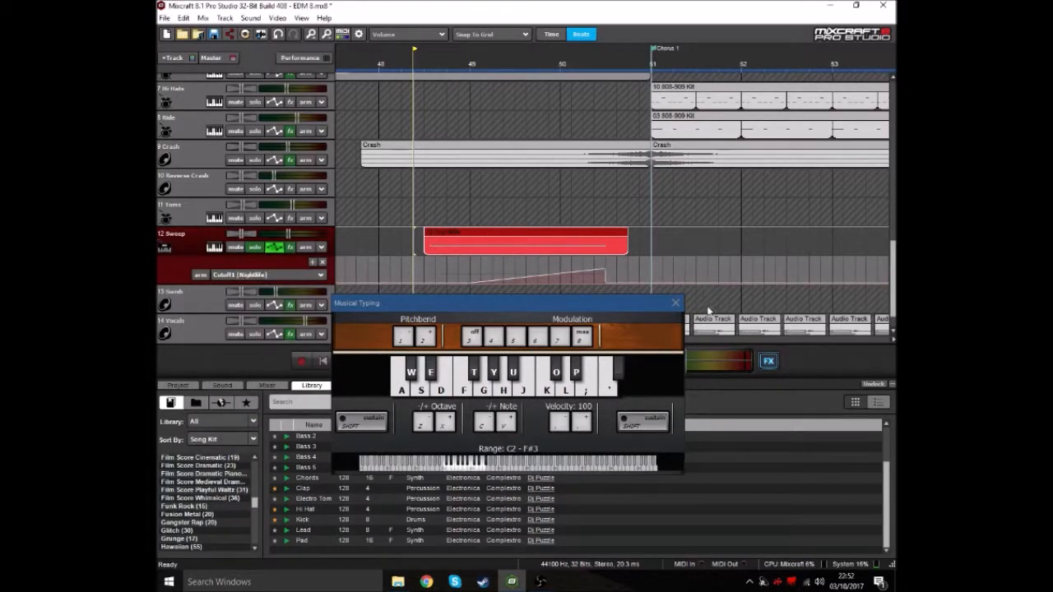
click(675, 303)
Play the soloed Sweep clip from 48:02.500 through its cutoff automation ramp and stop just before Chorus 1.
scroll(533, 293, up, 2)
scroll(616, 284, down, 2)
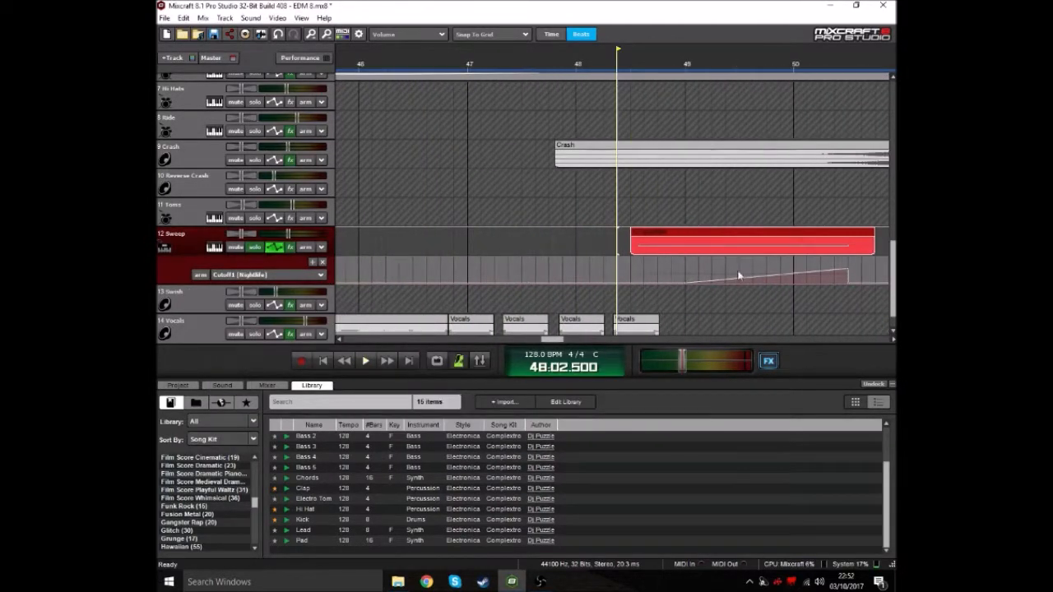
scroll(679, 284, up, 3)
scroll(670, 281, down, 3)
key(space)
scroll(788, 205, up, 2)
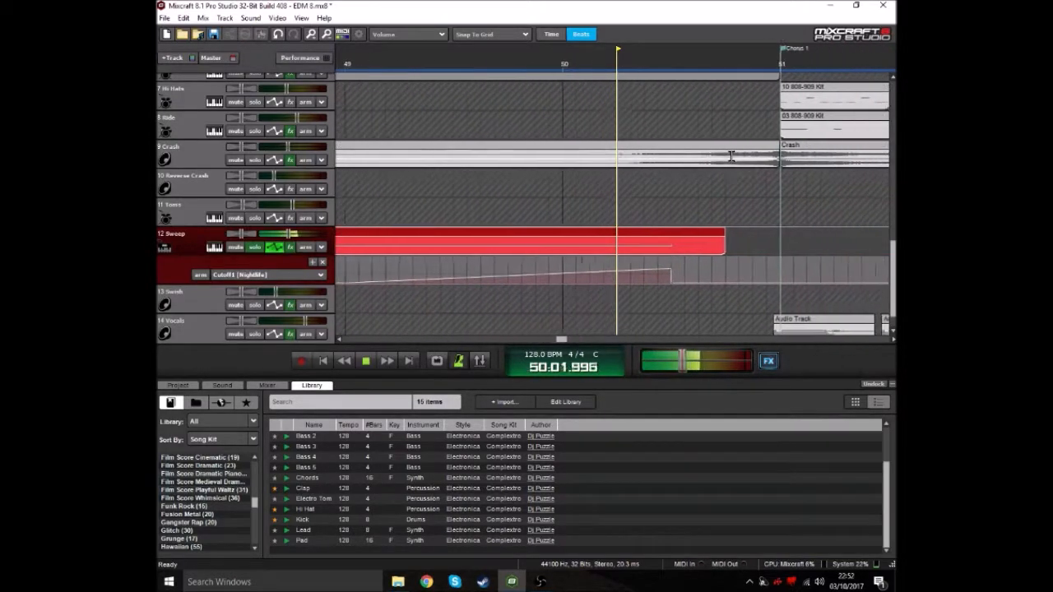
scroll(712, 167, down, 3)
key(space)
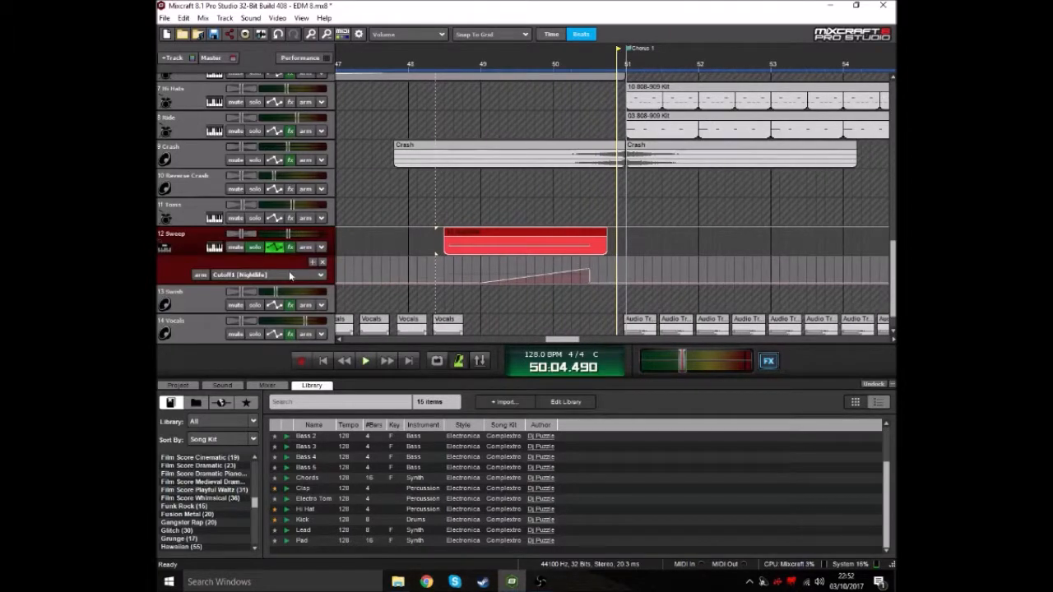
Switch Sweep's automation lane to Track Volume and place the playhead at 96:03.000, the start of the Sweep clip before Chorus 2.
click(293, 273)
click(282, 303)
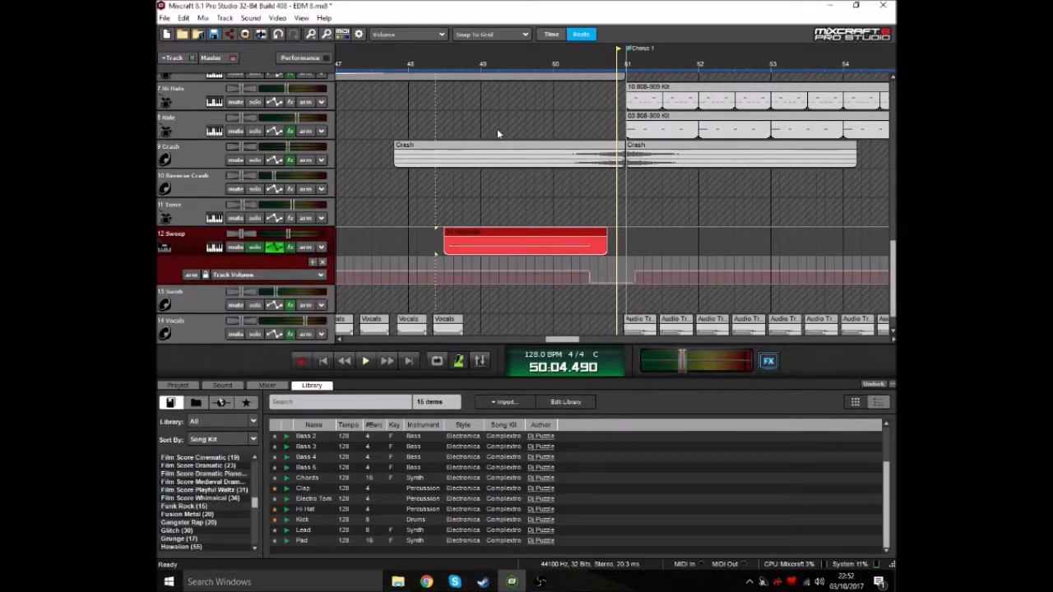
scroll(498, 137, down, 8)
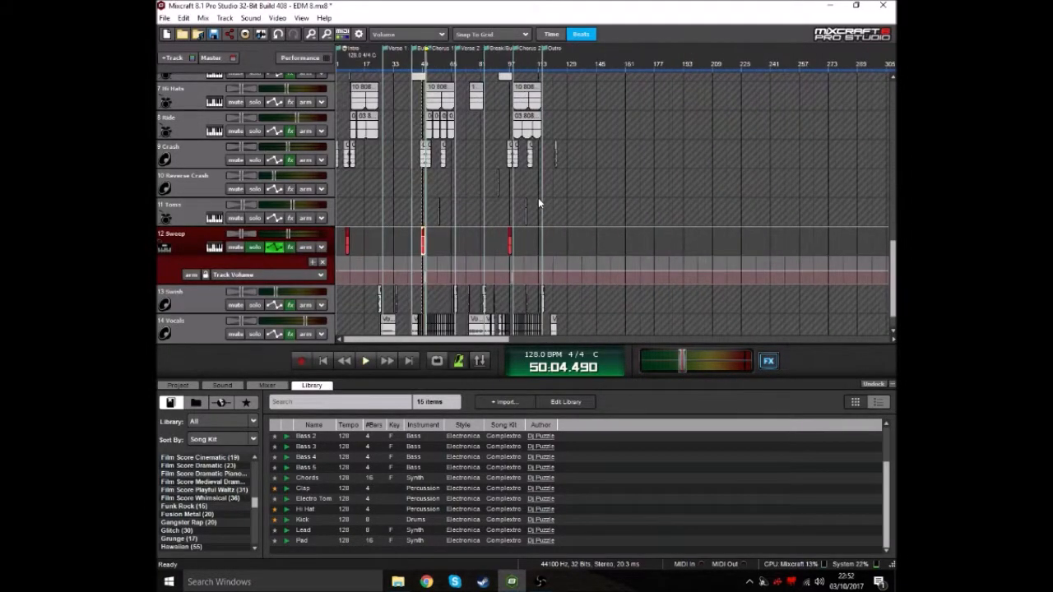
scroll(539, 199, up, 3)
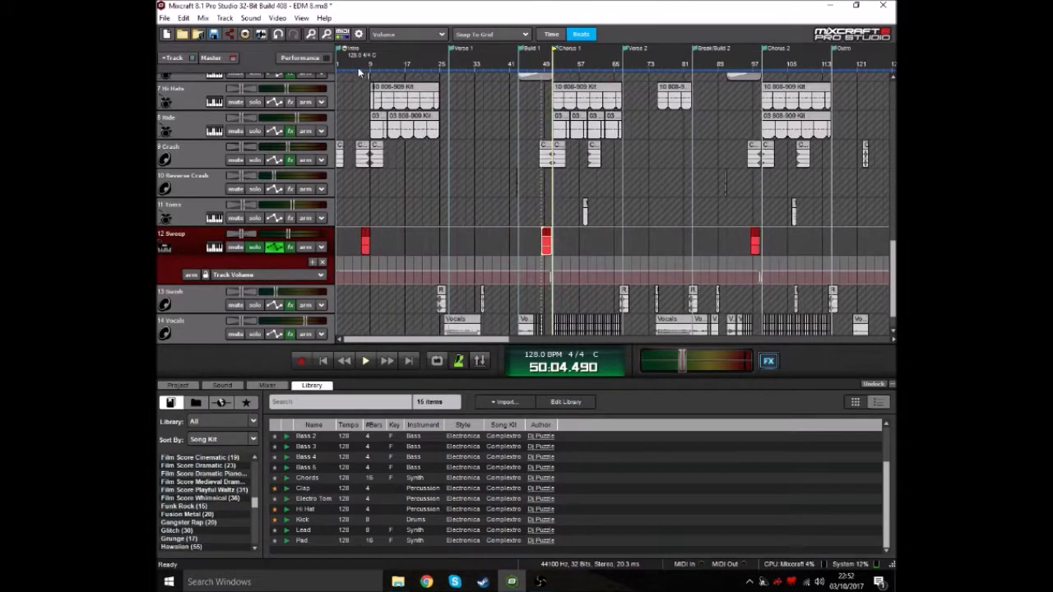
click(547, 66)
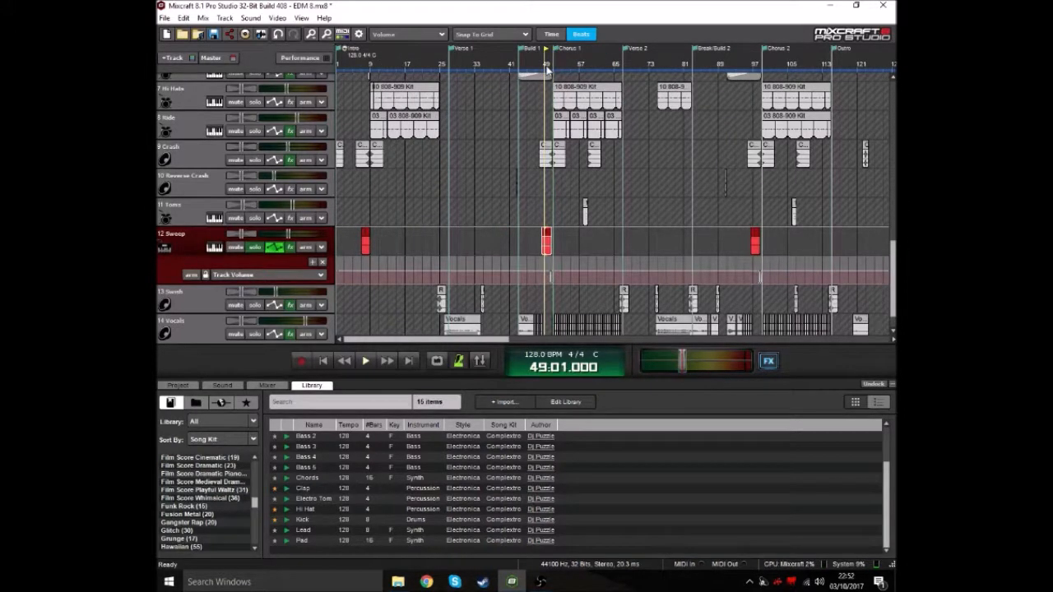
click(746, 70)
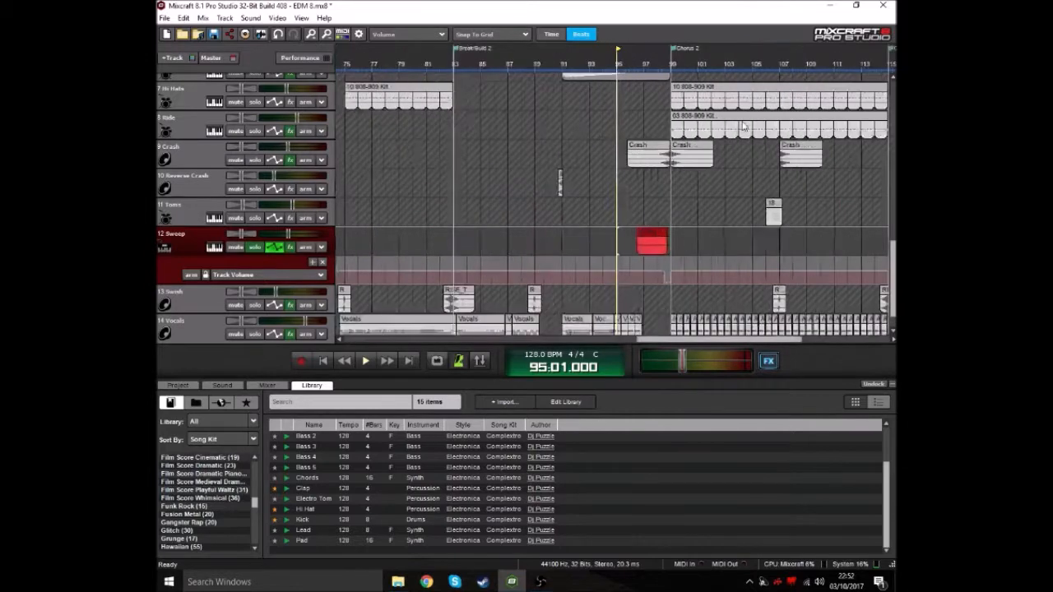
click(639, 72)
scroll(710, 140, up, 4)
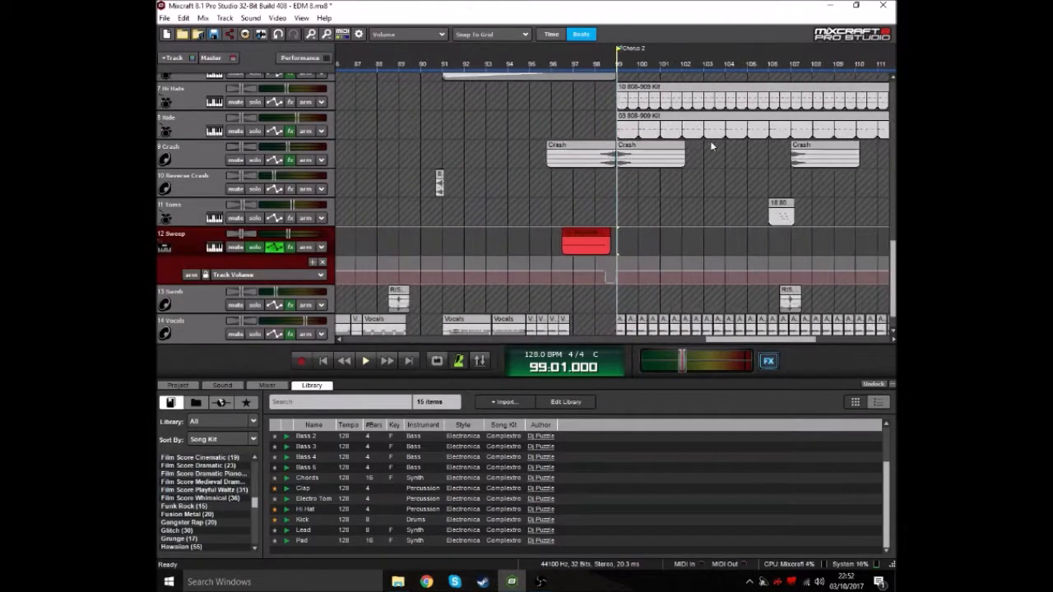
click(481, 74)
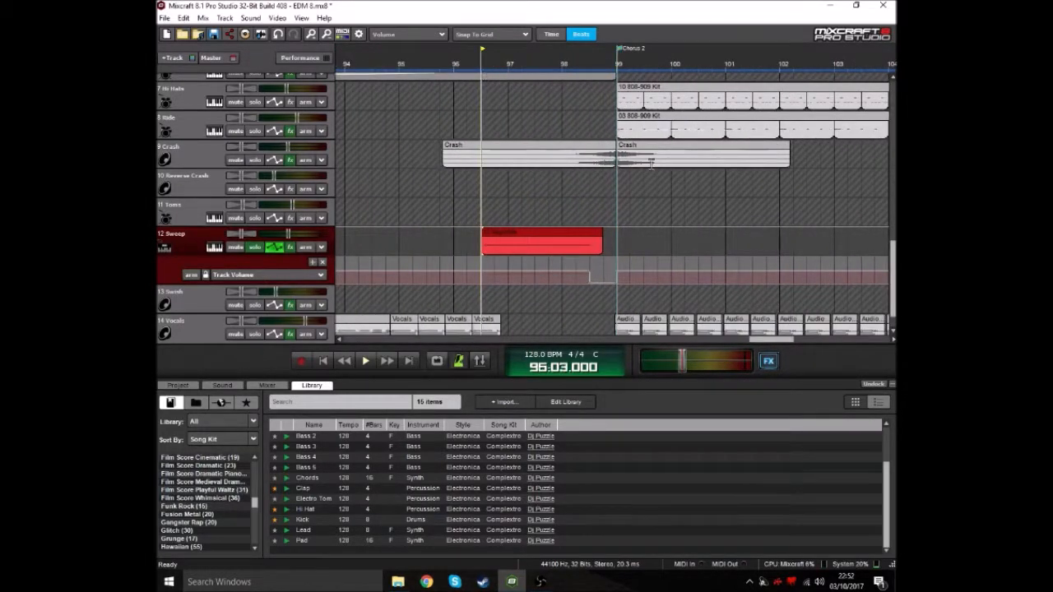
scroll(660, 264, up, 2)
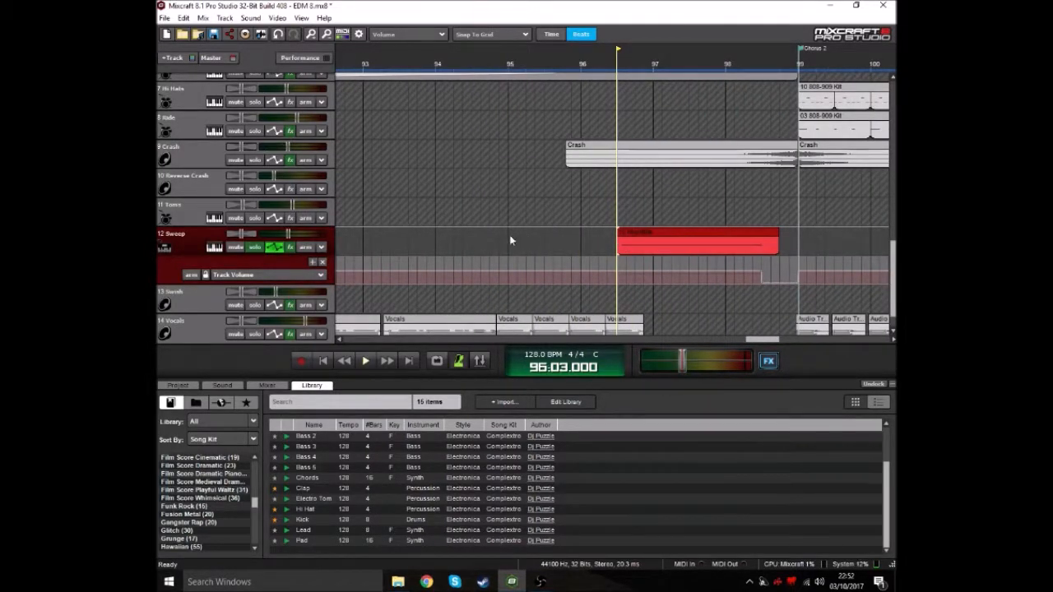
Switch the solo from Sweep to Swish track 13 and return the playhead to the project's start.
scroll(509, 234, down, 4)
click(233, 294)
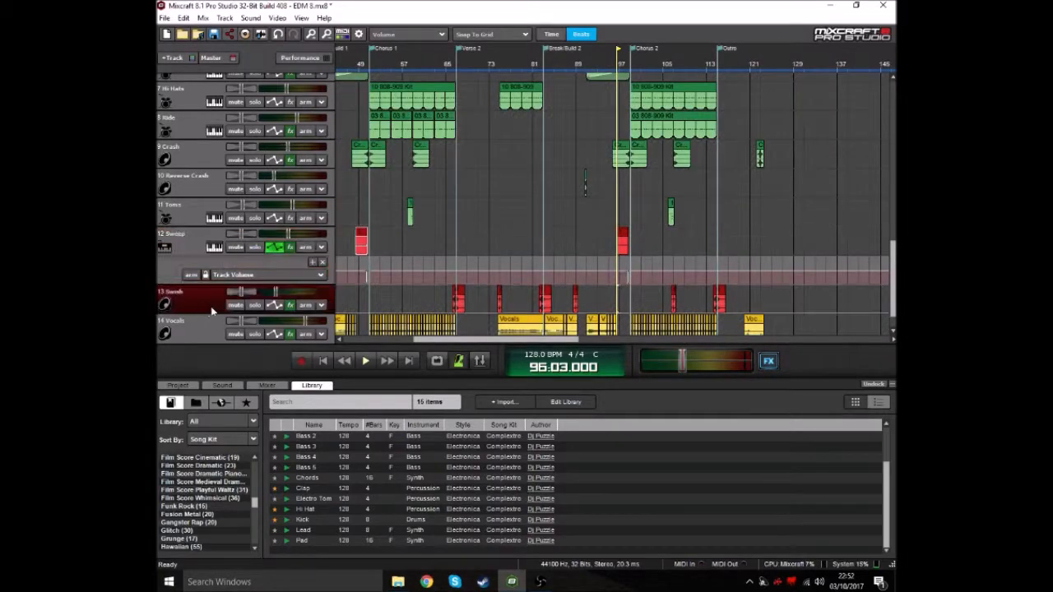
click(256, 306)
scroll(519, 234, up, 4)
scroll(514, 234, down, 5)
scroll(506, 237, down, 2)
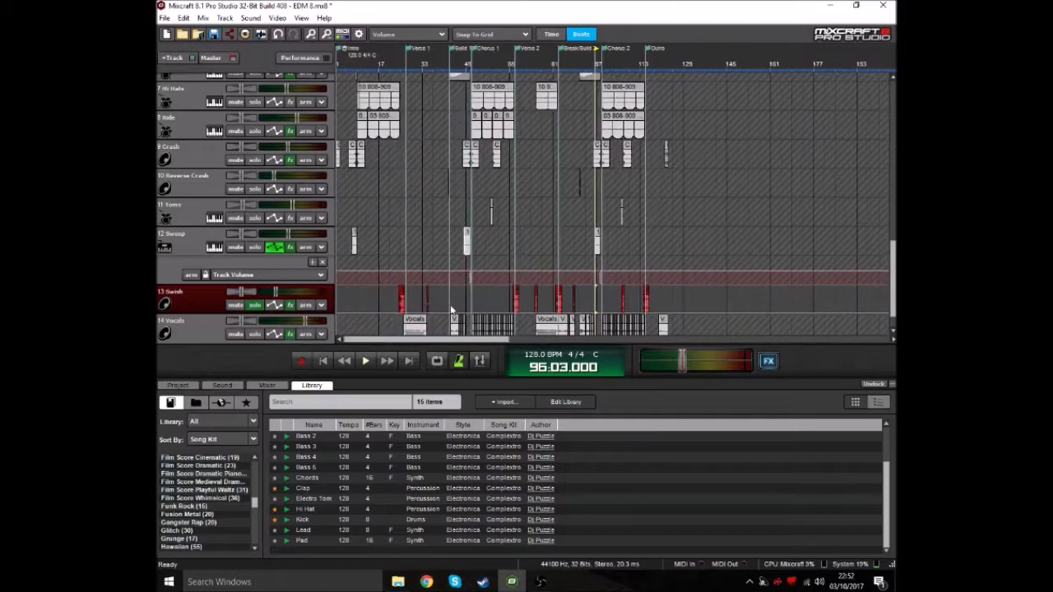
click(323, 362)
Play the first Swish clip, just before Verse 1, from 24:01.000.
scroll(566, 227, up, 4)
scroll(564, 181, up, 3)
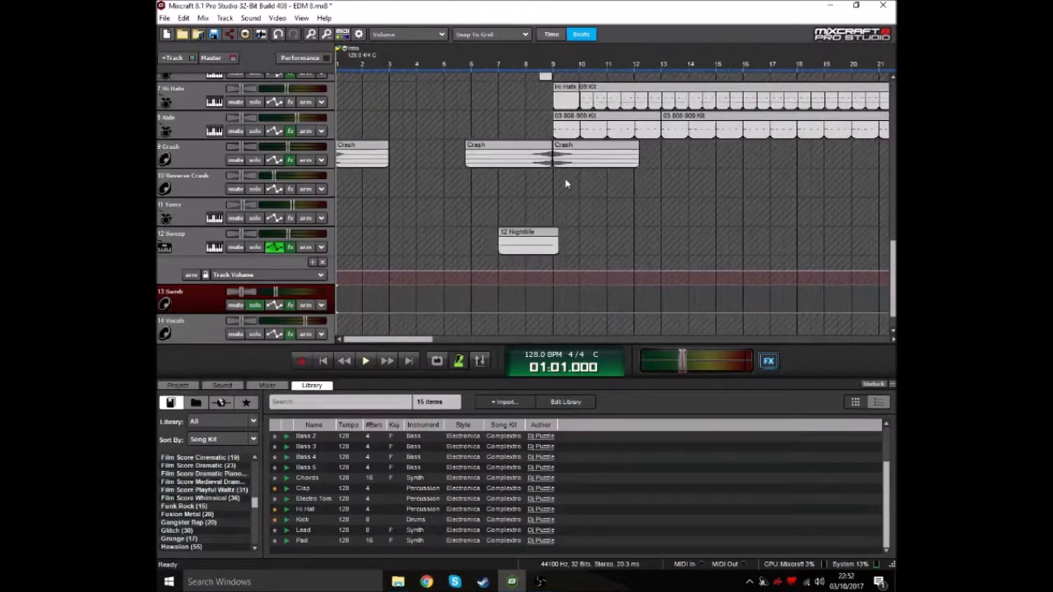
scroll(564, 181, down, 4)
click(592, 83)
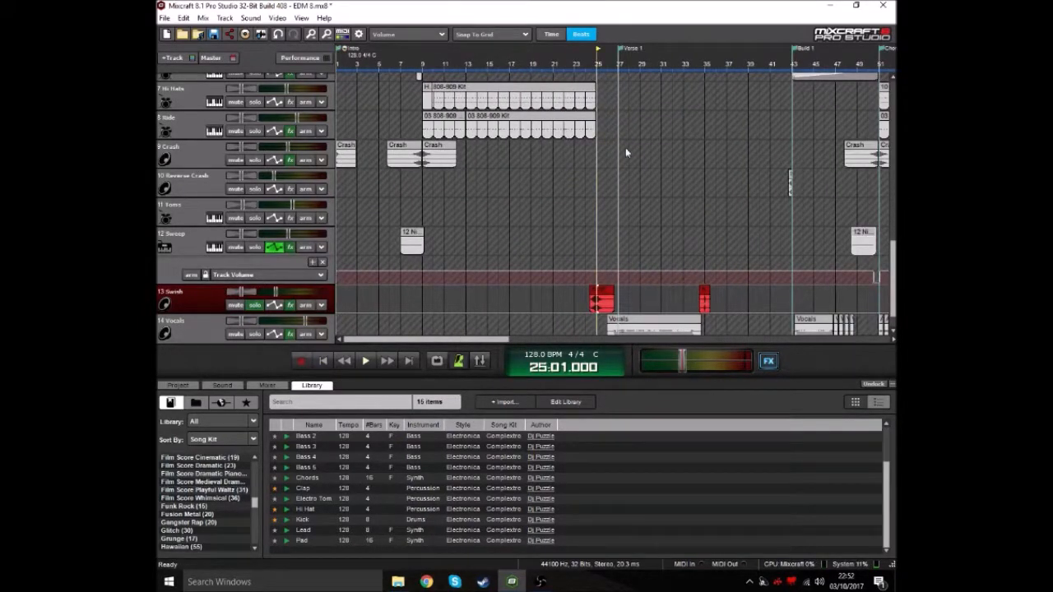
scroll(638, 169, up, 3)
click(583, 58)
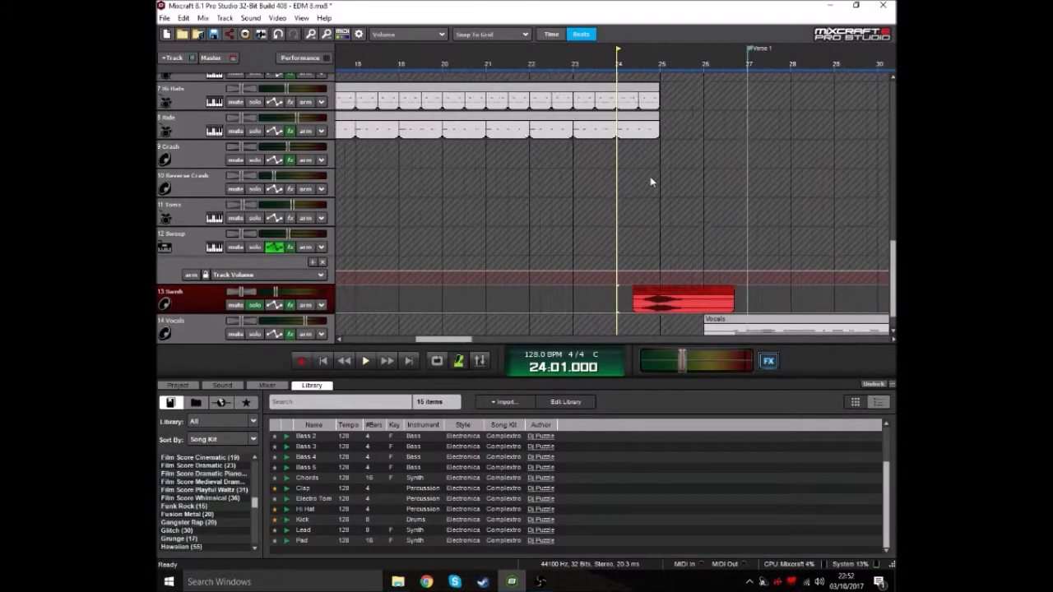
key(space)
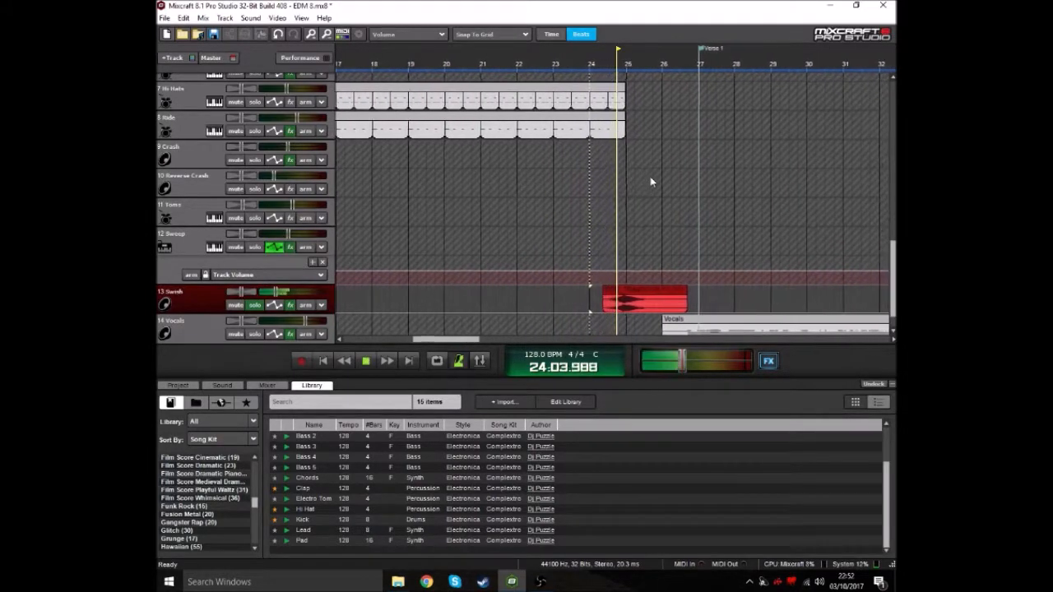
Play the second Swish clip from just after bar 34 and stop playback at the clip's end.
scroll(650, 185, down, 3)
click(744, 64)
scroll(710, 176, up, 4)
click(555, 65)
key(space)
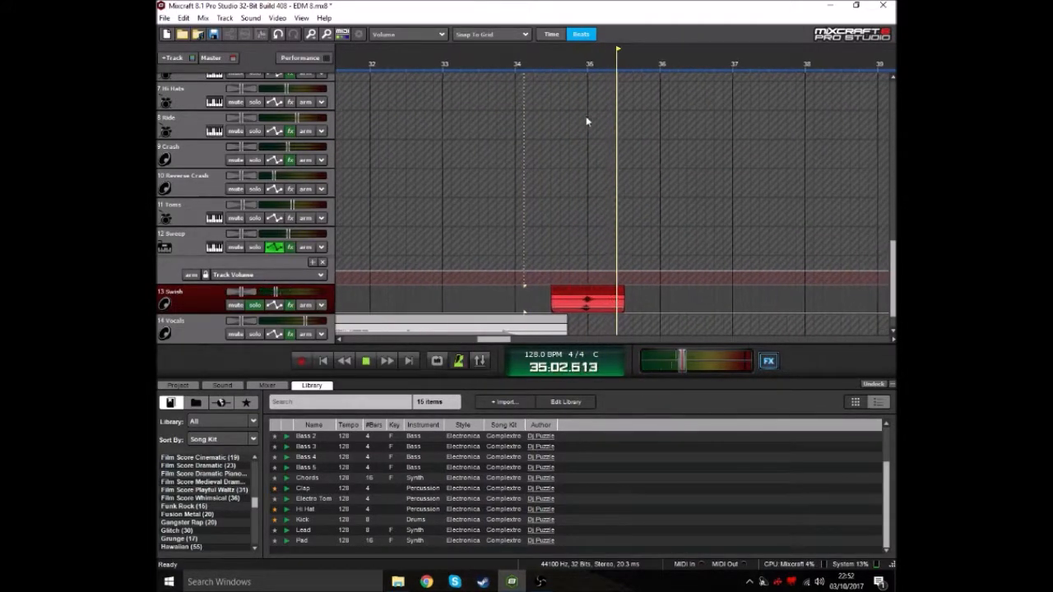
key(space)
scroll(623, 157, down, 2)
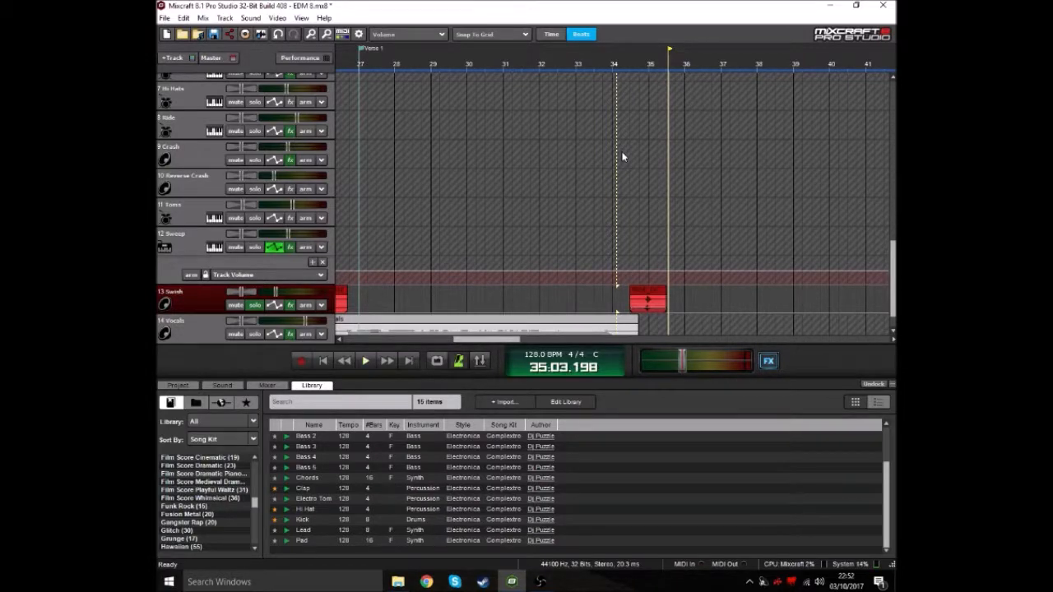
Open the effect list of Swish track 13, examine the Acoustica Reverb settings and close both effect windows.
scroll(627, 158, down, 2)
scroll(647, 170, up, 2)
mouse_move(275, 293)
click(289, 305)
drag(560, 268, 558, 280)
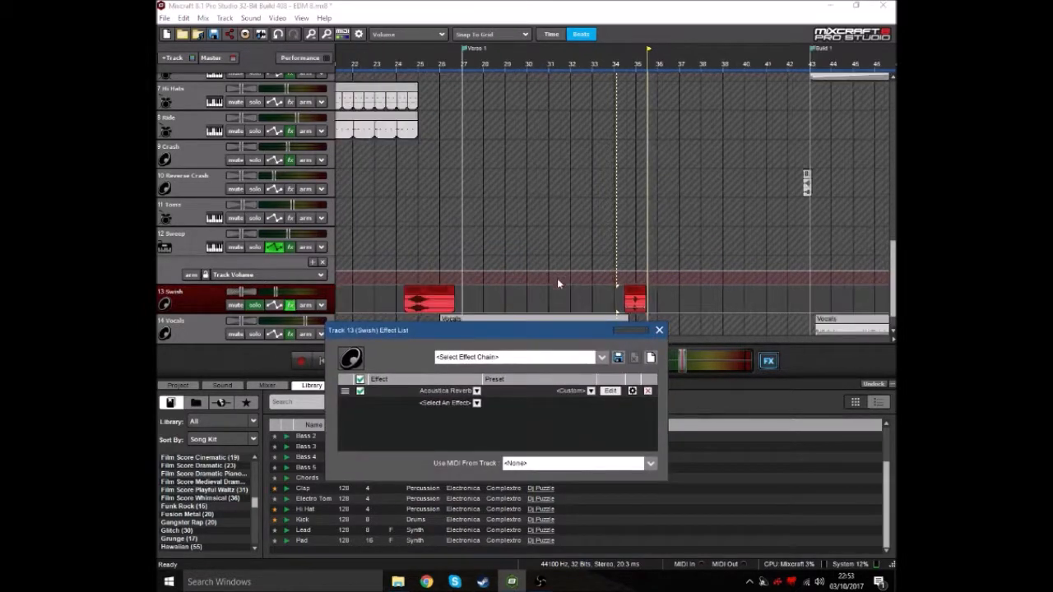
click(609, 391)
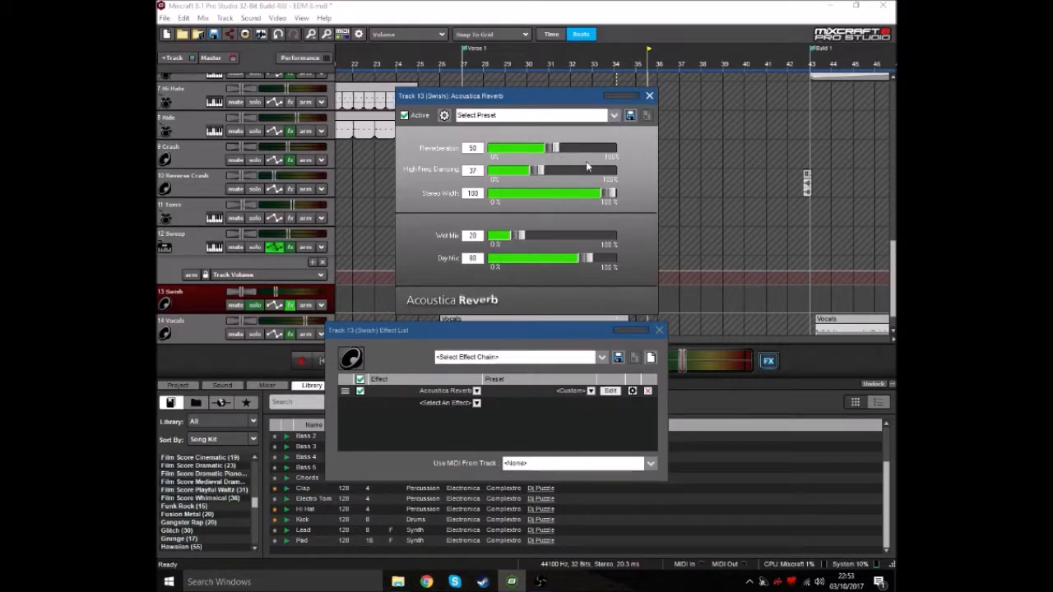
click(649, 96)
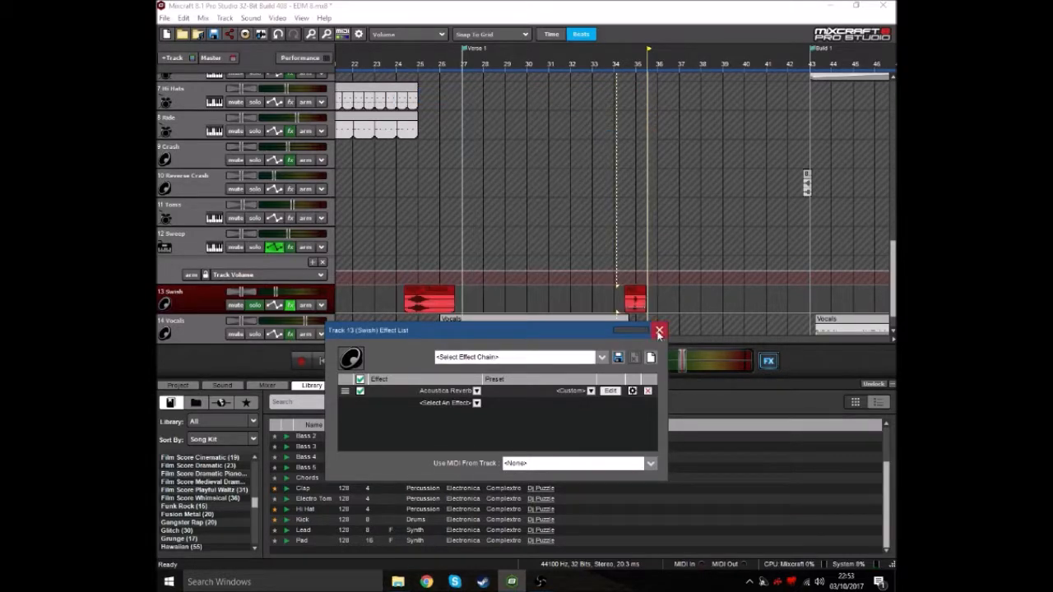
click(658, 330)
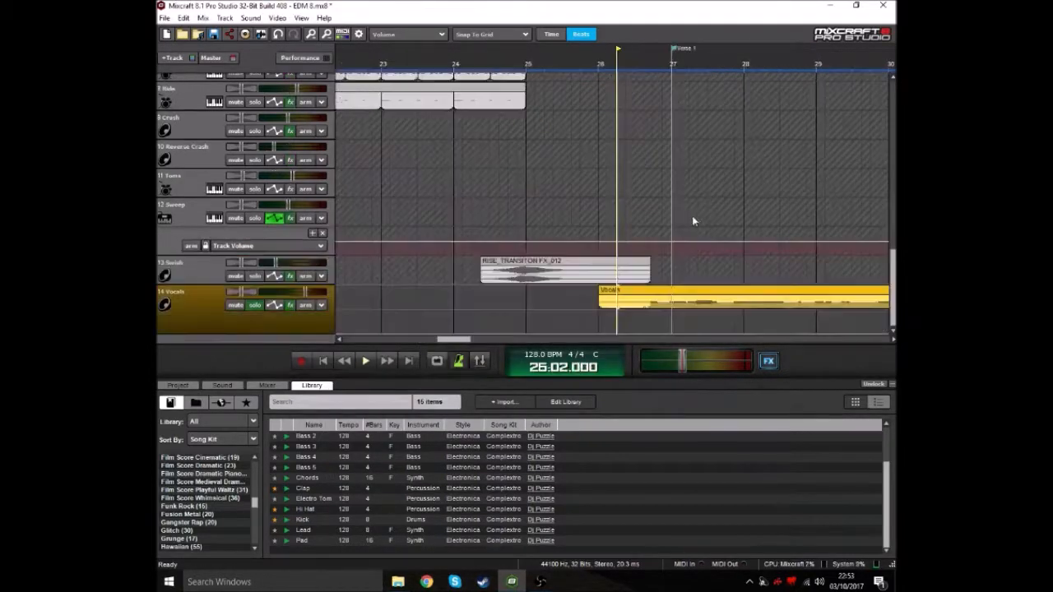
Play the soloed first Vocals clip around Verse 1 from 26:02.000 and stop playback just after bar 34.
scroll(690, 219, up, 1)
scroll(669, 205, down, 6)
scroll(656, 206, down, 5)
scroll(659, 200, up, 5)
scroll(667, 199, down, 4)
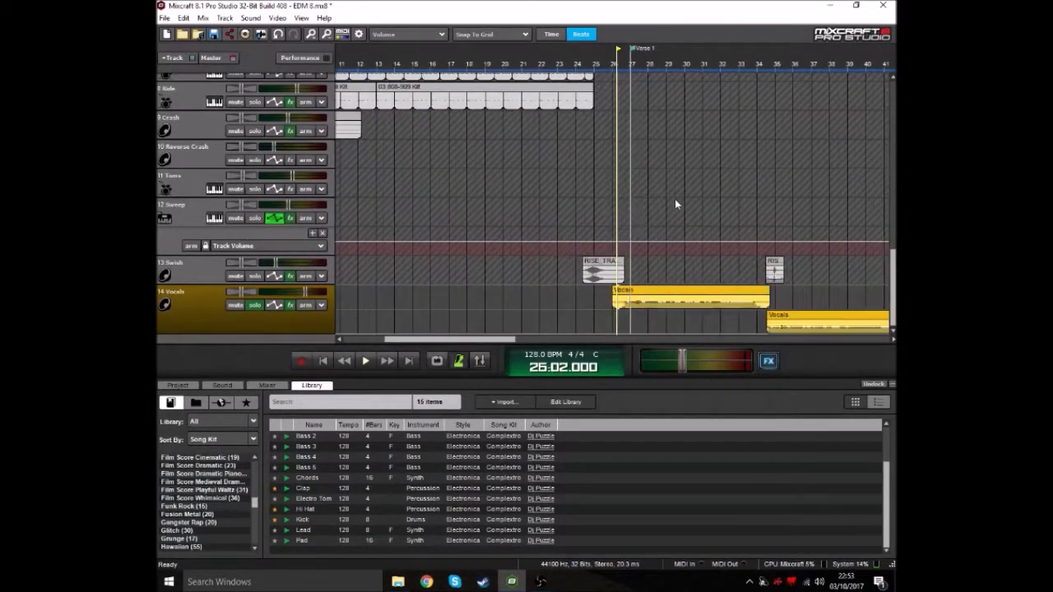
scroll(674, 195, up, 6)
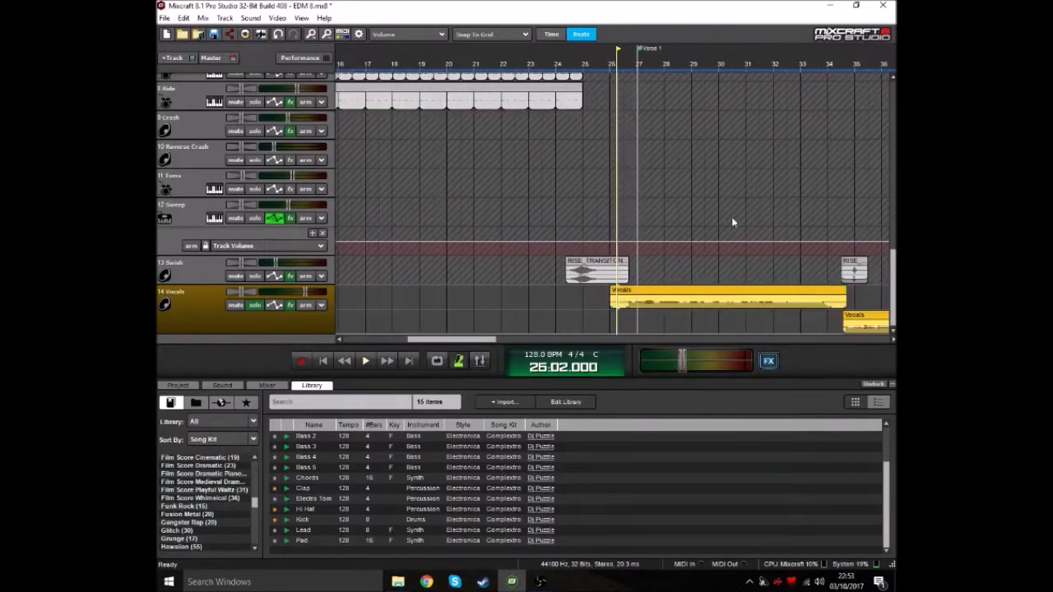
key(space)
scroll(709, 223, up, 5)
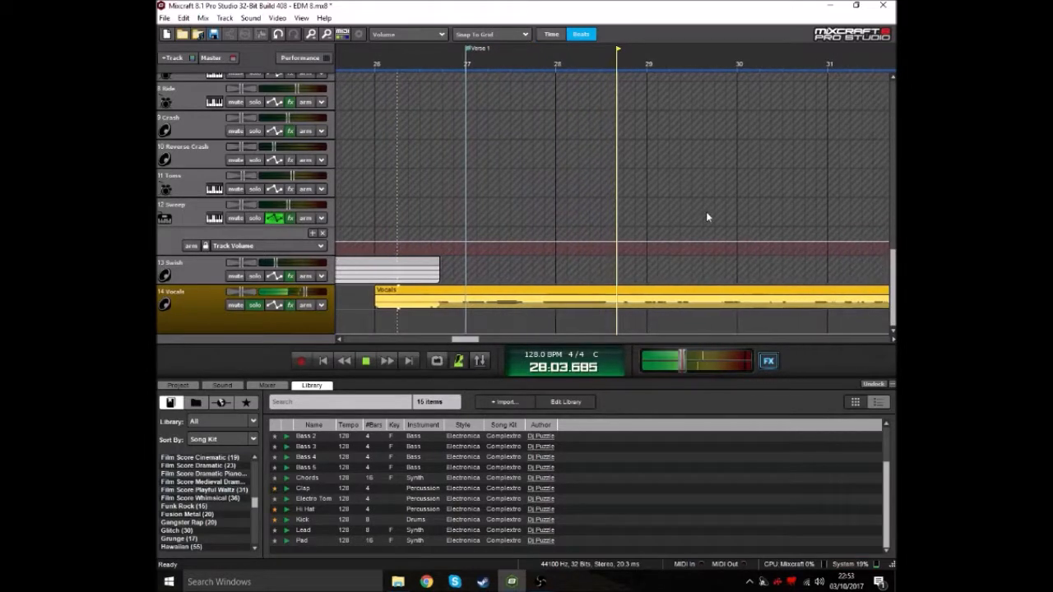
scroll(706, 217, down, 4)
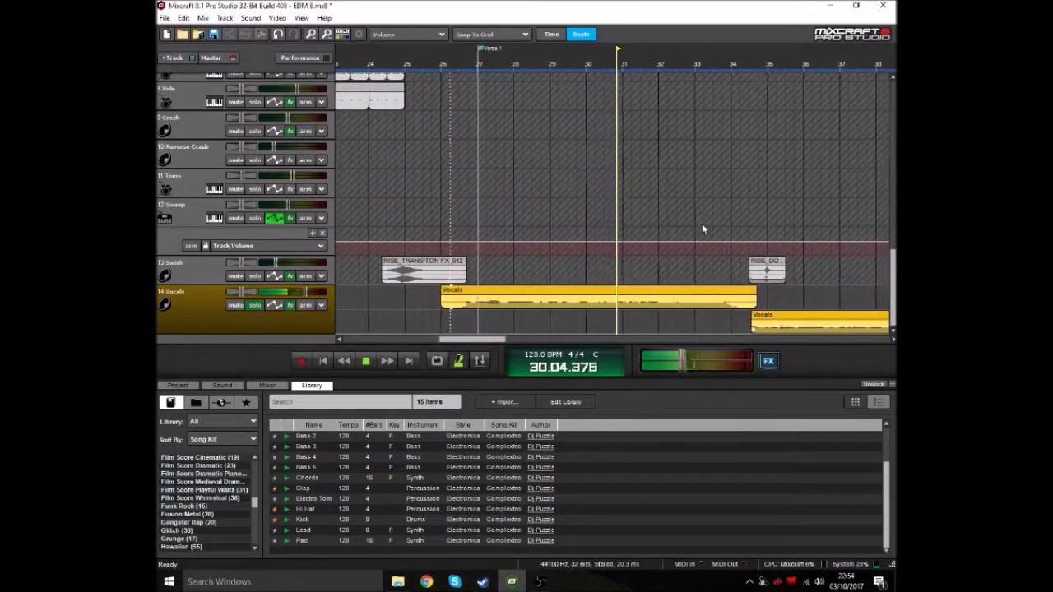
scroll(702, 228, up, 2)
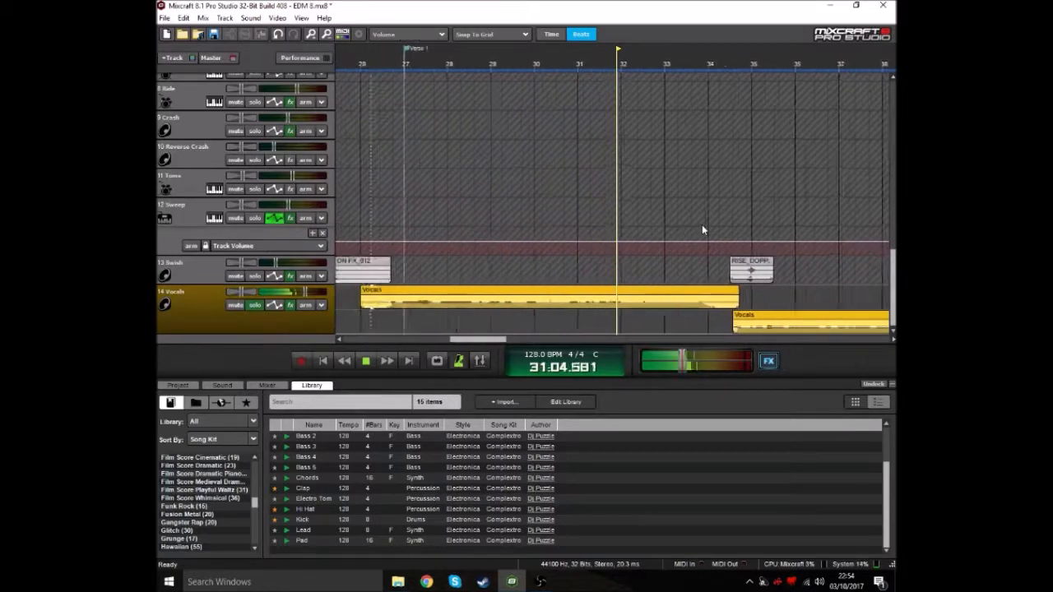
scroll(702, 229, down, 2)
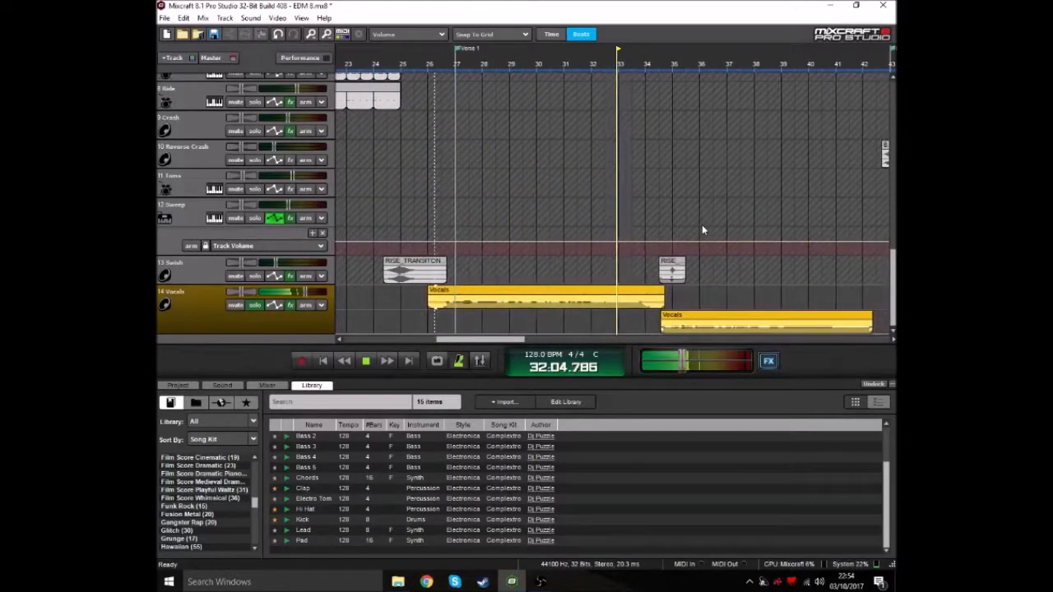
scroll(702, 226, up, 4)
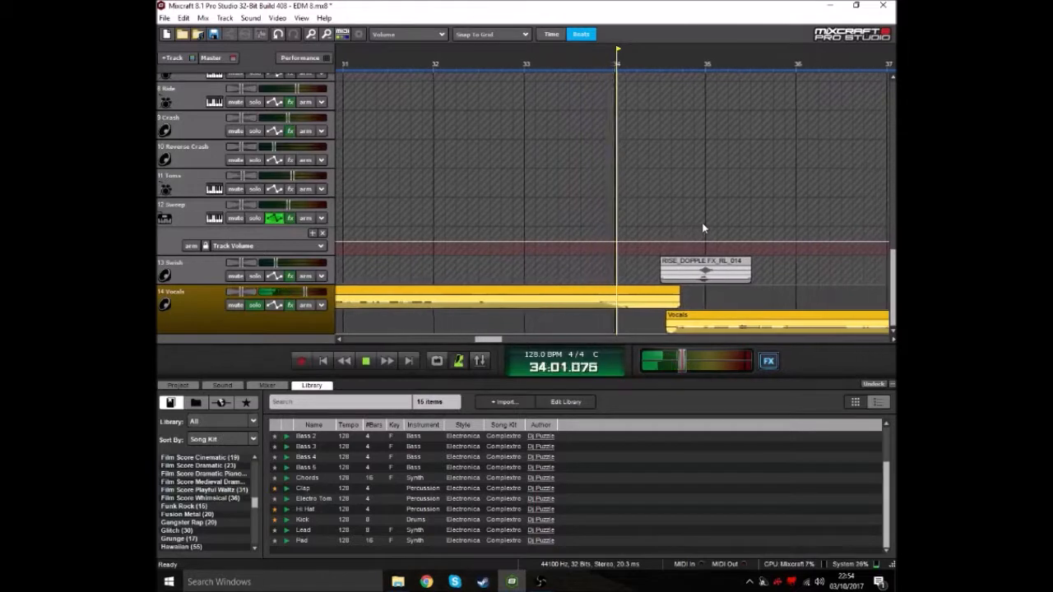
key(space)
Place the playhead at 26:01.000, where the first Vocals clip starts, and examine the Vocals clips across the project.
scroll(659, 210, down, 2)
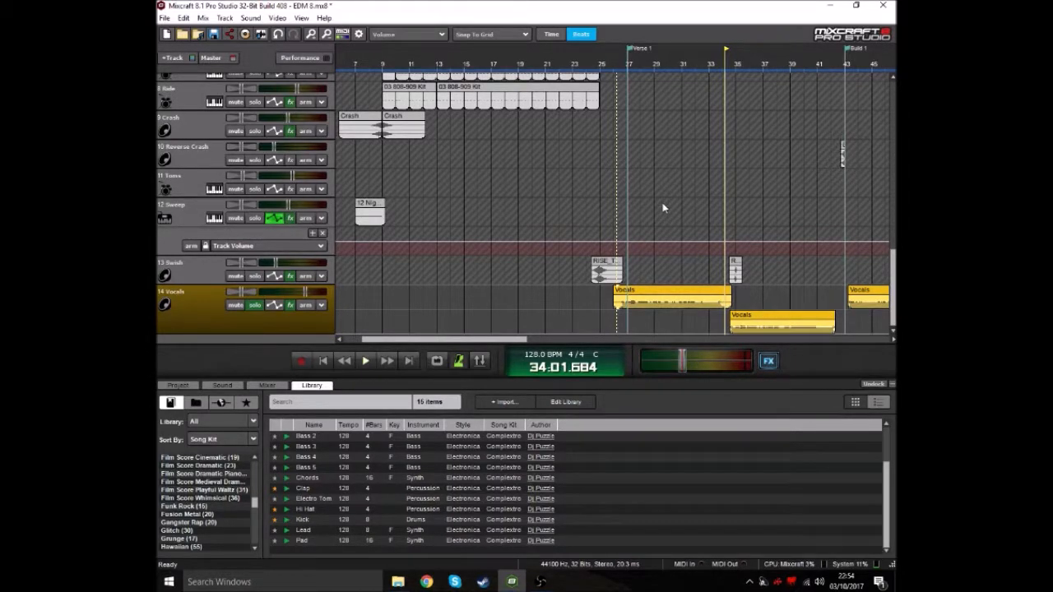
click(619, 71)
scroll(631, 164, up, 3)
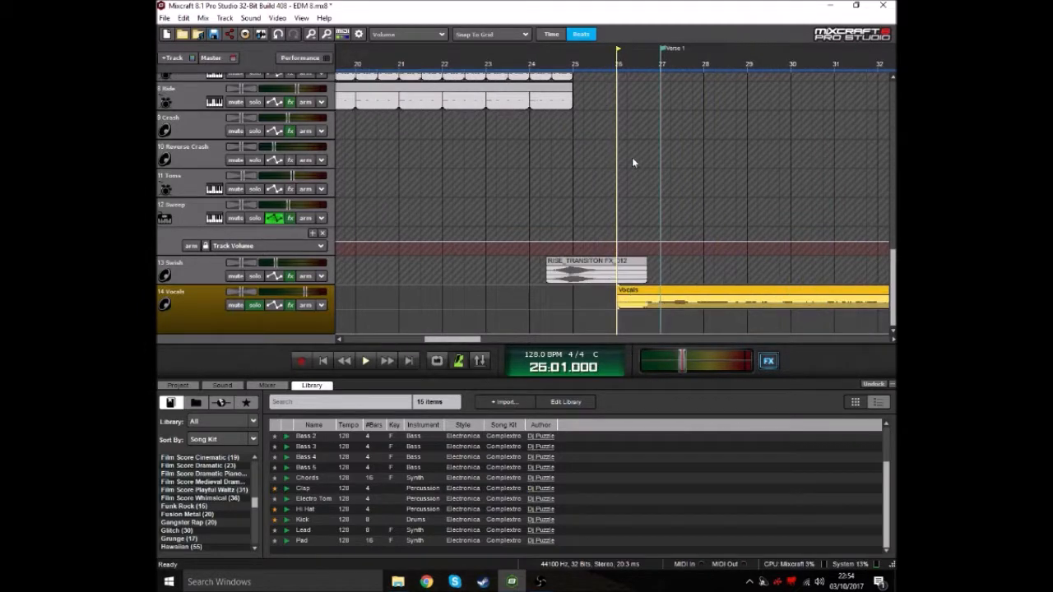
scroll(643, 212, down, 5)
scroll(648, 228, up, 5)
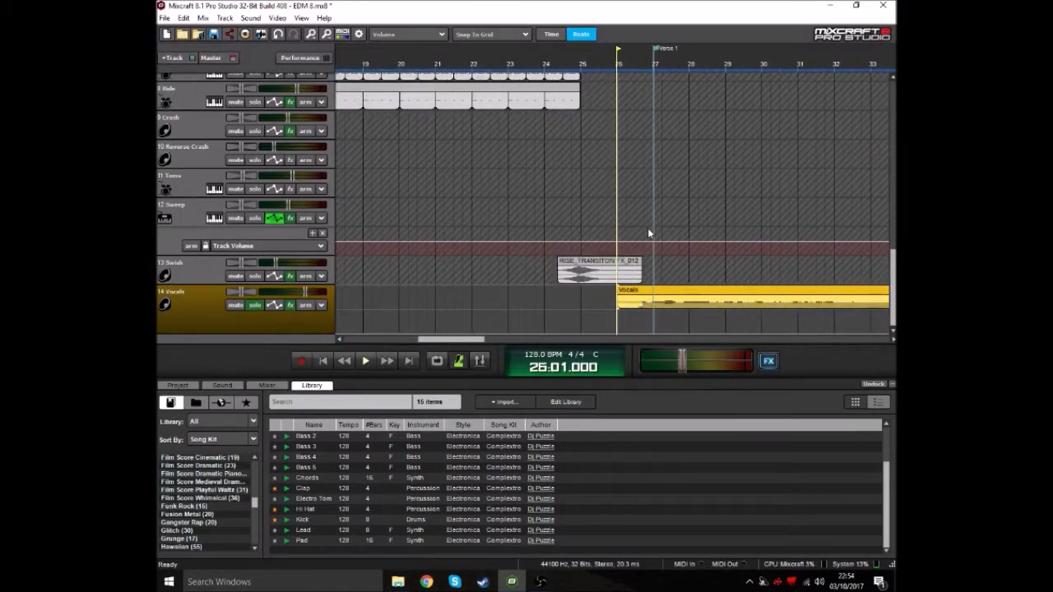
scroll(648, 228, down, 8)
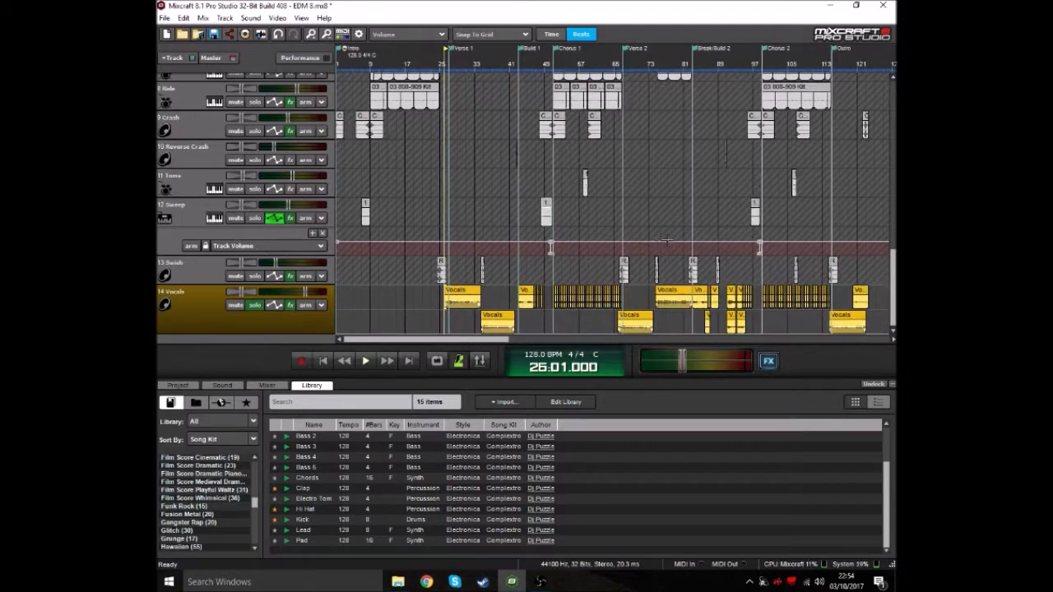
scroll(765, 206, up, 10)
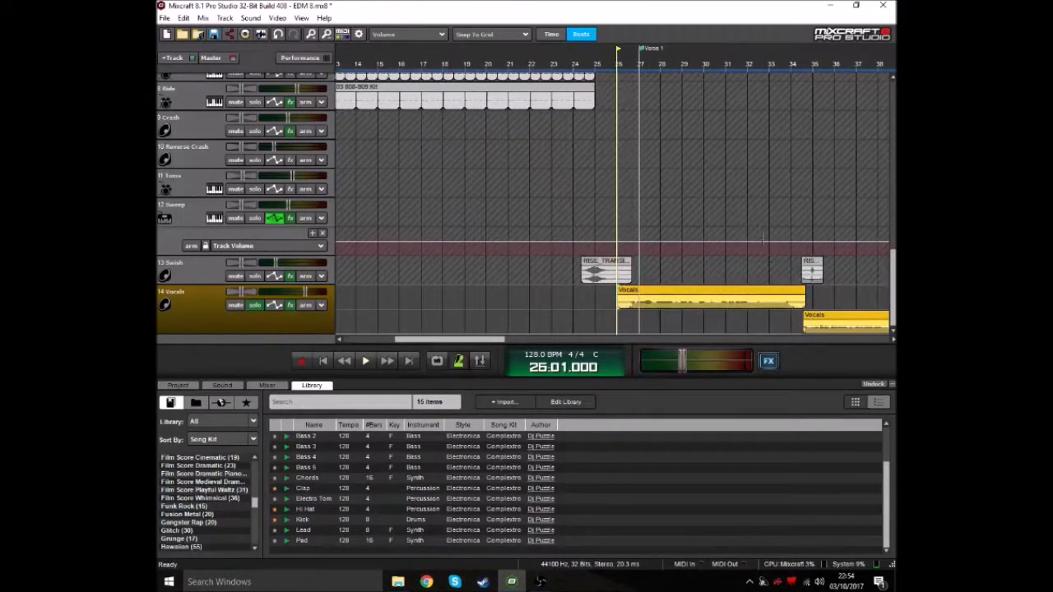
scroll(733, 263, down, 1)
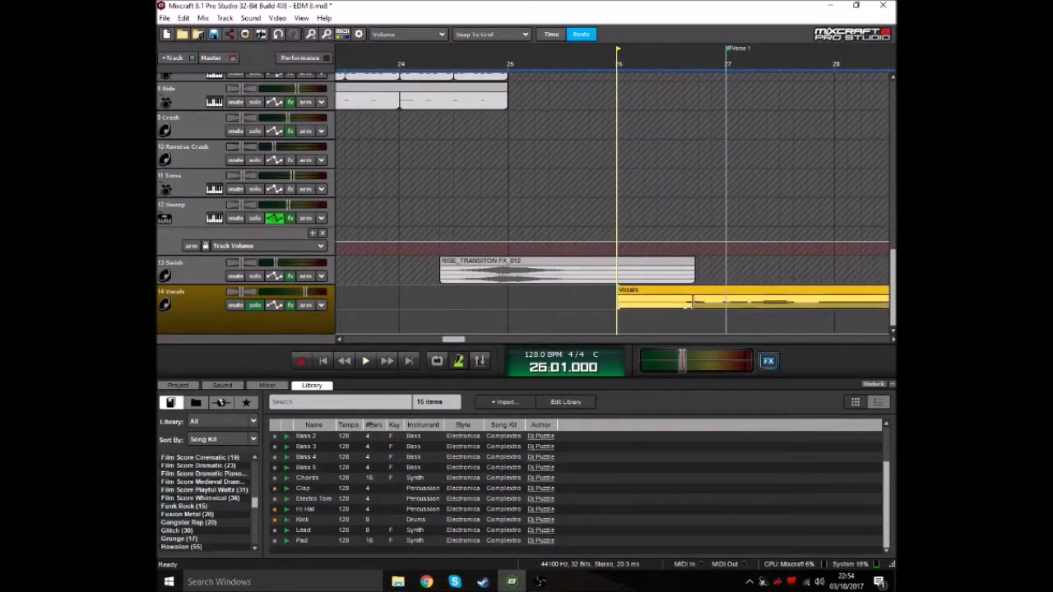
Check the clip automation parameter choices and examine the first Vocals clip's volume envelope just before Verse 1.
click(431, 34)
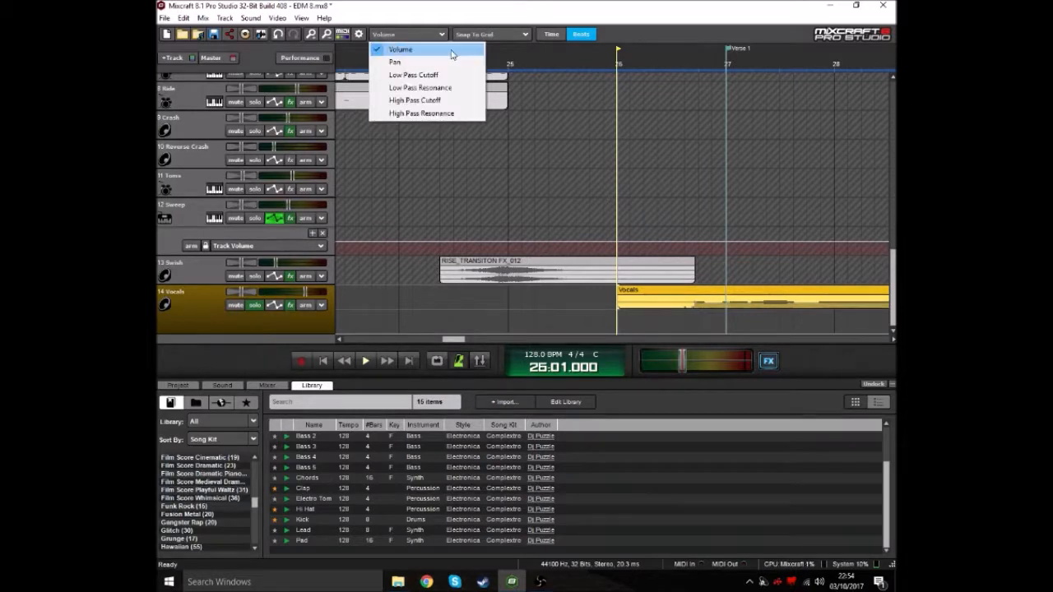
click(509, 56)
scroll(682, 308, up, 5)
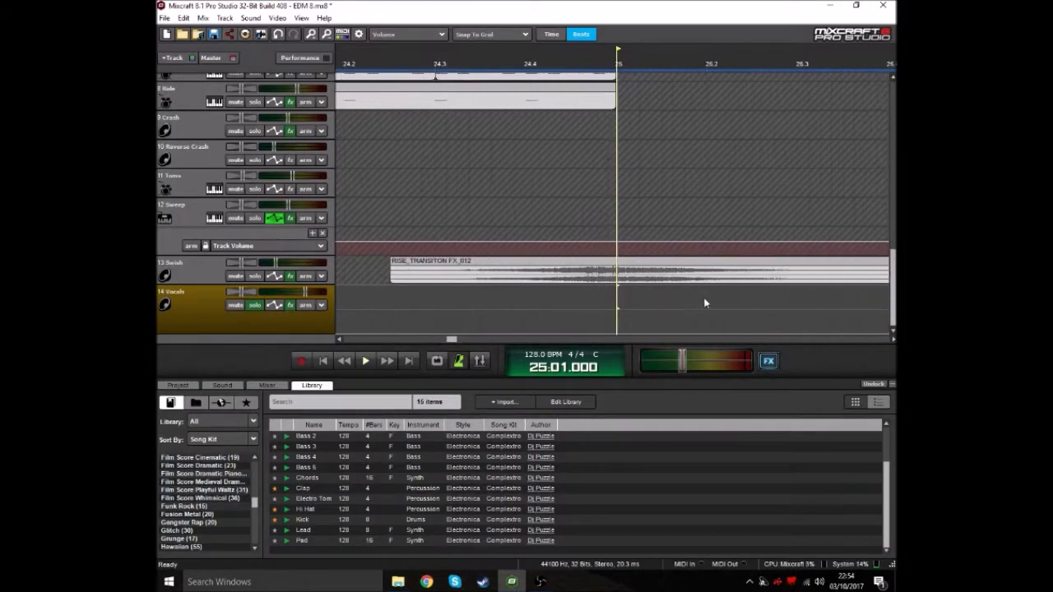
drag(452, 339, 459, 340)
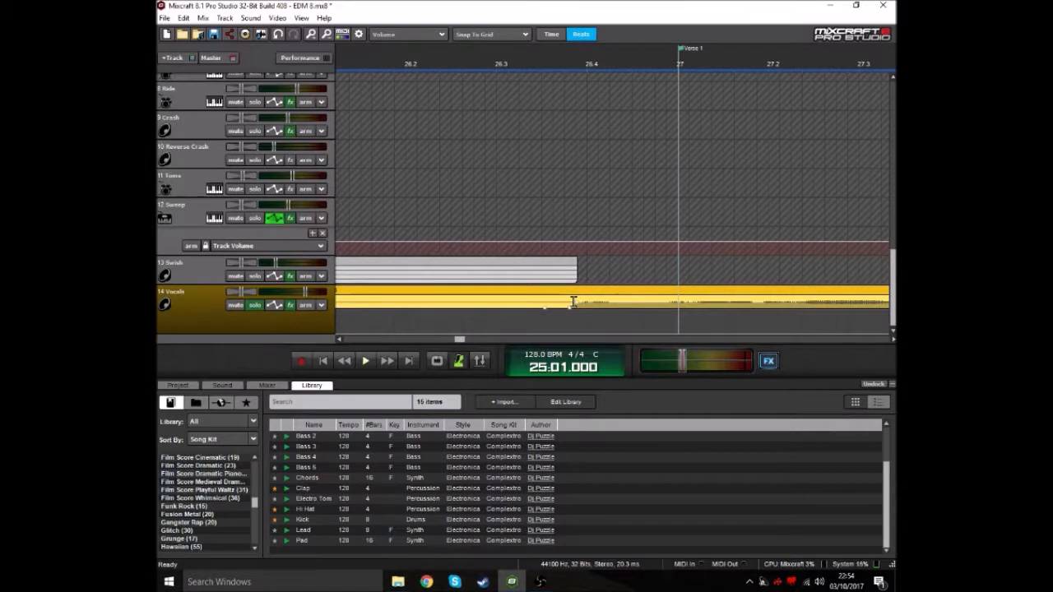
scroll(573, 302, down, 4)
Return the playhead to 26:01.000 and play the opening of the first Vocals clip, stopping just before bar 27.
click(774, 73)
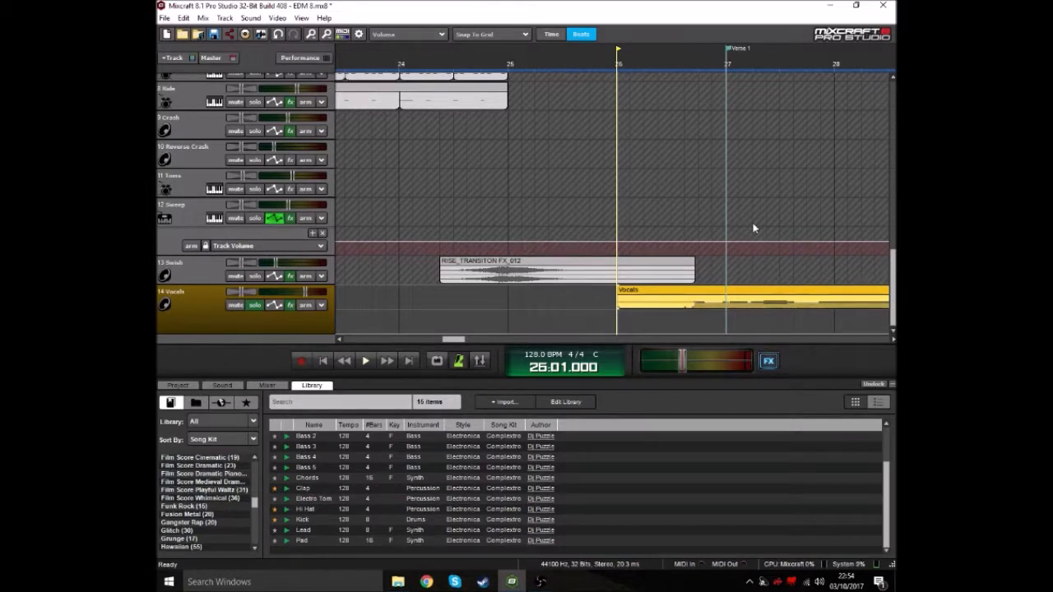
key(space)
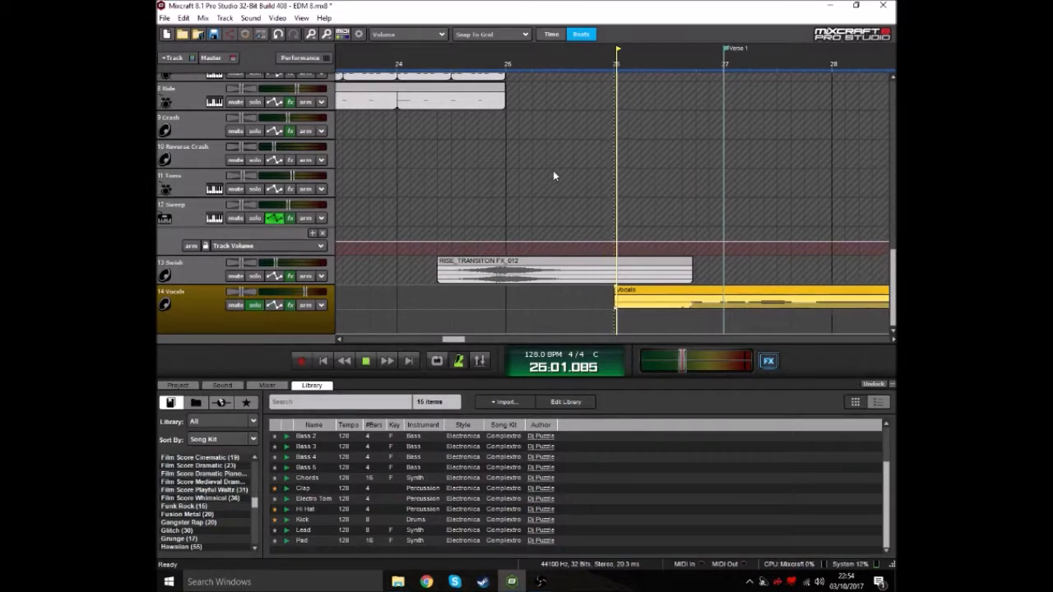
key(space)
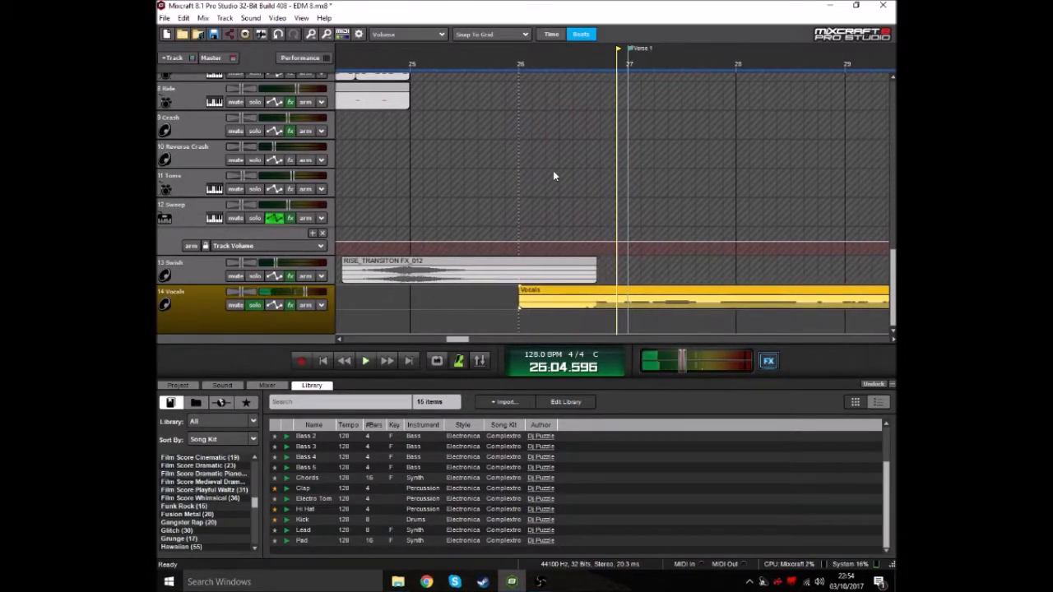
scroll(575, 184, down, 1)
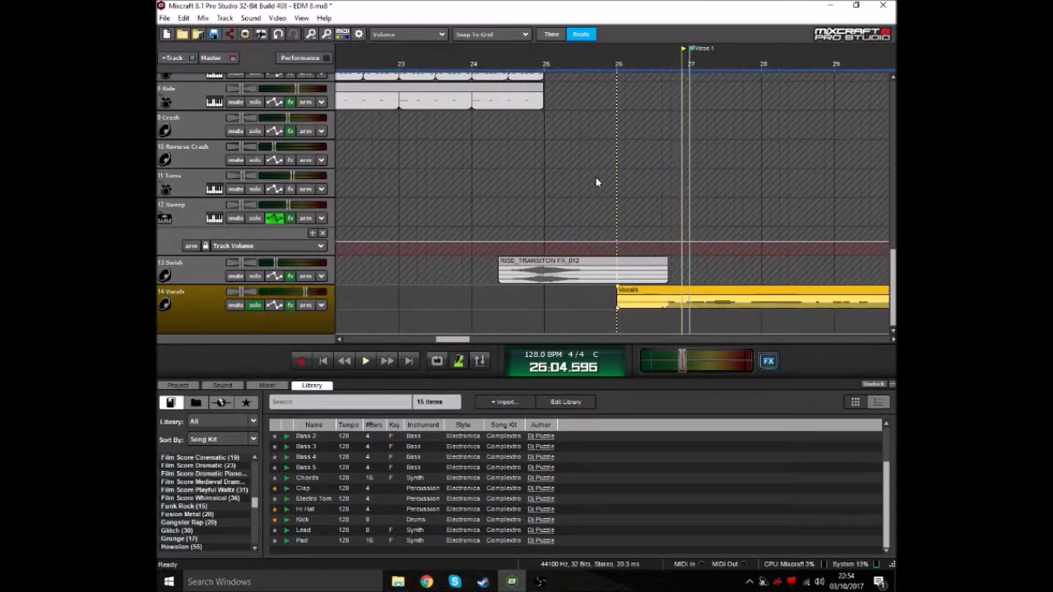
Open the effect list of Vocals track 14, examine the Classic Compressor's threshold, ratio and attack settings, and close the compressor.
click(289, 305)
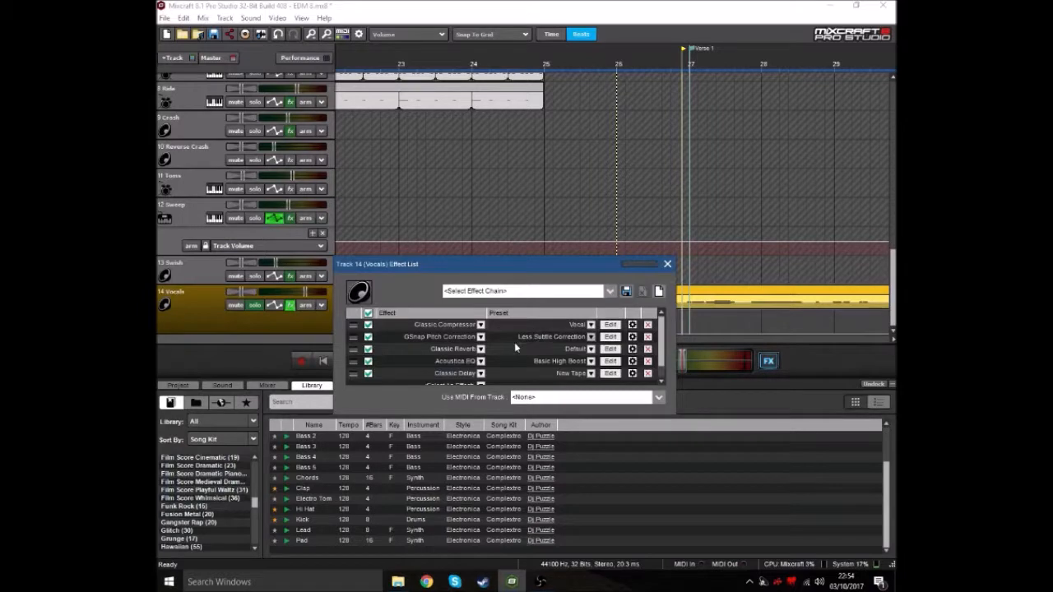
drag(502, 268, 508, 240)
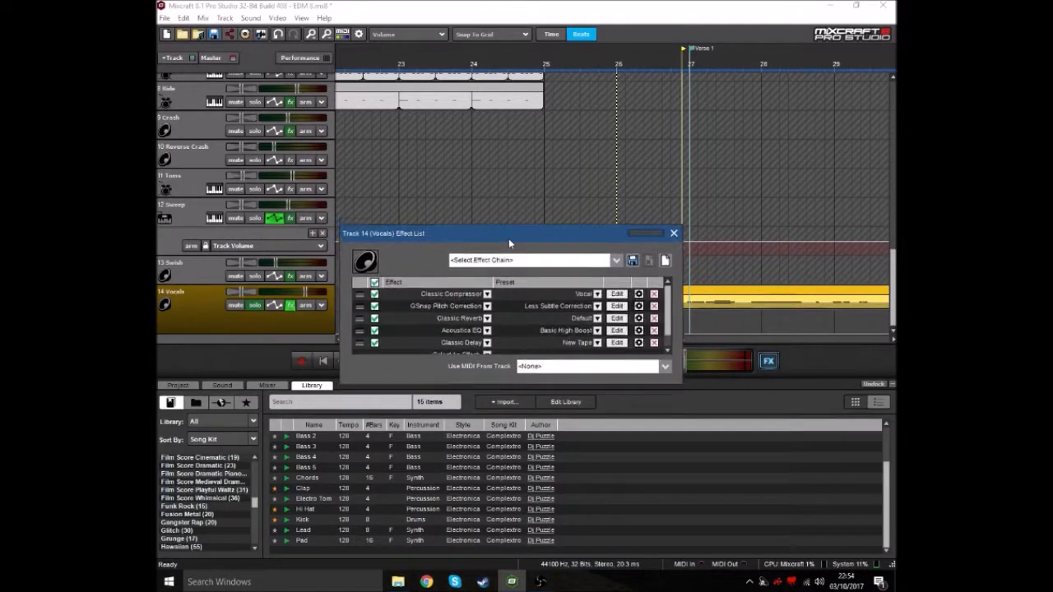
click(610, 299)
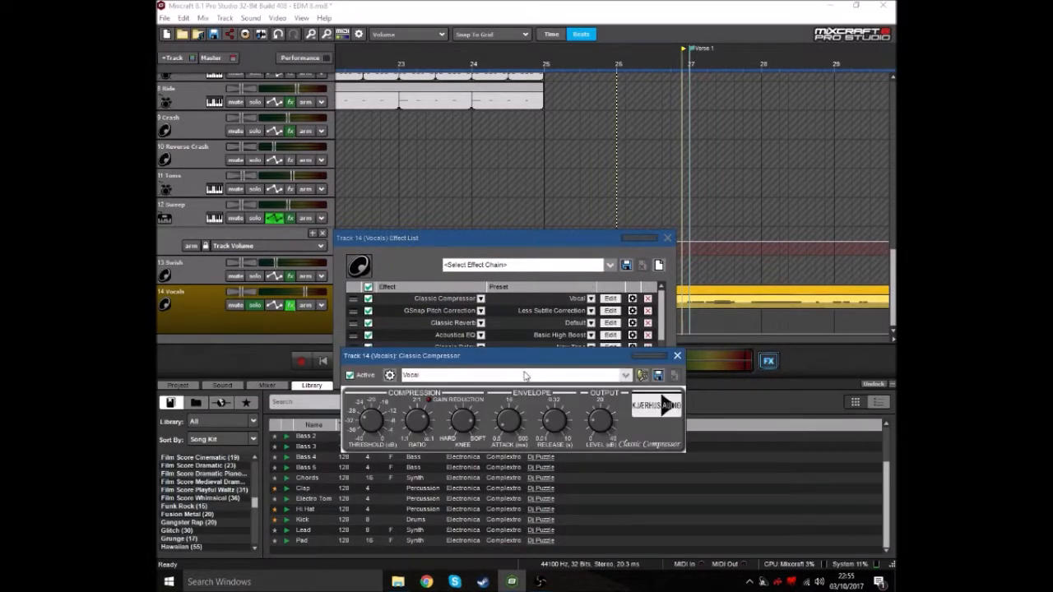
mouse_move(522, 359)
mouse_down()
mouse_move(517, 403)
mouse_move(517, 368)
mouse_up()
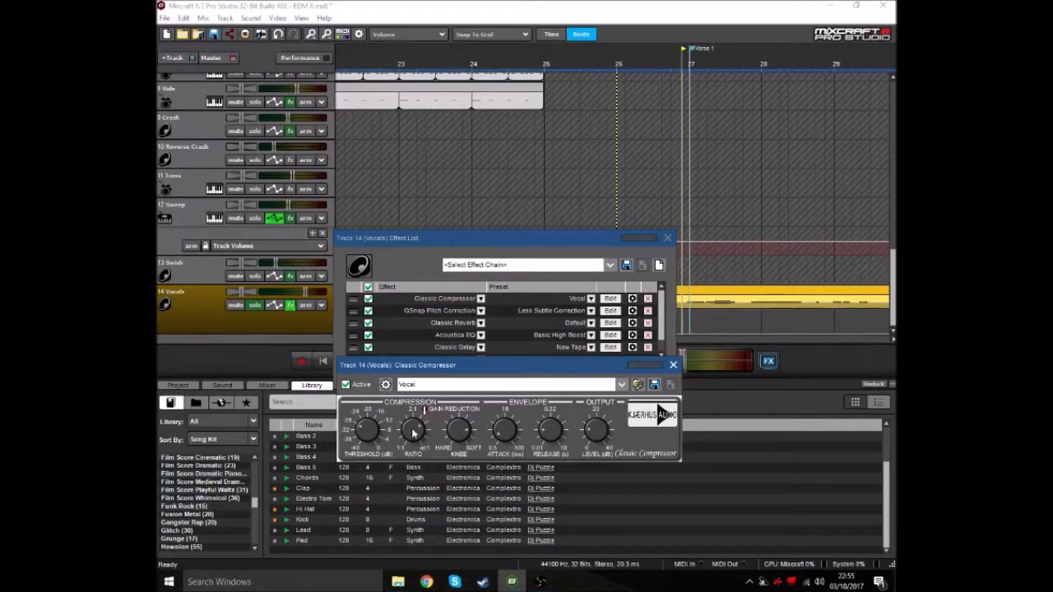
mouse_move(413, 431)
mouse_move(499, 436)
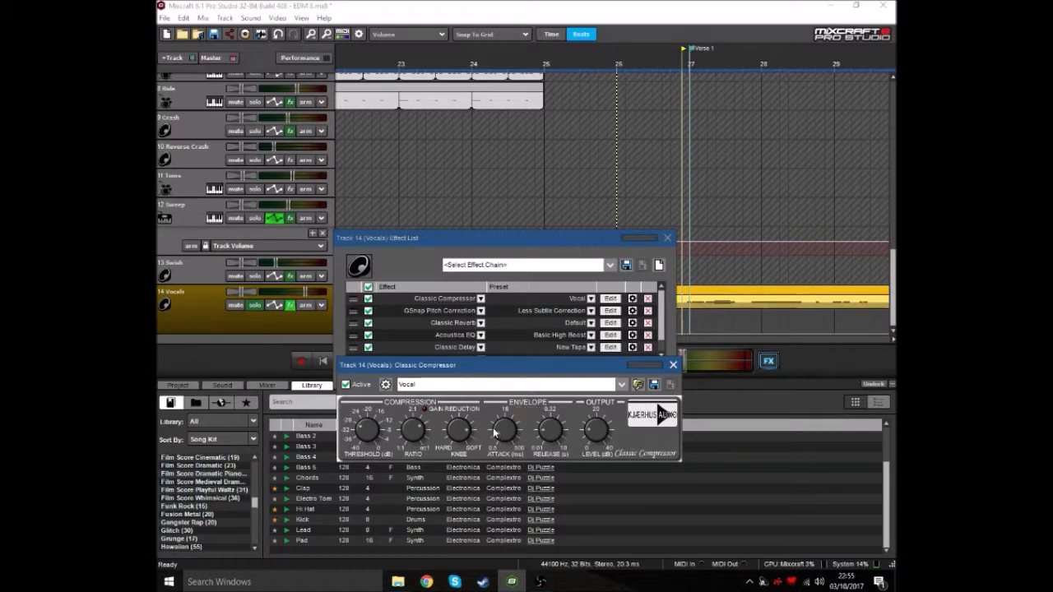
click(674, 365)
Examine the GSnap Pitch Correction settings on the Vocals track and close its window, keeping the effect list open.
mouse_move(606, 238)
mouse_down()
mouse_move(603, 189)
mouse_move(617, 226)
mouse_up()
scroll(534, 311, down, 1)
scroll(535, 311, up, 1)
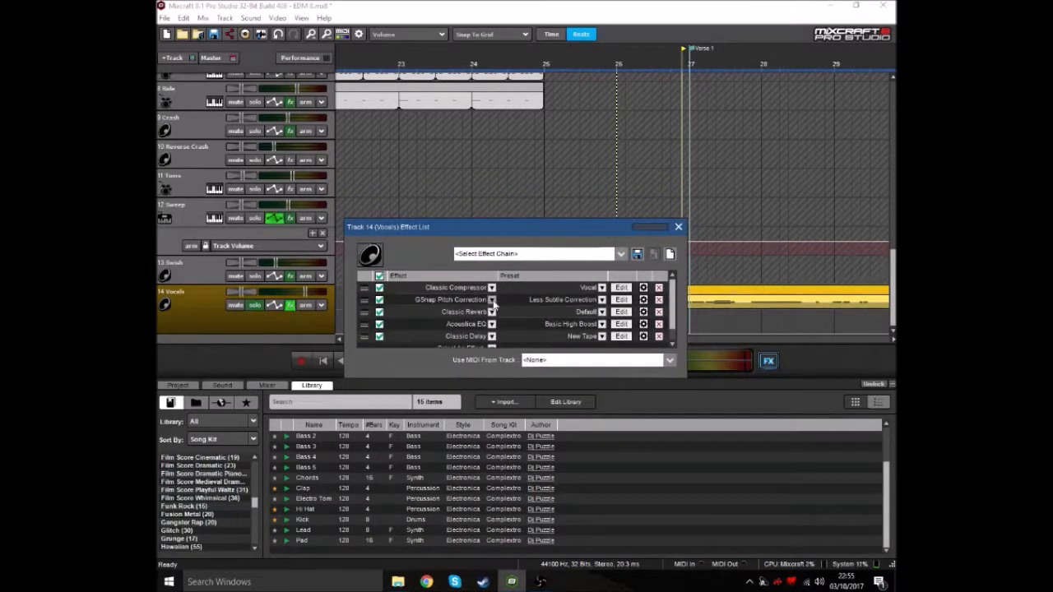
click(621, 299)
drag(511, 76, 502, 171)
click(648, 170)
scroll(569, 308, down, 1)
scroll(569, 309, up, 1)
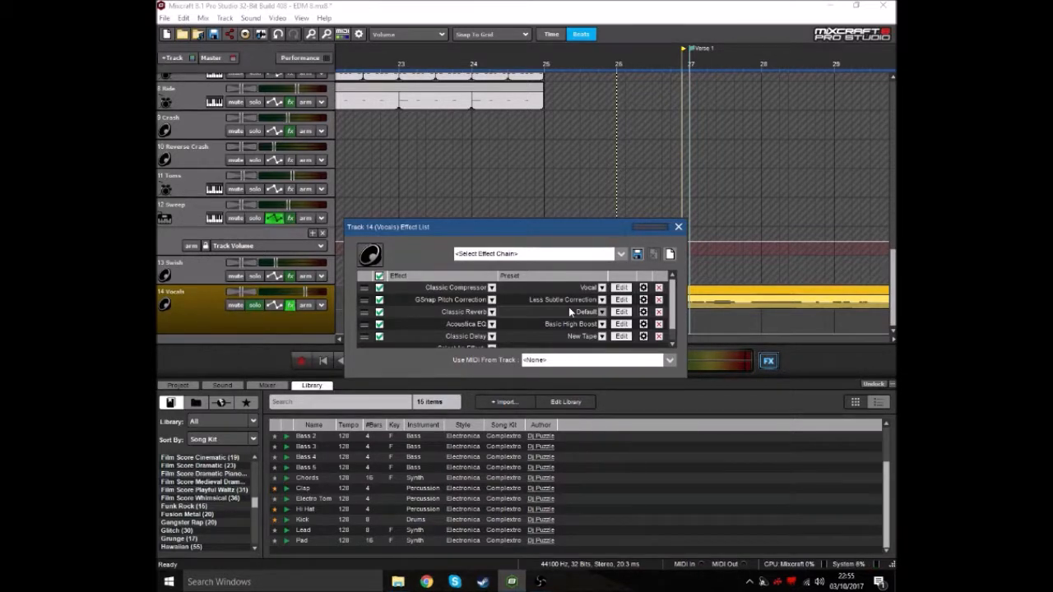
Examine the Classic Reverb settings on the Vocals track and close the reverb window.
click(620, 312)
drag(604, 339, 650, 200)
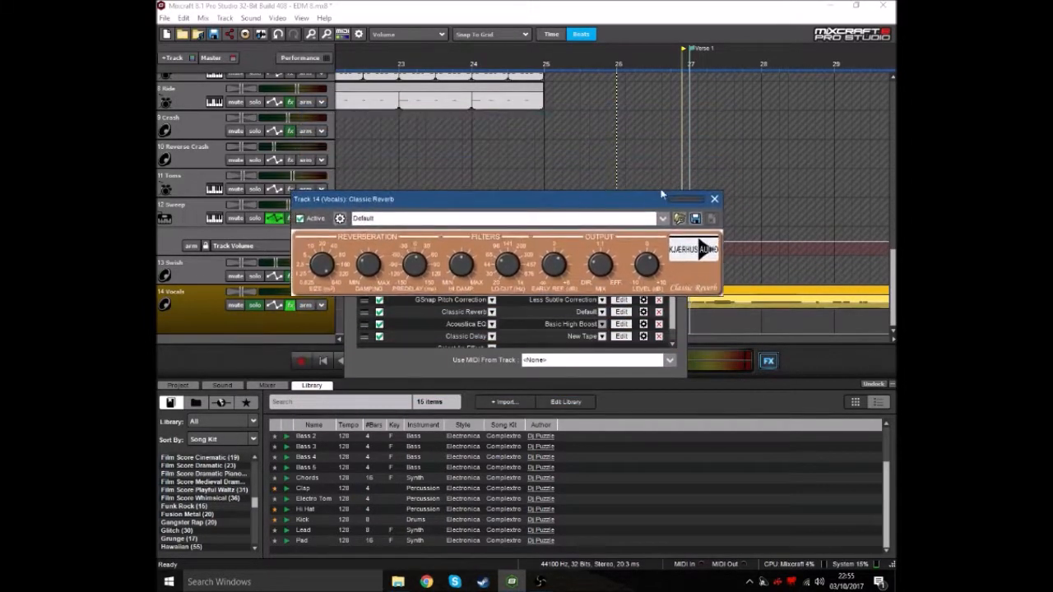
click(717, 201)
Examine the Acoustica EQ bands on the Vocals track, especially the <32 band, and close the EQ window.
click(621, 324)
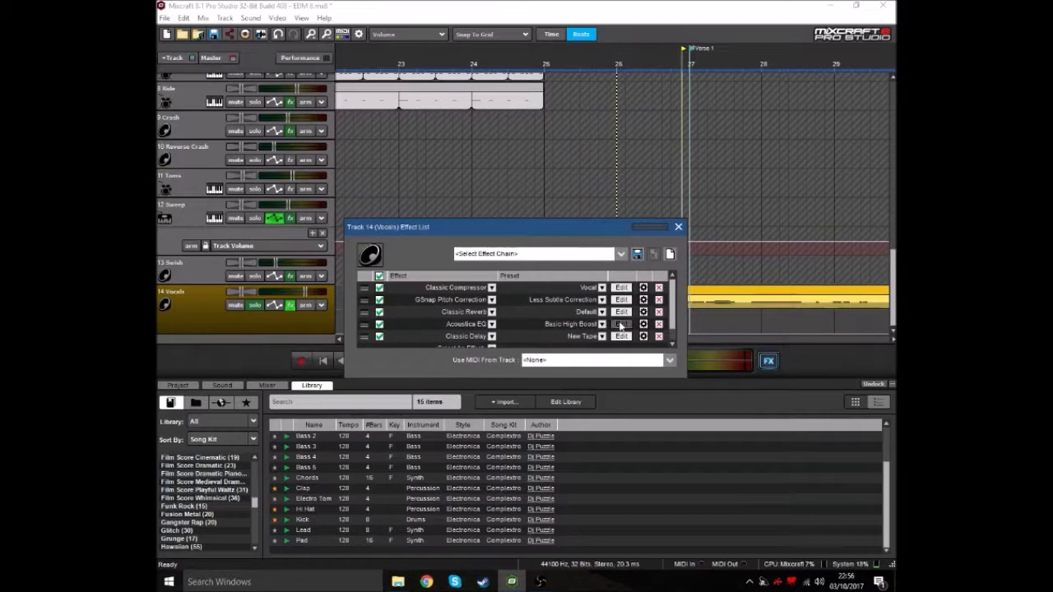
drag(579, 108, 581, 139)
drag(442, 292, 461, 311)
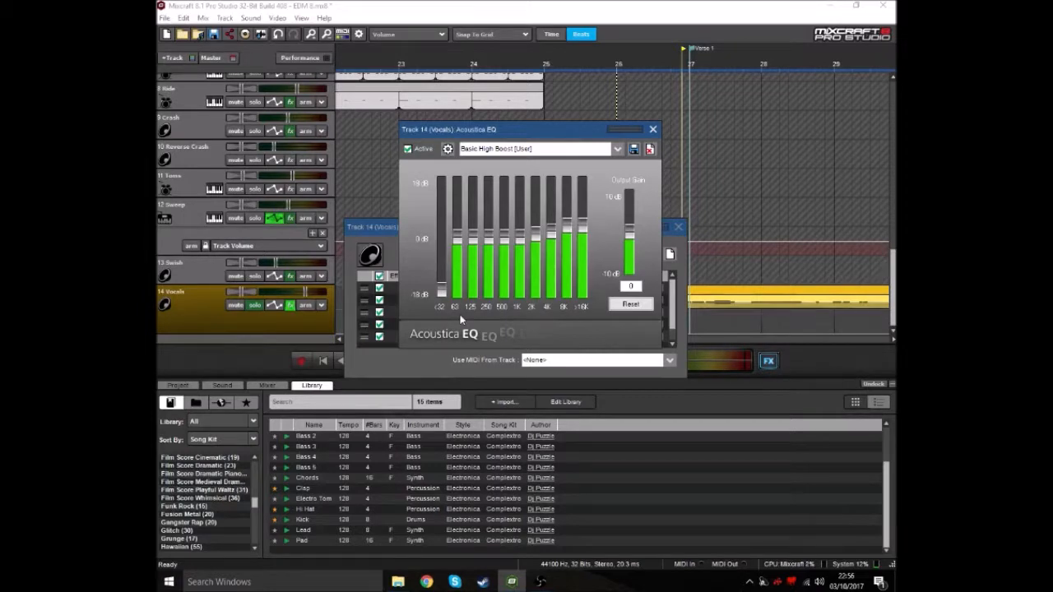
mouse_move(442, 293)
mouse_down()
mouse_move(443, 218)
mouse_move(449, 306)
mouse_up()
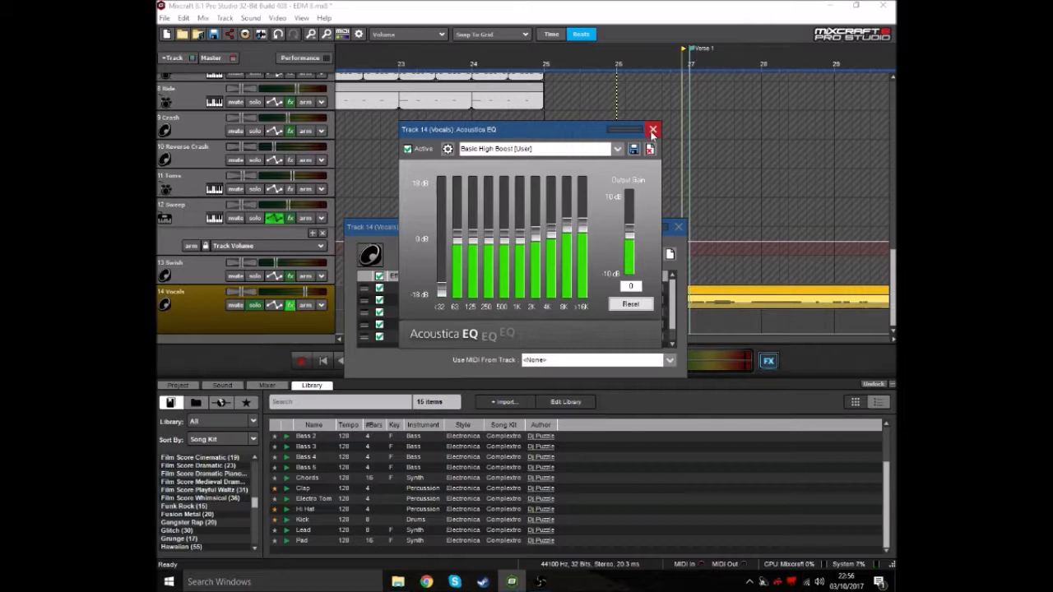
click(651, 132)
Examine the Classic Delay settings on the Vocals track, place the playhead just after bar 26 and close the delay window.
scroll(536, 329, down, 1)
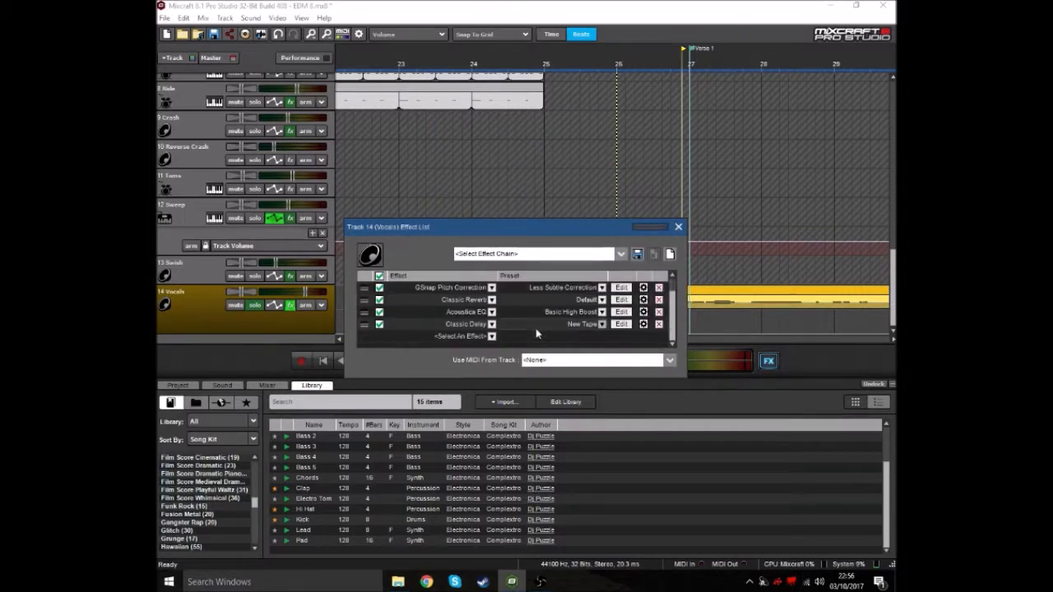
click(623, 325)
drag(510, 276, 504, 368)
drag(492, 230, 522, 305)
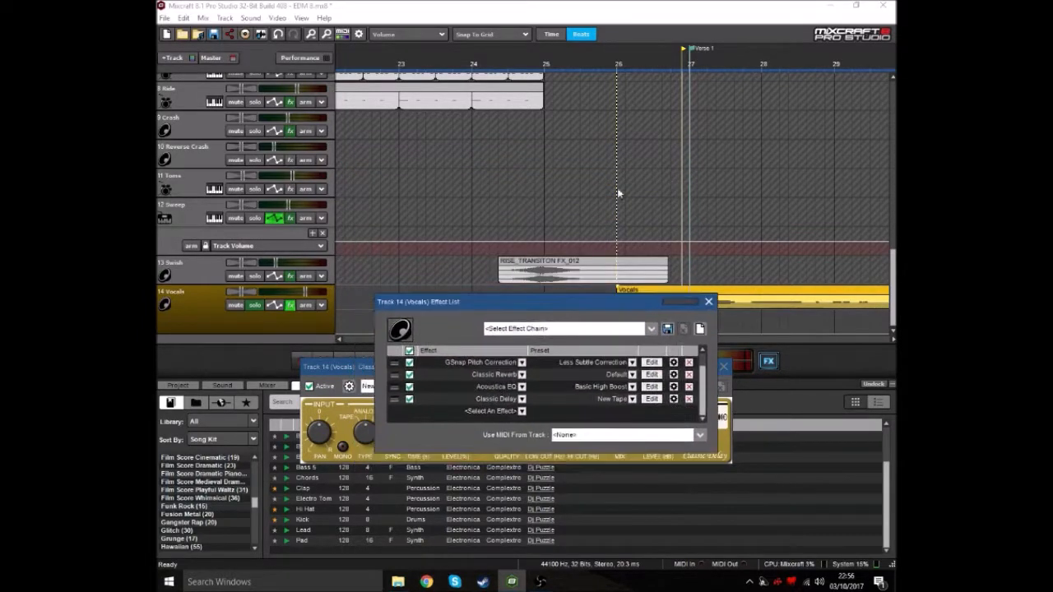
click(626, 66)
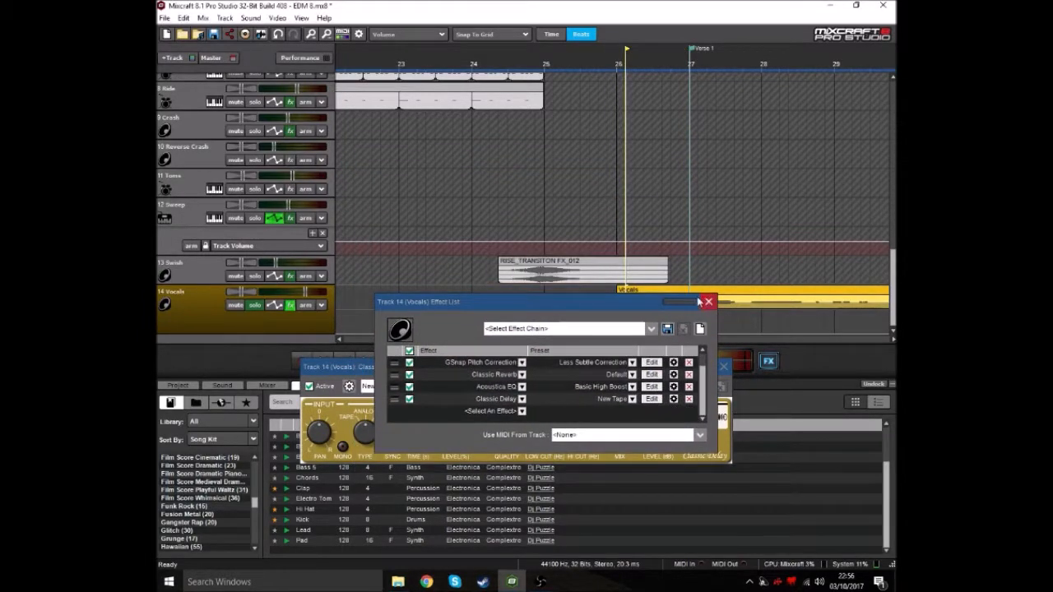
click(723, 367)
Disable the Classic Delay, Acoustica EQ, Classic Reverb, GSnap Pitch Correction and Classic Compressor effects on the Vocals track.
drag(579, 303, 604, 359)
click(435, 455)
click(434, 442)
click(435, 430)
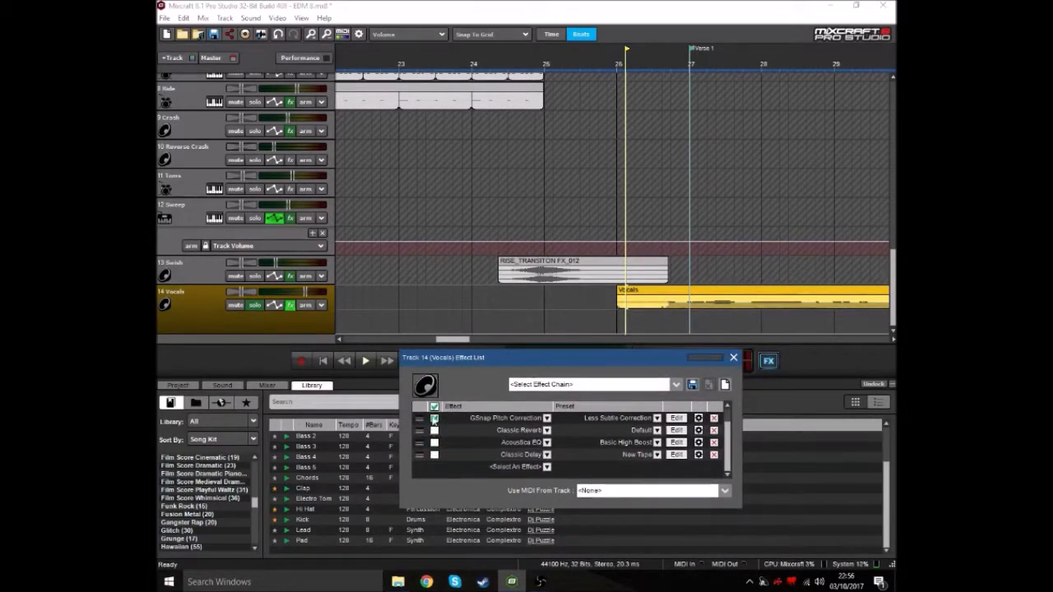
click(434, 419)
scroll(475, 441, up, 1)
click(434, 419)
Listen to the soloed Vocals track without effects from just before the Verse 1 marker and stop playback.
click(659, 200)
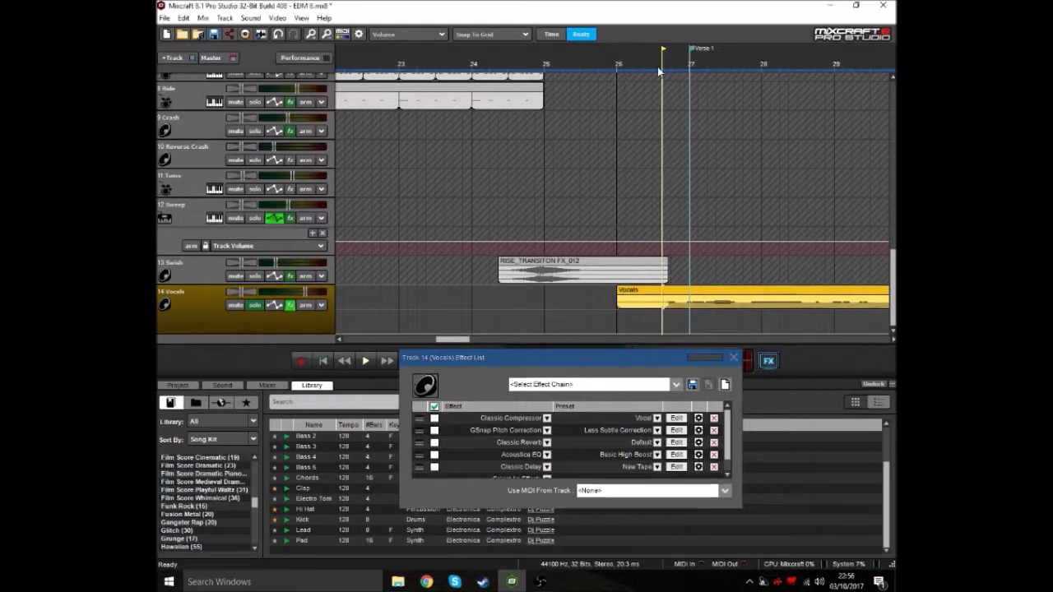
key(space)
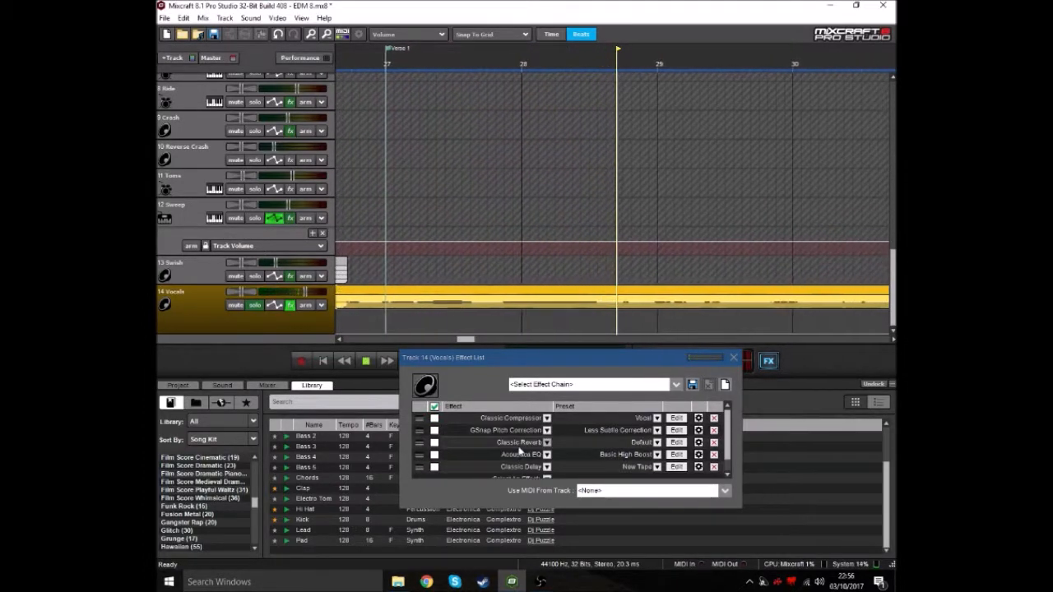
scroll(520, 452, down, 1)
scroll(520, 254, down, 5)
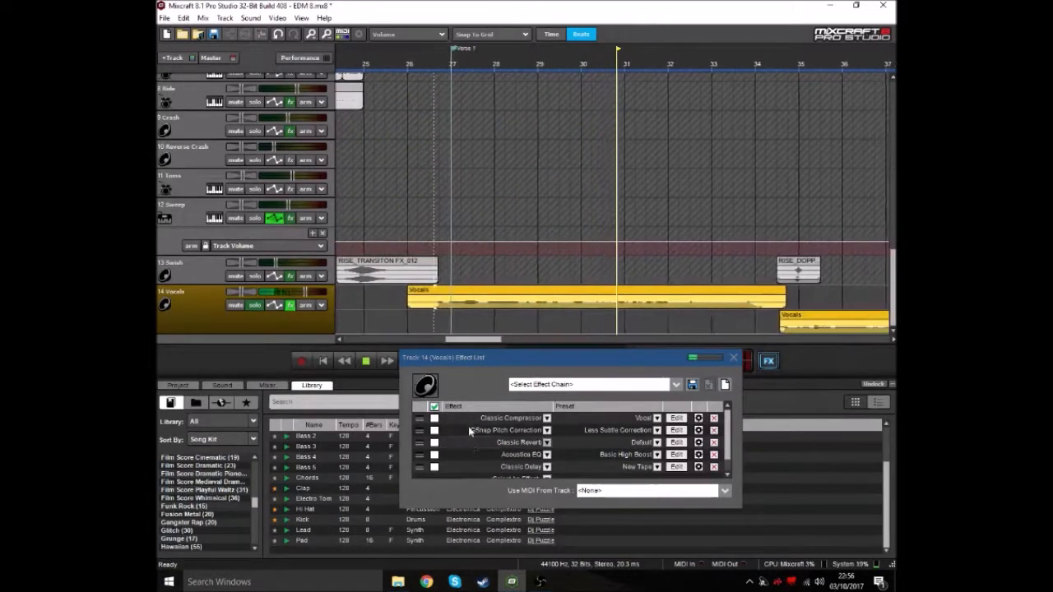
key(space)
Listen to the Vocals from about bar 26.5 with only GSnap Pitch Correction enabled, stop playback and disable that effect.
click(434, 430)
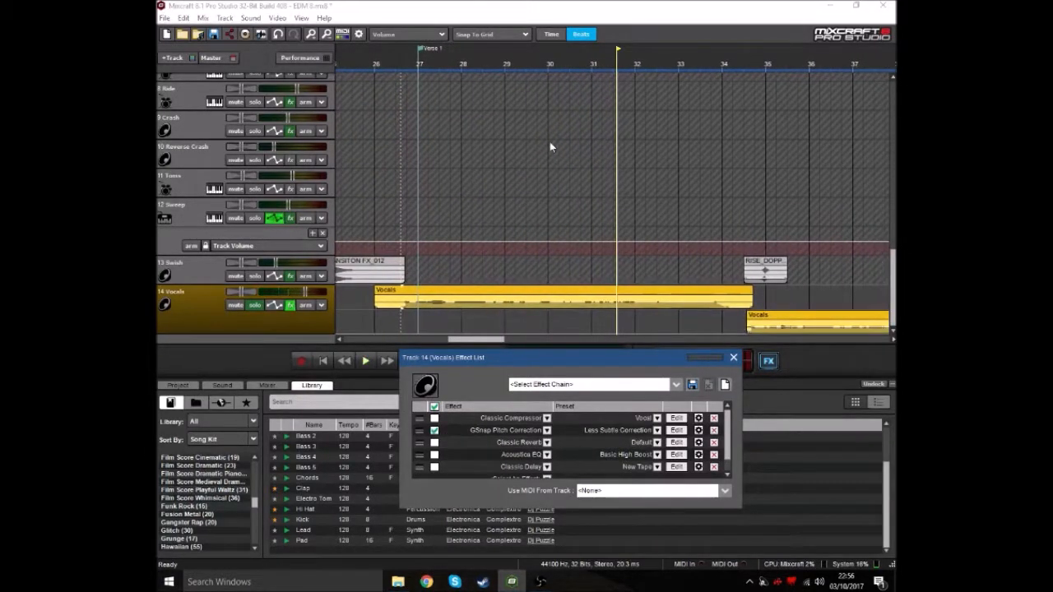
click(403, 76)
scroll(573, 213, up, 3)
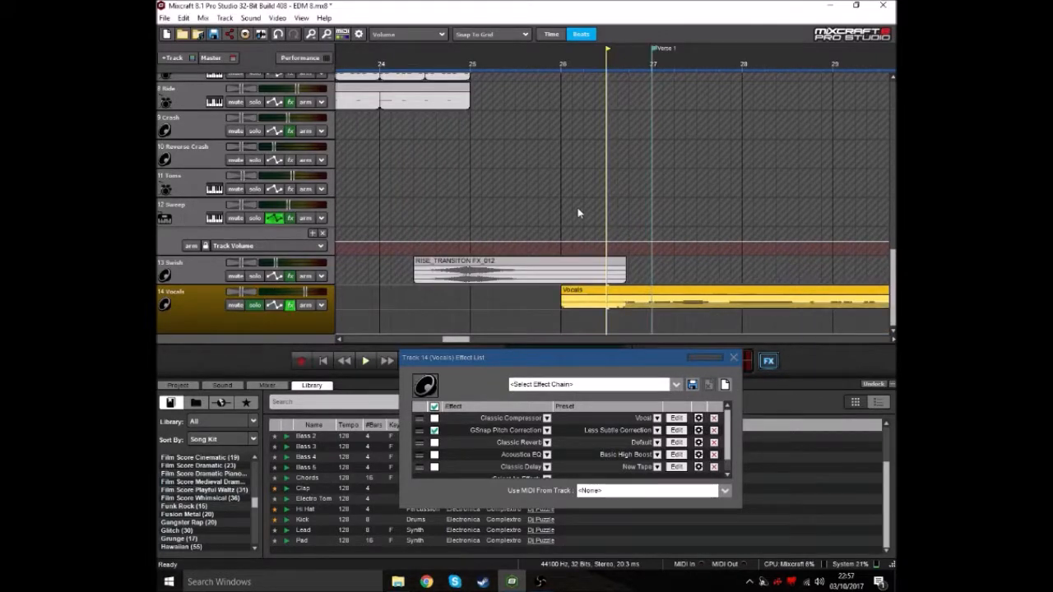
key(space)
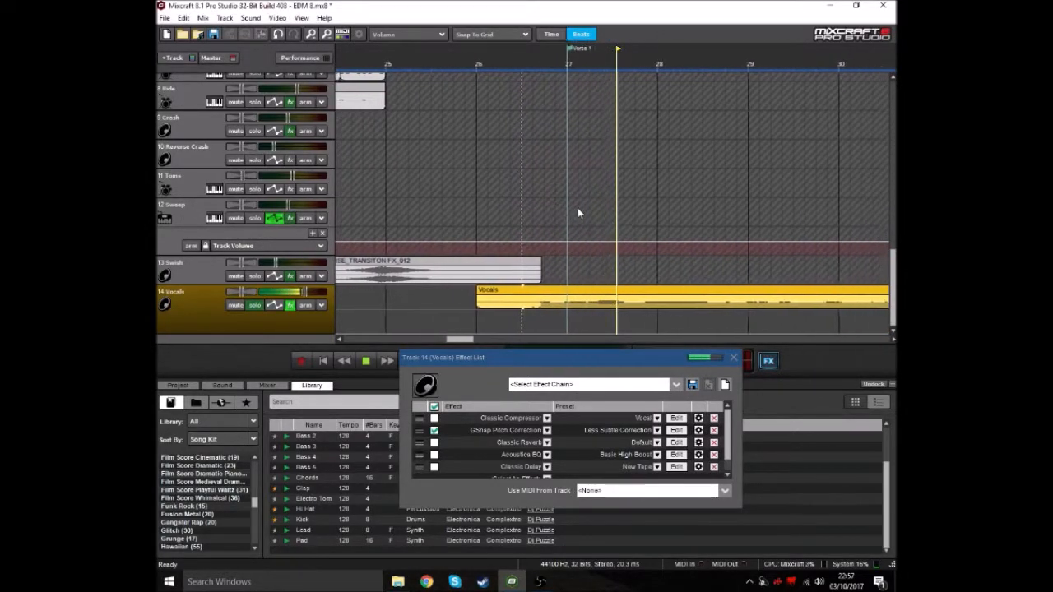
key(space)
click(434, 430)
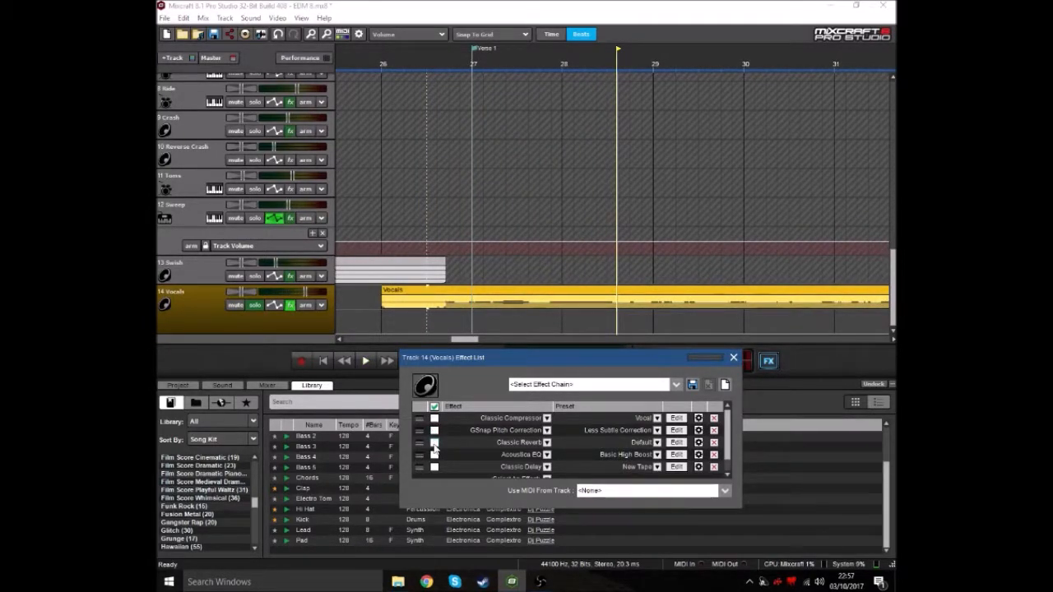
Listen to the Vocals around Verse 1 with only Classic Reverb enabled and stop playback.
key(space)
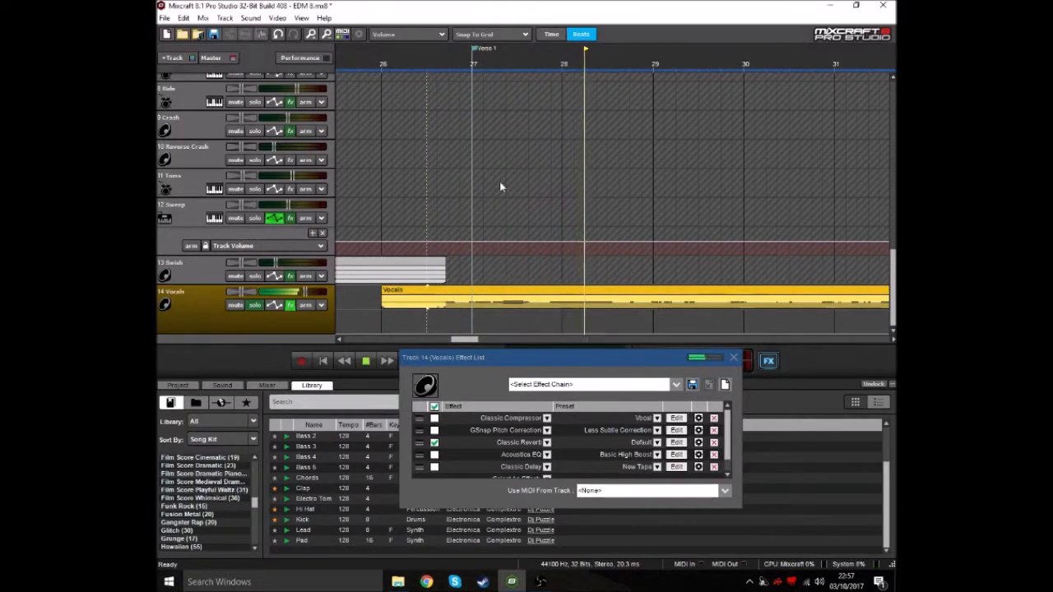
scroll(510, 187, down, 2)
key(space)
Listen to the Vocals from bar 26 with only Classic Delay enabled and stop playback.
click(434, 467)
key(space)
scroll(598, 178, up, 3)
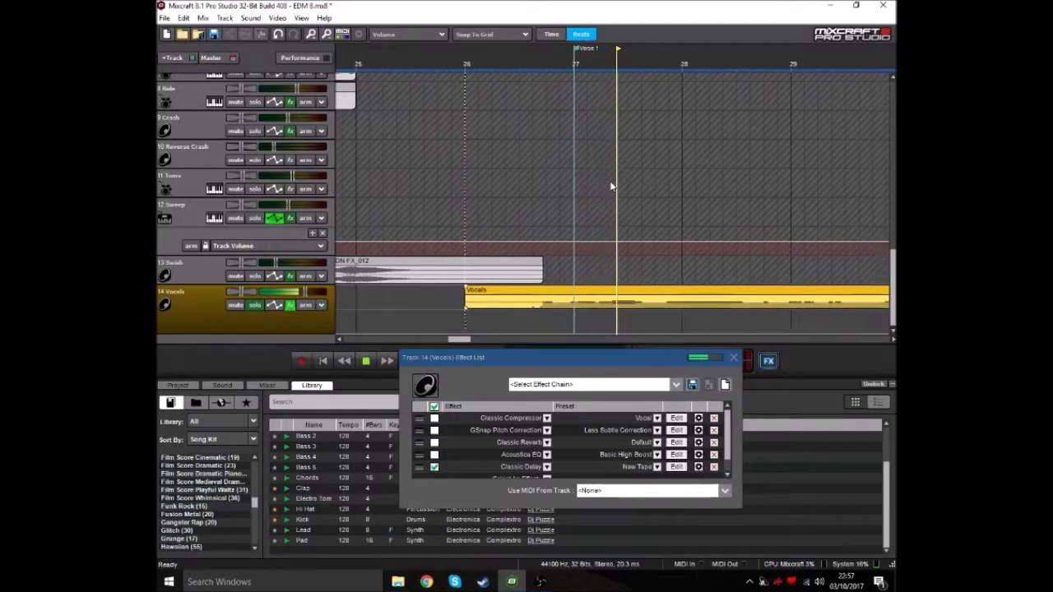
key(space)
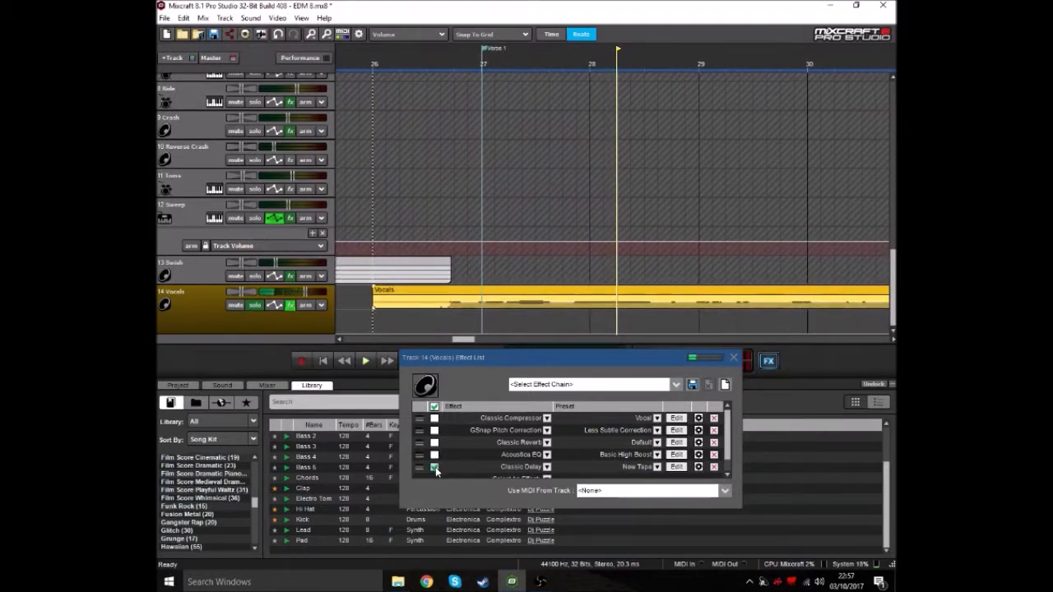
Re-enable all five effects in the Vocals track's effect list.
scroll(468, 448, down, 1)
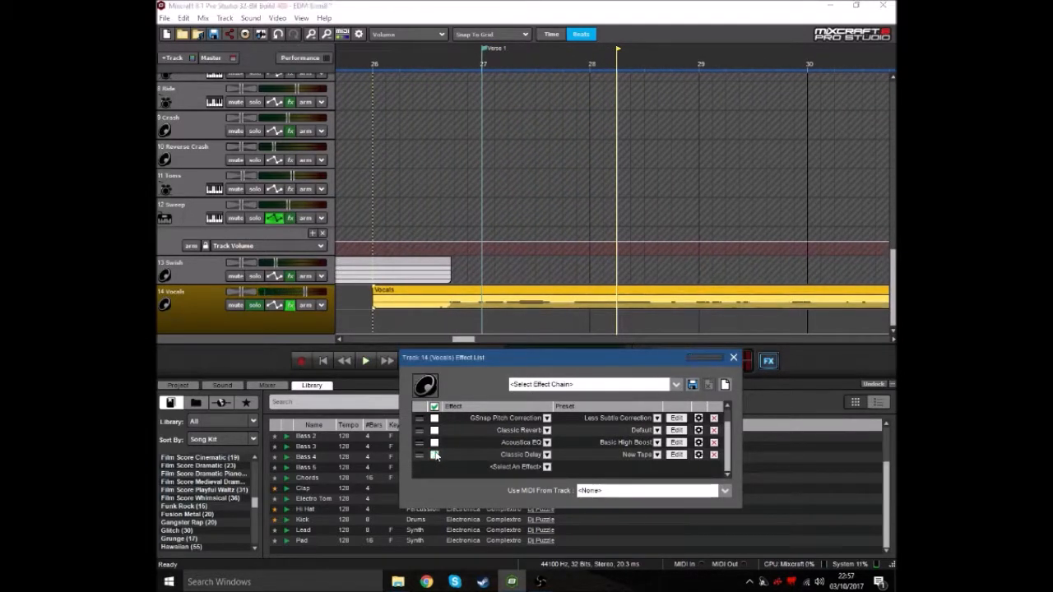
click(435, 443)
click(435, 430)
scroll(450, 444, up, 1)
click(435, 430)
Listen to the soloed Vocals with all effects enabled from just before Verse 1 and stop playback.
click(442, 77)
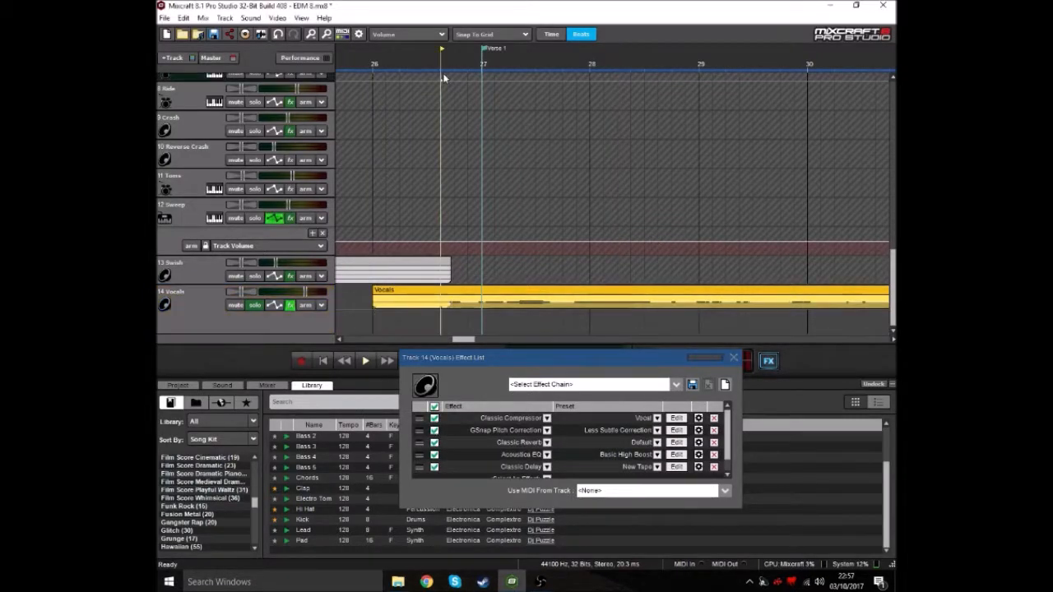
key(space)
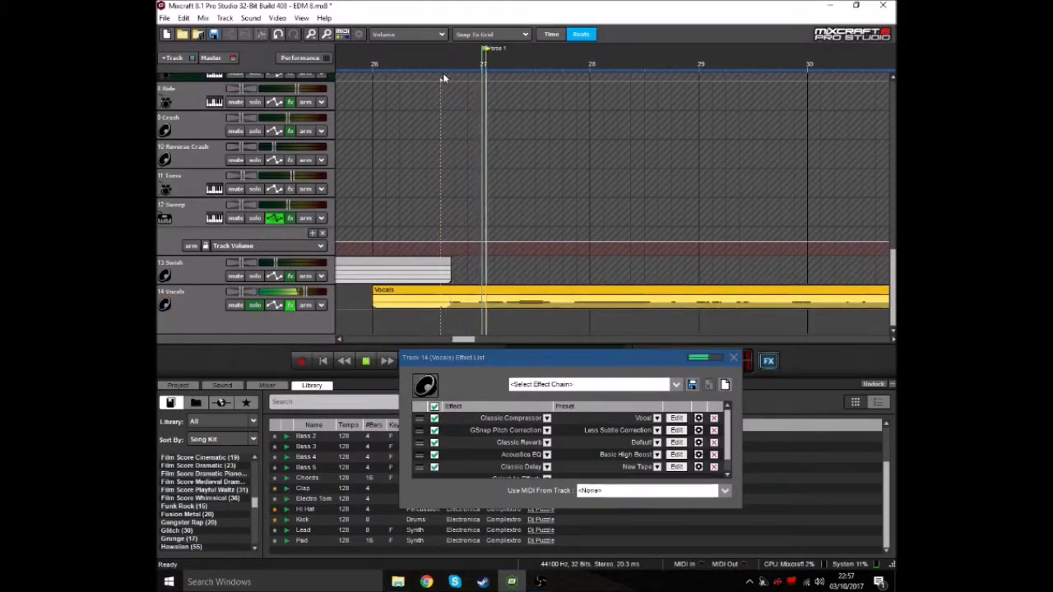
scroll(558, 169, down, 2)
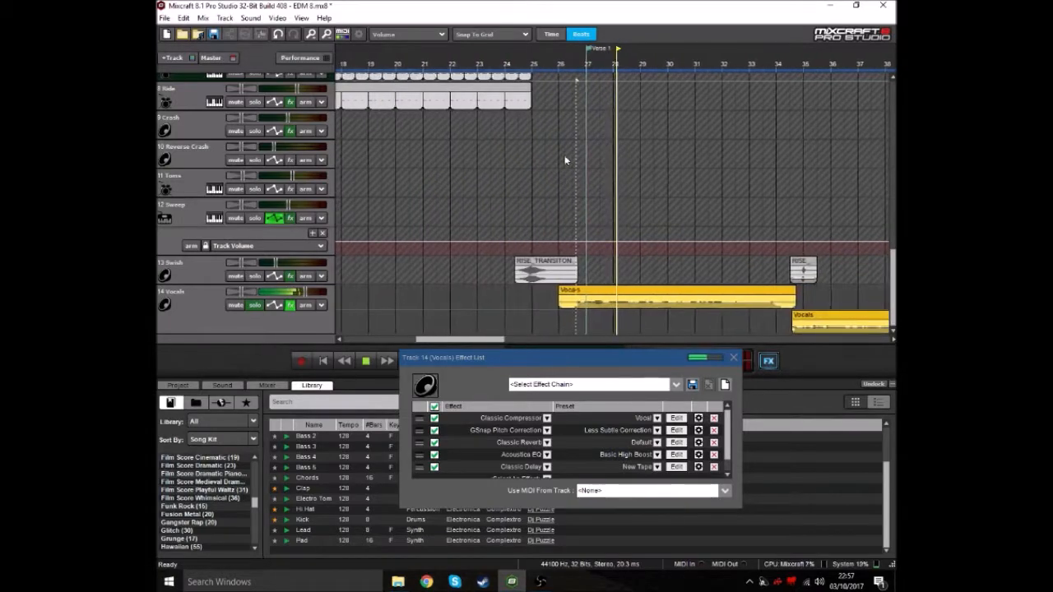
key(space)
Unsolo the Vocals track, play Verse 1 in the full mix from about bar 26.5, stop playback and close the effect list.
click(256, 306)
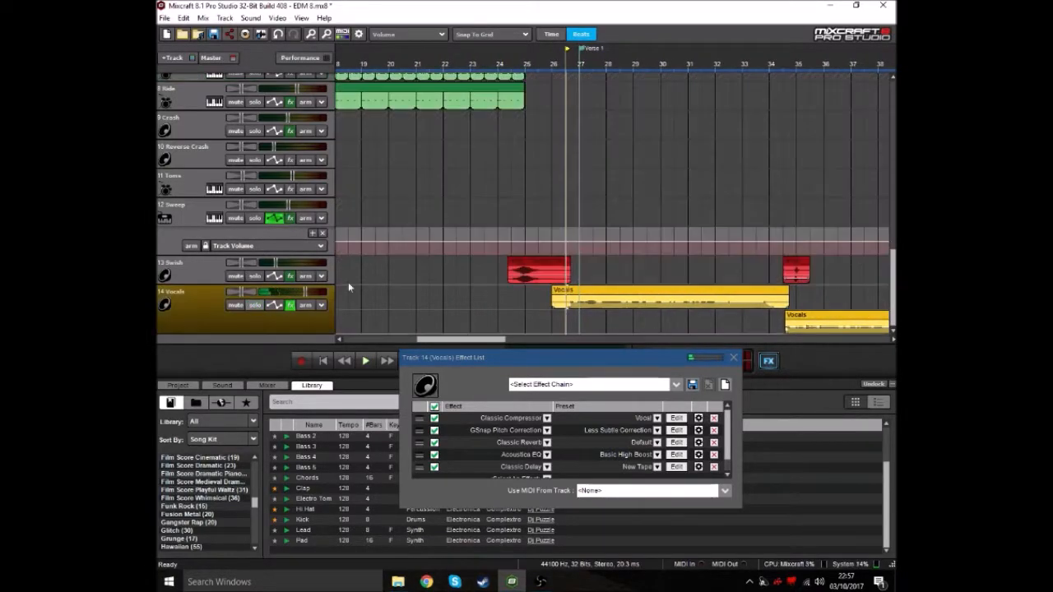
click(561, 73)
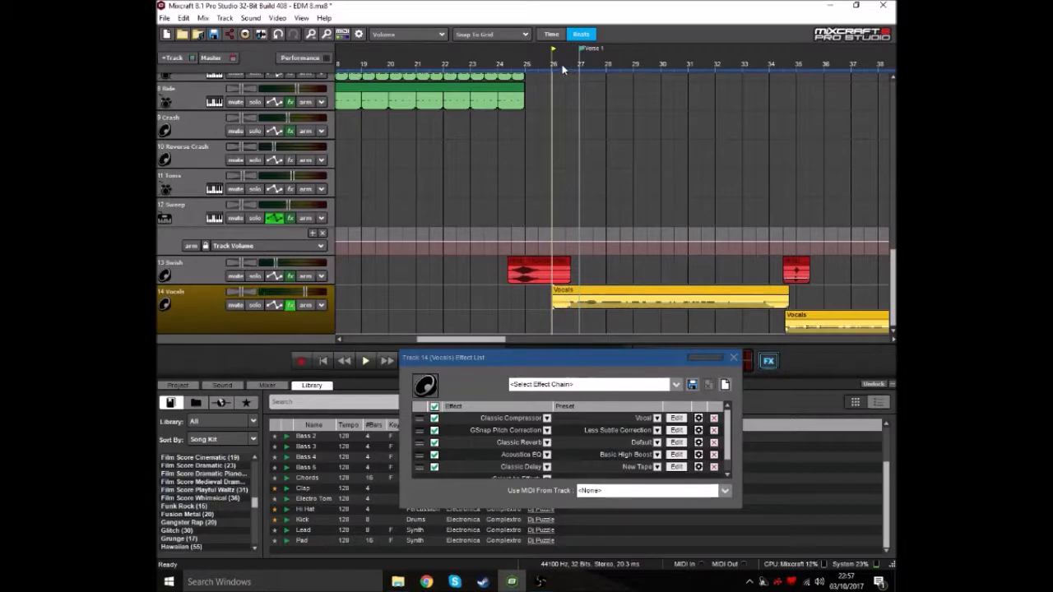
scroll(616, 178, up, 1)
key(space)
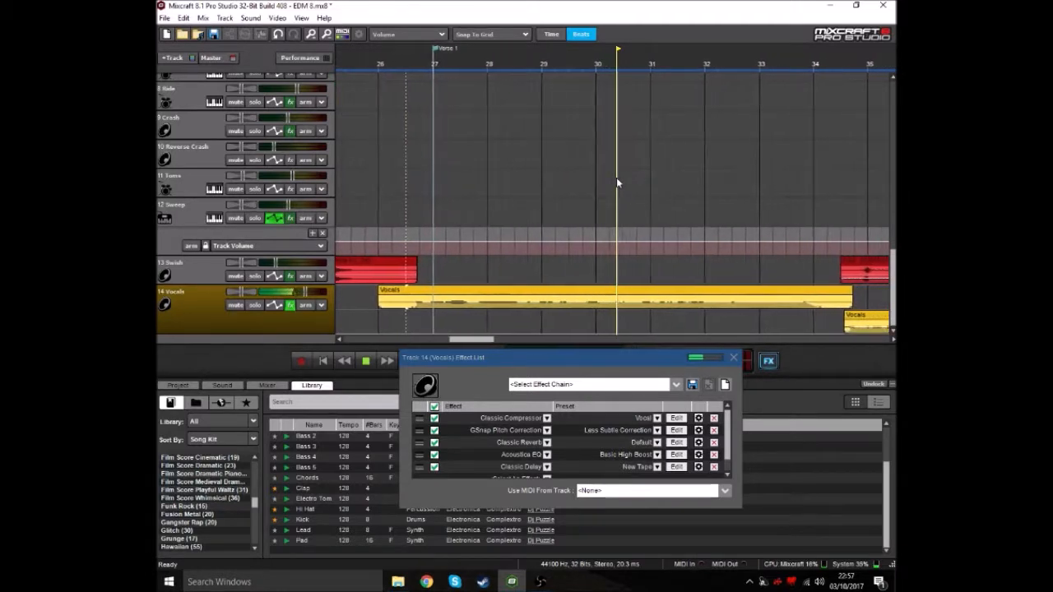
scroll(652, 229, down, 3)
scroll(649, 227, up, 2)
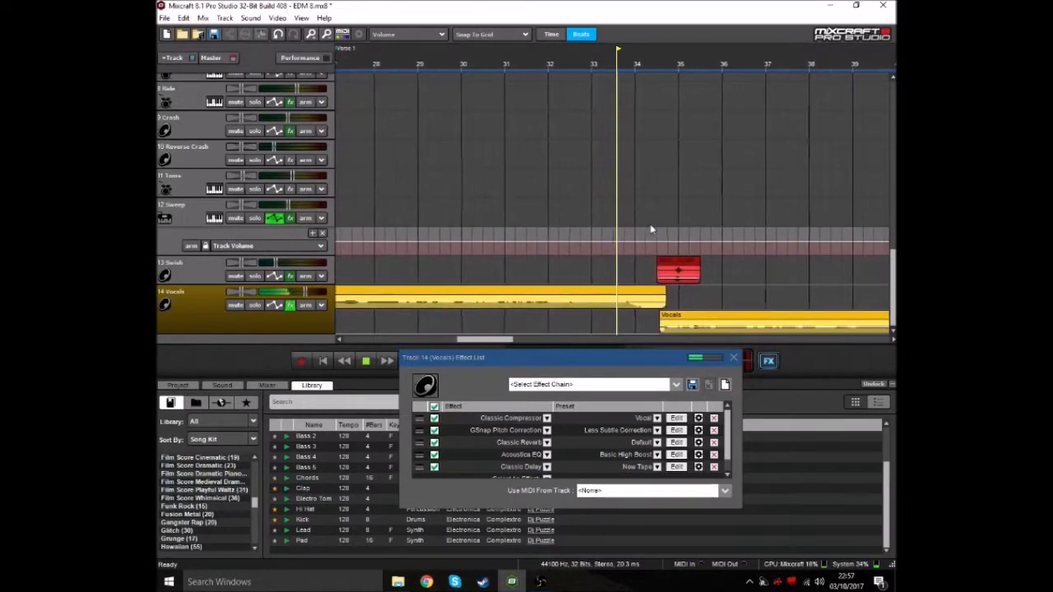
scroll(648, 231, down, 2)
key(space)
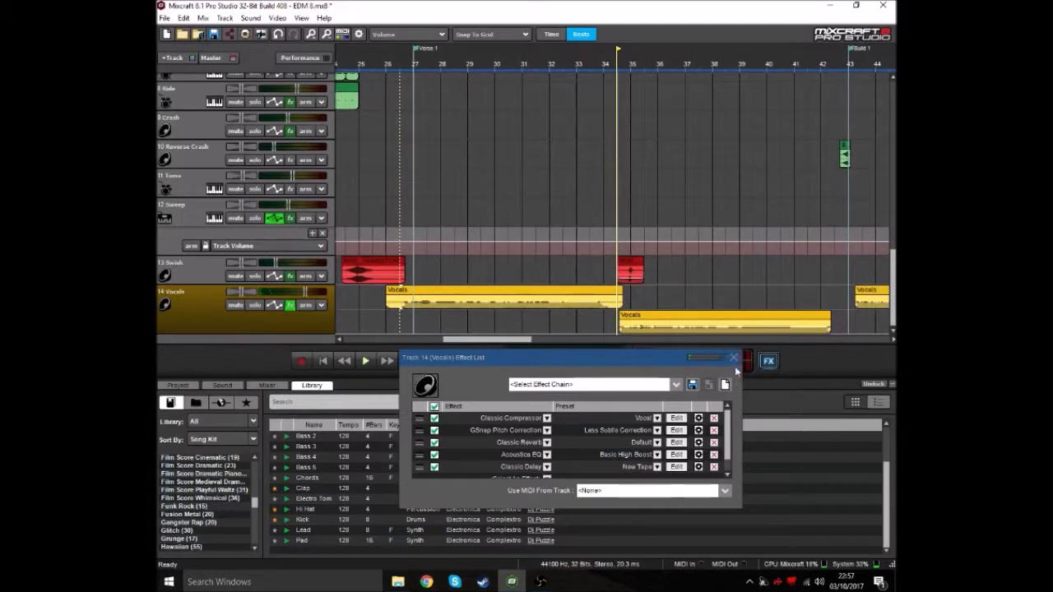
click(732, 359)
Solo the Vocals track, listen to its chopped clips from the Chorus 1 marker at bar 51 and stop playback.
scroll(632, 242, down, 3)
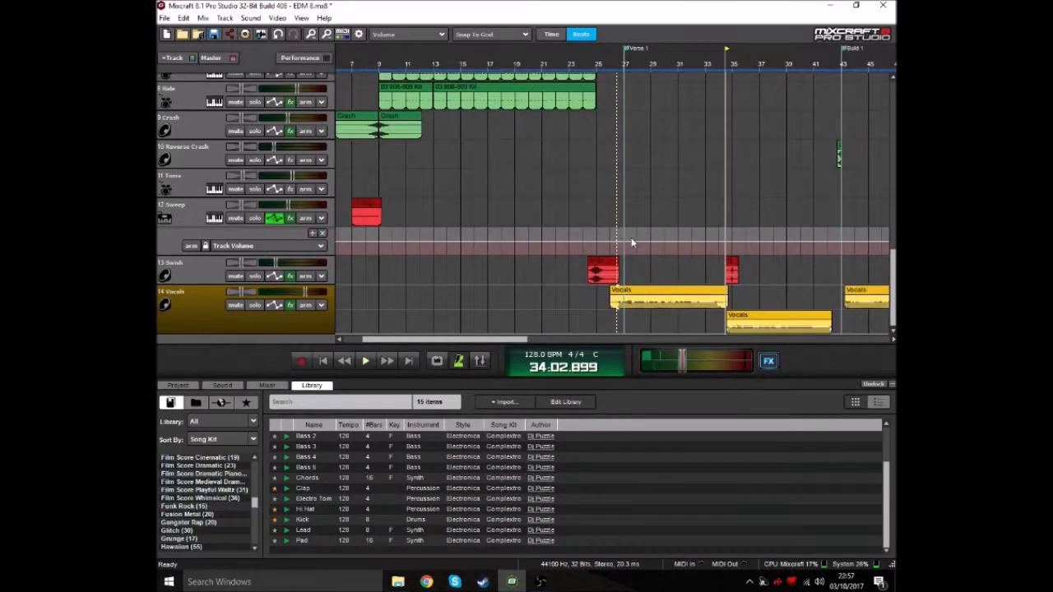
scroll(667, 236, down, 3)
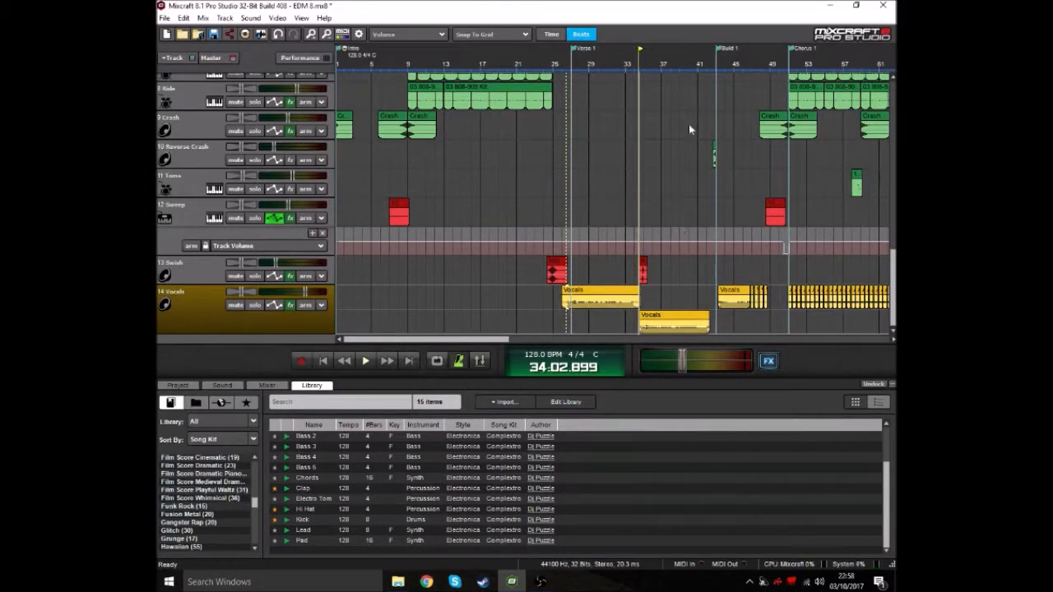
click(788, 62)
scroll(758, 249, up, 4)
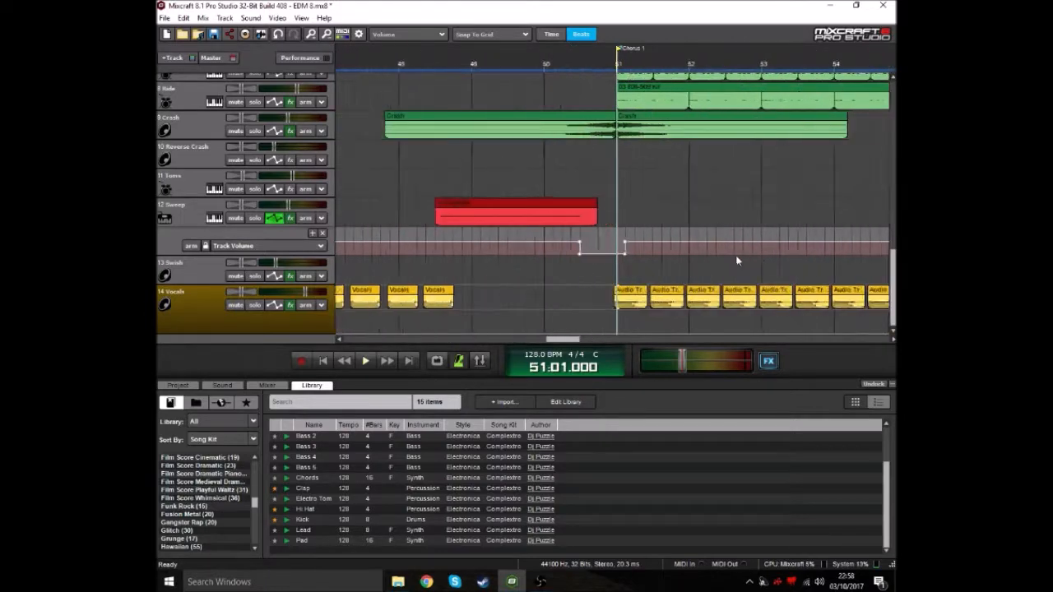
click(255, 305)
scroll(632, 266, up, 4)
key(space)
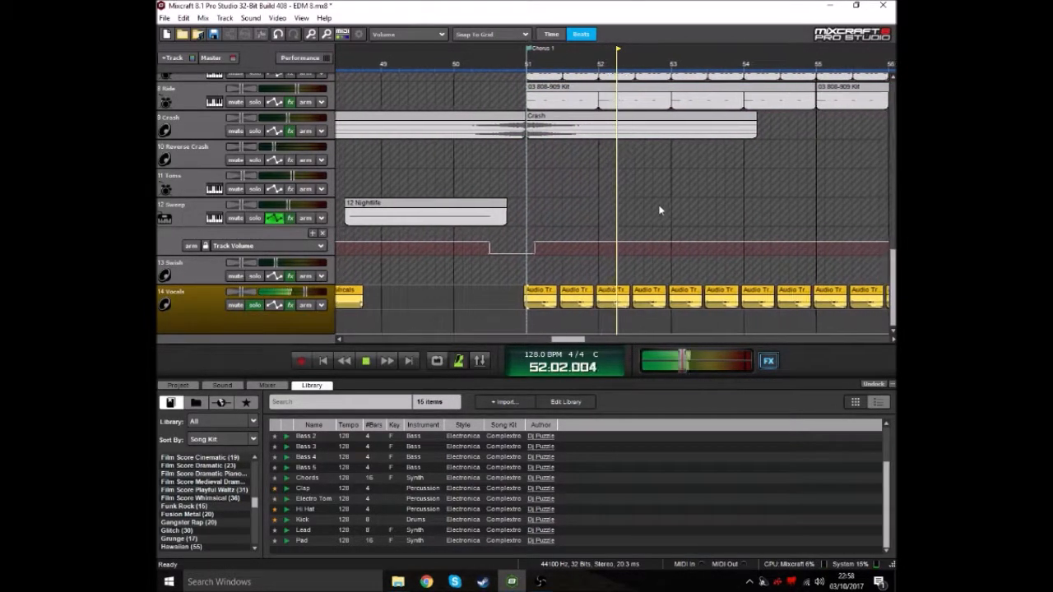
scroll(630, 233, down, 2)
key(space)
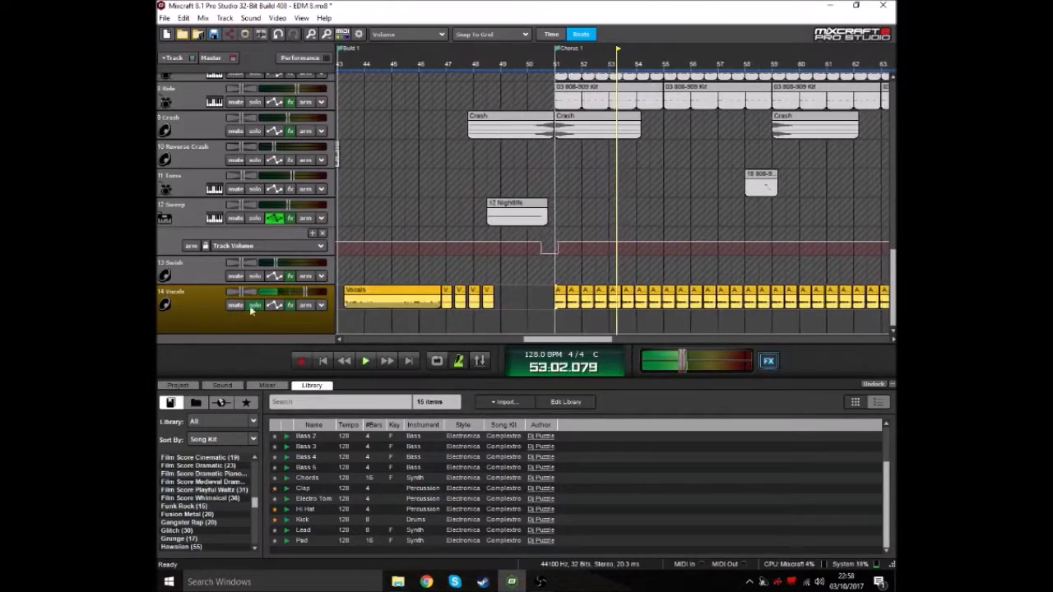
Unsolo the Vocals track, play Chorus 1 in the full mix from bar 51 and stop playback.
click(255, 305)
scroll(677, 126, down, 2)
click(621, 65)
key(space)
scroll(681, 221, up, 5)
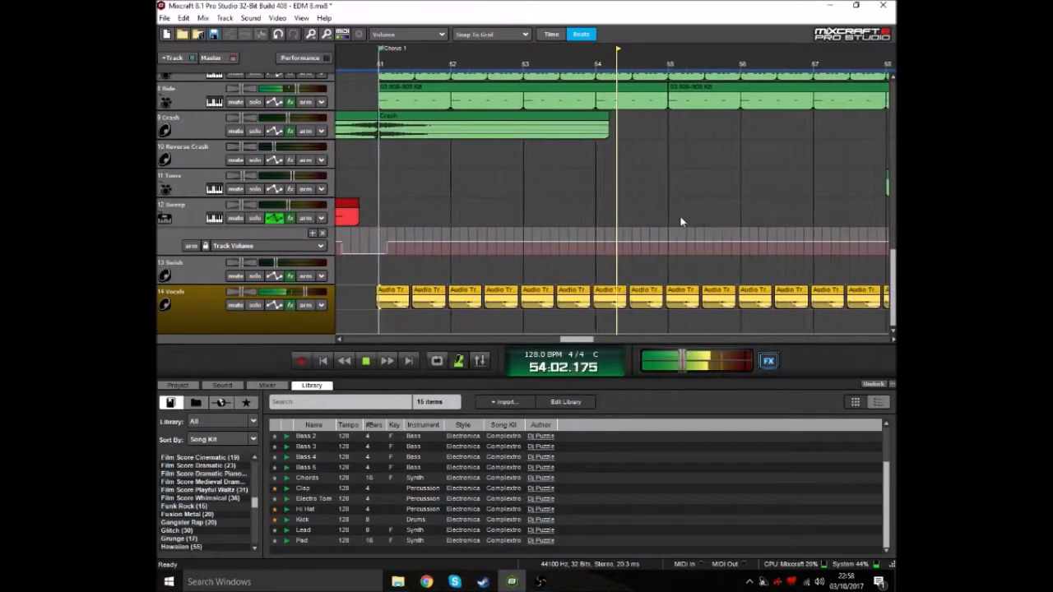
scroll(681, 212, down, 4)
scroll(681, 210, up, 1)
key(space)
Examine the Vocals track's automation lane, return to the start of the song and look over the arrangement.
mouse_move(305, 292)
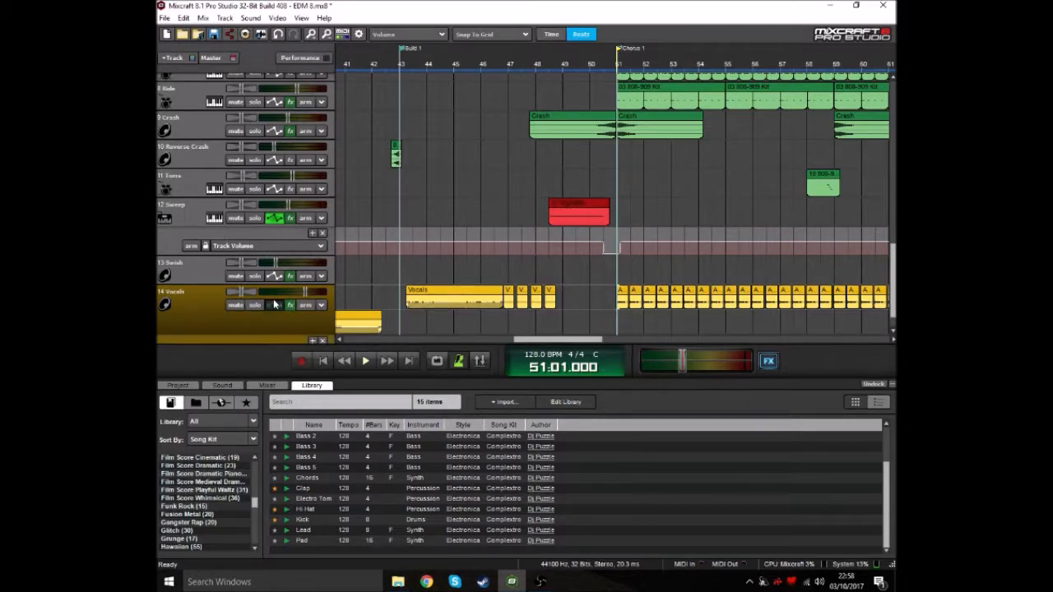
scroll(656, 196, down, 1)
scroll(689, 249, down, 2)
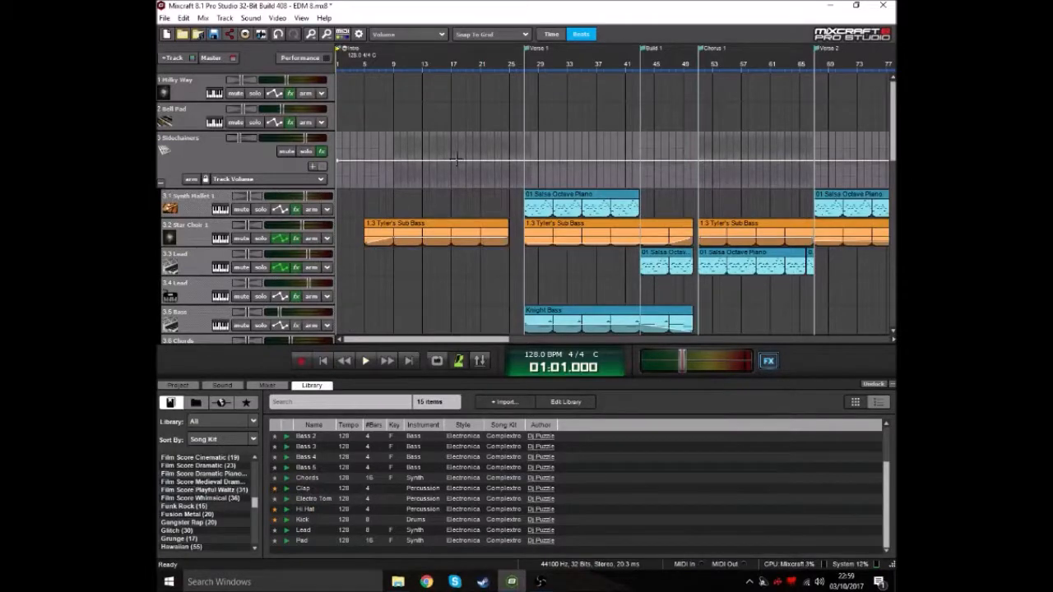
scroll(444, 156, down, 2)
scroll(464, 169, up, 2)
scroll(474, 169, down, 3)
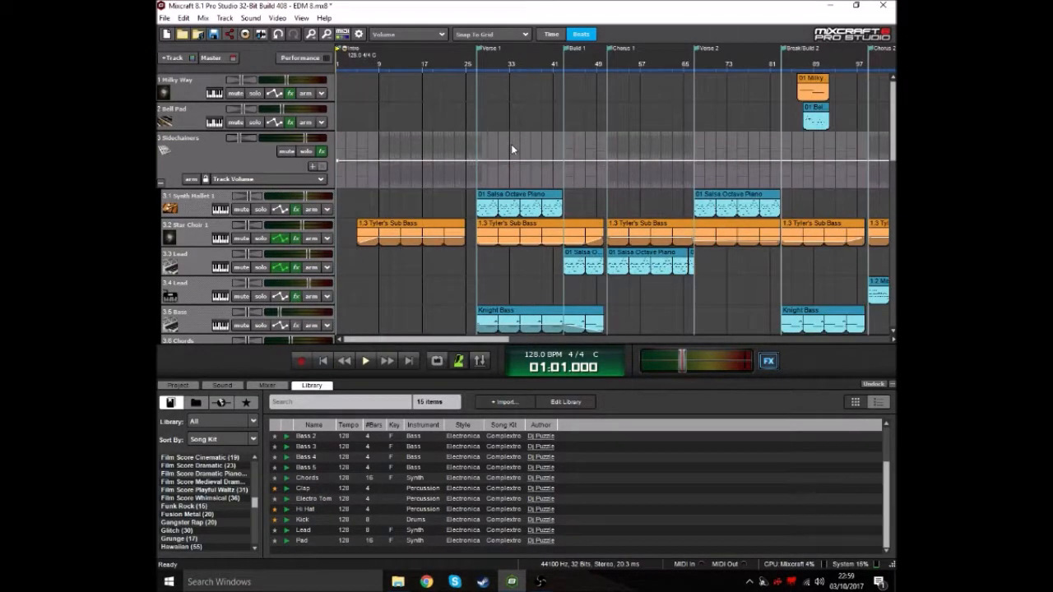
Place the playhead at bar 19, inspect the Verse 1 marker's settings and close the marker editor.
click(490, 112)
click(543, 63)
click(433, 53)
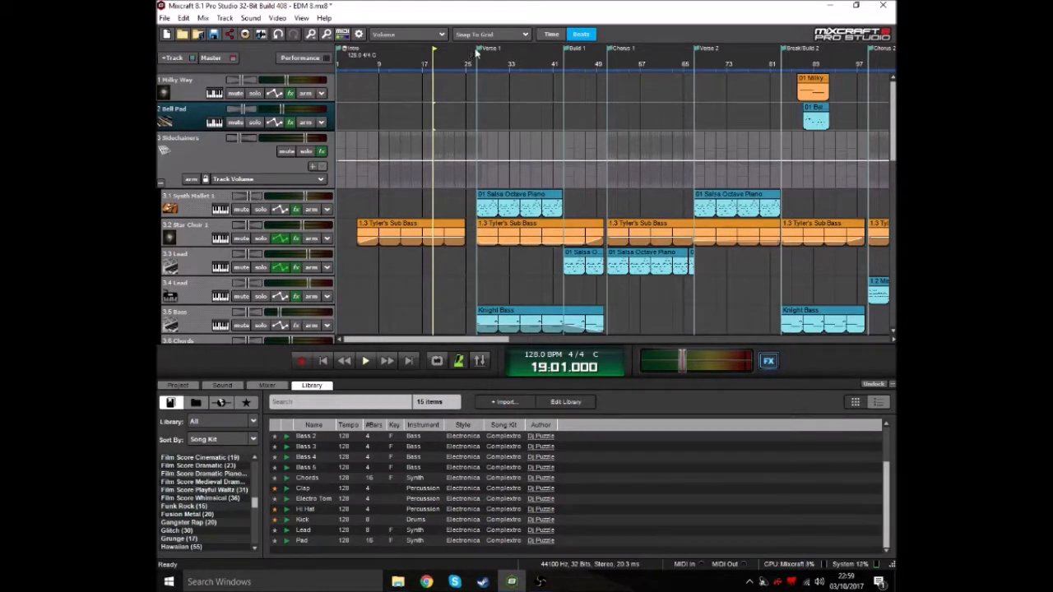
double_click(485, 50)
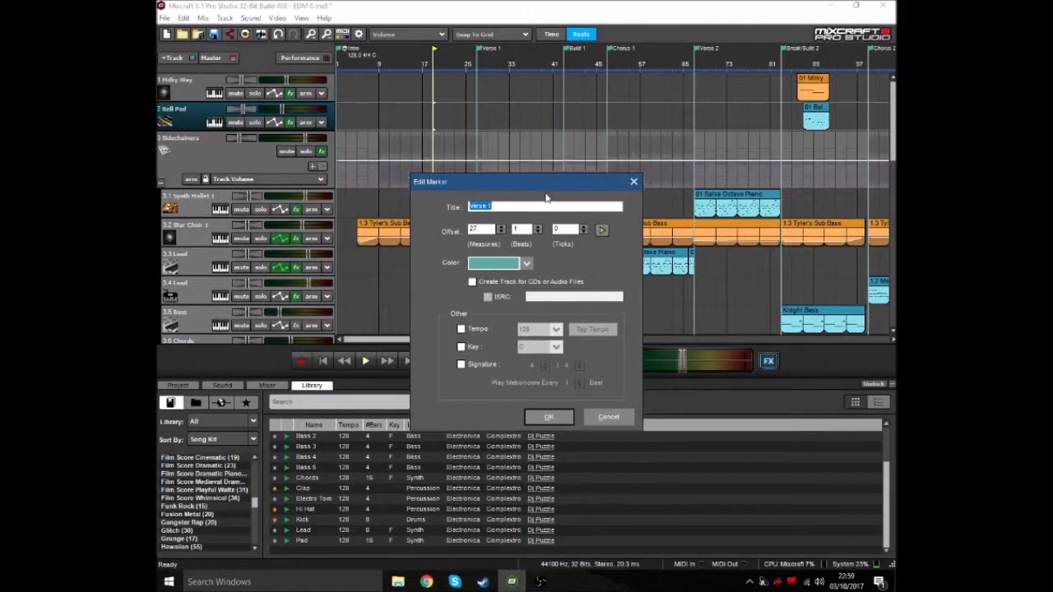
click(573, 357)
Look over the section markers across the whole arrangement and place the playhead at bar 117, just after the Outro marker.
scroll(571, 106, up, 2)
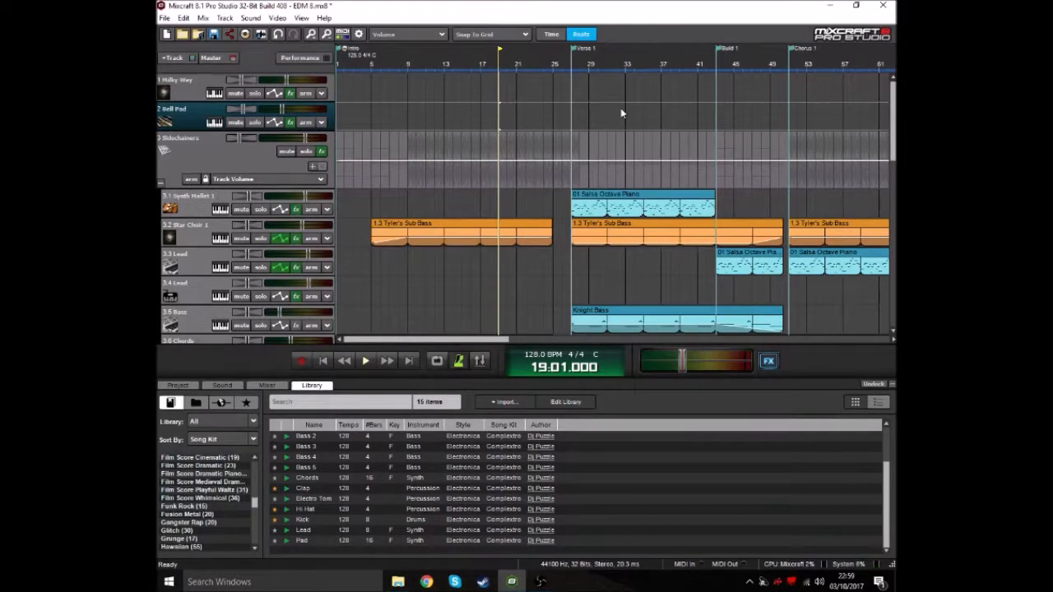
scroll(621, 112, down, 3)
scroll(623, 132, up, 3)
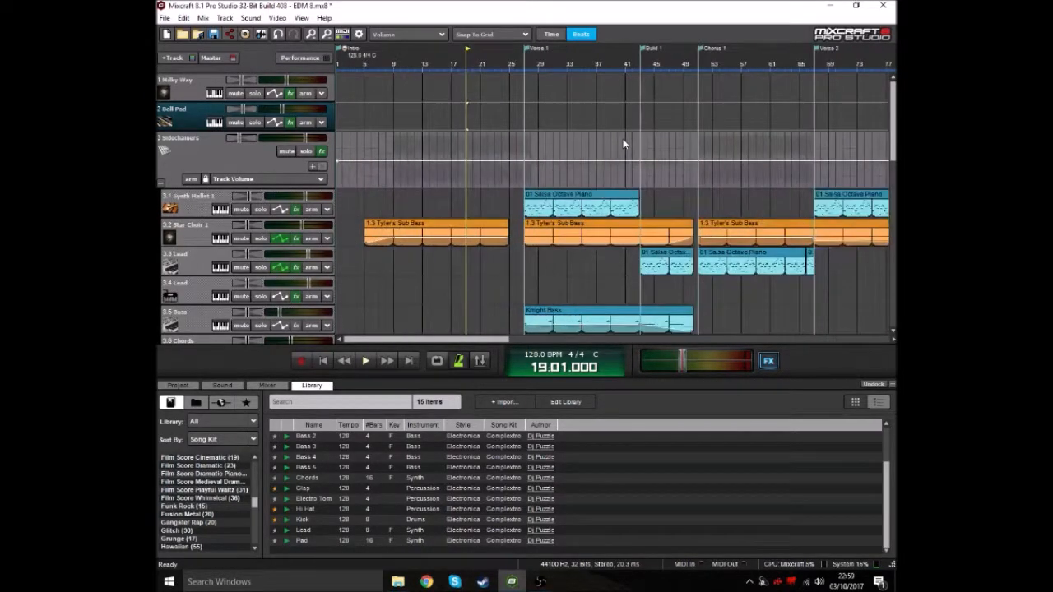
scroll(623, 140, down, 2)
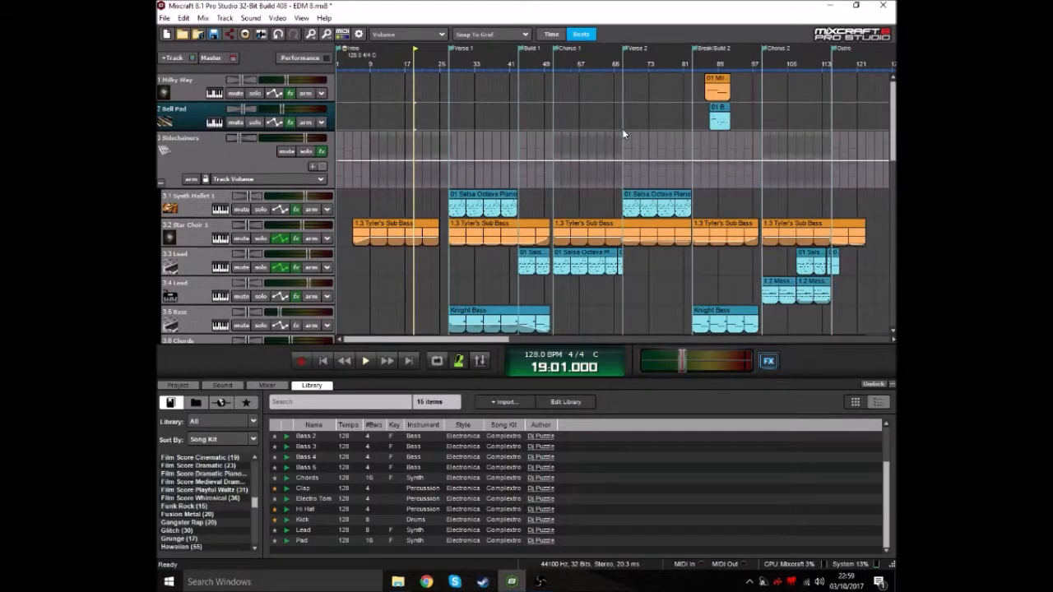
click(851, 62)
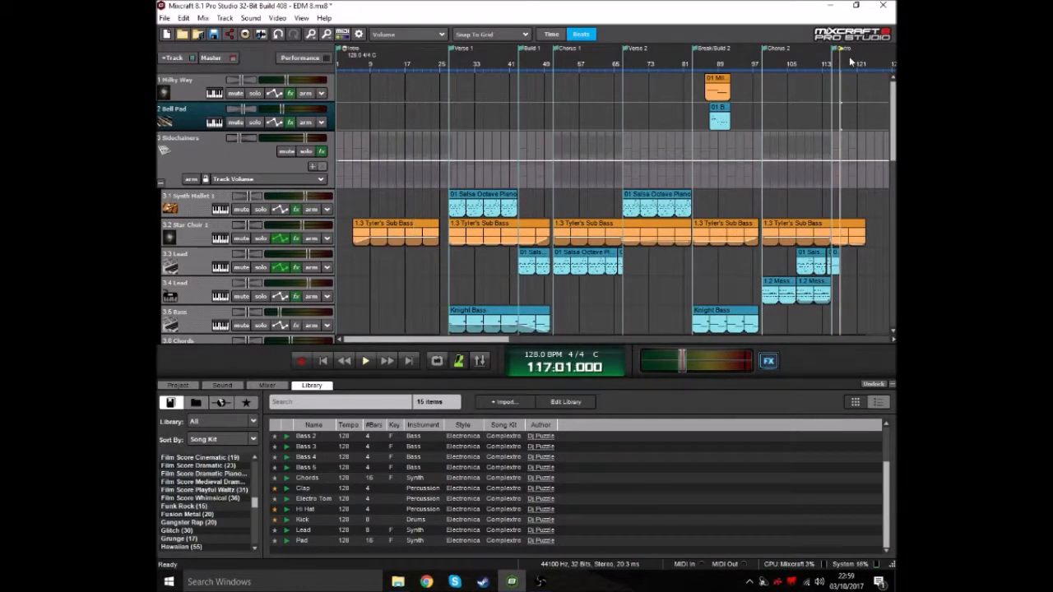
Move the playhead back to bar 109, on to the Chorus 2 marker, and to bar 73 on the 3.4 Lead track.
click(817, 62)
click(810, 62)
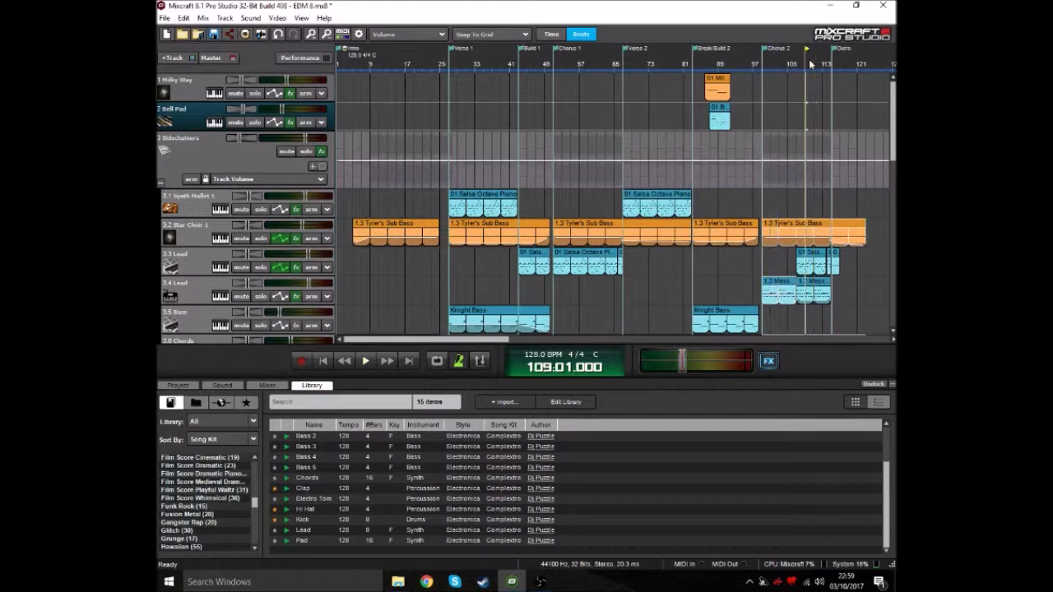
click(762, 65)
scroll(658, 181, down, 3)
click(649, 173)
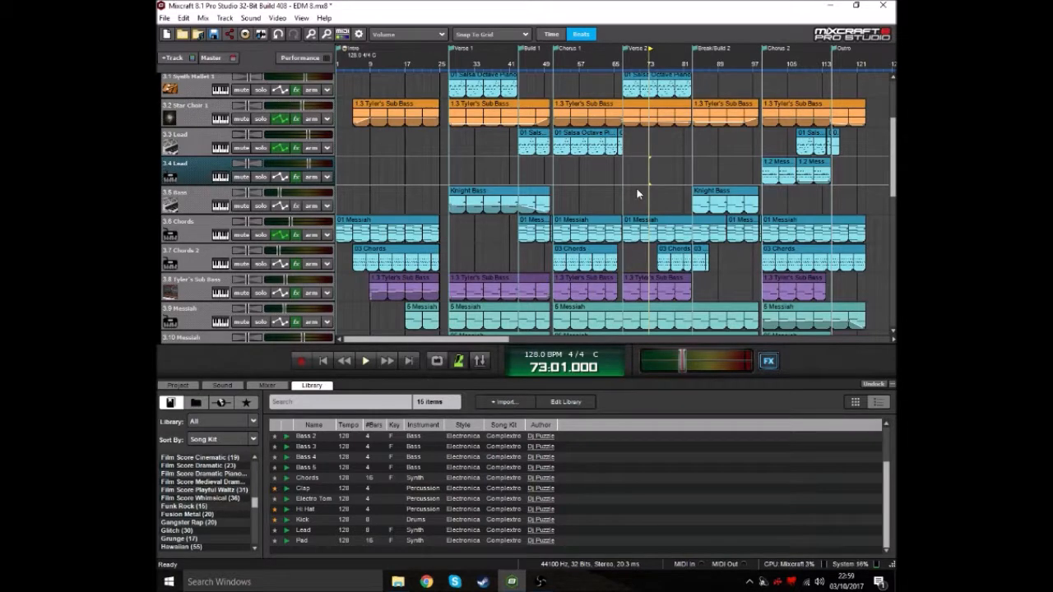
Look through all tracks from the sidechained group to Vocals and along the timeline from Verse 1 to Chorus 2.
scroll(892, 165, up, 1)
drag(892, 140, 893, 111)
scroll(818, 111, down, 2)
scroll(728, 226, up, 3)
drag(680, 340, 476, 325)
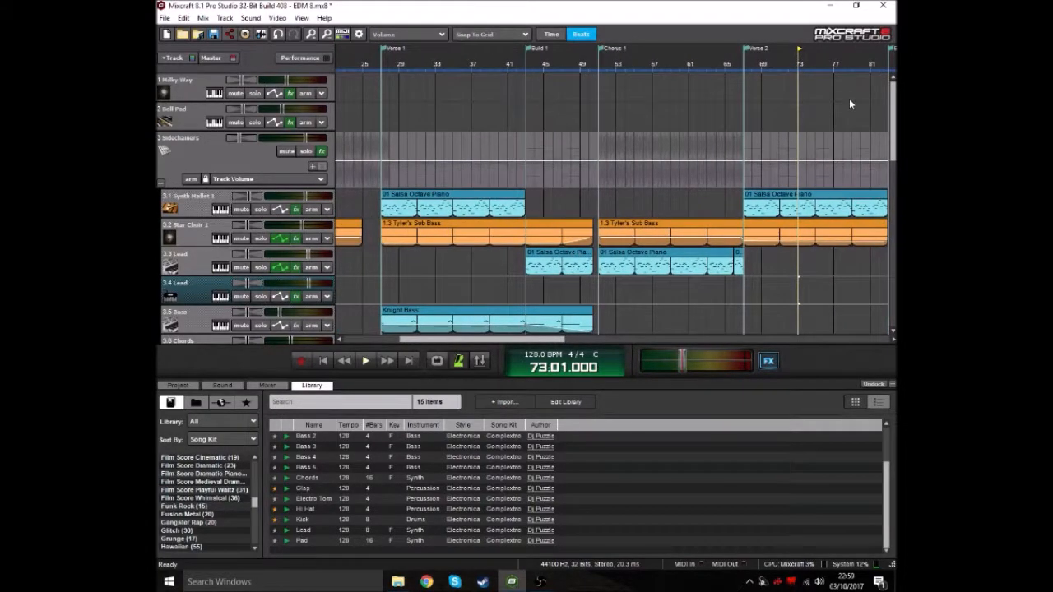
scroll(523, 326, down, 10)
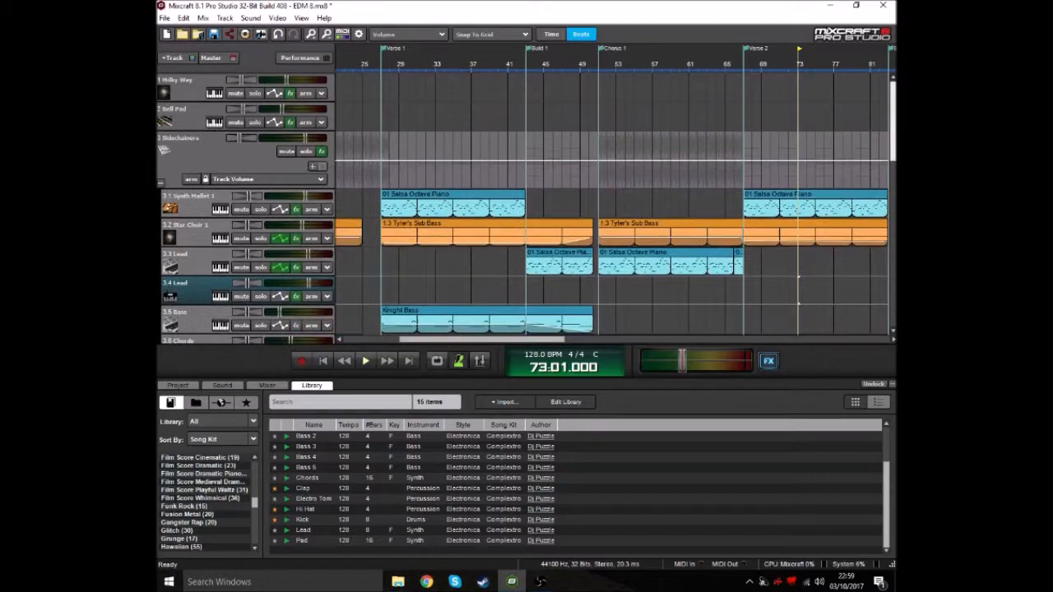
scroll(523, 326, down, 5)
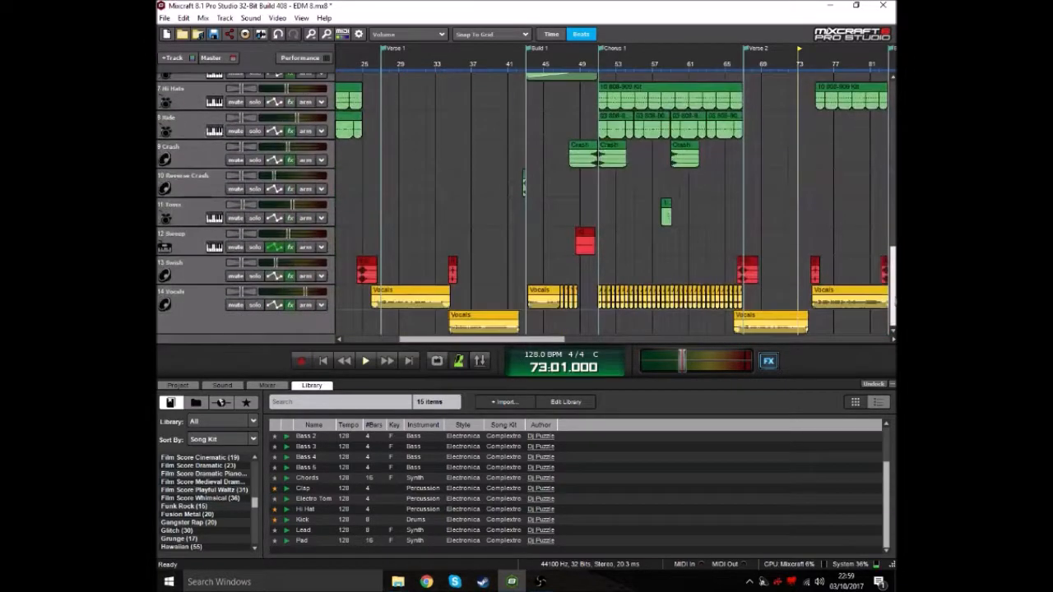
scroll(523, 183, up, 10)
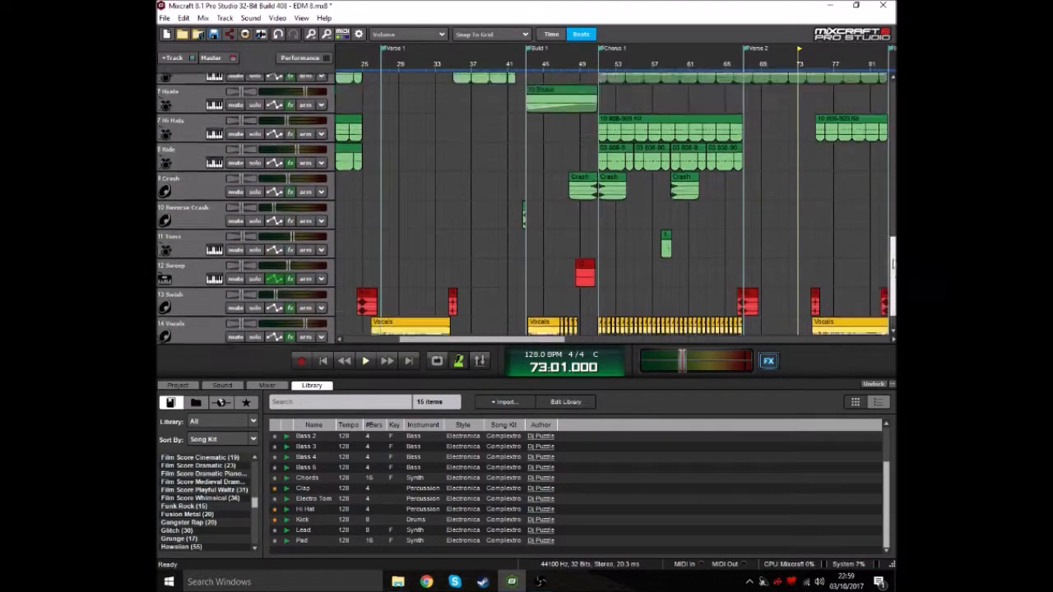
drag(892, 177, 892, 120)
scroll(653, 184, down, 3)
scroll(652, 184, down, 3)
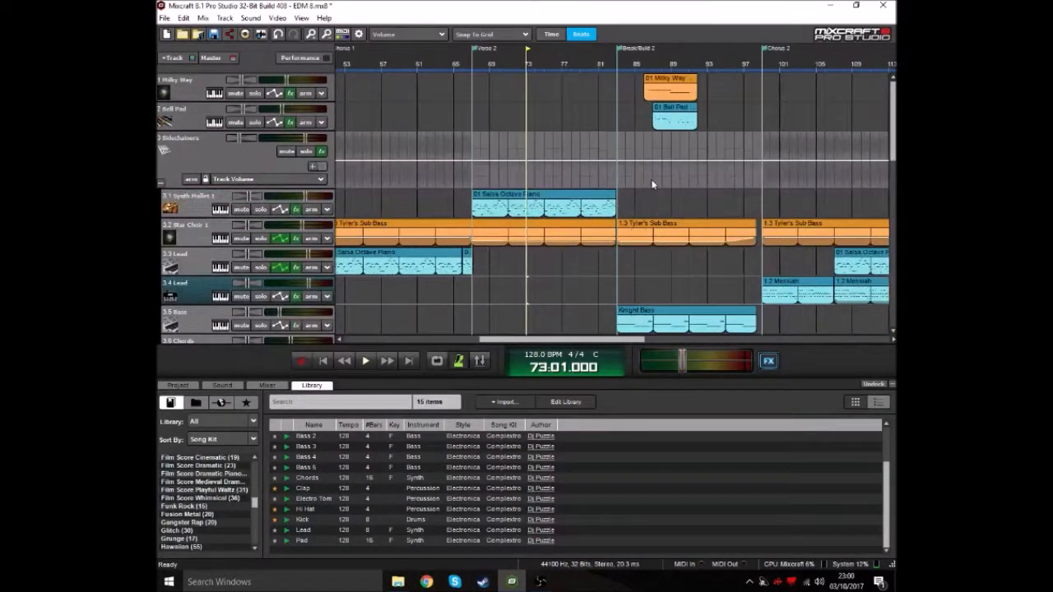
Return to the start of the song and move the playhead through the Intro up to the Verse 1 marker.
click(325, 361)
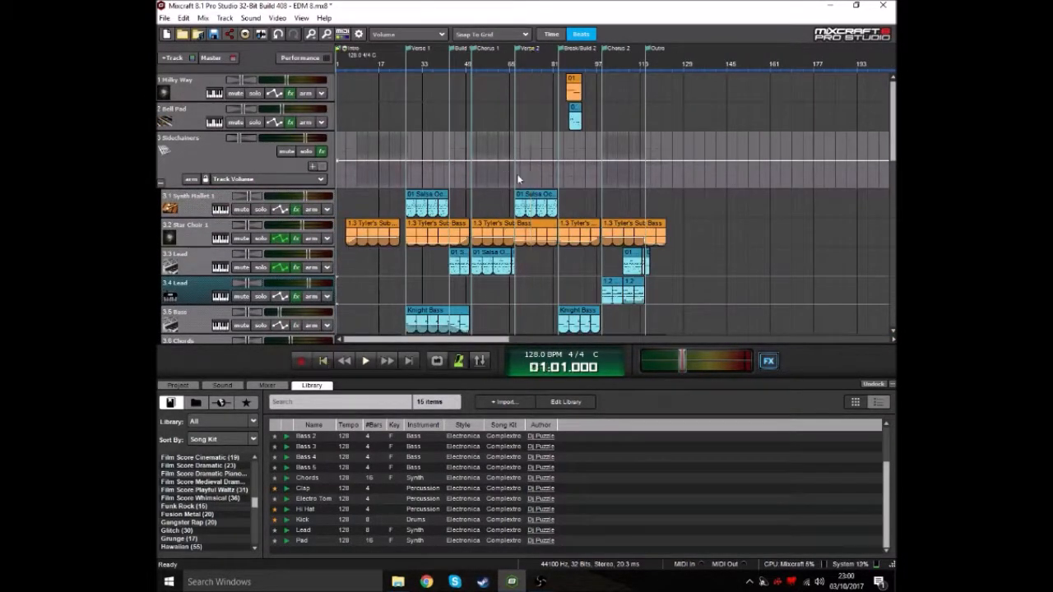
scroll(518, 176, up, 4)
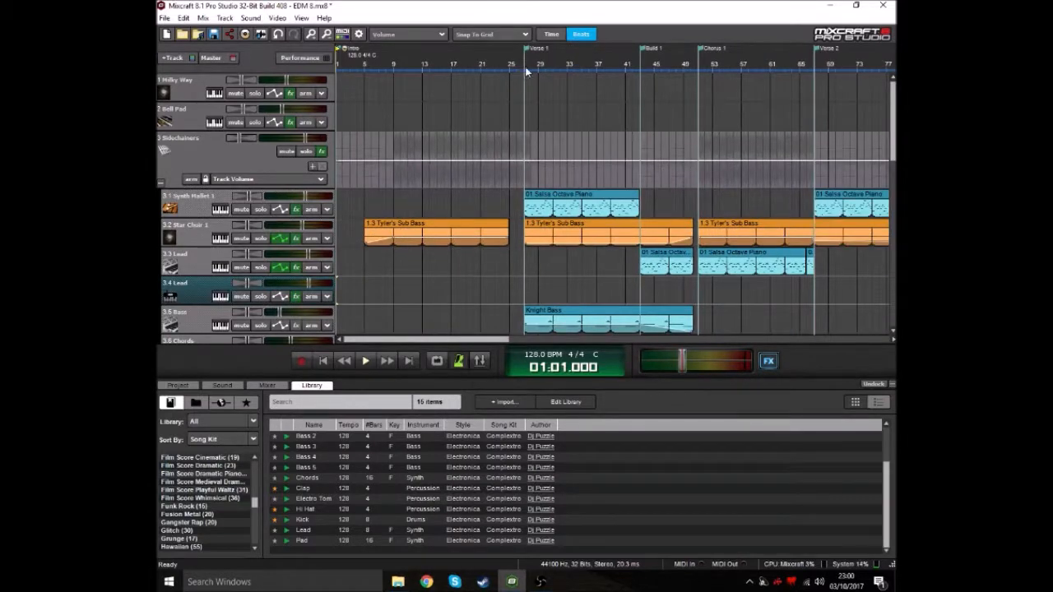
drag(526, 72, 297, 72)
click(492, 71)
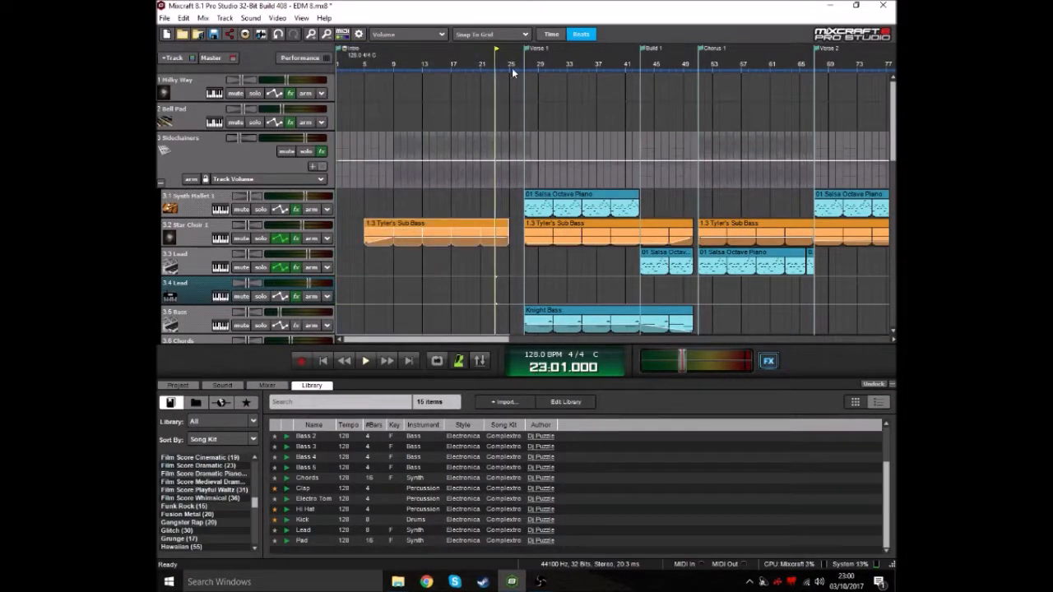
click(525, 71)
drag(525, 71, 323, 72)
click(482, 69)
click(525, 71)
Step the playhead through the Build 1, Chorus 1, Verse 2, Break/Build 2, Chorus 2 and Outro markers.
click(641, 69)
click(699, 71)
click(815, 72)
scroll(786, 106, down, 2)
click(695, 71)
scroll(717, 128, up, 2)
scroll(701, 82, down, 2)
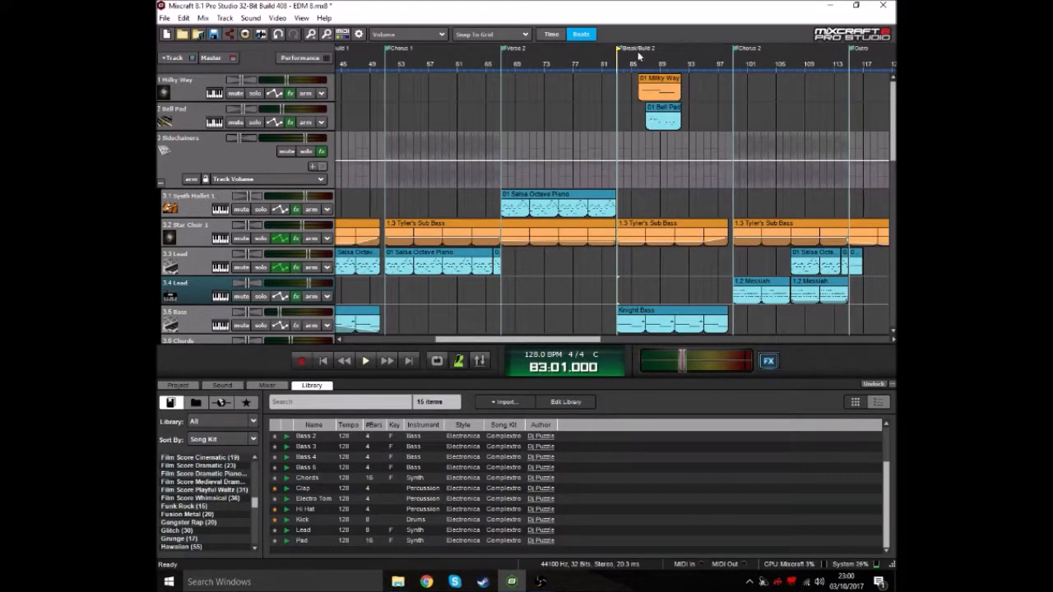
click(734, 68)
scroll(827, 86, down, 2)
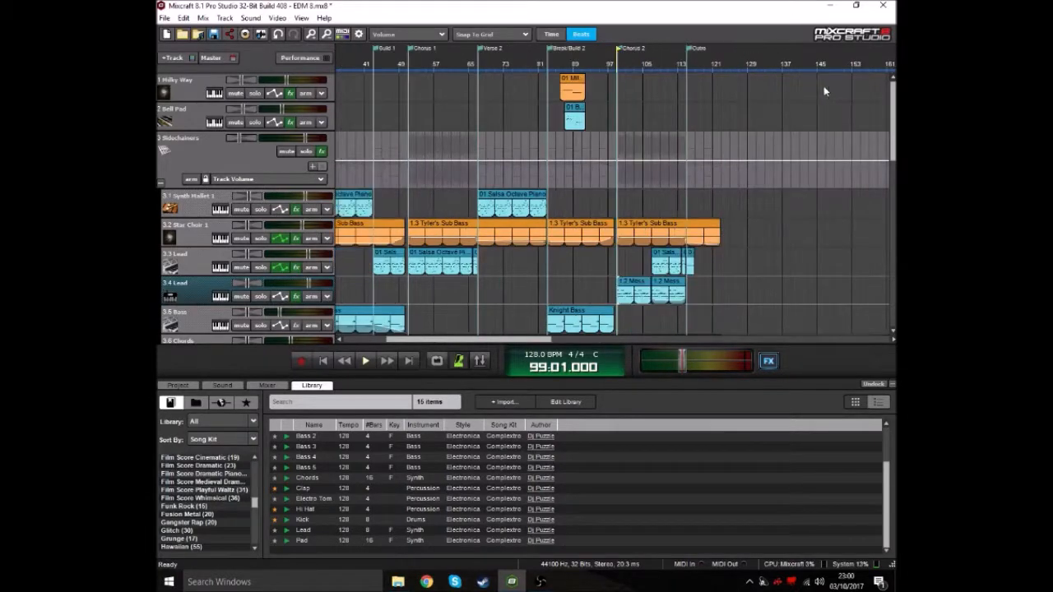
click(681, 69)
Look over the lower tracks around the Outro and place the playhead at bar 121.
scroll(579, 209, down, 8)
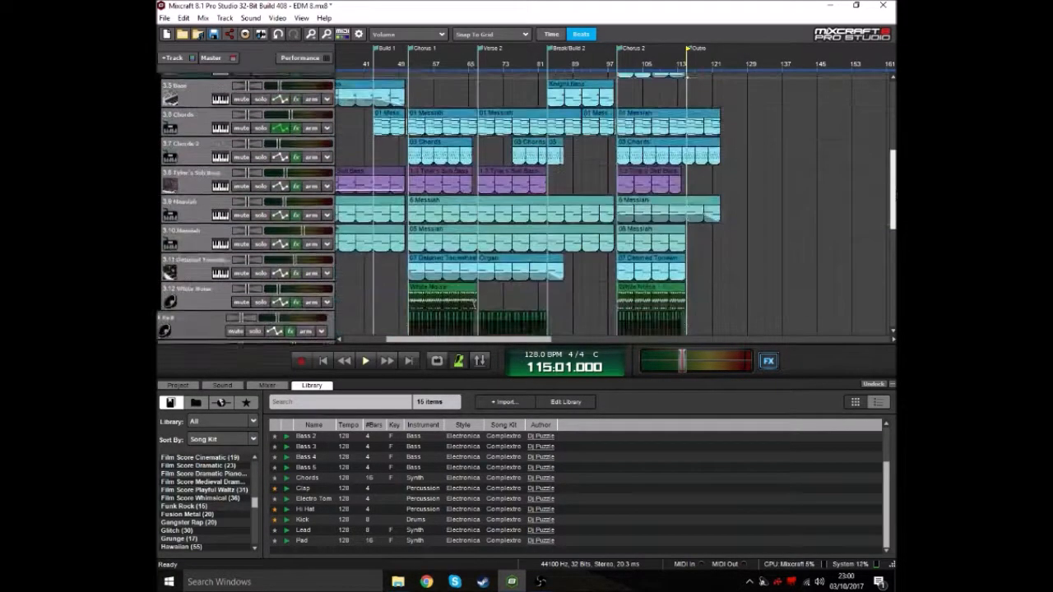
scroll(846, 204, right, 10)
scroll(678, 211, down, 1)
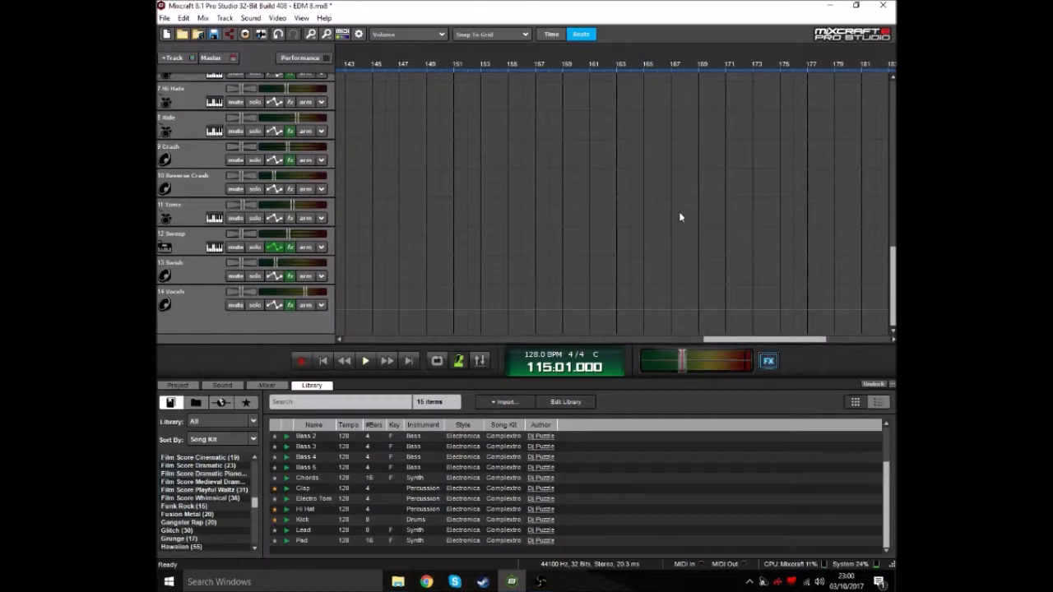
scroll(678, 214, left, 5)
scroll(521, 136, left, 5)
click(505, 84)
scroll(618, 163, up, 3)
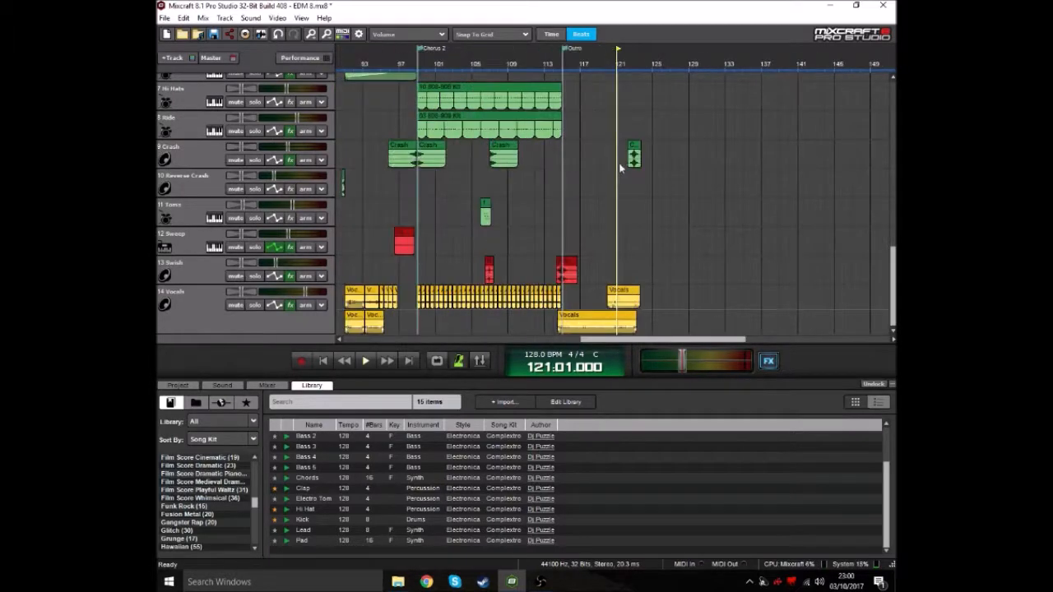
Solo the Vocals track, play the overlapping Outro vocals from bar 119, unsolo the track and stop playback.
click(581, 66)
scroll(638, 209, up, 2)
key(space)
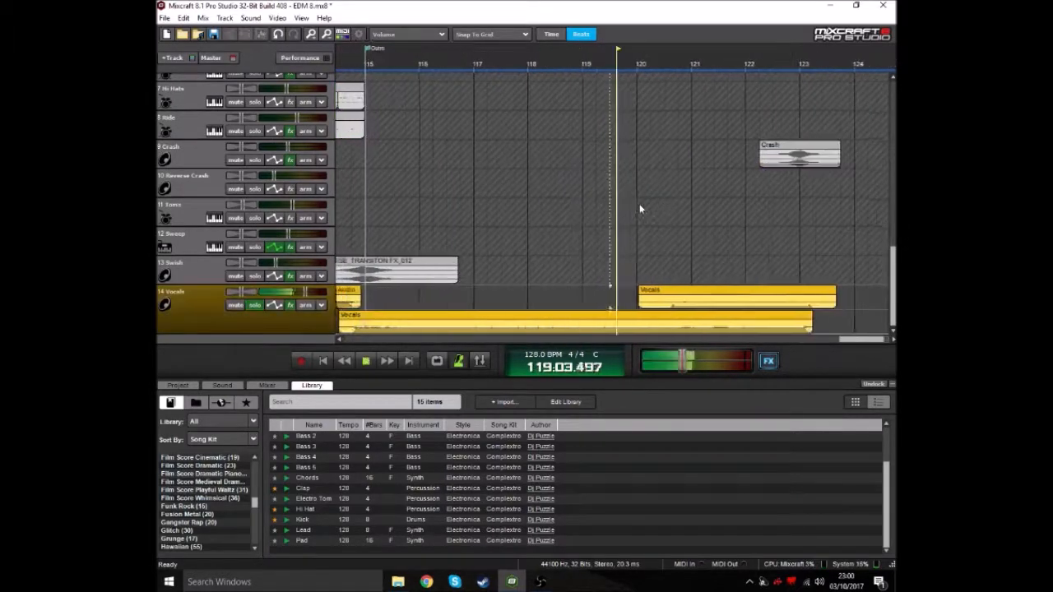
scroll(639, 209, up, 2)
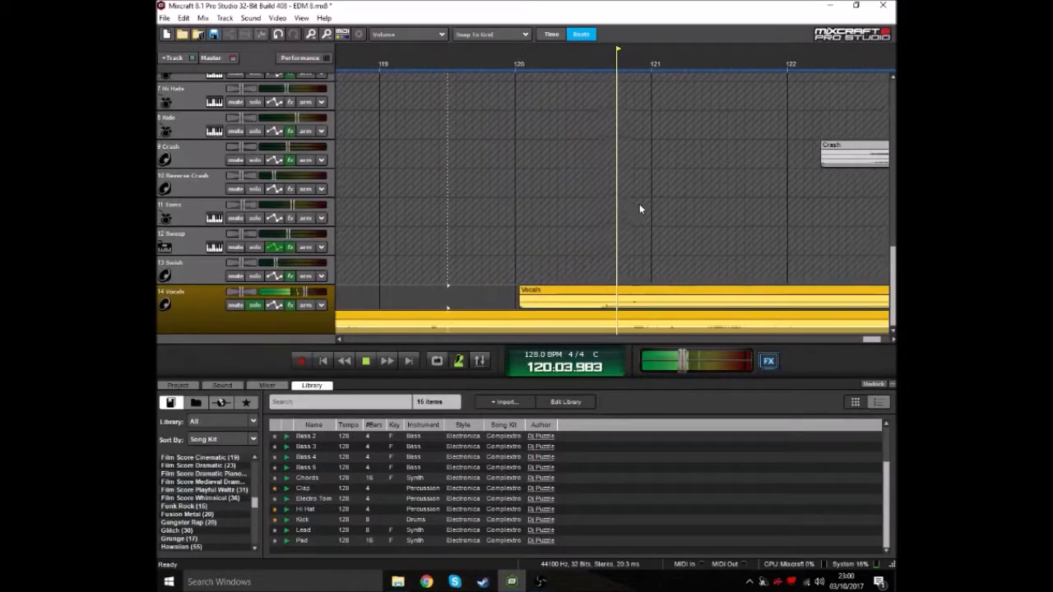
scroll(639, 209, down, 5)
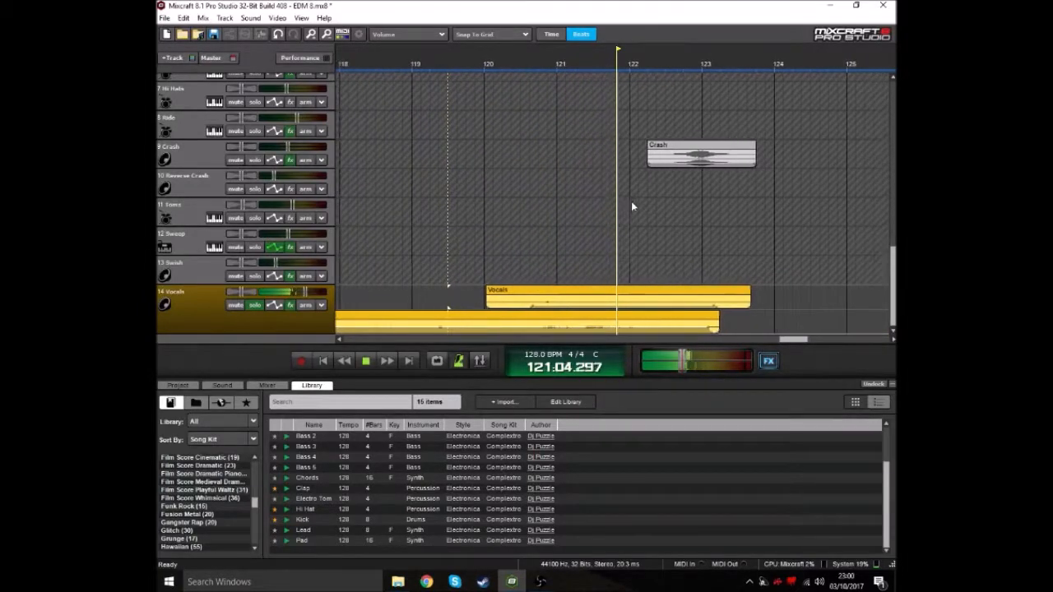
scroll(609, 214, down, 2)
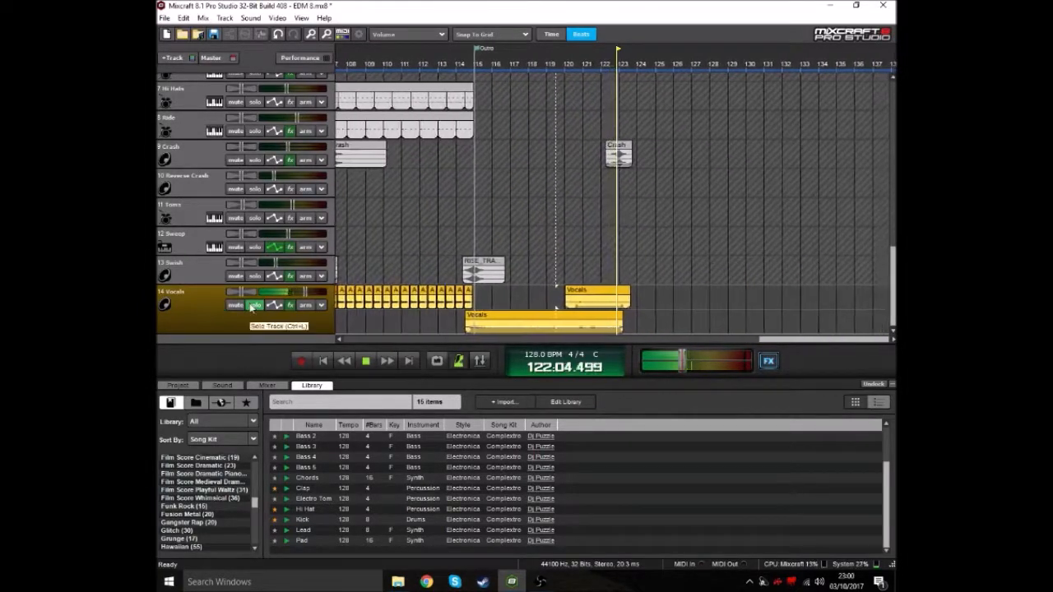
scroll(650, 132, down, 2)
key(space)
Open the audio properties of the Crash clip near bar 123, check its source file's folder and close the folder window.
click(650, 64)
scroll(654, 153, up, 3)
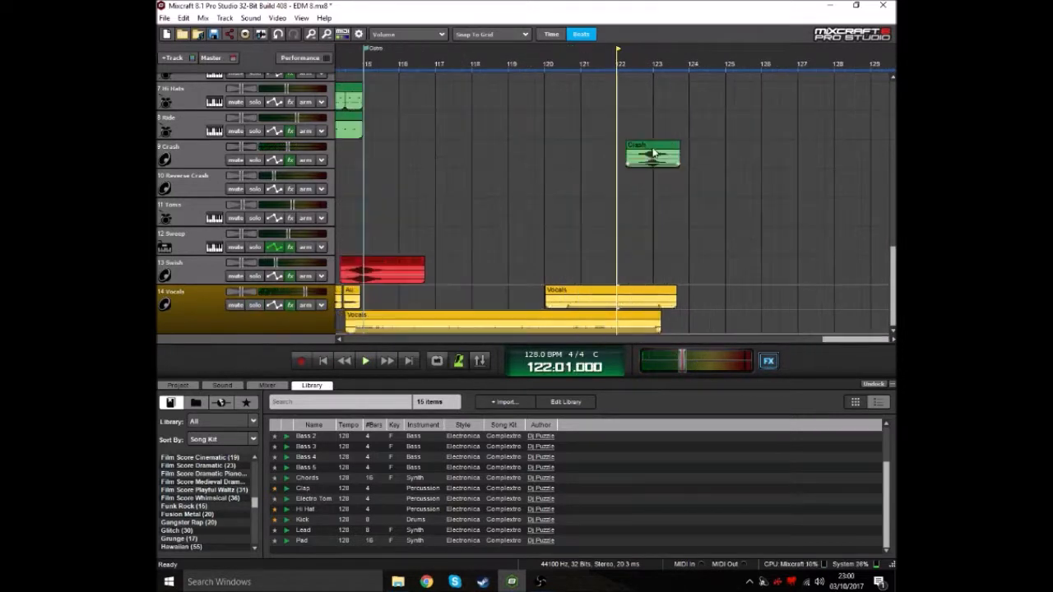
click(663, 150)
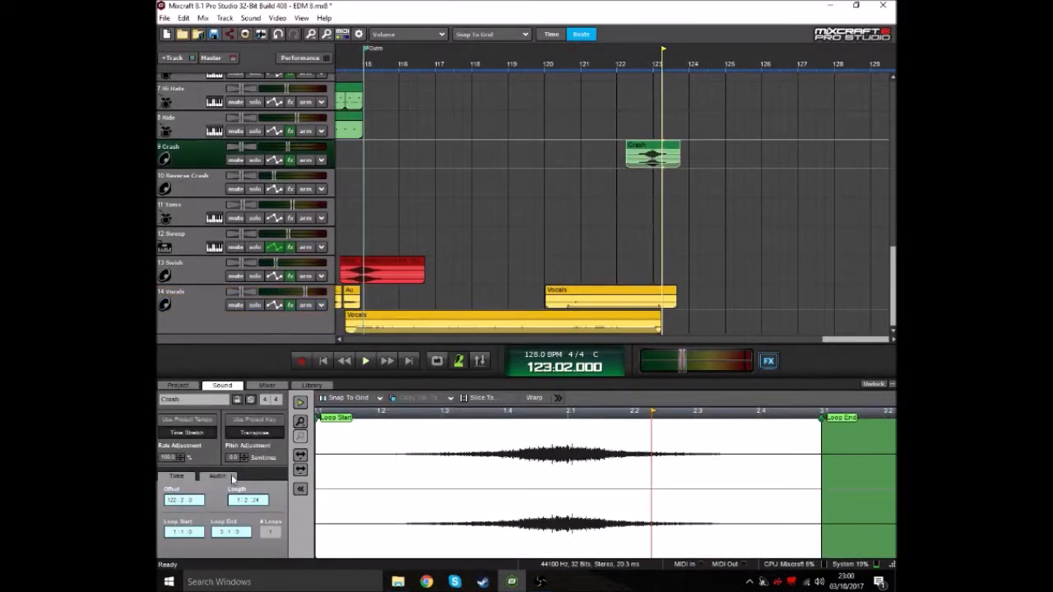
click(230, 477)
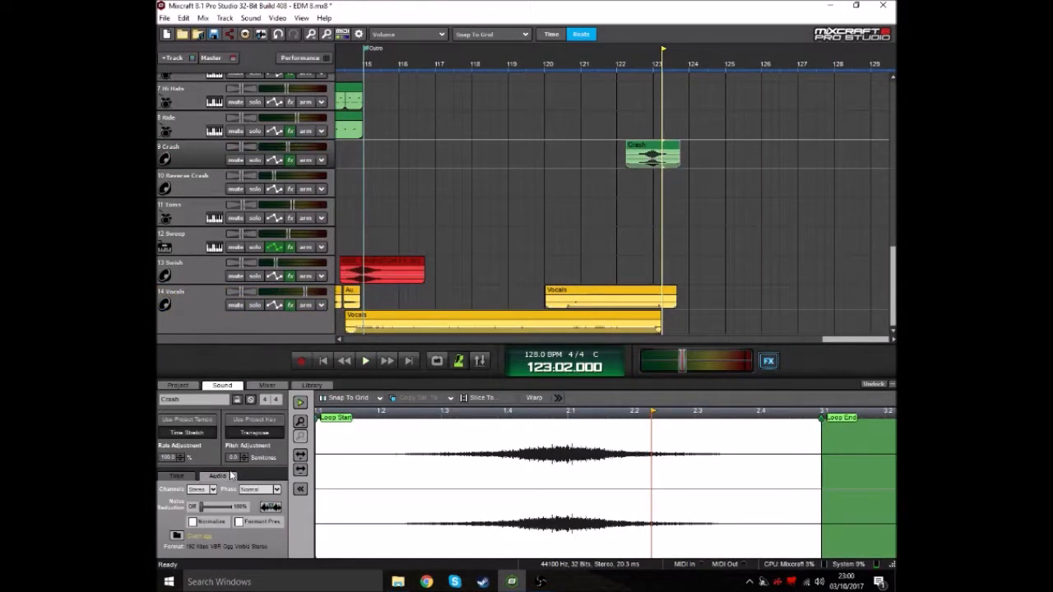
click(176, 536)
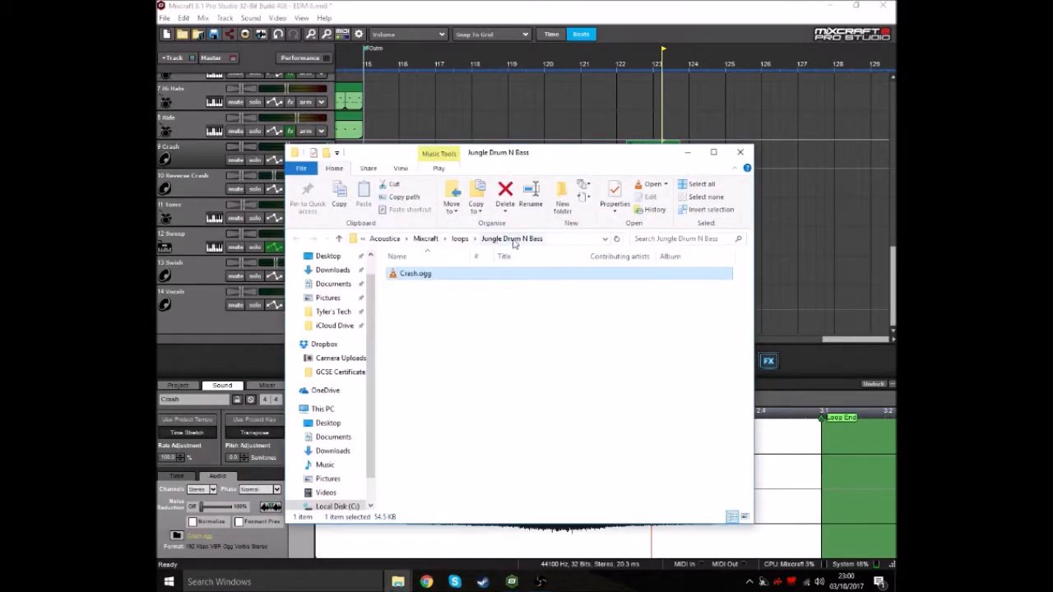
click(740, 152)
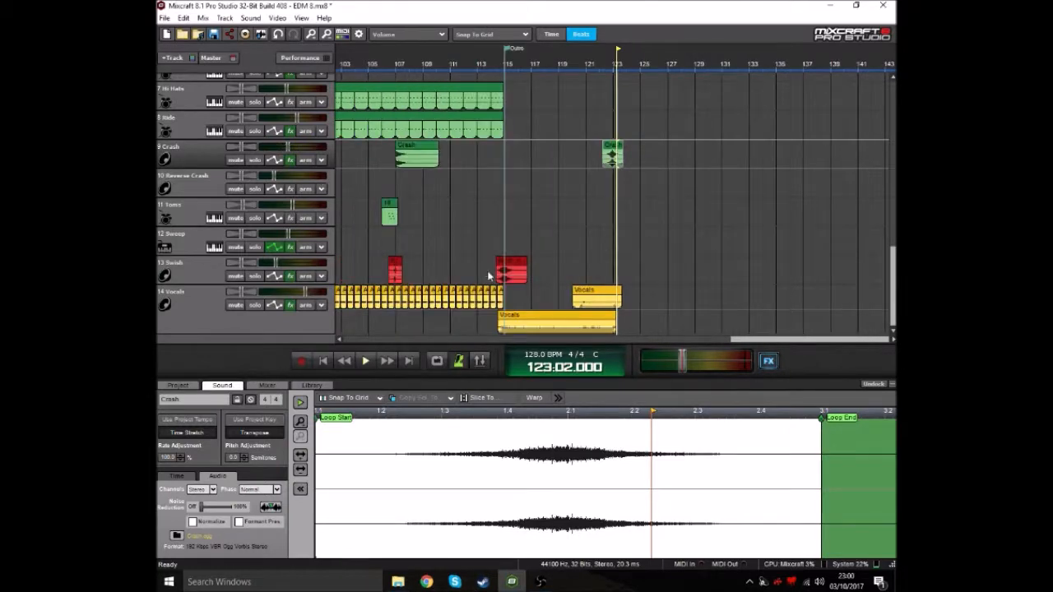
Switch back to the loop library, return to the start of the song and look over the whole arrangement.
click(312, 387)
scroll(570, 186, up, 5)
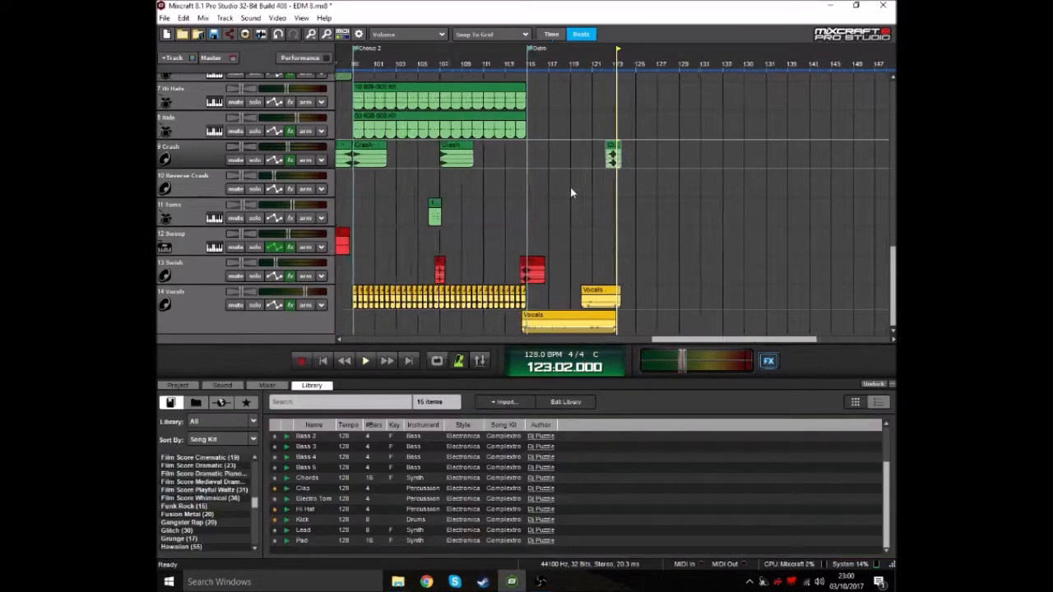
click(322, 360)
scroll(763, 237, down, 4)
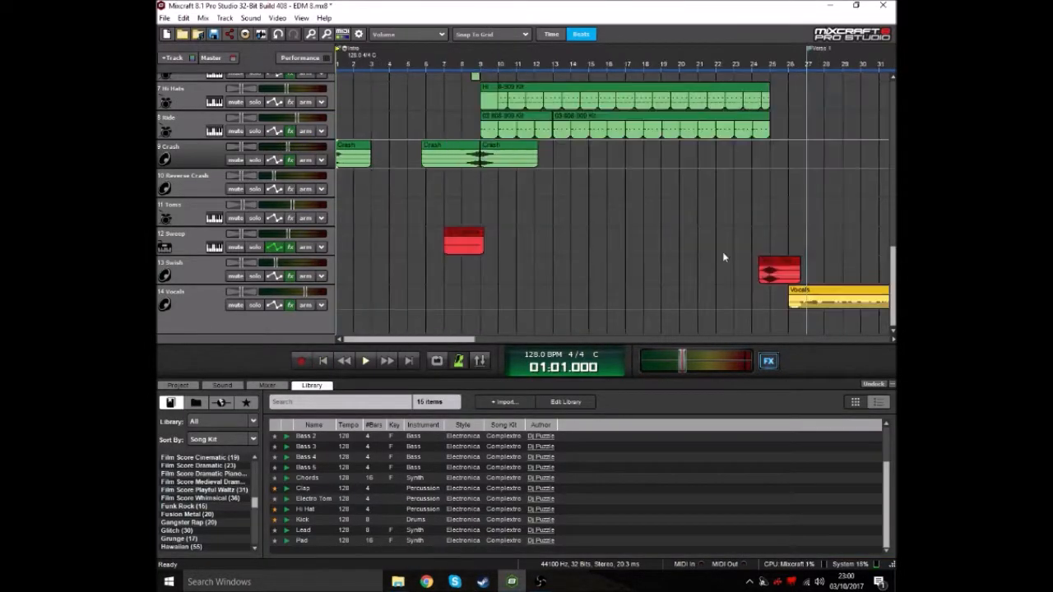
click(664, 237)
scroll(664, 236, up, 5)
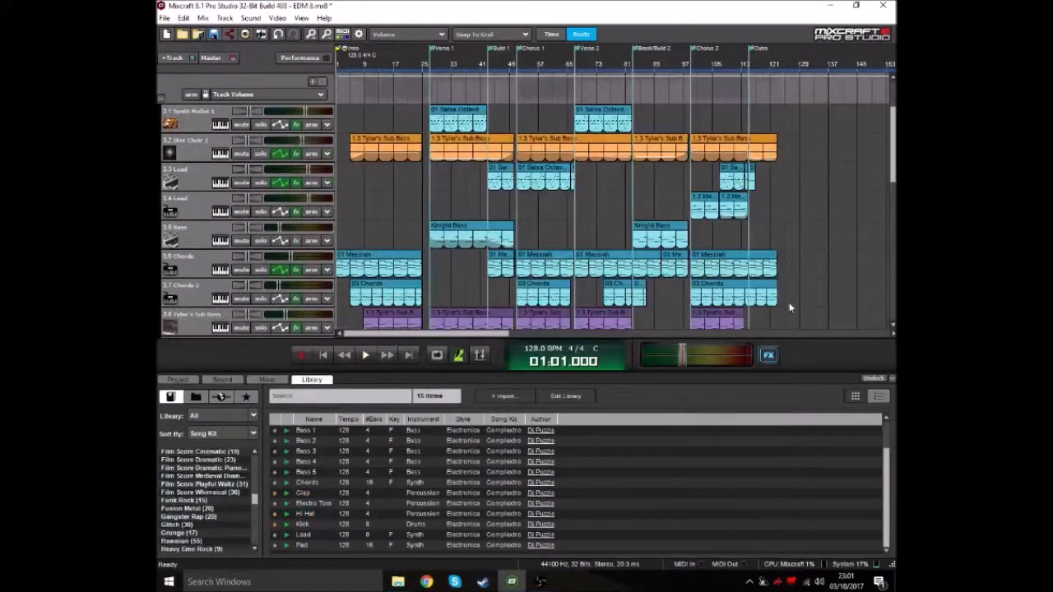
Open the master track's effects list and move its window down over the middle of the arrangement.
click(768, 355)
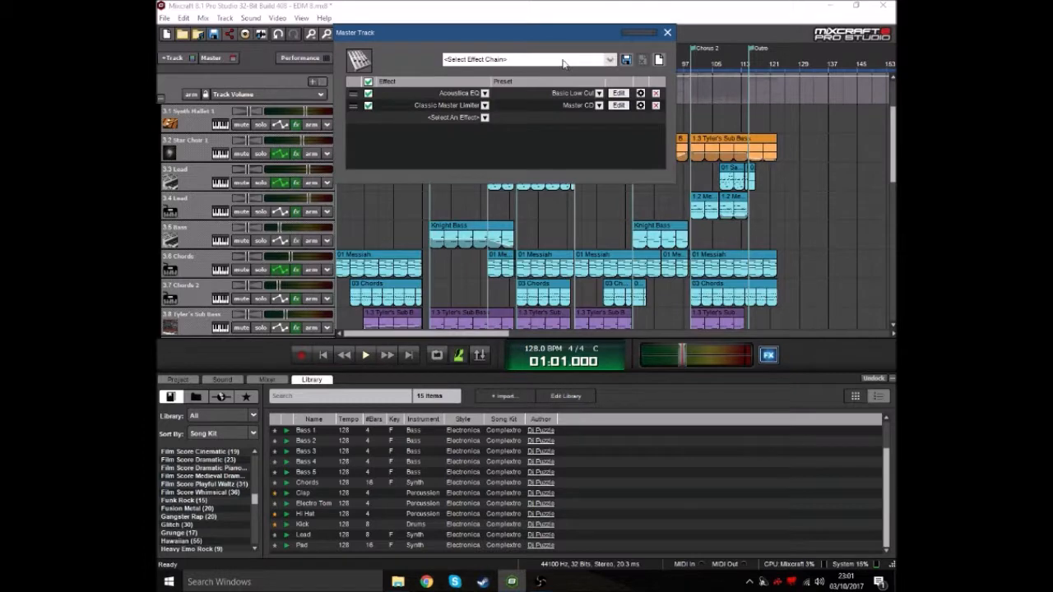
drag(547, 38, 569, 180)
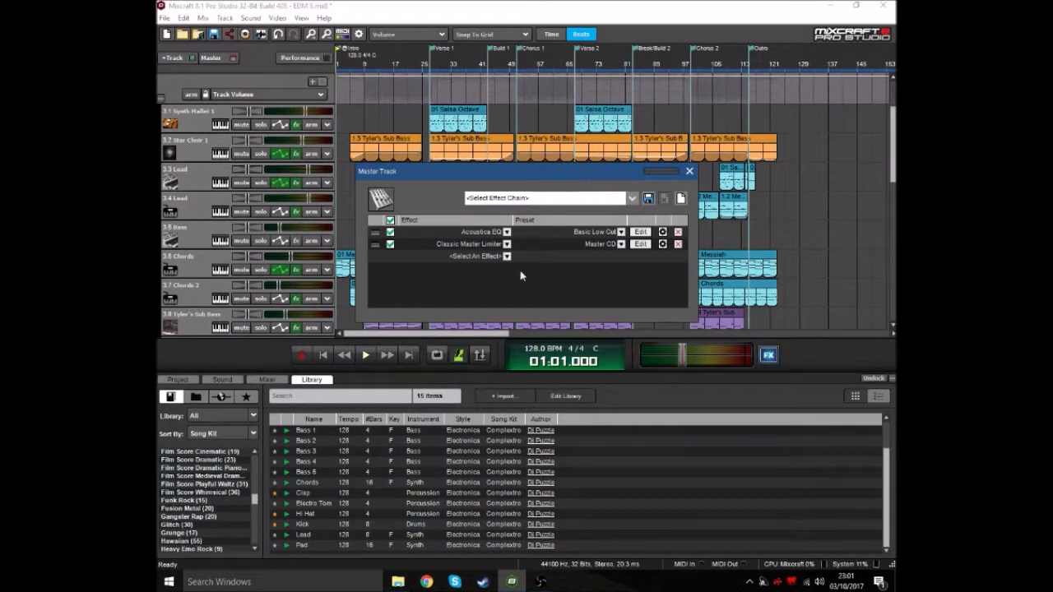
mouse_move(526, 187)
mouse_down()
mouse_move(518, 253)
mouse_move(553, 214)
mouse_move(524, 201)
mouse_up()
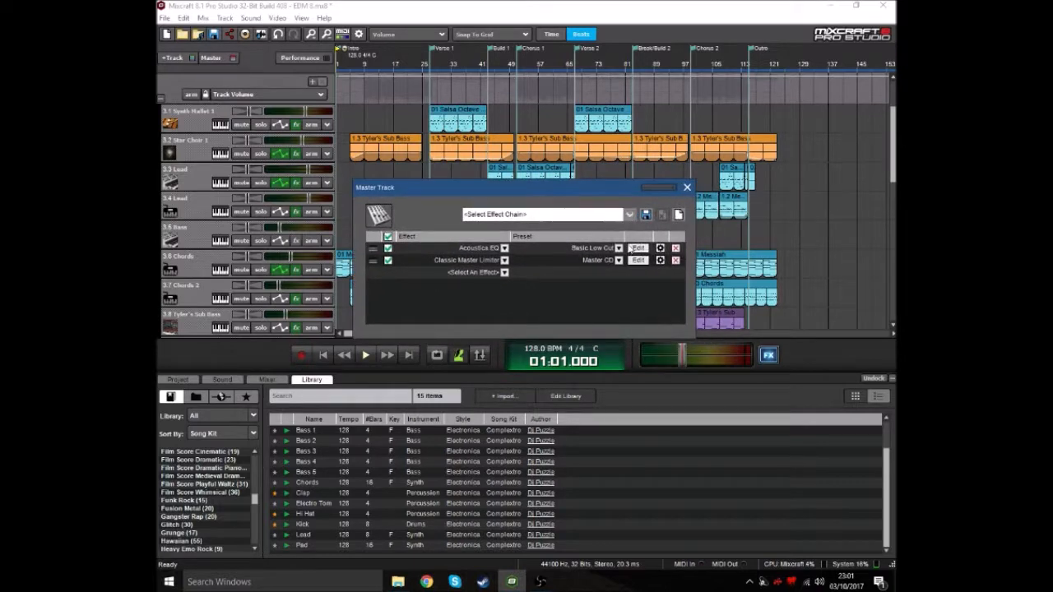
Inspect the master track's Acoustica EQ settings, including the >16K band, and close the EQ window.
click(638, 247)
drag(495, 94, 487, 195)
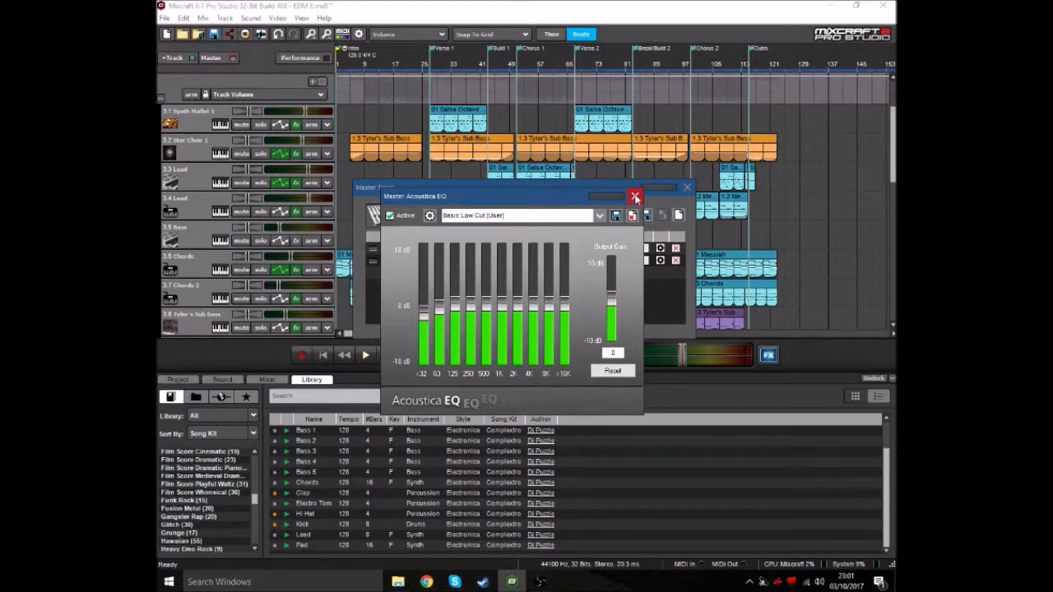
drag(566, 311, 566, 306)
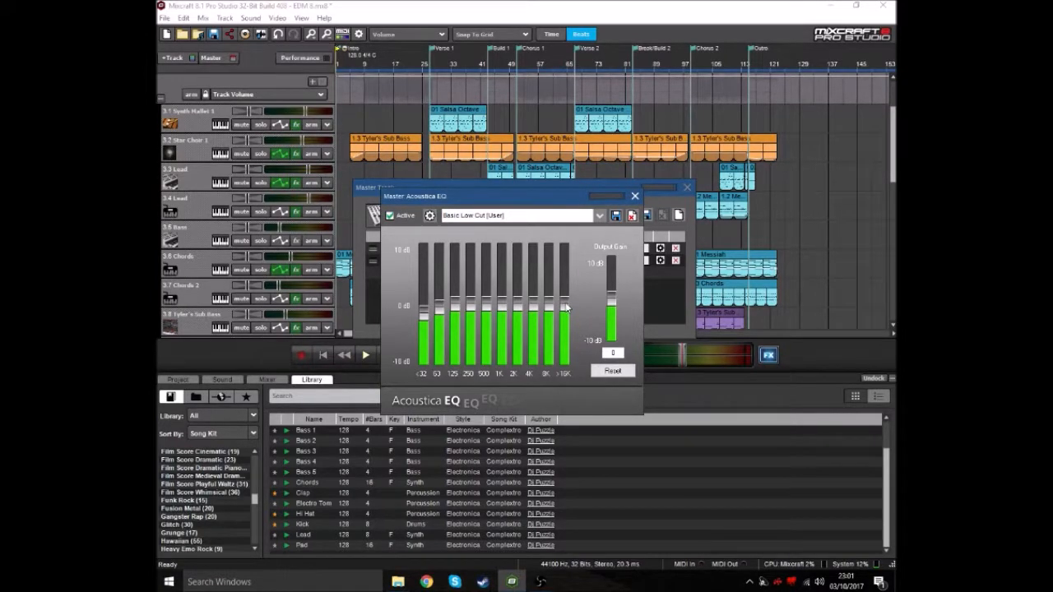
drag(566, 309, 569, 306)
click(634, 196)
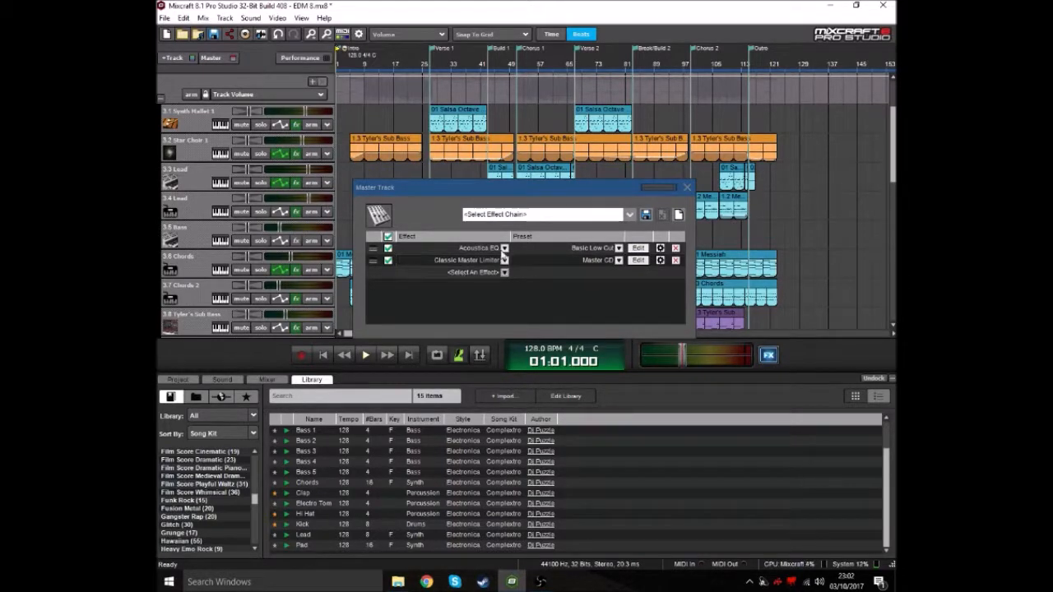
Open the master track's Classic Master Limiter settings and place the window over the effects list.
click(638, 260)
drag(559, 306, 553, 88)
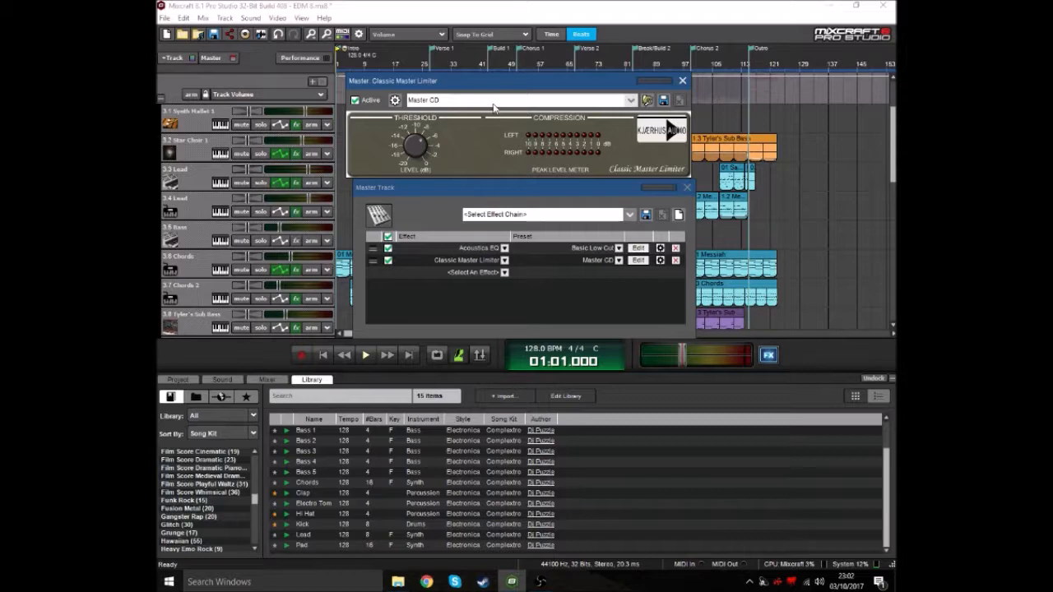
drag(485, 83, 483, 199)
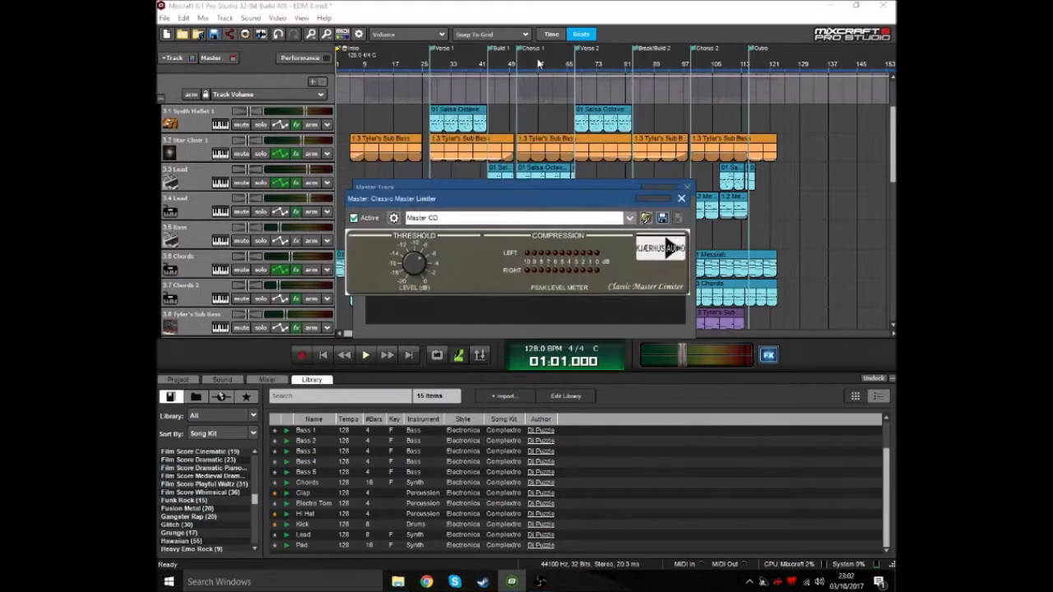
Play the opening bars of Chorus 1 from bar 51 to watch the Classic Master Limiter's peak level meter.
click(434, 77)
scroll(536, 80, up, 5)
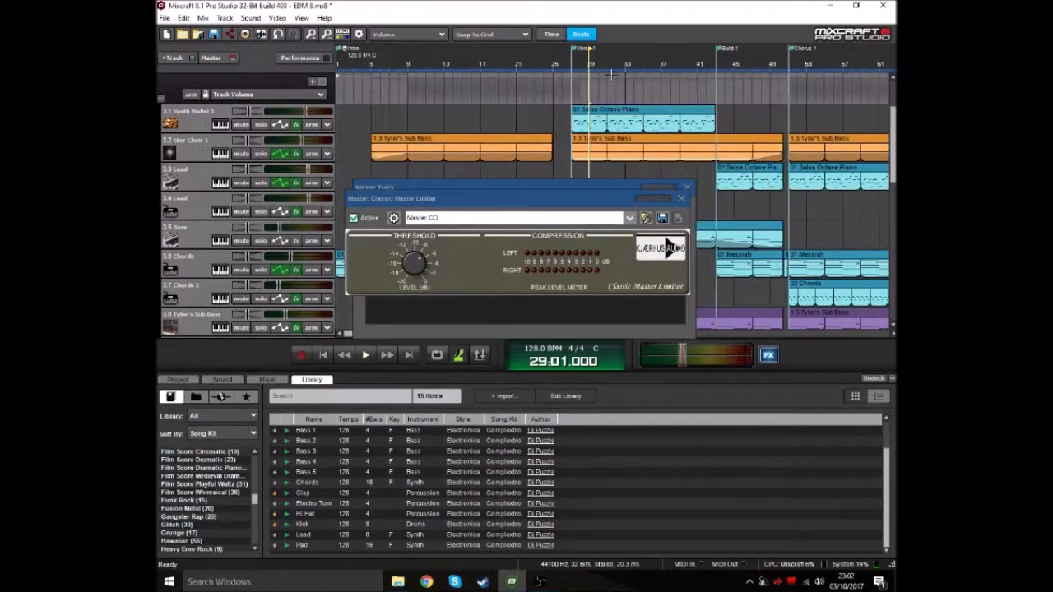
click(787, 70)
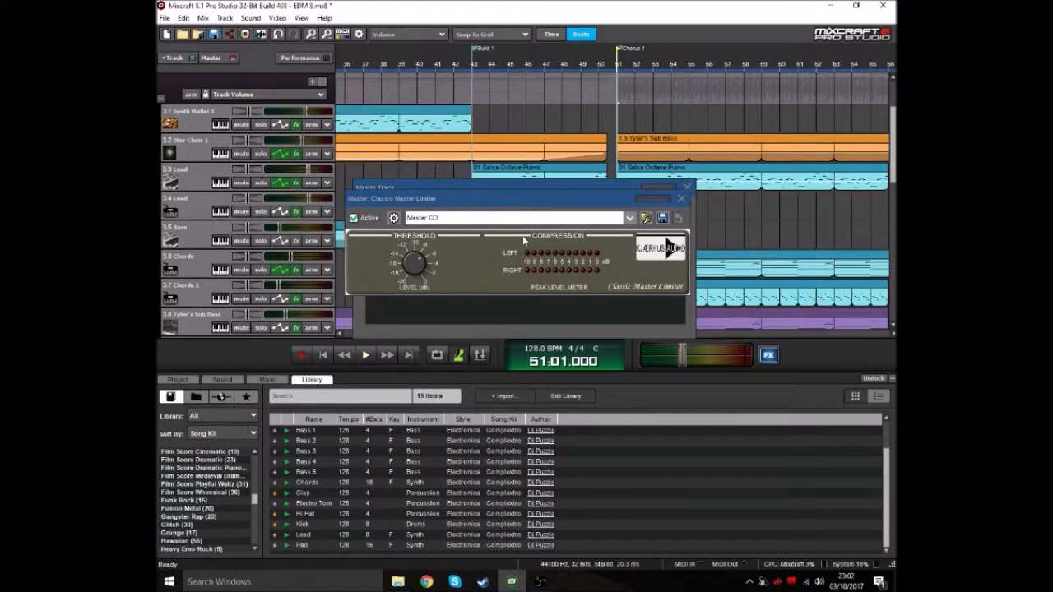
key(space)
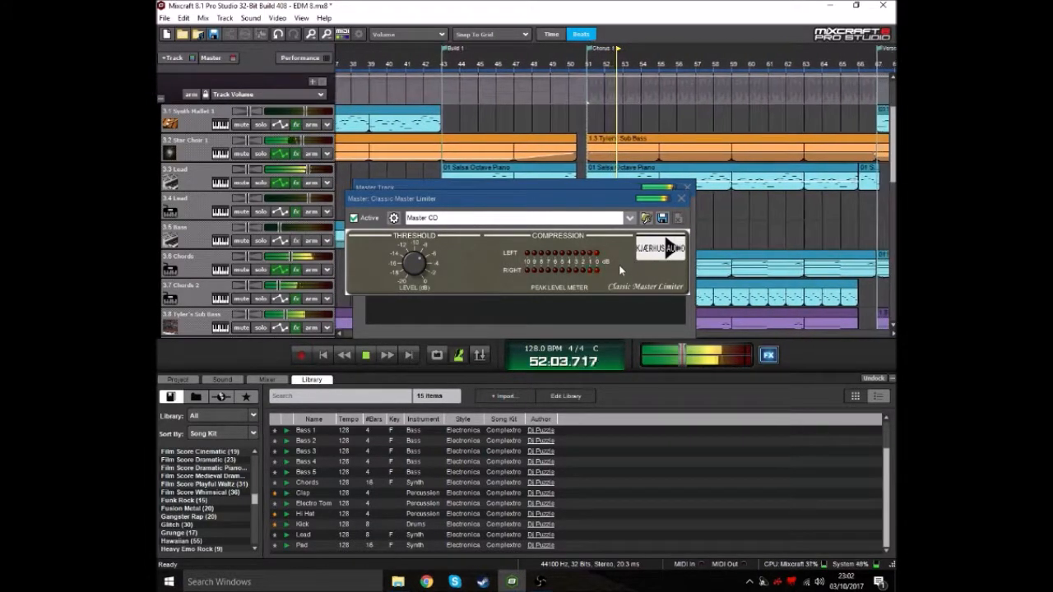
key(space)
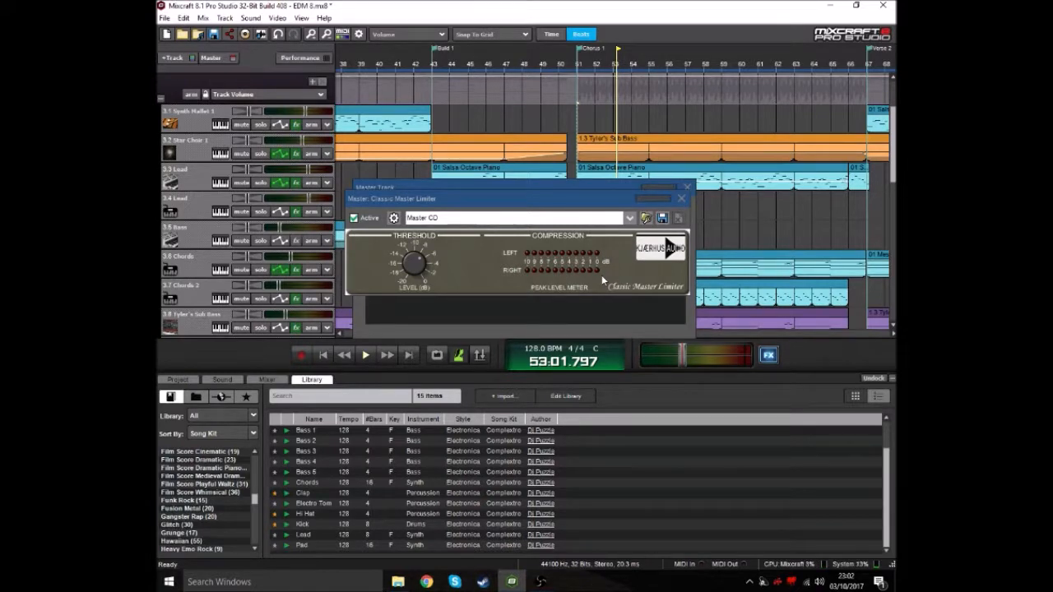
Replay the start of Chorus 1 twice from bar 51 while examining the Classic Master Limiter's threshold and compression meters.
mouse_move(413, 268)
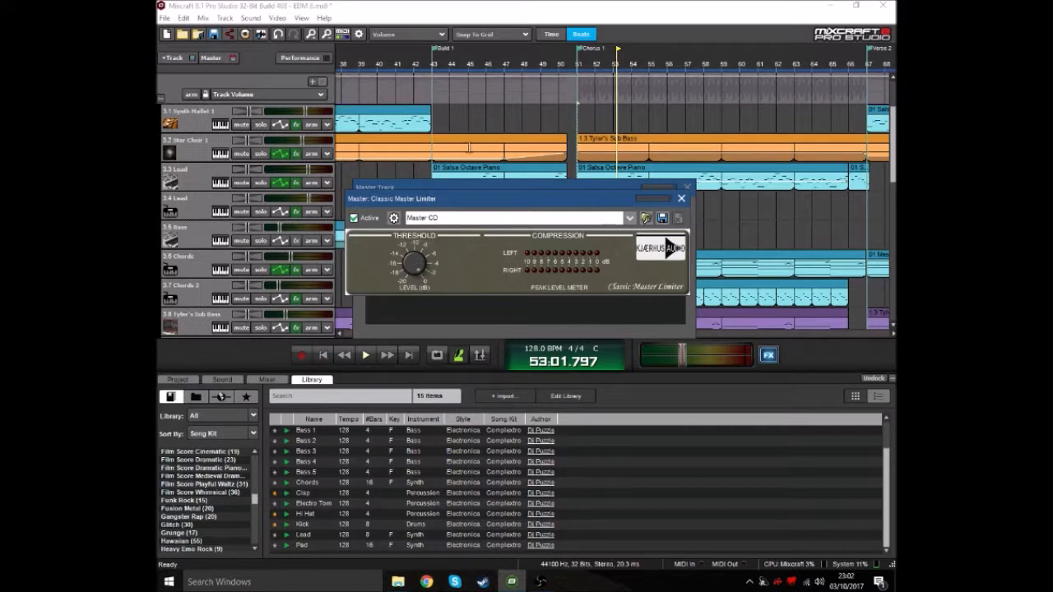
click(578, 74)
key(space)
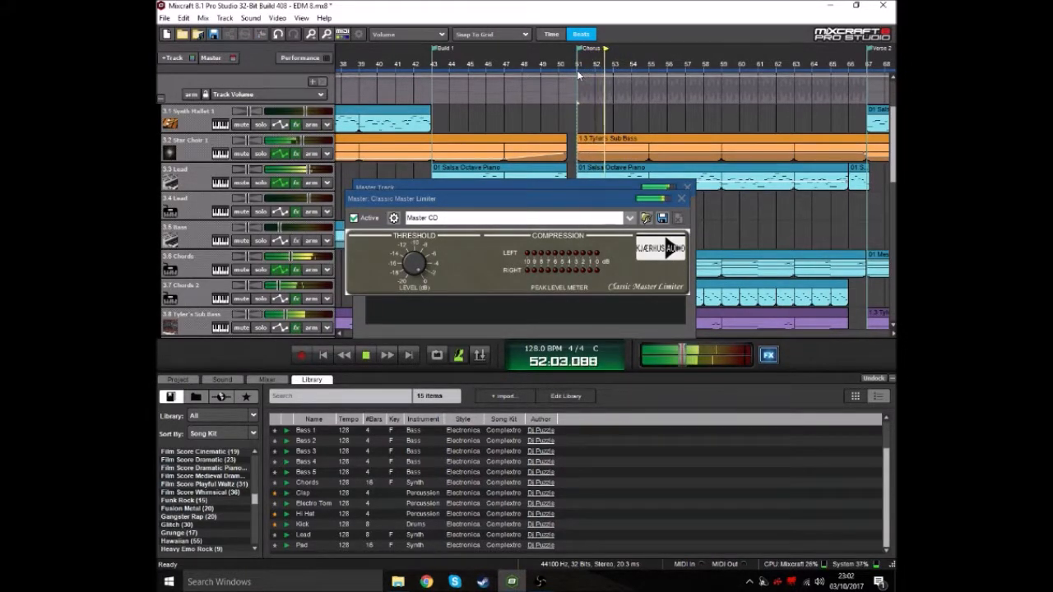
key(space)
drag(420, 261, 409, 281)
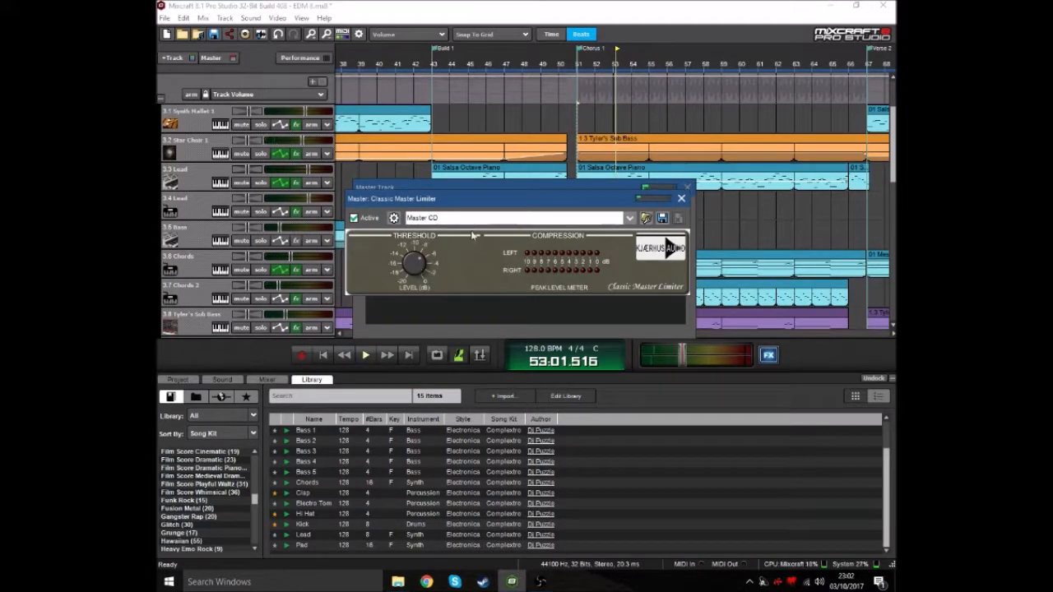
click(578, 67)
key(space)
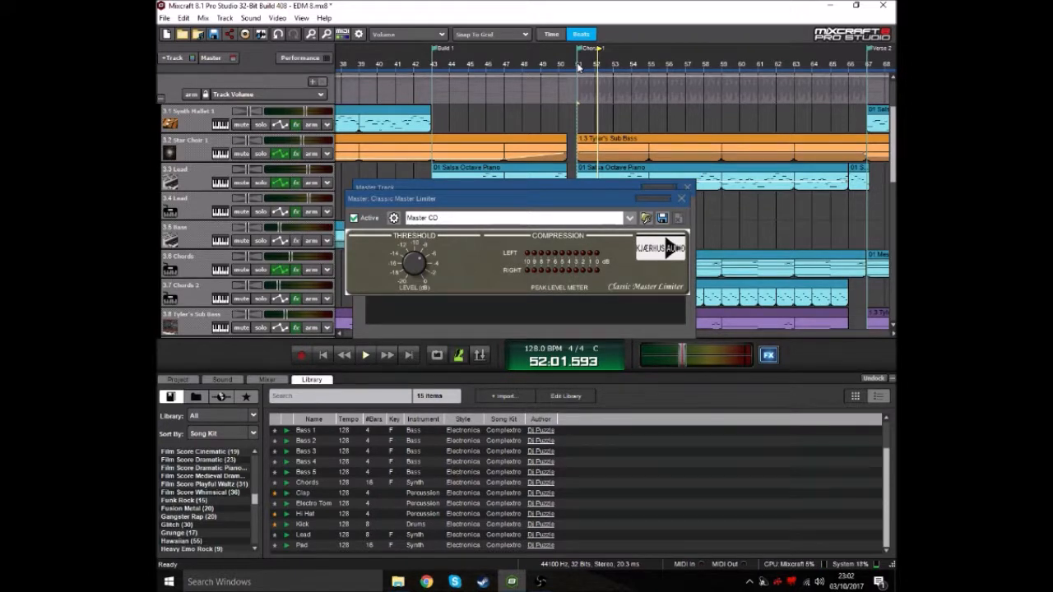
Close the Classic Master Limiter and Master Track effects windows and return to the start of the song.
click(681, 198)
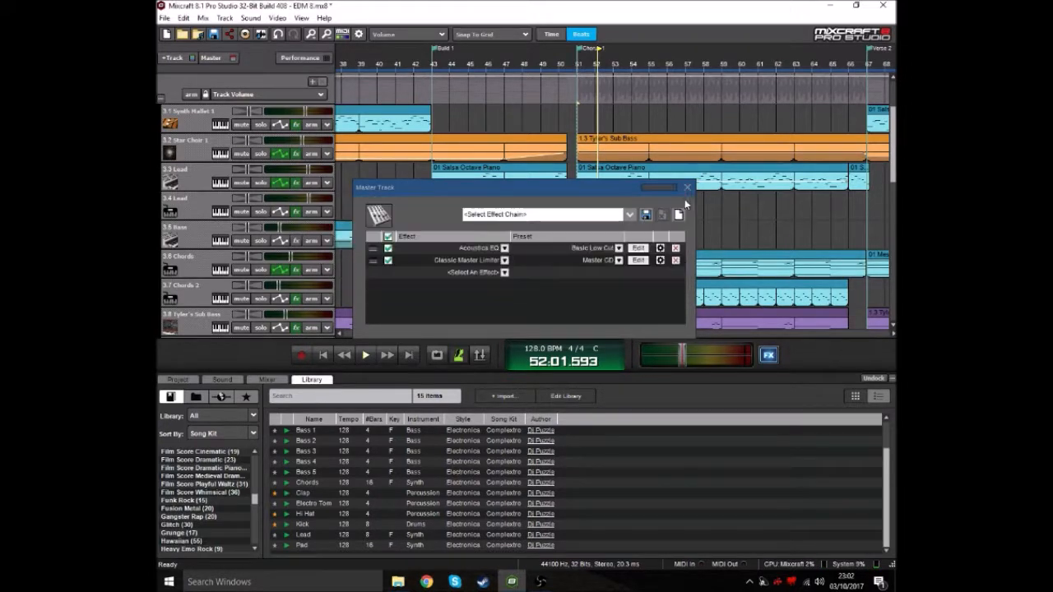
click(688, 187)
scroll(624, 210, down, 2)
scroll(625, 209, down, 4)
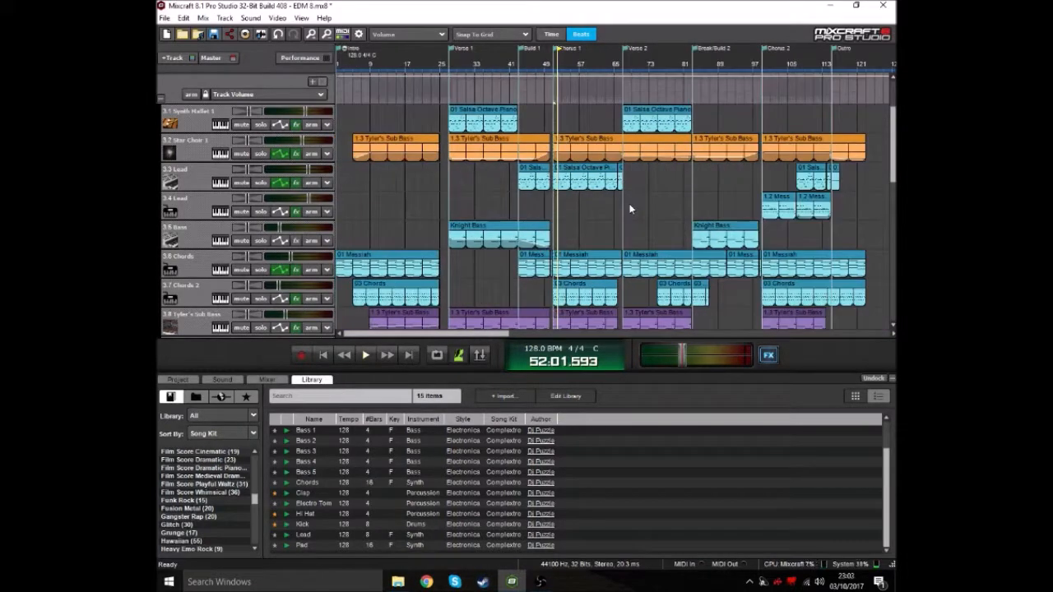
click(323, 354)
Look over the arrangement from the synth tracks down to Vocals, from the Intro through to the Outro.
scroll(494, 197, up, 2)
scroll(493, 197, down, 2)
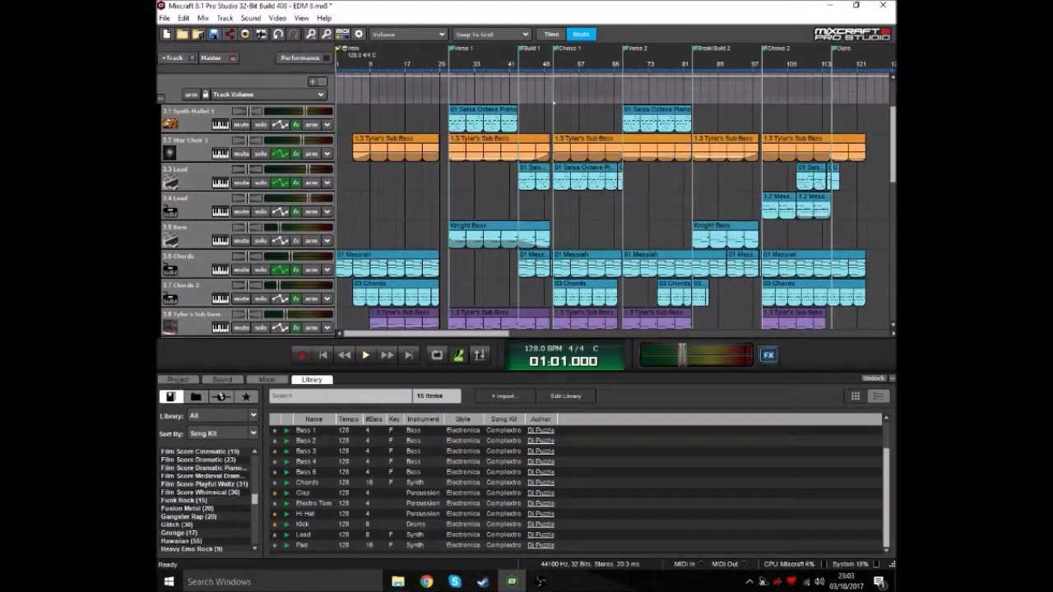
scroll(770, 202, down, 6)
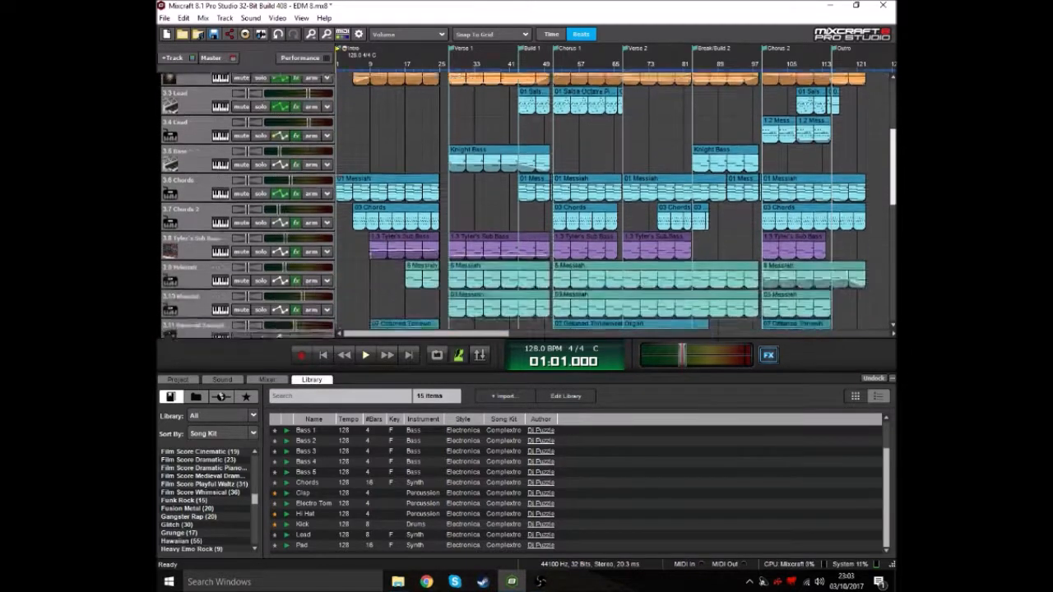
scroll(770, 202, up, 3)
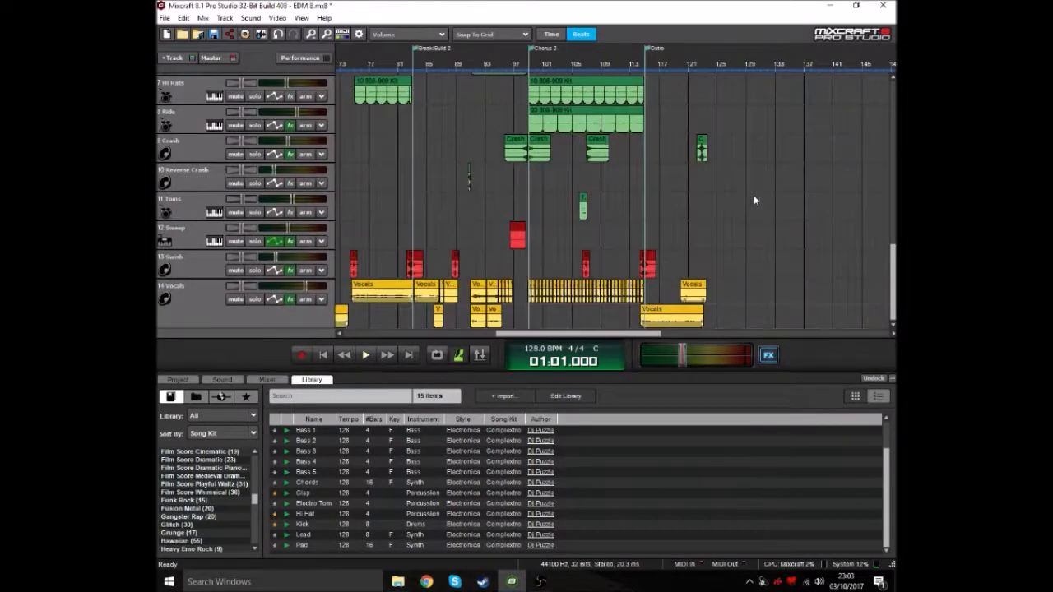
click(324, 356)
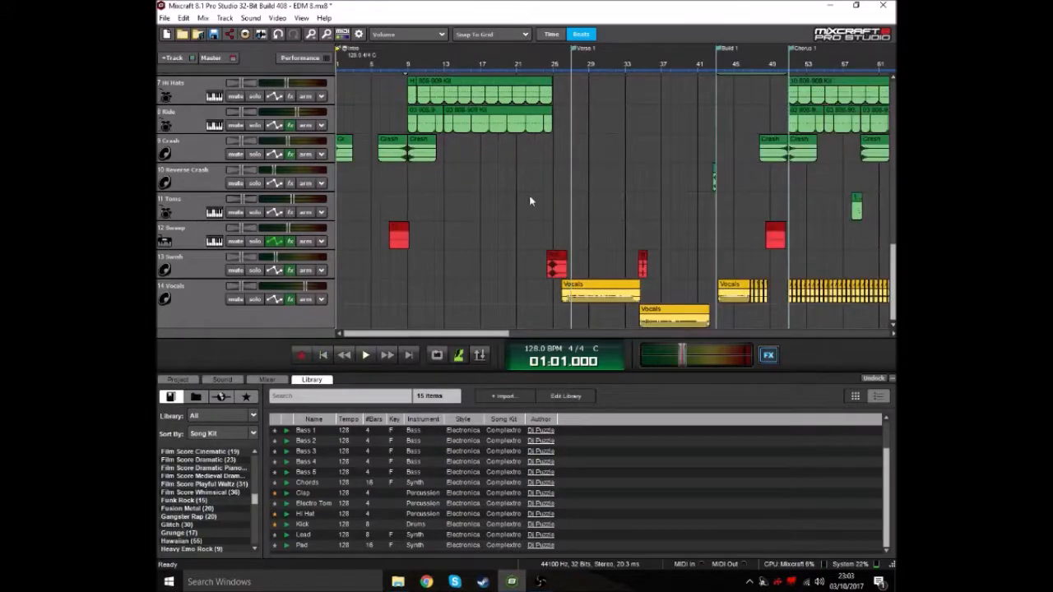
scroll(537, 198, down, 1)
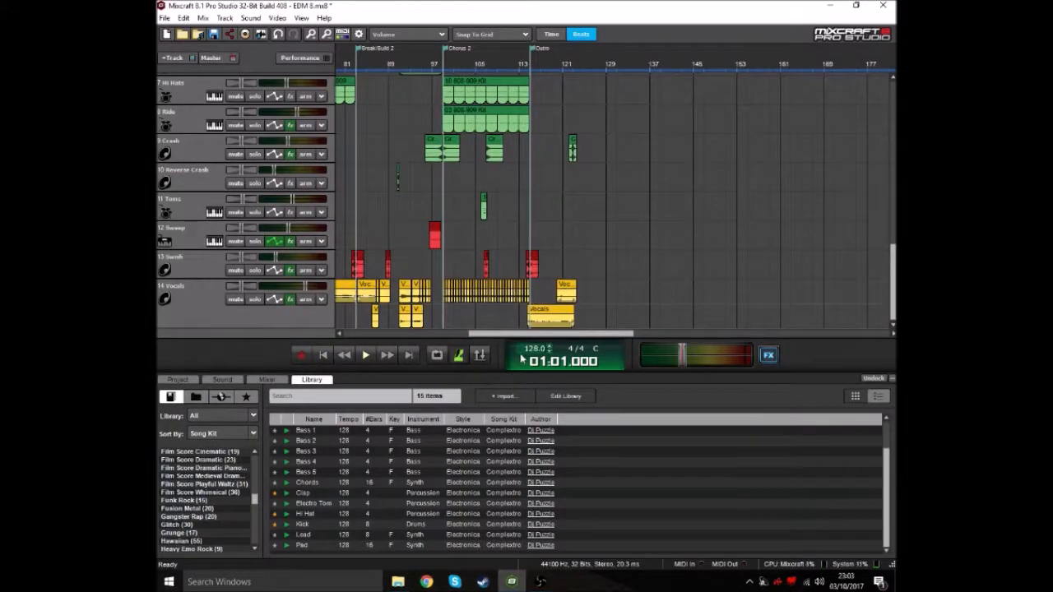
Save the EDM 8 project and return to the start of the song.
drag(531, 334, 417, 317)
scroll(506, 232, down, 5)
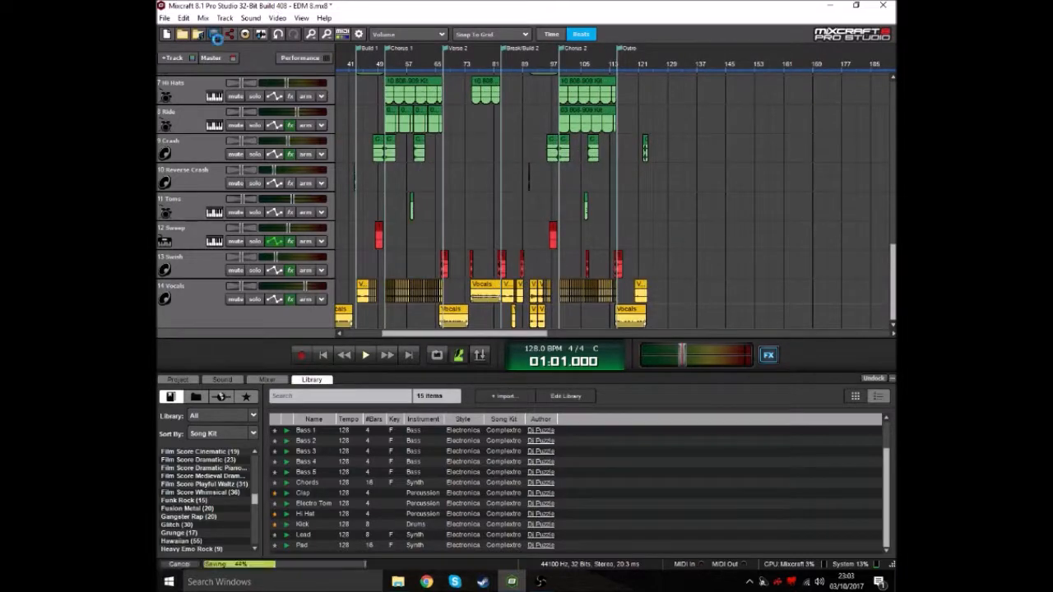
click(324, 355)
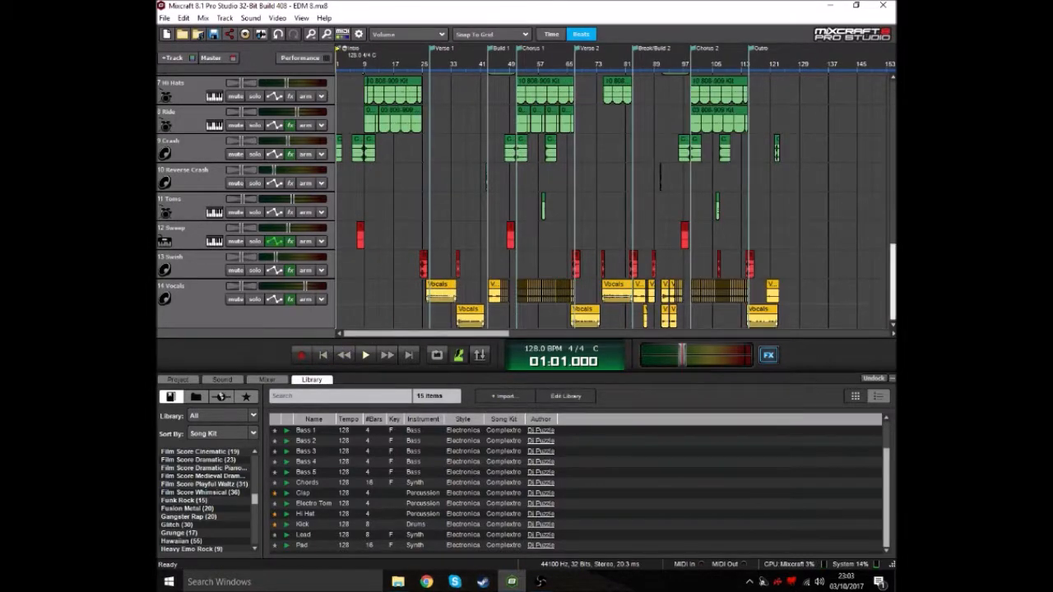
Look over the uppermost tracks as far as the Outro and switch to Open Broadcaster Software.
scroll(617, 214, up, 4)
scroll(672, 200, down, 2)
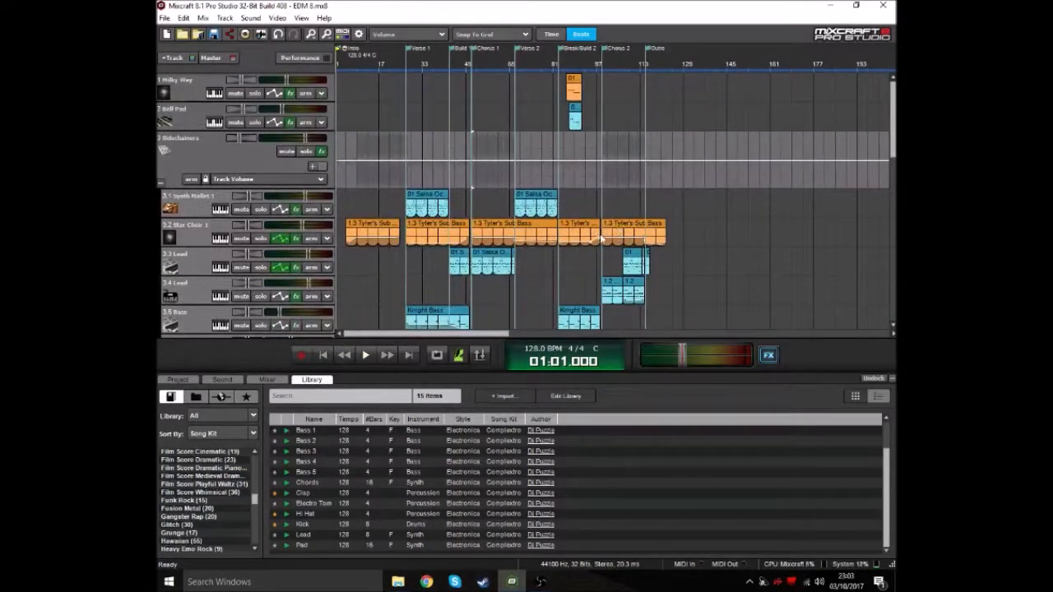
scroll(600, 231, right, 5)
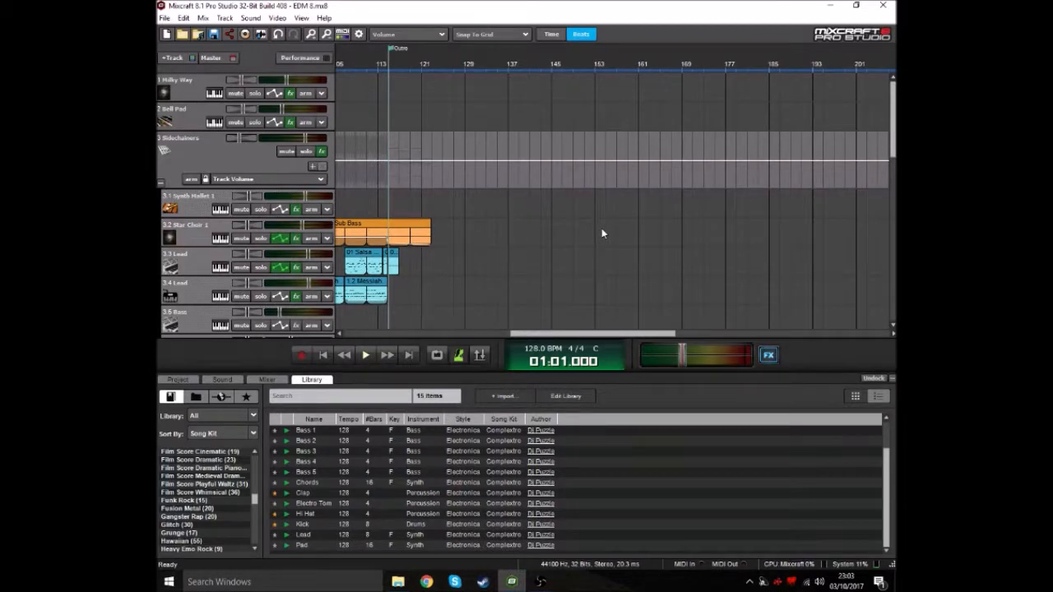
scroll(601, 228, down, 2)
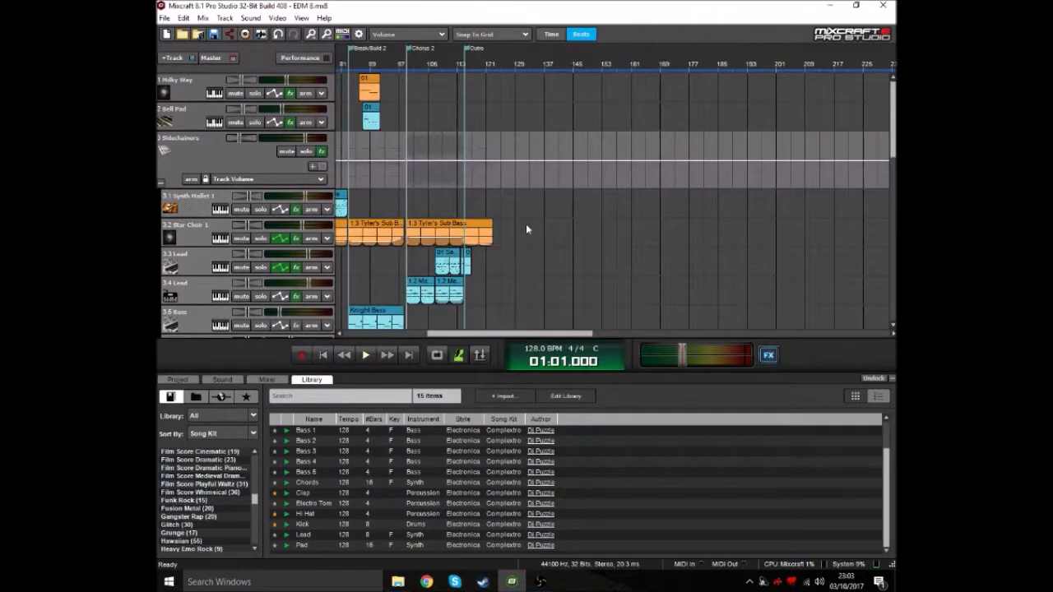
scroll(526, 222, up, 1)
click(539, 581)
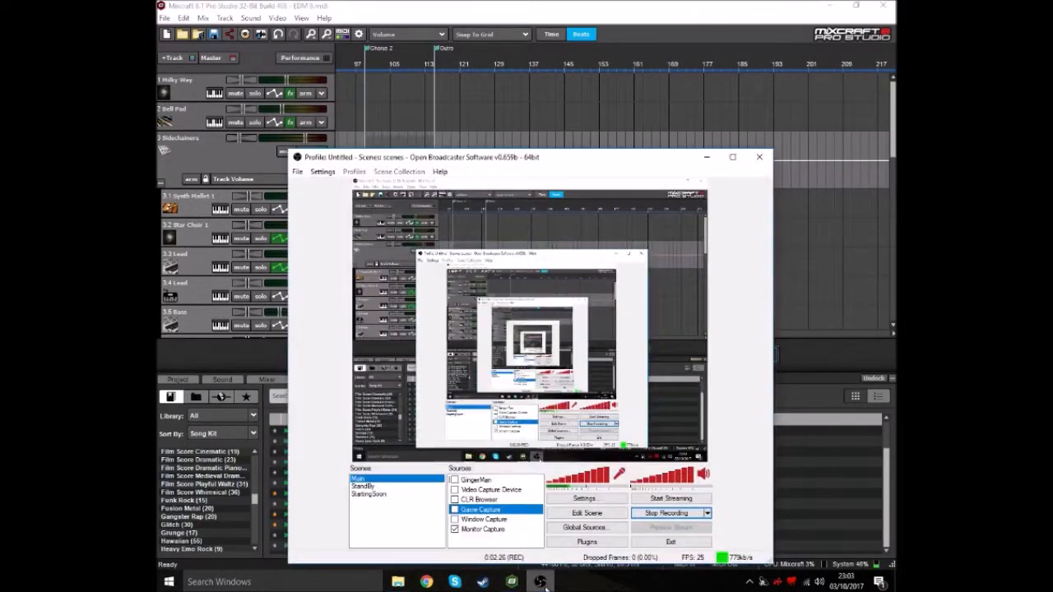